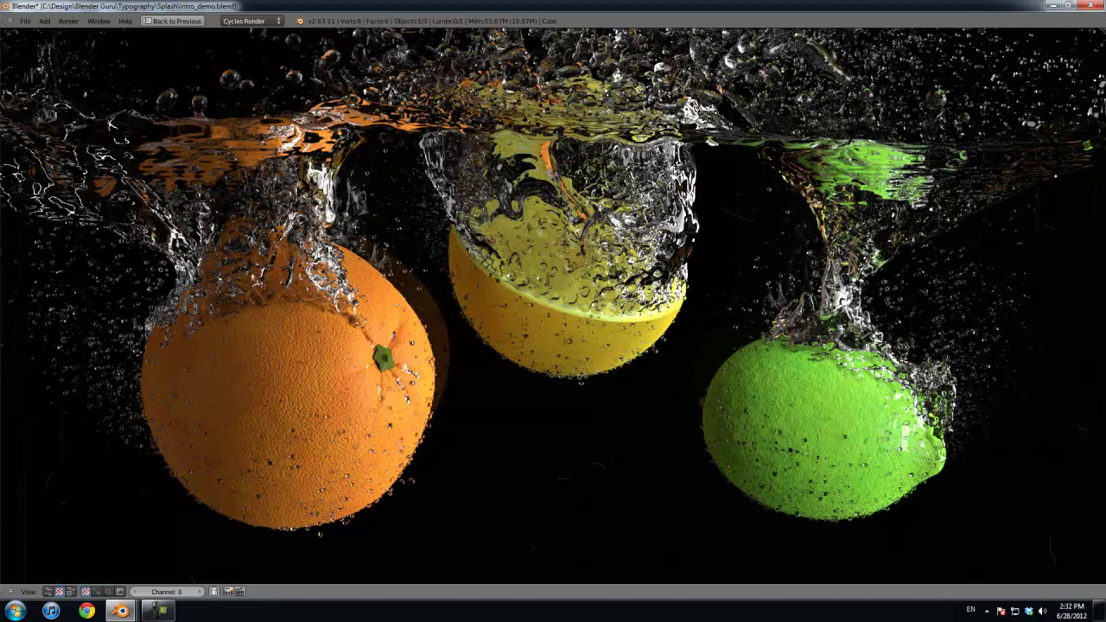
# Step: View the finished fruit splash renders, then switch to the orange7.blend scene
pyautogui.press('Right')
pyautogui.hotkey('alt', 'a')
pyautogui.moveTo(121, 610)
pyautogui.click(328, 546)
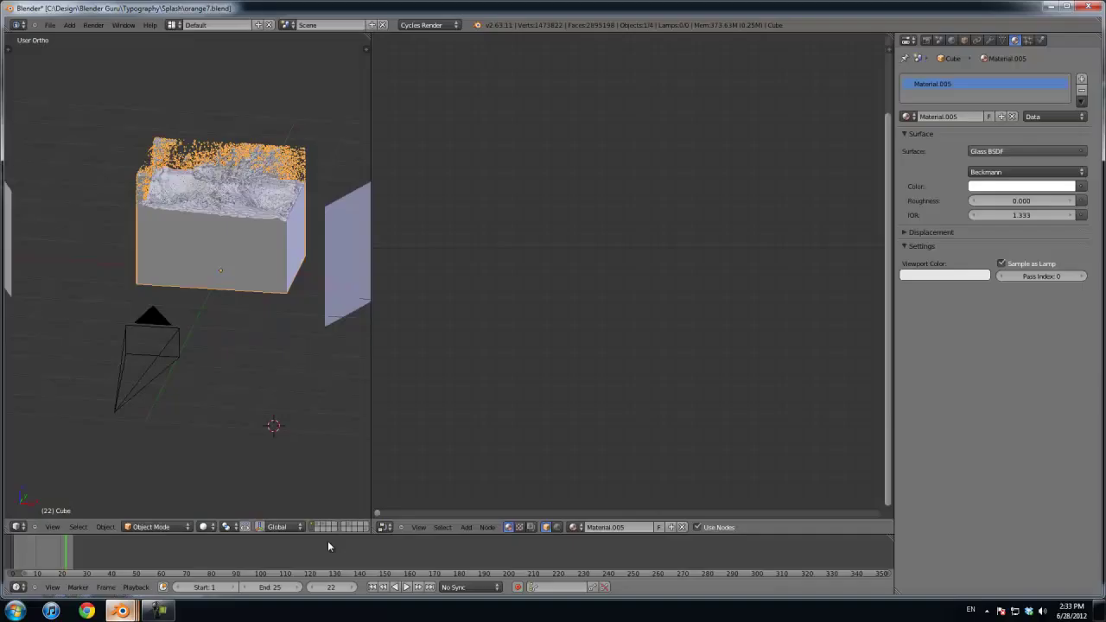
# Step: Expand the 3D view over the node editor area and inspect the water splash mesh
pyautogui.scroll(-2, 320, 254)
pyautogui.moveTo(367, 34); pyautogui.dragTo(445, 112)
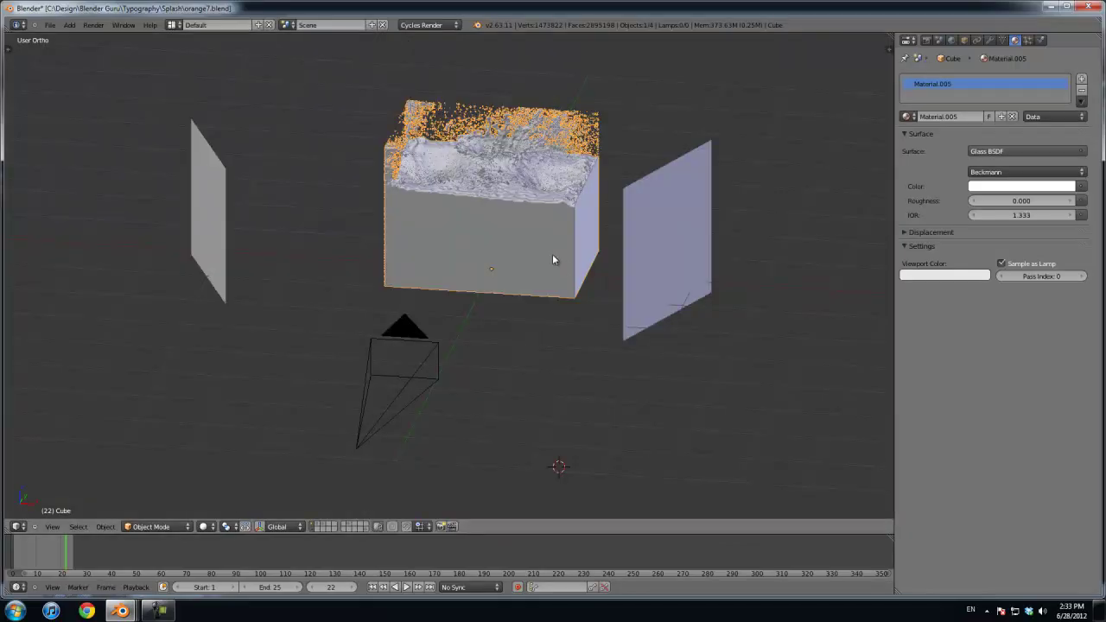
pyautogui.scroll(2, 572, 273)
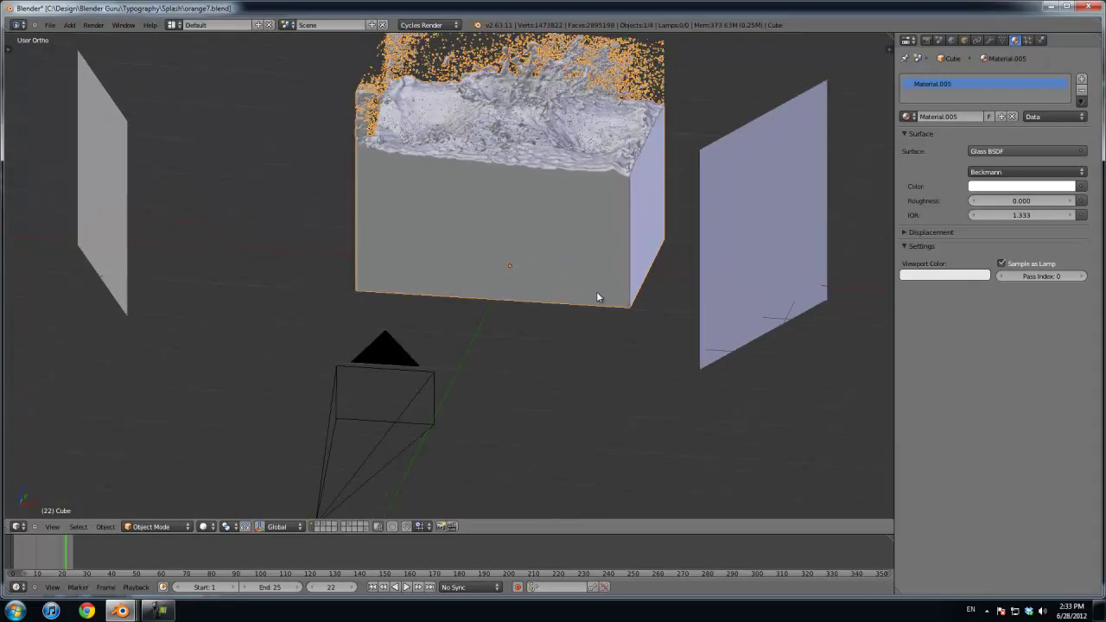
pyautogui.moveTo(559, 292); pyautogui.dragTo(582, 217, button='middle')
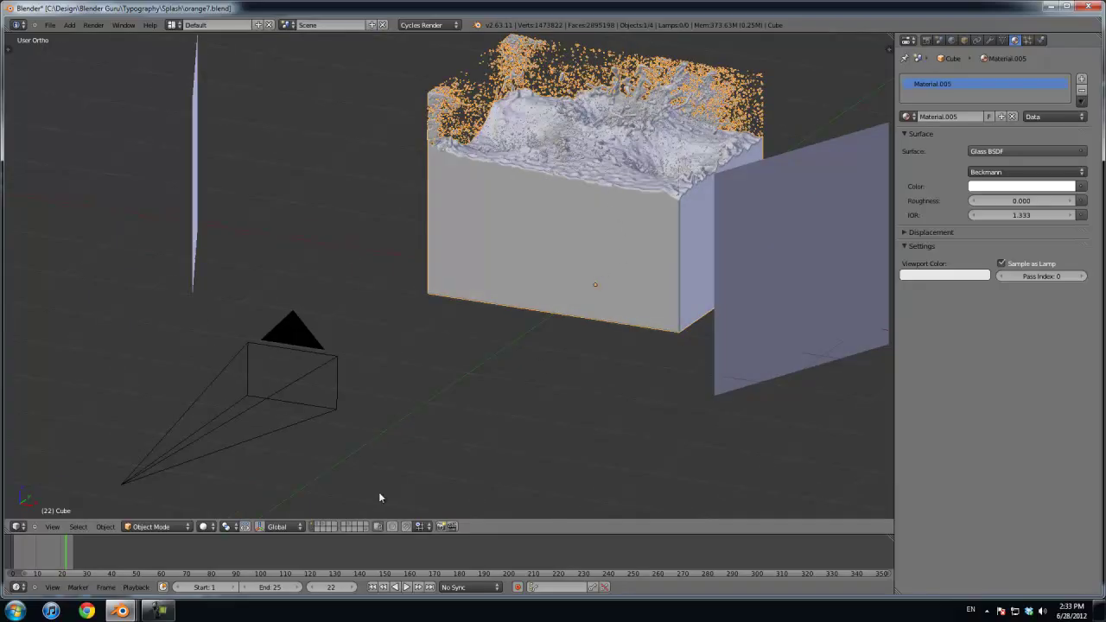
# Step: Show the fruit layer, inspect the sliced lemon and orange with their materials, and return to the water layer
pyautogui.click(321, 525)
pyautogui.scroll(2, 600, 258)
pyautogui.keyDown('shift'); pyautogui.moveTo(602, 258); pyautogui.dragTo(364, 361, button='middle'); pyautogui.keyUp('shift')
pyautogui.scroll(2, 365, 363)
pyautogui.rightClick(491, 308)
pyautogui.rightClick(469, 213)
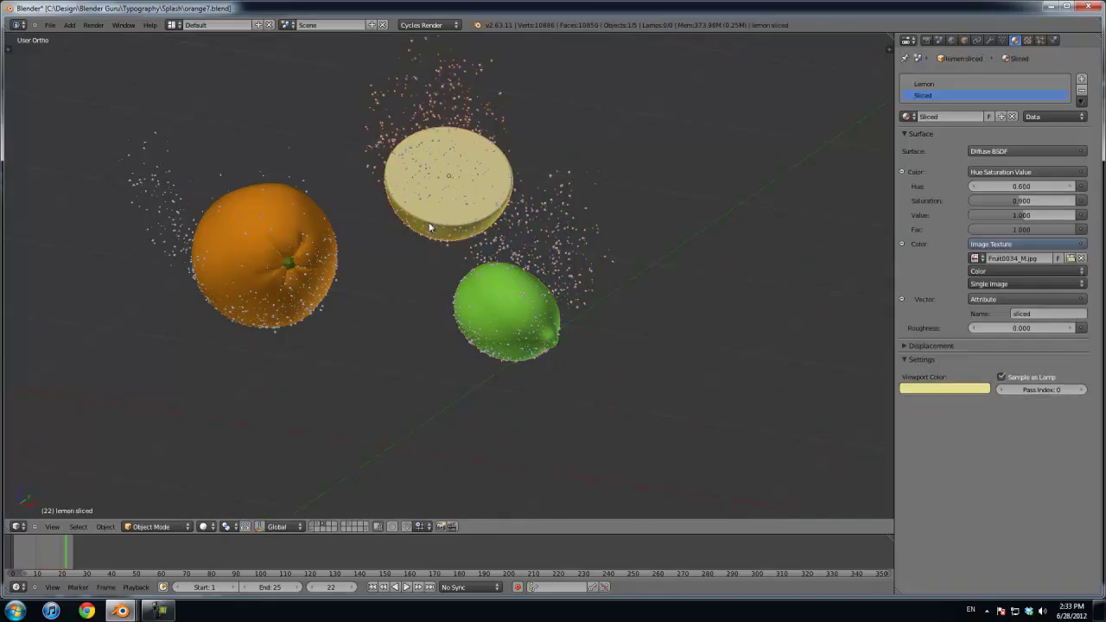
pyautogui.rightClick(302, 247)
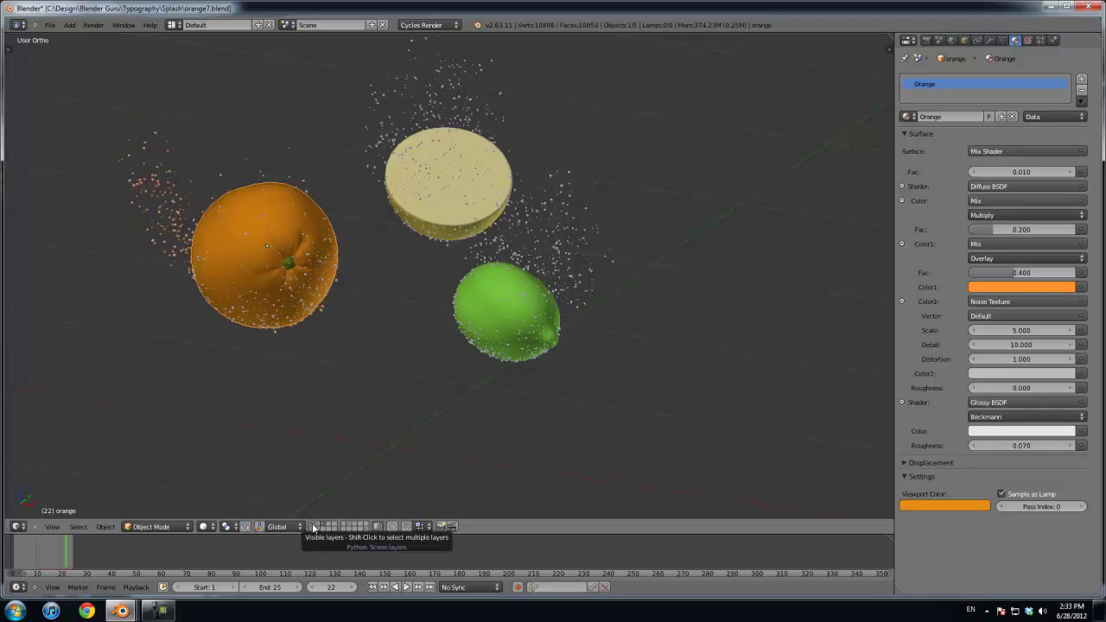
pyautogui.click(314, 526)
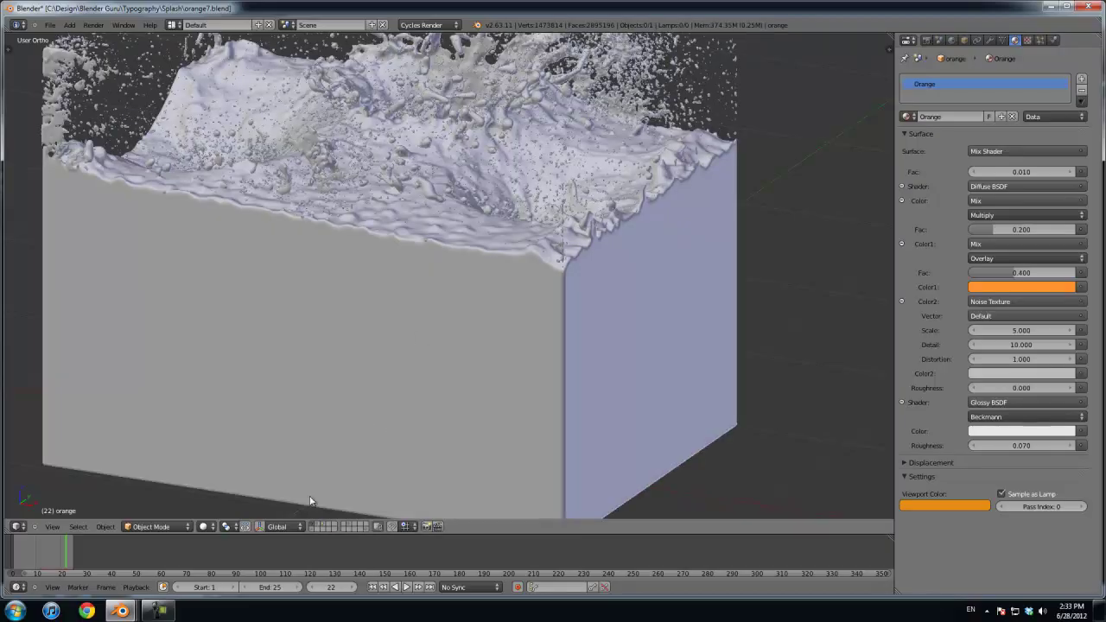
# Step: Switch to the starter_file.blend scene and examine the ready-made fruit objects on their separate layer
pyautogui.moveTo(121, 610)
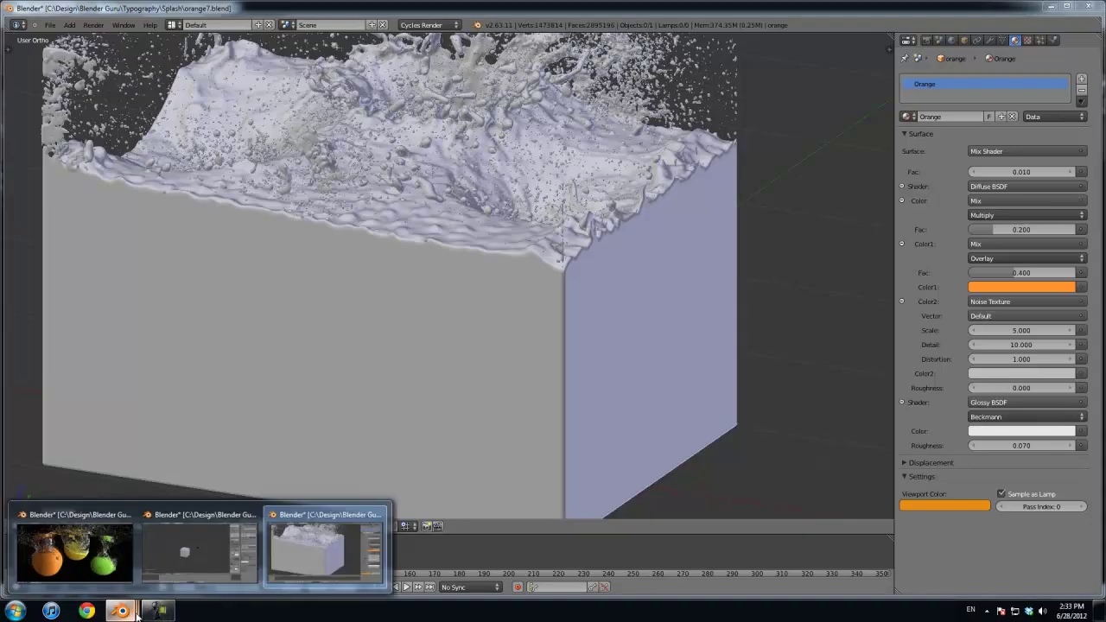
pyautogui.click(205, 564)
pyautogui.scroll(3, 375, 372)
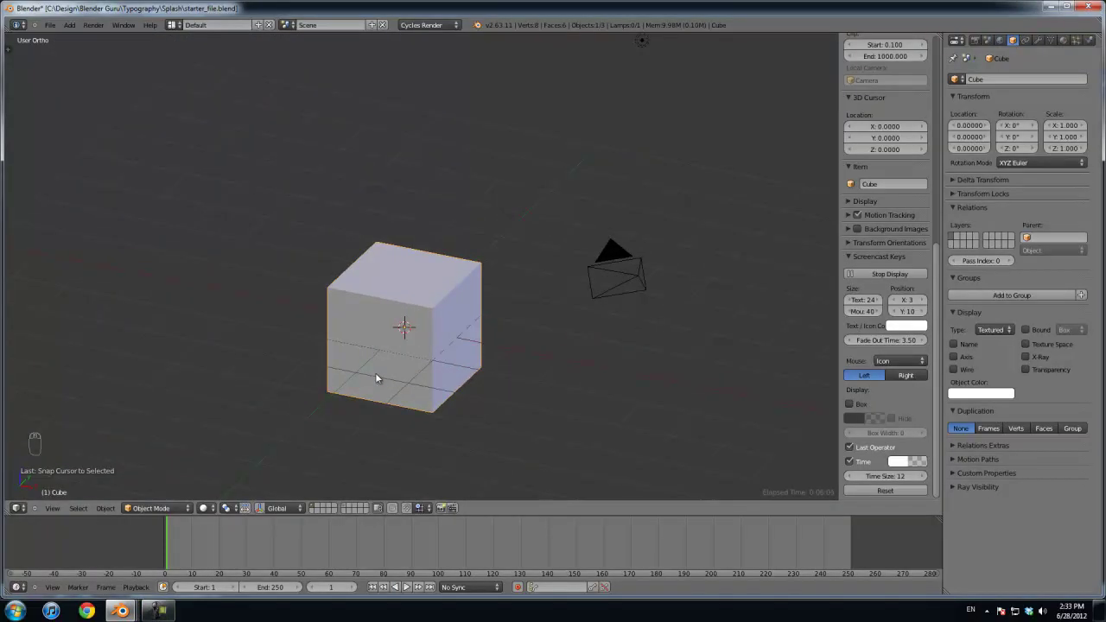
pyautogui.click(346, 510)
pyautogui.scroll(4, 461, 283)
pyautogui.rightClick(469, 290)
pyautogui.rightClick(385, 276)
pyautogui.rightClick(314, 268)
pyautogui.rightClick(400, 281)
pyautogui.rightClick(446, 295)
# Step: Return to the first layer and delete the default cube
pyautogui.click(313, 509)
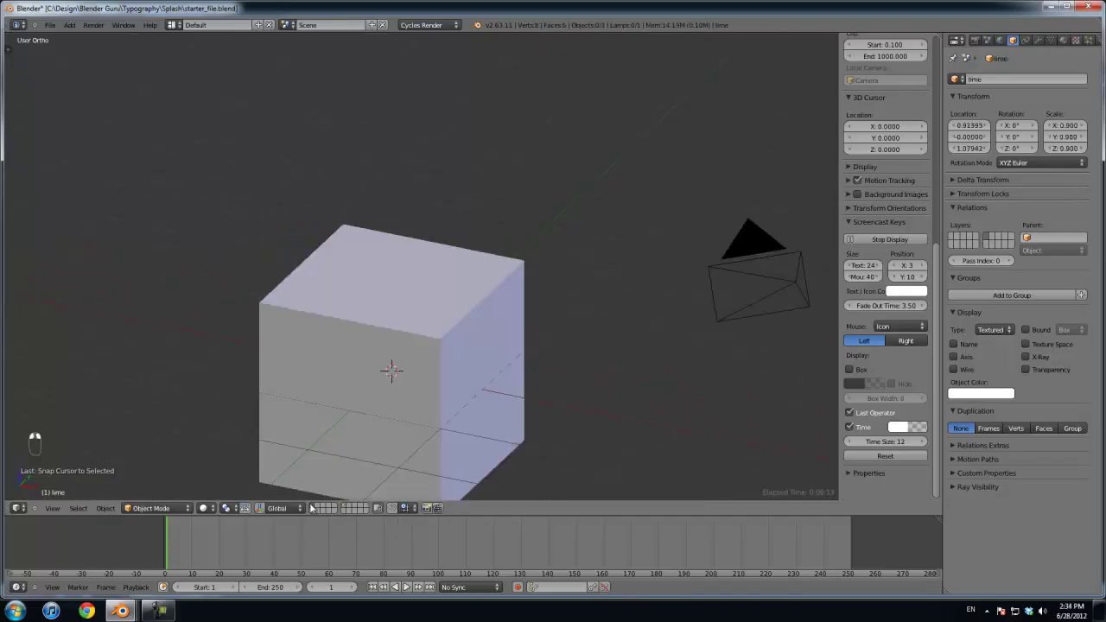
pyautogui.rightClick(432, 393)
pyautogui.press('x')
pyautogui.click(432, 393)
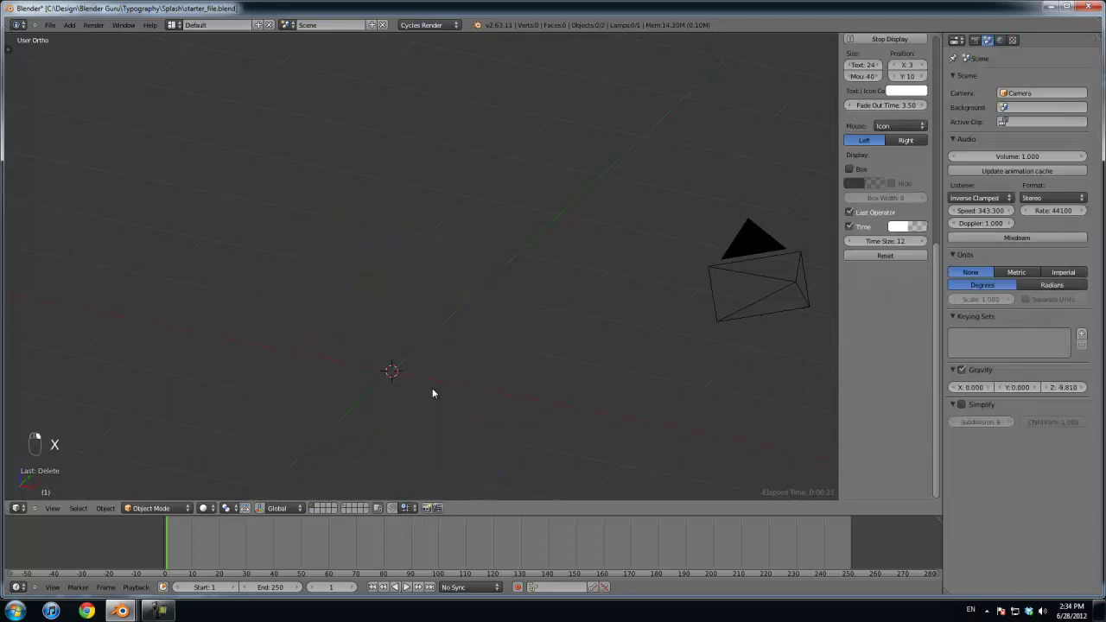
# Step: Add a UV sphere at the scene origin from the top view
pyautogui.press('KP_7')
pyautogui.keyDown('shift'); pyautogui.moveTo(446, 383); pyautogui.dragTo(405, 317, button='middle'); pyautogui.keyUp('shift')
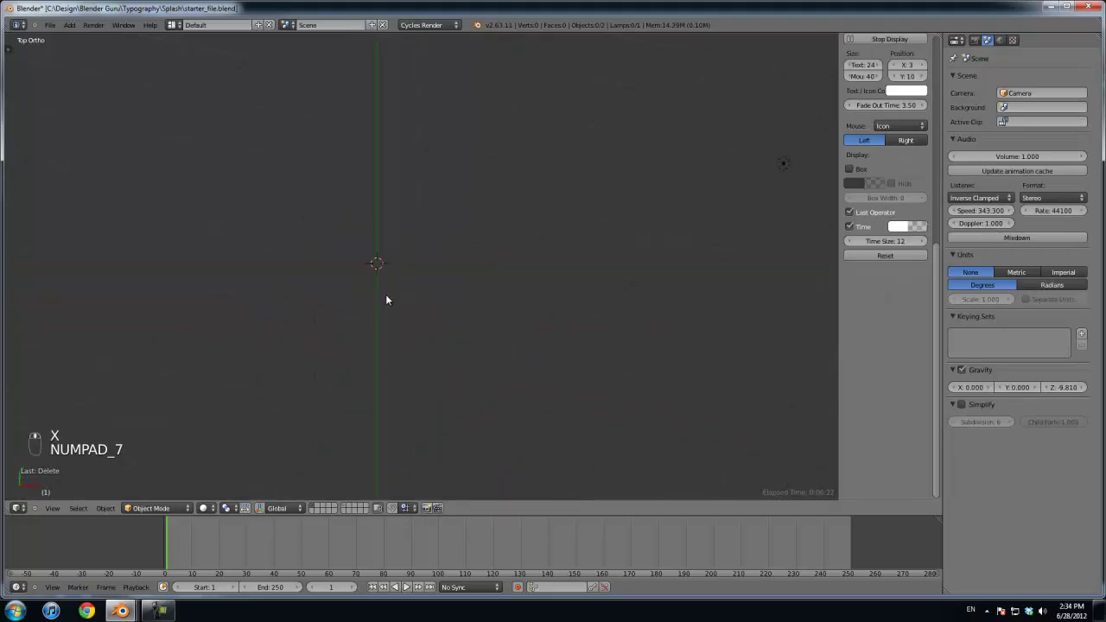
pyautogui.hotkey('shift', 'a')
pyautogui.moveTo(386, 295)
pyautogui.click(432, 331)
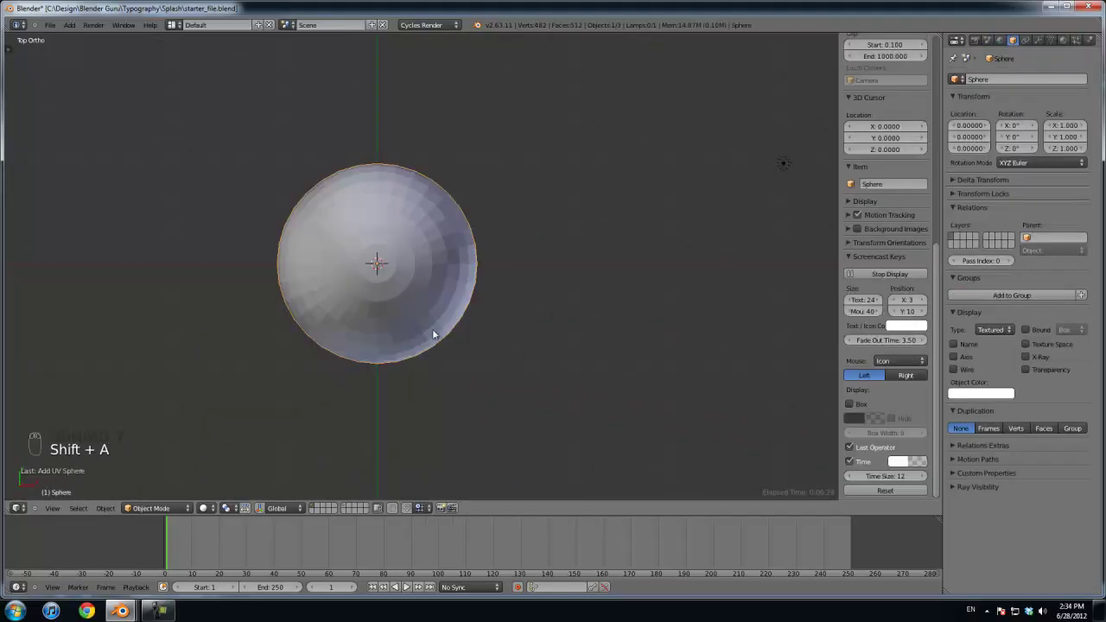
# Step: Enter Edit Mode and select the vertical edge loop running around the sphere through its poles
pyautogui.press('KP_1')
pyautogui.moveTo(388, 267); pyautogui.dragTo(457, 198, button='middle')
pyautogui.press('Tab')
pyautogui.moveTo(419, 248); pyautogui.dragTo(452, 181, button='middle')
pyautogui.keyDown('alt'); pyautogui.rightClick(419, 120); pyautogui.keyUp('alt')
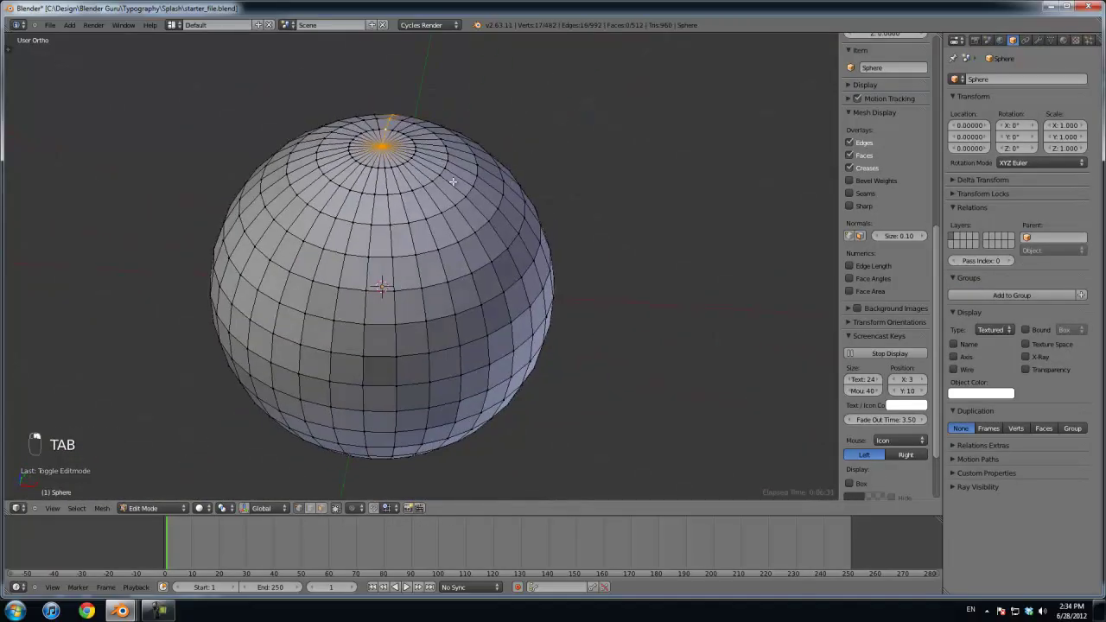
pyautogui.press('KP_7')
pyautogui.keyDown('alt'); pyautogui.keyDown('shift'); pyautogui.rightClick(378, 315); pyautogui.keyUp('shift'); pyautogui.keyUp('alt')
pyautogui.keyDown('alt'); pyautogui.keyDown('shift'); pyautogui.rightClick(381, 313); pyautogui.keyUp('shift'); pyautogui.keyUp('alt')
pyautogui.hotkey('ctrl', 'z')
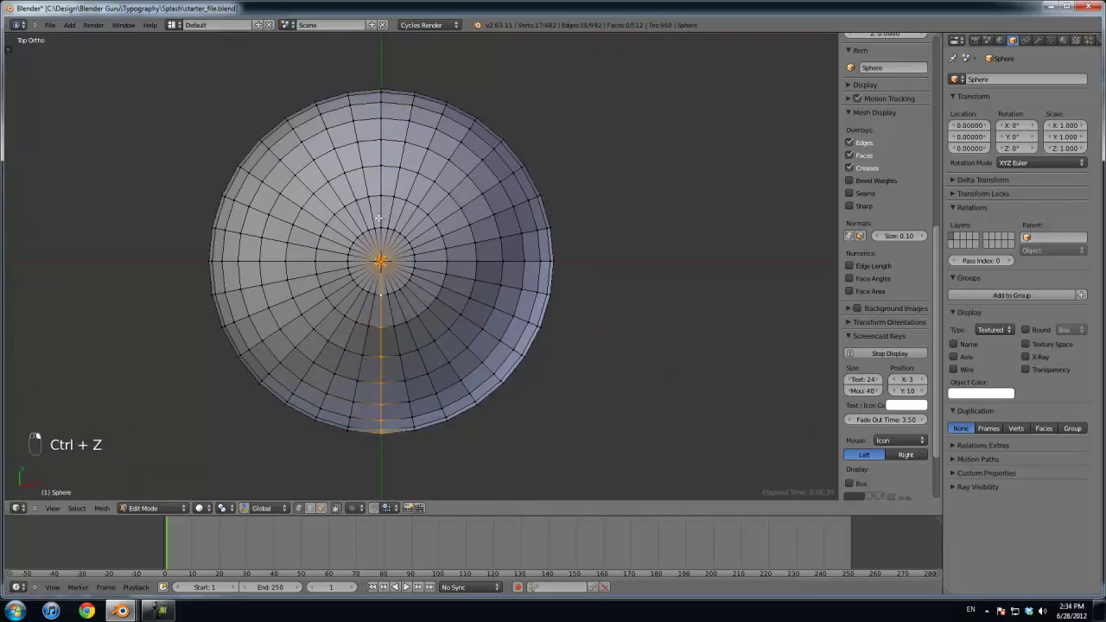
pyautogui.moveTo(407, 217)
pyautogui.mouseDown(button='middle')
pyautogui.moveTo(422, 288)
pyautogui.moveTo(406, 234)
pyautogui.moveTo(506, 291)
pyautogui.moveTo(485, 284)
pyautogui.mouseUp(button='middle')
pyautogui.press('z')
pyautogui.press('z')
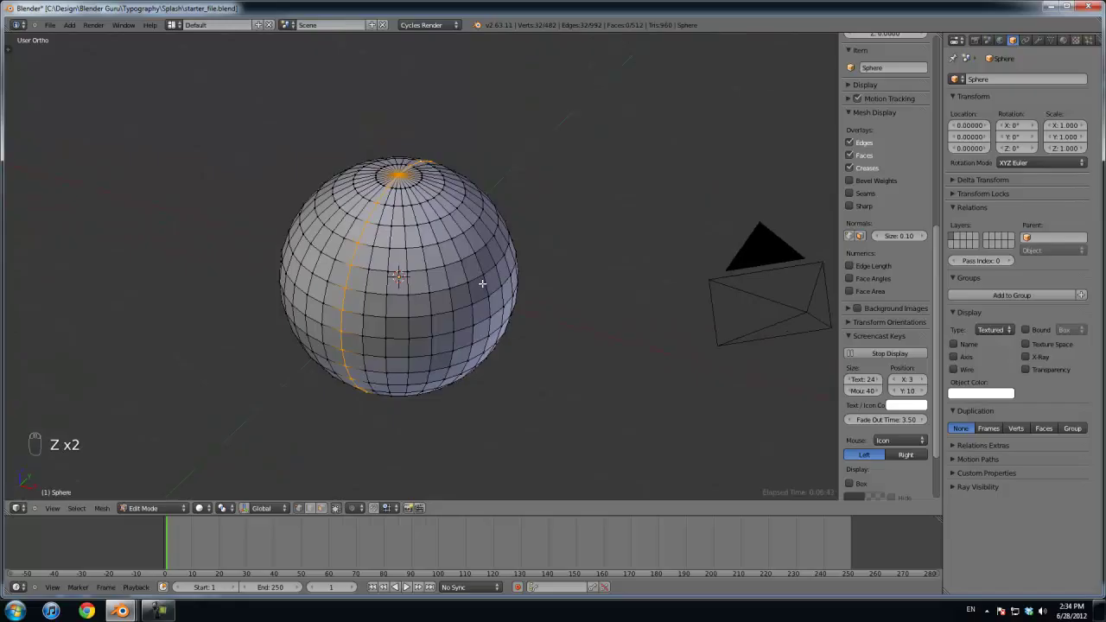
pyautogui.press('e')
pyautogui.rightClick(482, 283)
pyautogui.press('x')
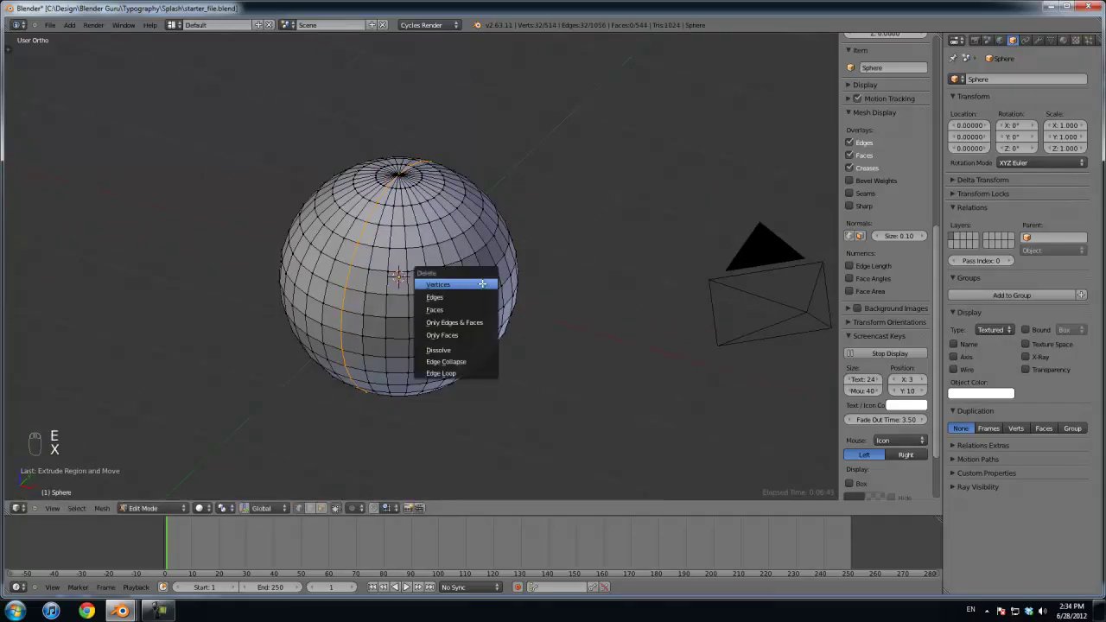
pyautogui.click(480, 285)
# Step: Select the sphere's full vertical edge loop again and mark it as a seam
pyautogui.keyDown('alt'); pyautogui.rightClick(355, 254); pyautogui.keyUp('alt')
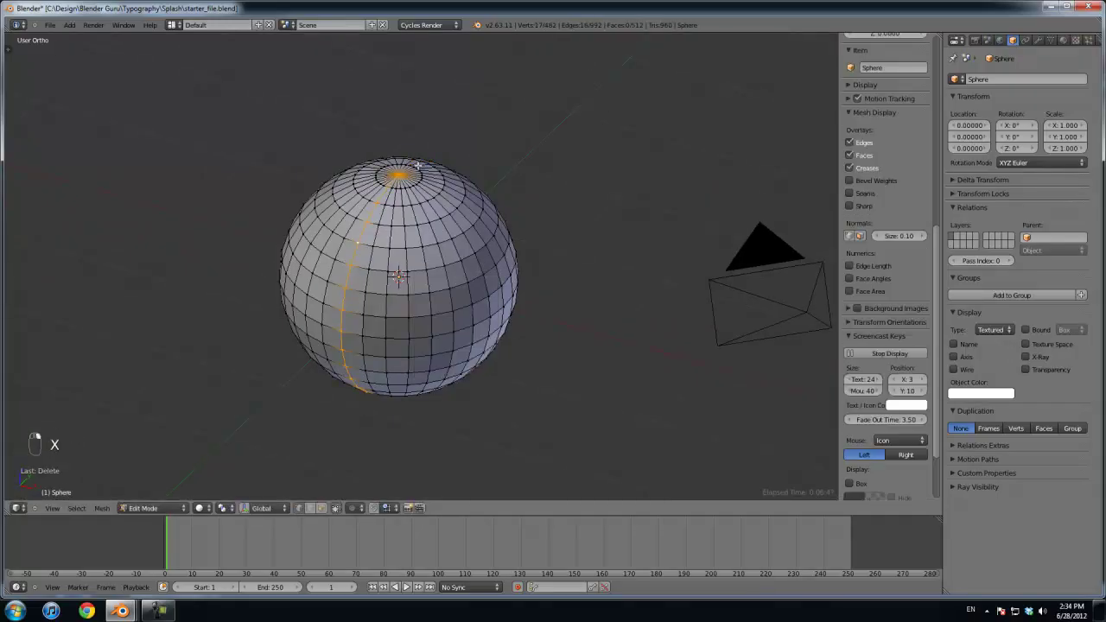
pyautogui.hotkey('ctrl', 'e')
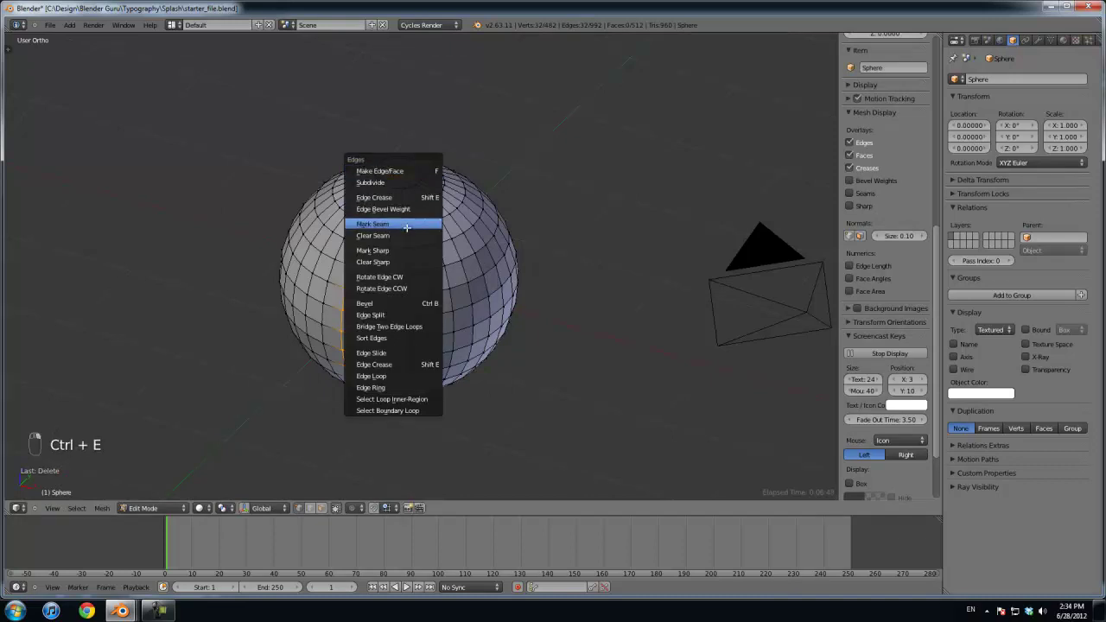
pyautogui.click(408, 221)
pyautogui.scroll(3, 443, 213)
pyautogui.scroll(3, 443, 213)
pyautogui.scroll(-5, 444, 213)
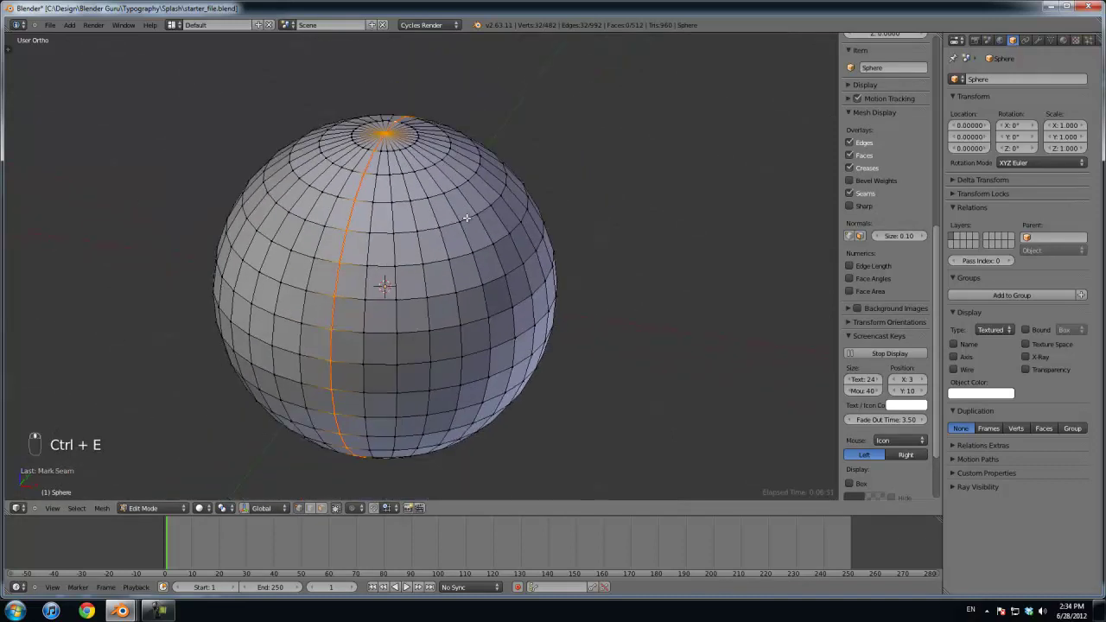
# Step: Display the sphere in wireframe and select all of its geometry
pyautogui.press('a')
pyautogui.press('z')
pyautogui.press('a')
pyautogui.press('a')
pyautogui.press('a')
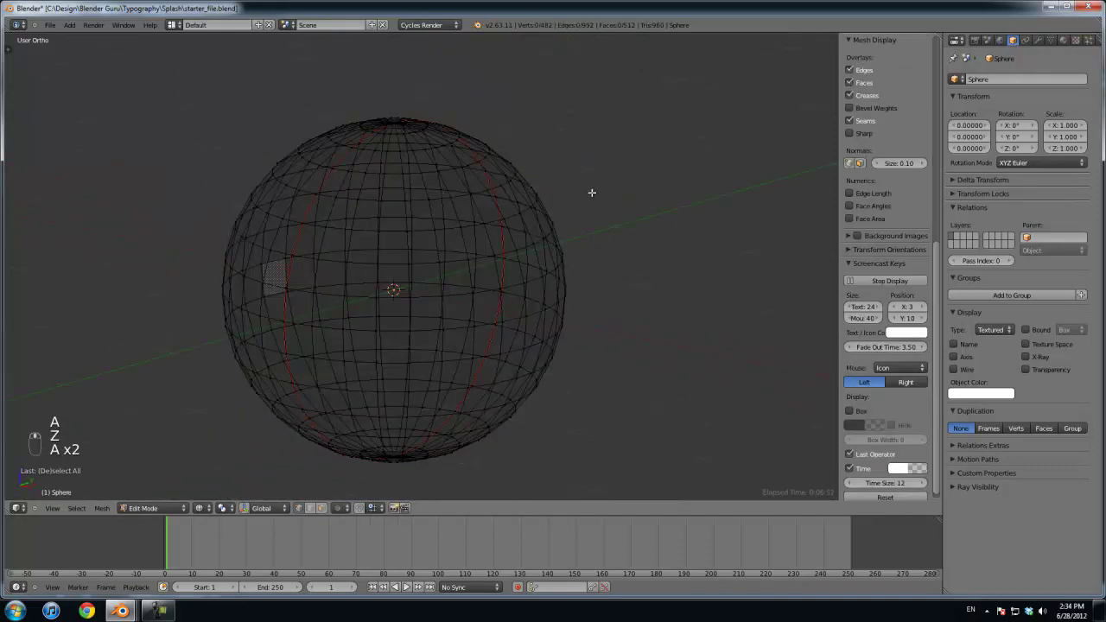
# Step: Hide the 3D view's properties region and open a UV/Image Editor beside the 3D view
pyautogui.press('n')
pyautogui.moveTo(936, 37); pyautogui.dragTo(468, 259)
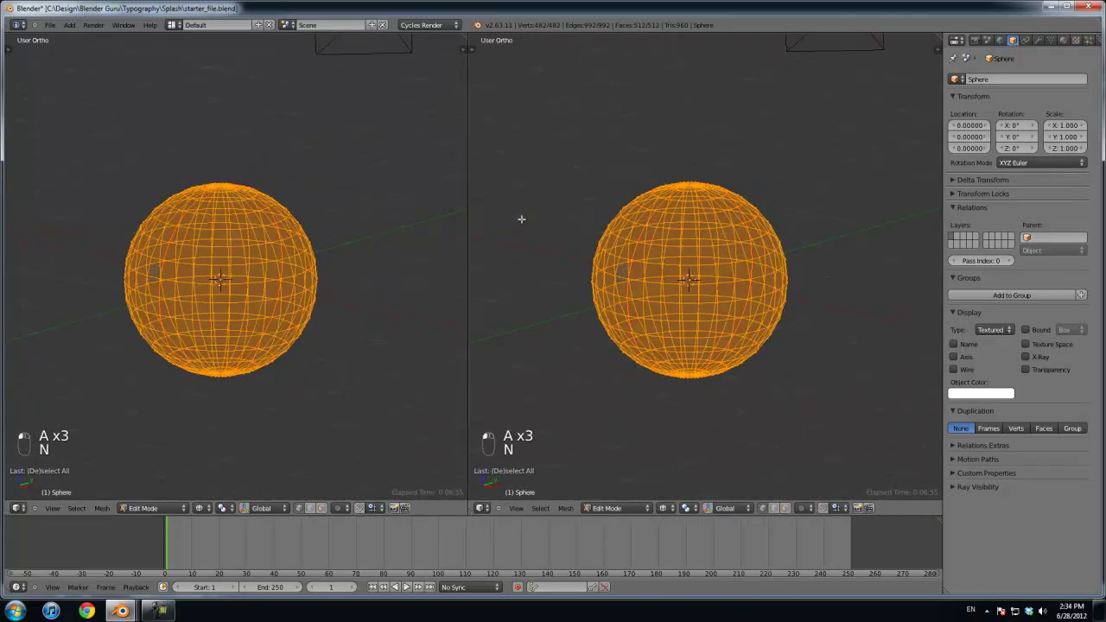
pyautogui.click(481, 508)
pyautogui.click(509, 433)
# Step: Unwrap the sphere along its seam, then scale and rotate the two UV islands so they lie roughly side by side
pyautogui.press('u')
pyautogui.click(259, 326)
pyautogui.scroll(3, 661, 304)
pyautogui.press('s')
pyautogui.click(735, 391)
pyautogui.scroll(-1, 733, 316)
pyautogui.press('r')
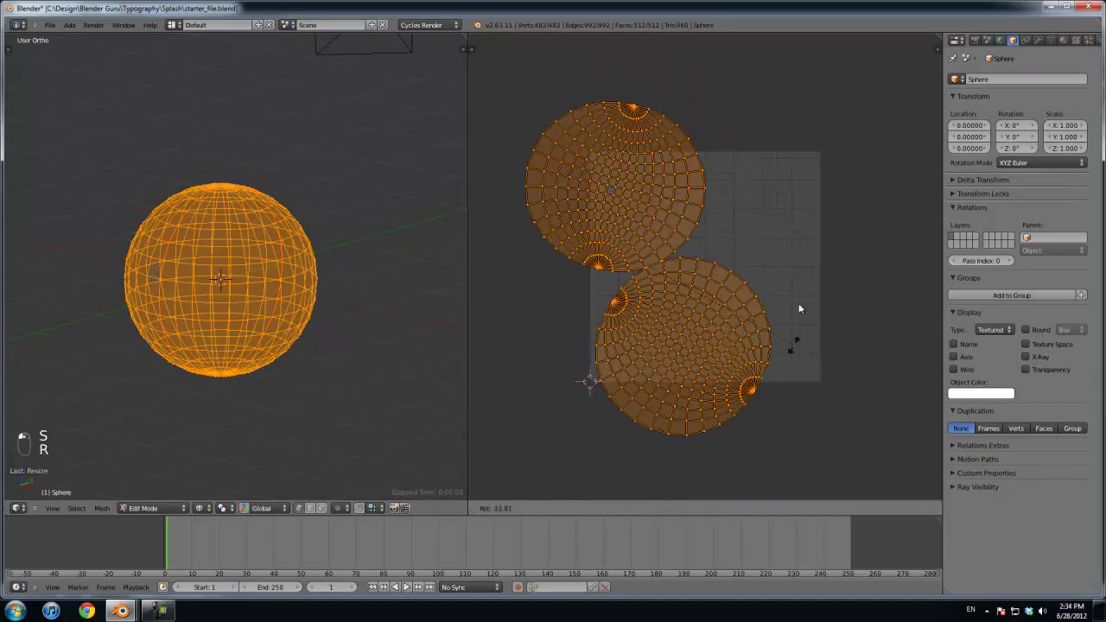
pyautogui.click(777, 199)
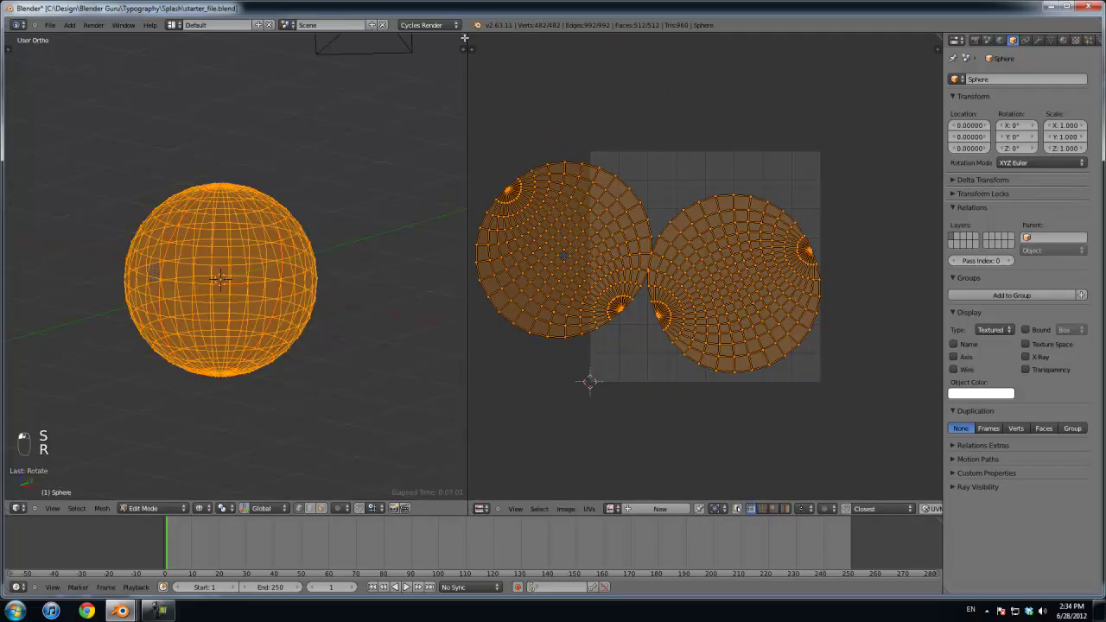
# Step: Close the UV/Image Editor area and return the sphere to Object Mode
pyautogui.moveTo(465, 38); pyautogui.dragTo(477, 133)
pyautogui.press('Tab')
pyautogui.scroll(-3, 760, 137)
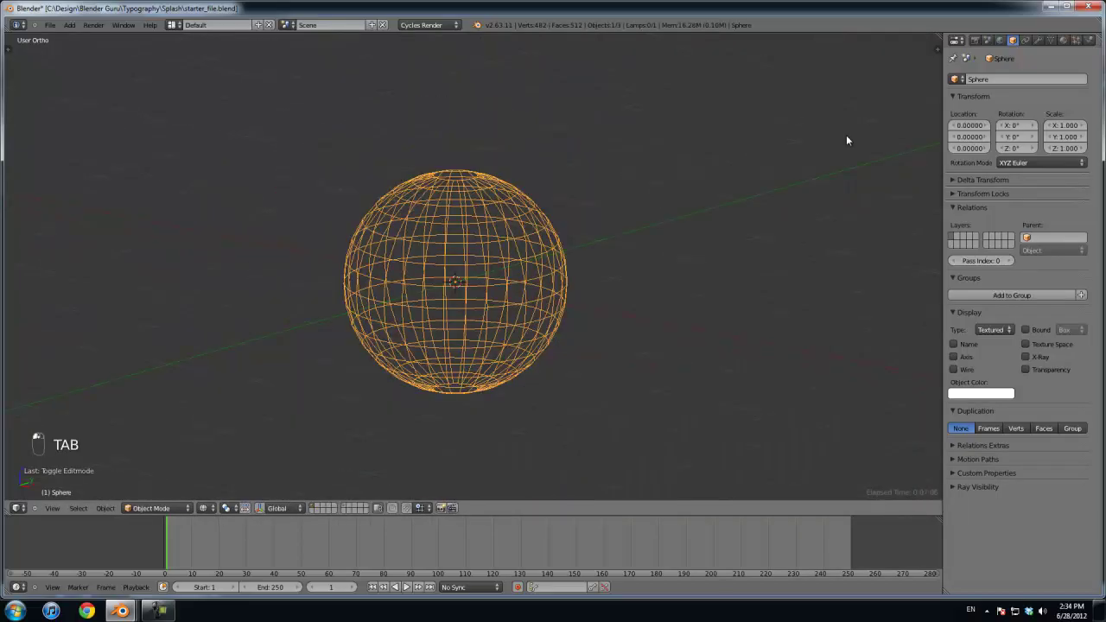
# Step: Restore solid display and add a new material to the sphere
pyautogui.click(1062, 41)
pyautogui.scroll(-1, 740, 158)
pyautogui.press('z')
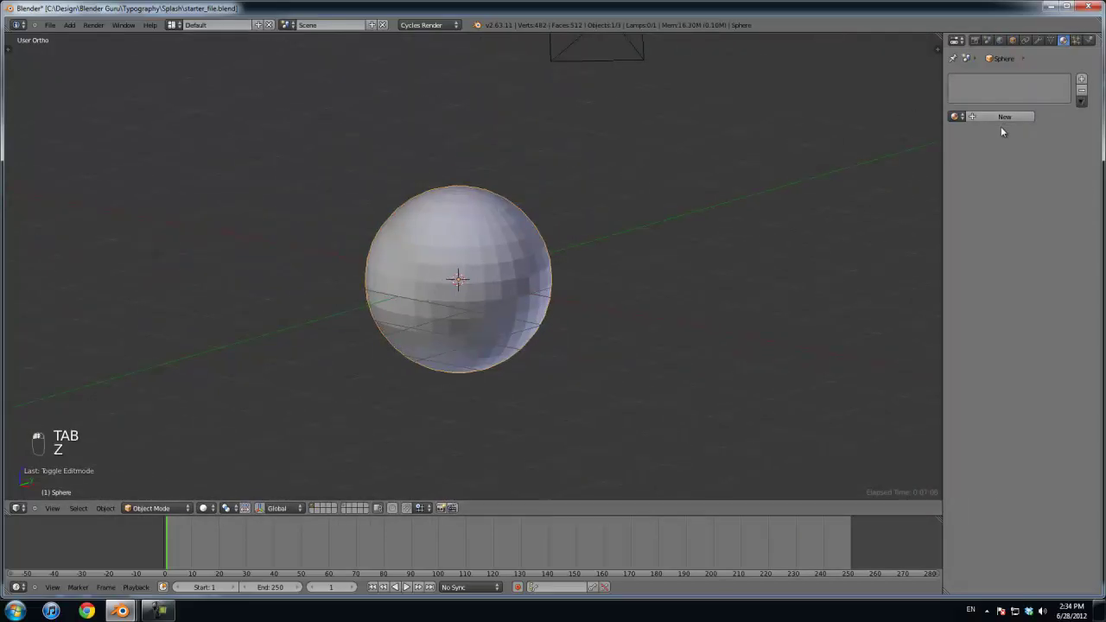
pyautogui.click(1003, 117)
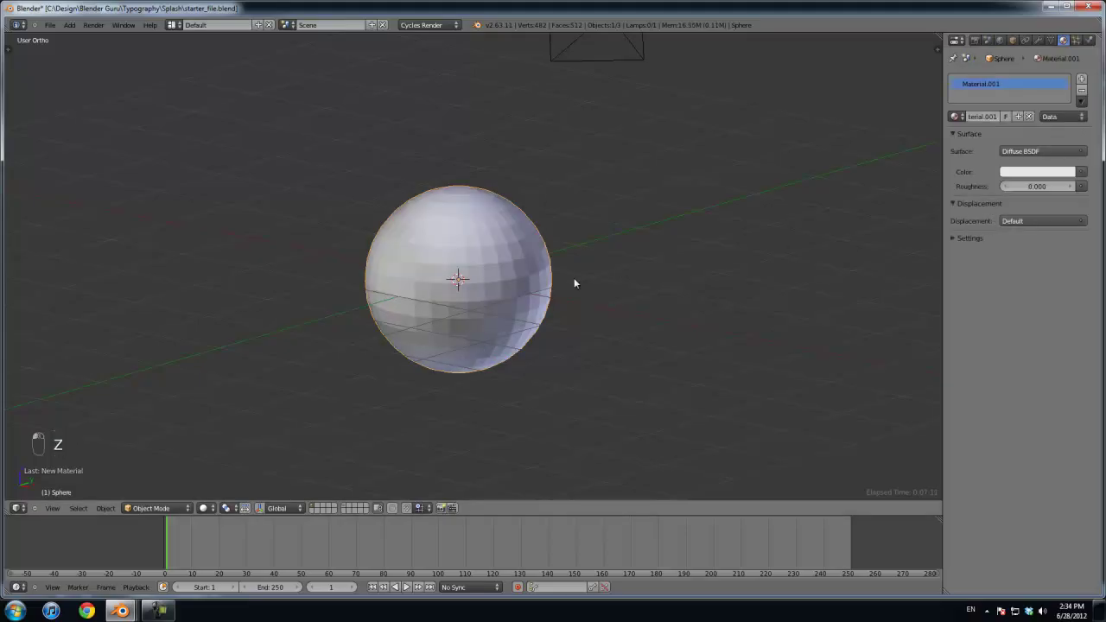
# Step: Widen the properties area and open a Node Editor beside the 3D view showing the sphere's material nodes
pyautogui.moveTo(932, 176); pyautogui.dragTo(900, 175)
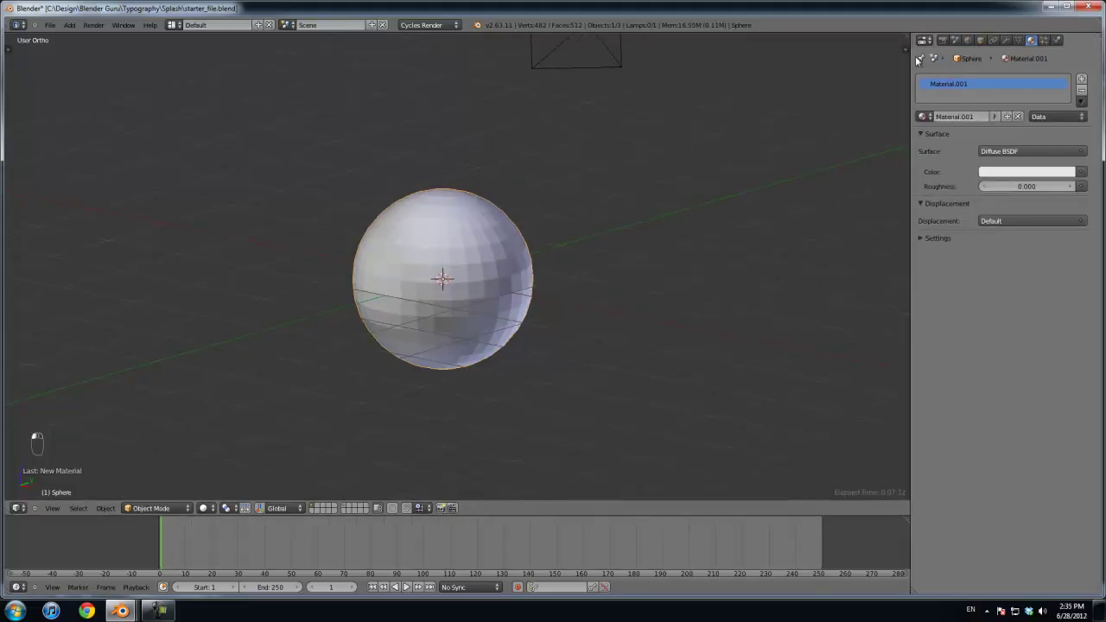
pyautogui.moveTo(905, 36); pyautogui.dragTo(494, 505)
pyautogui.click(497, 508)
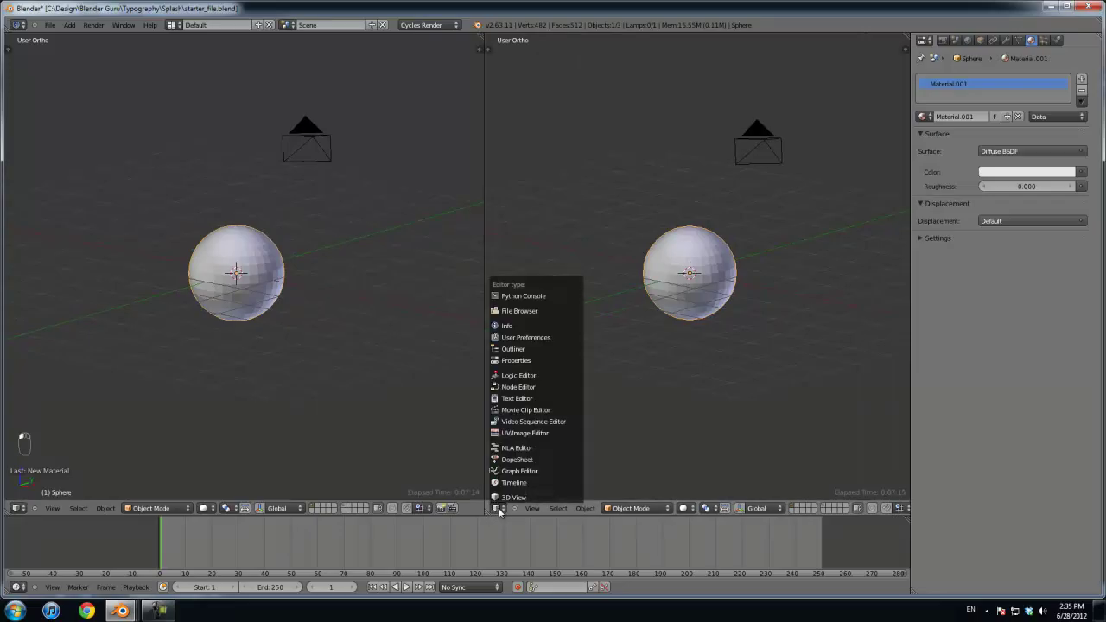
pyautogui.click(542, 388)
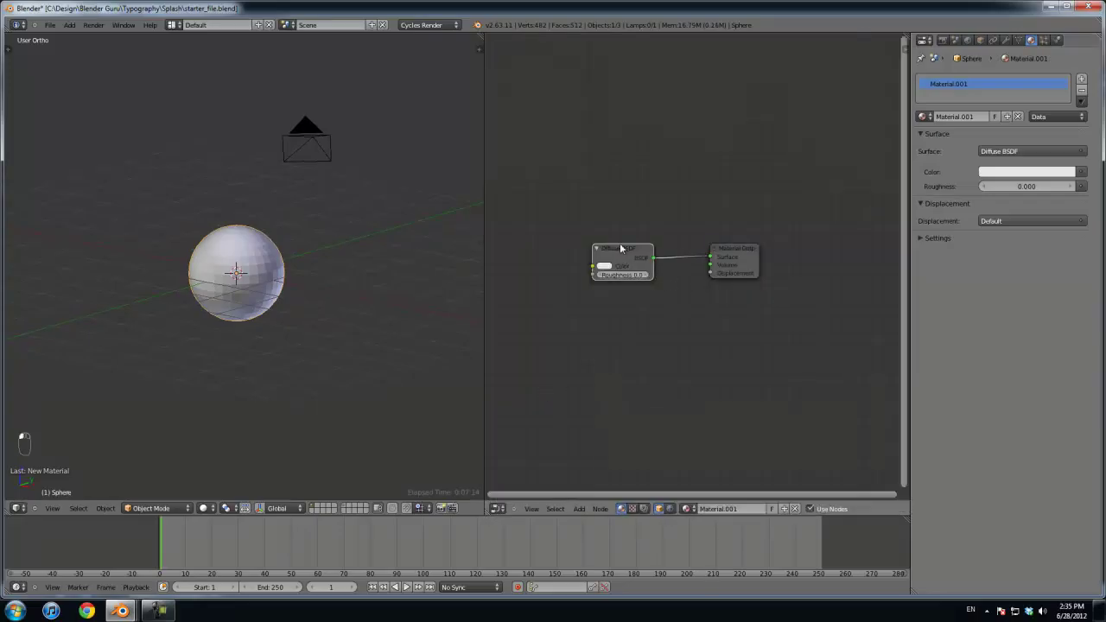
pyautogui.moveTo(643, 301); pyautogui.dragTo(759, 304, button='middle')
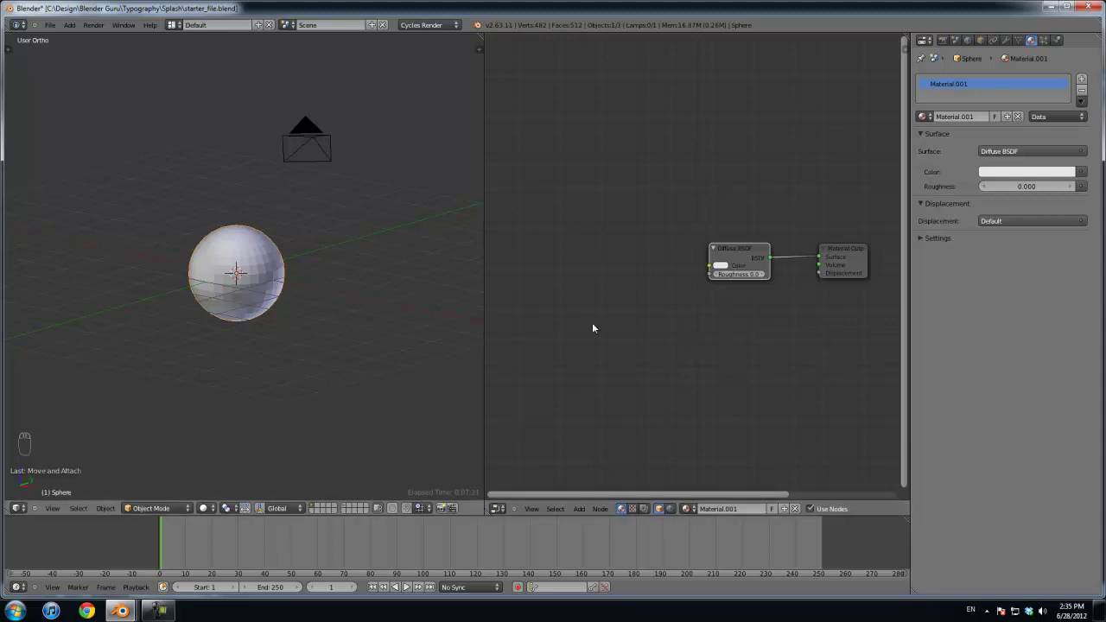
pyautogui.scroll(3, 721, 298)
pyautogui.moveTo(681, 298); pyautogui.dragTo(622, 296, button='middle')
pyautogui.scroll(-3, 730, 275)
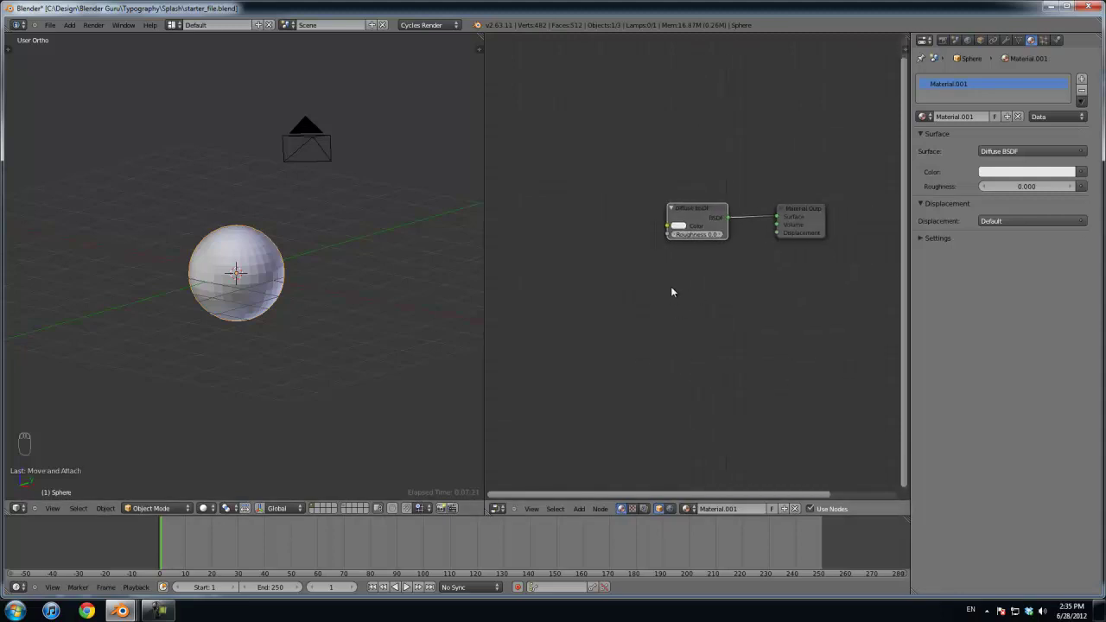
# Step: Set the sphere's shading to smooth
pyautogui.scroll(1, 311, 311)
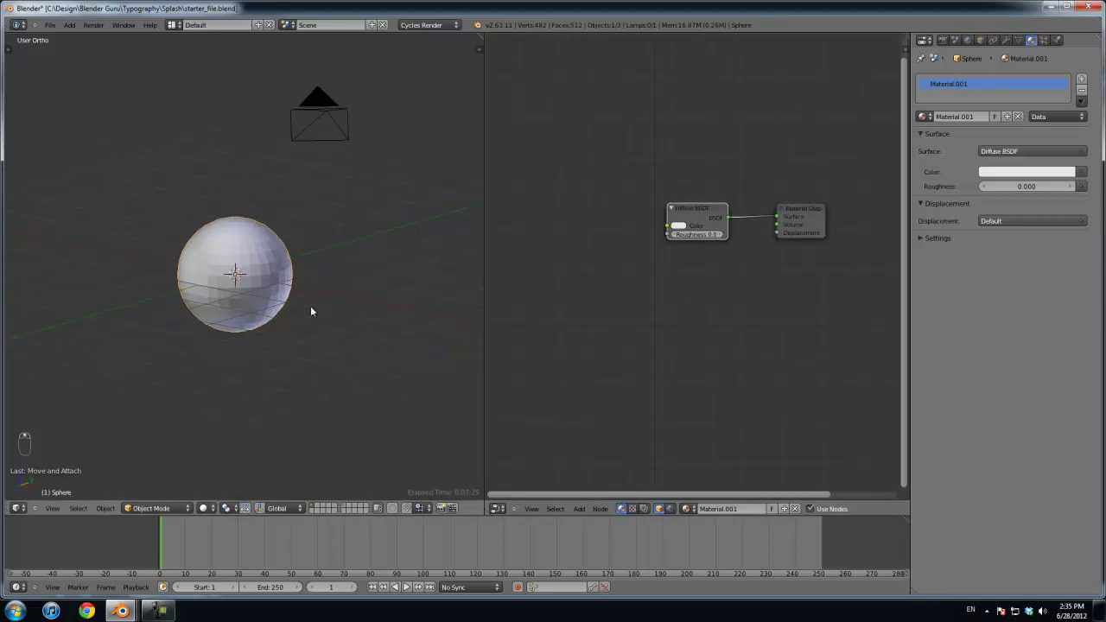
pyautogui.scroll(-1, 311, 311)
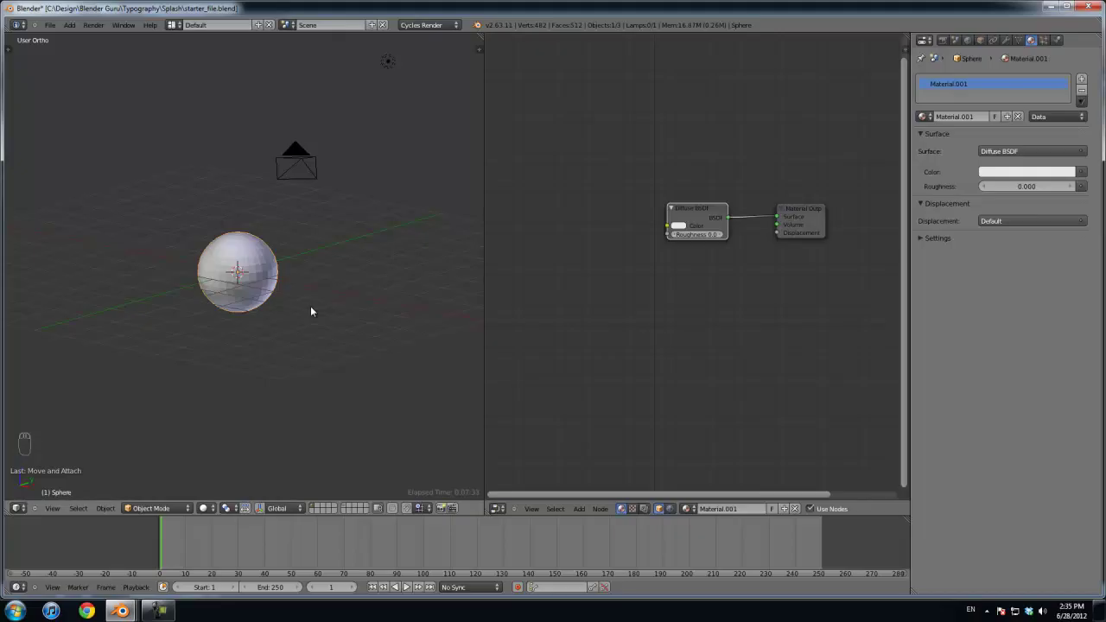
pyautogui.scroll(3, 315, 306)
pyautogui.press('t')
pyautogui.click(24, 181)
pyautogui.press('t')
# Step: Add a Subdivision Surface modifier to the sphere
pyautogui.scroll(-4, 301, 276)
pyautogui.click(1006, 40)
pyautogui.click(973, 79)
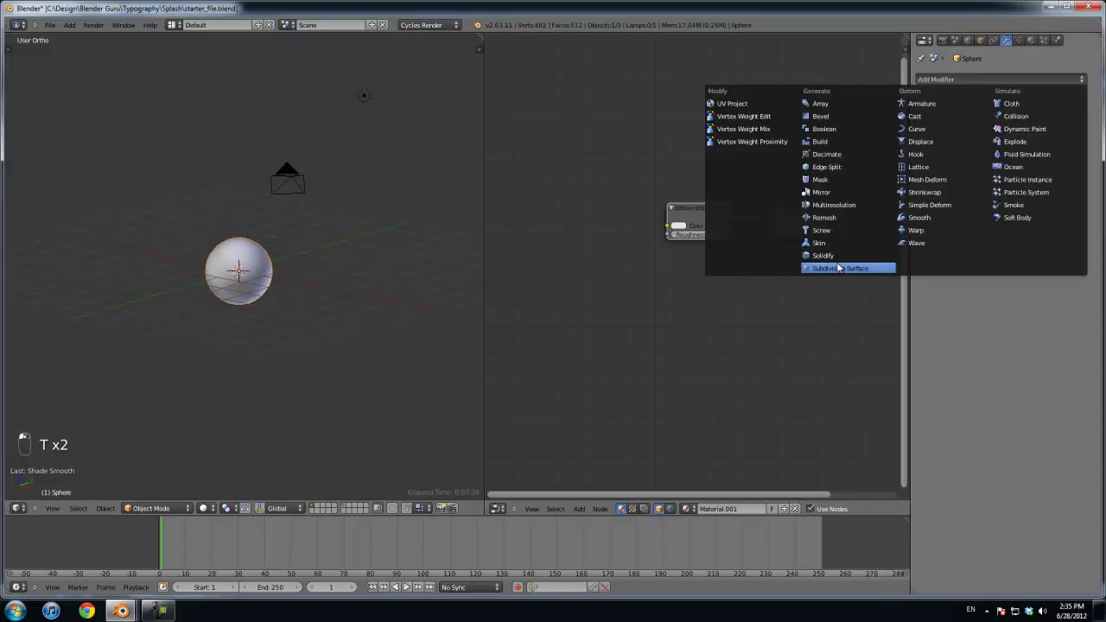
pyautogui.click(837, 267)
# Step: Delete the lamp from the scene
pyautogui.hotkey('shift', 'c')
pyautogui.rightClick(303, 167)
pyautogui.press('x')
pyautogui.click(289, 194)
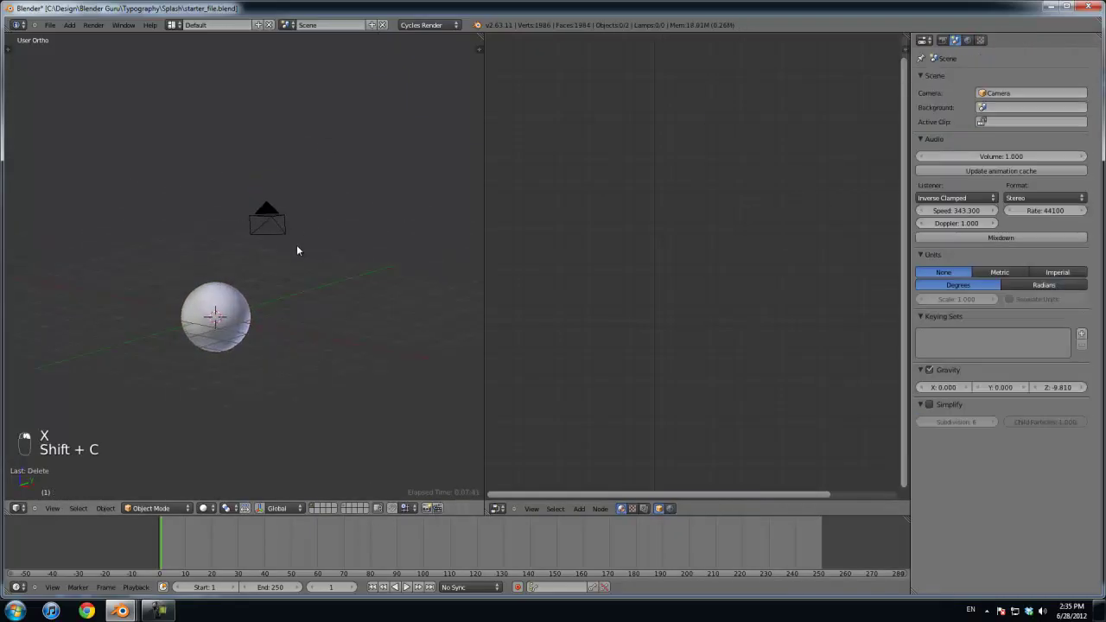
# Step: Add a plane, scale it up and move it above the sphere as an overhead light panel
pyautogui.hotkey('shift', 'a')
pyautogui.click(333, 269)
pyautogui.press('s')
pyautogui.click(376, 395)
pyautogui.press('g')
pyautogui.click(316, 321)
# Step: Set the surface shader of the sphere's material to Emission
pyautogui.rightClick(228, 318)
pyautogui.click(1029, 40)
pyautogui.click(992, 153)
pyautogui.click(996, 149)
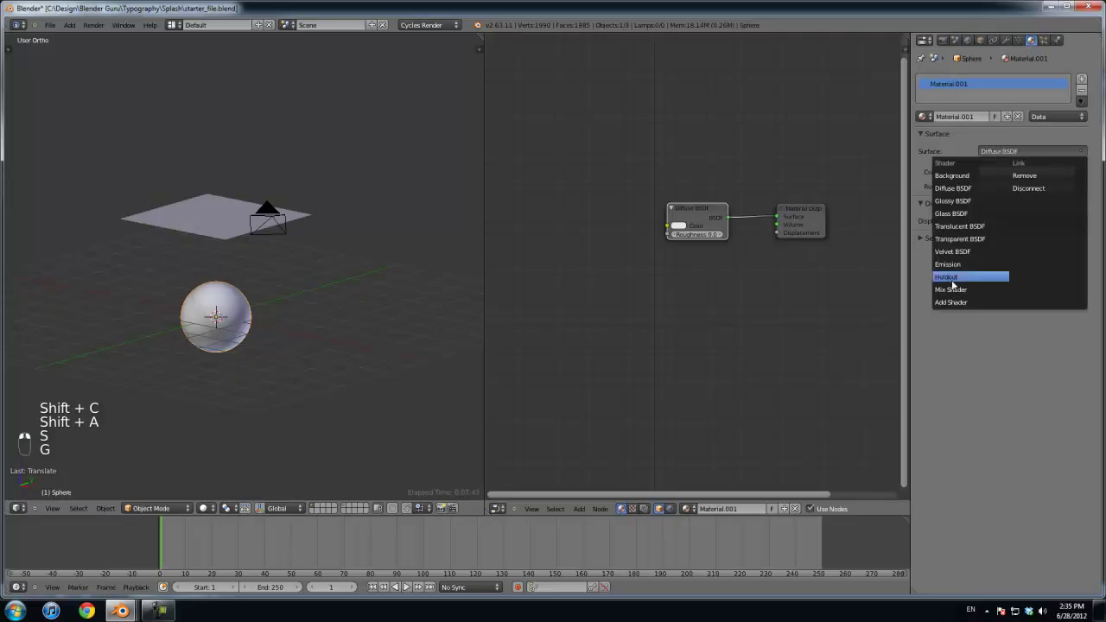
pyautogui.click(955, 278)
# Step: Look through the camera and move it until the sphere is centred and fills most of the frame's height
pyautogui.press('KP_Decimal')
pyautogui.scroll(-5, 240, 303)
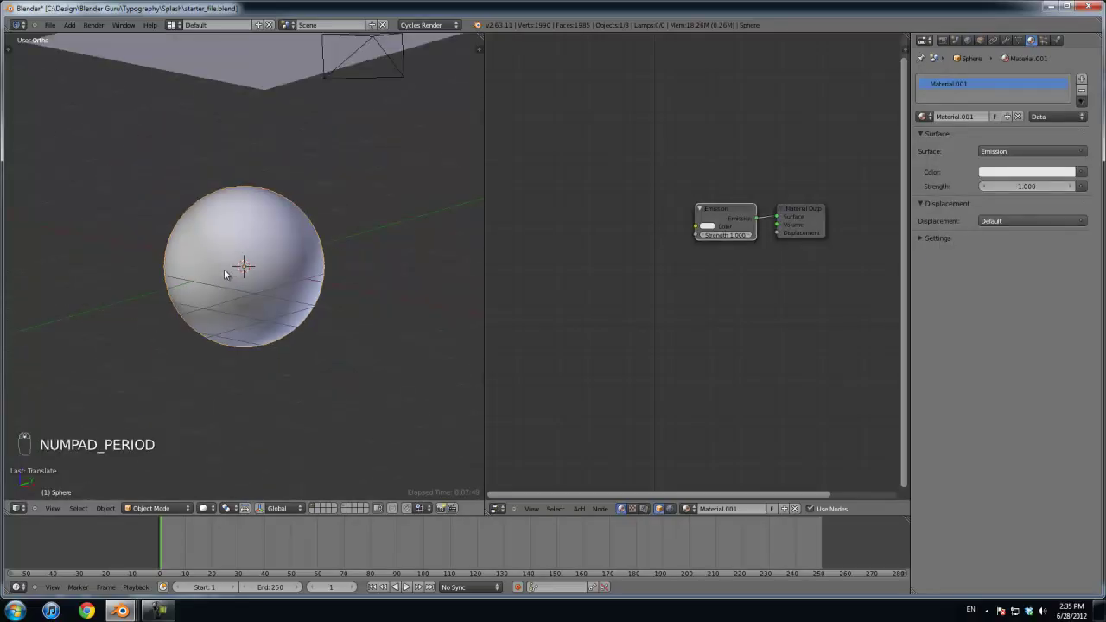
pyautogui.press('KP_0')
pyautogui.rightClick(289, 401)
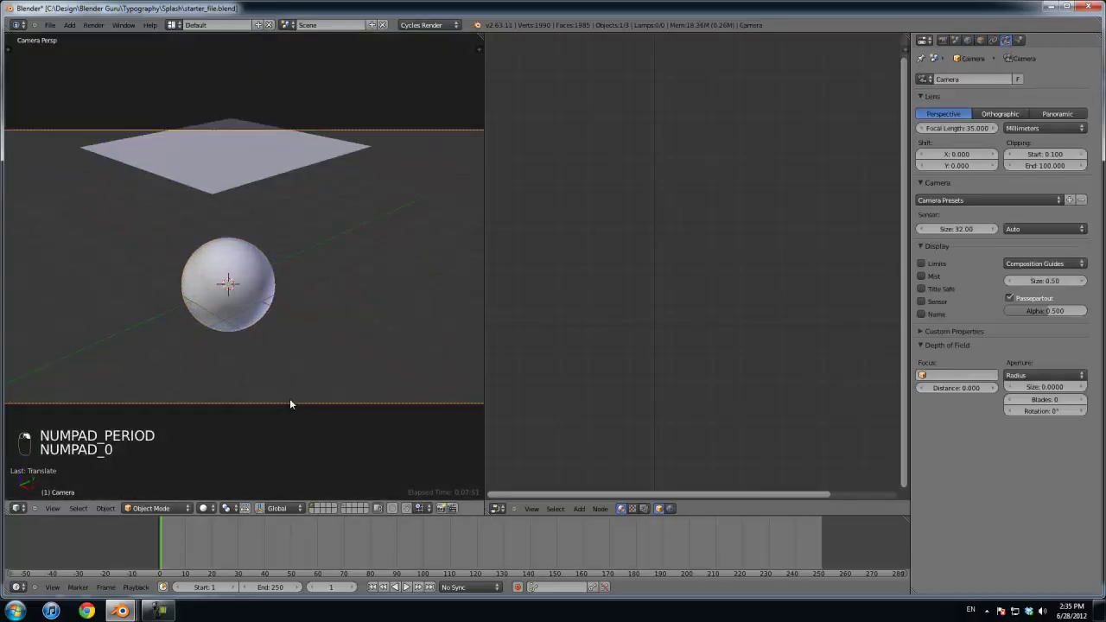
pyautogui.press('g')
pyautogui.middleClick(290, 396)
pyautogui.click(290, 294)
pyautogui.press('g')
pyautogui.click(249, 324)
pyautogui.rightClick(278, 289)
pyautogui.scroll(-4, 279, 292)
# Step: Give the overhead plane a new material with an Emission surface
pyautogui.rightClick(244, 97)
pyautogui.click(959, 115)
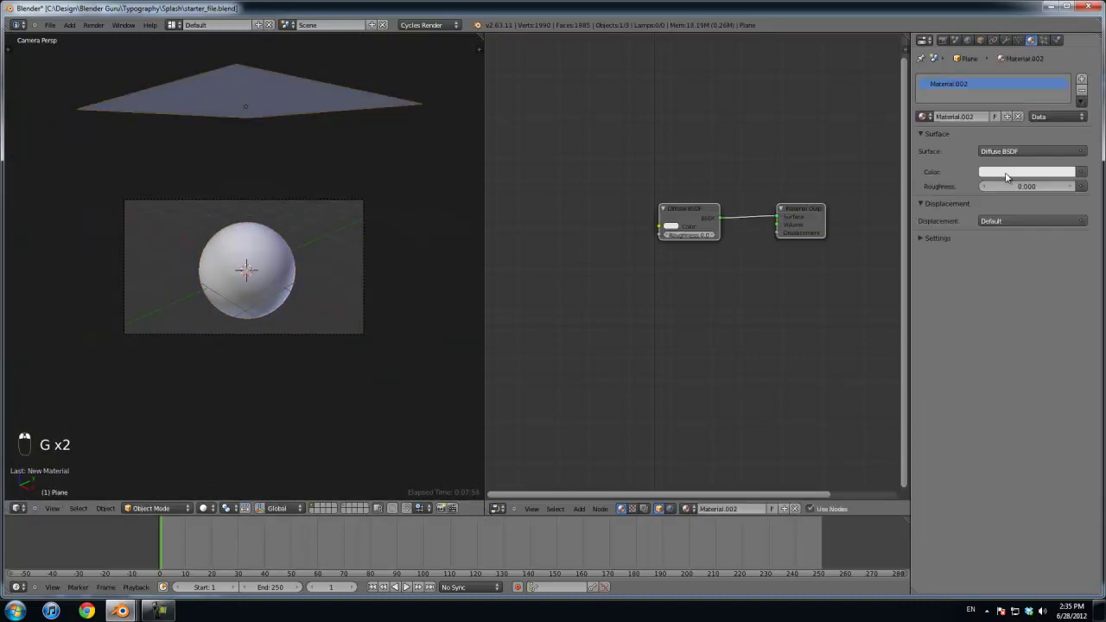
pyautogui.click(1007, 152)
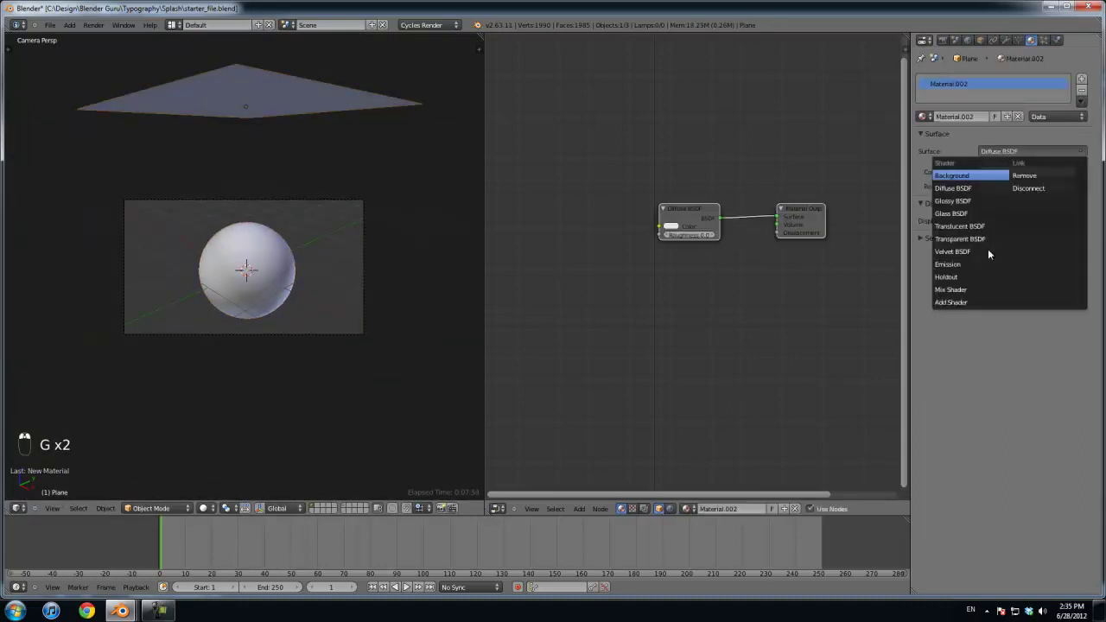
pyautogui.click(967, 264)
# Step: Change the sphere's surface shader back to Diffuse BSDF
pyautogui.rightClick(251, 259)
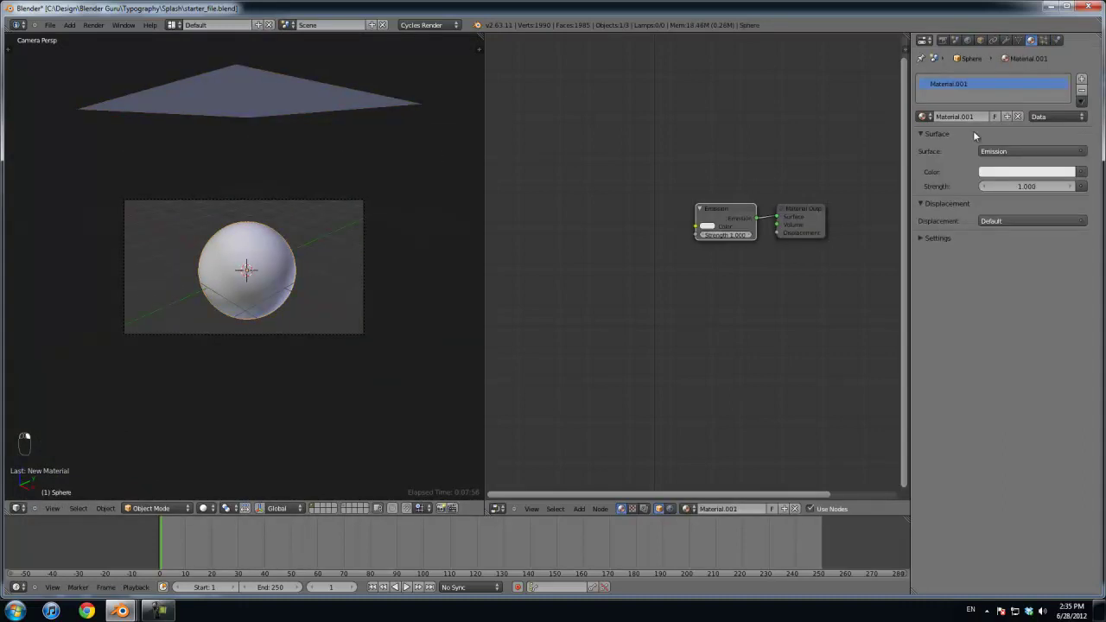
pyautogui.click(1002, 150)
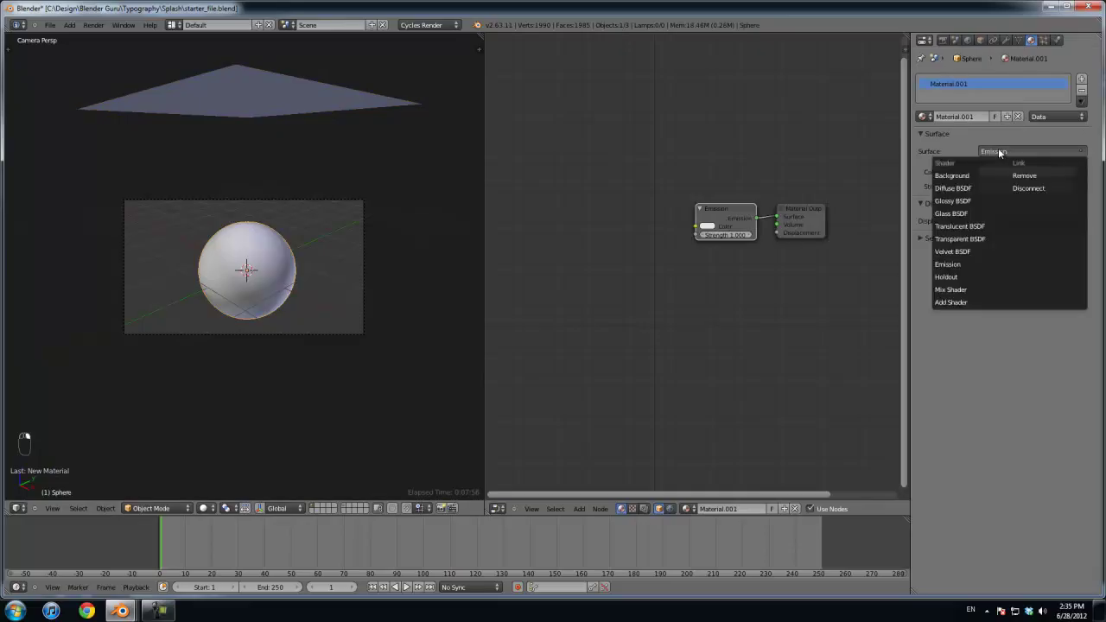
pyautogui.click(964, 188)
# Step: Set the plane's emission strength to 5 and switch the 3D view to rendered shading
pyautogui.rightClick(276, 95)
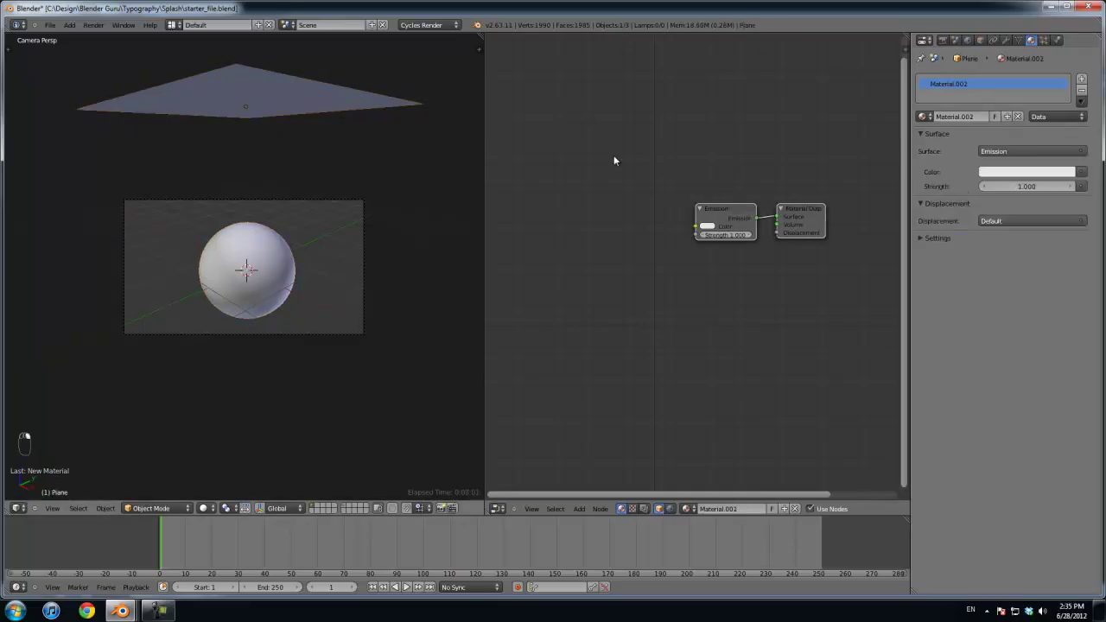
pyautogui.click(1008, 187)
pyautogui.press('Return')
pyautogui.click(205, 508)
pyautogui.click(220, 432)
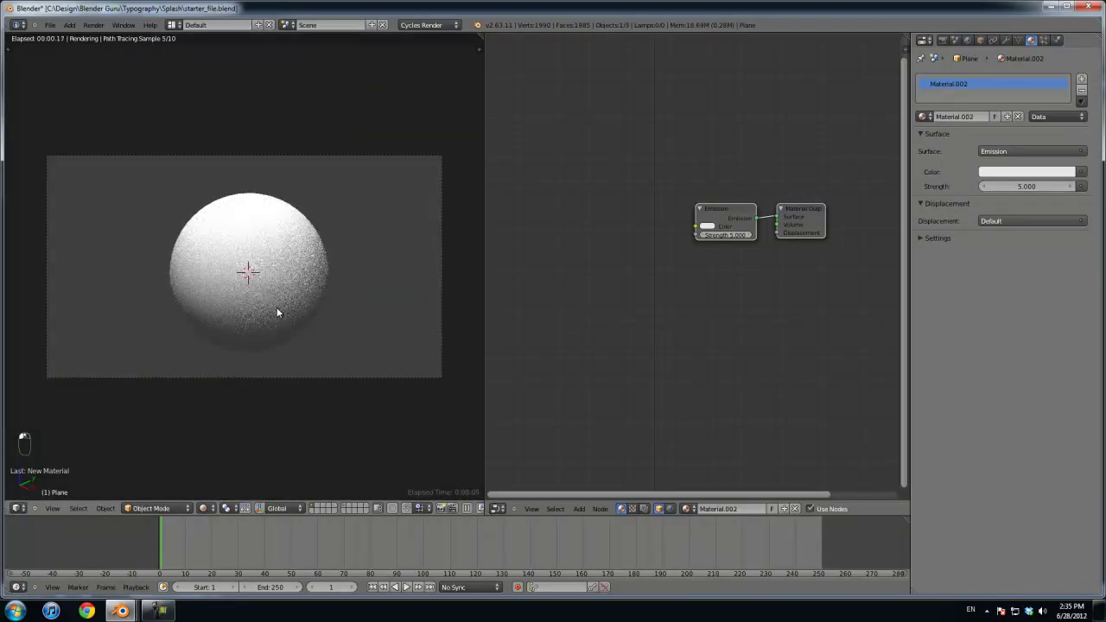
# Step: Add a Voronoi Texture node to the sphere's material below the Diffuse BSDF node
pyautogui.rightClick(337, 279)
pyautogui.scroll(3, 741, 285)
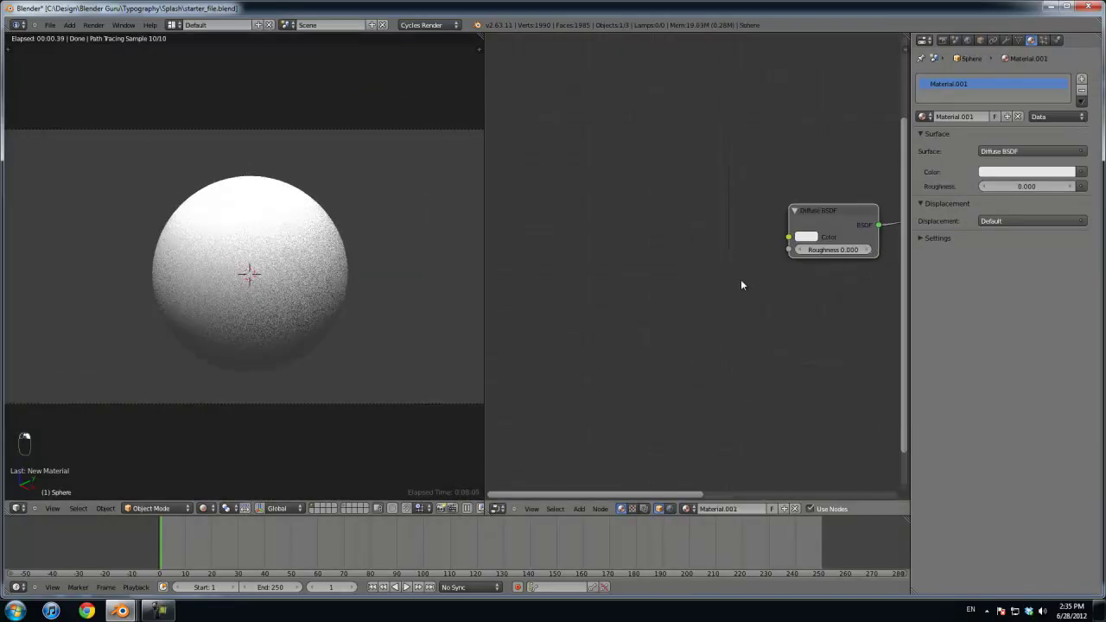
pyautogui.hotkey('shift', 'a')
pyautogui.moveTo(644, 298)
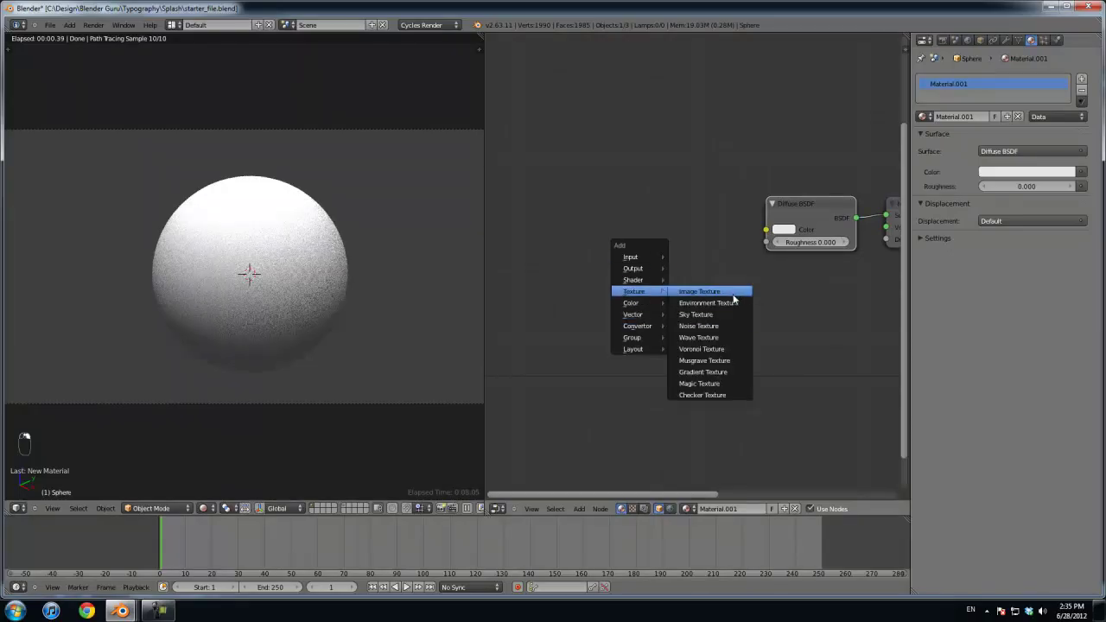
pyautogui.click(716, 352)
pyautogui.scroll(-1, 665, 277)
pyautogui.moveTo(664, 277); pyautogui.dragTo(501, 177, button='middle')
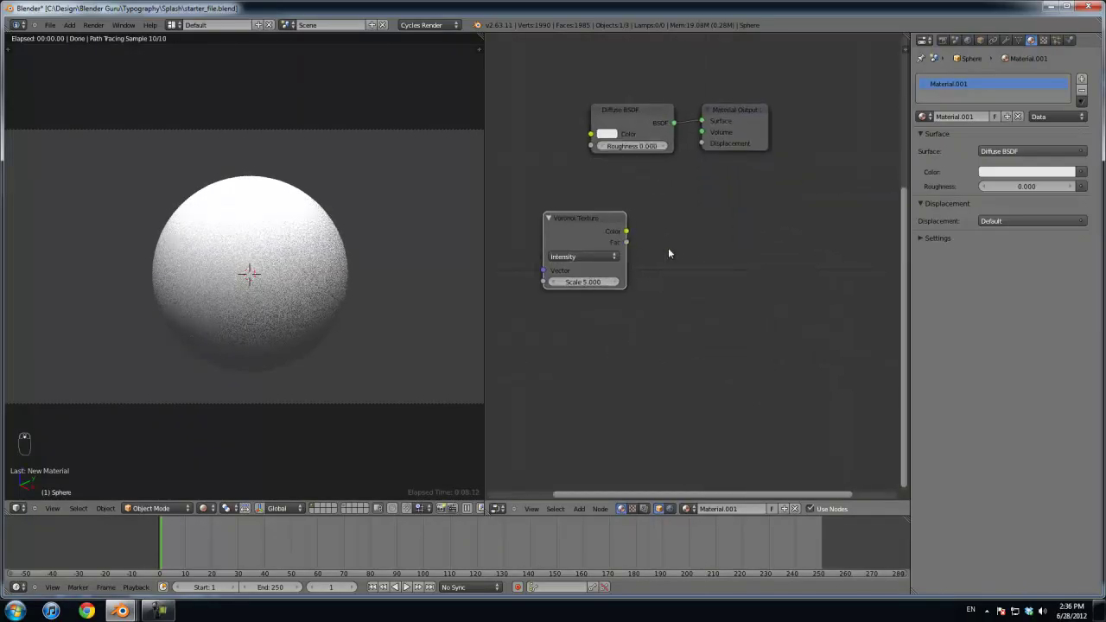
# Step: Move the Voronoi Texture node well away from the shader nodes and set its Scale to 400
pyautogui.moveTo(646, 253); pyautogui.dragTo(715, 254, button='middle')
pyautogui.scroll(-1, 723, 254)
pyautogui.moveTo(657, 234); pyautogui.dragTo(495, 284)
pyautogui.moveTo(624, 277); pyautogui.dragTo(841, 242, button='middle')
pyautogui.scroll(1, 758, 283)
pyautogui.scroll(1, 757, 283)
pyautogui.moveTo(733, 298); pyautogui.dragTo(713, 289, button='middle')
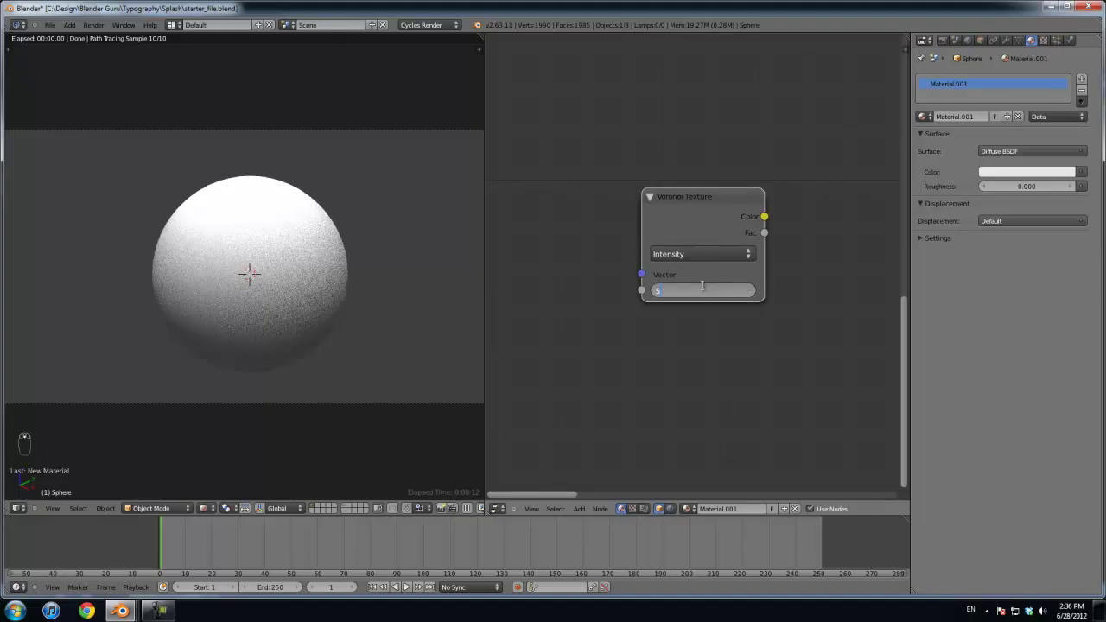
pyautogui.press('Return')
# Step: Add a Texture Coordinate node before the Voronoi Texture and connect its UV output to the texture's Vector input
pyautogui.scroll(-1, 674, 283)
pyautogui.moveTo(662, 276); pyautogui.dragTo(843, 271)
pyautogui.moveTo(813, 258); pyautogui.dragTo(706, 243, button='middle')
pyautogui.moveTo(686, 254); pyautogui.dragTo(564, 256)
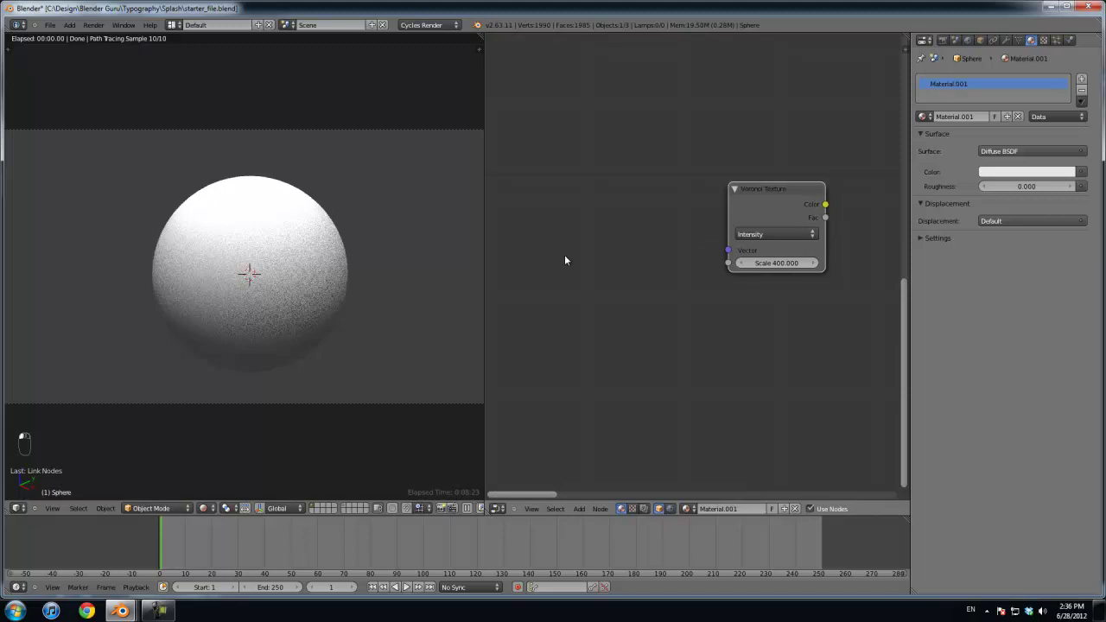
pyautogui.scroll(-1, 657, 272)
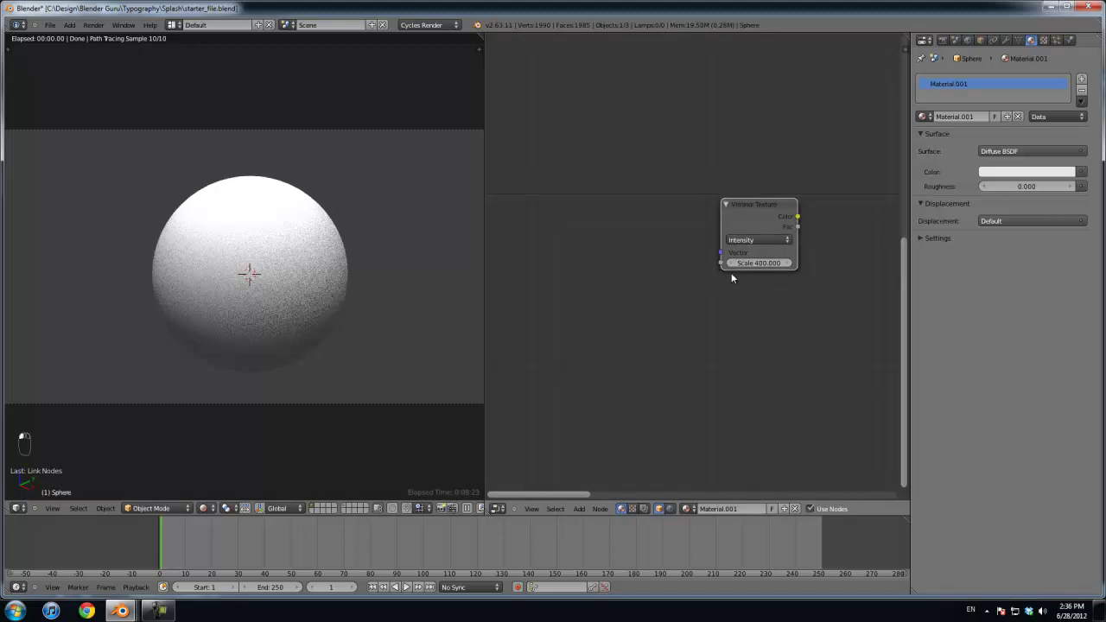
pyautogui.moveTo(691, 248); pyautogui.dragTo(686, 240)
pyautogui.hotkey('shift', 'a')
pyautogui.moveTo(584, 198)
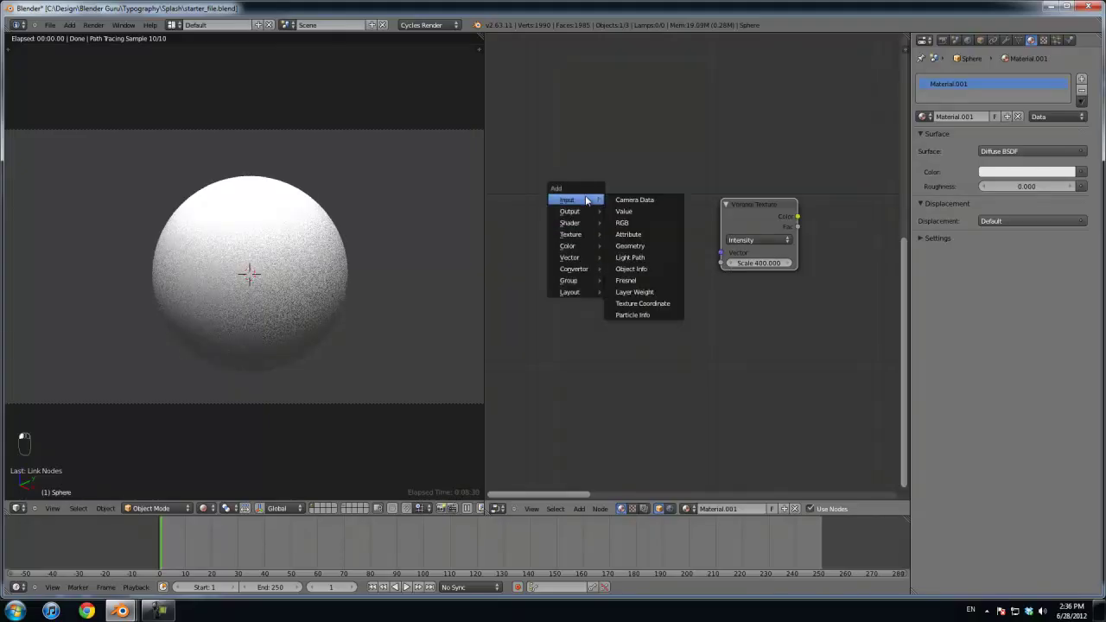
pyautogui.click(642, 303)
pyautogui.press('g')
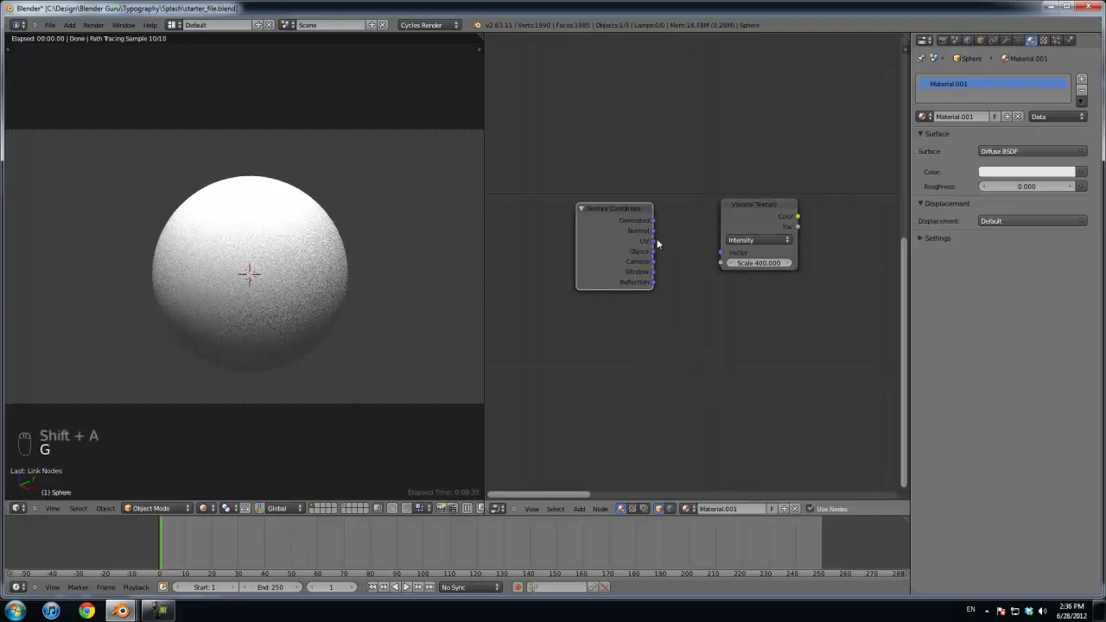
pyautogui.scroll(-2, 715, 251)
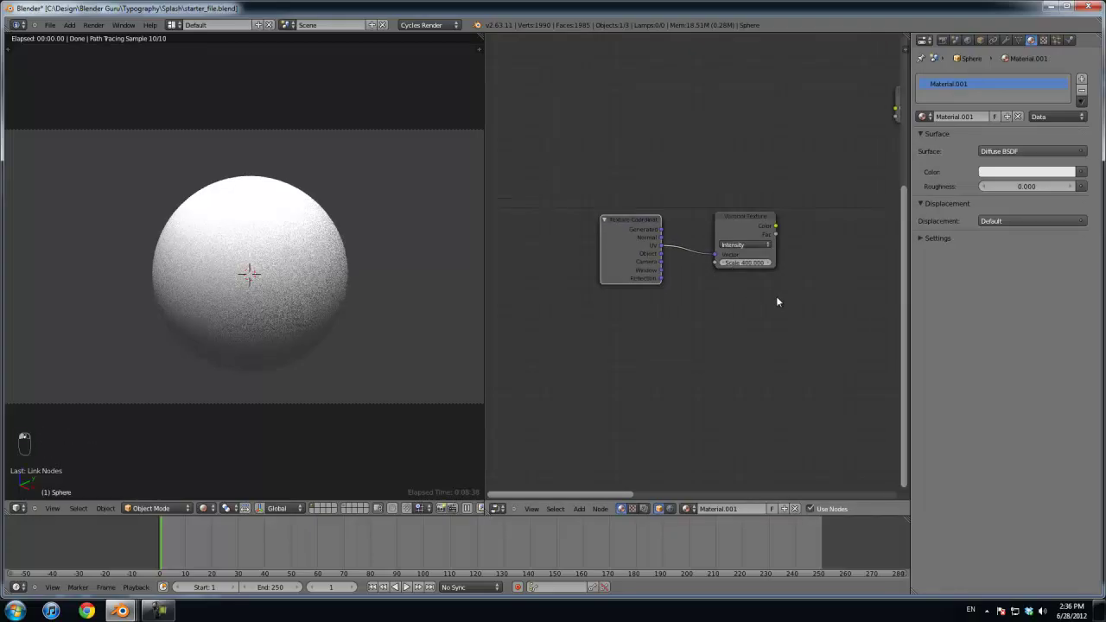
# Step: Add a Mix color node after the Voronoi Texture and connect the texture's Color output to the Color2 input
pyautogui.moveTo(768, 298); pyautogui.dragTo(669, 324, button='middle')
pyautogui.moveTo(638, 247); pyautogui.dragTo(629, 250)
pyautogui.hotkey('shift', 'a')
pyautogui.moveTo(605, 262)
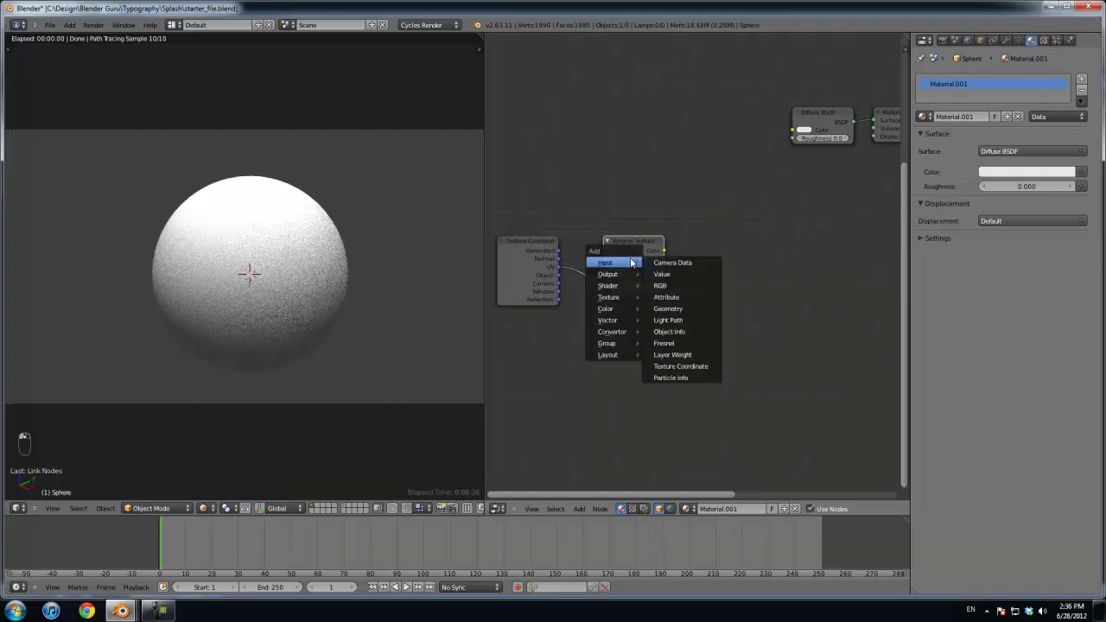
pyautogui.scroll(-1, 739, 248)
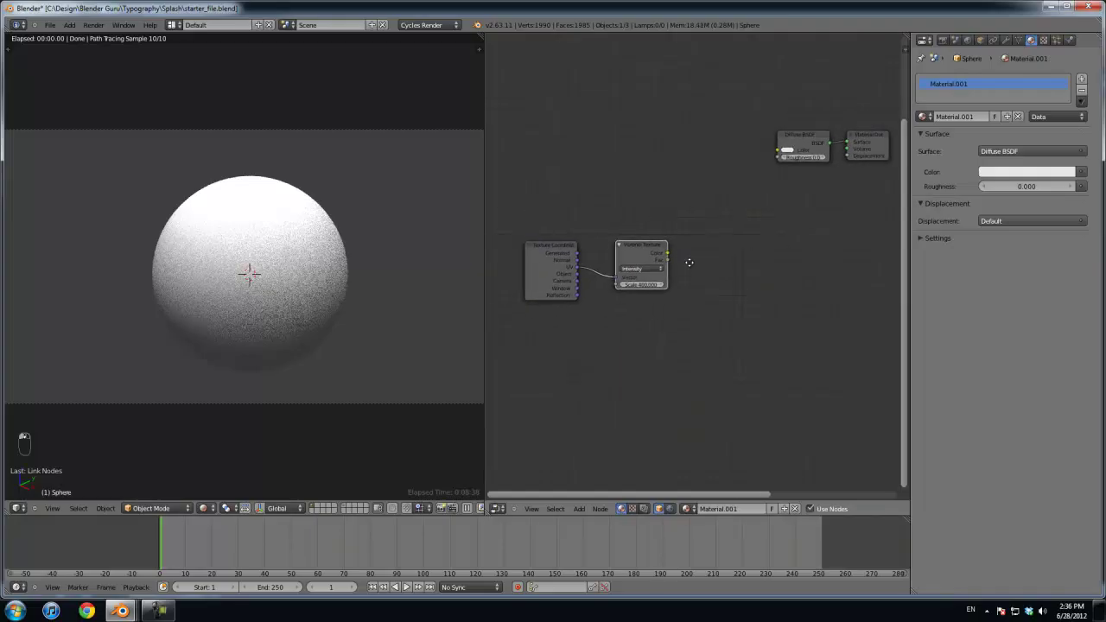
pyautogui.moveTo(733, 254); pyautogui.dragTo(675, 265, button='middle')
pyautogui.scroll(2, 673, 261)
pyautogui.hotkey('shift', 'a')
pyautogui.moveTo(648, 306)
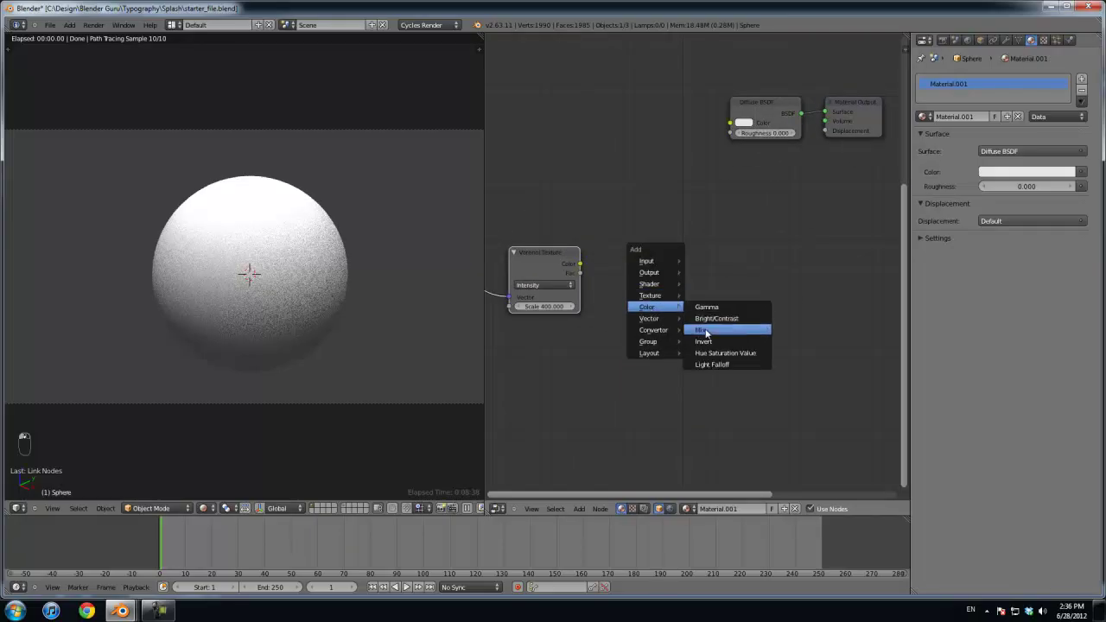
pyautogui.click(708, 317)
pyautogui.click(633, 277)
pyautogui.moveTo(700, 309); pyautogui.dragTo(716, 306)
# Step: Set the Mix node's blend type to Multiply and make its Color1 pure white
pyautogui.click(731, 275)
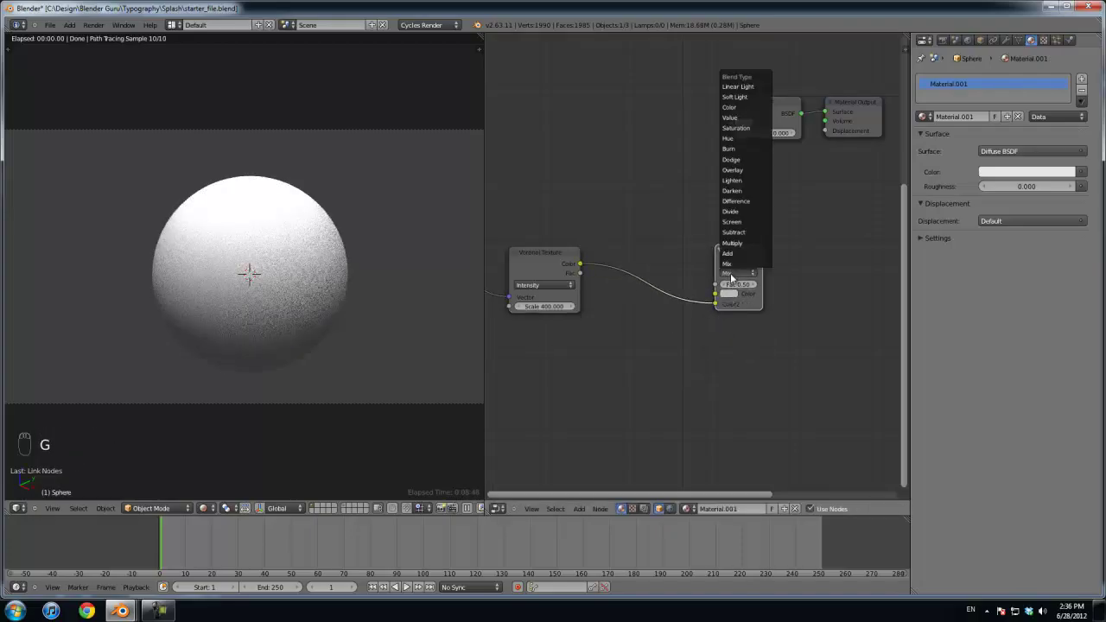
pyautogui.click(737, 244)
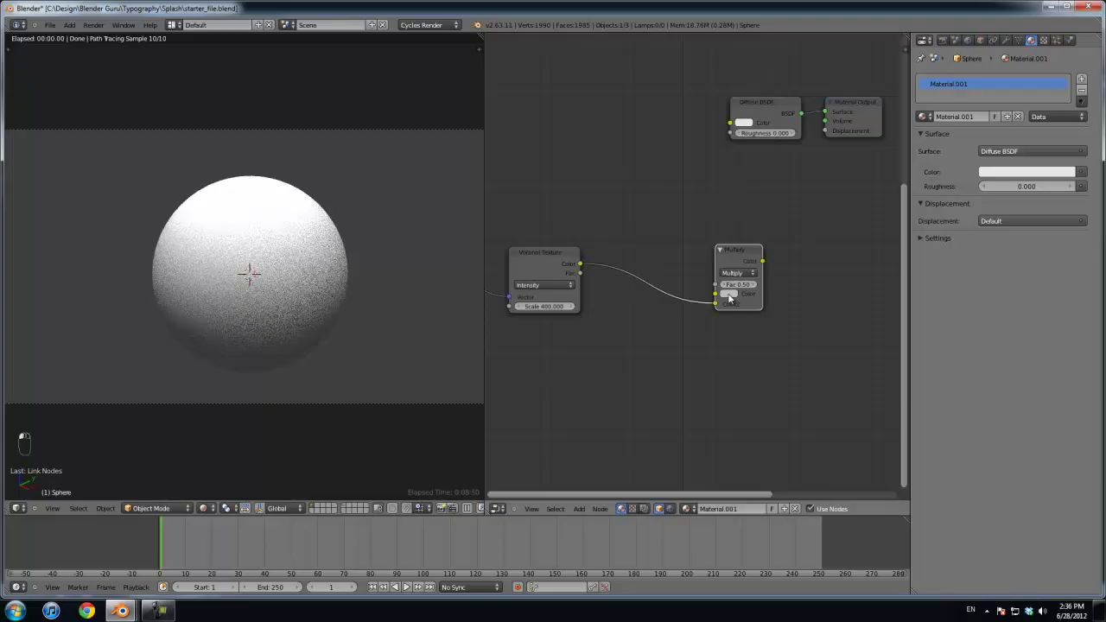
pyautogui.click(730, 294)
pyautogui.moveTo(799, 180); pyautogui.dragTo(804, 136)
pyautogui.scroll(-1, 689, 290)
pyautogui.moveTo(690, 289); pyautogui.dragTo(712, 289, button='middle')
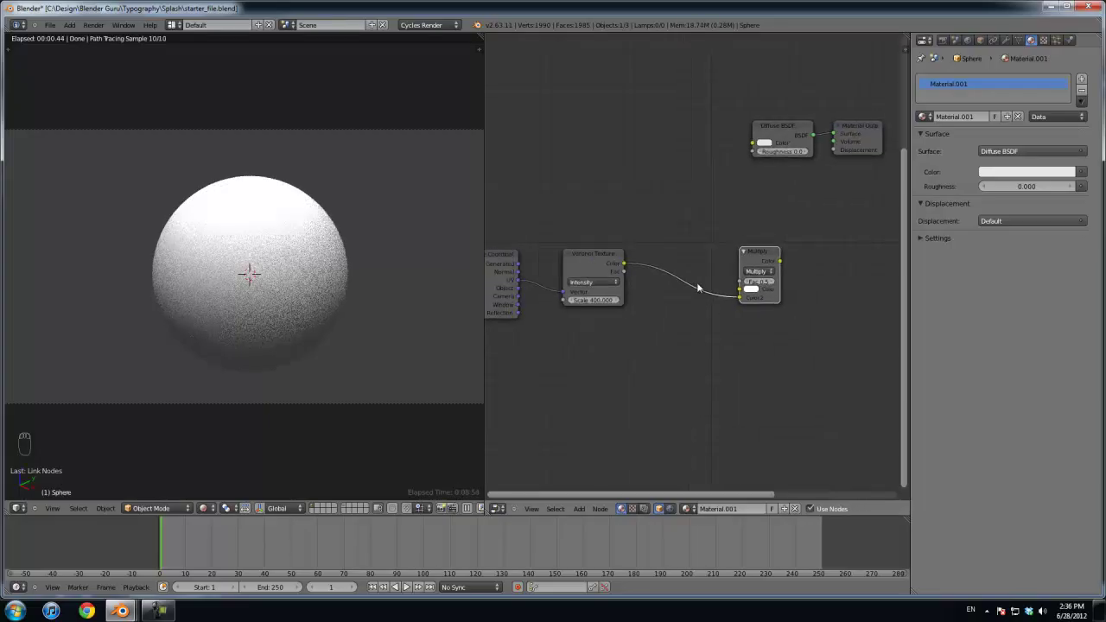
# Step: Connect the Multiply node's Color output to the Material Output's Displacement input and inspect the bumps up close
pyautogui.moveTo(780, 260); pyautogui.dragTo(814, 219)
pyautogui.moveTo(832, 149); pyautogui.dragTo(832, 149)
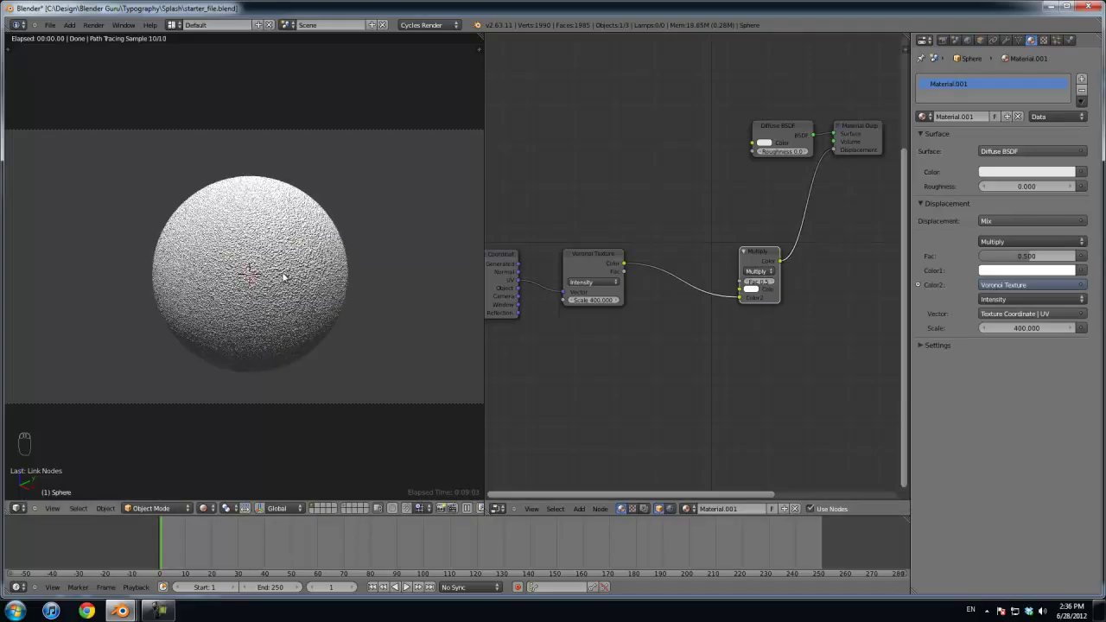
pyautogui.scroll(4, 283, 280)
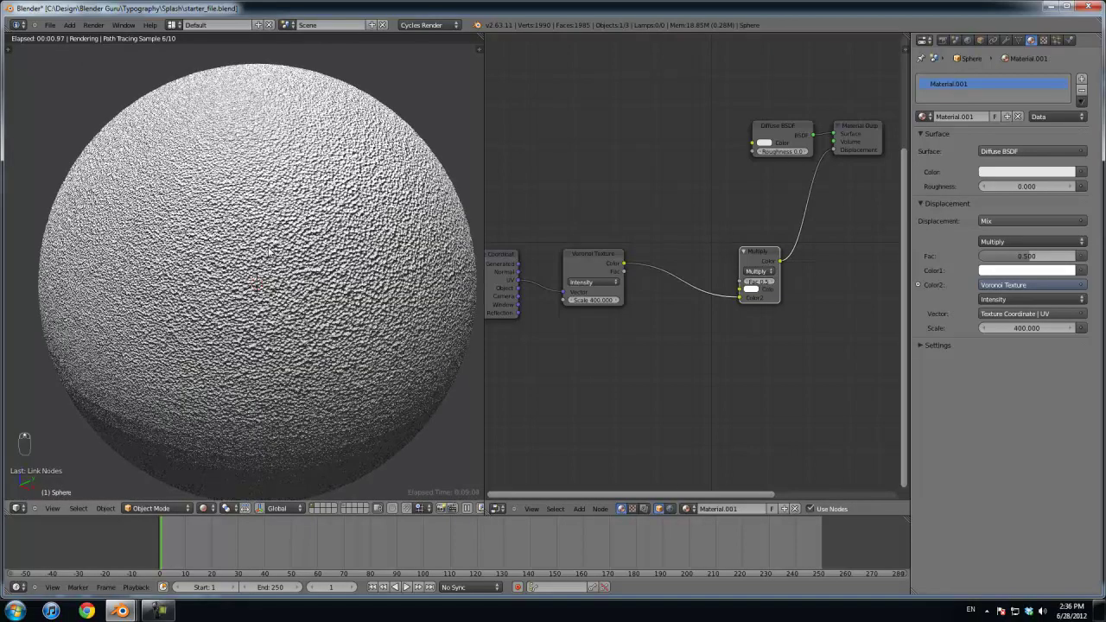
# Step: Insert an Invert node on the link between the Voronoi Texture and the Multiply node
pyautogui.scroll(2, 644, 296)
pyautogui.hotkey('shift', 'a')
pyautogui.moveTo(725, 306)
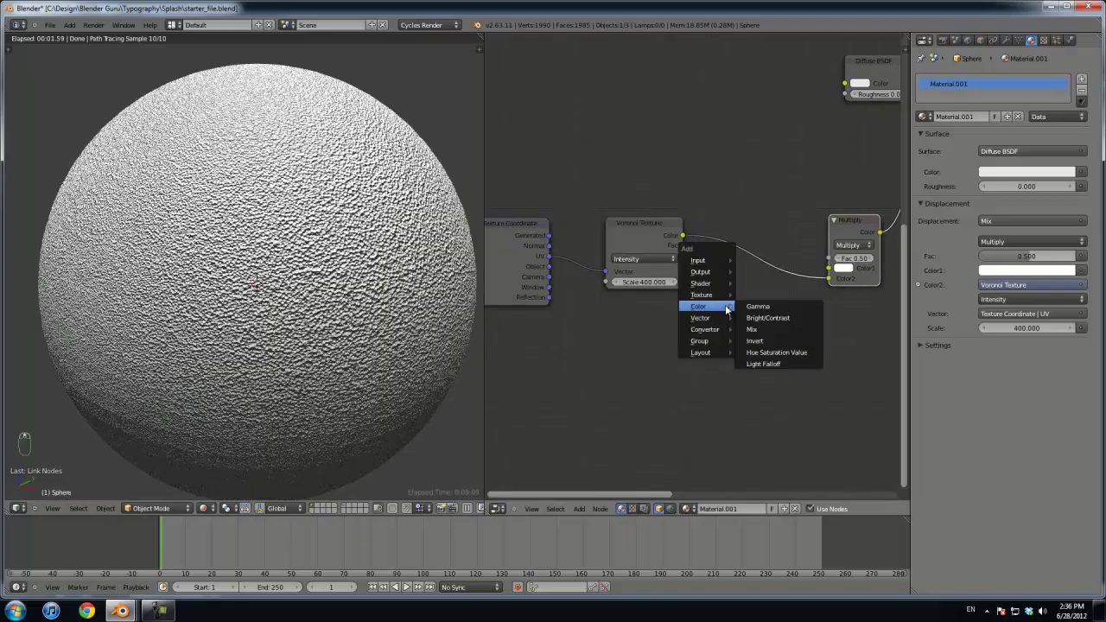
pyautogui.click(765, 340)
pyautogui.click(731, 234)
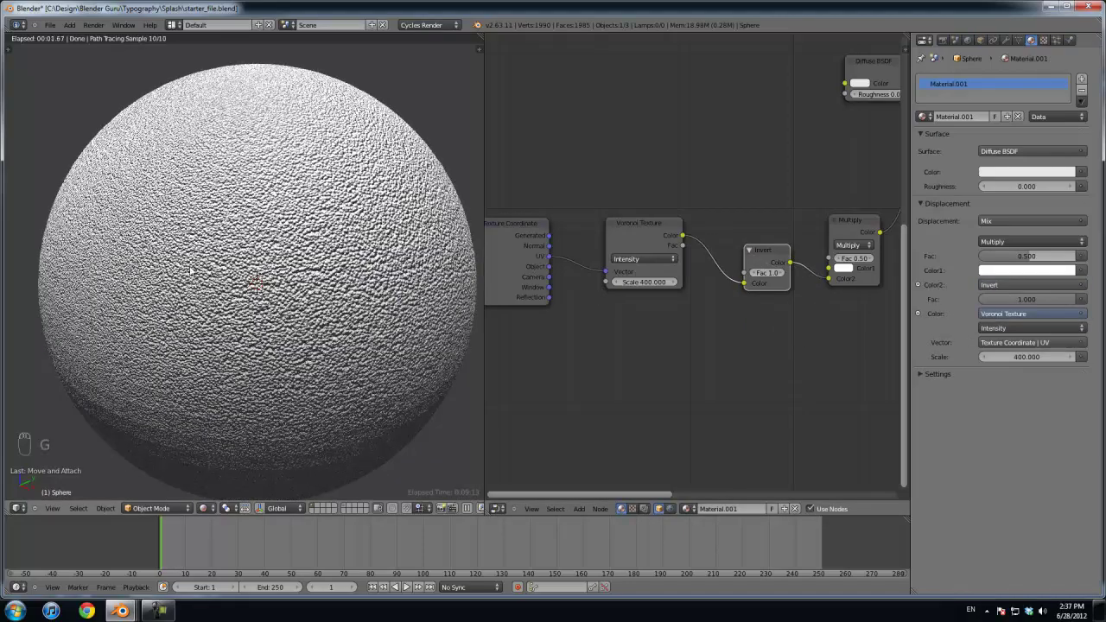
# Step: Lower the bump strength by setting the Multiply node's Fac to 0.1
pyautogui.scroll(2, 339, 273)
pyautogui.click(842, 259)
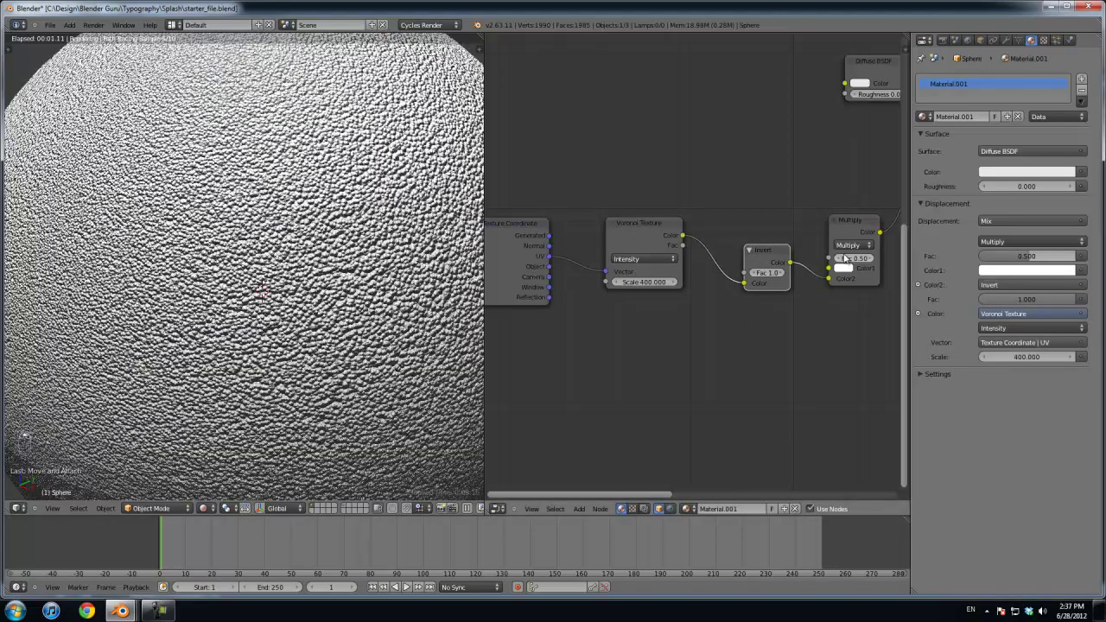
pyautogui.click(843, 259)
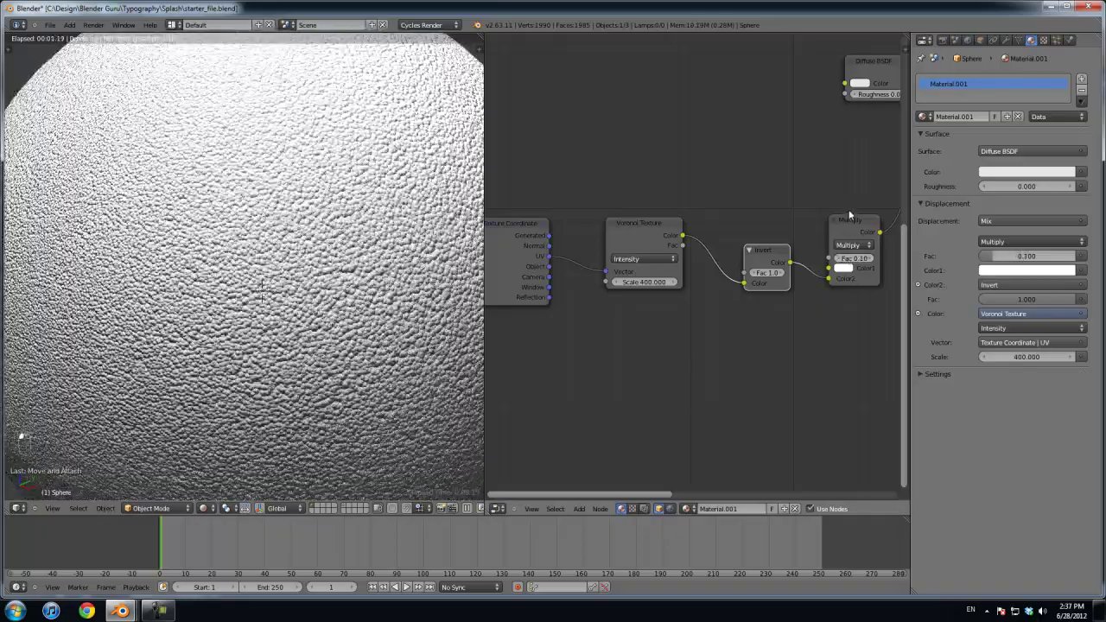
pyautogui.scroll(-1, 274, 322)
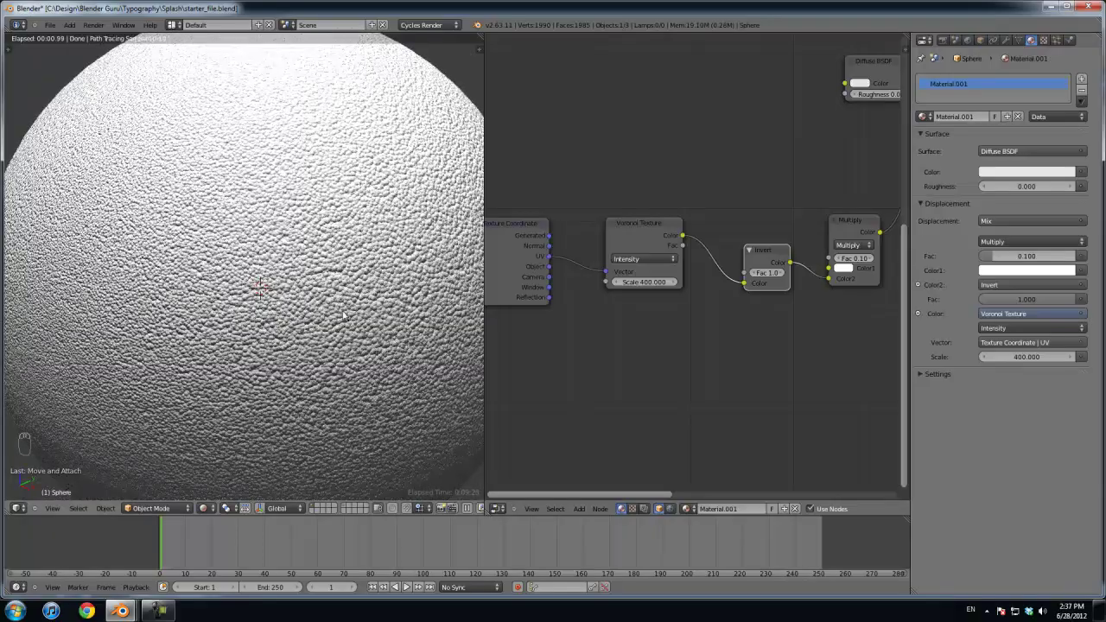
# Step: Shift the Texture Coordinate and Voronoi Texture nodes away from the Invert node and place a duplicate Voronoi Texture below the original
pyautogui.scroll(-2, 588, 354)
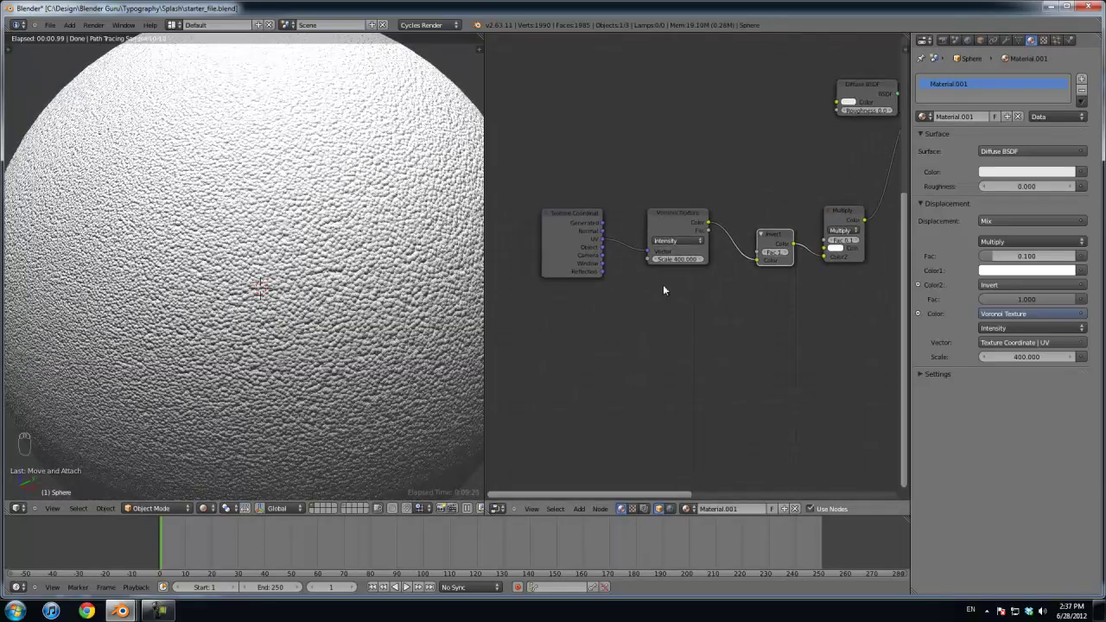
pyautogui.scroll(-1, 663, 291)
pyautogui.moveTo(571, 233); pyautogui.dragTo(500, 235)
pyautogui.moveTo(659, 237); pyautogui.dragTo(563, 232)
pyautogui.scroll(1, 577, 235)
pyautogui.hotkey('shift', 'd')
pyautogui.click(577, 297)
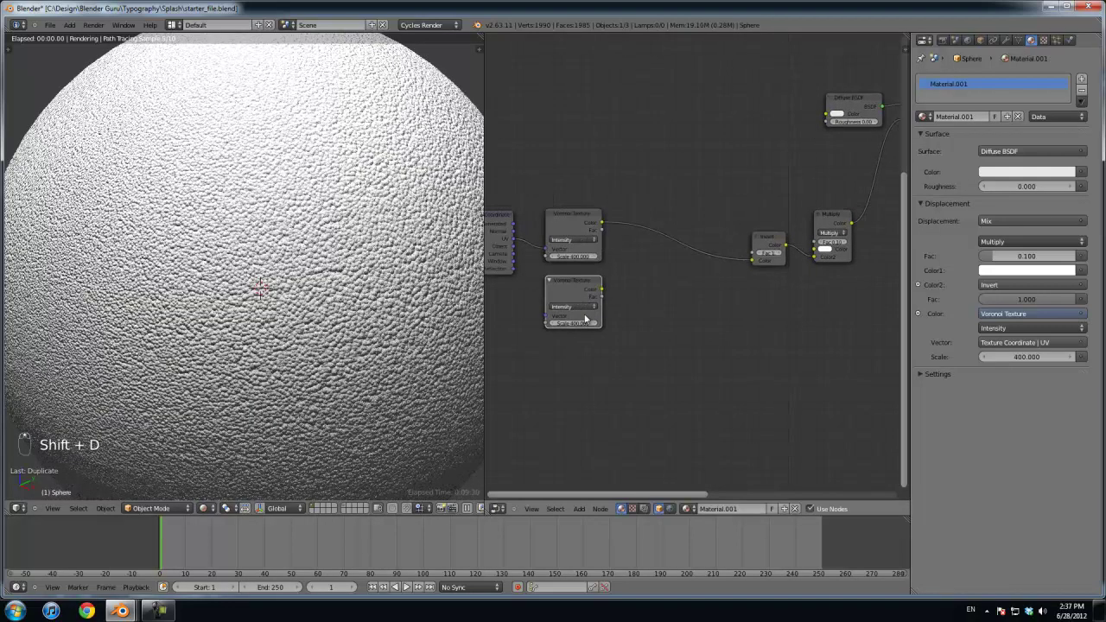
# Step: Set the duplicated Voronoi Texture node's Scale to 140
pyautogui.click(573, 322)
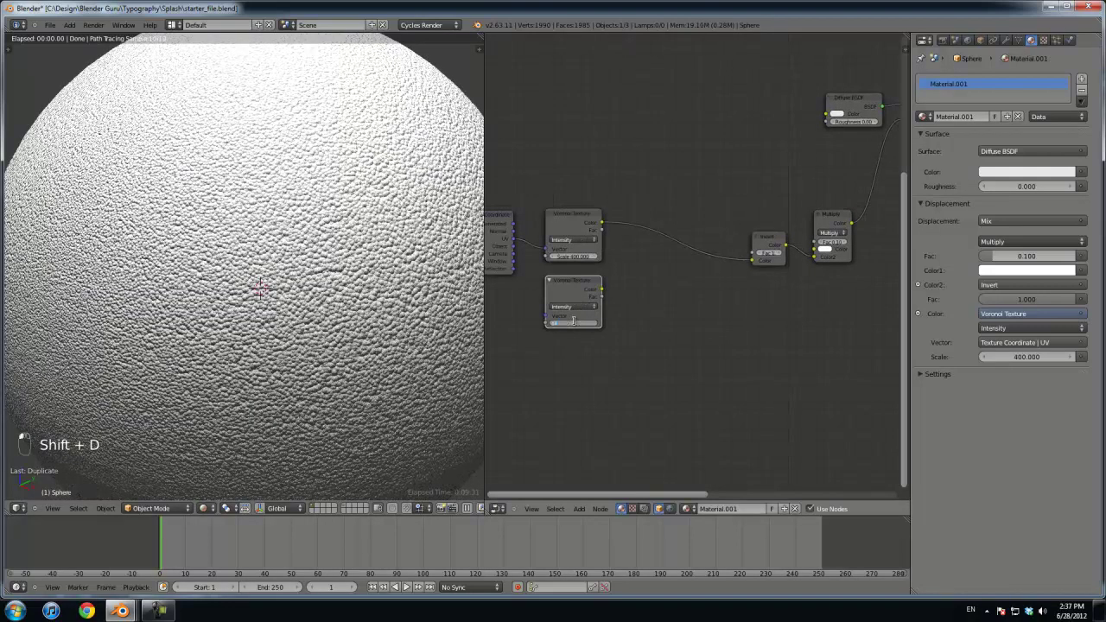
pyautogui.write('140')
pyautogui.press('Return')
# Step: Add a Mix color node and insert it on the link between the upper Voronoi Texture and the Invert node
pyautogui.hotkey('shift', 'a')
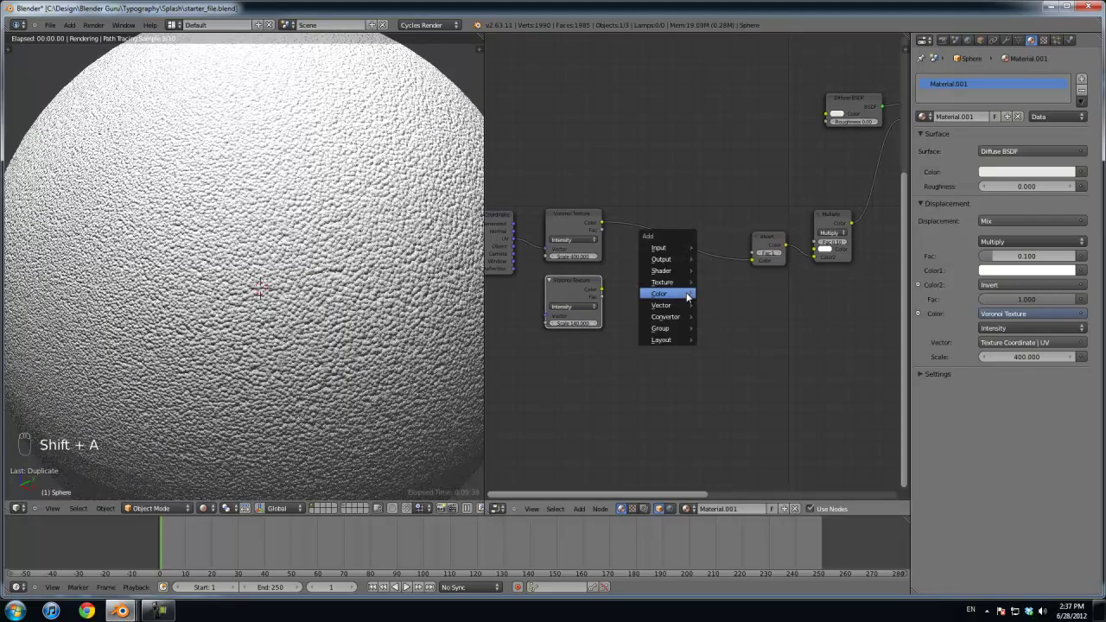
pyautogui.moveTo(689, 296)
pyautogui.click(726, 308)
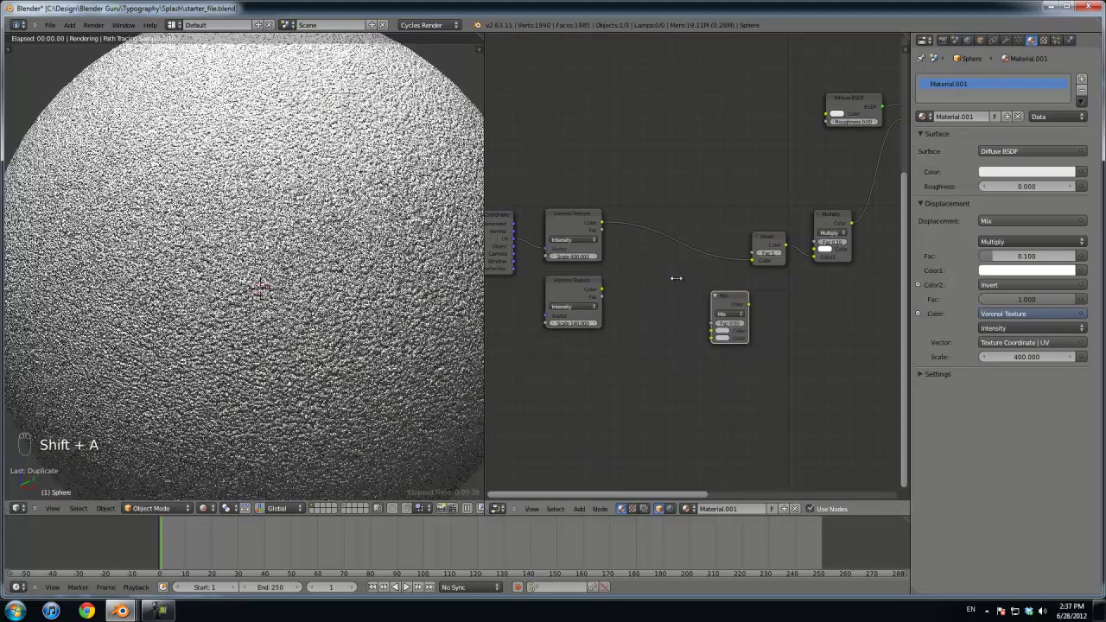
pyautogui.press('g')
pyautogui.click(656, 220)
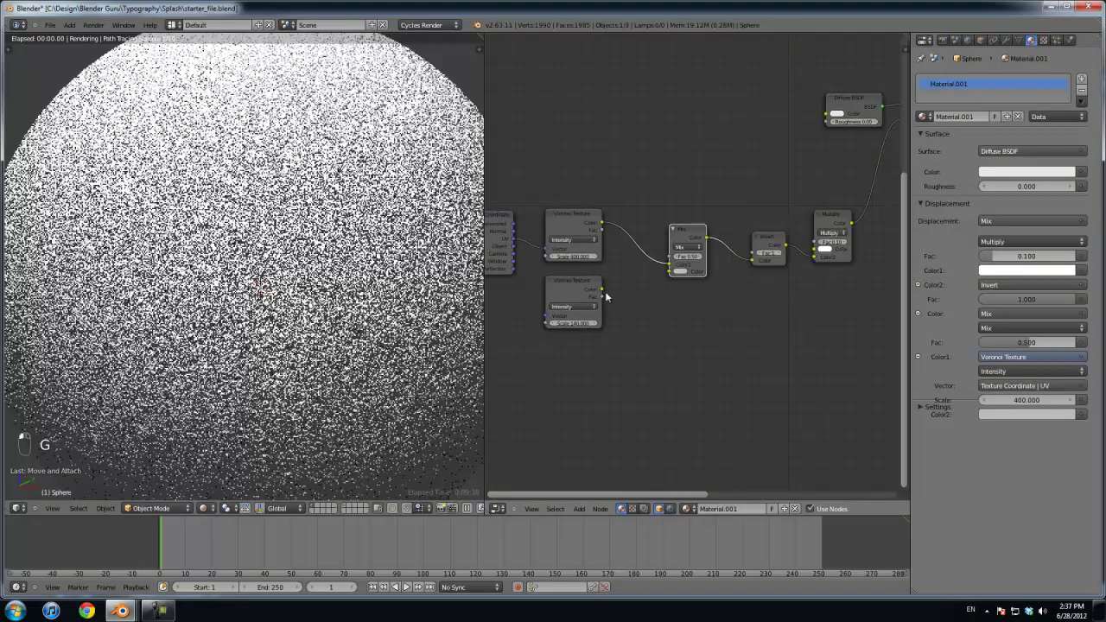
# Step: Connect the lower Voronoi Texture's Color output to the Mix node's Color2 input, and set that node to Multiply with Fac 1
pyautogui.moveTo(603, 289)
pyautogui.mouseDown()
pyautogui.moveTo(633, 283)
pyautogui.moveTo(600, 296)
pyautogui.mouseUp()
pyautogui.moveTo(679, 275); pyautogui.dragTo(602, 259)
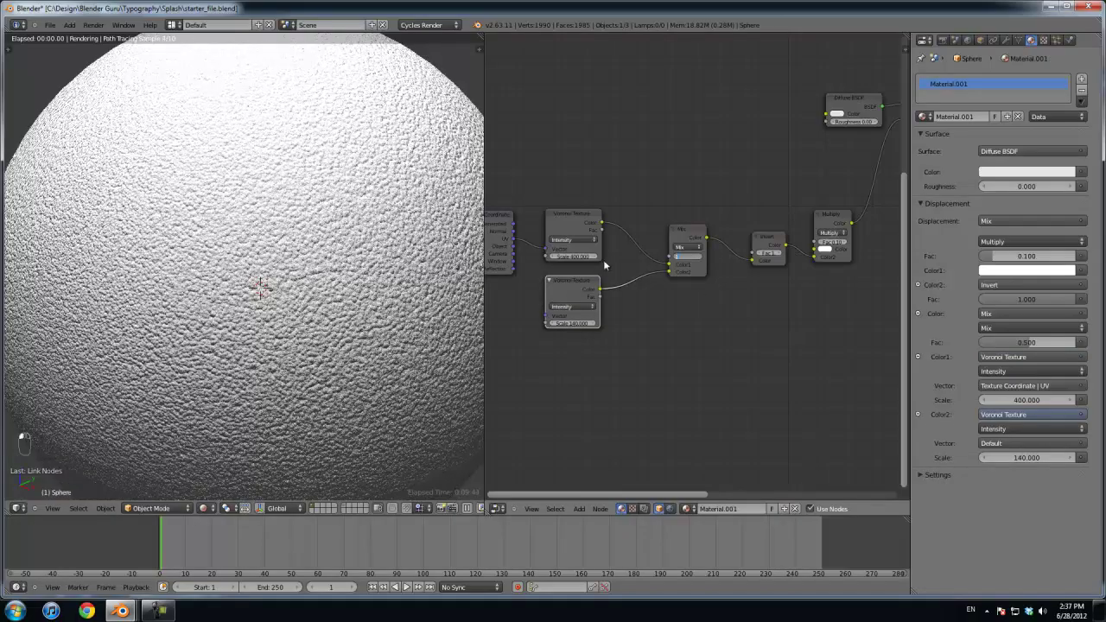
pyautogui.click(687, 247)
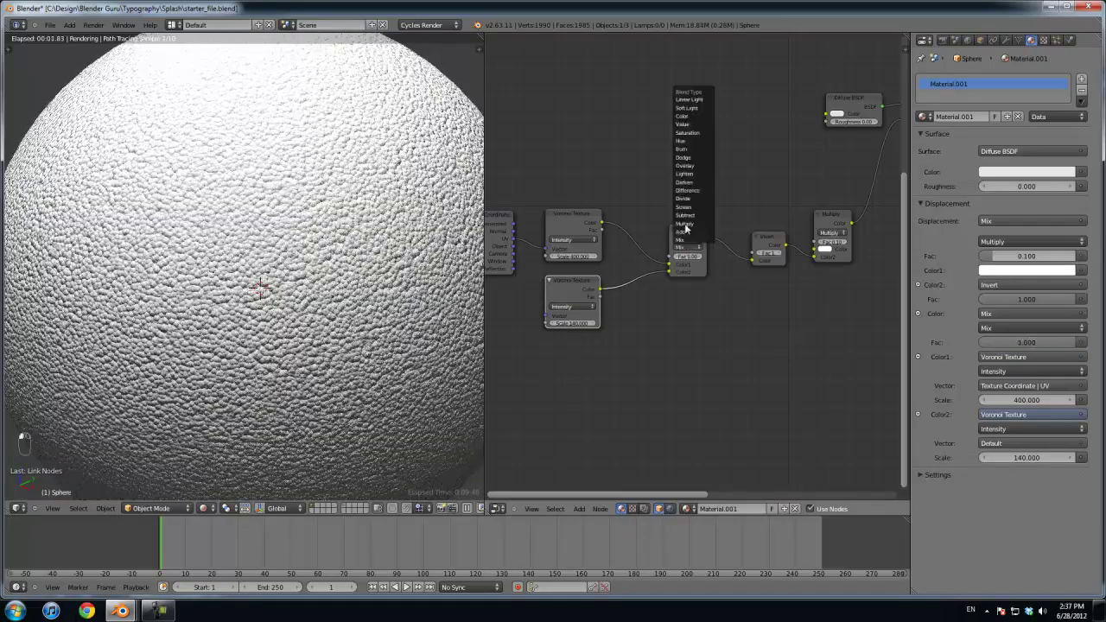
pyautogui.click(685, 226)
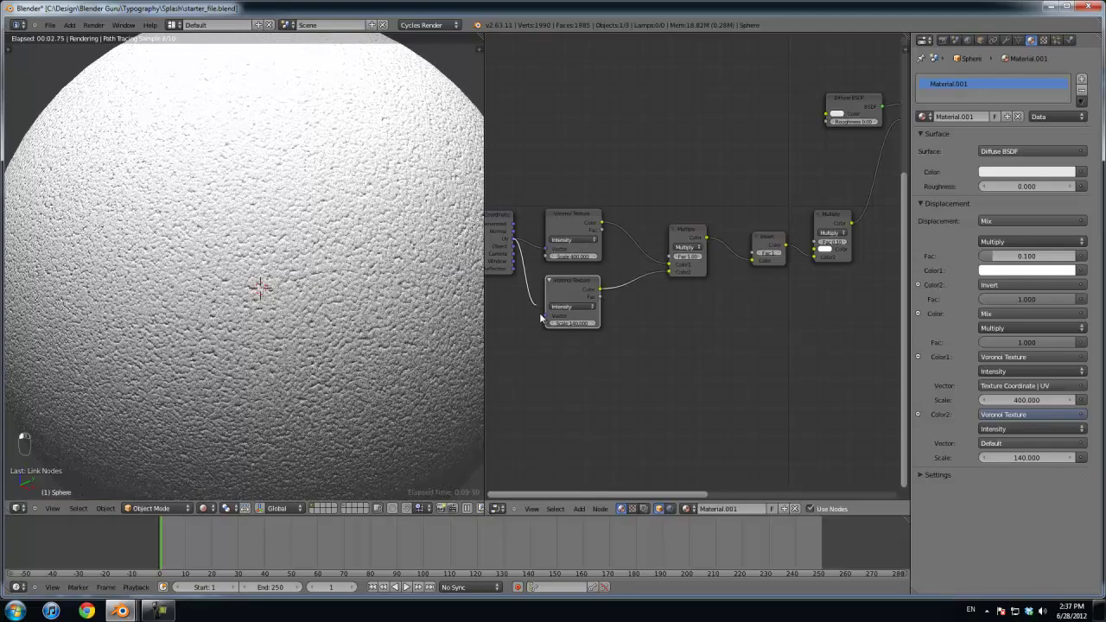
# Step: Connect the Texture Coordinate's UV output to the lower Voronoi Texture's Vector input and switch the node mixing both textures to Screen
pyautogui.moveTo(543, 318); pyautogui.dragTo(546, 316)
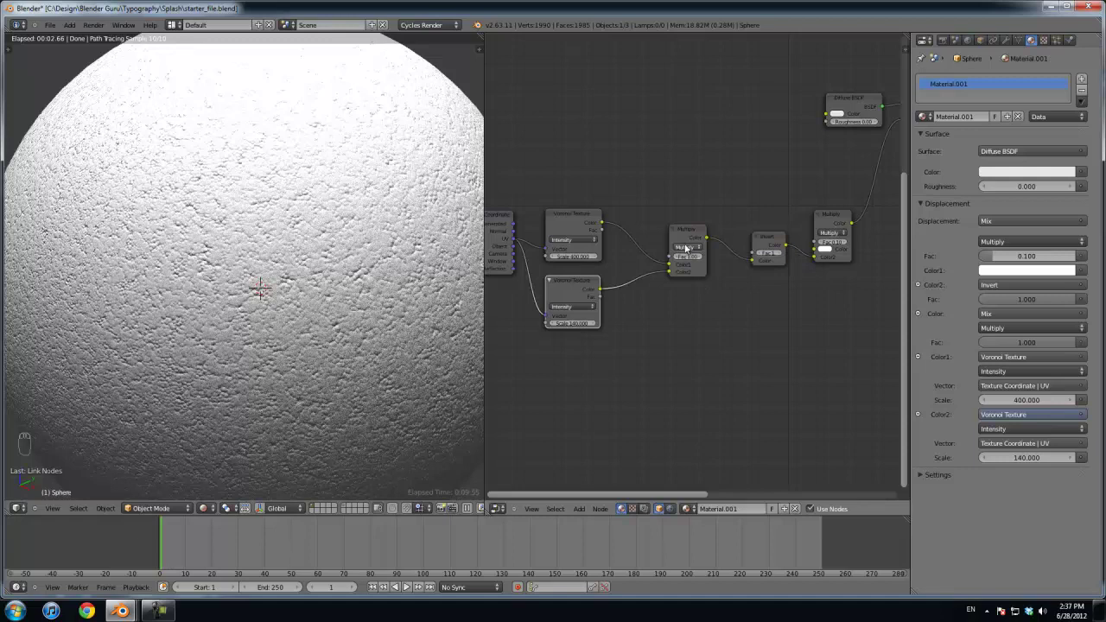
pyautogui.click(687, 248)
pyautogui.click(687, 207)
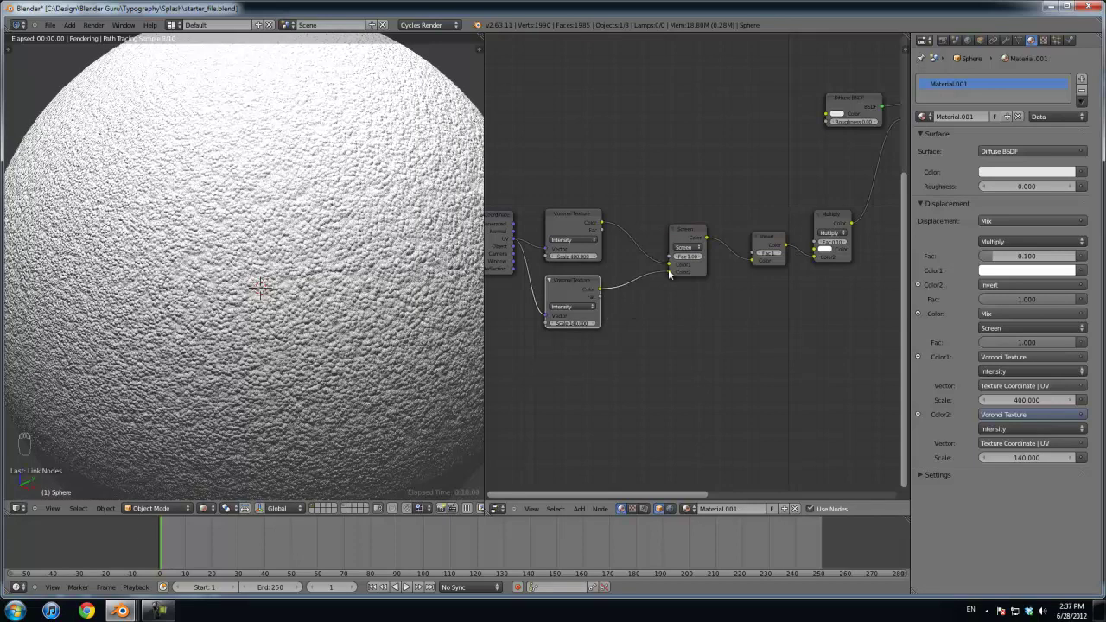
# Step: Reduce the second texture's influence by setting the Screen node's Fac to 0.3
pyautogui.moveTo(752, 275); pyautogui.dragTo(736, 304, button='middle')
pyautogui.scroll(-4, 653, 301)
pyautogui.scroll(-1, 422, 302)
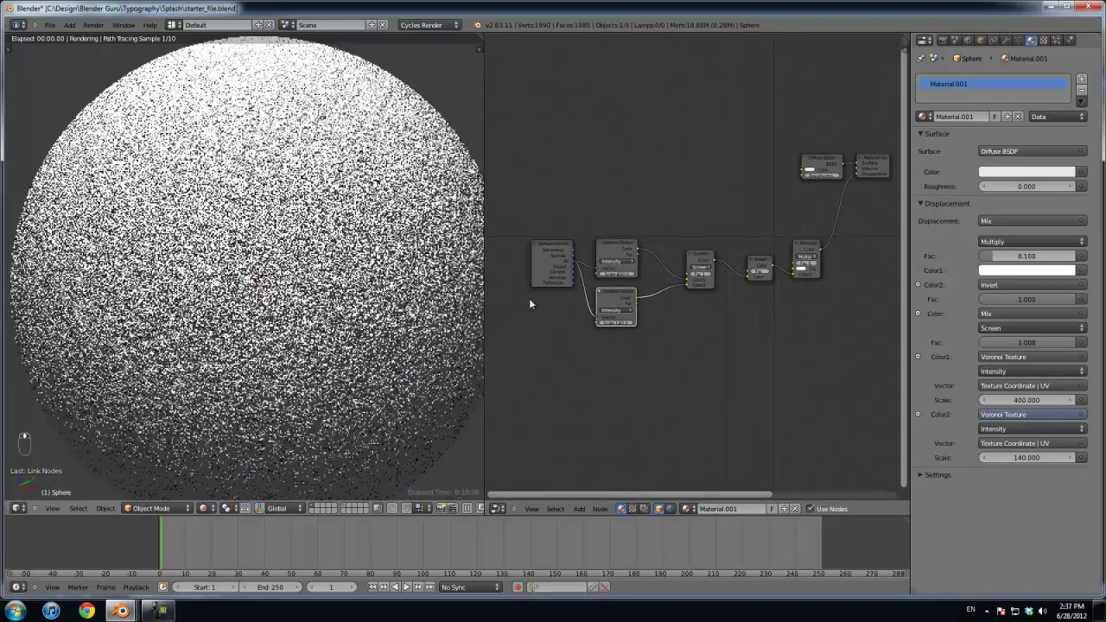
pyautogui.scroll(2, 704, 284)
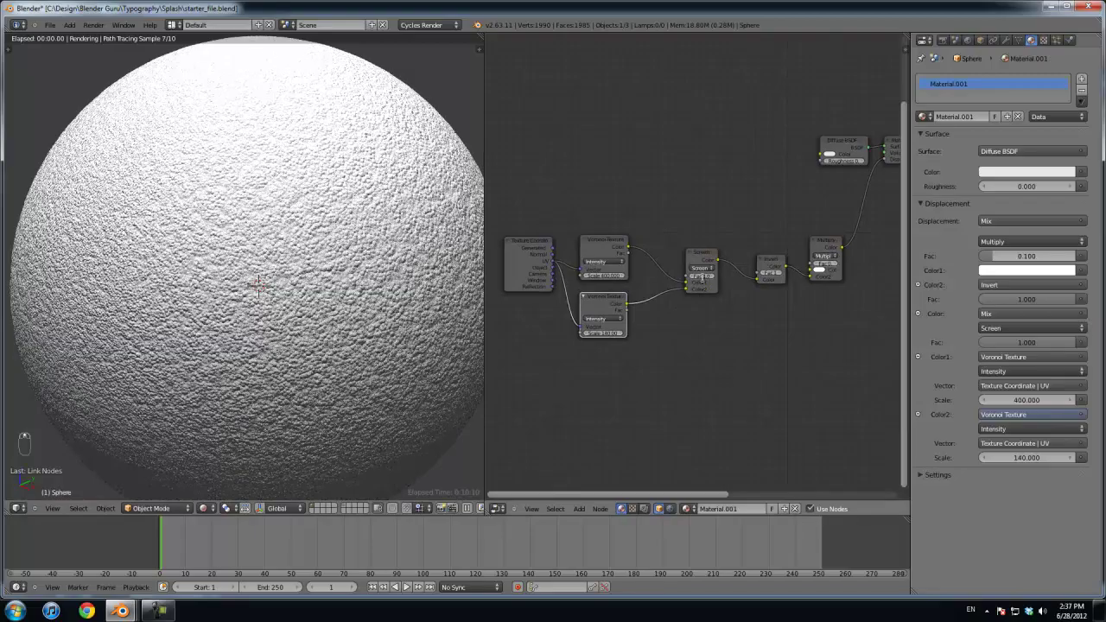
pyautogui.moveTo(709, 274); pyautogui.dragTo(690, 287)
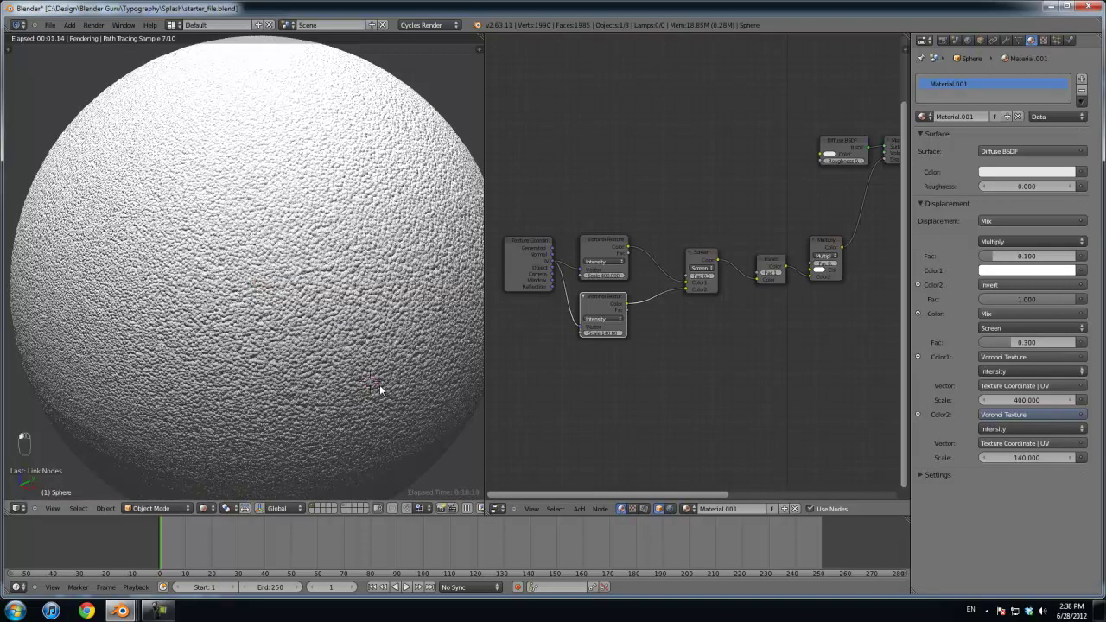
pyautogui.scroll(-1, 378, 385)
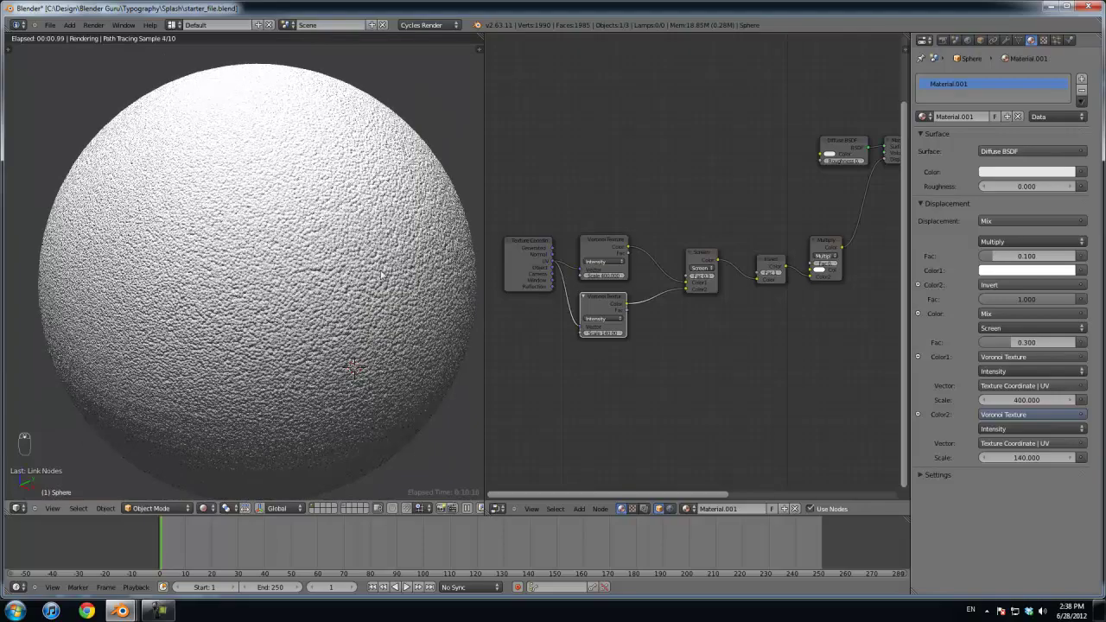
# Step: Set the Diffuse BSDF color to a saturated orange and raise its brightness to the maximum
pyautogui.moveTo(799, 268); pyautogui.dragTo(662, 374, button='middle')
pyautogui.scroll(6, 689, 271)
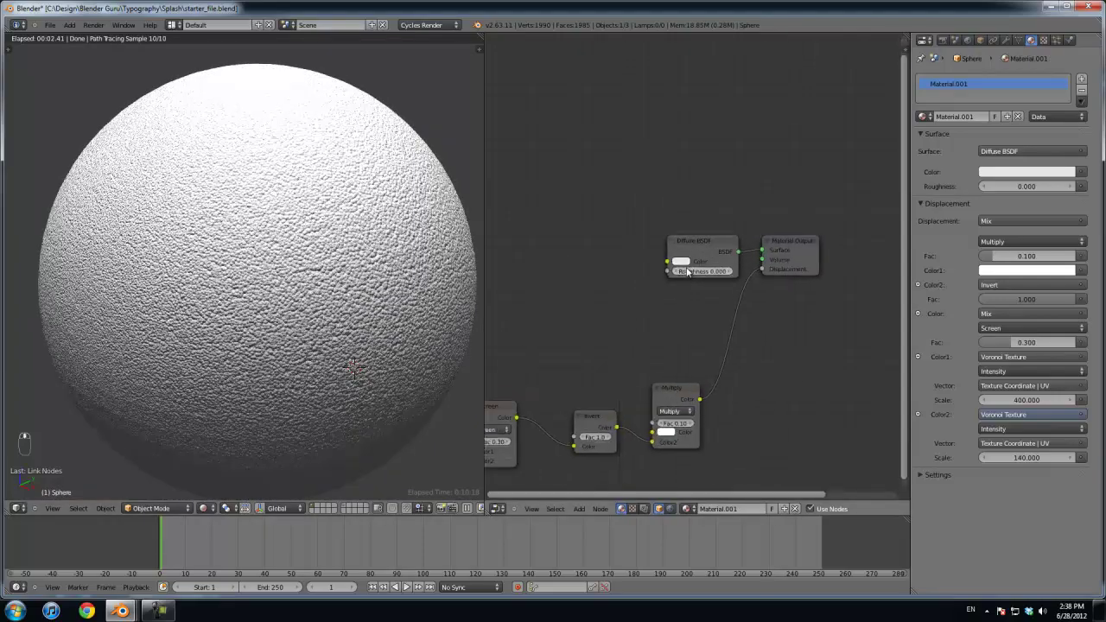
pyautogui.click(681, 265)
pyautogui.moveTo(722, 155); pyautogui.dragTo(704, 191)
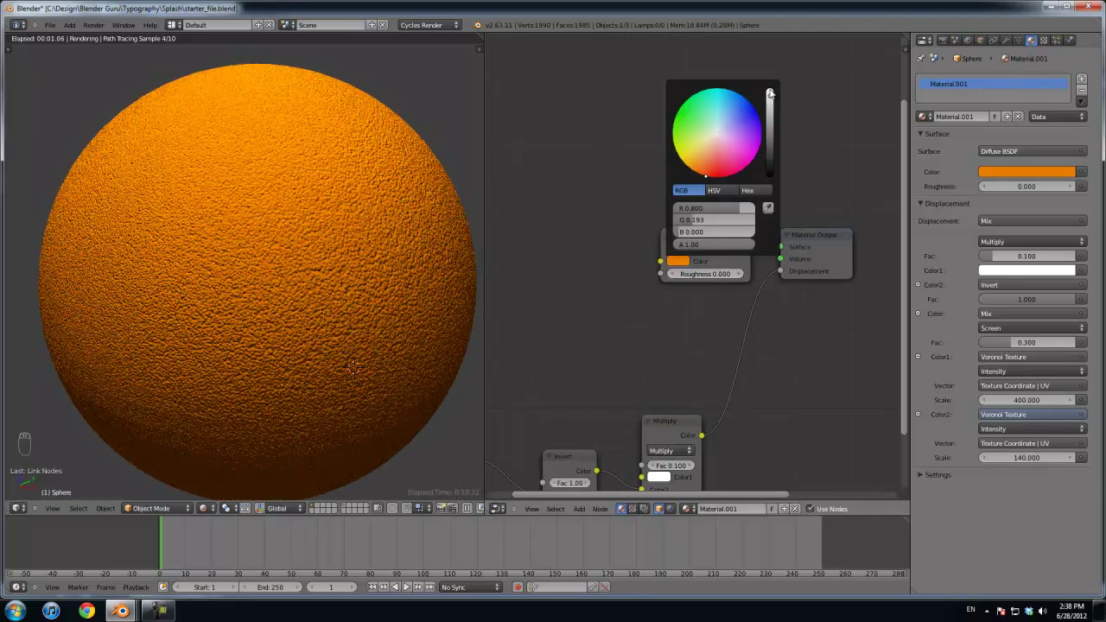
pyautogui.moveTo(769, 94); pyautogui.dragTo(772, 71)
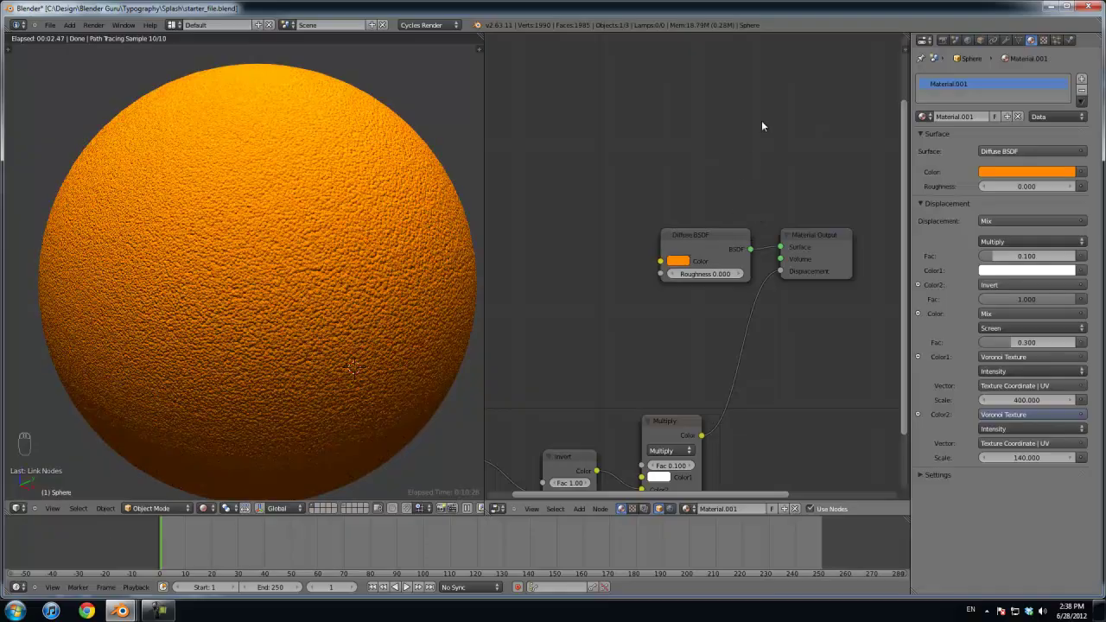
pyautogui.scroll(-1, 294, 307)
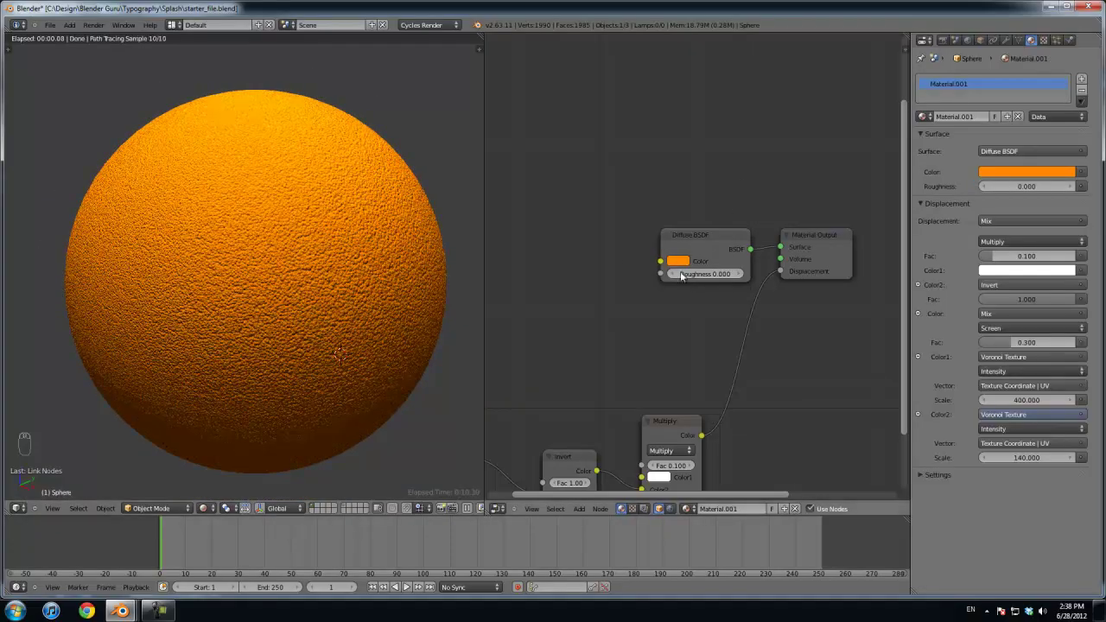
# Step: Move the Diffuse BSDF node farther from the Material Output to make room between them
pyautogui.moveTo(683, 247); pyautogui.dragTo(572, 253)
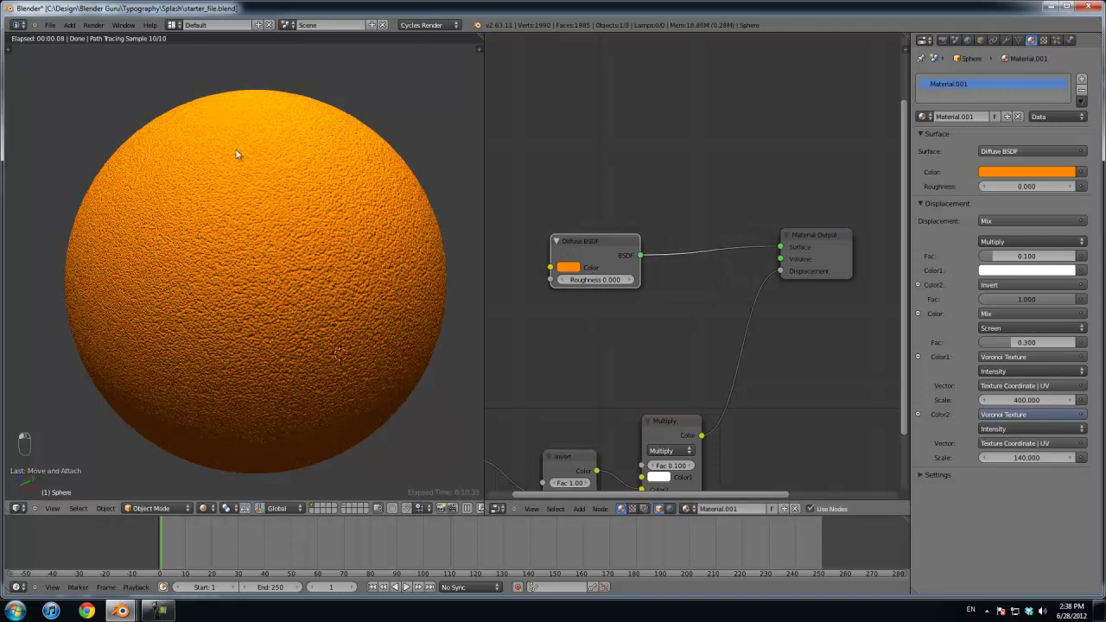
pyautogui.scroll(-3, 619, 302)
pyautogui.moveTo(619, 300); pyautogui.dragTo(554, 272, button='middle')
pyautogui.scroll(2, 577, 266)
pyautogui.moveTo(616, 255); pyautogui.dragTo(723, 271, button='middle')
pyautogui.moveTo(624, 227); pyautogui.dragTo(563, 214)
pyautogui.scroll(-3, 696, 275)
pyautogui.moveTo(586, 285); pyautogui.dragTo(644, 287, button='middle')
# Step: Add a Glossy BSDF node and place it directly below the Diffuse BSDF
pyautogui.hotkey('shift', 'a')
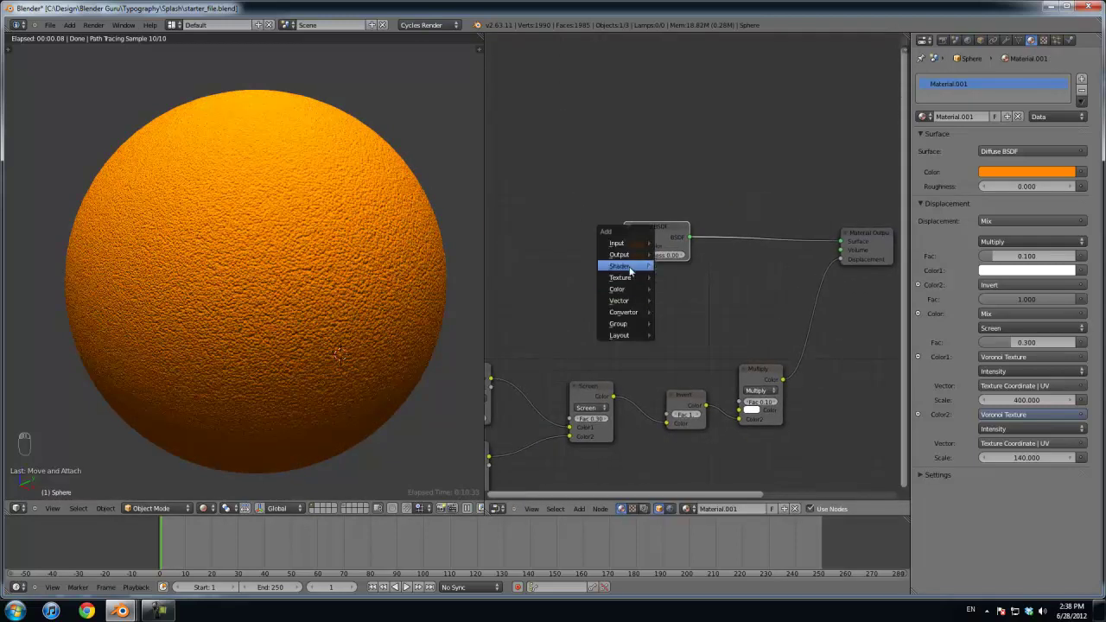
pyautogui.moveTo(630, 270)
pyautogui.click(691, 293)
pyautogui.press('g')
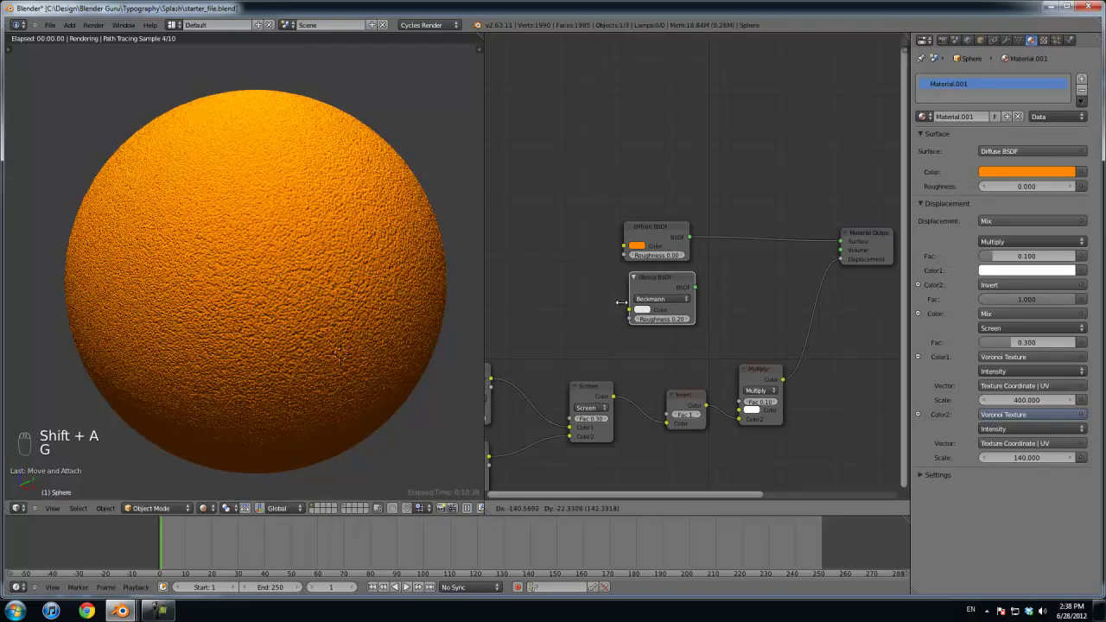
pyautogui.click(617, 302)
# Step: Insert a Mix Shader between the Diffuse BSDF and Material Output, and connect the Glossy BSDF to its second Shader input
pyautogui.hotkey('shift', 'a')
pyautogui.moveTo(619, 304)
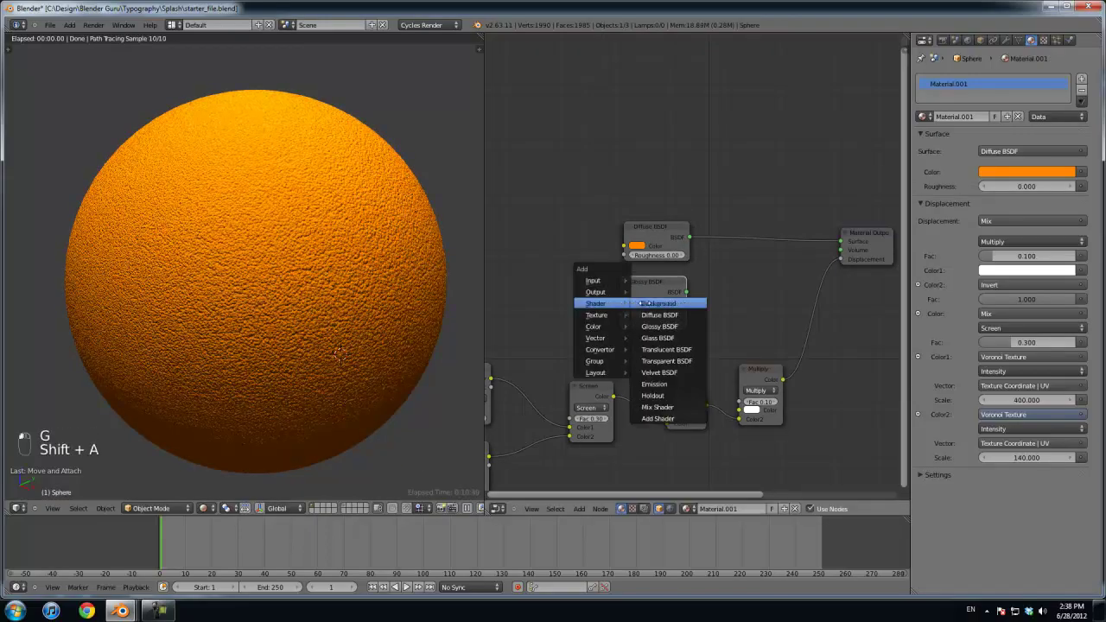
pyautogui.click(668, 406)
pyautogui.press('g')
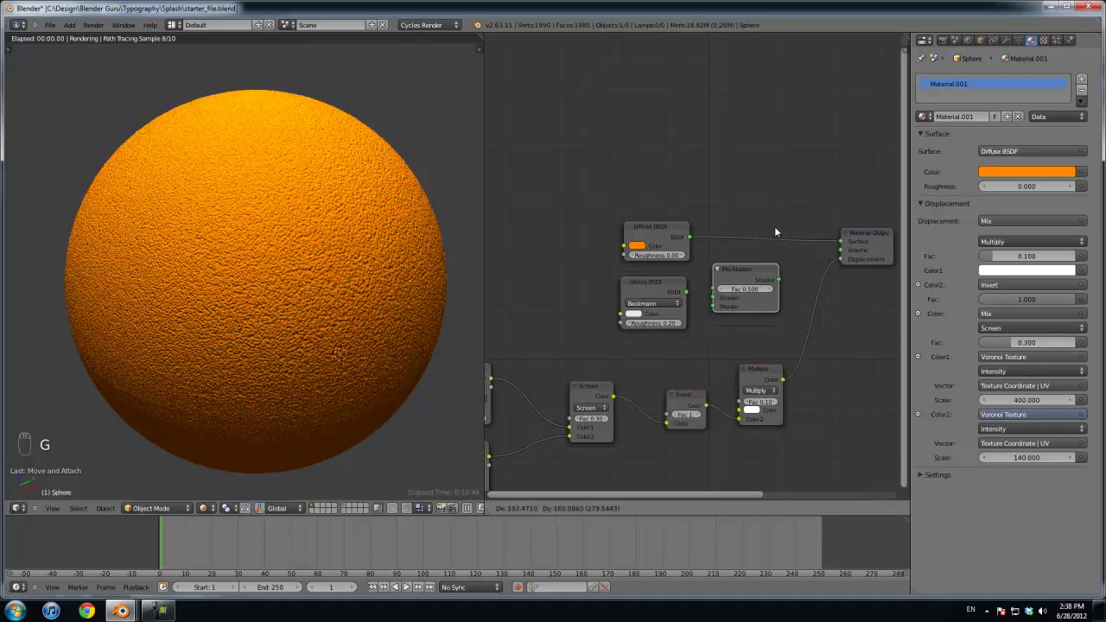
pyautogui.click(778, 222)
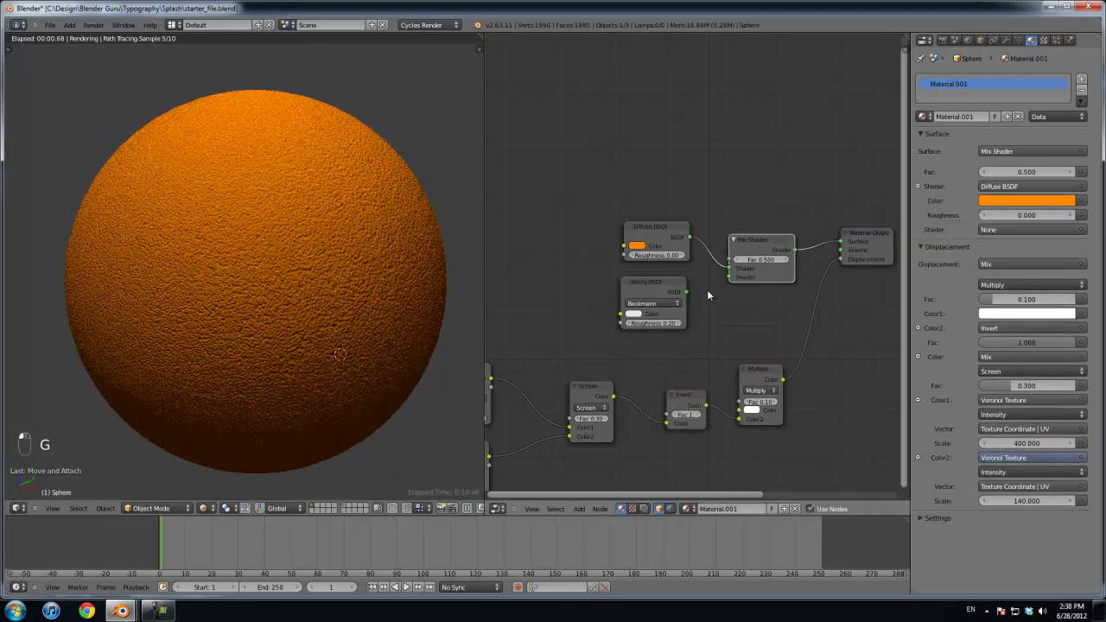
pyautogui.moveTo(730, 281); pyautogui.dragTo(731, 278)
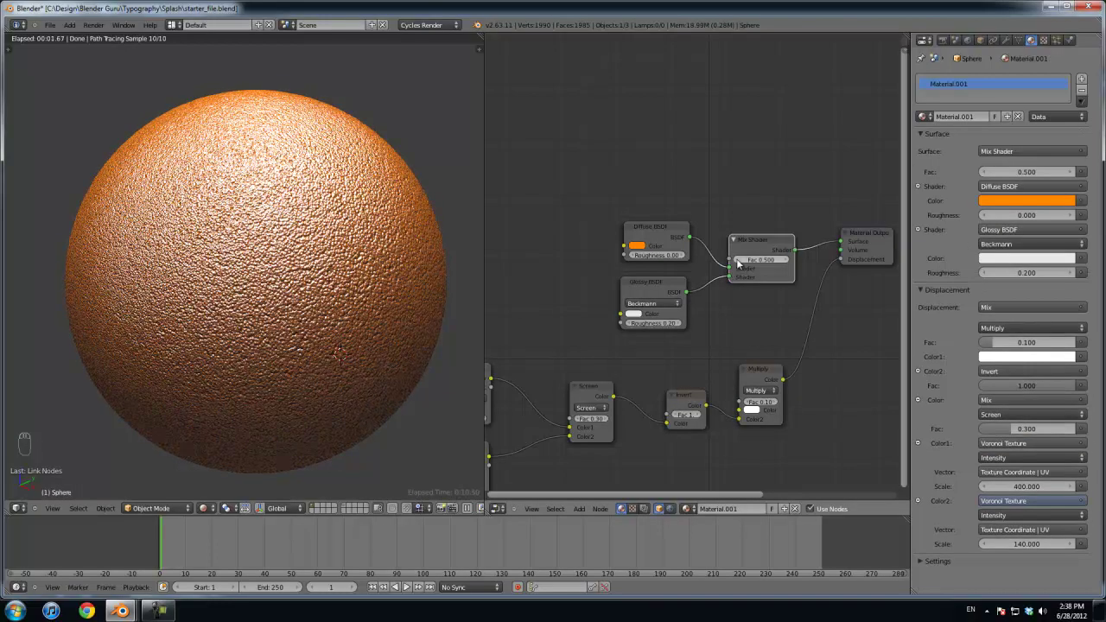
# Step: Lower the glossy share by setting the Mix Shader's Fac to 0.1
pyautogui.click(736, 261)
pyautogui.click(736, 261)
pyautogui.click(736, 261)
pyautogui.click(736, 261)
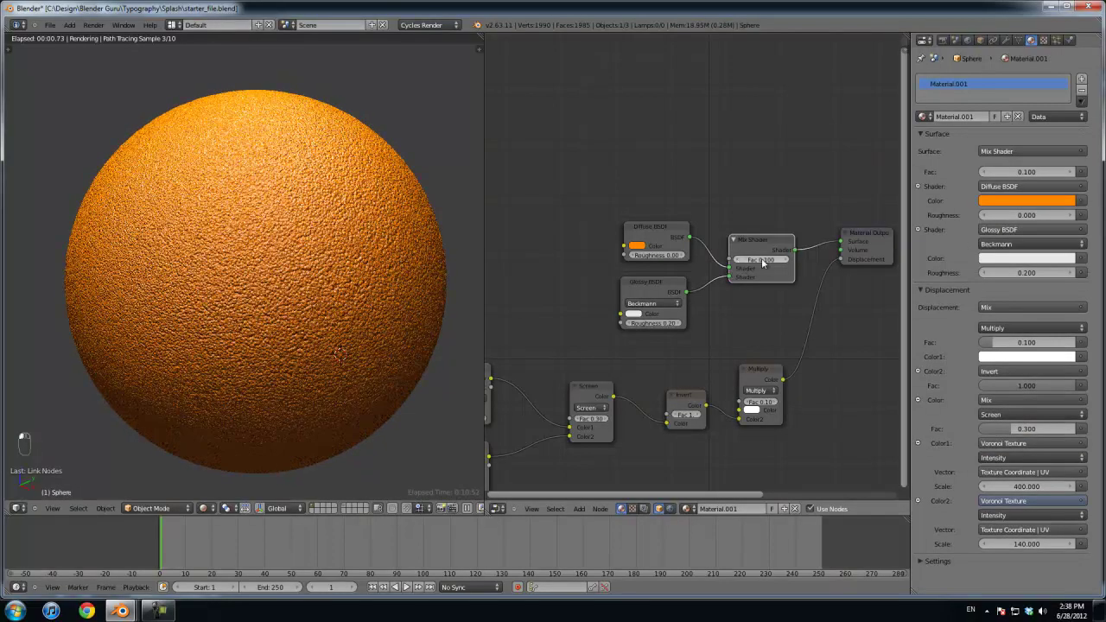
# Step: Try a Roughness of 0.1 on the Glossy BSDF and return it to 0.2
pyautogui.click(627, 323)
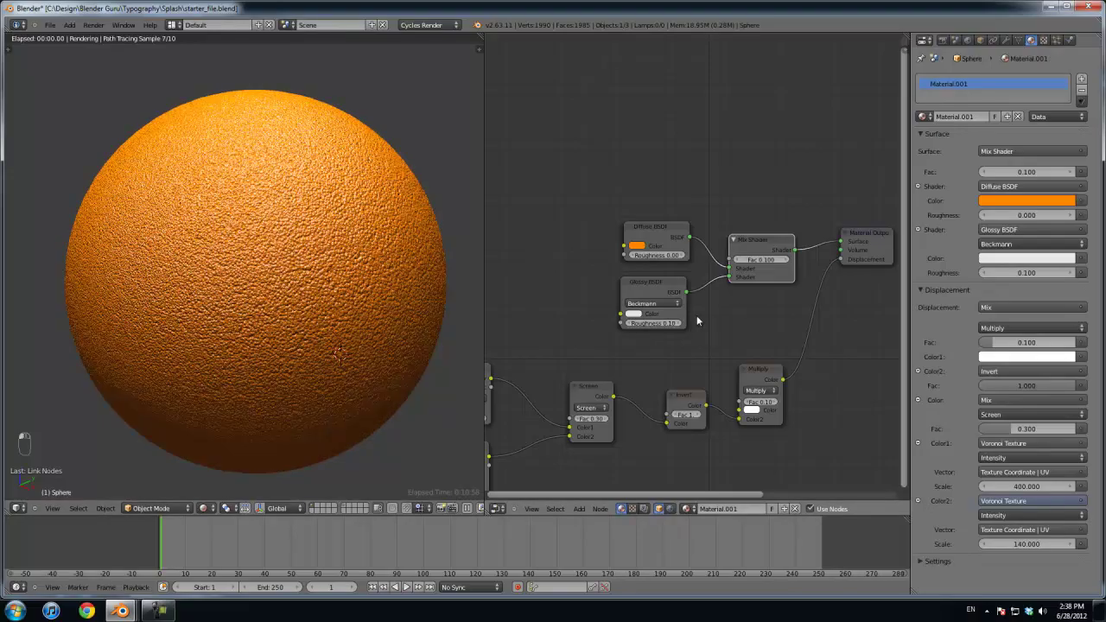
pyautogui.click(681, 323)
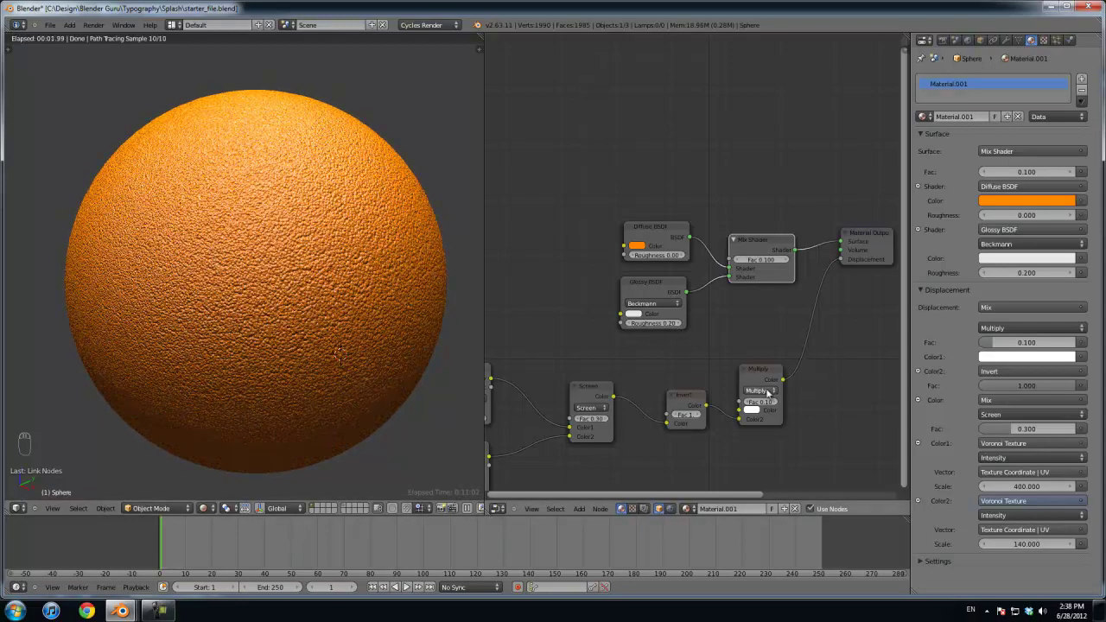
# Step: Soften the peel bumps by setting the Fac of the Multiply node feeding Displacement to 0.05
pyautogui.moveTo(766, 389); pyautogui.dragTo(680, 326, button='middle')
pyautogui.scroll(2, 678, 398)
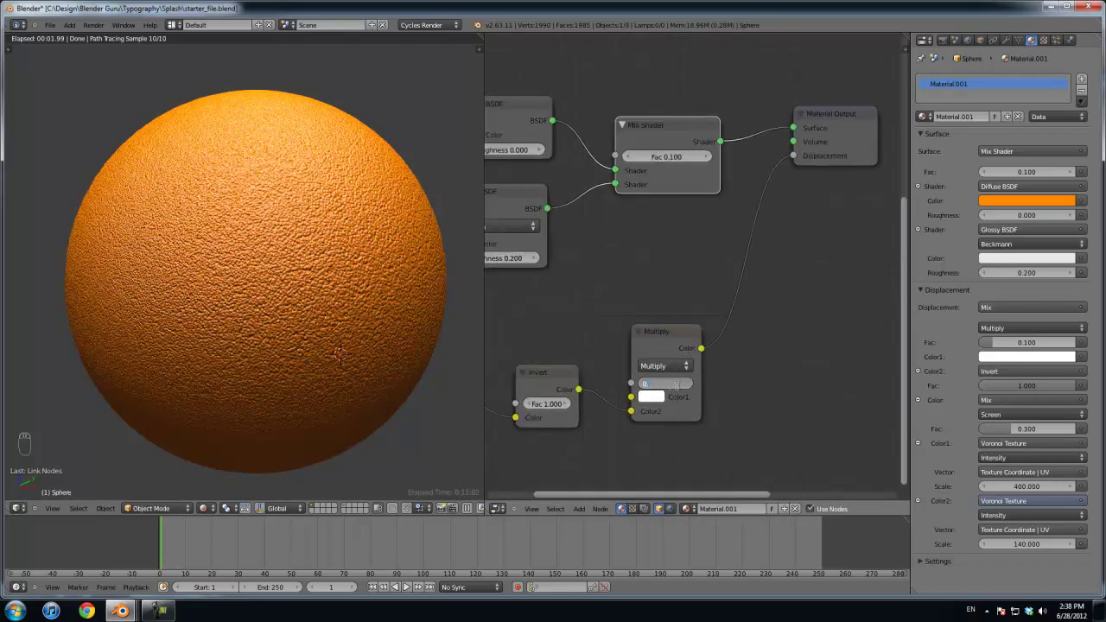
pyautogui.press('Return')
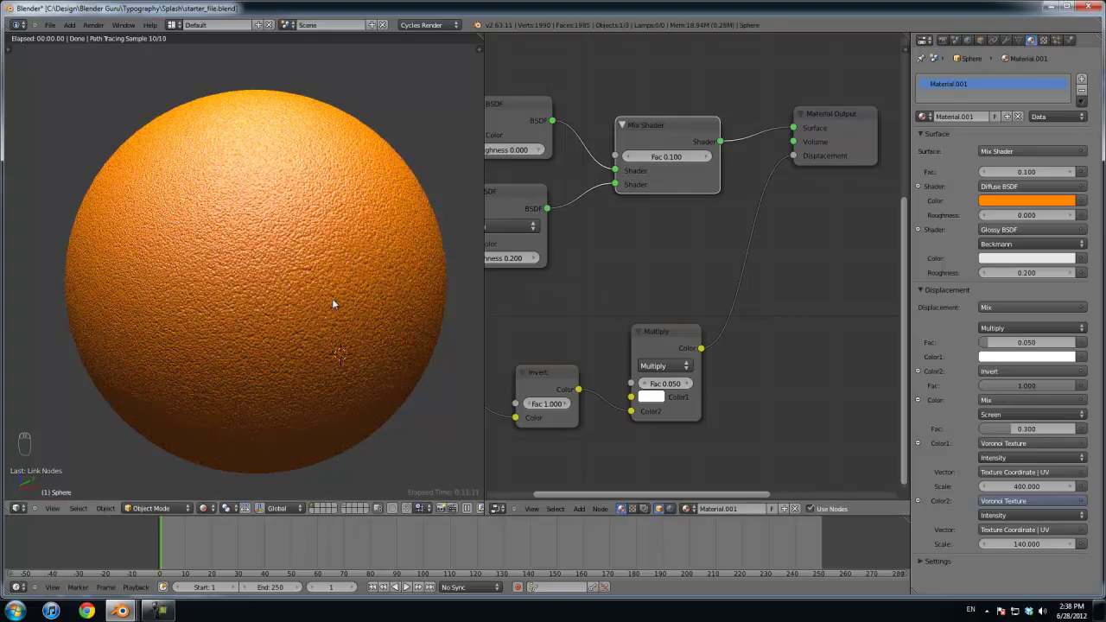
# Step: Switch the viewport to solid shading, enter Edit Mode on the sphere, and select its top pole vertex in wireframe front view
pyautogui.click(205, 508)
pyautogui.click(220, 467)
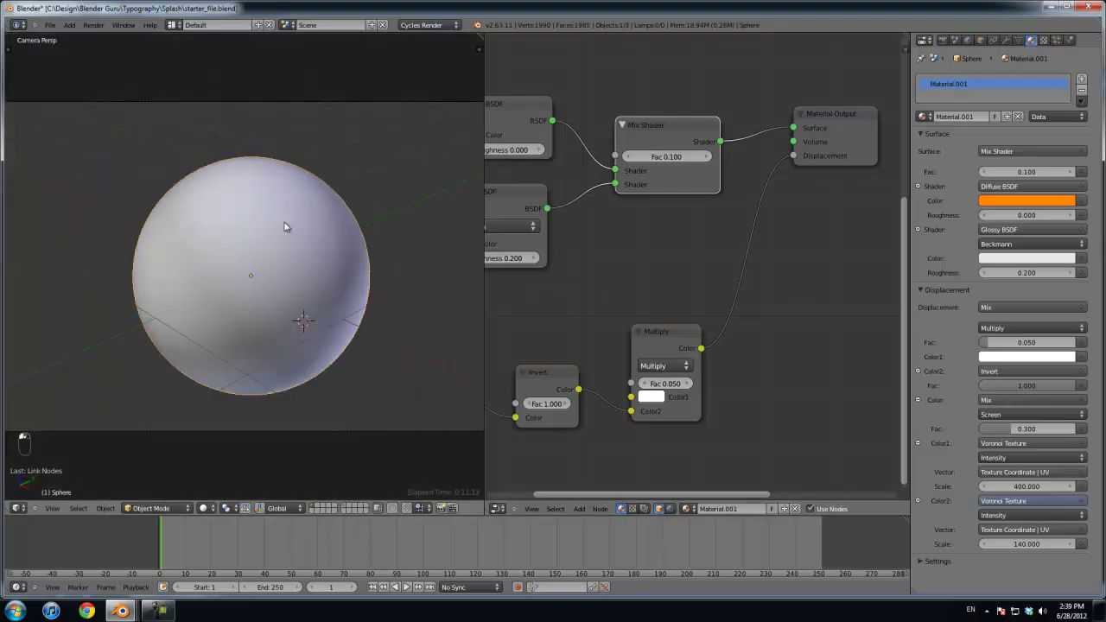
pyautogui.press('KP_7')
pyautogui.press('Tab')
pyautogui.press('z')
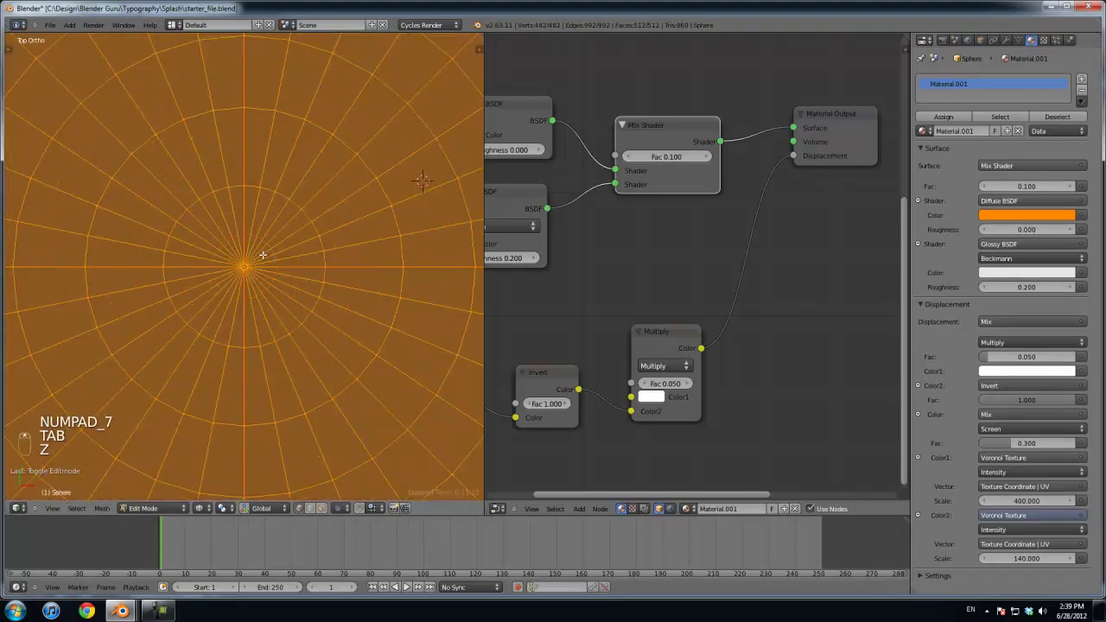
pyautogui.press('KP_1')
pyautogui.scroll(-1, 365, 366)
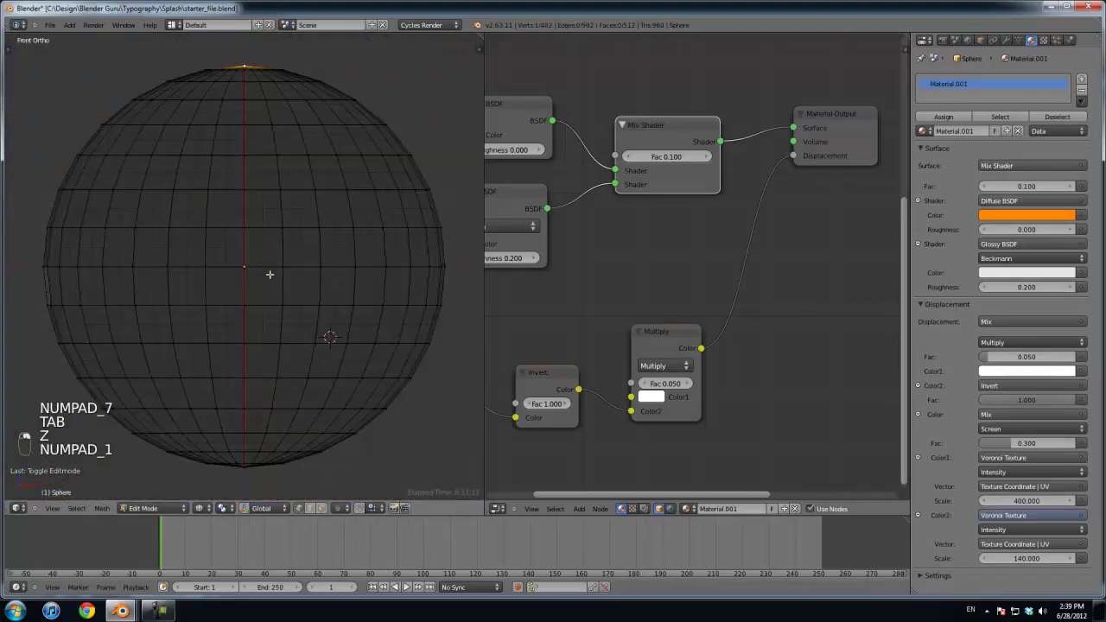
# Step: Enable proportional editing for the selected top vertex with the Smooth falloff
pyautogui.scroll(5, 361, 327)
pyautogui.press('o')
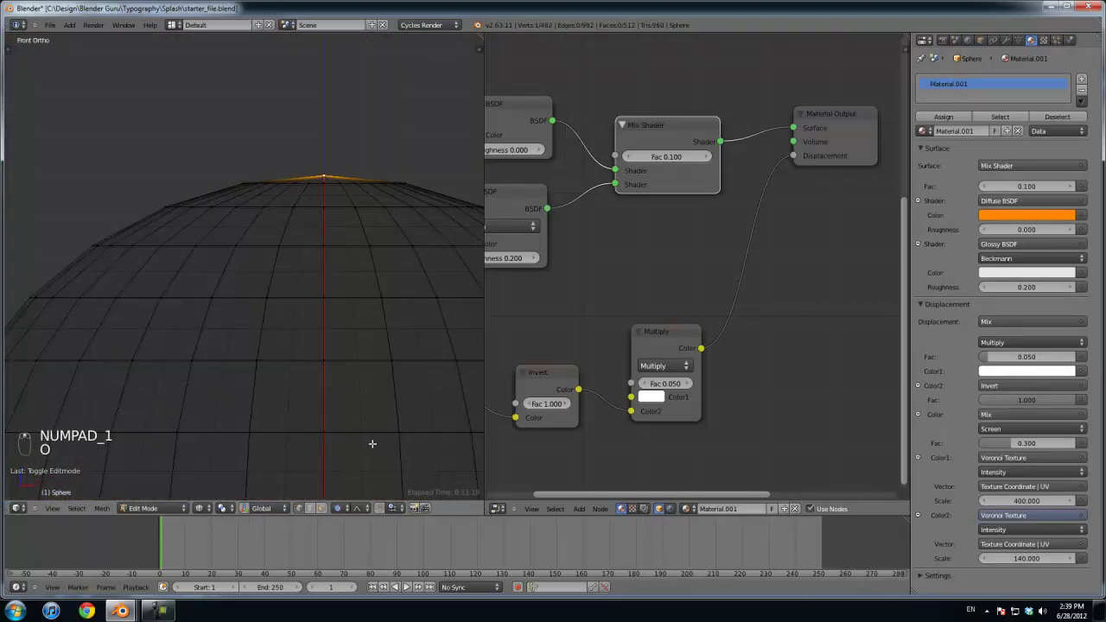
pyautogui.click(358, 512)
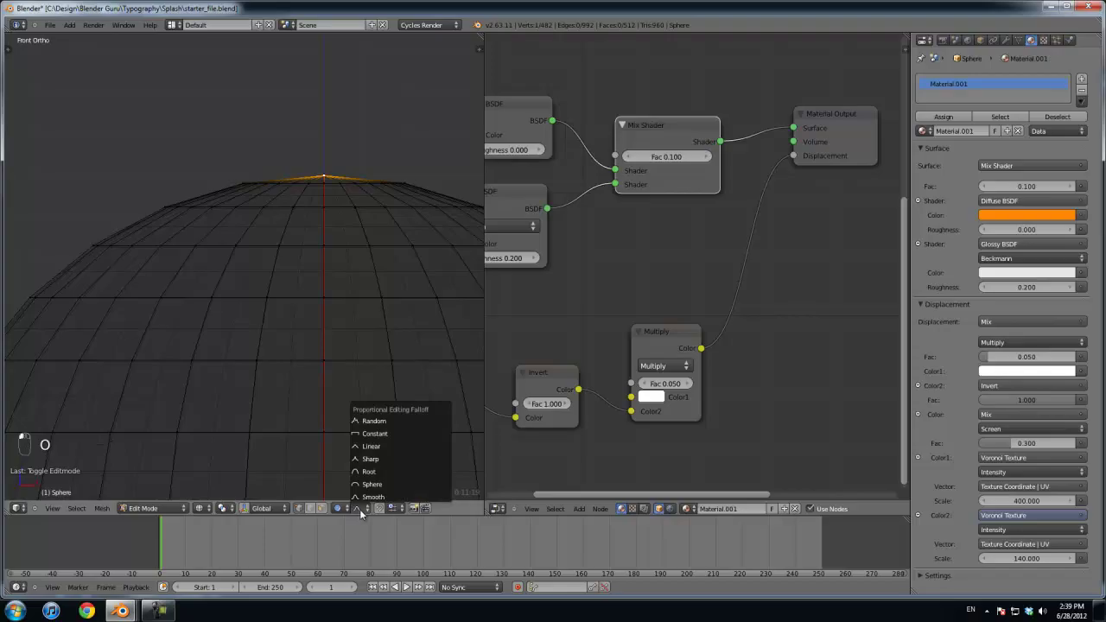
pyautogui.click(379, 435)
# Step: Lower the top pole vertex about 0.06 along Z with a proportional size of 0.29 to dent the fruit
pyautogui.scroll(-2, 385, 271)
pyautogui.keyDown('shift'); pyautogui.moveTo(378, 263); pyautogui.dragTo(349, 254, button='middle'); pyautogui.keyUp('shift')
pyautogui.scroll(1, 347, 251)
pyautogui.press('g')
pyautogui.middleClick(345, 247)
pyautogui.scroll(12, 347, 253)
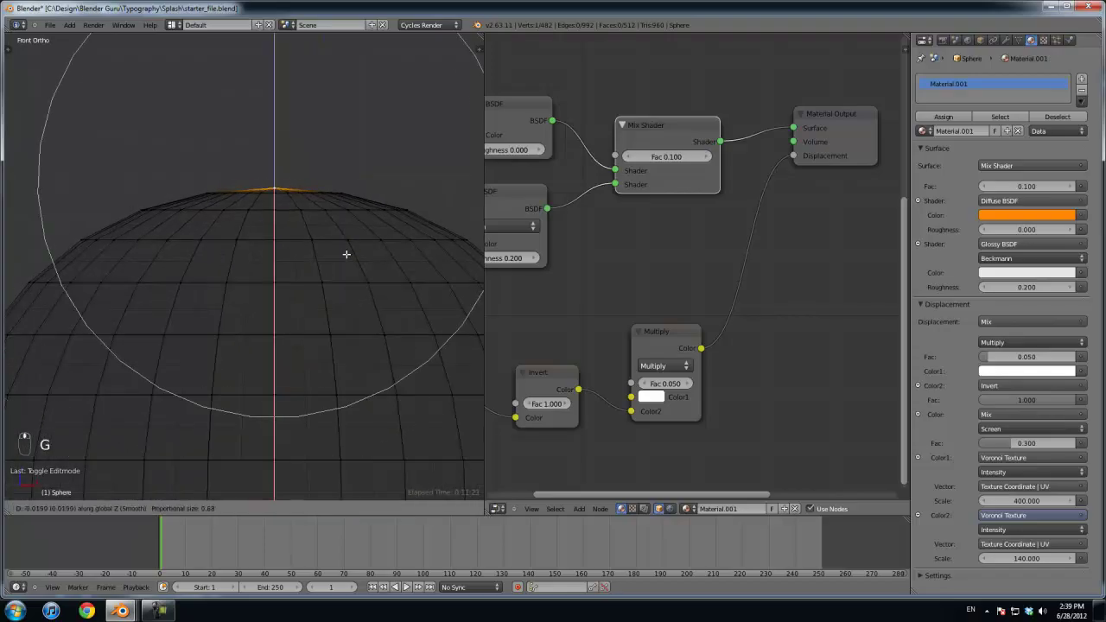
pyautogui.scroll(1, 346, 255)
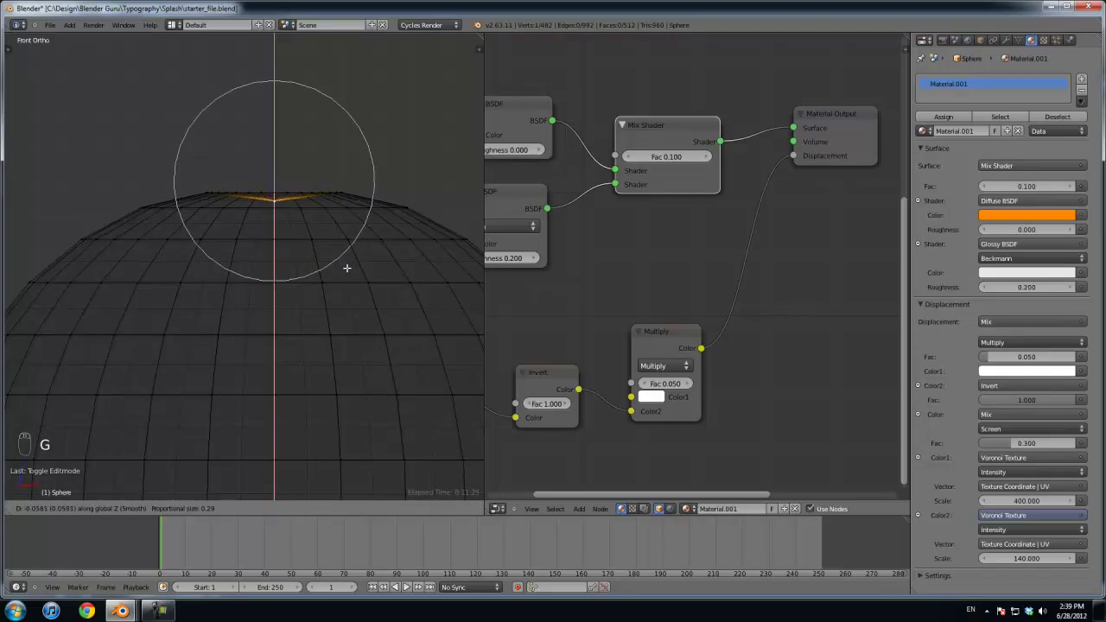
pyautogui.click(346, 273)
# Step: In solid shading with proportional editing off, scale the edge ring nearest the pole inward to tighten the dimple
pyautogui.moveTo(346, 274)
pyautogui.mouseDown(button='middle')
pyautogui.moveTo(298, 204)
pyautogui.moveTo(286, 240)
pyautogui.moveTo(376, 253)
pyautogui.mouseUp(button='middle')
pyautogui.press('z')
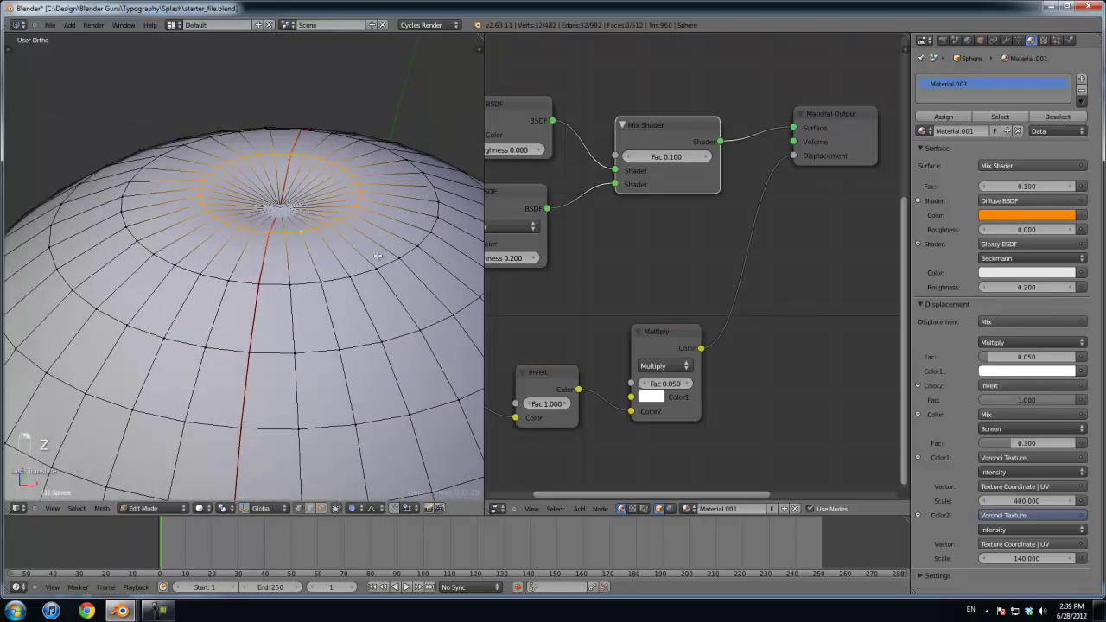
pyautogui.press('s')
pyautogui.click(351, 235)
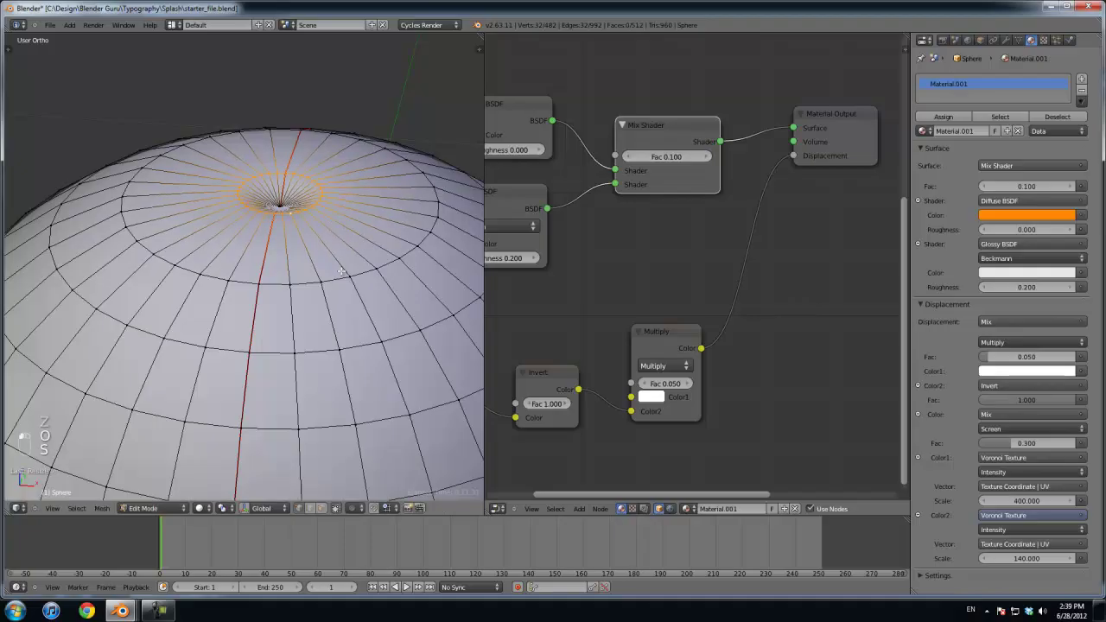
# Step: Scale the second edge ring around the dimple inward and raise it about 0.01 along Z
pyautogui.keyDown('alt'); pyautogui.rightClick(335, 280); pyautogui.keyUp('alt')
pyautogui.press('s')
pyautogui.click(353, 265)
pyautogui.press('g')
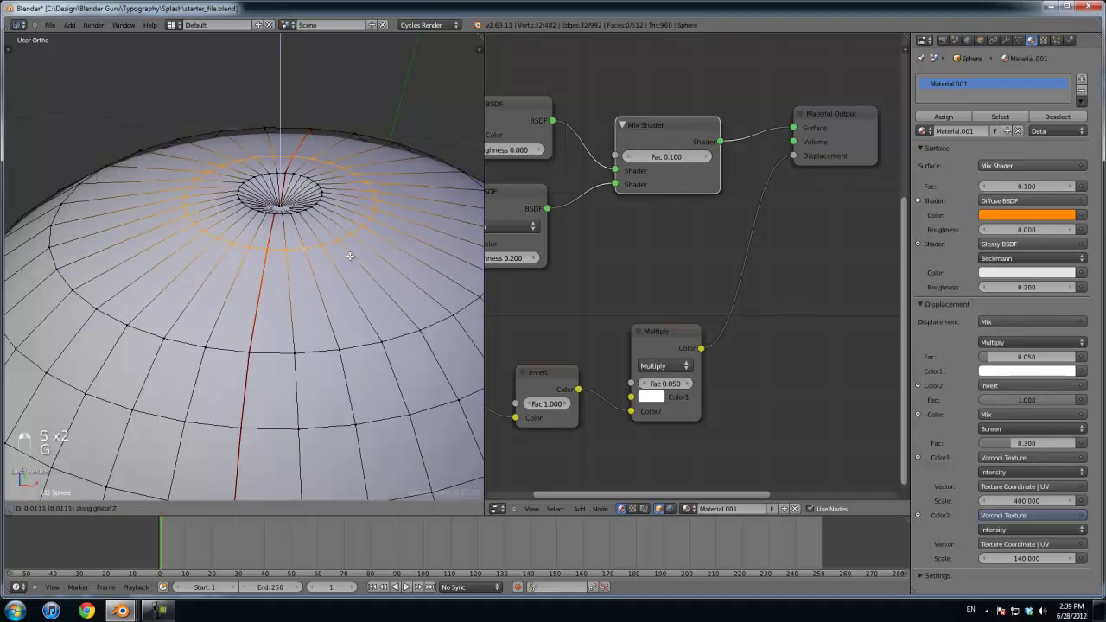
pyautogui.click(350, 251)
# Step: Add an edge loop between the two rings around the dimple and adjust its height along Z
pyautogui.hotkey('ctrl', 'r')
pyautogui.click(318, 230)
pyautogui.click(319, 229)
pyautogui.scroll(2, 322, 229)
pyautogui.moveTo(323, 227); pyautogui.dragTo(285, 203, button='middle')
pyautogui.press('g')
pyautogui.press('z')
pyautogui.click(285, 200)
# Step: Add another centred edge loop outside the dimple and deselect the mesh
pyautogui.scroll(-3, 279, 205)
pyautogui.hotkey('ctrl', 'r')
pyautogui.rightClick(276, 261)
pyautogui.press('a')
pyautogui.scroll(-2, 279, 265)
# Step: Scale the outer edge ring around the dimple and adjust its height along Z to smooth the crown's curve
pyautogui.moveTo(279, 265)
pyautogui.mouseDown(button='middle')
pyautogui.moveTo(287, 273)
pyautogui.moveTo(284, 251)
pyautogui.mouseUp(button='middle')
pyautogui.scroll(2, 283, 251)
pyautogui.keyDown('alt'); pyautogui.rightClick(302, 239); pyautogui.keyUp('alt')
pyautogui.press('s')
pyautogui.click(392, 242)
pyautogui.press('g')
pyautogui.press('z')
pyautogui.click(395, 242)
pyautogui.scroll(-2, 389, 244)
pyautogui.press('Tab')
pyautogui.press('Tab')
pyautogui.moveTo(318, 226); pyautogui.dragTo(293, 250, button='middle')
pyautogui.scroll(4, 318, 252)
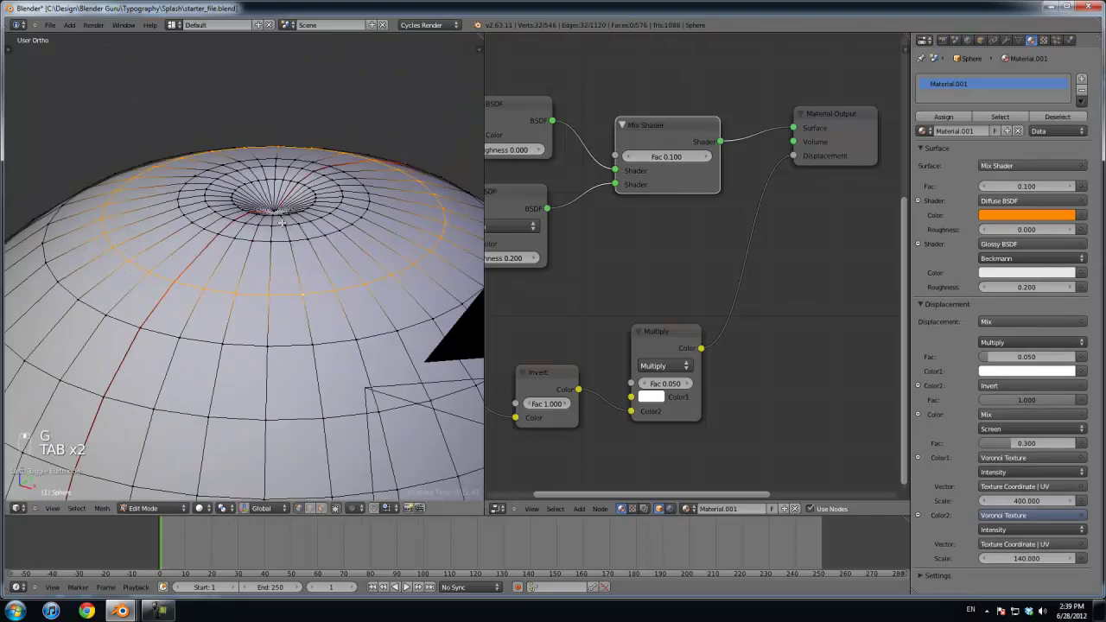
# Step: Select radial lines of vertices around the dimple and lower them about 0.02 along Z to form creases
pyautogui.rightClick(282, 219)
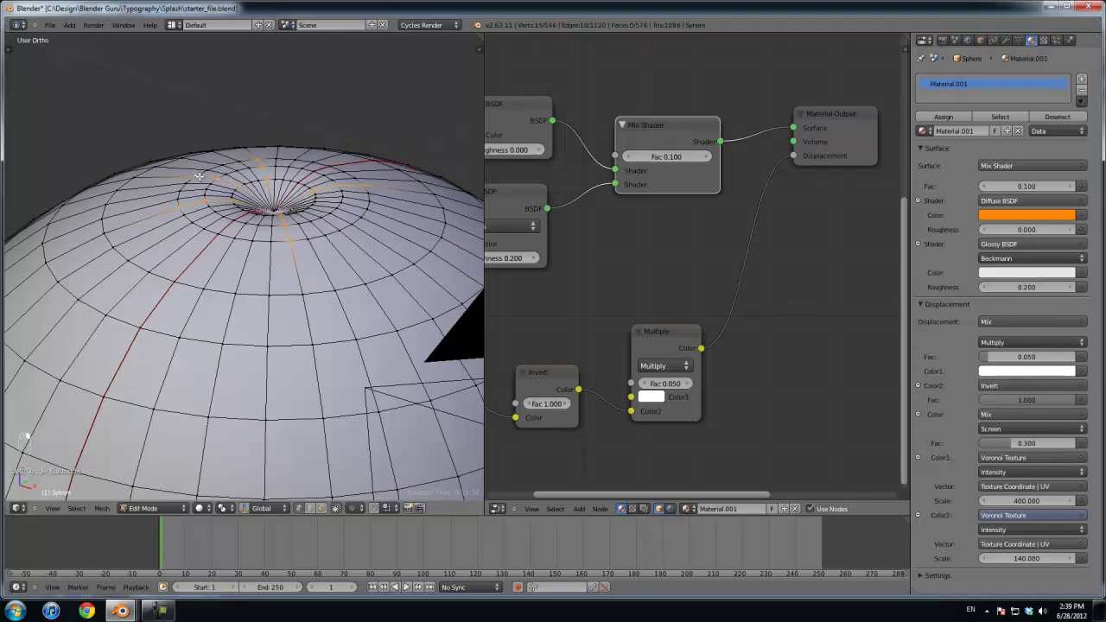
pyautogui.scroll(2, 239, 182)
pyautogui.moveTo(242, 183); pyautogui.dragTo(236, 161, button='middle')
pyautogui.press('g')
pyautogui.press('z')
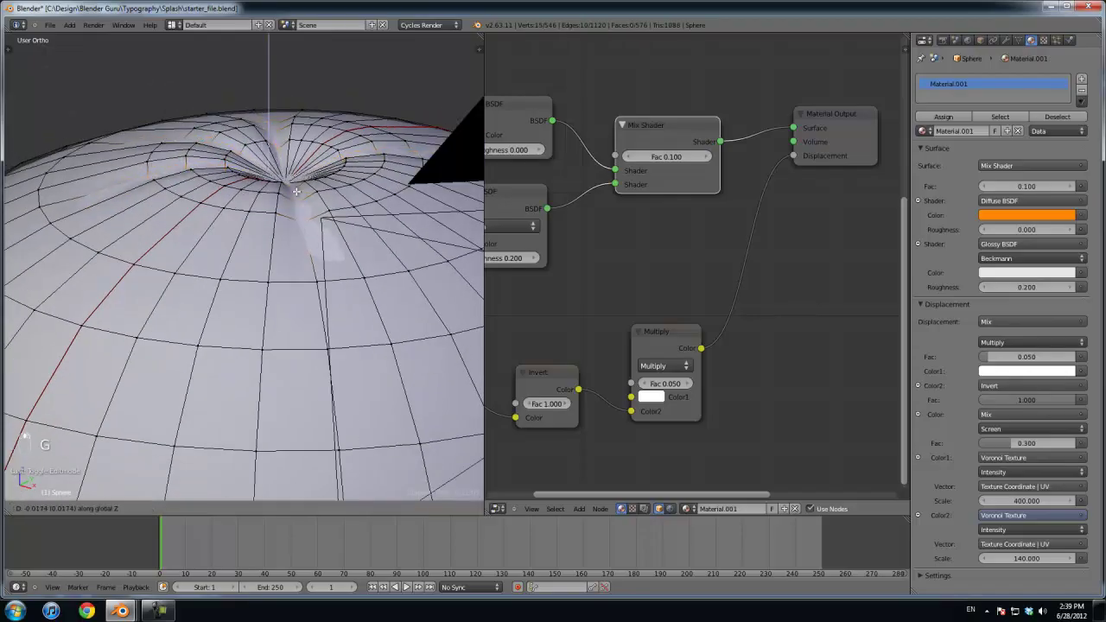
pyautogui.click(296, 194)
pyautogui.press('Tab')
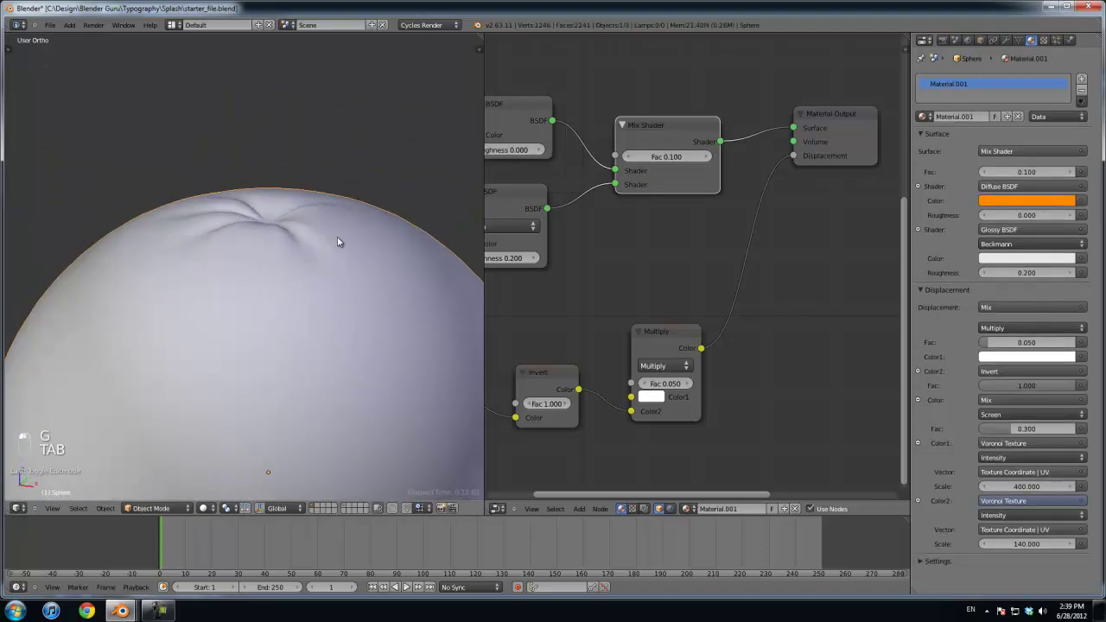
# Step: Box-select vertices at the dimple in top view and move them along Z to refine the hollow
pyautogui.moveTo(351, 261); pyautogui.dragTo(217, 264, button='middle')
pyautogui.scroll(4, 233, 216)
pyautogui.press('Tab')
pyautogui.moveTo(251, 192)
pyautogui.mouseDown(button='middle')
pyautogui.moveTo(347, 322)
pyautogui.moveTo(318, 277)
pyautogui.moveTo(320, 235)
pyautogui.moveTo(247, 240)
pyautogui.moveTo(254, 230)
pyautogui.mouseUp(button='middle')
pyautogui.press('z')
pyautogui.press('KP_7')
pyautogui.press('b')
pyautogui.press('z')
pyautogui.press('g')
pyautogui.press('z')
pyautogui.click(325, 222)
pyautogui.press('Tab')
# Step: Duplicate the inner edge ring of the dimple in place and separate it into its own object
pyautogui.scroll(-2, 324, 237)
pyautogui.scroll(-3, 268, 269)
pyautogui.moveTo(268, 271); pyautogui.dragTo(329, 278, button='middle')
pyautogui.scroll(-4, 243, 261)
pyautogui.scroll(7, 360, 271)
pyautogui.scroll(5, 291, 237)
pyautogui.press('Tab')
pyautogui.scroll(3, 238, 308)
pyautogui.keyDown('alt'); pyautogui.rightClick(259, 287); pyautogui.keyUp('alt')
pyautogui.hotkey('shift', 'd')
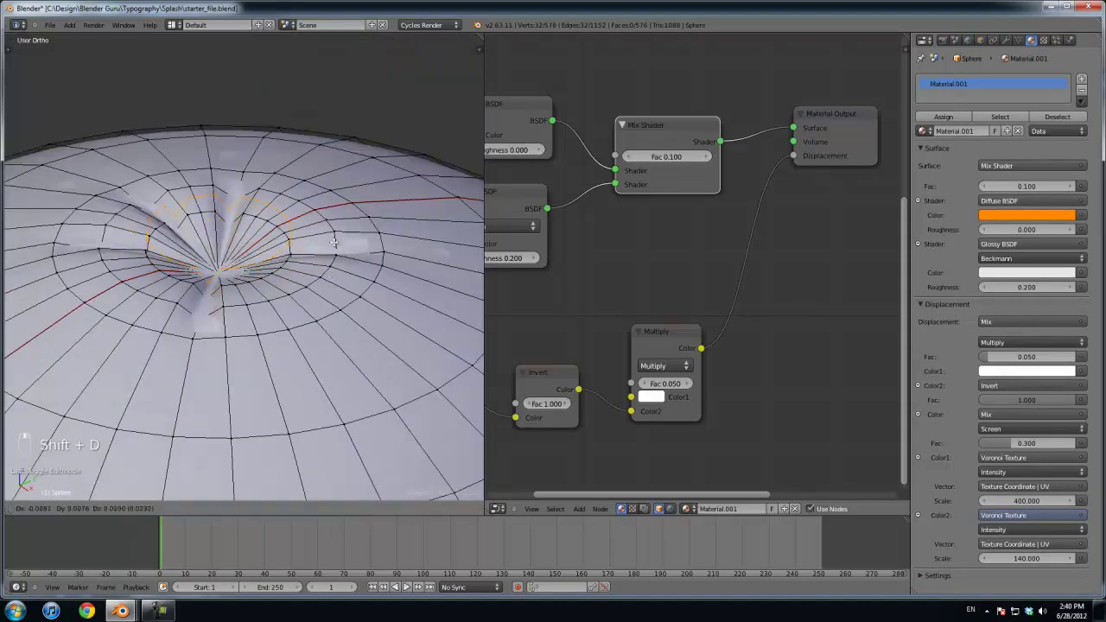
pyautogui.rightClick(345, 165)
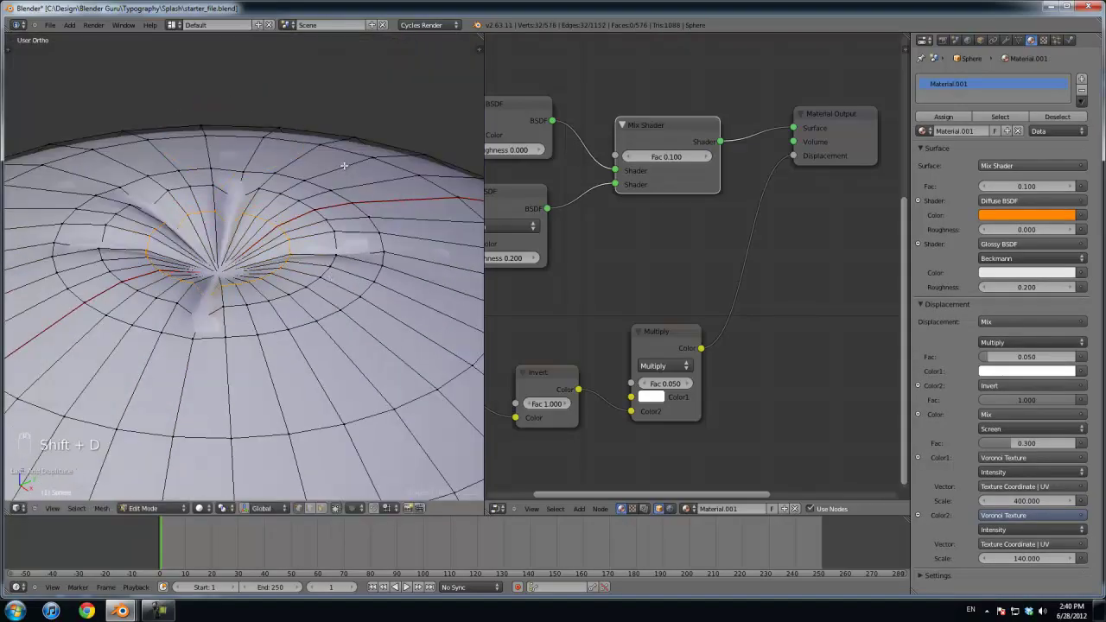
pyautogui.press('p')
pyautogui.click(345, 165)
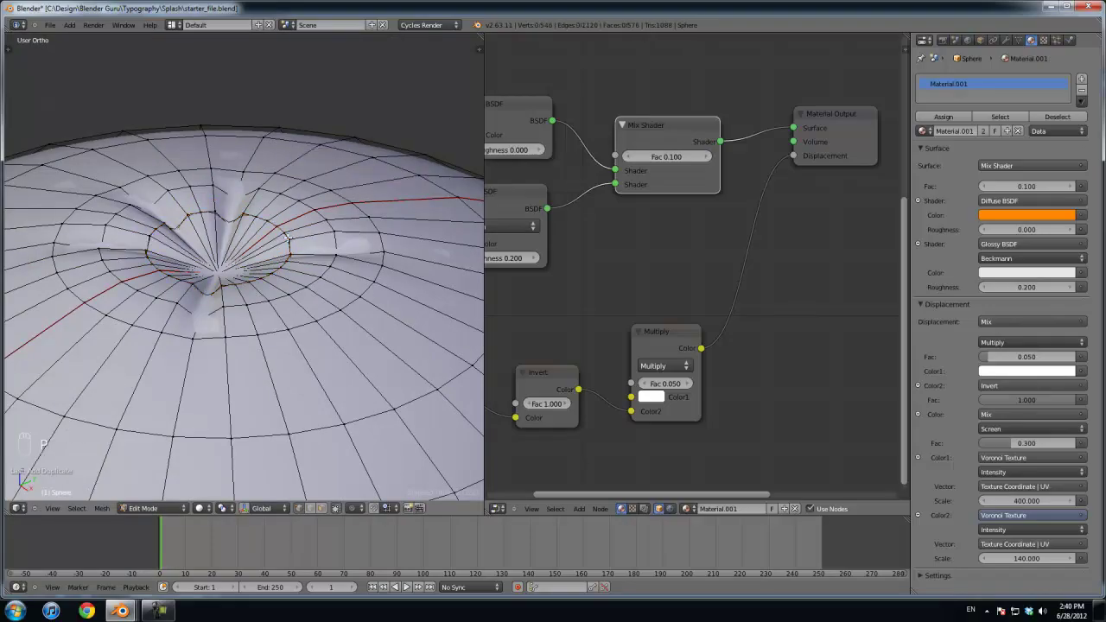
# Step: Set the separated ring object's origin to its geometry in Object Mode with wireframe shading
pyautogui.press('z')
pyautogui.press('Tab')
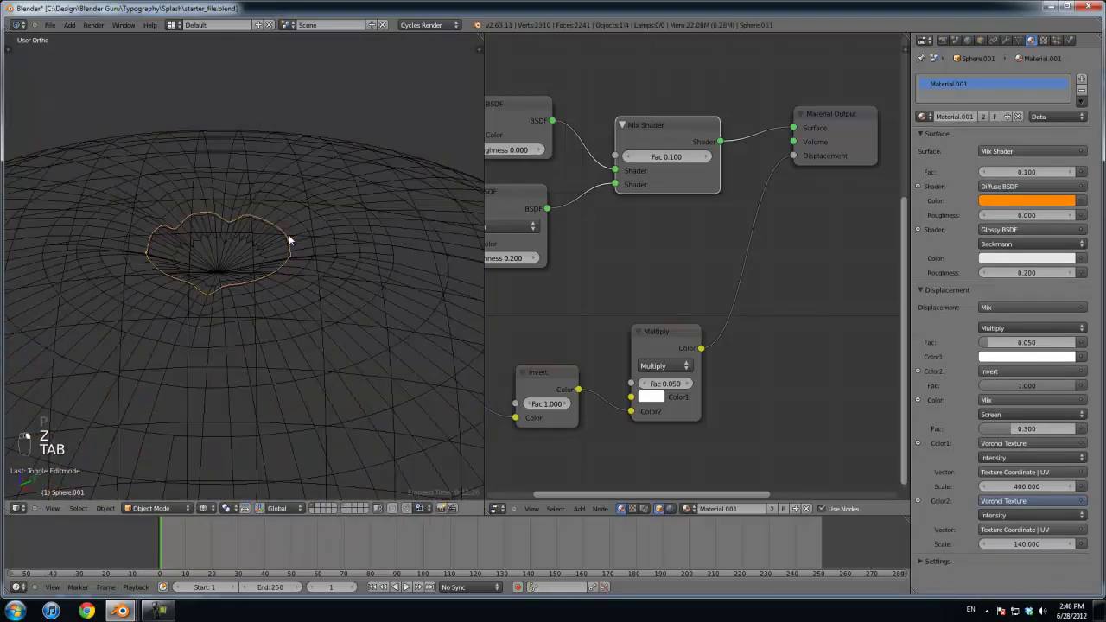
pyautogui.scroll(2, 332, 237)
pyautogui.press('s')
pyautogui.click(339, 239)
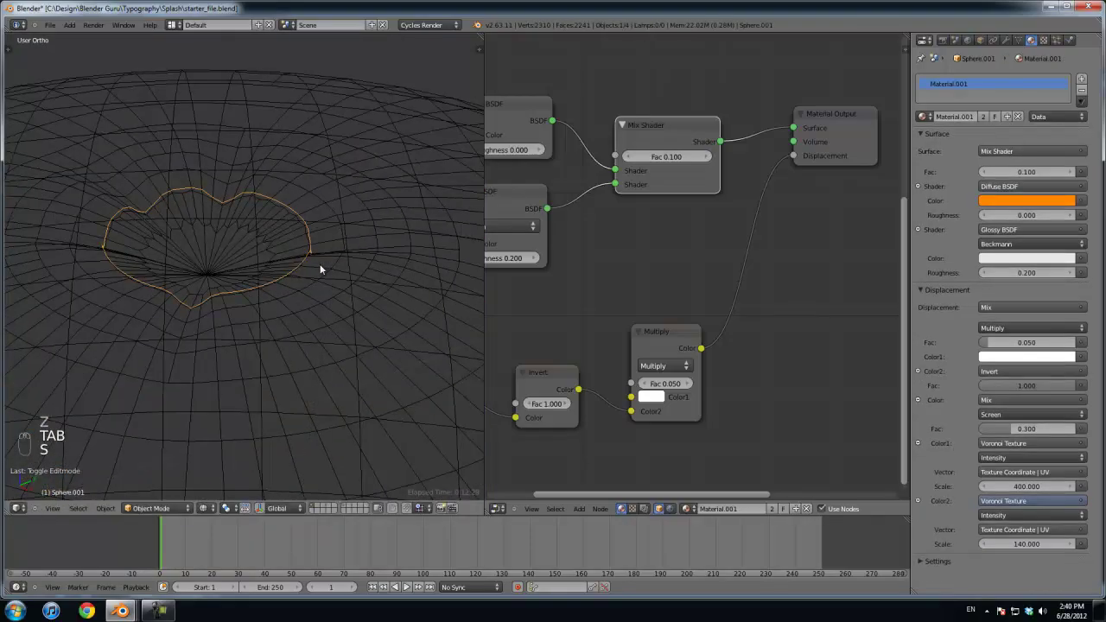
pyautogui.hotkey('ctrl', 'alt', 'shift', 'c')
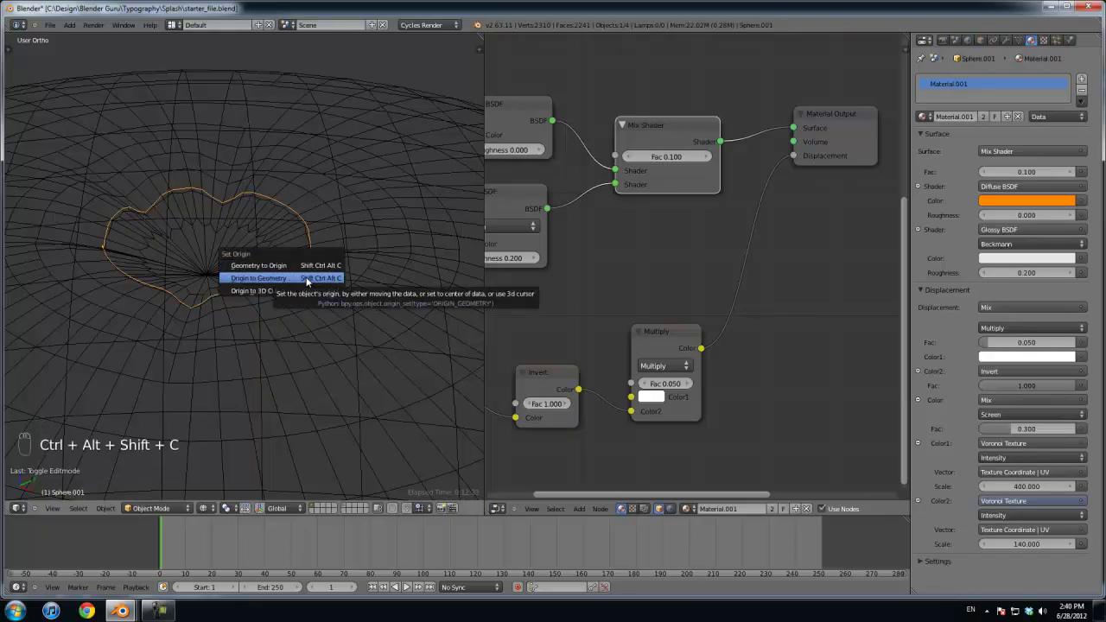
pyautogui.click(257, 278)
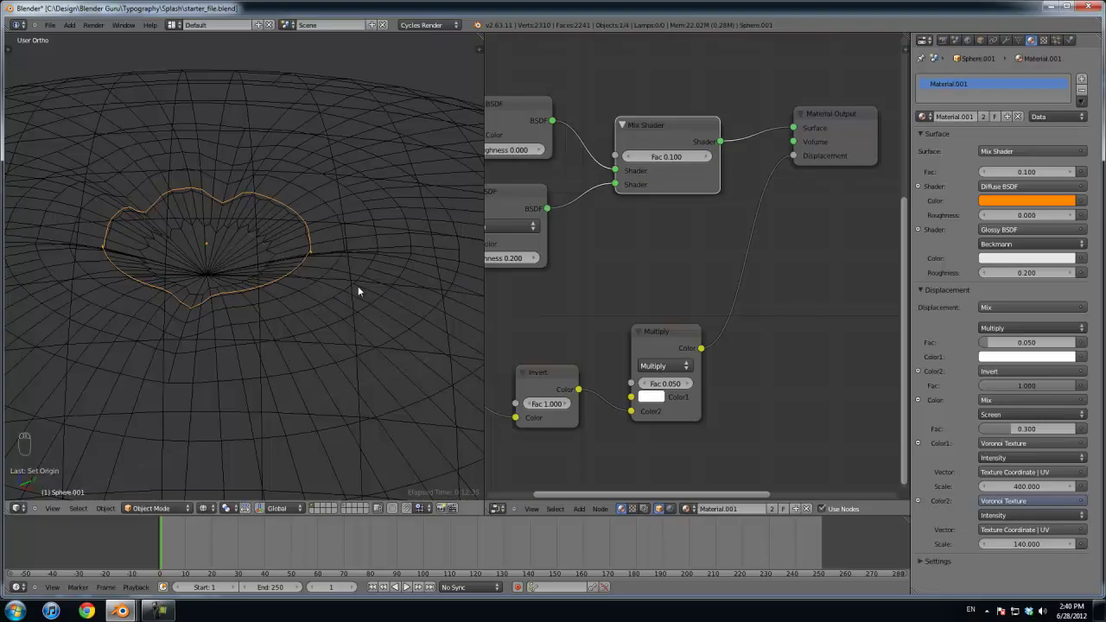
# Step: Extrude the separated ring and scale the new edge inward to form the stem's base
pyautogui.press('Tab')
pyautogui.press('e')
pyautogui.press('s')
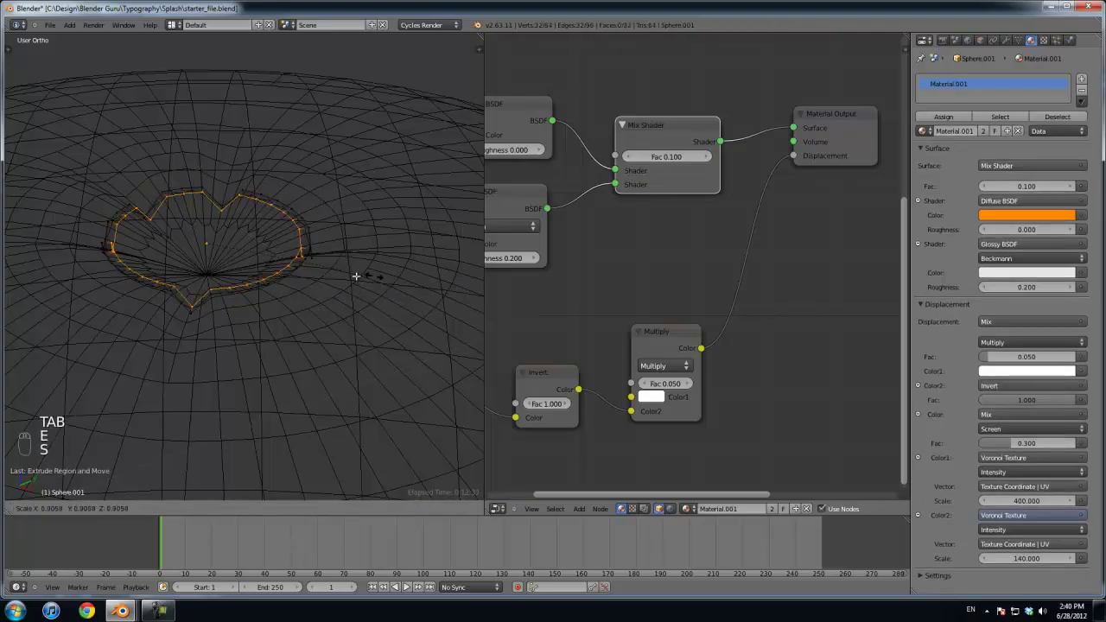
pyautogui.click(271, 264)
# Step: Extrude the inner ring upward twice to form the stem and fill its top with a face
pyautogui.press('e')
pyautogui.click(285, 236)
pyautogui.press('e')
pyautogui.click(285, 234)
pyautogui.press('f')
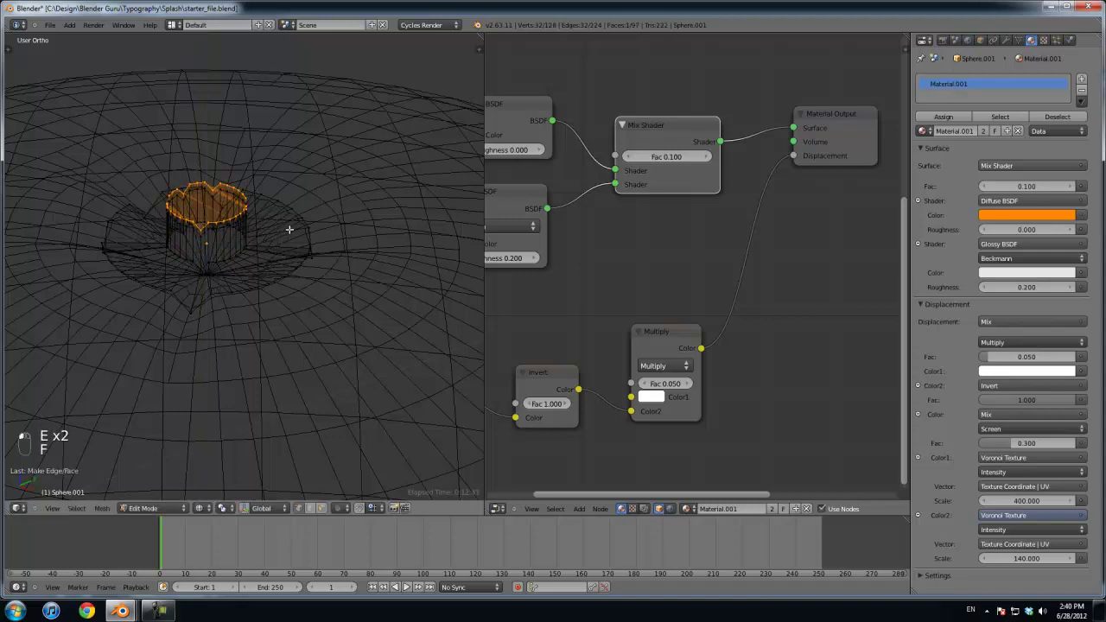
# Step: Flatten the stem's top ring by scaling it to 0 along Z and adjust its height
pyautogui.press('s')
pyautogui.press('z')
pyautogui.press('0')
pyautogui.click(258, 237)
pyautogui.press('g')
pyautogui.press('z')
pyautogui.click(222, 207)
# Step: Flatten the stem's middle ring by scaling it to 0 along Z
pyautogui.keyDown('alt'); pyautogui.rightClick(222, 225); pyautogui.keyUp('alt')
pyautogui.keyDown('alt'); pyautogui.rightClick(222, 229); pyautogui.keyUp('alt')
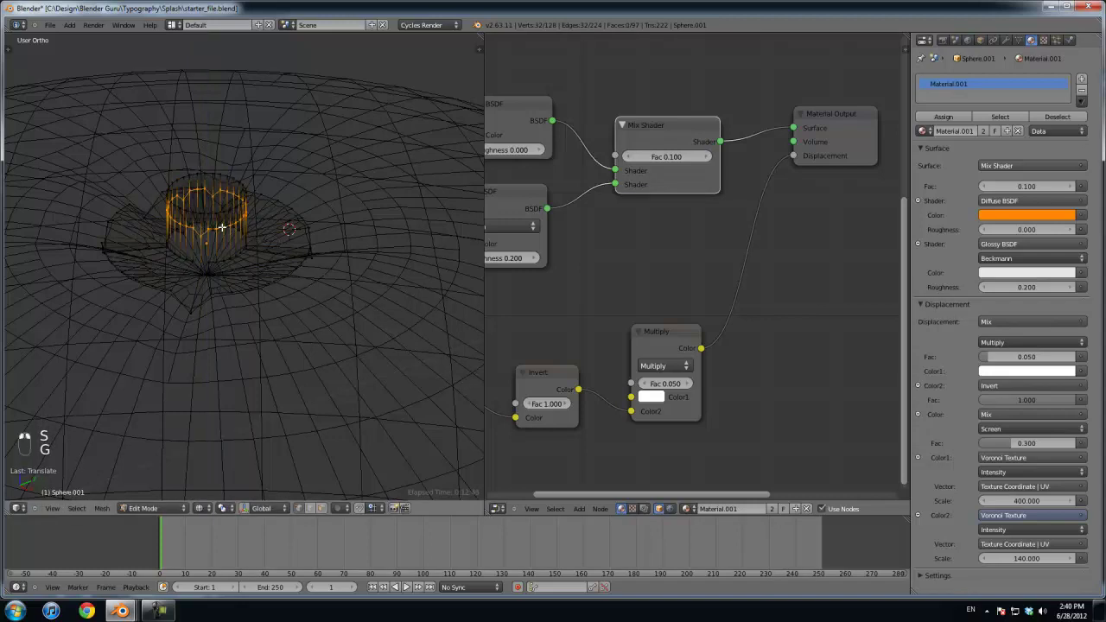
pyautogui.press('s')
pyautogui.press('z')
pyautogui.press('0')
pyautogui.click(222, 227)
# Step: Apply smooth shading to the stem object and return the viewport to solid shading
pyautogui.press('z')
pyautogui.scroll(-2, 223, 227)
pyautogui.press('Tab')
pyautogui.moveTo(225, 228); pyautogui.dragTo(225, 208, button='middle')
pyautogui.press('t')
pyautogui.click(22, 179)
pyautogui.press('t')
pyautogui.scroll(-3, 242, 222)
# Step: Select the whole stem mesh, recalculate its normals and leave Edit Mode
pyautogui.press('Tab')
pyautogui.press('a')
pyautogui.press('a')
pyautogui.press('t')
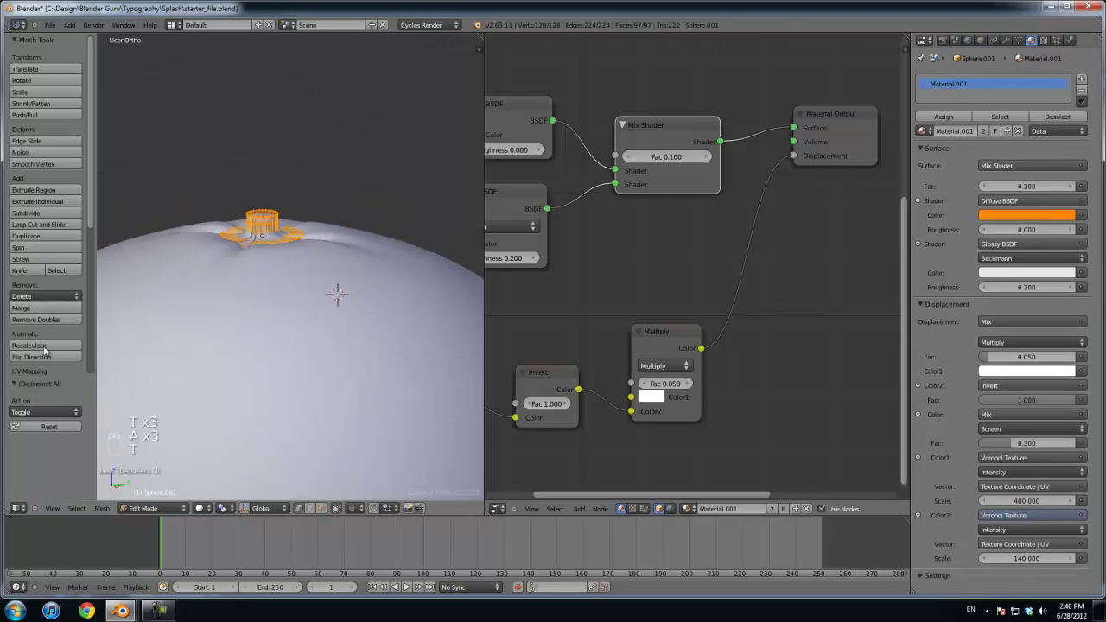
pyautogui.press('t')
pyautogui.press('Tab')
# Step: Flatten the stem's outer base ring along Z and scale it inward
pyautogui.scroll(3, 311, 273)
pyautogui.press('Tab')
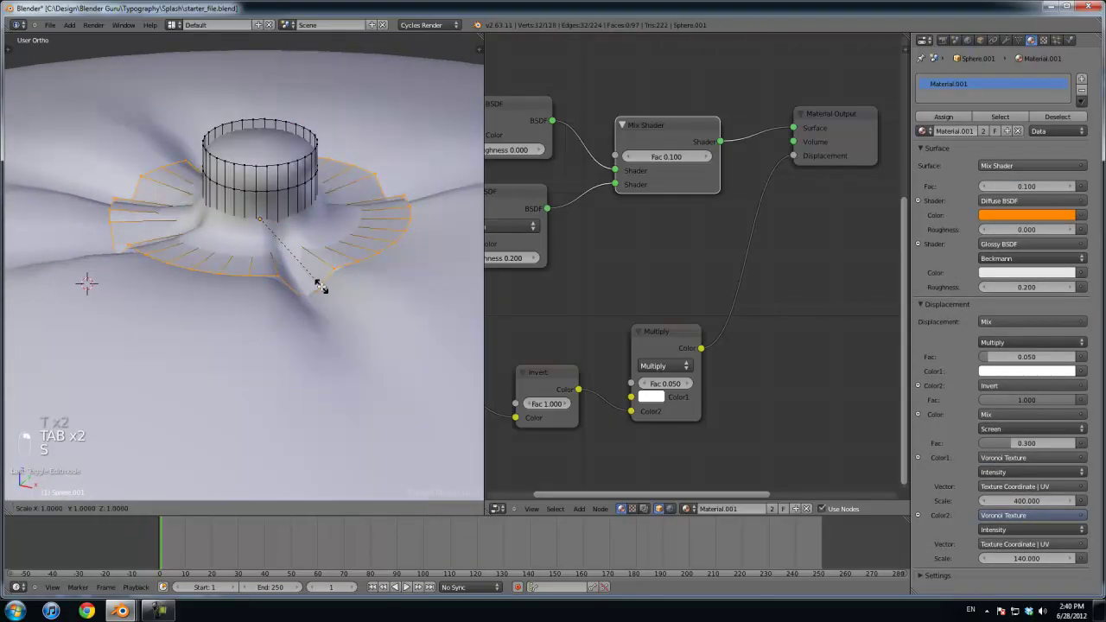
pyautogui.press('0')
pyautogui.rightClick(322, 286)
pyautogui.press('s')
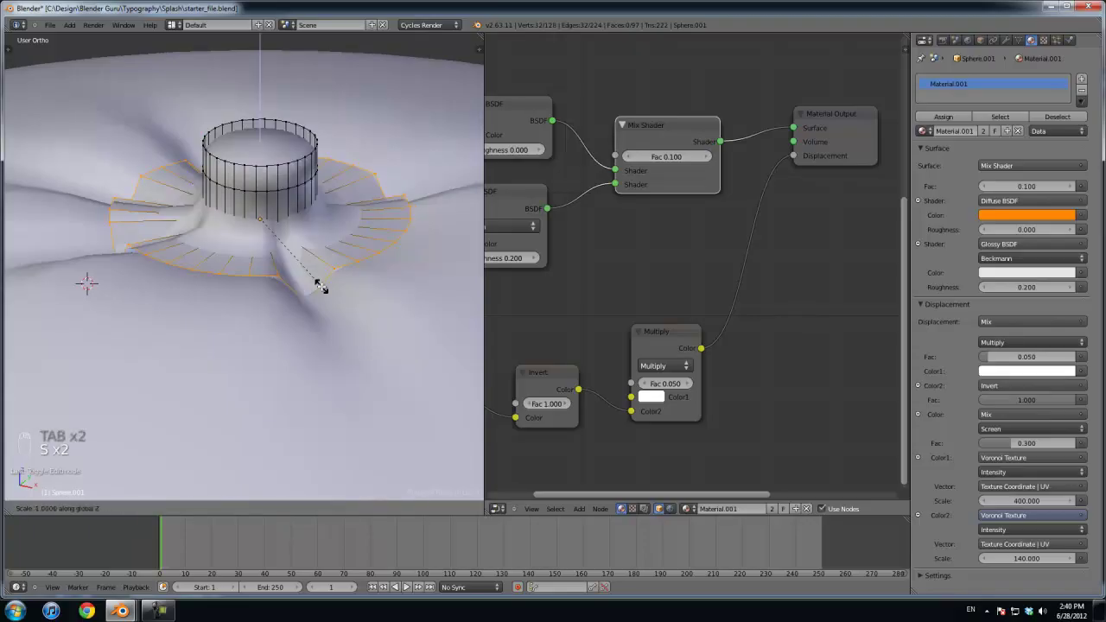
pyautogui.rightClick(321, 286)
pyautogui.press('s')
pyautogui.click(380, 289)
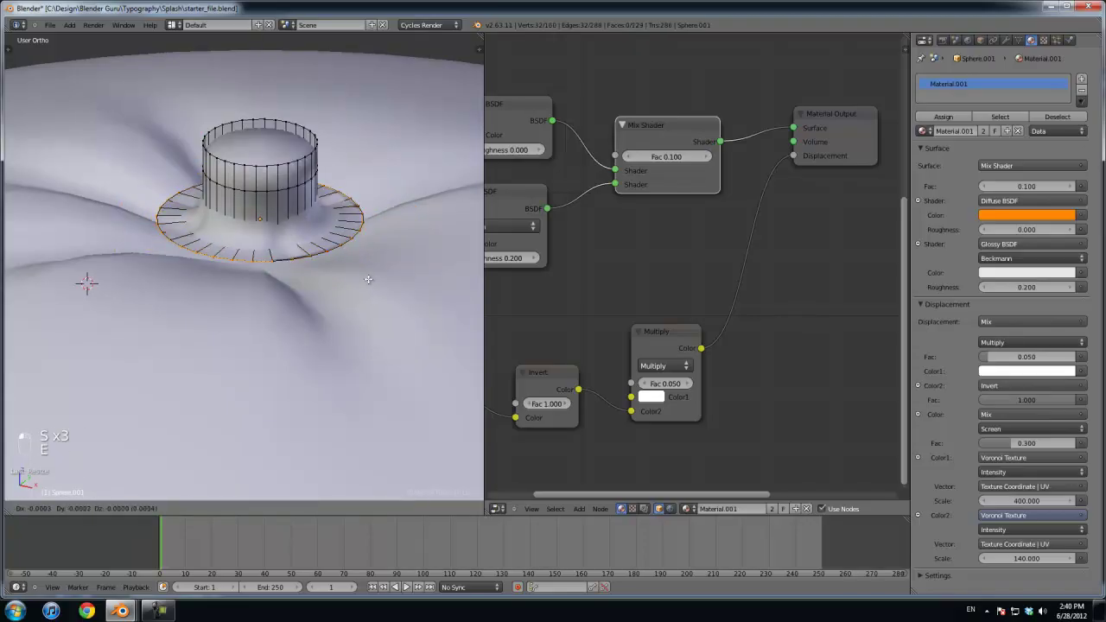
# Step: Extrude the stem's outer base ring downward, scale the new edge inward and adjust its position
pyautogui.press('e')
pyautogui.press('s')
pyautogui.click(393, 309)
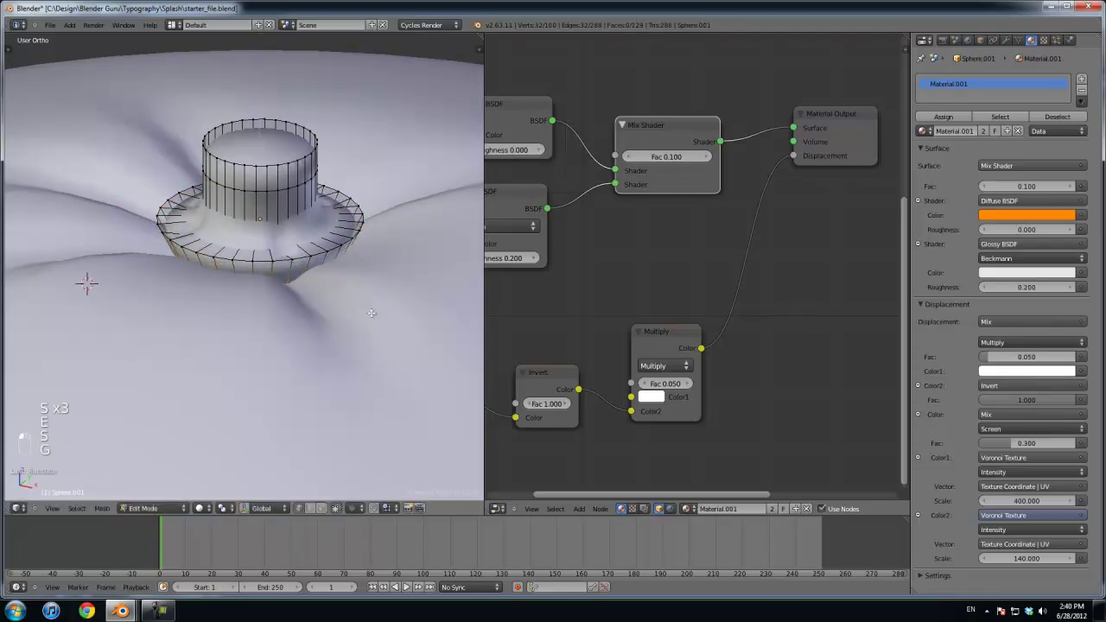
pyautogui.scroll(-5, 374, 317)
pyautogui.press('g')
pyautogui.press('Tab')
pyautogui.press('Tab')
# Step: Select the stem cylinder's rings in wireframe, rescale and reposition them, and return to Object Mode in solid shading
pyautogui.scroll(5, 291, 303)
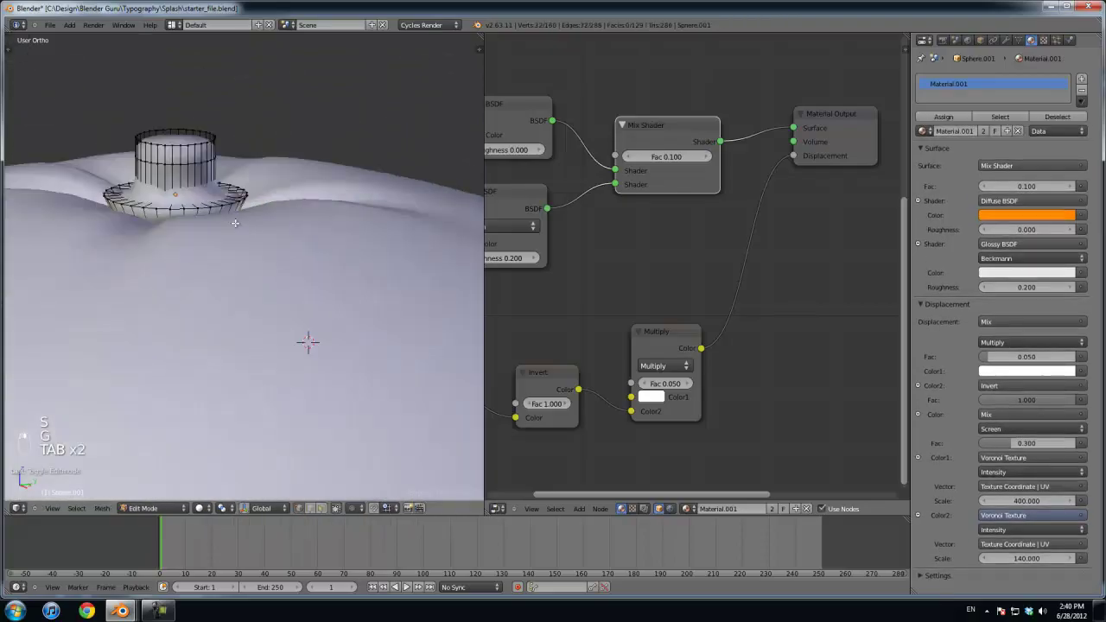
pyautogui.press('z')
pyautogui.keyDown('alt'); pyautogui.rightClick(279, 385); pyautogui.keyUp('alt')
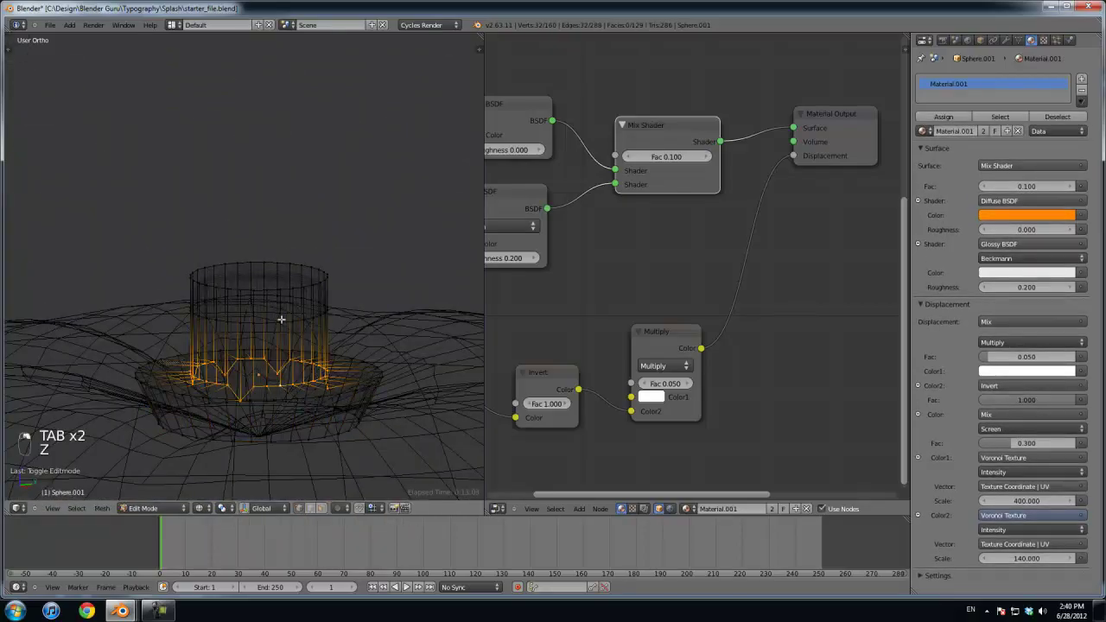
pyautogui.keyDown('alt'); pyautogui.keyDown('shift'); pyautogui.rightClick(273, 319); pyautogui.keyUp('shift'); pyautogui.keyUp('alt')
pyautogui.keyDown('alt'); pyautogui.keyDown('shift'); pyautogui.rightClick(273, 291); pyautogui.keyUp('shift'); pyautogui.keyUp('alt')
pyautogui.press('s')
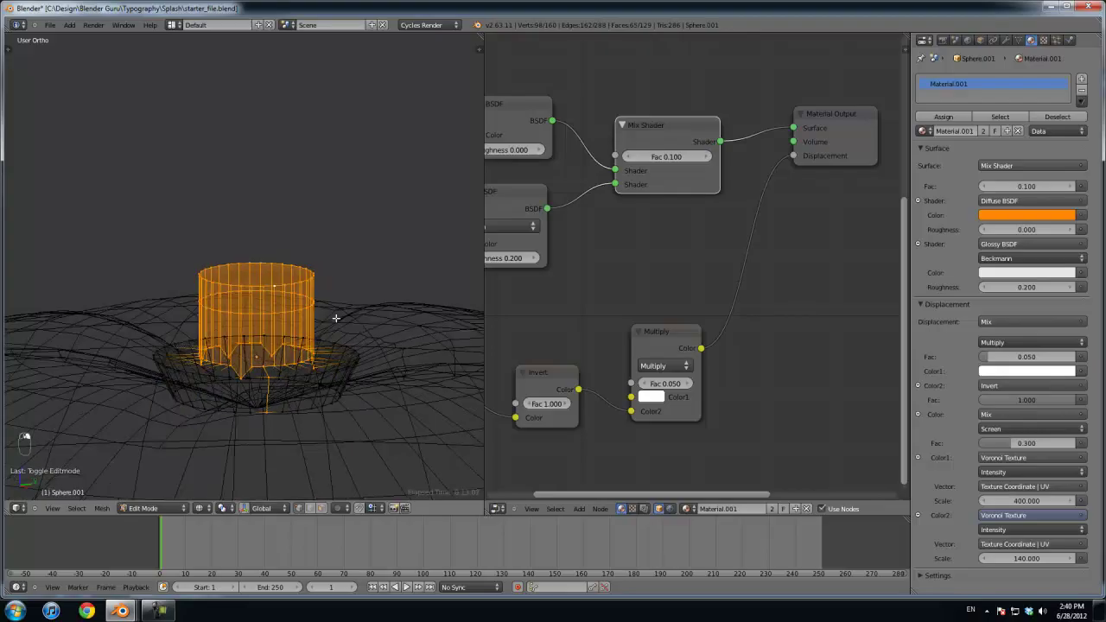
pyautogui.moveTo(290, 437); pyautogui.dragTo(326, 331, button='middle')
pyautogui.scroll(1, 346, 375)
pyautogui.press('s')
pyautogui.click(308, 363)
pyautogui.press('g')
pyautogui.click(312, 393)
pyautogui.scroll(-1, 313, 394)
pyautogui.press('Tab')
pyautogui.scroll(-3, 314, 395)
pyautogui.press('z')
# Step: Resize and reposition the stem object in the fruit's dimple from the camera view
pyautogui.scroll(-6, 251, 313)
pyautogui.scroll(-3, 305, 339)
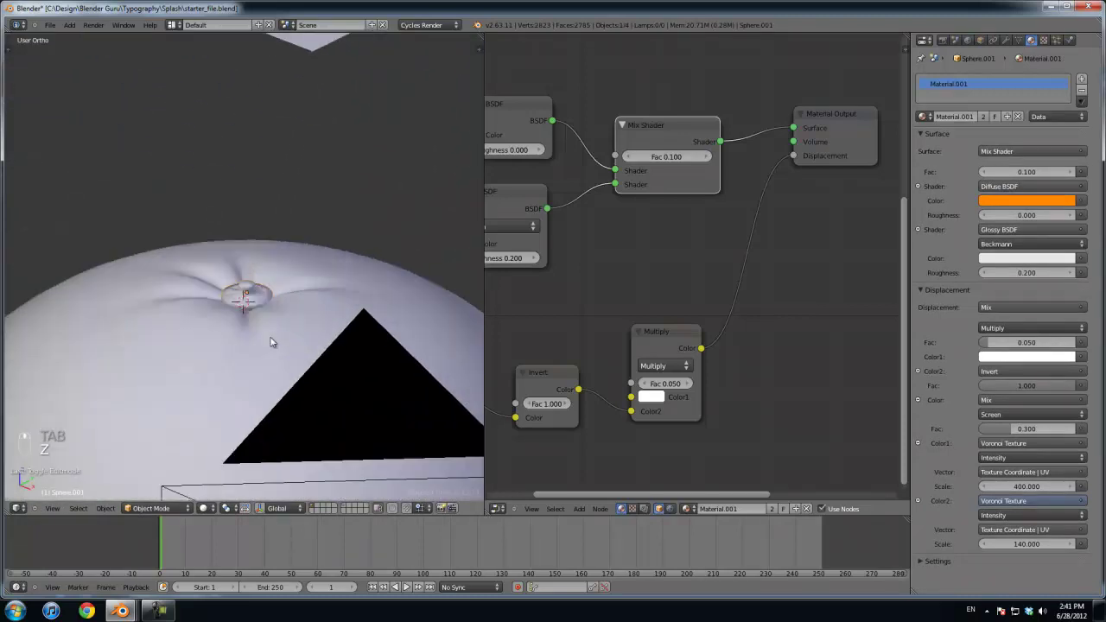
pyautogui.press('KP_0')
pyautogui.press('s')
pyautogui.press('g')
pyautogui.click(312, 149)
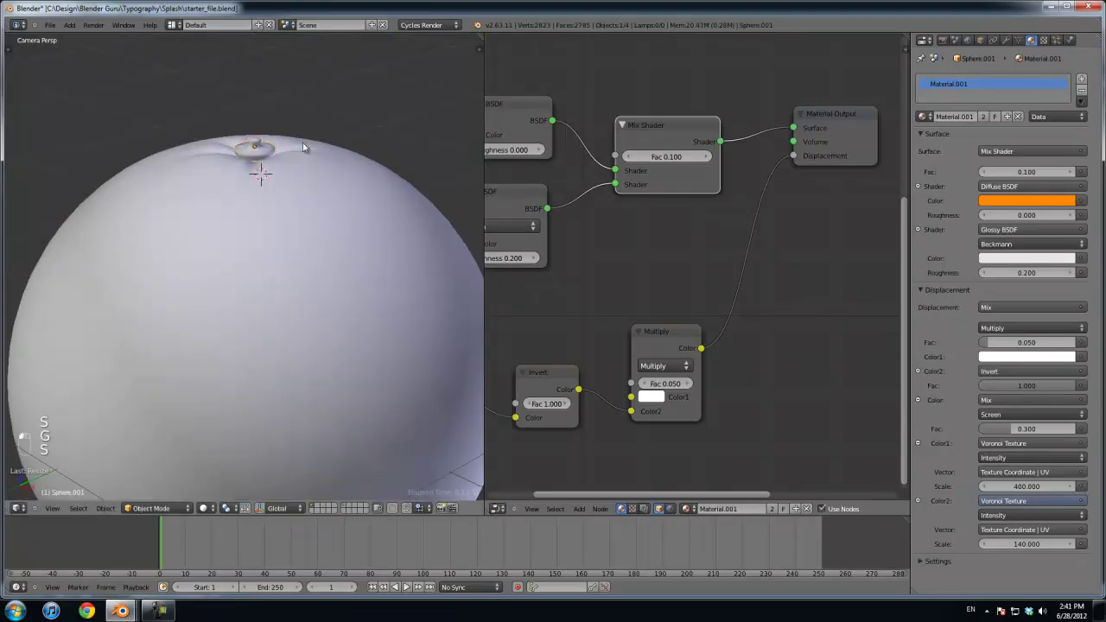
pyautogui.press('s')
pyautogui.click(292, 312)
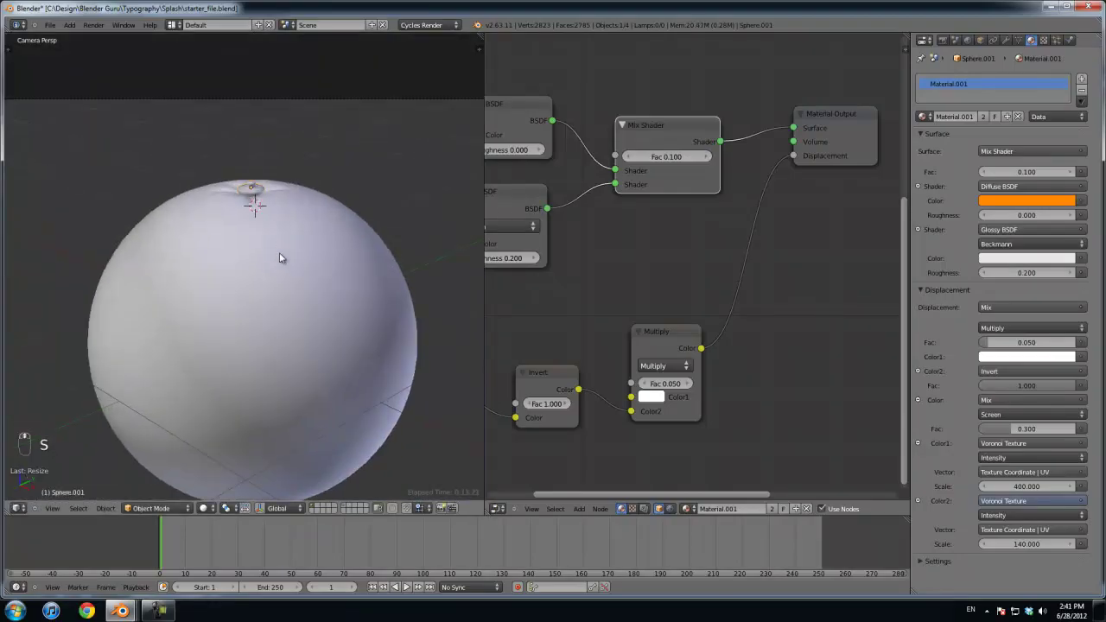
pyautogui.scroll(4, 278, 257)
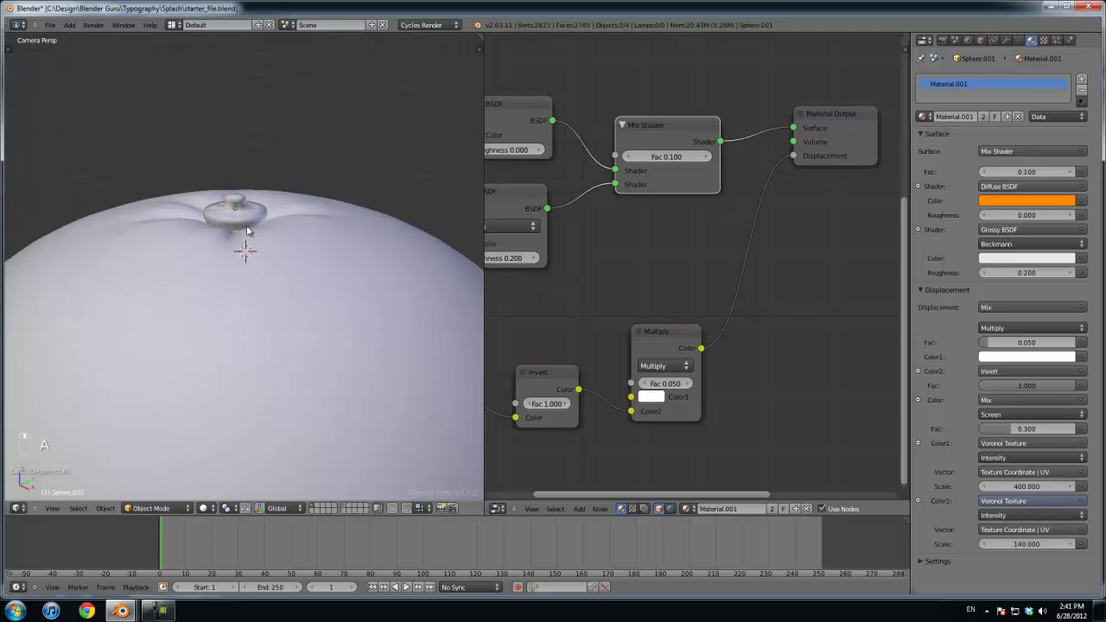
# Step: Replace the stem's shared orange material with a new material of its own using a Diffuse BSDF surface
pyautogui.scroll(-3, 246, 231)
pyautogui.rightClick(255, 246)
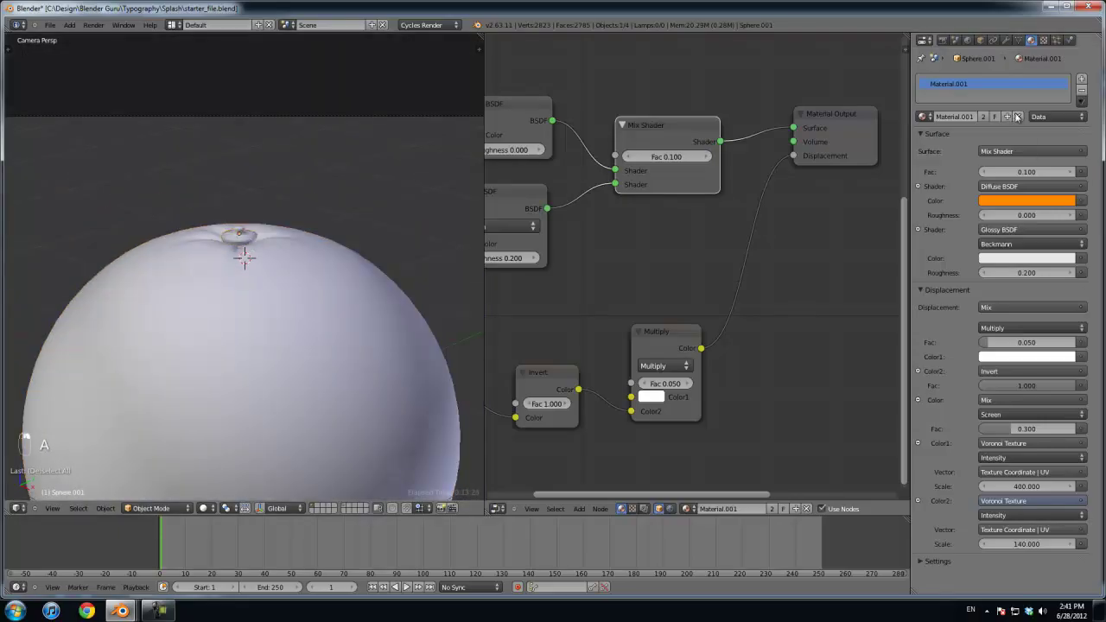
pyautogui.click(1017, 116)
pyautogui.click(1008, 116)
pyautogui.click(1028, 151)
pyautogui.click(1028, 162)
pyautogui.click(1028, 152)
pyautogui.press('z')
pyautogui.press('z')
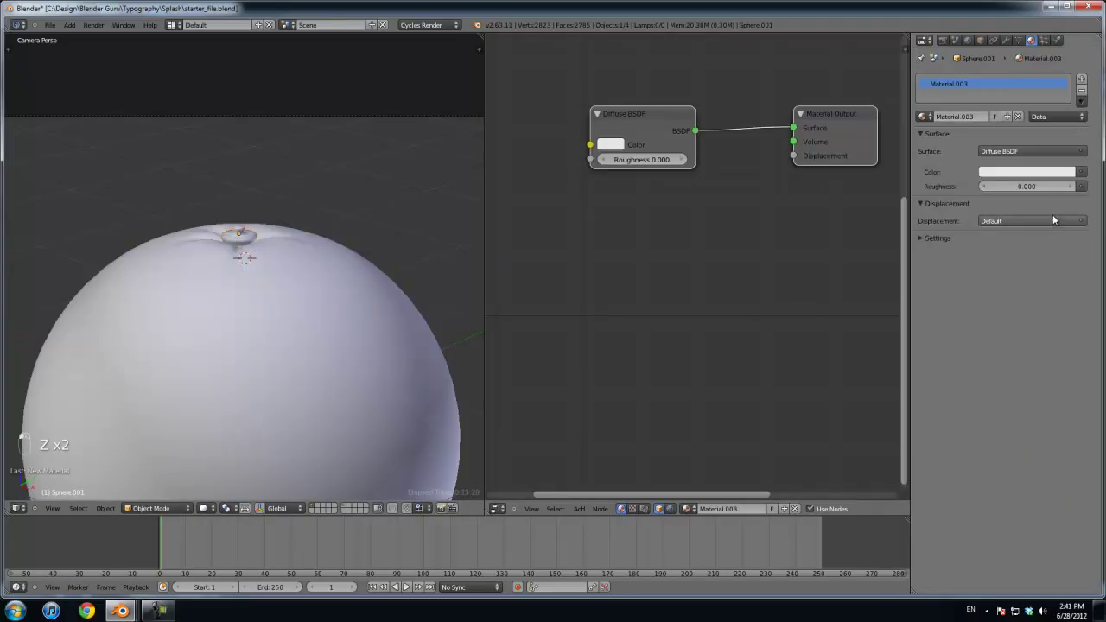
# Step: Set both the diffuse colour and the viewport colour of the stem's material to dark green
pyautogui.click(1023, 173)
pyautogui.click(981, 205)
pyautogui.moveTo(1067, 187); pyautogui.dragTo(1068, 242)
pyautogui.click(981, 220)
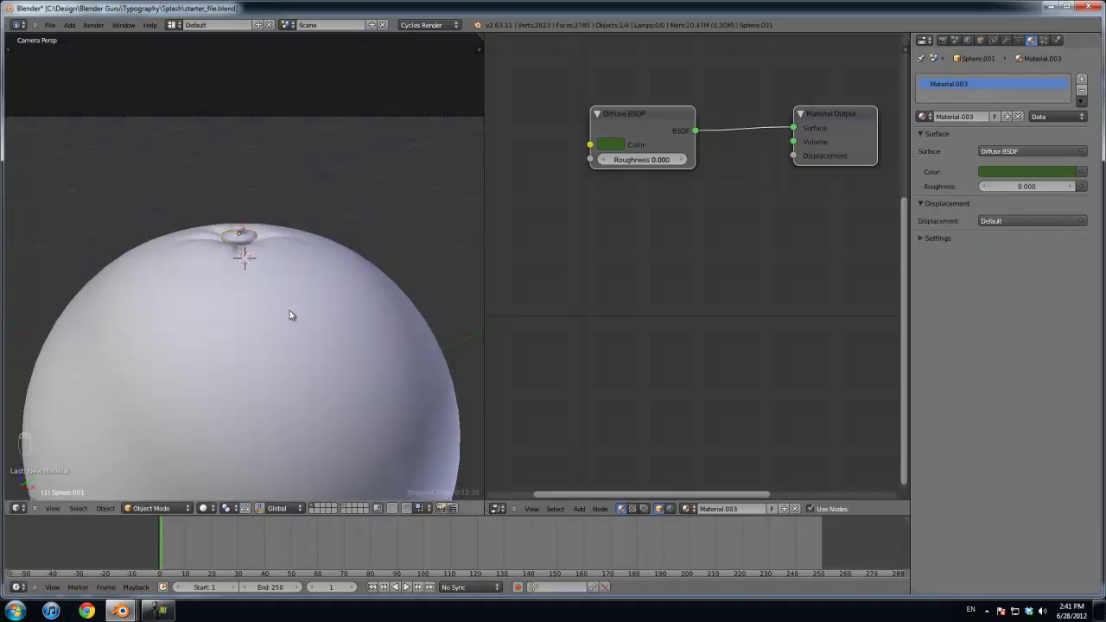
pyautogui.click(937, 238)
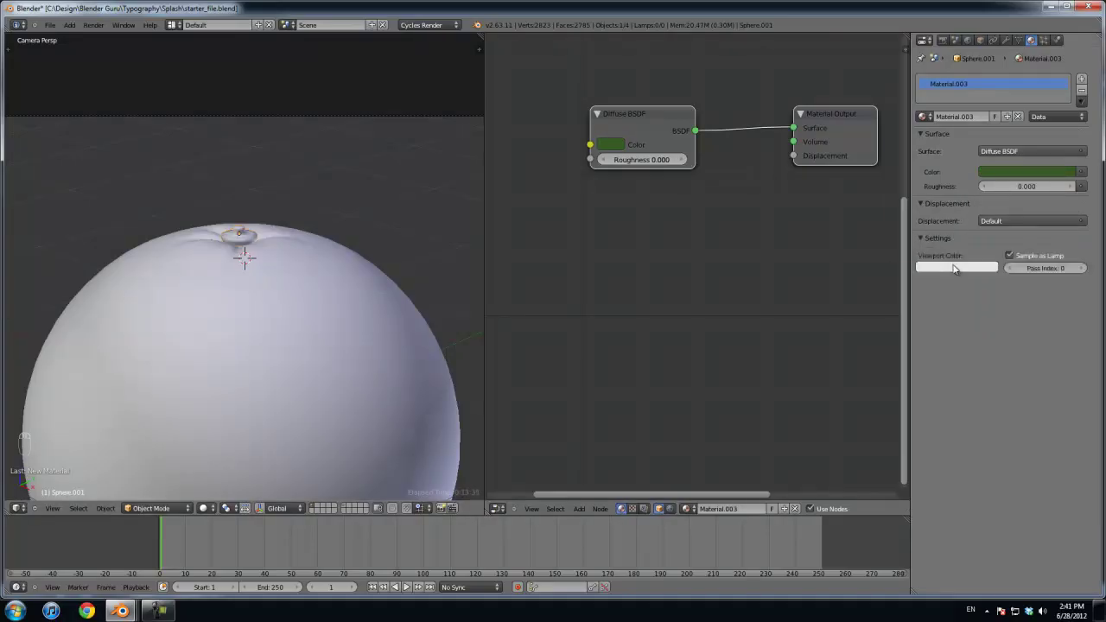
pyautogui.click(955, 268)
pyautogui.click(986, 228)
pyautogui.click(1028, 170)
# Step: Set the fruit material's viewport colour to the orange sampled from its diffuse colour, and deselect everything
pyautogui.rightClick(312, 285)
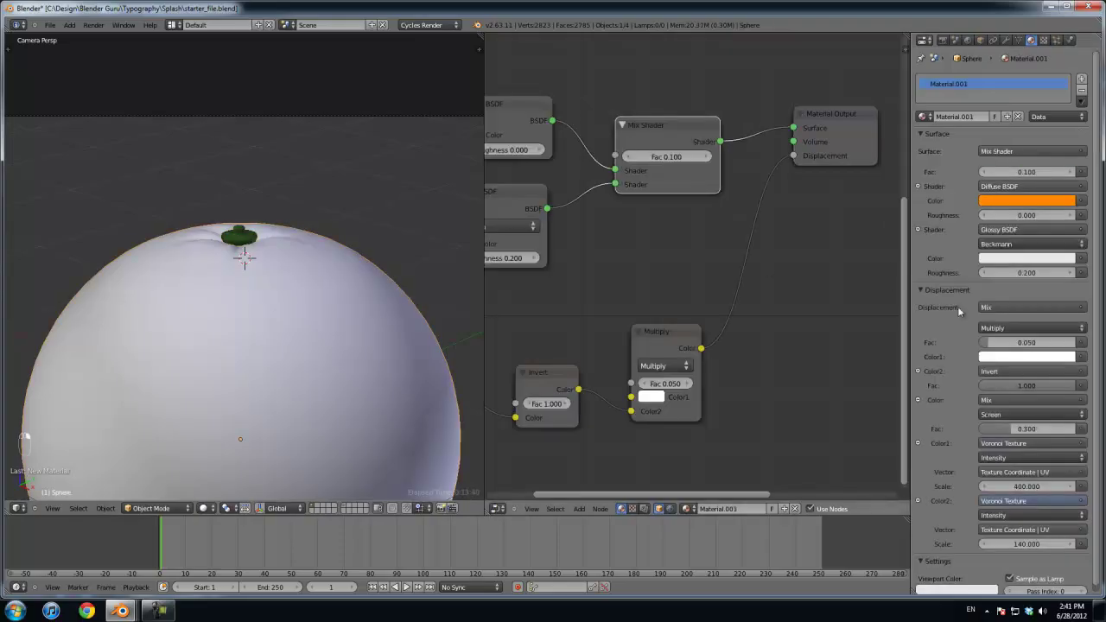
pyautogui.scroll(-1, 1007, 230)
pyautogui.click(942, 584)
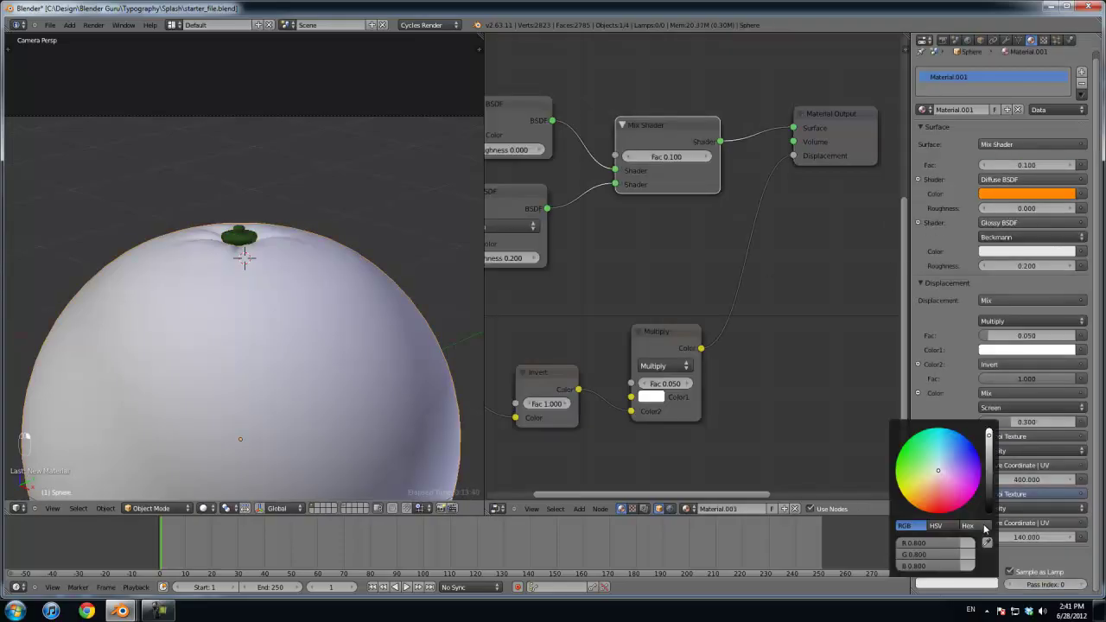
pyautogui.click(989, 549)
pyautogui.click(1069, 194)
pyautogui.press('a')
pyautogui.scroll(-3, 291, 371)
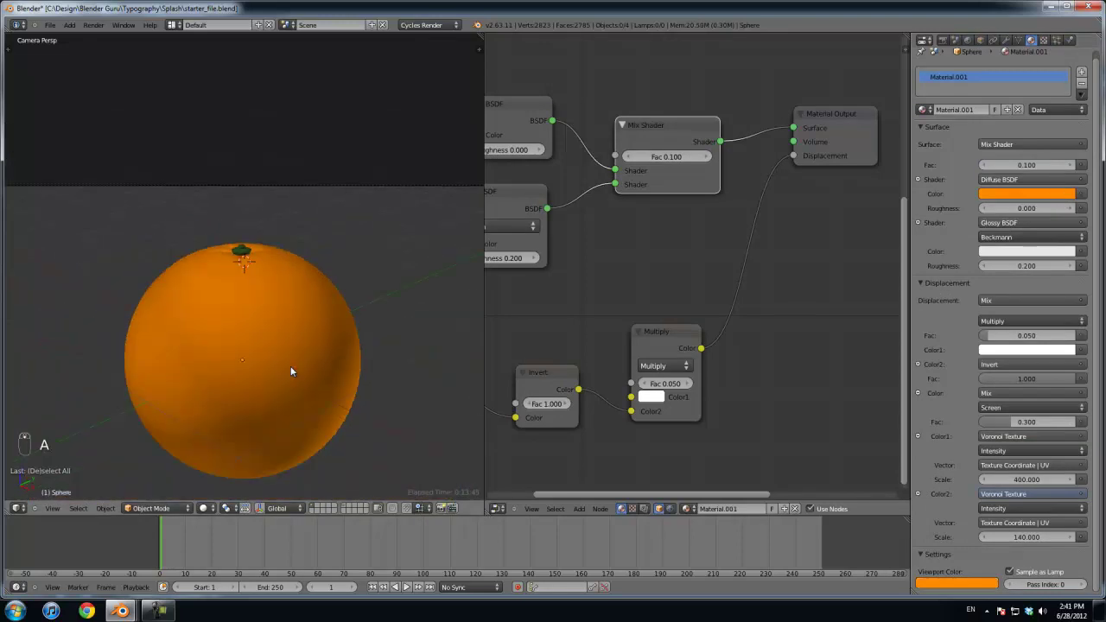
# Step: Check the stem up close, select the orange sphere again and save the file
pyautogui.scroll(4, 288, 350)
pyautogui.rightClick(249, 217)
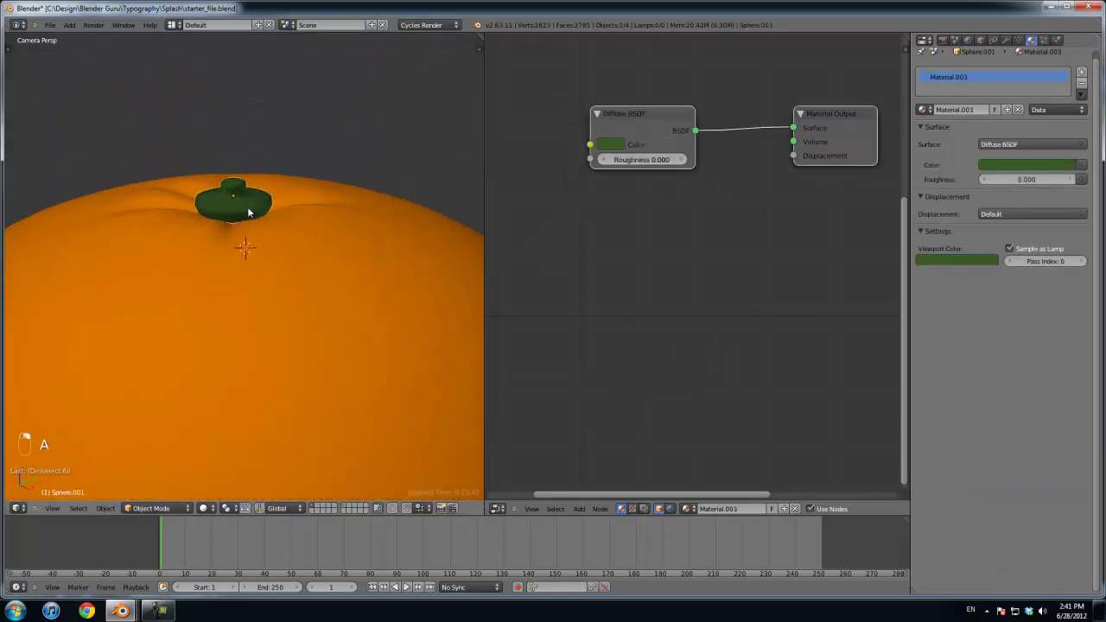
pyautogui.press('a')
pyautogui.scroll(-5, 271, 320)
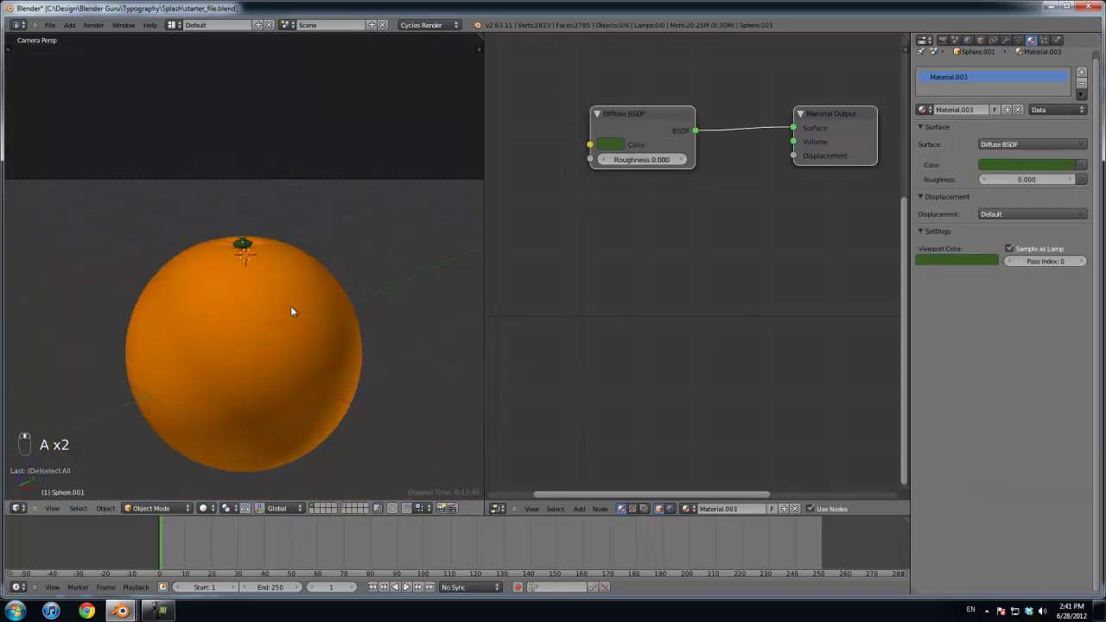
pyautogui.rightClick(294, 293)
pyautogui.hotkey('ctrl', 's')
# Step: Add a Noise Texture node to the orange's material, in the empty space before the Diffuse BSDF node
pyautogui.moveTo(553, 198); pyautogui.dragTo(713, 292, button='middle')
pyautogui.scroll(1, 651, 274)
pyautogui.hotkey('shift', 'a')
pyautogui.moveTo(628, 286)
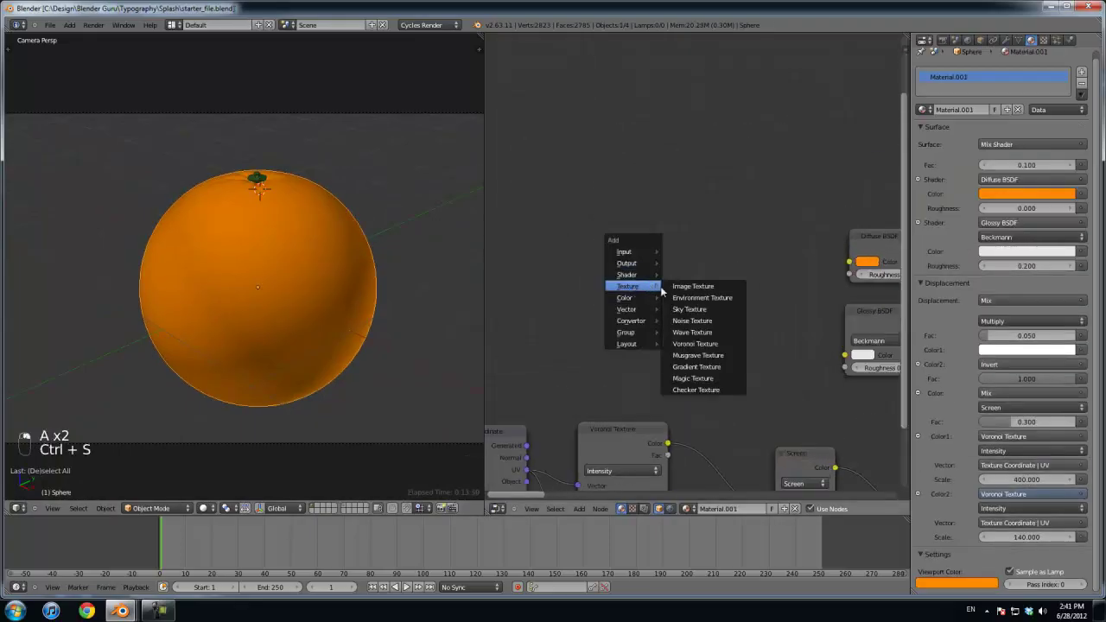
pyautogui.click(692, 321)
pyautogui.click(604, 259)
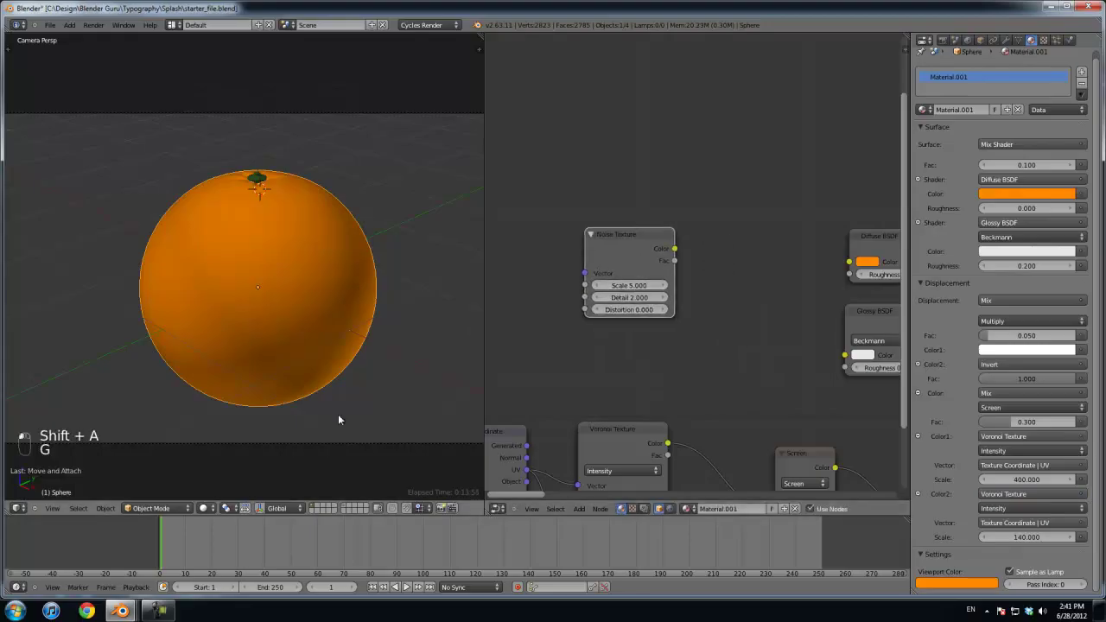
# Step: Switch the camera viewport to rendered shading to preview the orange's peel
pyautogui.click(207, 508)
pyautogui.click(232, 429)
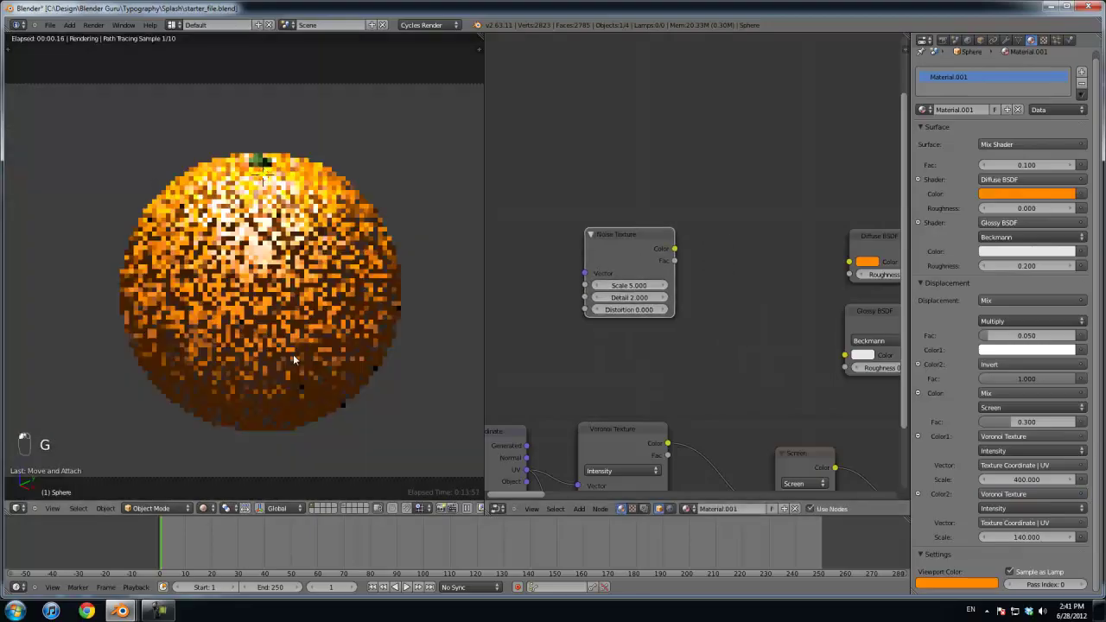
pyautogui.scroll(1, 293, 360)
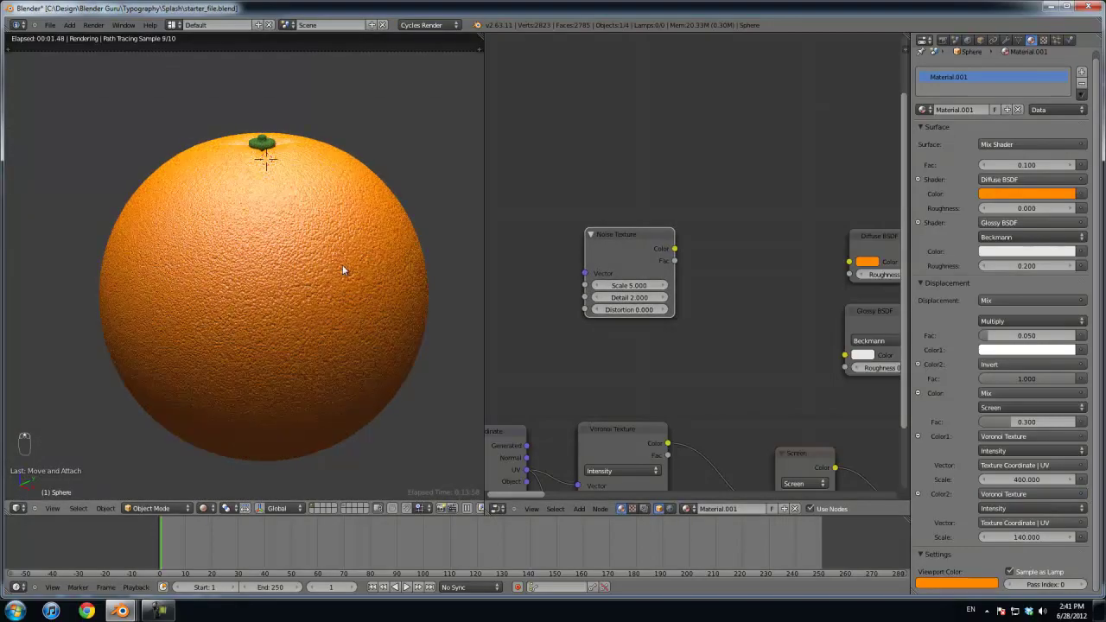
pyautogui.scroll(3, 639, 345)
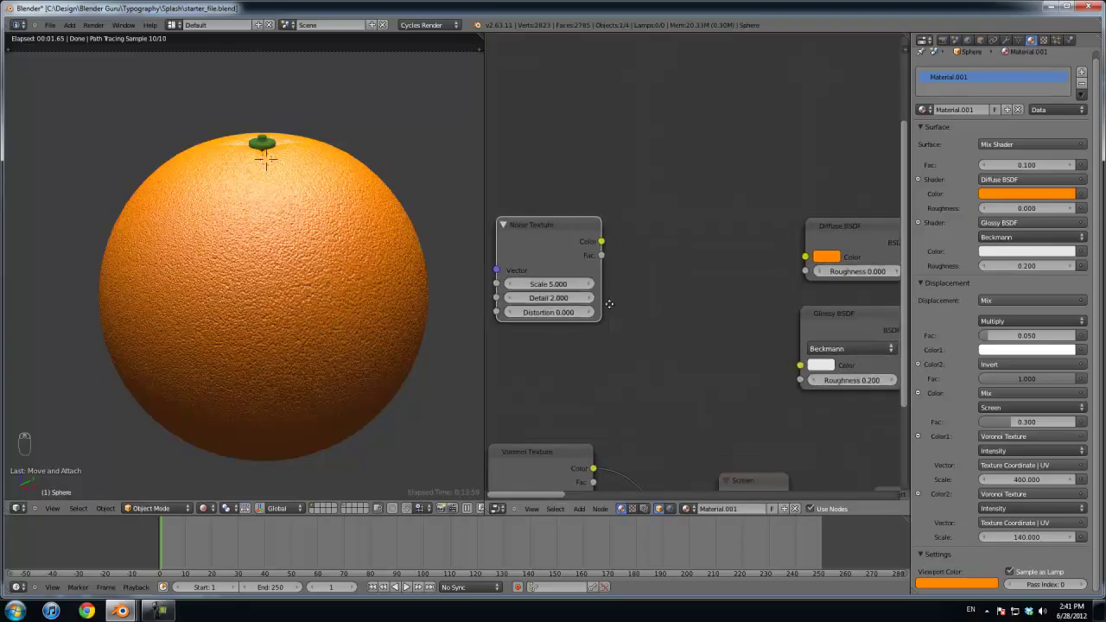
pyautogui.click(570, 295)
pyautogui.press('Escape')
pyautogui.click(573, 296)
pyautogui.press('Escape')
pyautogui.scroll(-3, 673, 316)
# Step: Add a Mix node set to Overlay, linking the noise colour into Color2 and its output into the Diffuse BSDF colour
pyautogui.hotkey('shift', 'a')
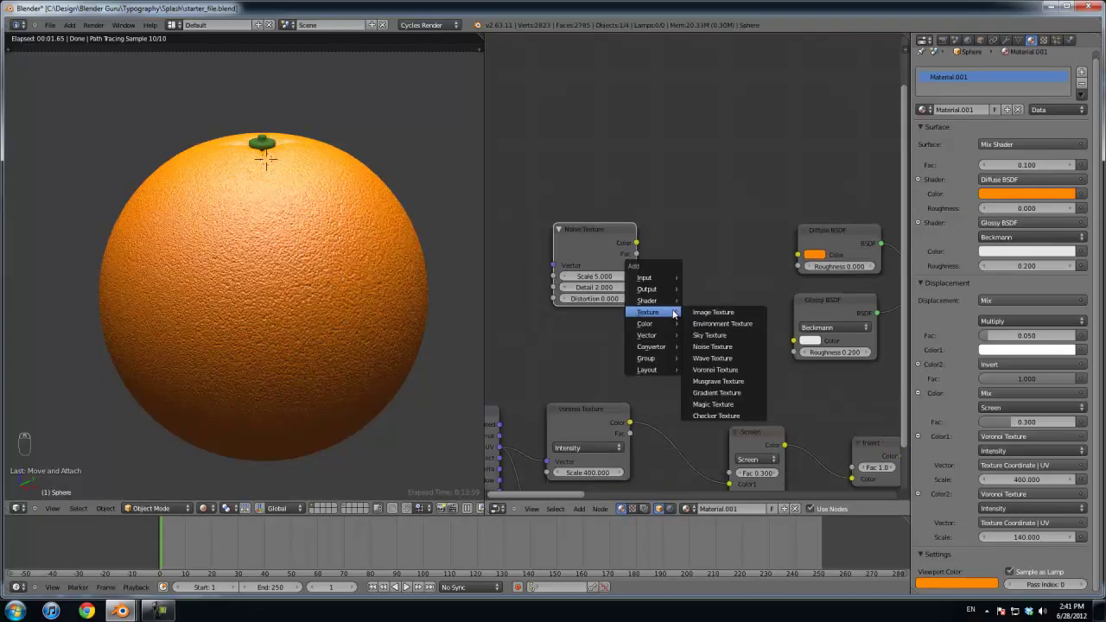
pyautogui.moveTo(658, 325)
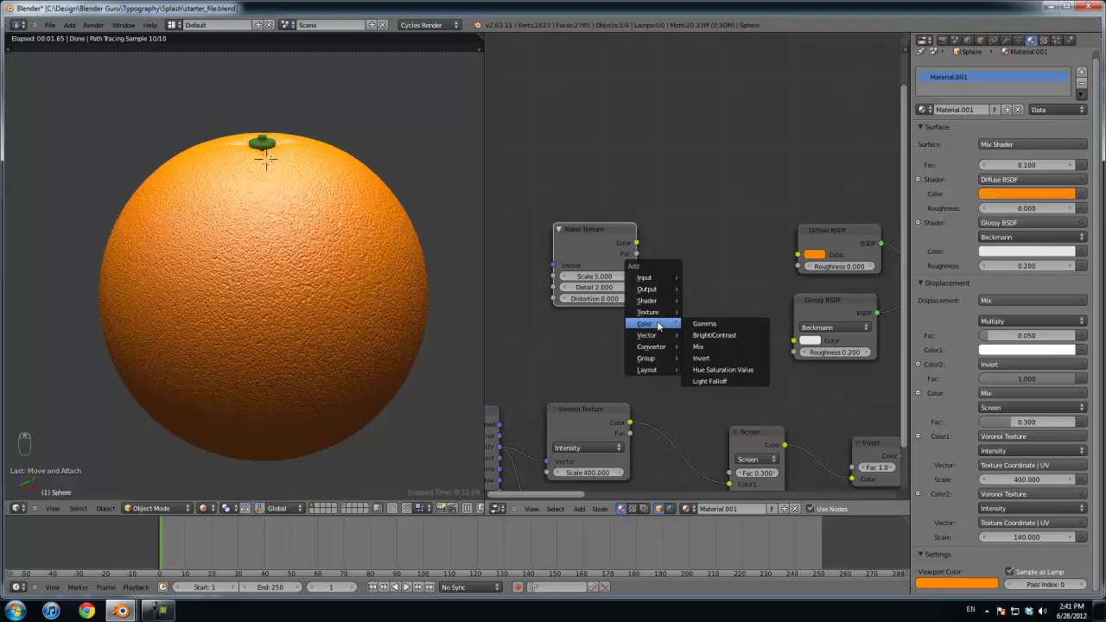
pyautogui.click(698, 347)
pyautogui.press('g')
pyautogui.click(728, 259)
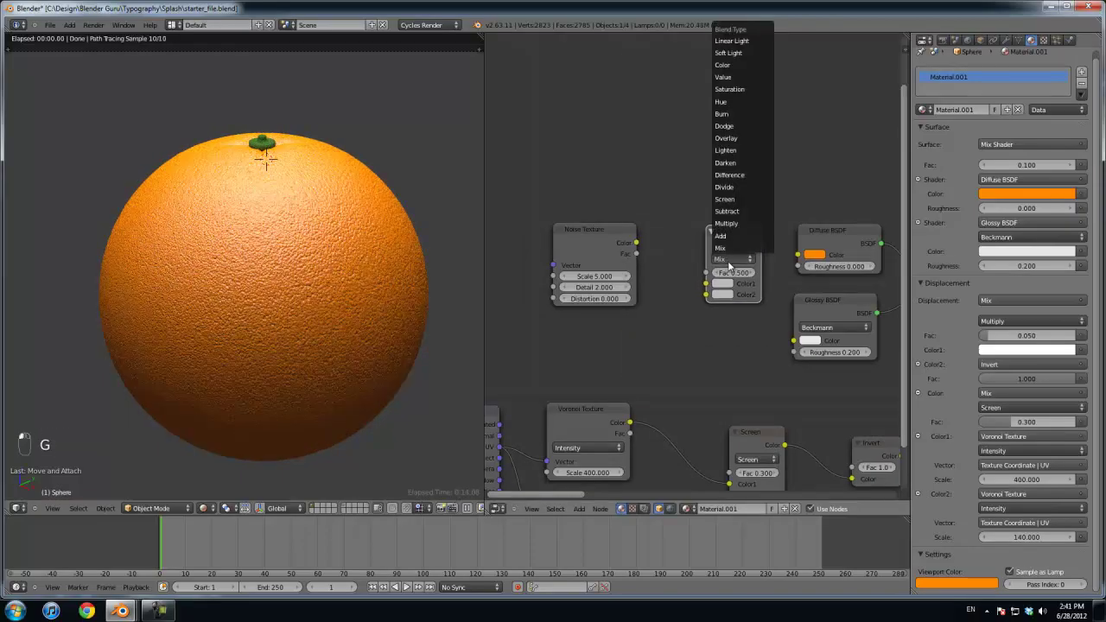
pyautogui.click(741, 139)
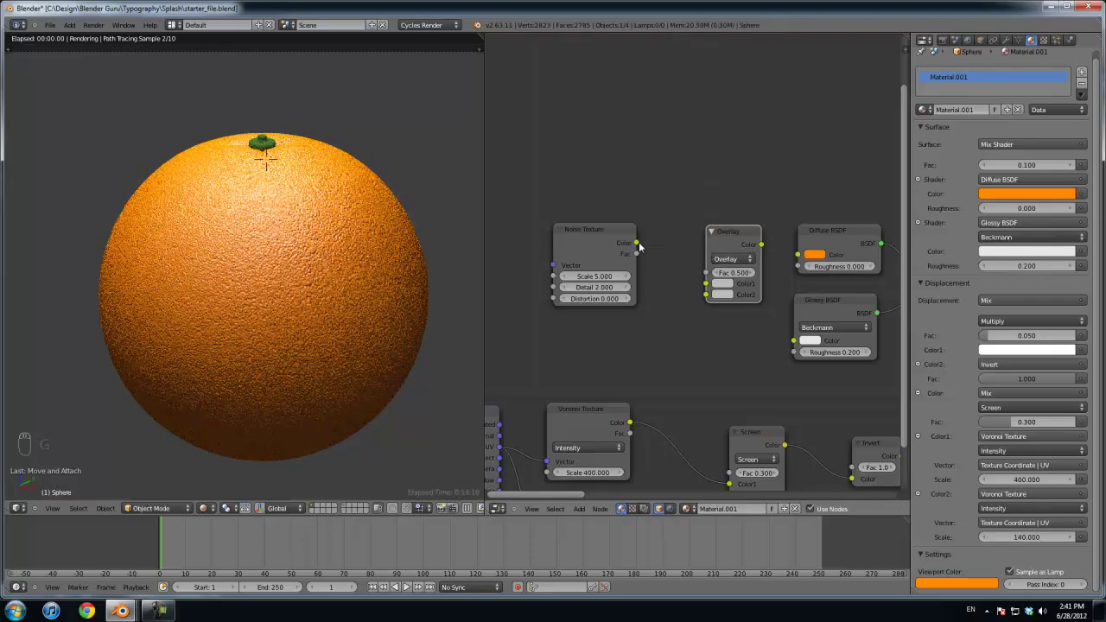
pyautogui.moveTo(637, 244); pyautogui.dragTo(706, 295)
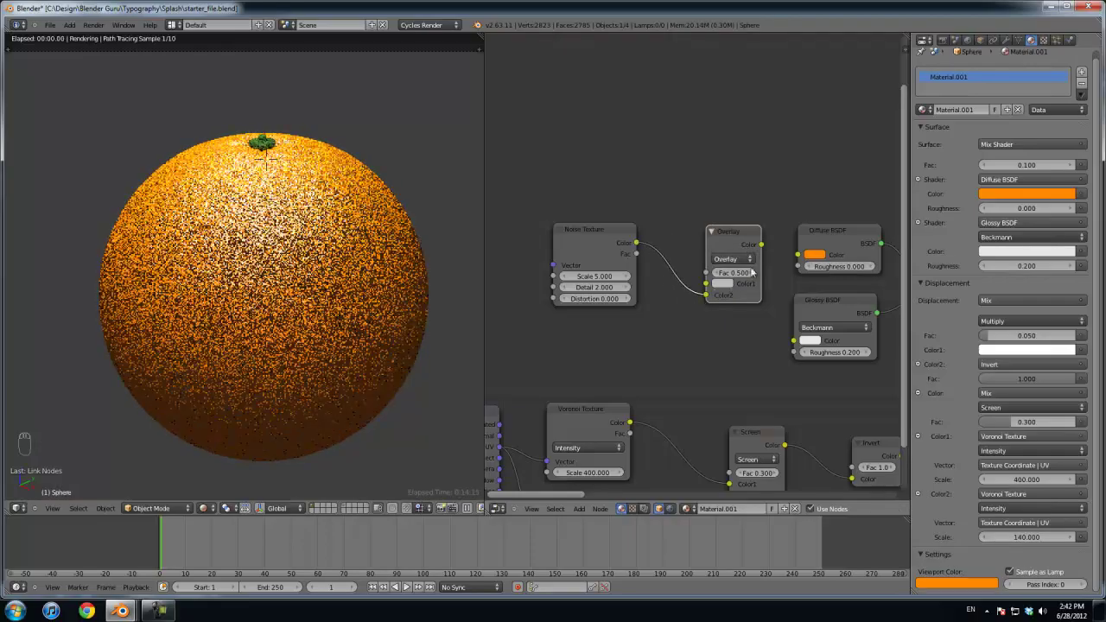
pyautogui.moveTo(761, 244); pyautogui.dragTo(797, 256)
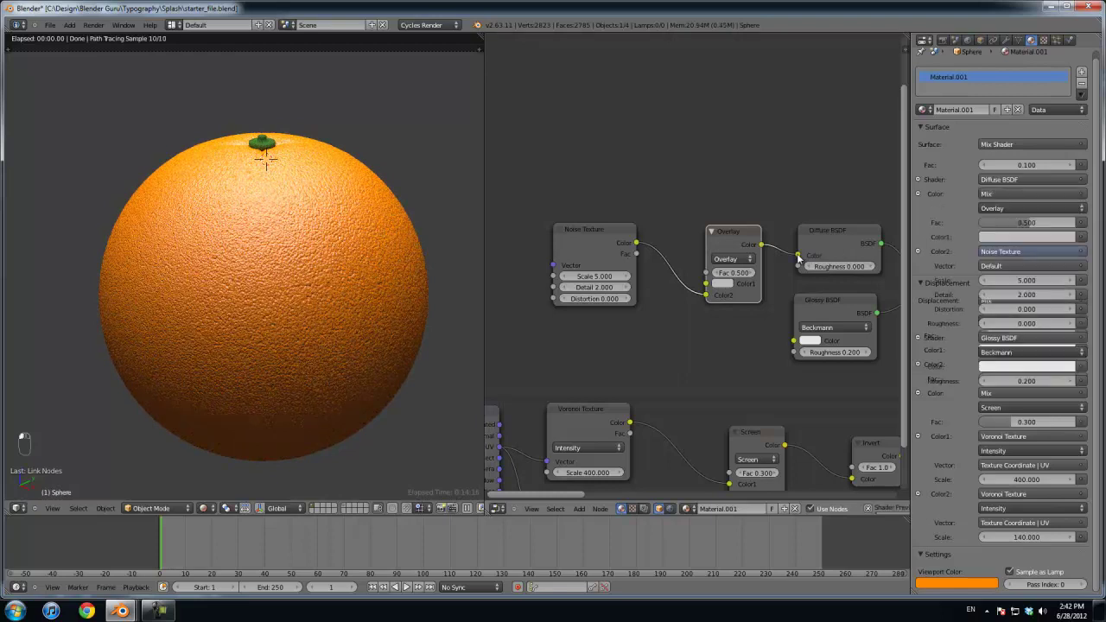
# Step: Set the Overlay node's Color1 to a saturated orange at full brightness
pyautogui.click(728, 286)
pyautogui.moveTo(758, 192); pyautogui.dragTo(750, 209)
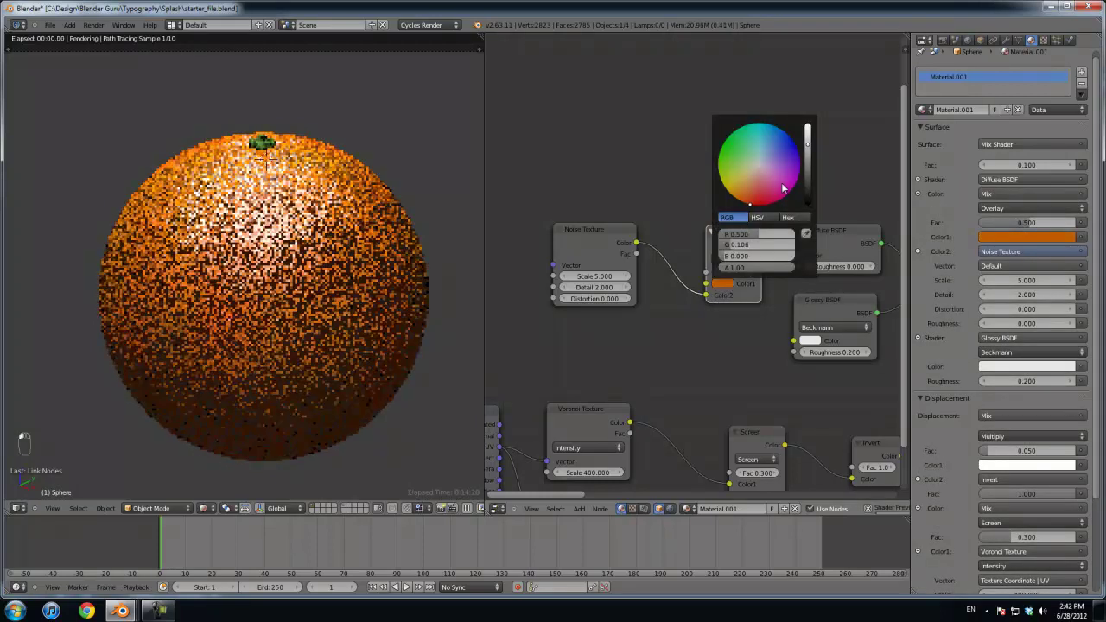
pyautogui.moveTo(812, 154); pyautogui.dragTo(810, 126)
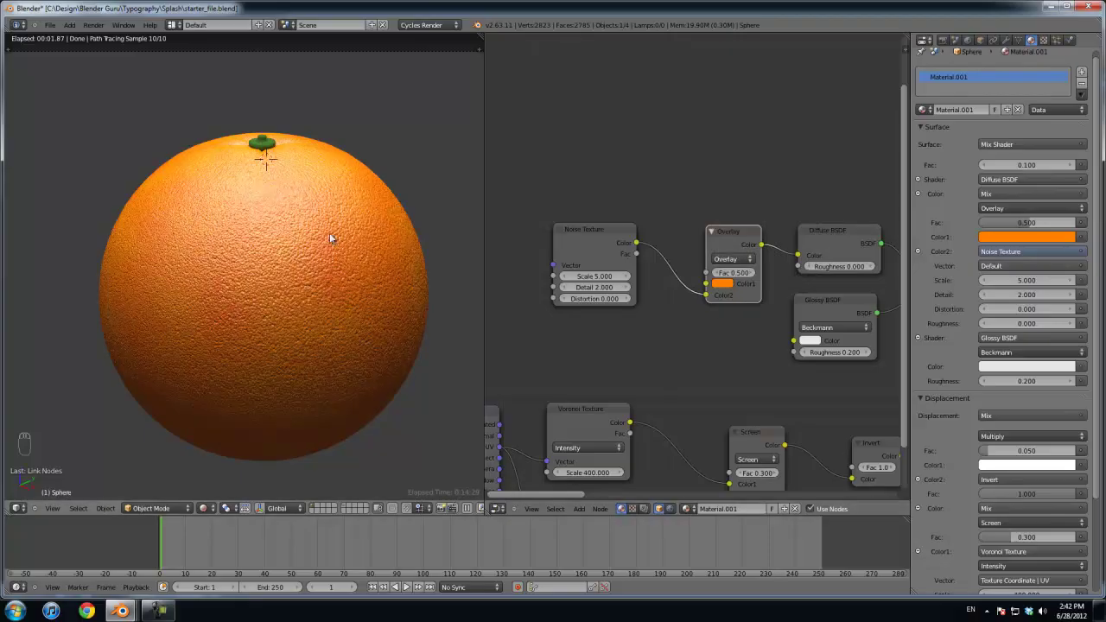
# Step: Try lower factors on the Overlay node and set its factor to 0.300
pyautogui.click(719, 272)
pyautogui.click(718, 272)
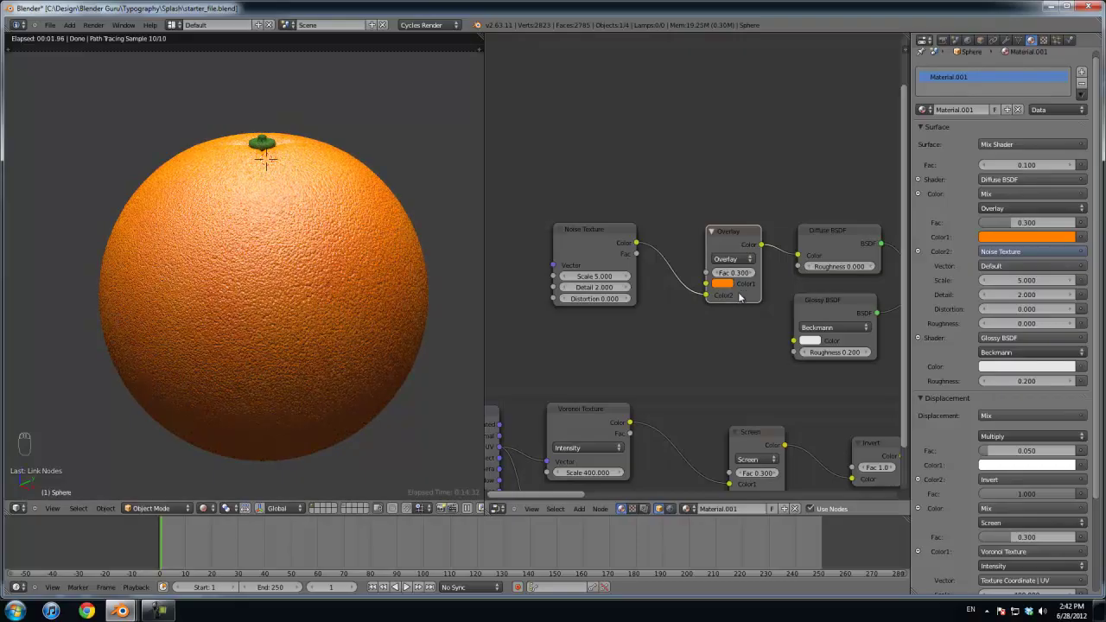
pyautogui.click(718, 272)
pyautogui.click(719, 272)
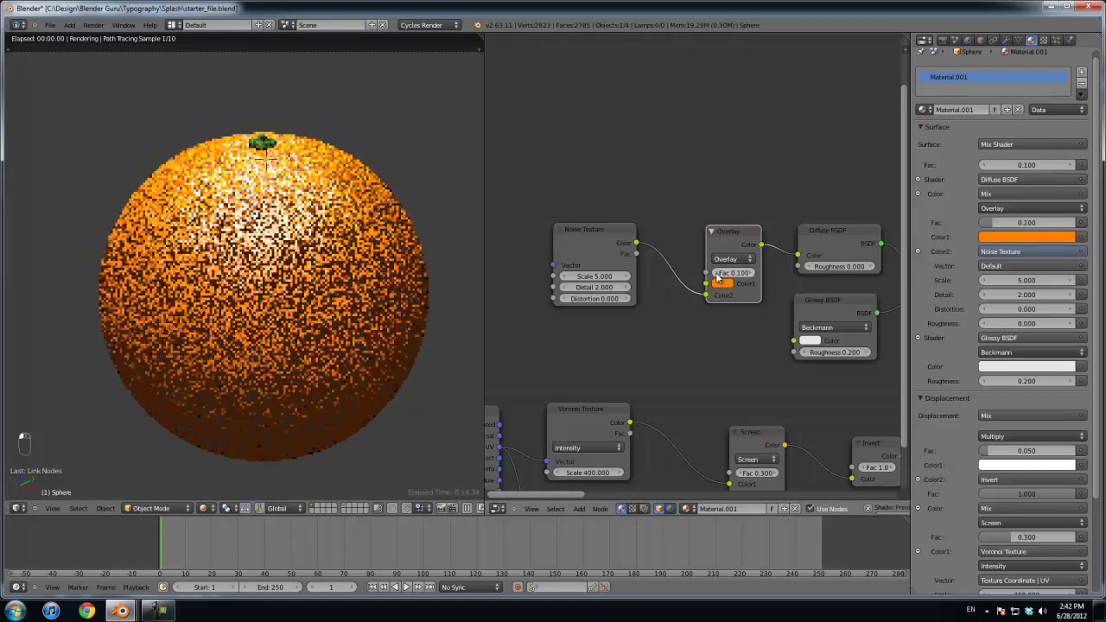
pyautogui.click(751, 272)
pyautogui.click(750, 272)
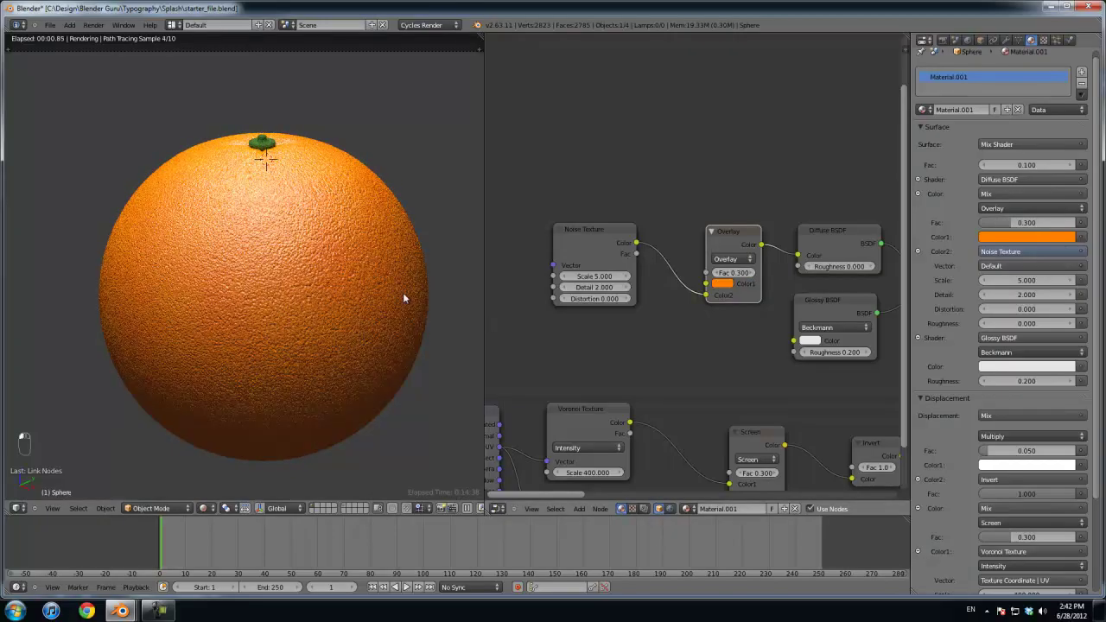
# Step: Shift the Overlay node's Color1 to a yellower orange with RGB 1.000, 0.280, 0.000 and check the render
pyautogui.press('KP_0')
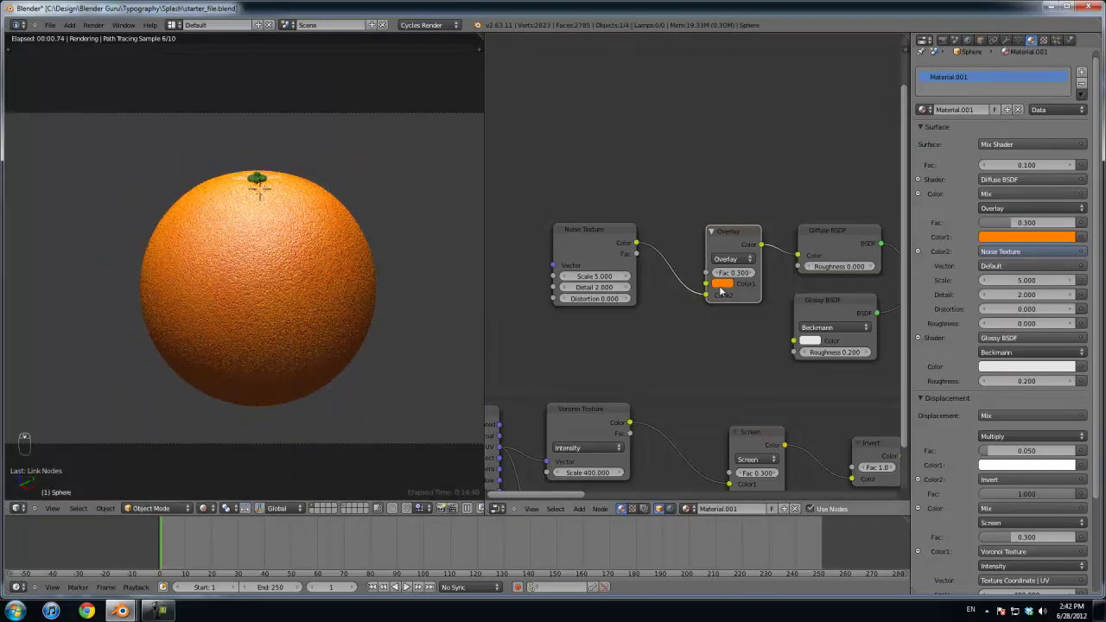
pyautogui.click(723, 283)
pyautogui.click(749, 204)
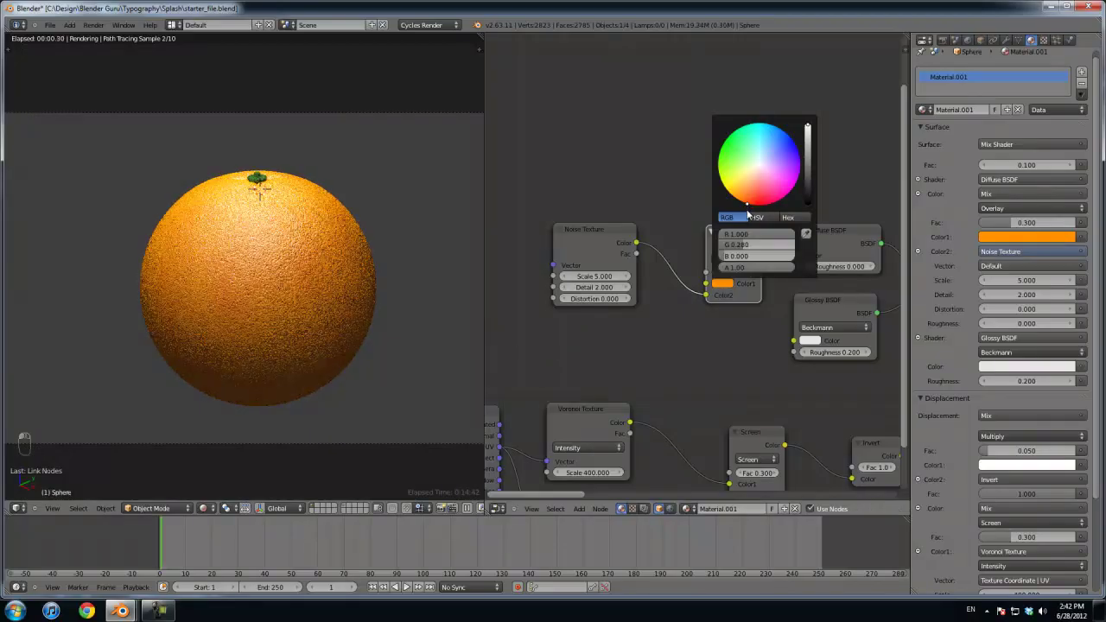
pyautogui.scroll(2, 421, 374)
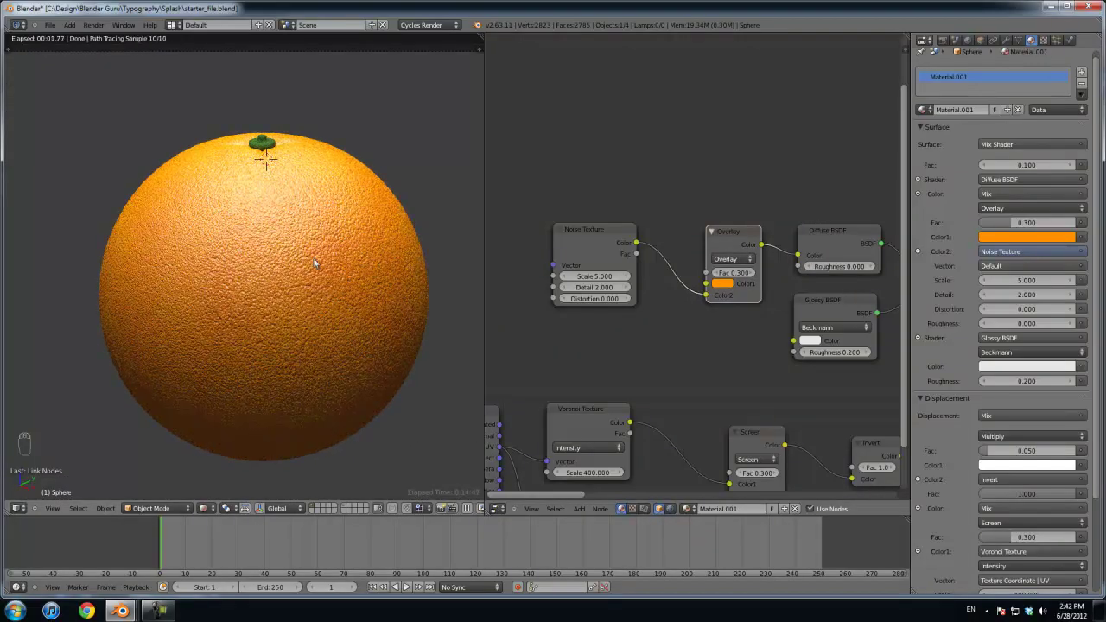
# Step: Add a Displace modifier with a new texture to the orange, return the viewport to solid shading and save the file
pyautogui.click(1005, 39)
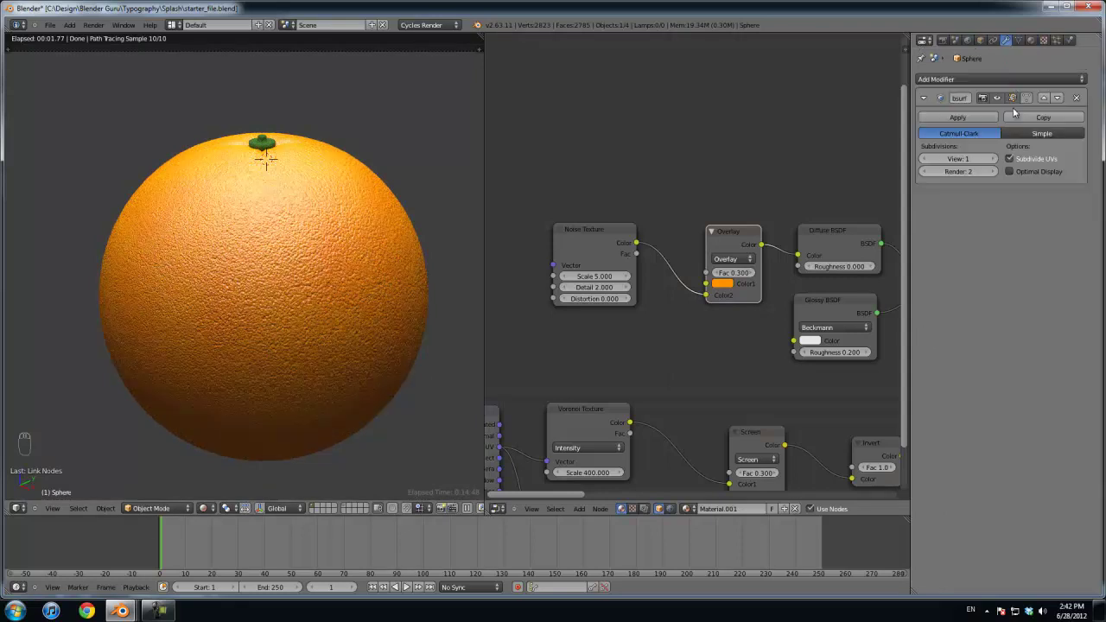
pyautogui.click(998, 79)
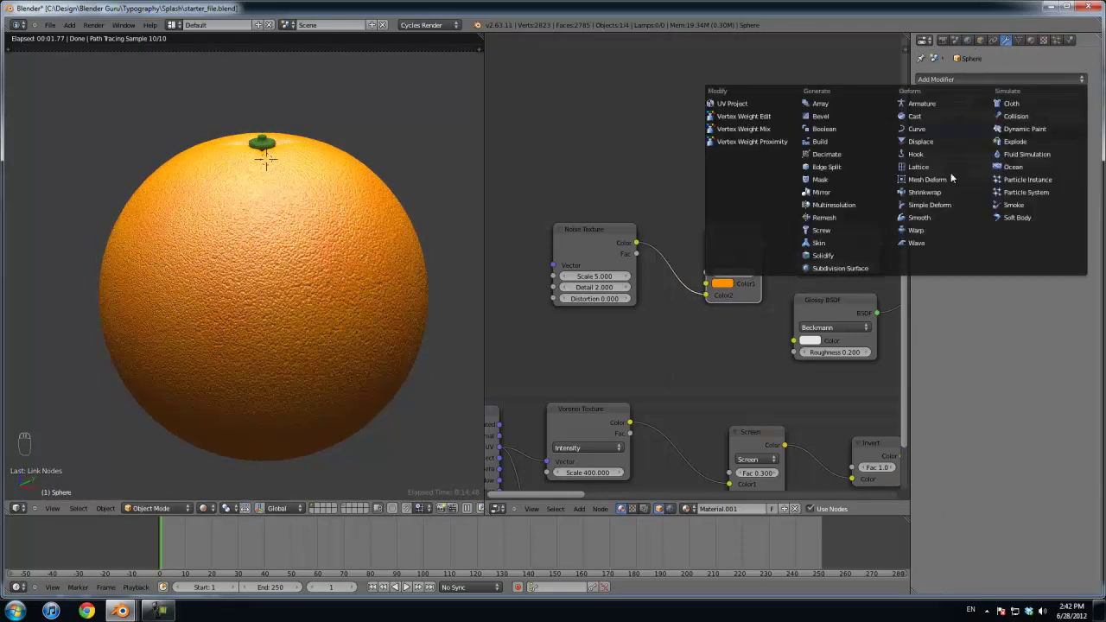
pyautogui.click(920, 141)
pyautogui.click(211, 507)
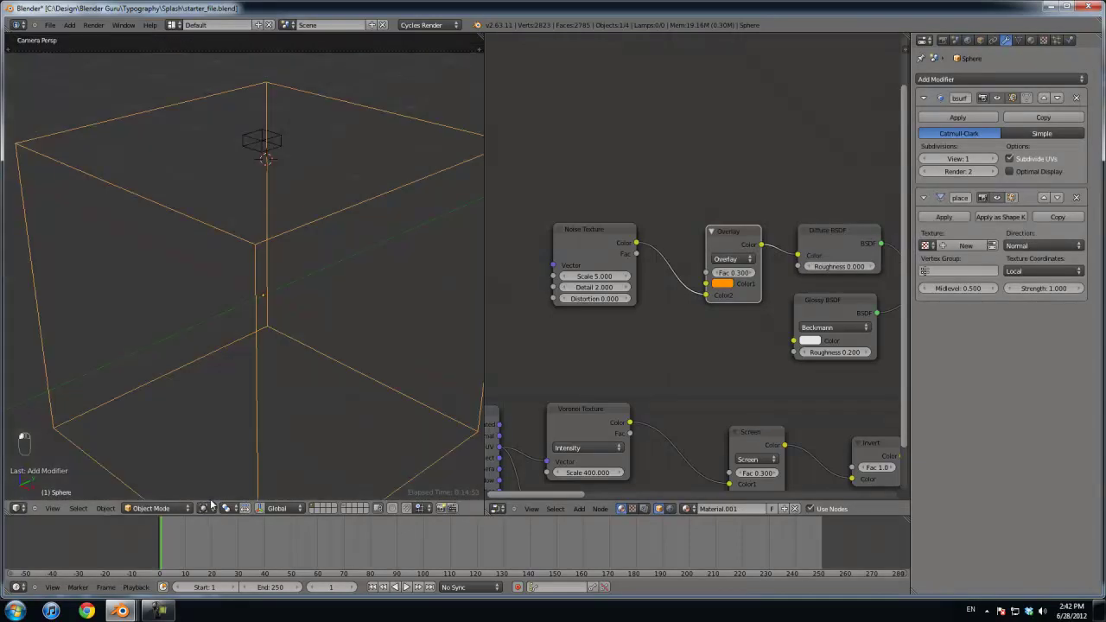
pyautogui.click(211, 507)
pyautogui.click(226, 429)
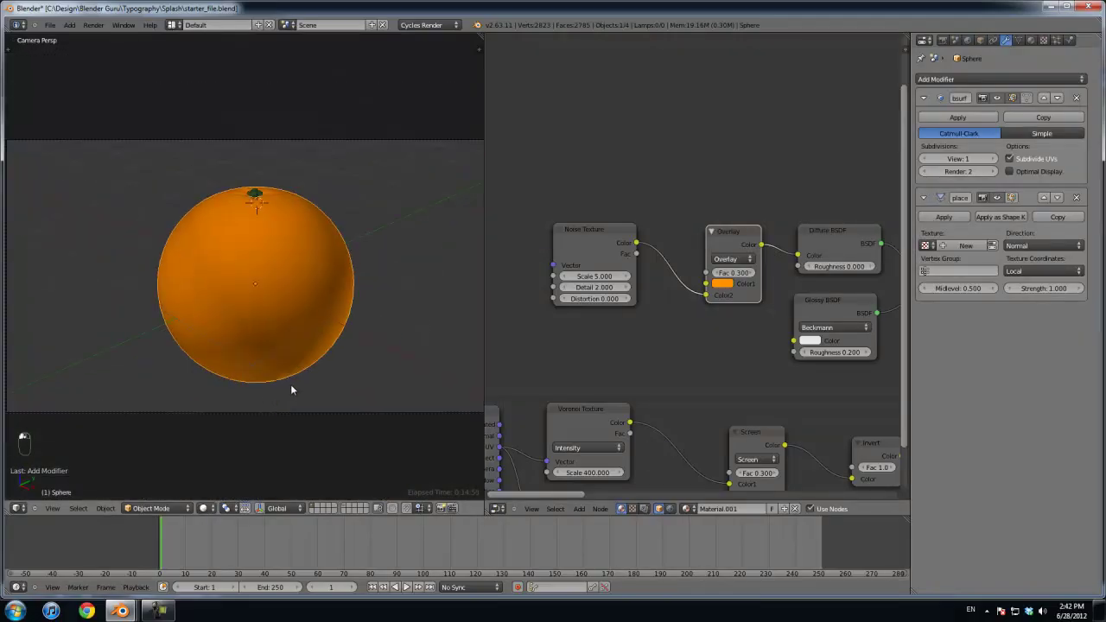
pyautogui.click(965, 246)
pyautogui.hotkey('ctrl', 's')
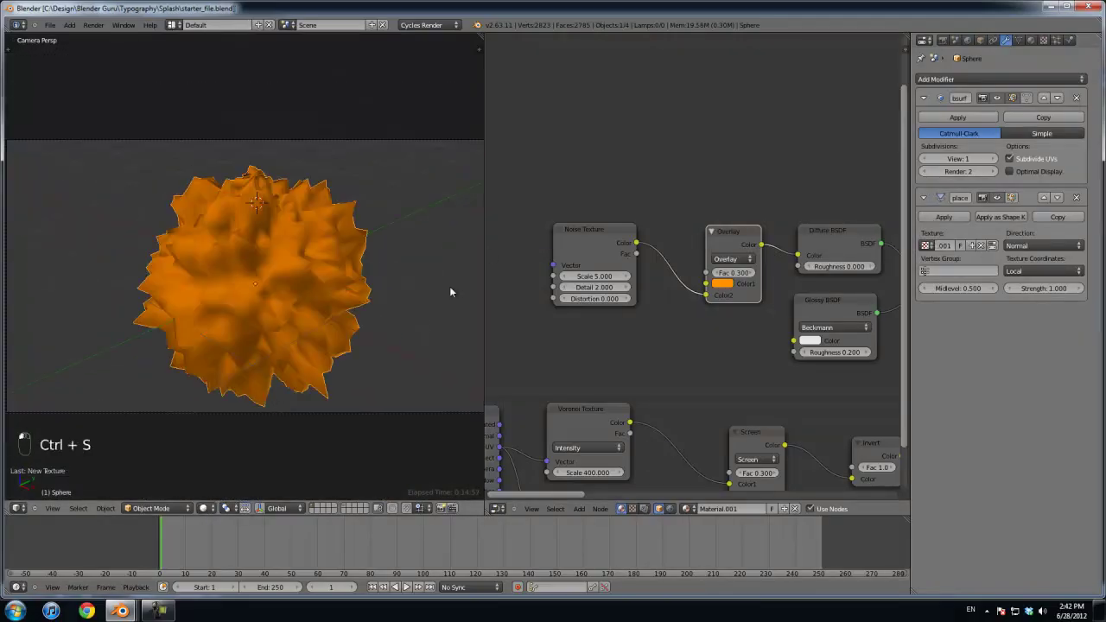
# Step: Lower the Displace modifier's strength, raise the subdivision view level by one and save the file
pyautogui.click(340, 288)
pyautogui.moveTo(1041, 288); pyautogui.dragTo(990, 293)
pyautogui.click(992, 159)
pyautogui.hotkey('ctrl', 's')
# Step: Switch to the orange's Displace modifier texture and raise its Clouds size to 0.75
pyautogui.click(1042, 40)
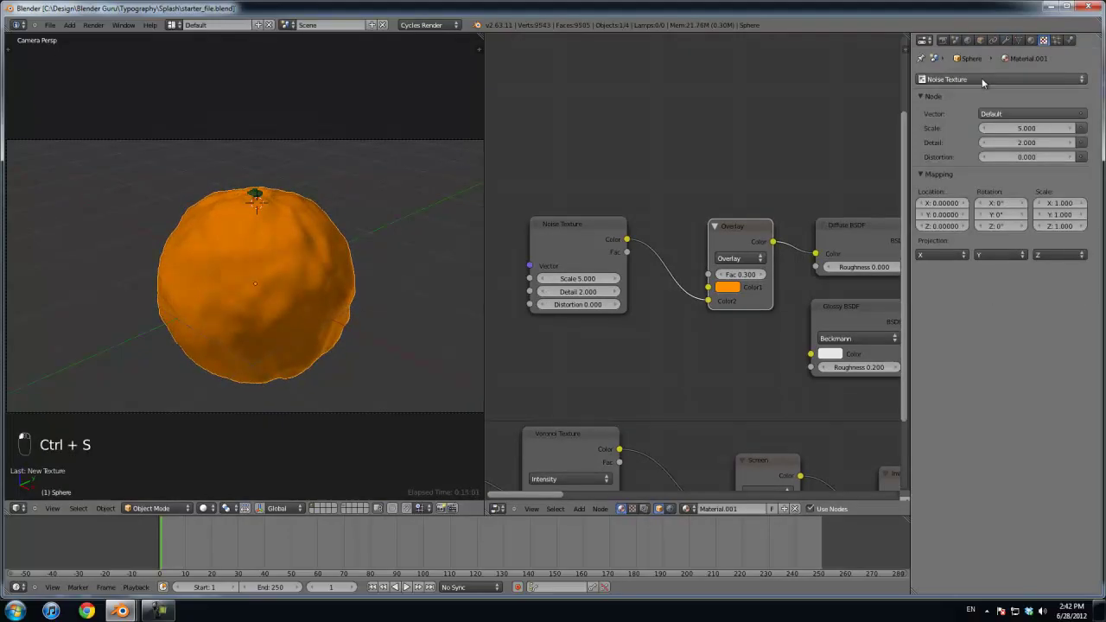
pyautogui.click(951, 79)
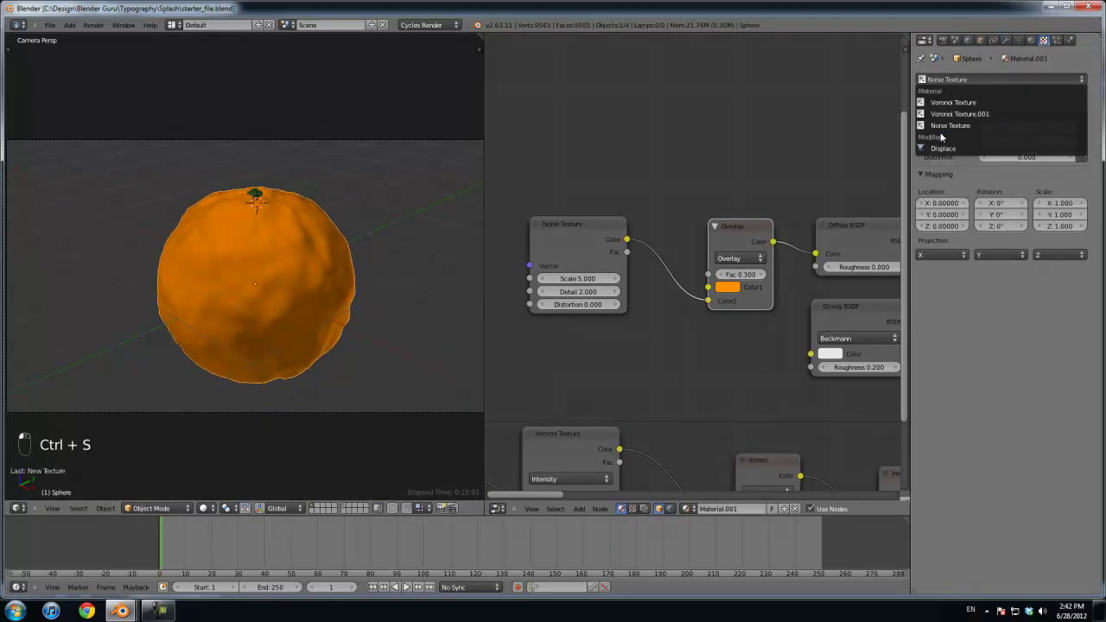
pyautogui.click(993, 79)
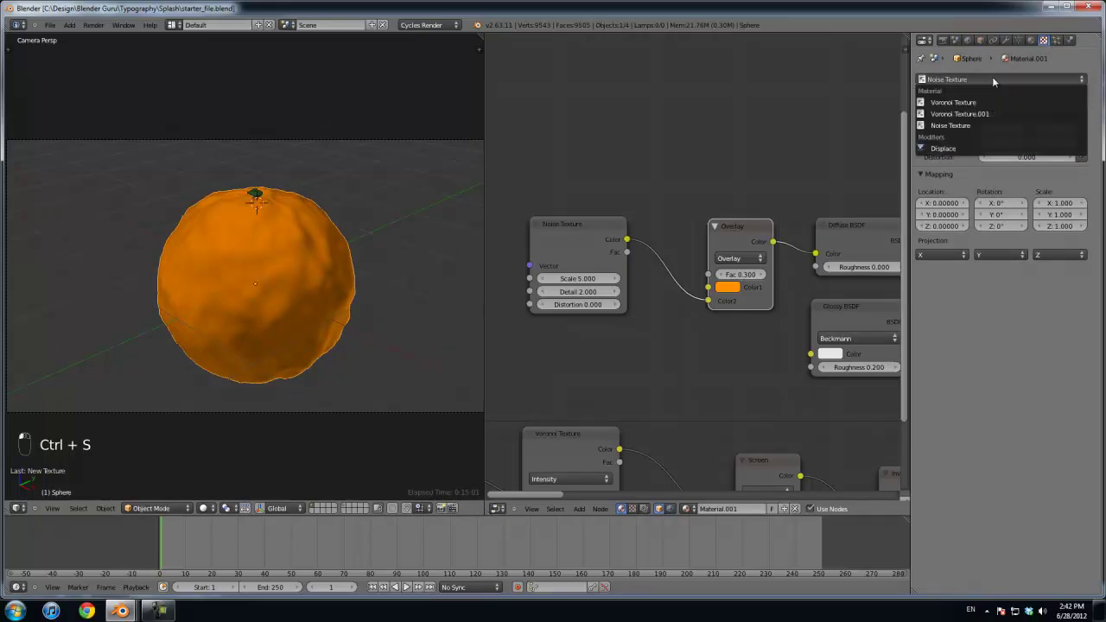
pyautogui.click(947, 149)
pyautogui.click(994, 207)
pyautogui.click(993, 208)
pyautogui.click(993, 207)
pyautogui.click(991, 208)
pyautogui.click(991, 208)
pyautogui.scroll(2, 340, 308)
pyautogui.scroll(-2, 343, 309)
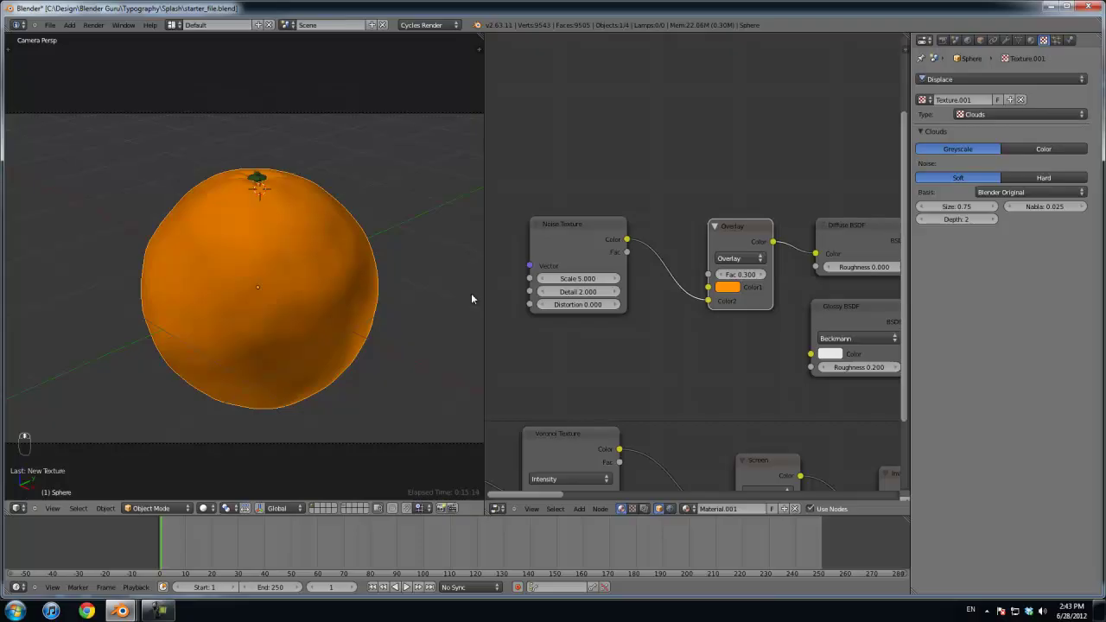
# Step: Try a Clouds size of 0.95 with a depth of 3 and preview the orange in rendered shading
pyautogui.click(993, 207)
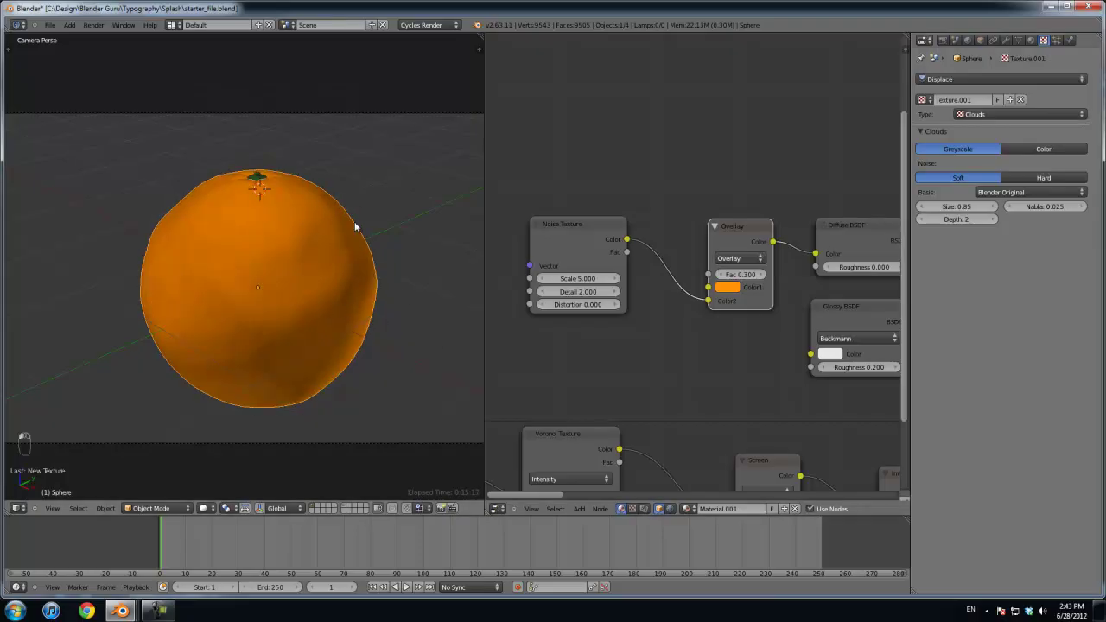
pyautogui.click(991, 207)
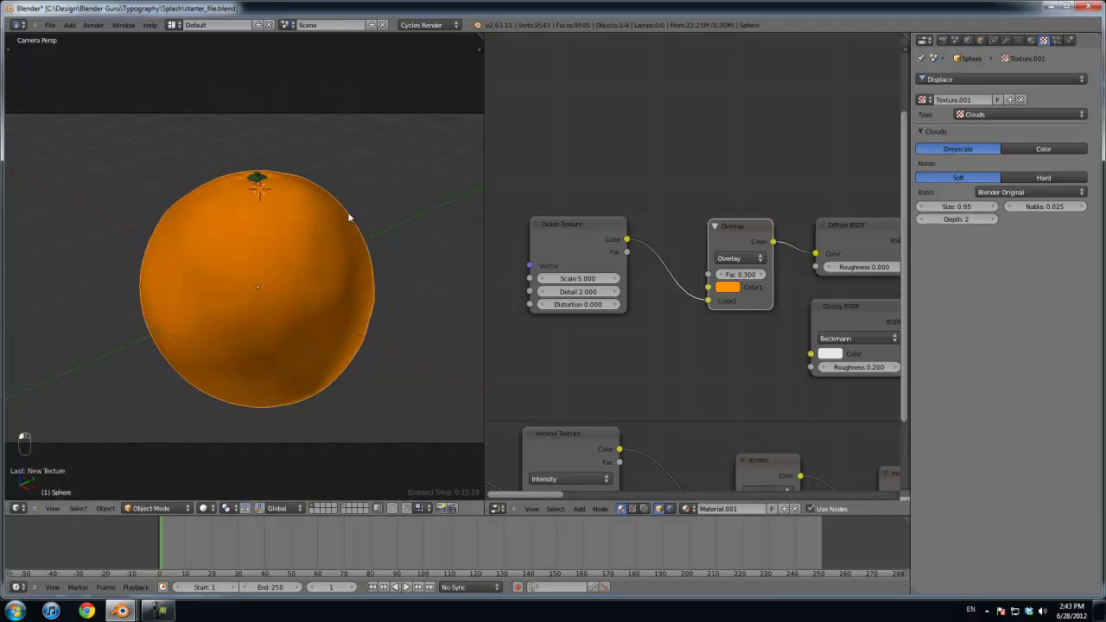
pyautogui.press('a')
pyautogui.hotkey('ctrl', 's')
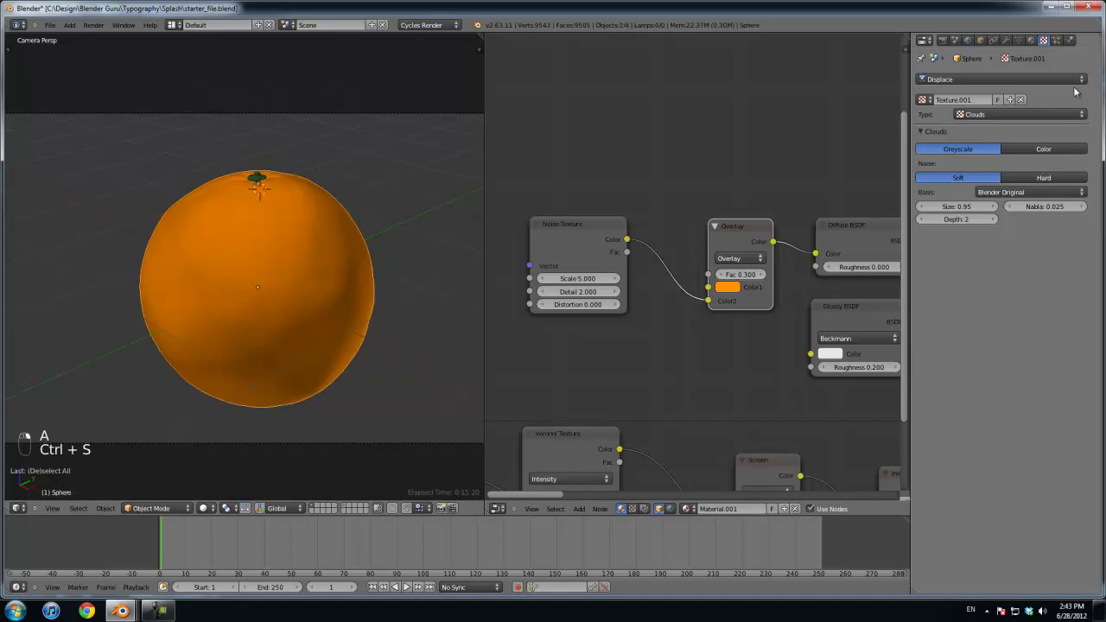
pyautogui.hotkey('ctrl', 's')
pyautogui.press('a')
pyautogui.hotkey('ctrl', 's')
pyautogui.click(206, 508)
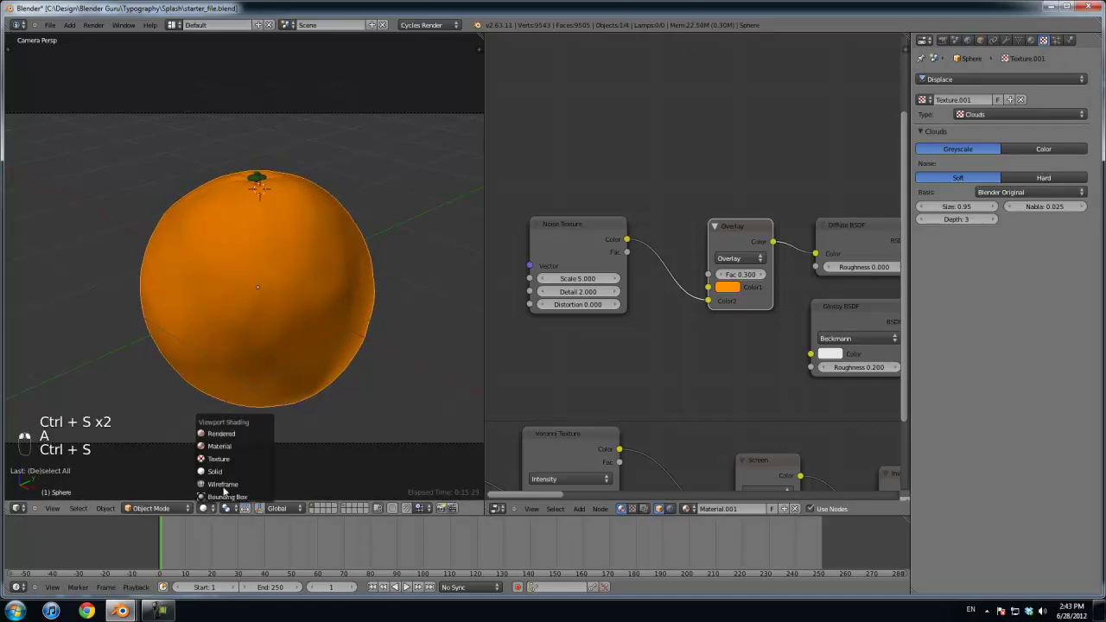
pyautogui.click(229, 432)
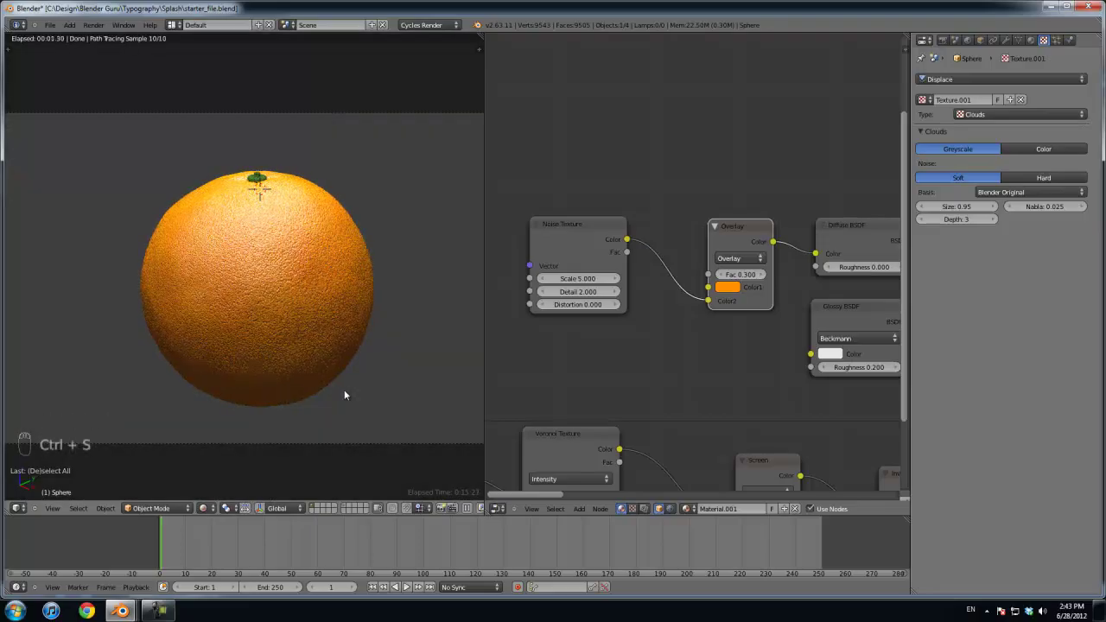
# Step: Set the Clouds size back to 0.75 and save the file
pyautogui.click(929, 207)
pyautogui.click(930, 207)
pyautogui.hotkey('ctrl', 's')
pyautogui.scroll(-2, 443, 268)
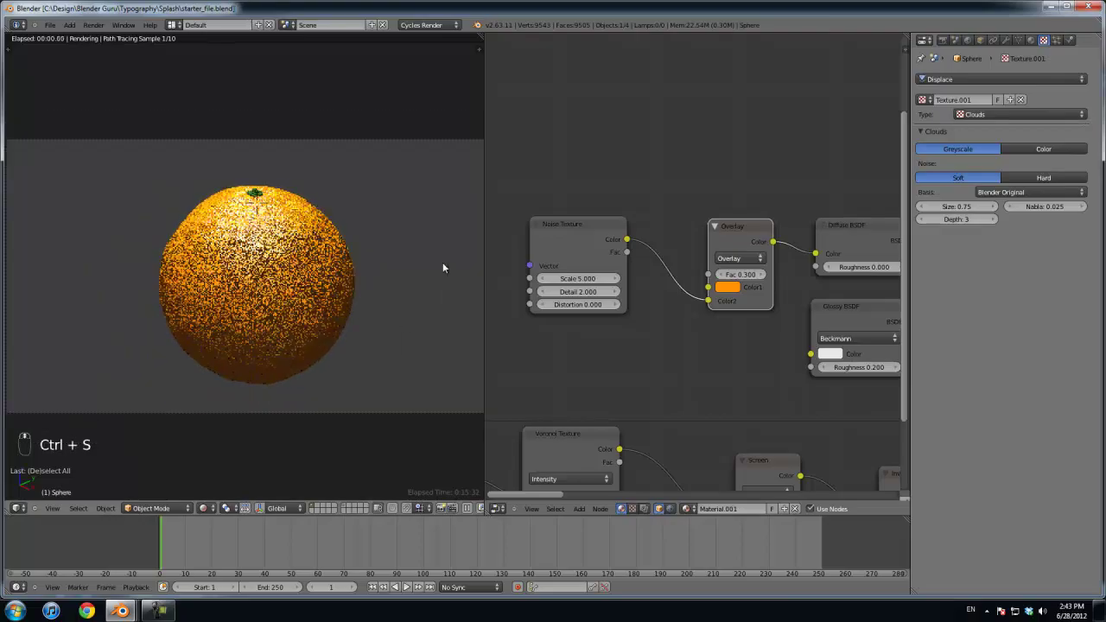
pyautogui.hotkey('ctrl', 's')
# Step: Return the viewport to solid shading, display the layer with the finished fruits and select the sliced lemon
pyautogui.click(213, 512)
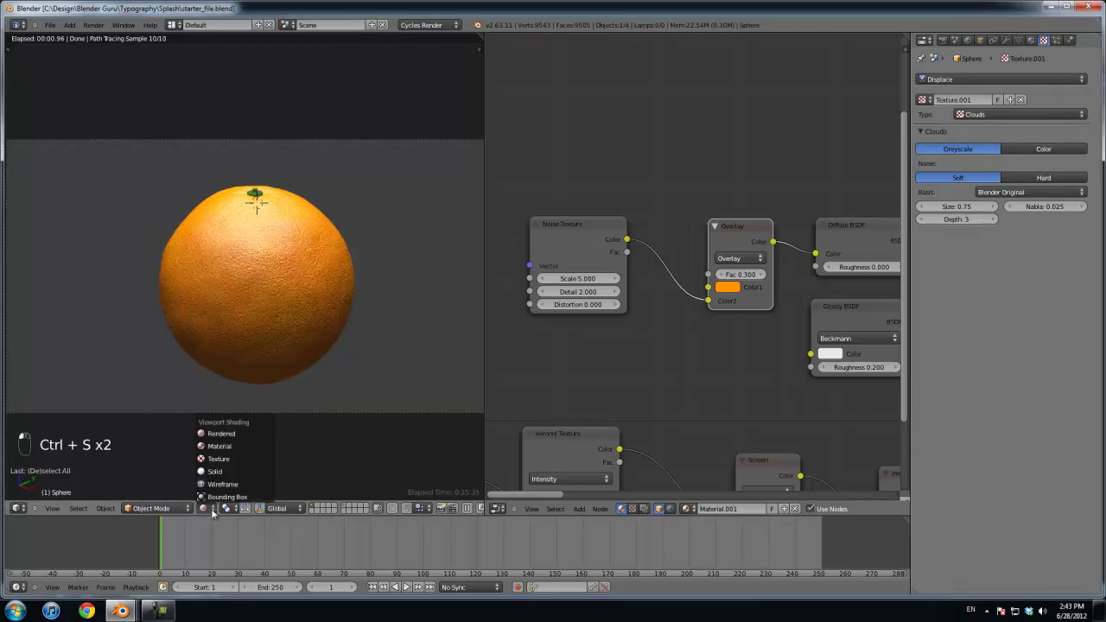
pyautogui.click(226, 474)
pyautogui.moveTo(266, 344); pyautogui.dragTo(318, 325, button='middle')
pyautogui.scroll(-4, 317, 326)
pyautogui.scroll(-5, 313, 351)
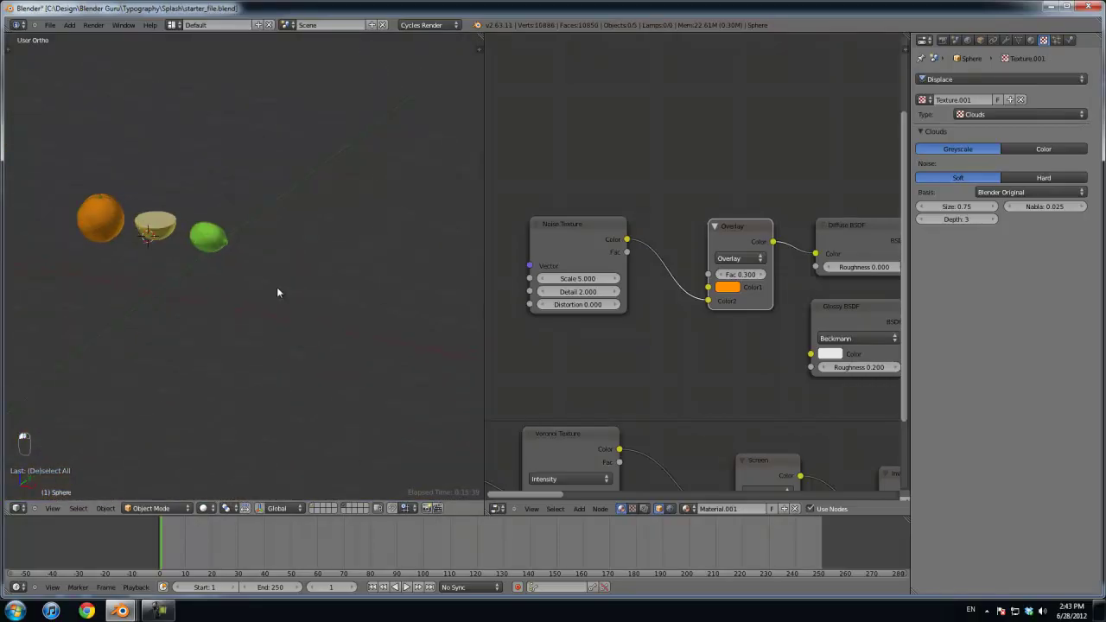
pyautogui.press('Home')
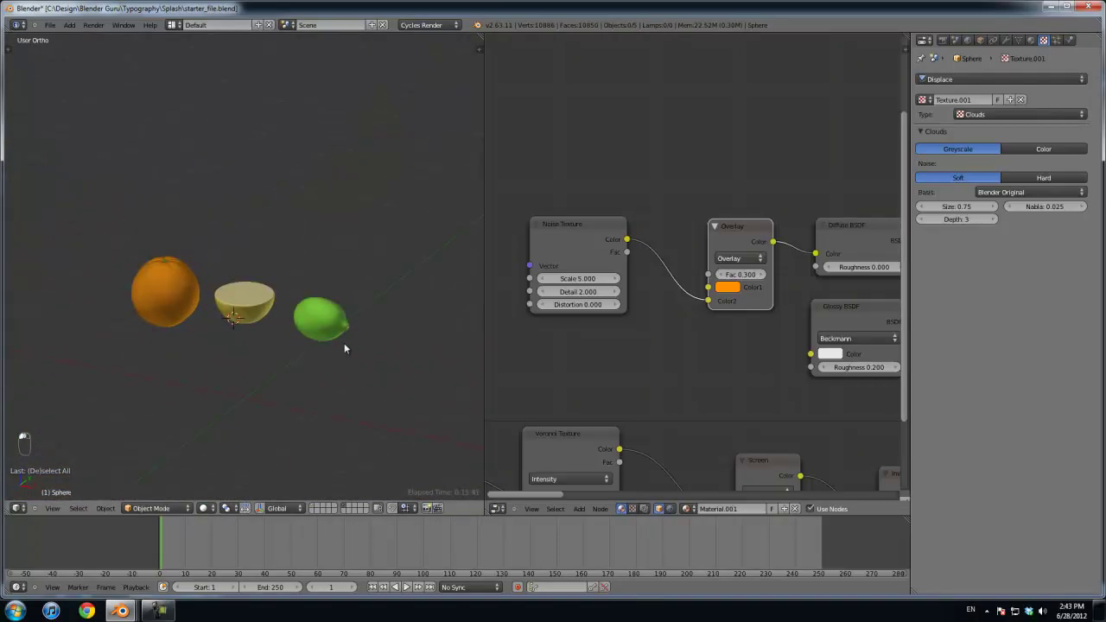
pyautogui.rightClick(331, 337)
pyautogui.scroll(4, 354, 363)
pyautogui.rightClick(250, 368)
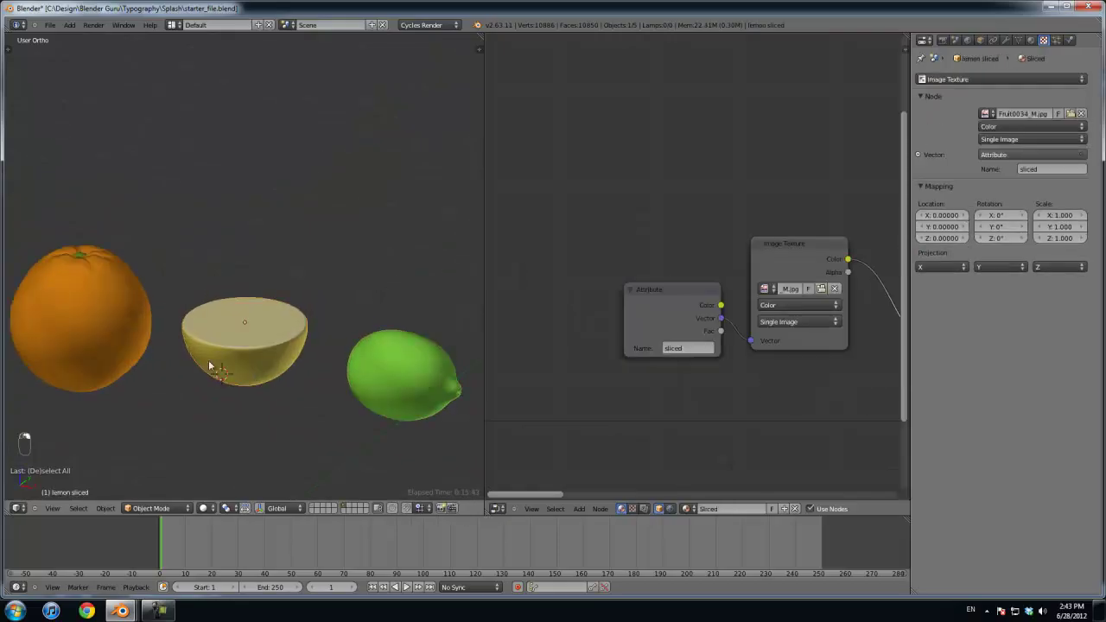
# Step: Display the Fruit0034_M.jpg slice image in the UV/Image Editor with the sliced lemon's full UV layout, then leave Edit Mode
pyautogui.press('Tab')
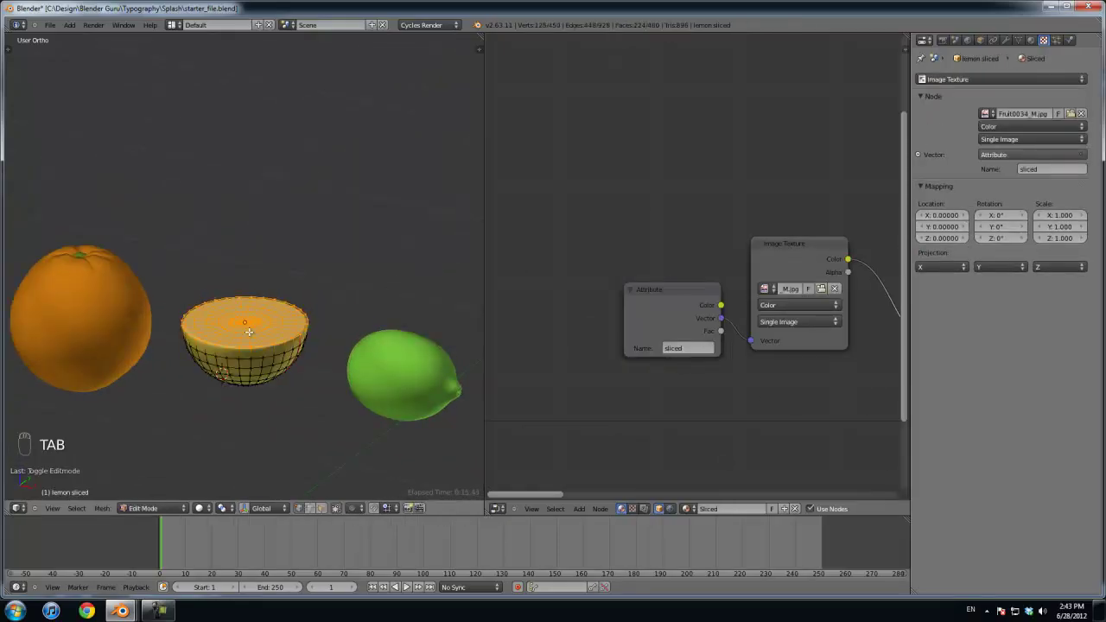
pyautogui.scroll(3, 247, 346)
pyautogui.click(498, 508)
pyautogui.click(532, 433)
pyautogui.scroll(-3, 696, 376)
pyautogui.press('a')
pyautogui.press('a')
pyautogui.press('a')
pyautogui.click(627, 508)
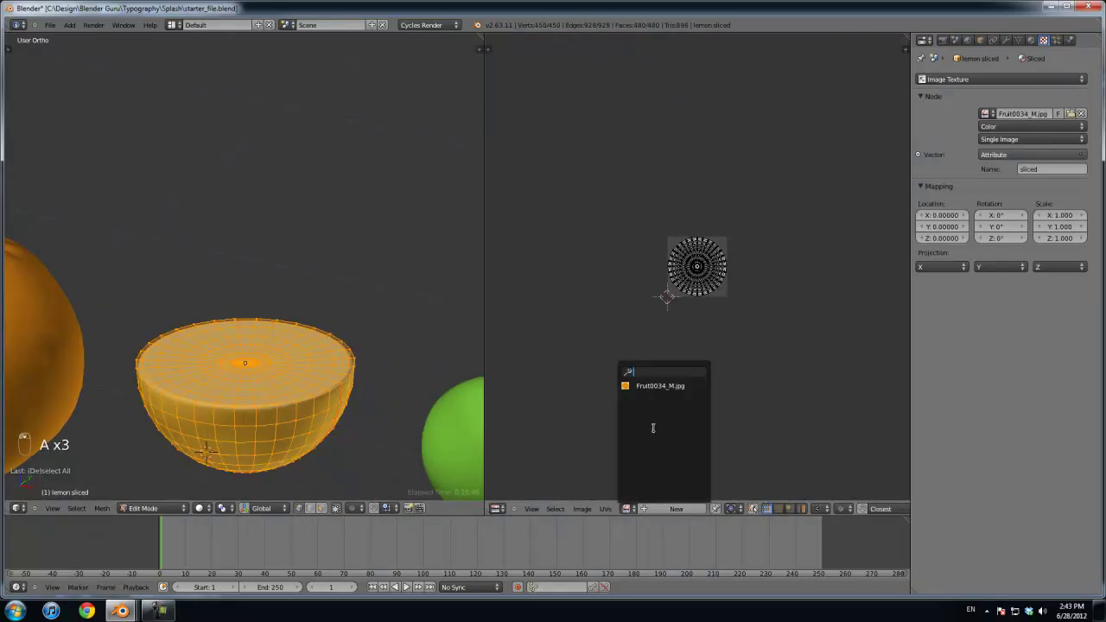
pyautogui.click(656, 389)
pyautogui.scroll(-2, 682, 352)
pyautogui.press('Tab')
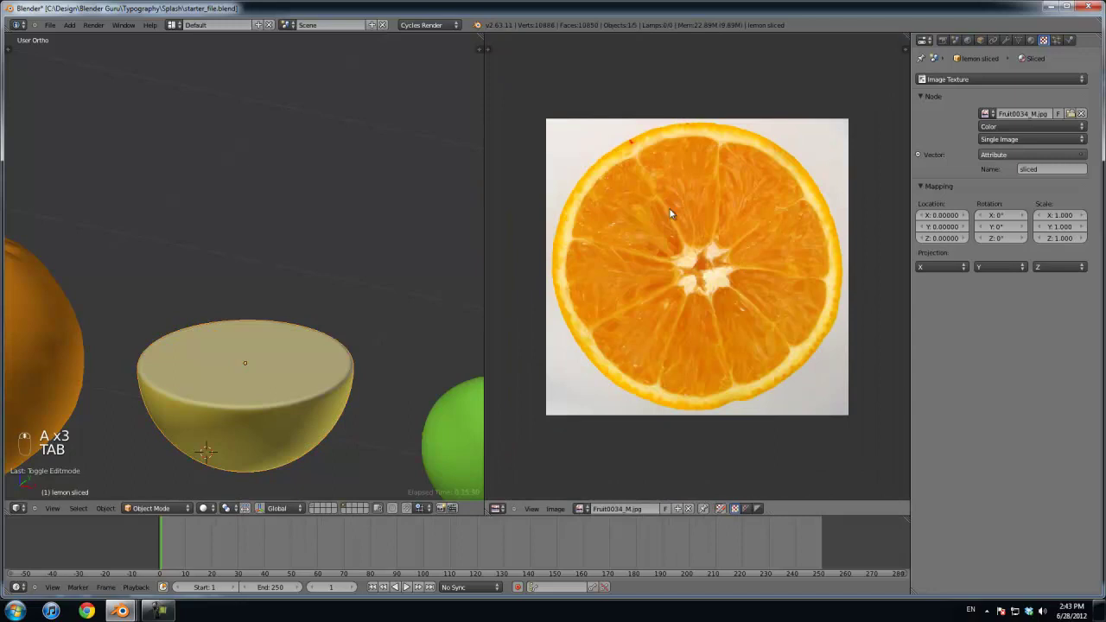
pyautogui.press('Tab')
pyautogui.press('Tab')
pyautogui.scroll(-3, 249, 377)
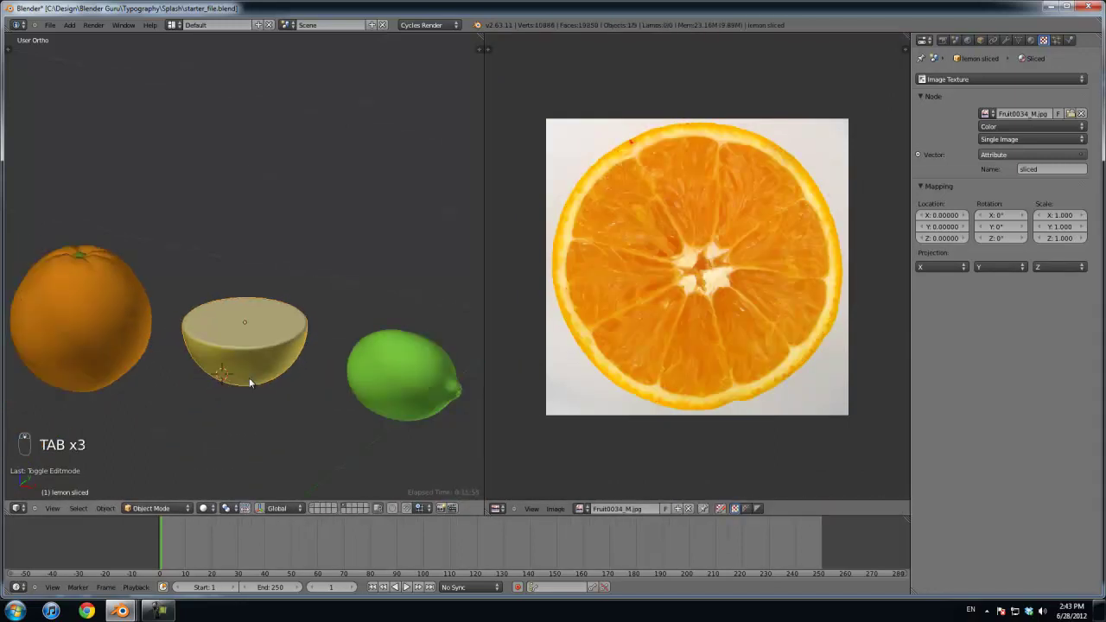
# Step: Inspect the meshes of the orange, the sliced lemon and the lime one after another in Edit Mode
pyautogui.rightClick(159, 336)
pyautogui.press('Tab')
pyautogui.press('Tab')
pyautogui.rightClick(242, 353)
pyautogui.press('Tab')
pyautogui.press('Tab')
pyautogui.rightClick(383, 383)
pyautogui.press('Tab')
pyautogui.press('Tab')
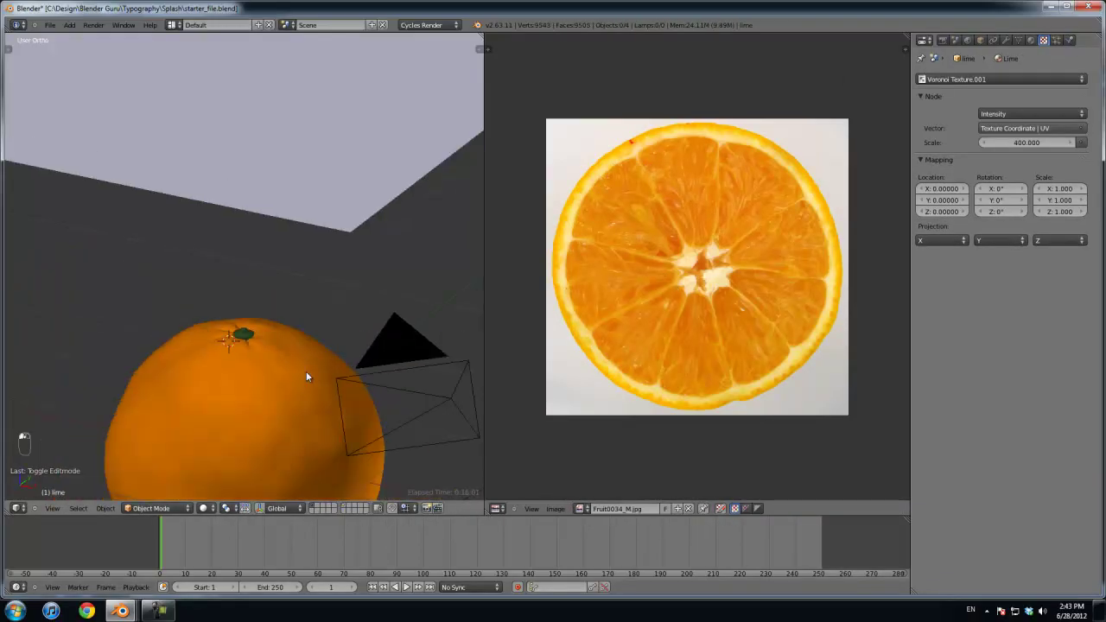
# Step: Delete the practice orange together with its stem from the layer holding the camera and light plane
pyautogui.scroll(-6, 300, 374)
pyautogui.rightClick(259, 337)
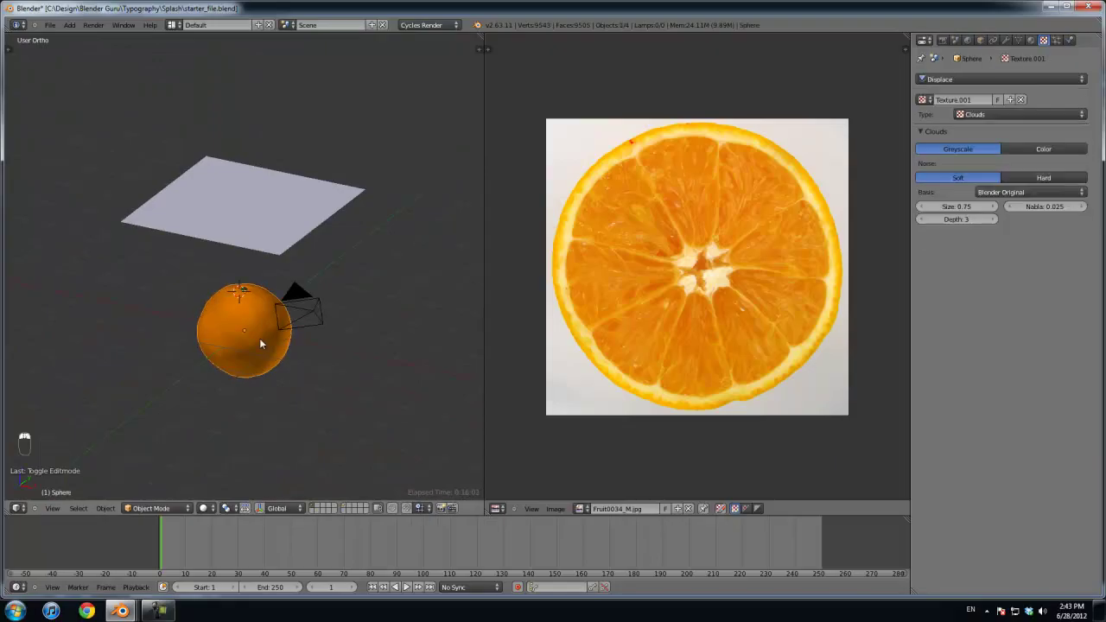
pyautogui.scroll(4, 259, 338)
pyautogui.press('z')
pyautogui.press('b')
pyautogui.press('z')
pyautogui.press('z')
pyautogui.press('b')
pyautogui.press('x')
pyautogui.click(259, 389)
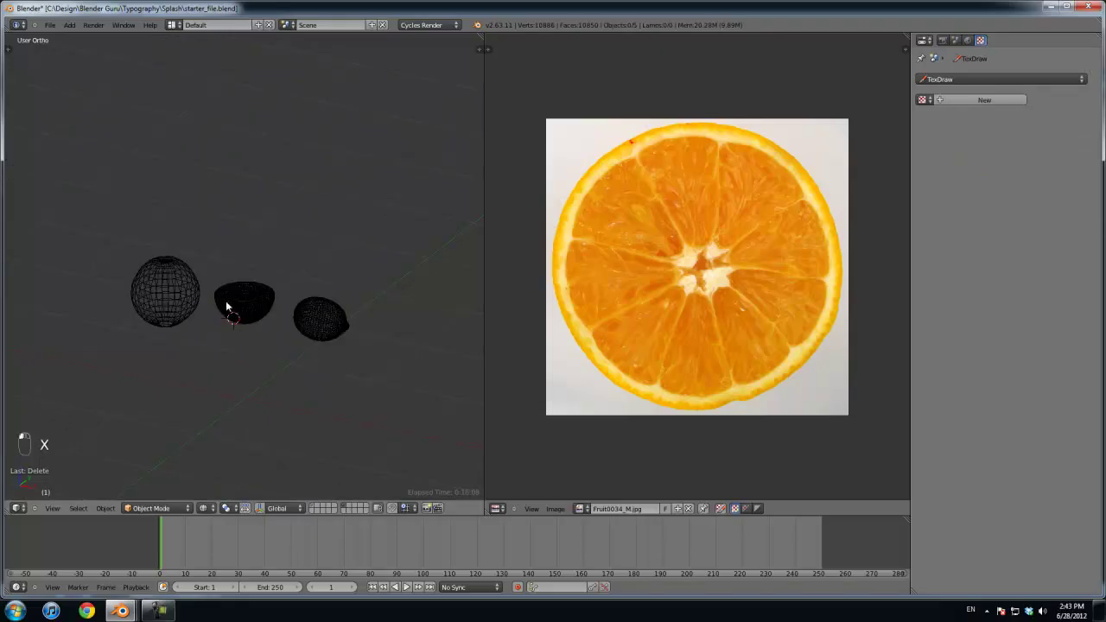
# Step: Select the finished orange on the fruit layer and return the viewport to solid shading
pyautogui.rightClick(226, 302)
pyautogui.press('z')
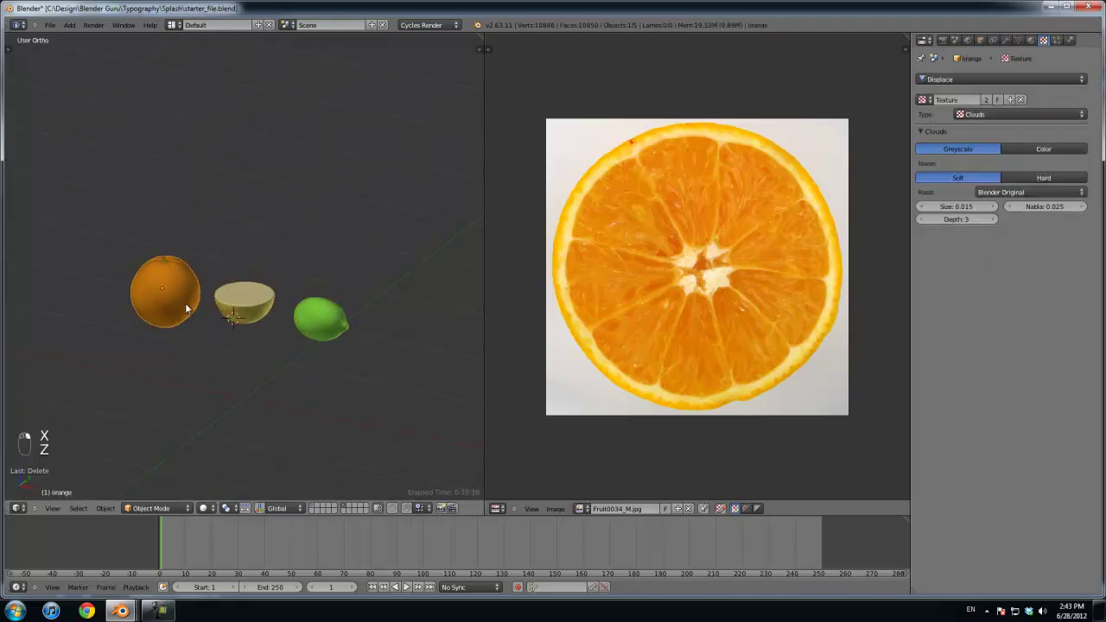
pyautogui.rightClick(221, 308)
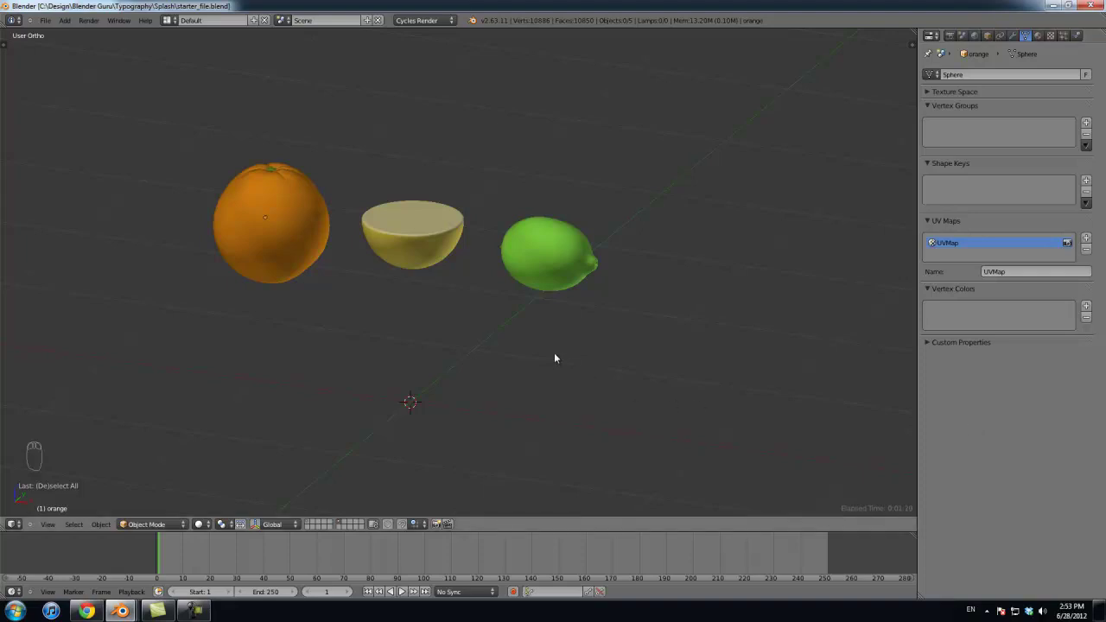
# Step: Add a cube at the 3D cursor and scale it up until it is wide enough for all three fruits
pyautogui.hotkey('shift', 'a')
pyautogui.moveTo(554, 353)
pyautogui.click(603, 366)
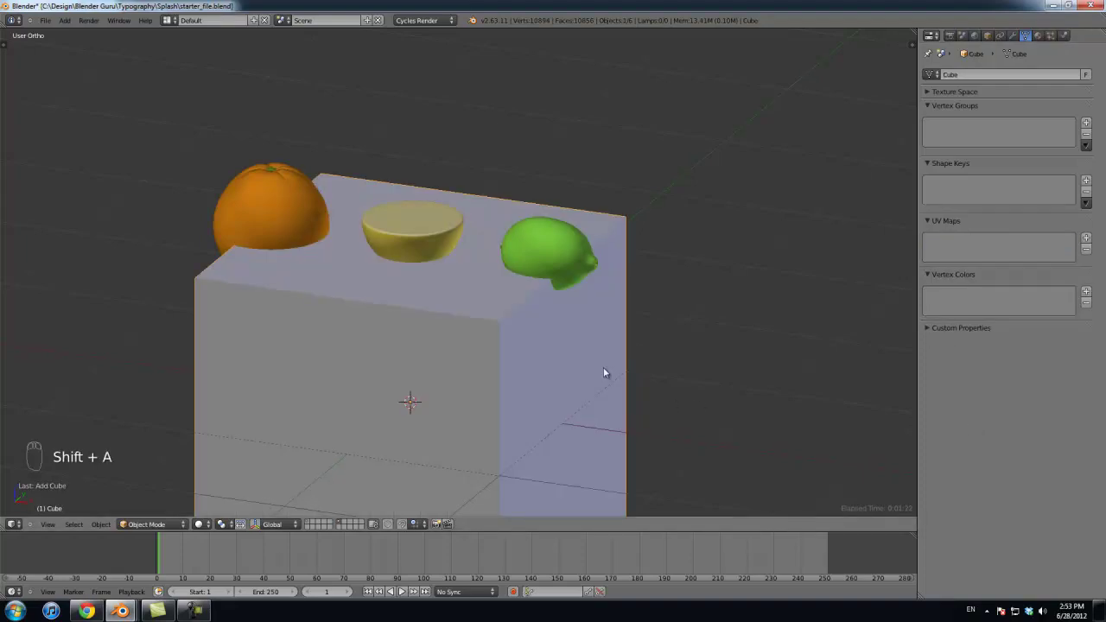
pyautogui.scroll(-2, 588, 363)
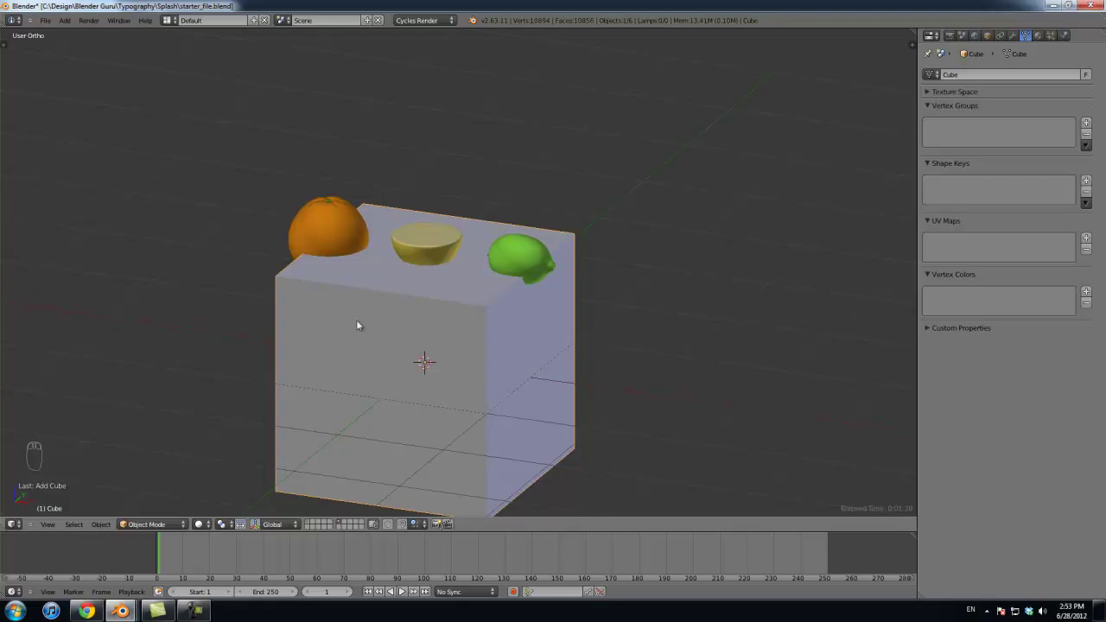
pyautogui.press('z')
pyautogui.press('z')
pyautogui.press('s')
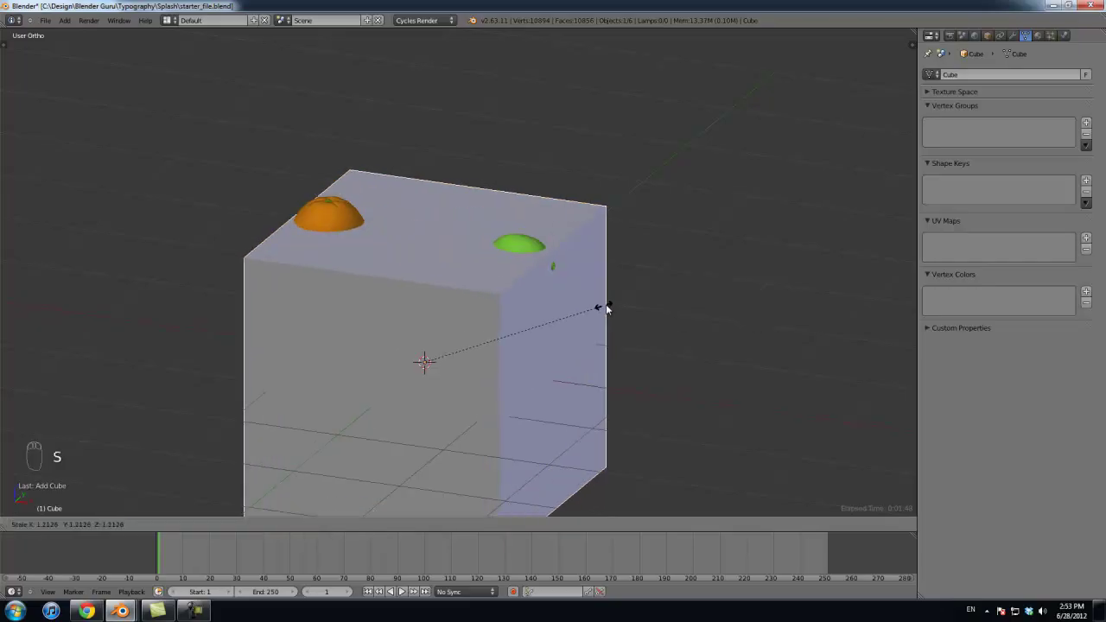
pyautogui.click(616, 307)
# Step: Move the cube's geometry up 1.3 units along Z in Edit Mode so its base sits at the object's origin
pyautogui.press('KP_1')
pyautogui.scroll(-6, 553, 320)
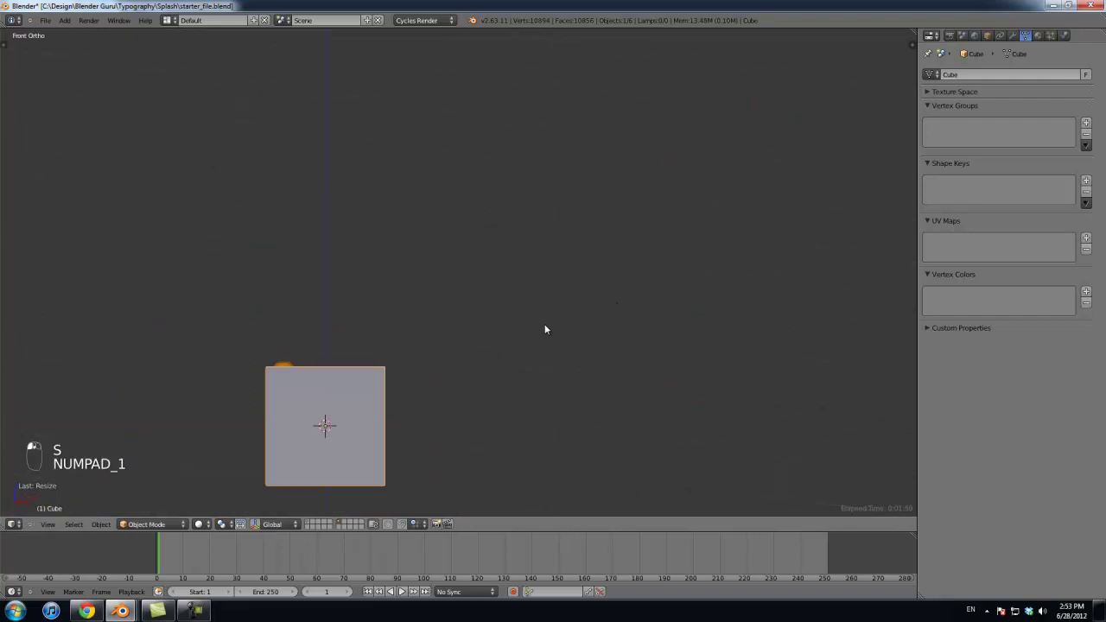
pyautogui.keyDown('shift'); pyautogui.moveTo(536, 323); pyautogui.dragTo(638, 267, button='middle'); pyautogui.keyUp('shift')
pyautogui.scroll(5, 633, 302)
pyautogui.keyDown('shift'); pyautogui.moveTo(626, 359); pyautogui.dragTo(631, 286, button='middle'); pyautogui.keyUp('shift')
pyautogui.press('Tab')
pyautogui.press('z')
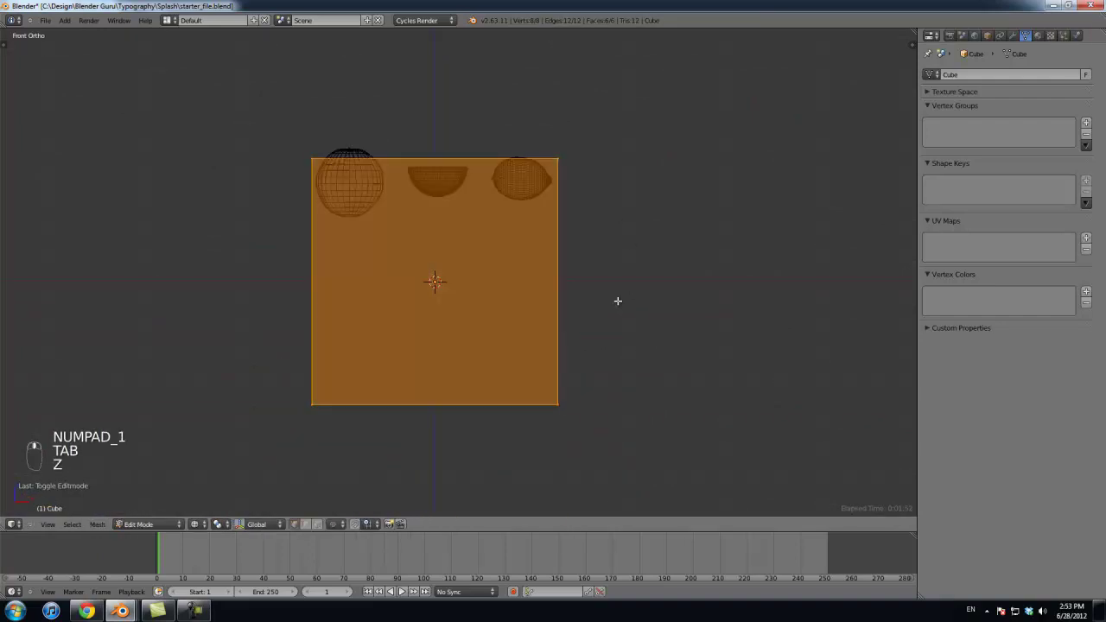
pyautogui.press('g')
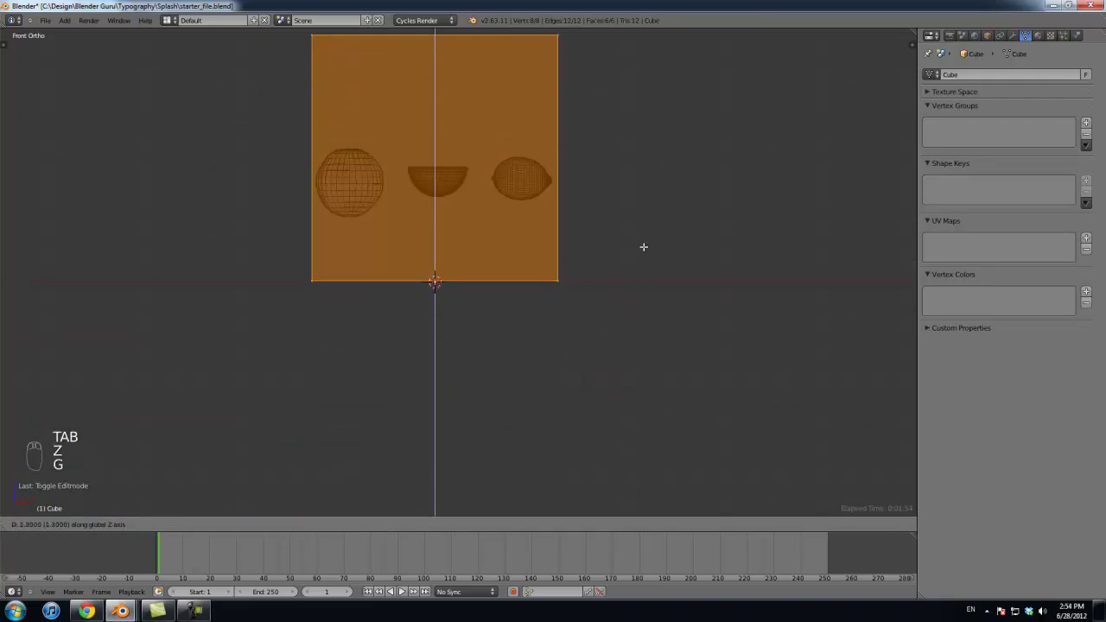
pyautogui.click(642, 247)
pyautogui.scroll(7, 518, 285)
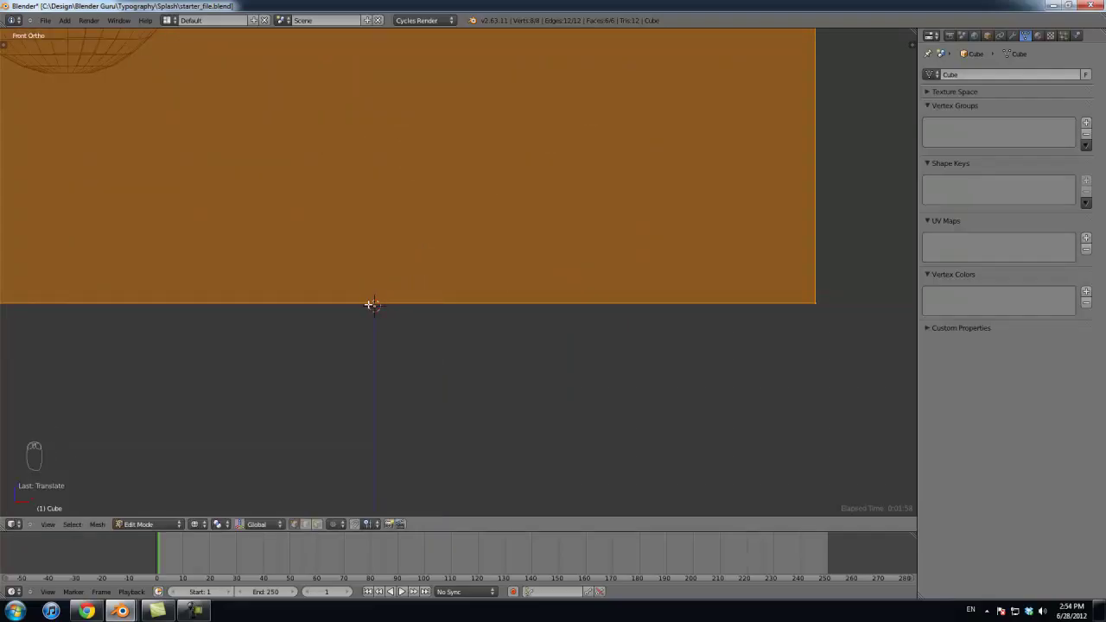
pyautogui.scroll(-5, 494, 305)
pyautogui.scroll(-2, 494, 305)
pyautogui.moveTo(541, 300); pyautogui.dragTo(519, 306, button='middle')
pyautogui.scroll(-6, 521, 306)
pyautogui.press('Tab')
# Step: Examine the cube around the three fruits in wireframe from the front view
pyautogui.keyDown('shift'); pyautogui.moveTo(610, 271); pyautogui.dragTo(498, 331, button='middle'); pyautogui.keyUp('shift')
pyautogui.scroll(3, 518, 328)
pyautogui.press('z')
pyautogui.press('z')
pyautogui.keyDown('shift'); pyautogui.moveTo(597, 297); pyautogui.dragTo(508, 331, button='middle'); pyautogui.keyUp('shift')
pyautogui.press('KP_1')
pyautogui.scroll(3, 508, 327)
pyautogui.keyDown('shift'); pyautogui.moveTo(411, 363); pyautogui.dragTo(709, 195, button='middle'); pyautogui.keyUp('shift')
pyautogui.scroll(-3, 562, 285)
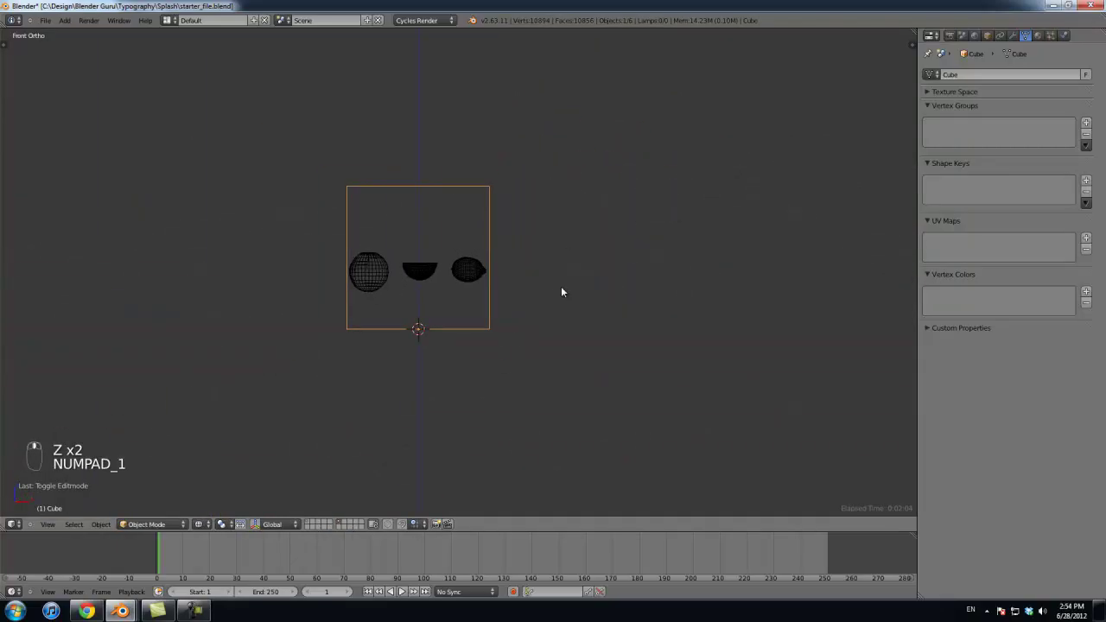
pyautogui.keyDown('shift'); pyautogui.moveTo(552, 292); pyautogui.dragTo(588, 272, button='middle'); pyautogui.keyUp('shift')
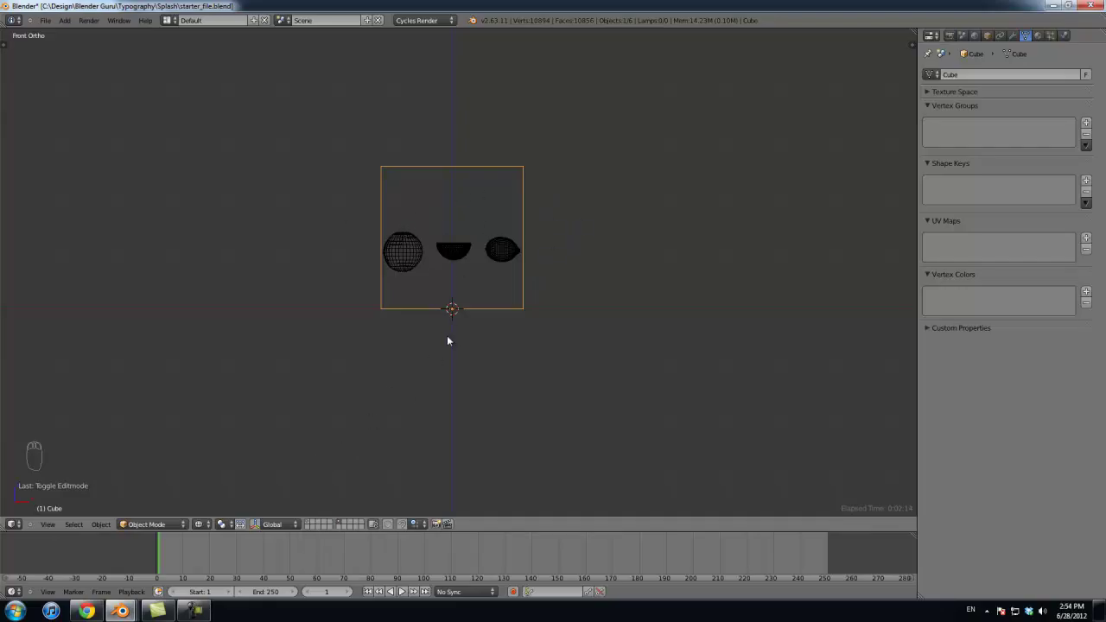
# Step: Show the camera's layer together with the fruits, select the camera and check its framing before returning to the front view
pyautogui.keyDown('shift'); pyautogui.click(309, 522); pyautogui.keyUp('shift')
pyautogui.moveTo(609, 275); pyautogui.dragTo(518, 259, button='middle')
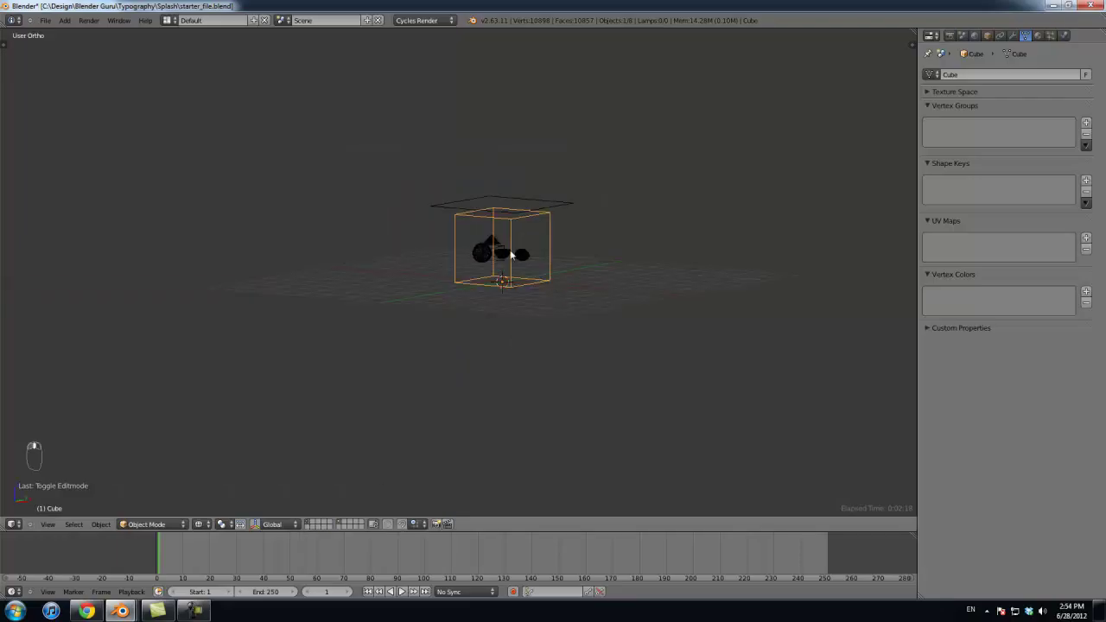
pyautogui.rightClick(494, 258)
pyautogui.press('KP_0')
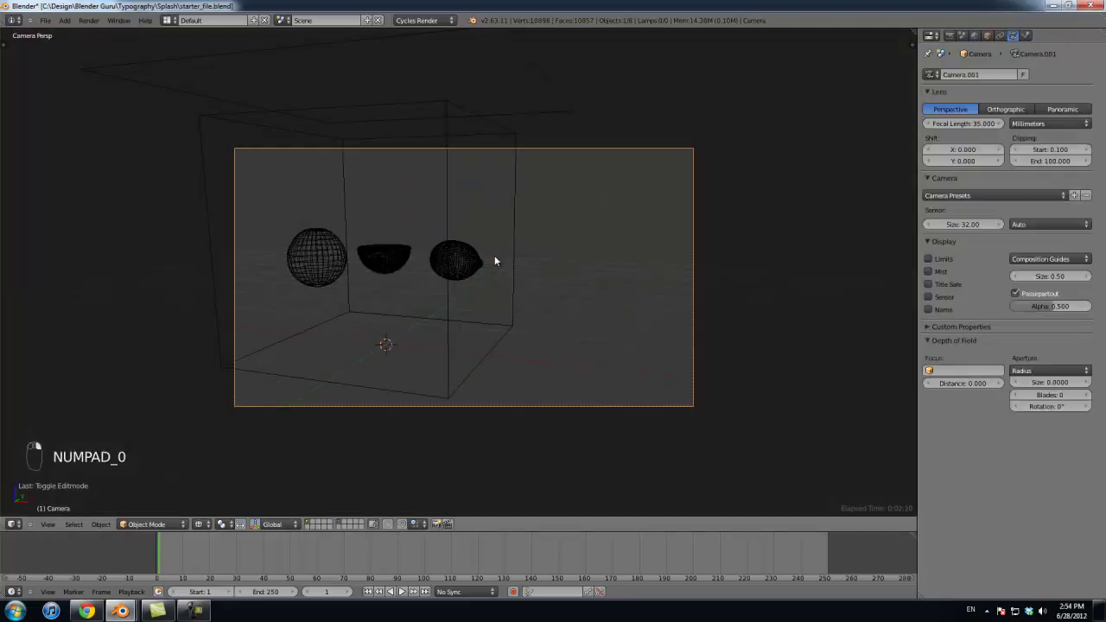
pyautogui.press('KP_1')
pyautogui.scroll(5, 495, 261)
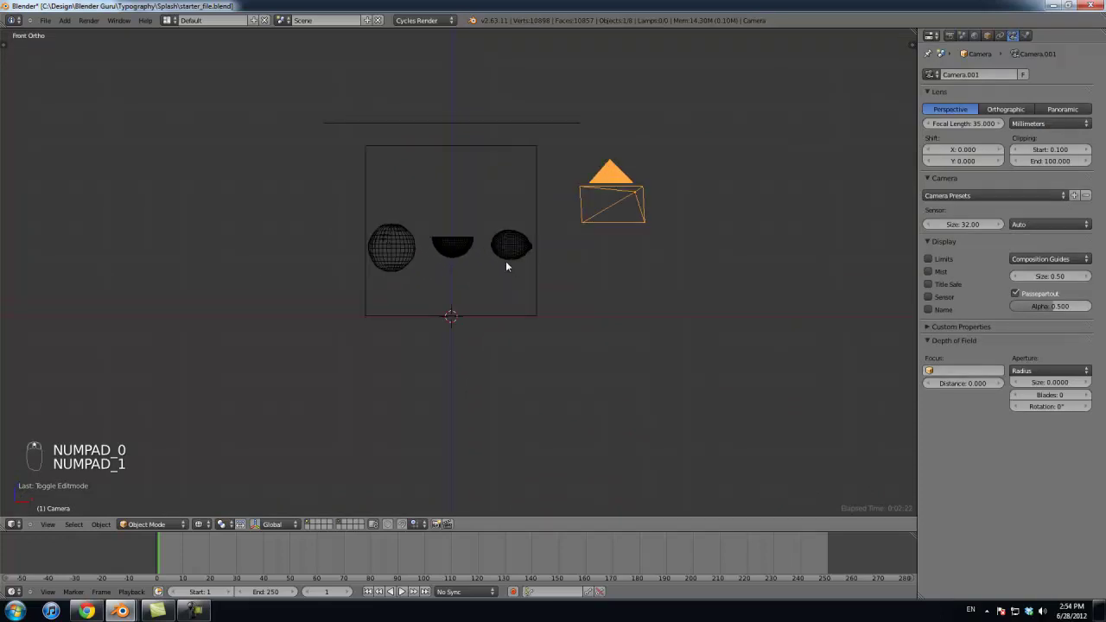
# Step: Align the camera to the front view and move it so the three fruits are centred horizontally in the frame
pyautogui.press('ctrl+alt+KP_0')
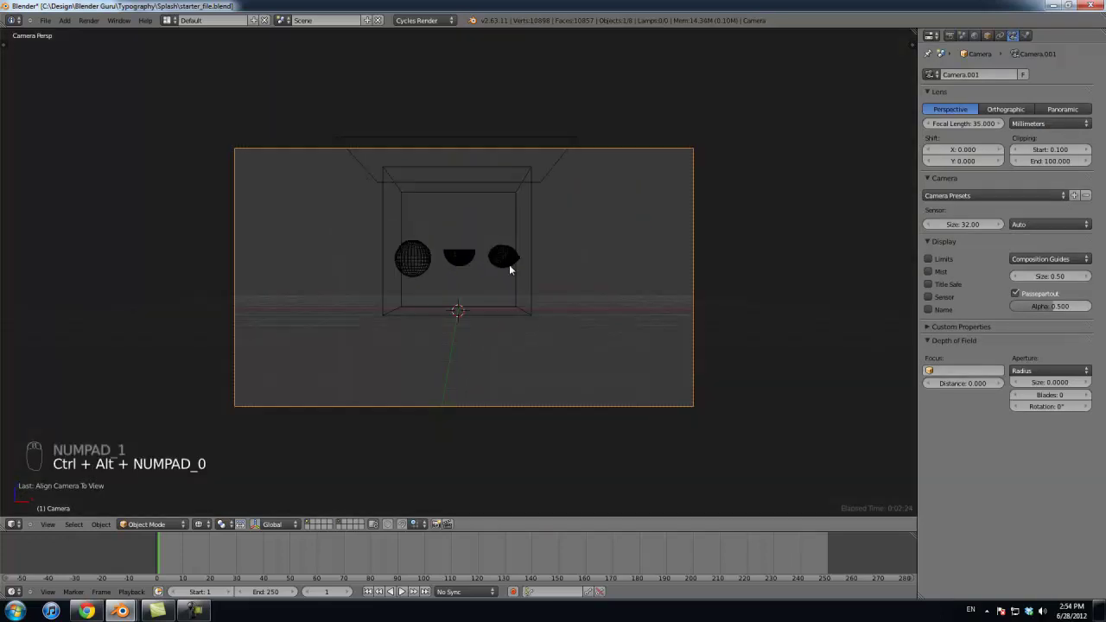
pyautogui.press('g')
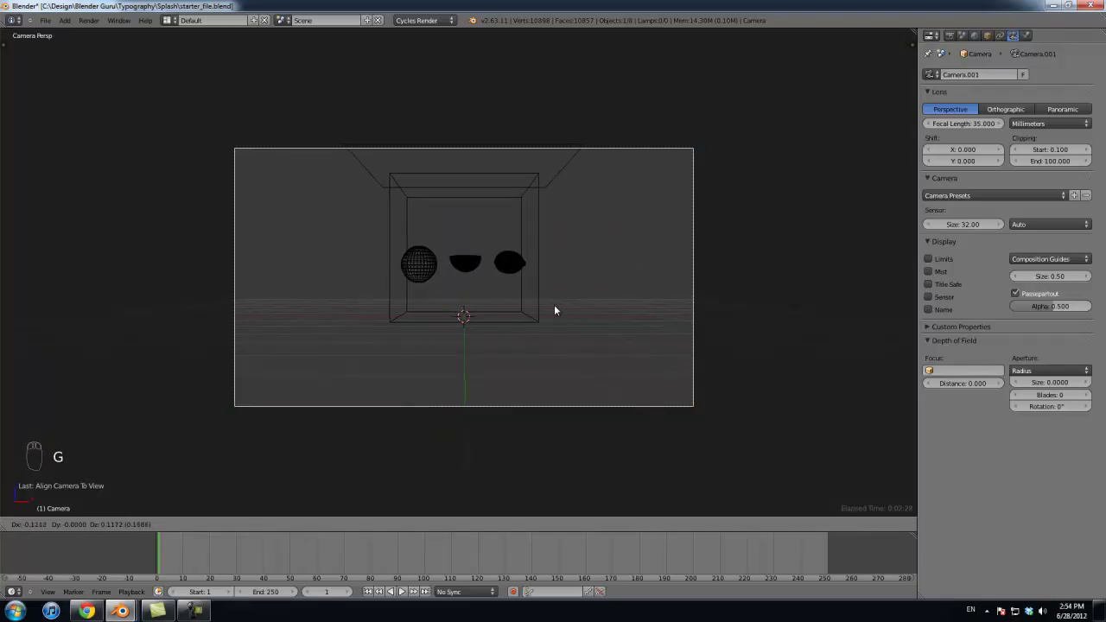
pyautogui.click(552, 309)
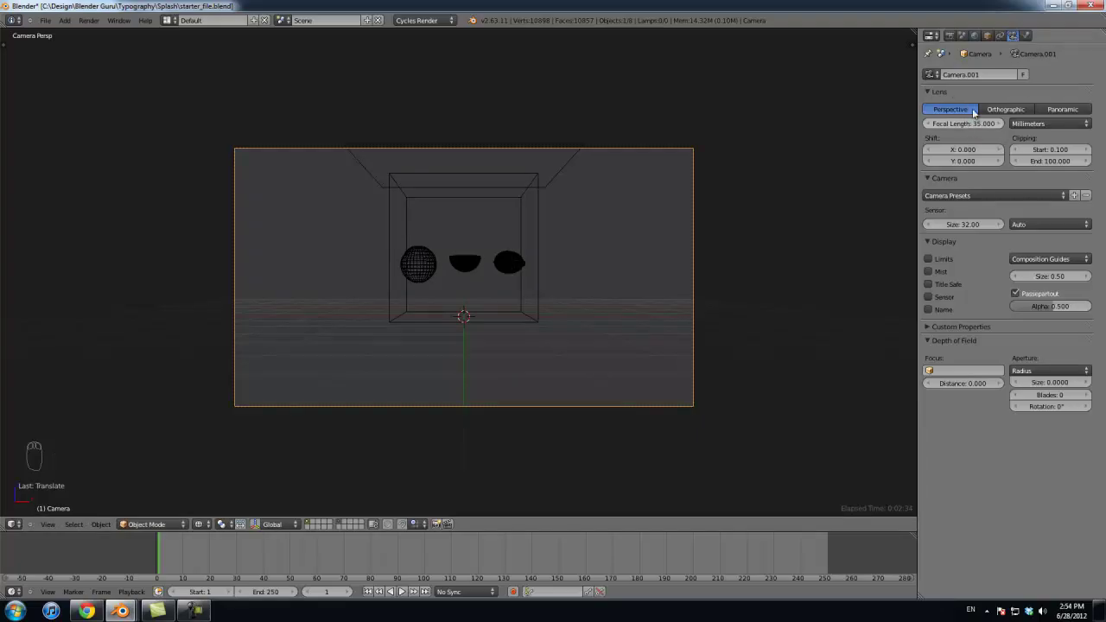
# Step: Apply the Canon 7D preset to the camera and set its focal length to 90 mm
pyautogui.click(957, 196)
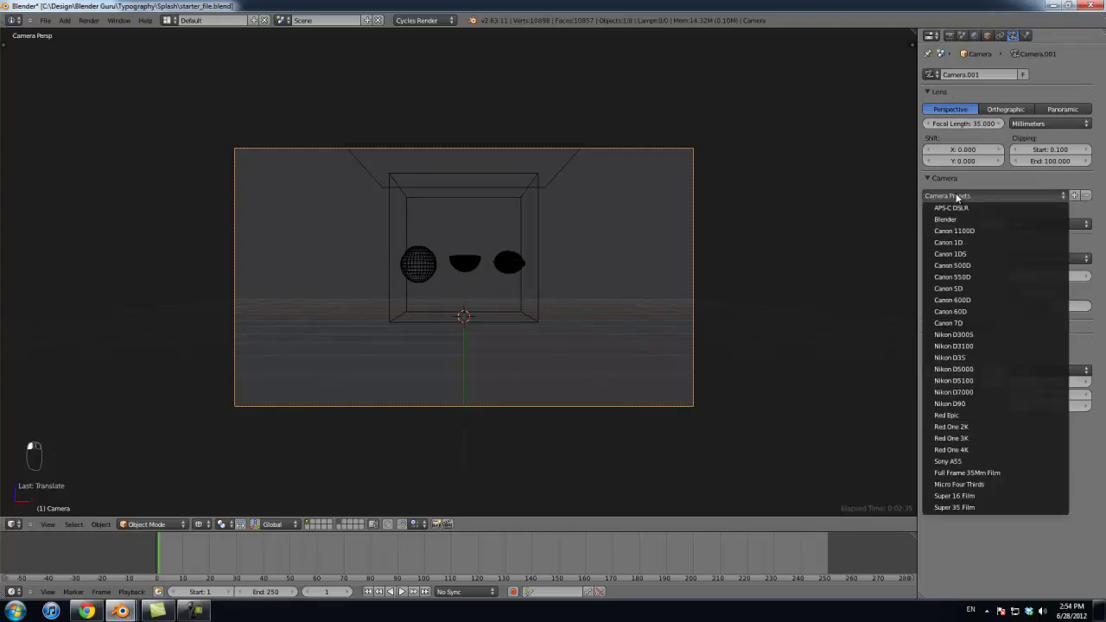
pyautogui.click(971, 324)
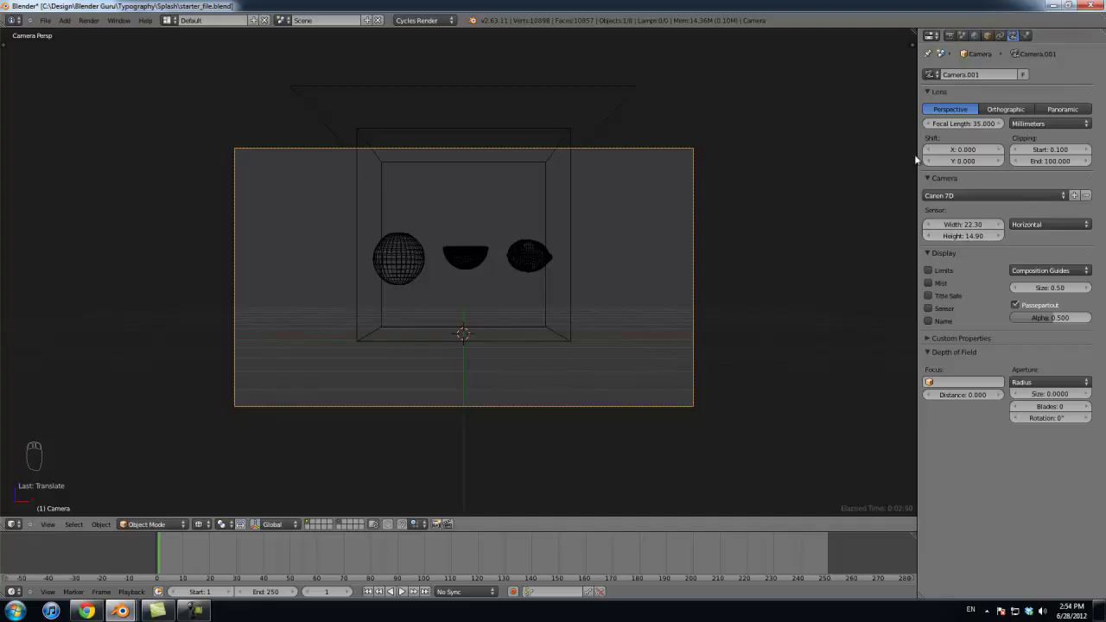
pyautogui.click(969, 195)
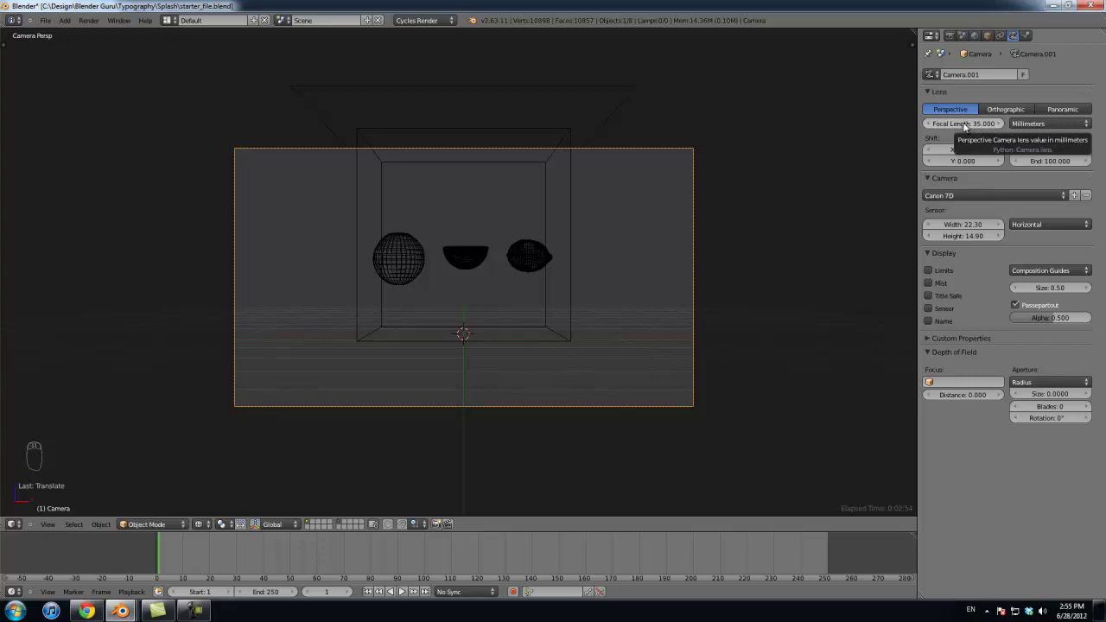
pyautogui.click(964, 124)
pyautogui.write('90')
pyautogui.press('Return')
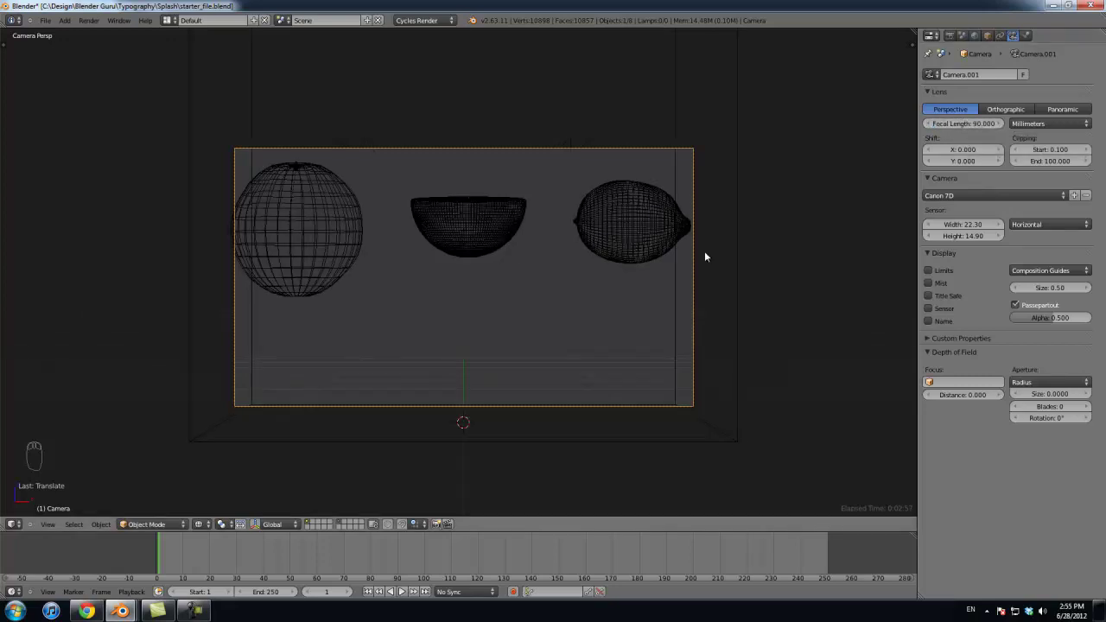
# Step: Pull the camera back along its local Z axis until all three fruits fit just inside the frame
pyautogui.press('z')
pyautogui.press('z')
pyautogui.press('g')
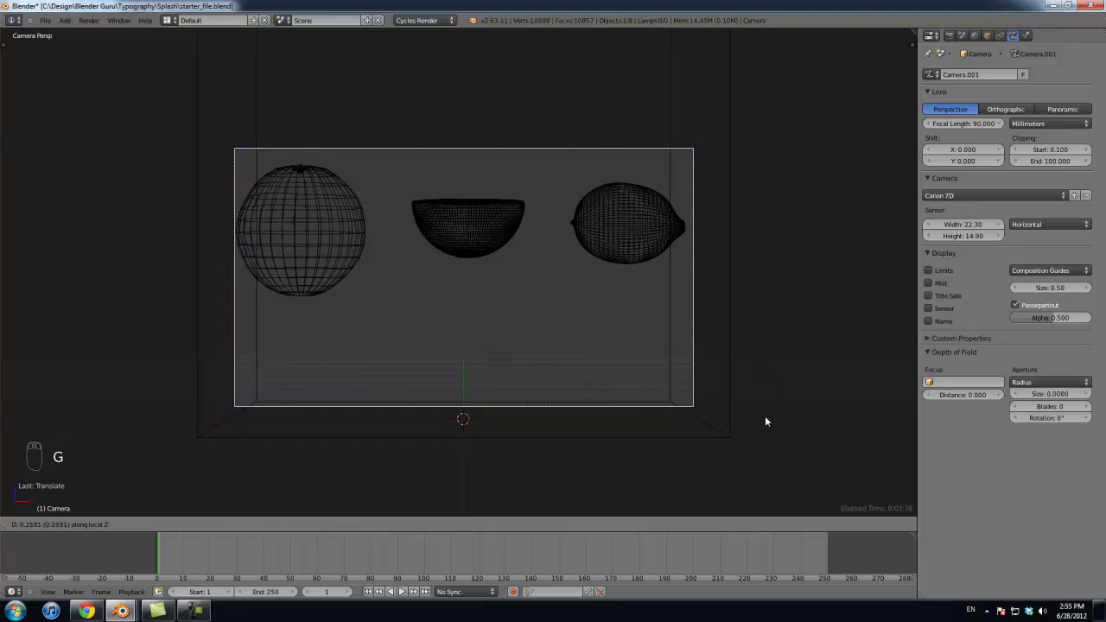
pyautogui.click(857, 458)
pyautogui.rightClick(716, 294)
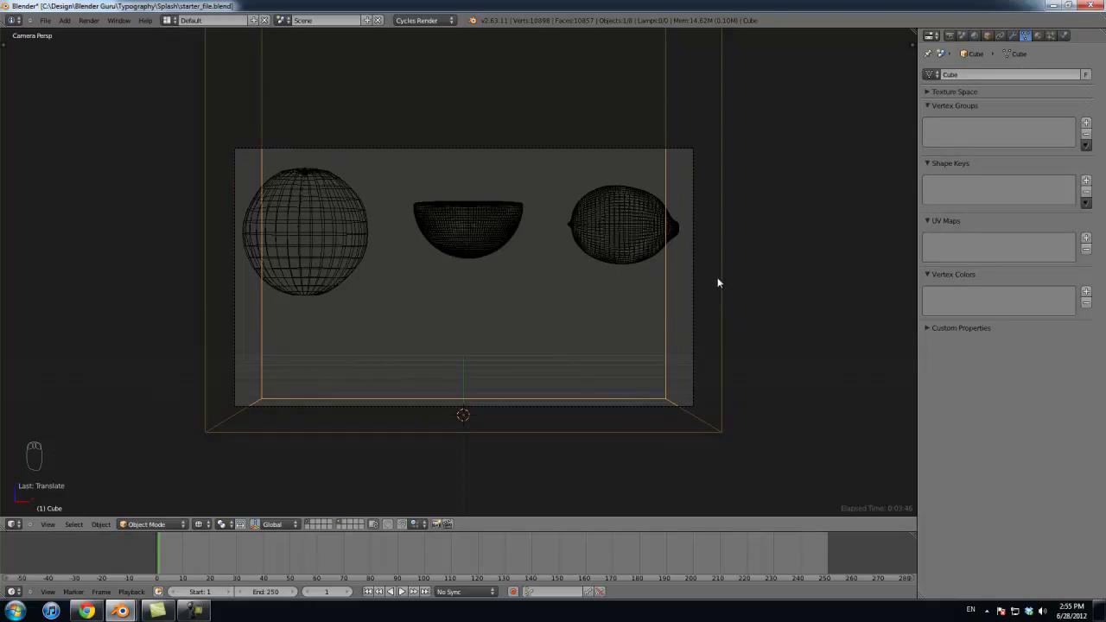
pyautogui.rightClick(692, 279)
pyautogui.press('g')
pyautogui.press('z')
pyautogui.press('z')
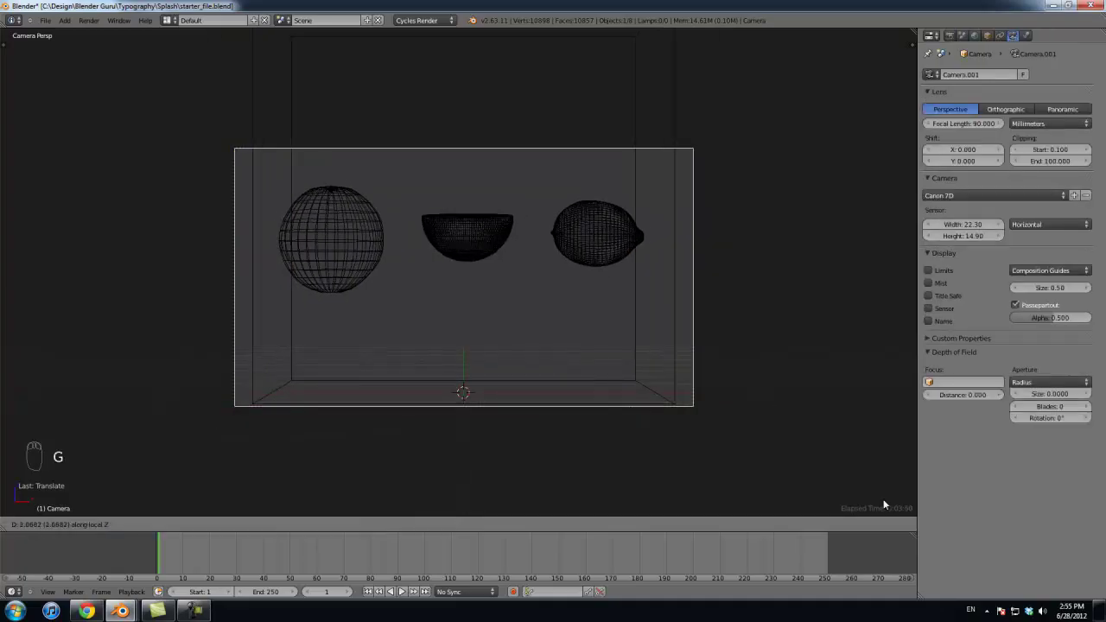
pyautogui.click(882, 504)
# Step: Scale the cube around the fruits along Z to roughly three quarters of its height
pyautogui.rightClick(715, 147)
pyautogui.scroll(-6, 802, 144)
pyautogui.press('s')
pyautogui.press('z')
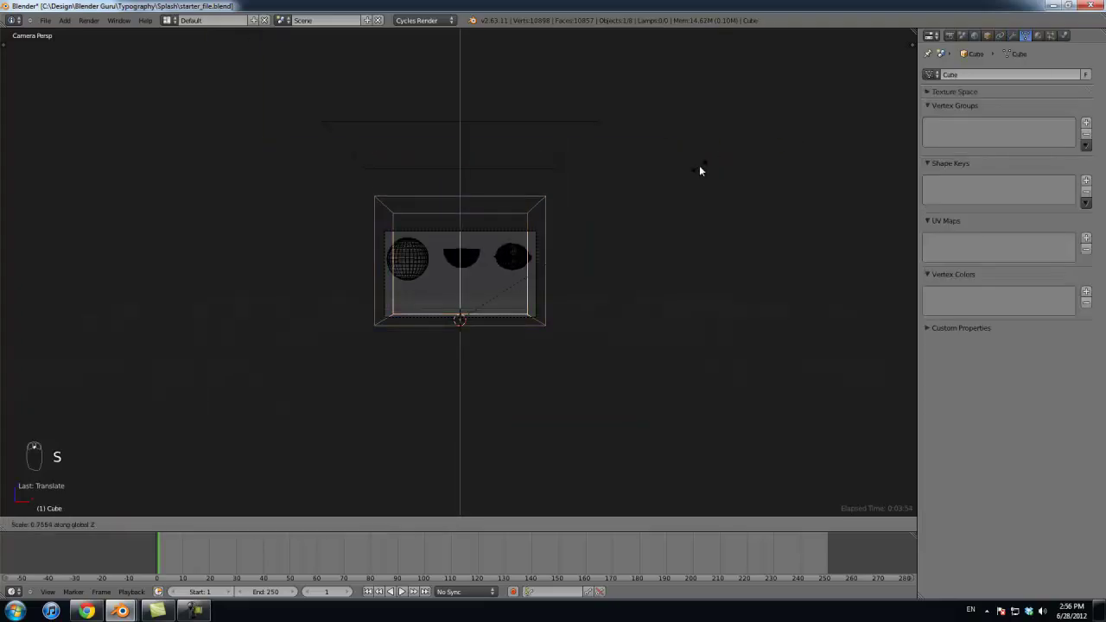
pyautogui.click(705, 163)
pyautogui.scroll(4, 634, 152)
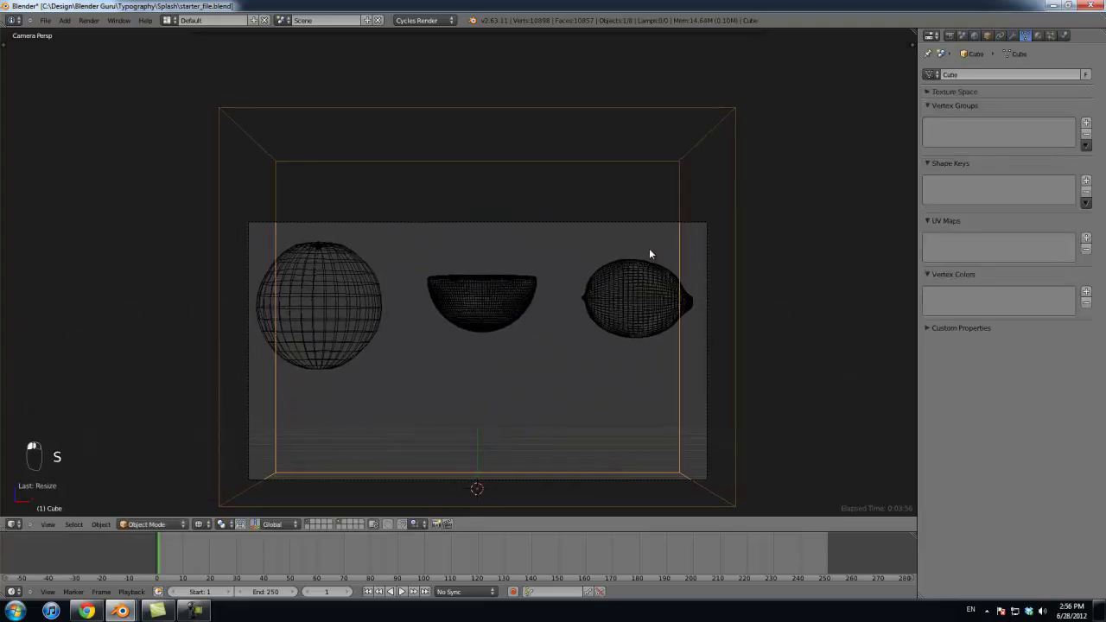
# Step: Scale the cube to about 0.84 along Y, then check it around the fruits from the front and camera views
pyautogui.press('KP_0')
pyautogui.moveTo(731, 190); pyautogui.dragTo(716, 228, button='middle')
pyautogui.press('KP_3')
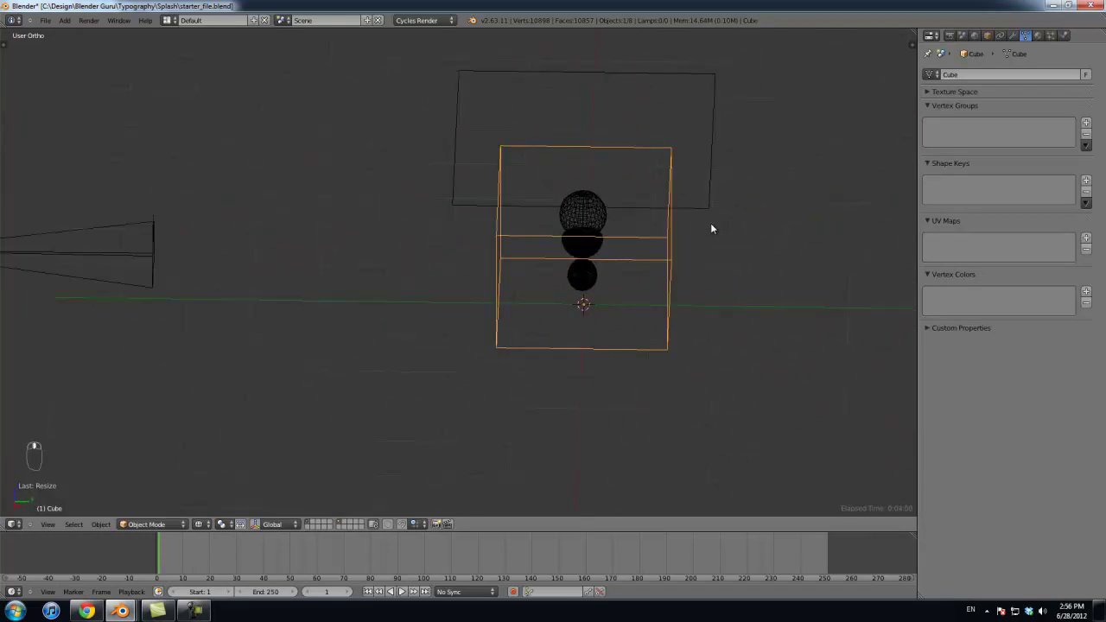
pyautogui.press('s')
pyautogui.press('z')
pyautogui.press('y')
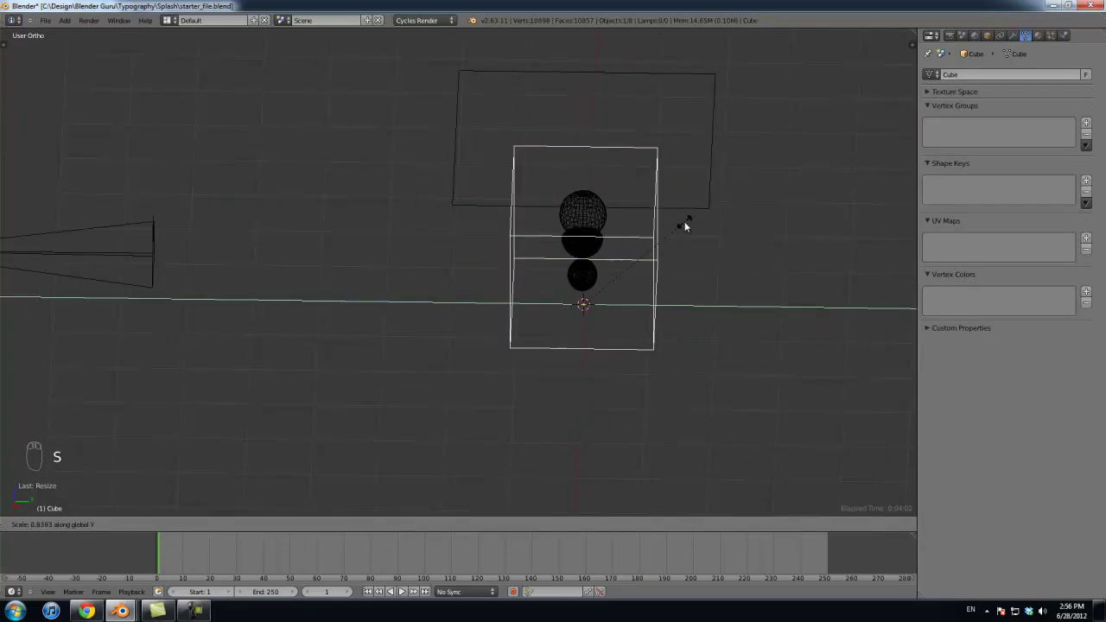
pyautogui.click(685, 223)
pyautogui.moveTo(615, 197); pyautogui.dragTo(520, 217, button='middle')
pyautogui.press('KP_1')
pyautogui.scroll(3, 519, 214)
pyautogui.press('KP_0')
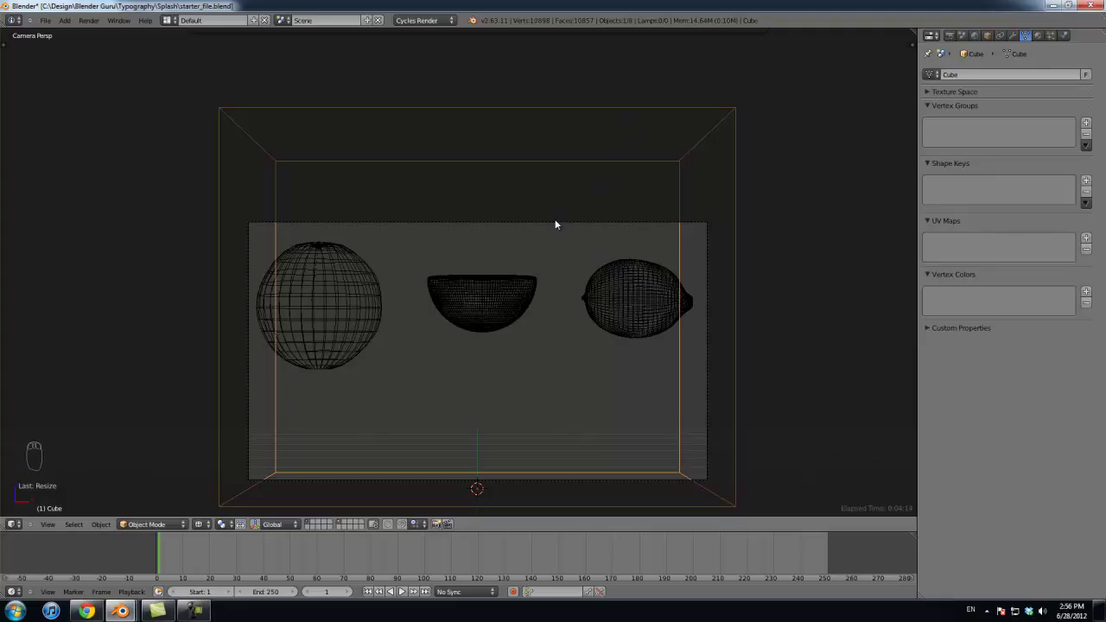
# Step: Duplicate the cube in place and scale the copy slightly smaller so it fits just inside the original
pyautogui.rightClick(614, 271)
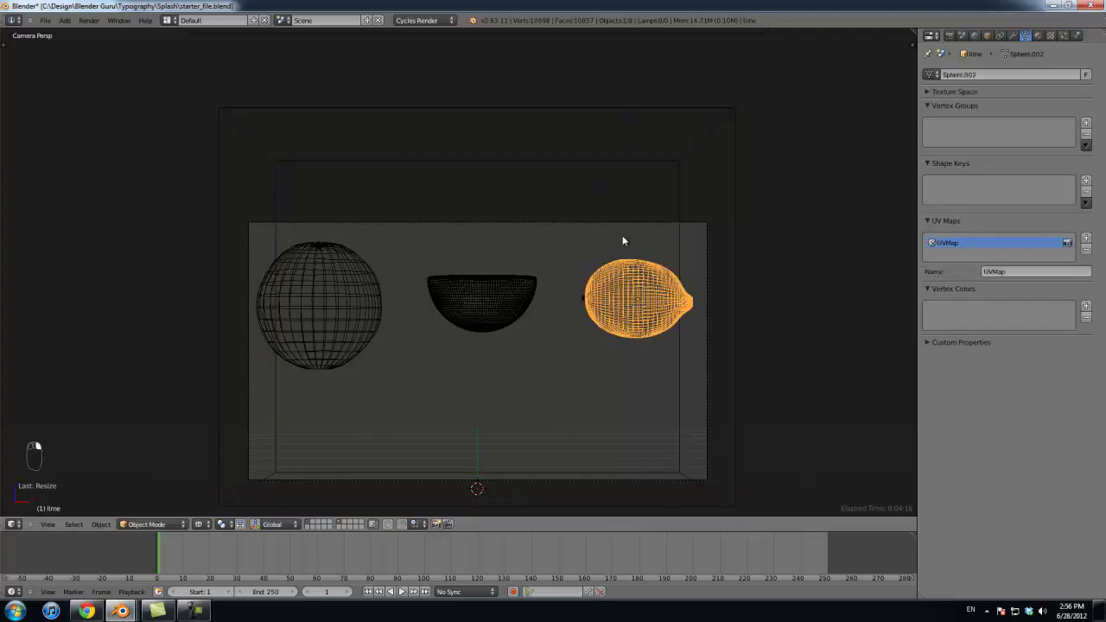
pyautogui.rightClick(328, 286)
pyautogui.rightClick(734, 199)
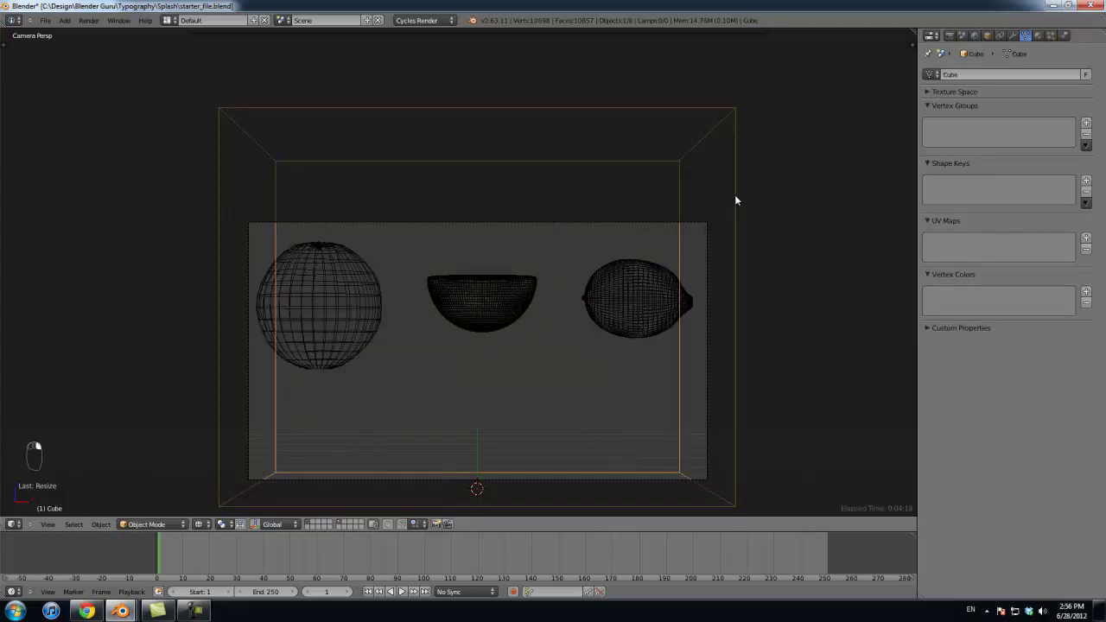
pyautogui.scroll(-4, 528, 223)
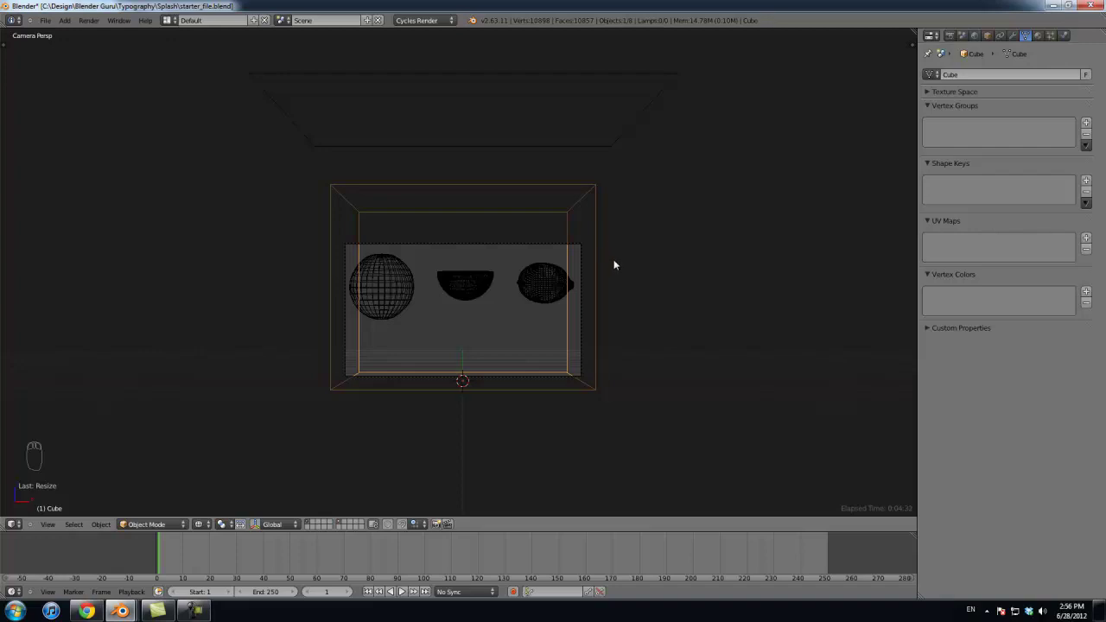
pyautogui.hotkey('shift', 'd')
pyautogui.rightClick(703, 183)
pyautogui.press('s')
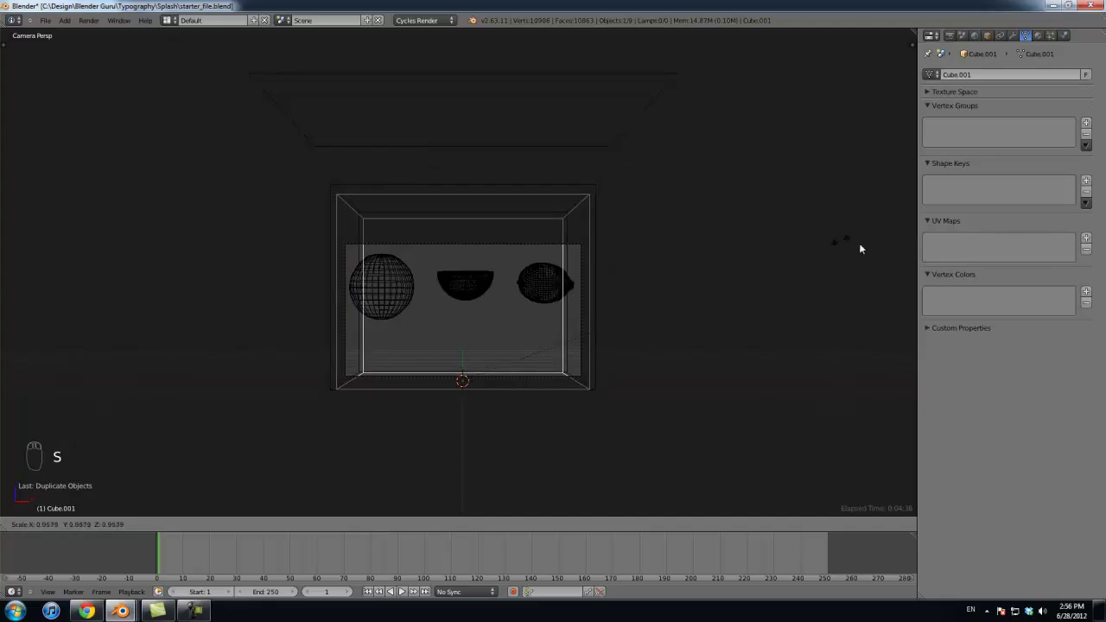
pyautogui.click(737, 274)
pyautogui.press('KP_1')
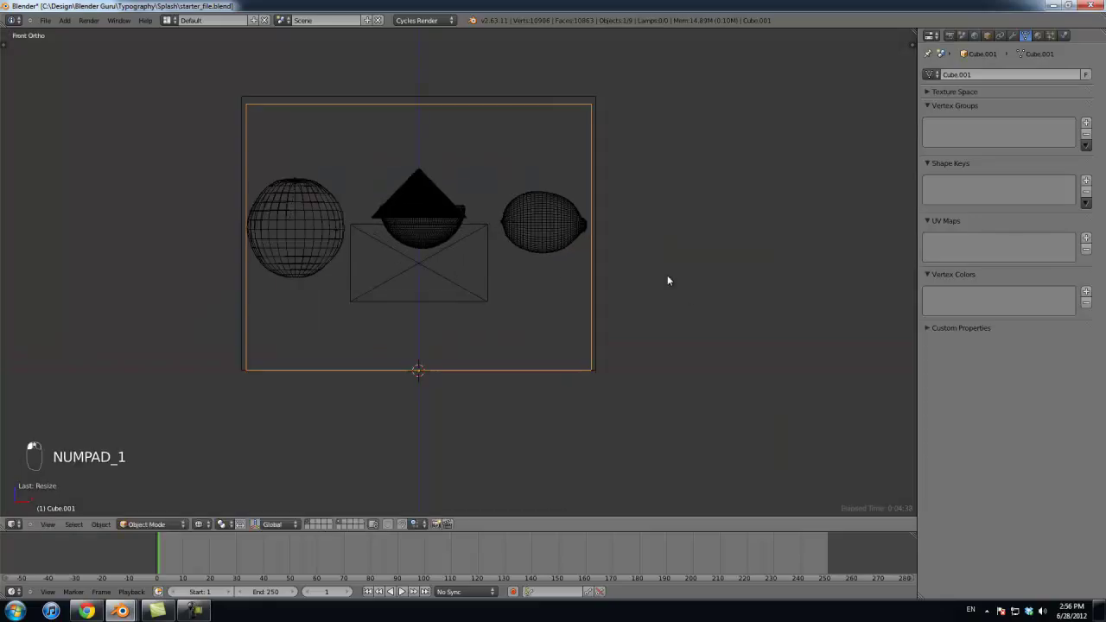
pyautogui.press('s')
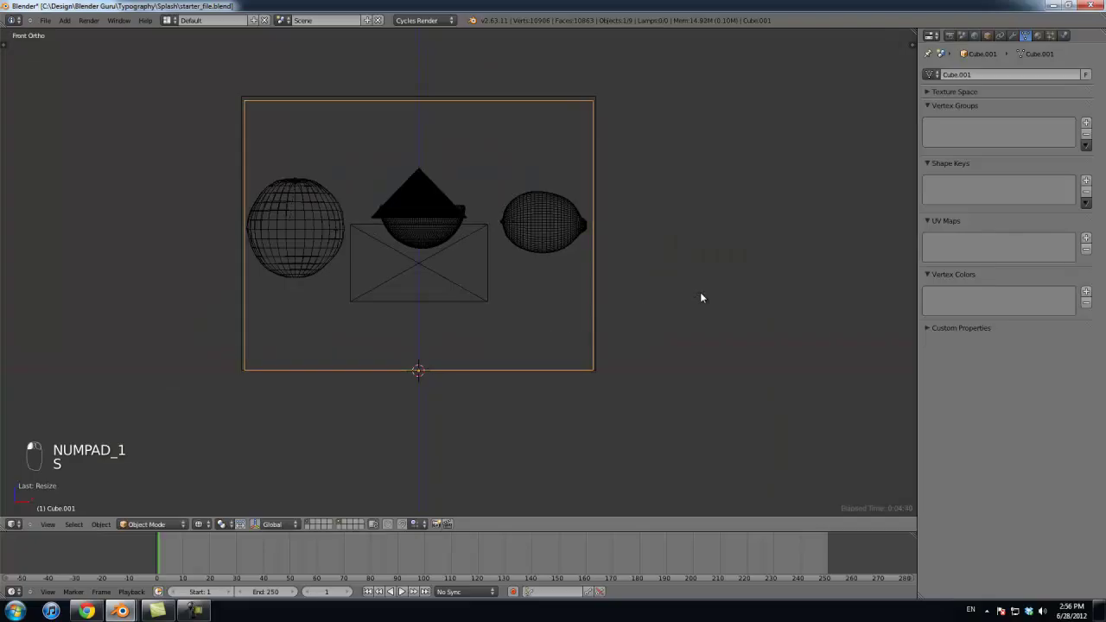
# Step: Scale the inner cube to about 0.74 along Z and return to the camera view
pyautogui.press('s')
pyautogui.press('z')
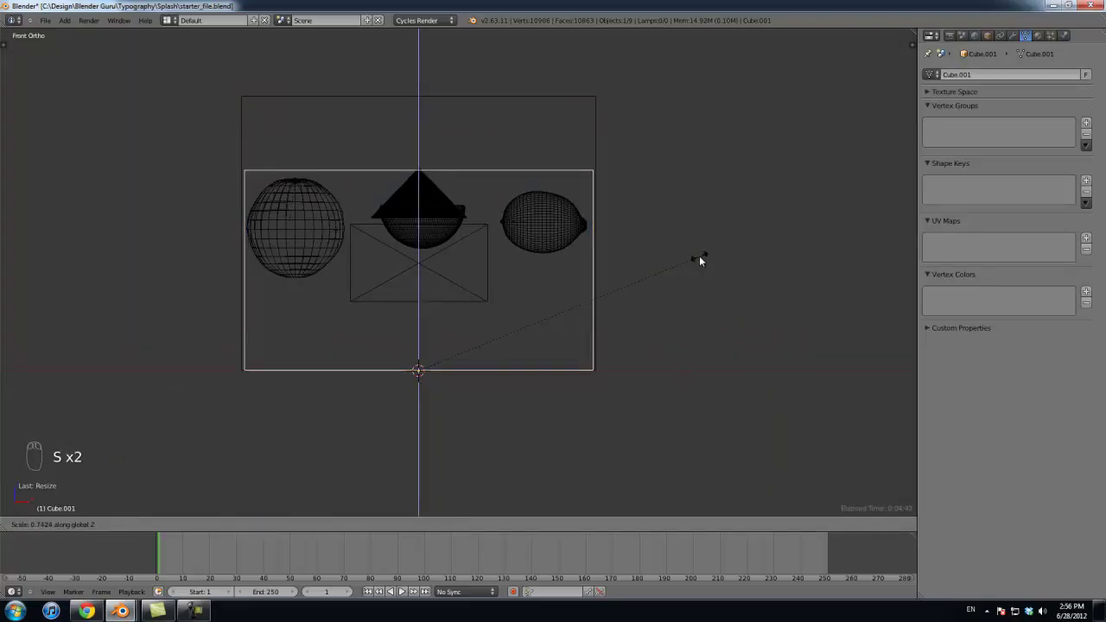
pyautogui.click(699, 256)
pyautogui.press('KP_0')
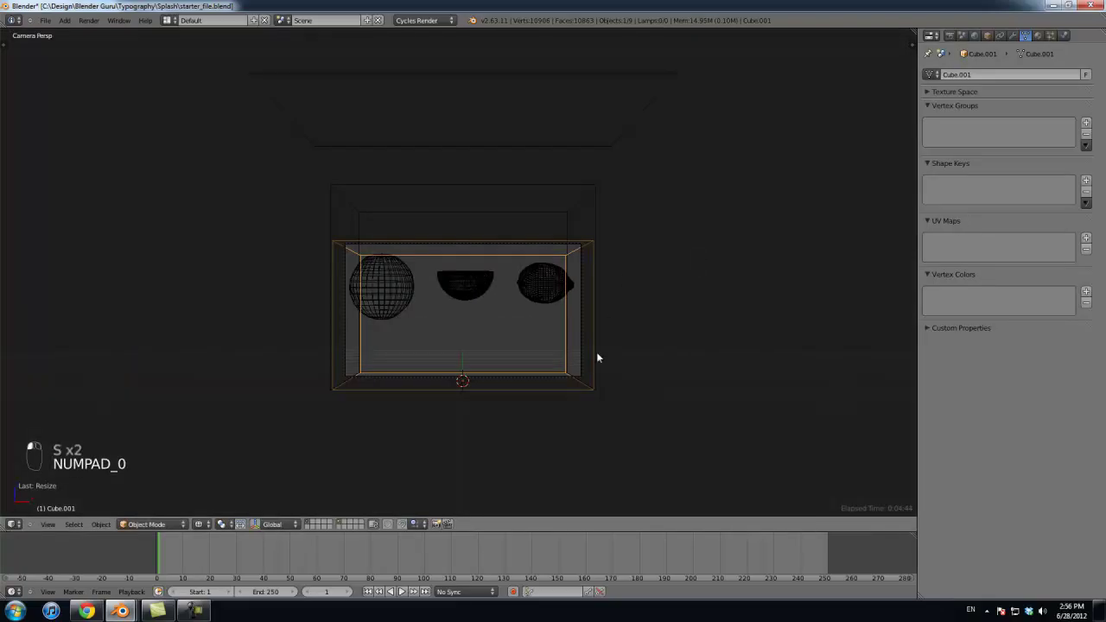
# Step: Raise the camera about 0.3 units along the global Z axis
pyautogui.rightClick(580, 343)
pyautogui.press('g')
pyautogui.press('z')
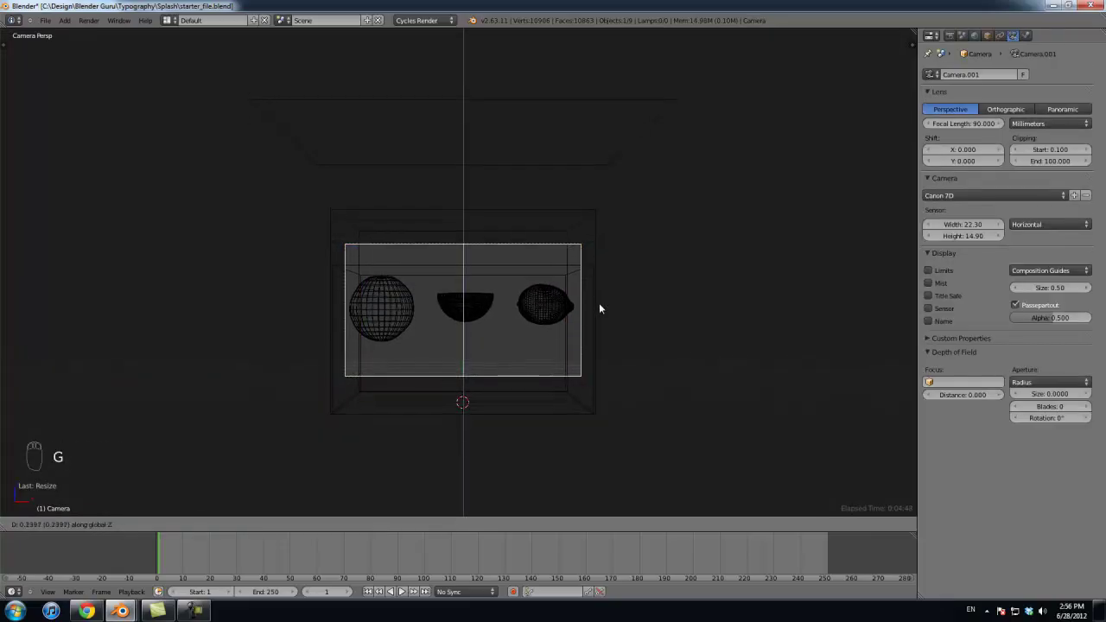
pyautogui.click(599, 303)
pyautogui.press('g')
pyautogui.press('z')
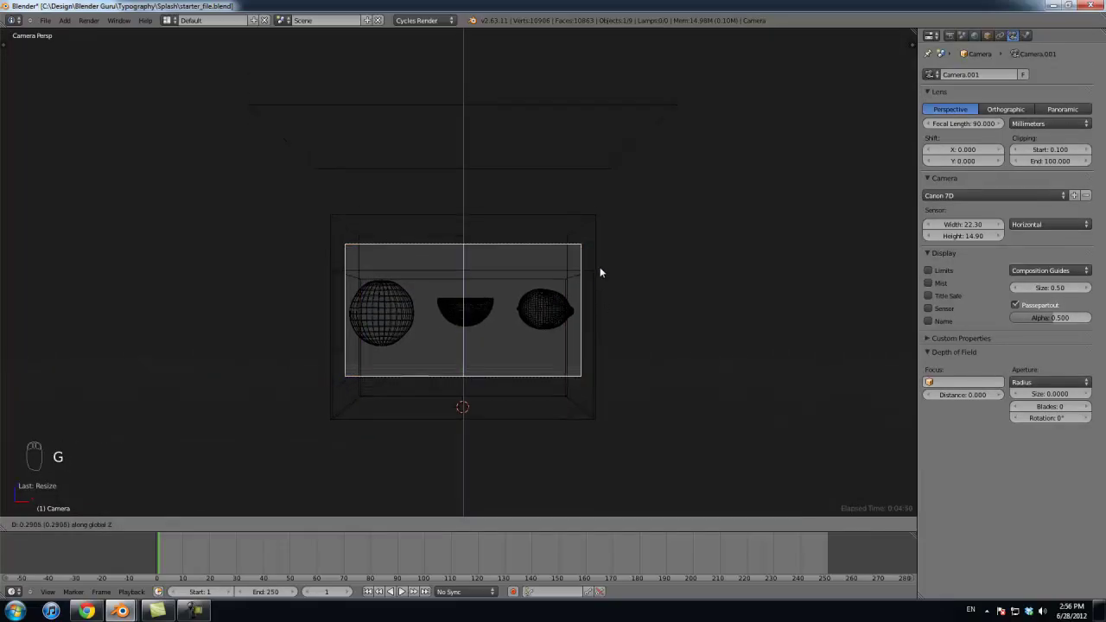
pyautogui.click(596, 270)
# Step: Scale the inner cube down to about 0.77 along Z so its upper face cuts through the fruits
pyautogui.rightClick(541, 270)
pyautogui.press('g')
pyautogui.rightClick(541, 270)
pyautogui.press('s')
pyautogui.press('z')
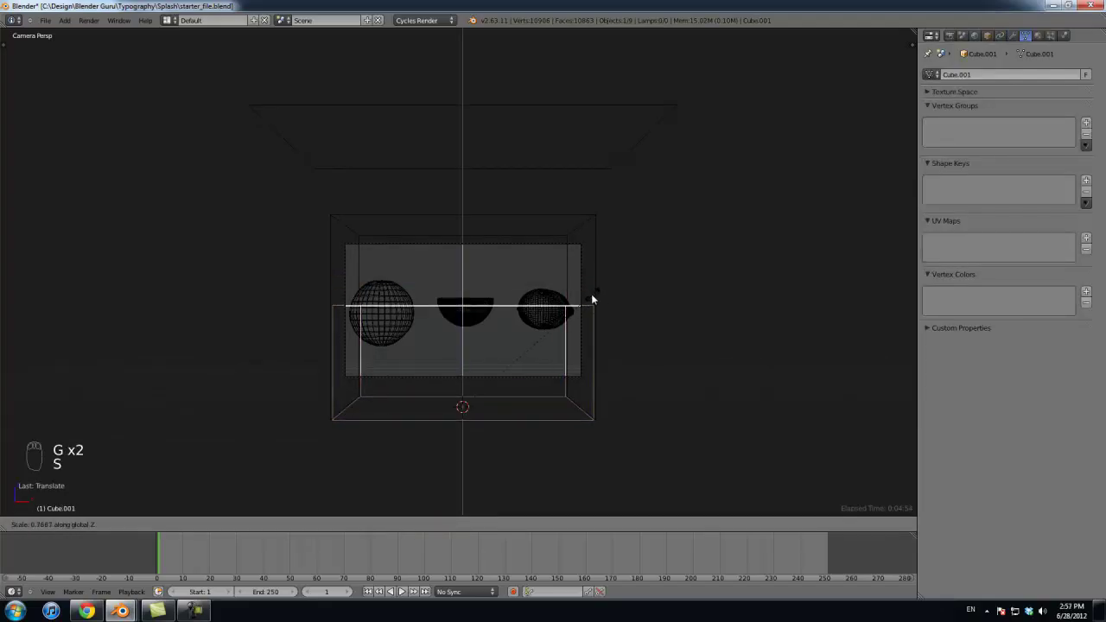
pyautogui.click(592, 298)
pyautogui.scroll(5, 320, 338)
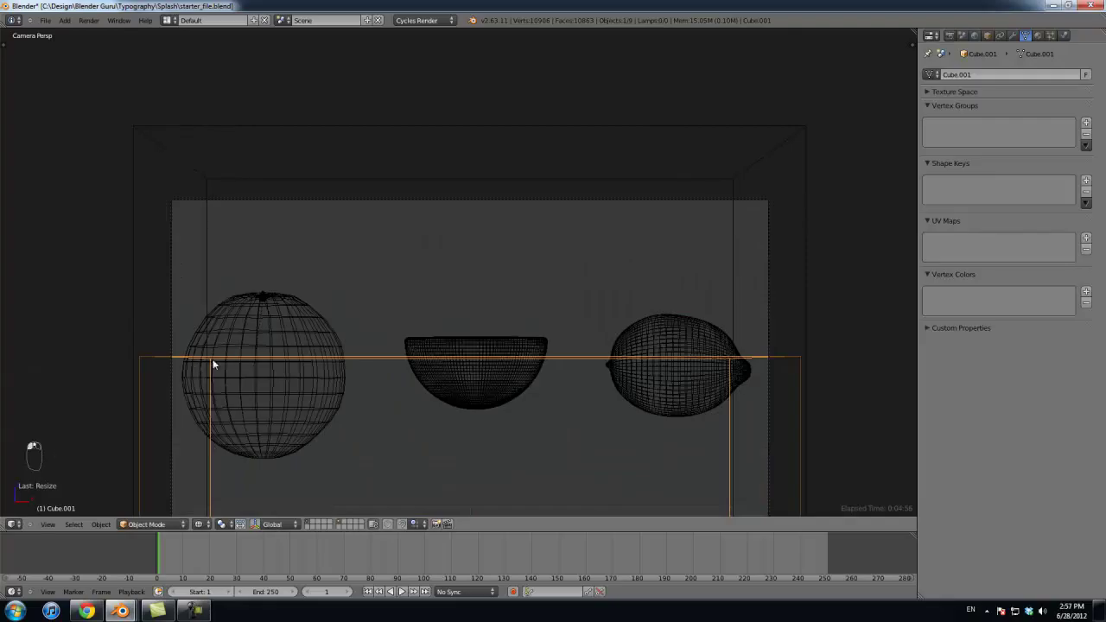
pyautogui.scroll(-5, 466, 352)
pyautogui.scroll(4, 523, 317)
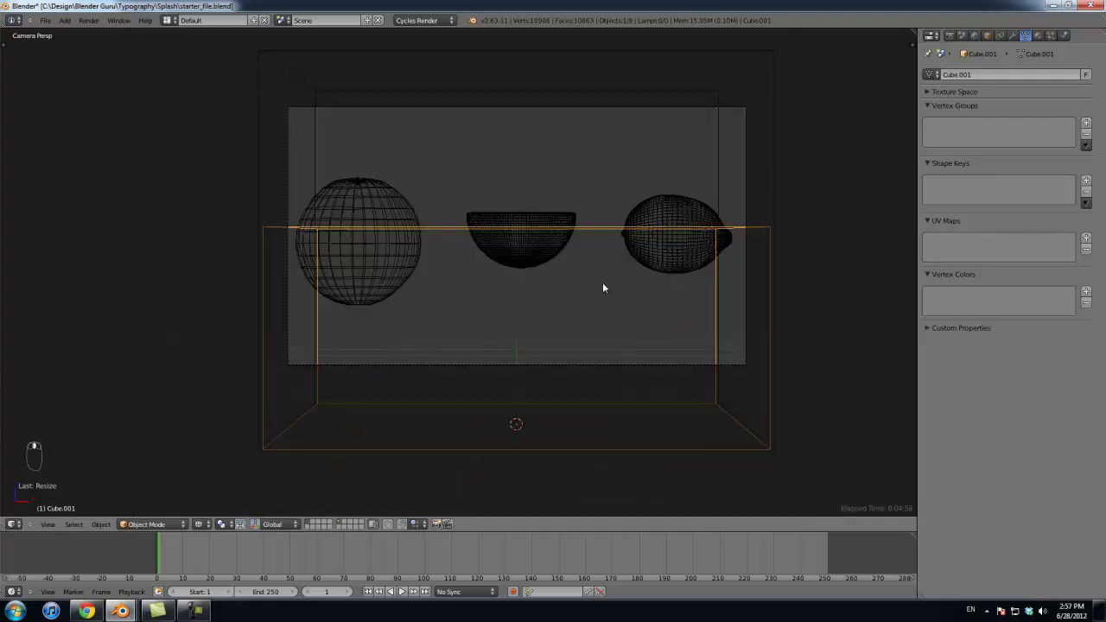
# Step: Reposition the camera and rotate it about -2° around the global X axis to reframe the fruits and the inner cube
pyautogui.scroll(-2, 570, 315)
pyautogui.rightClick(587, 341)
pyautogui.press('g')
pyautogui.rightClick(617, 319)
pyautogui.press('g')
pyautogui.click(615, 298)
pyautogui.press('r')
pyautogui.press('x')
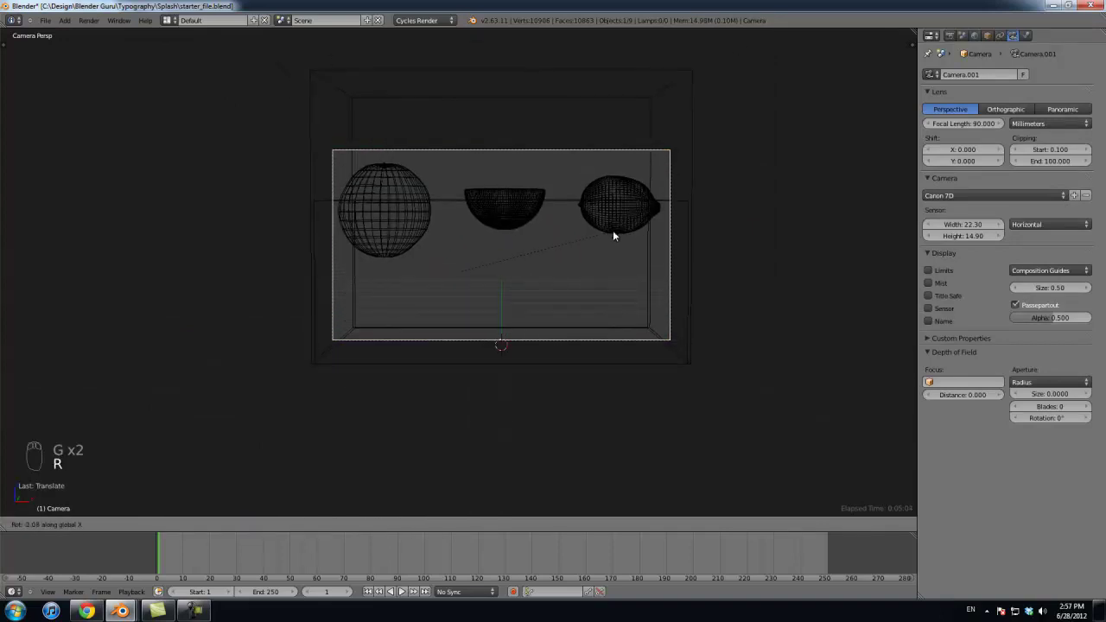
pyautogui.click(611, 231)
# Step: Raise the inner cube about 0.02 units along Z in the front view so its base sits just above the outer cube's base
pyautogui.rightClick(605, 186)
pyautogui.scroll(3, 596, 219)
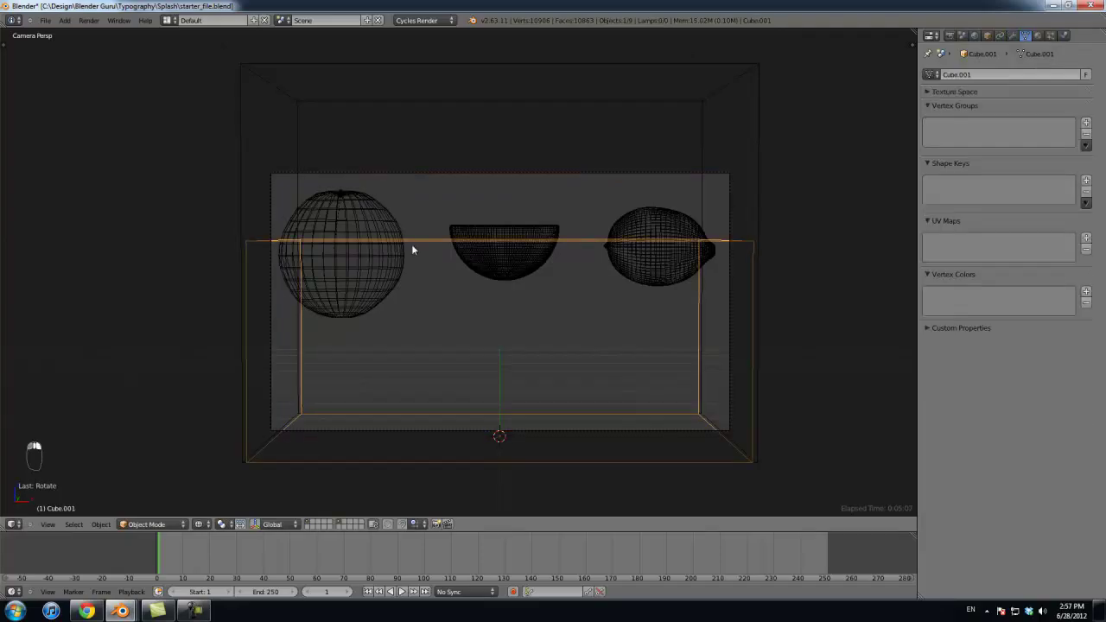
pyautogui.rightClick(555, 174)
pyautogui.rightClick(614, 243)
pyautogui.press('s')
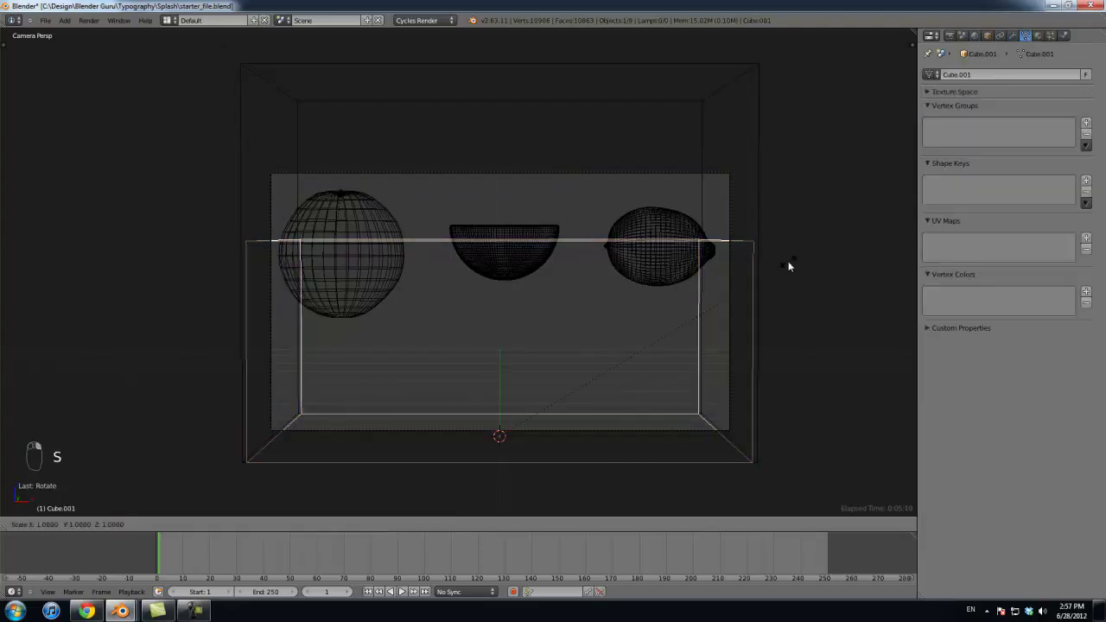
pyautogui.click(798, 245)
pyautogui.press('KP_1')
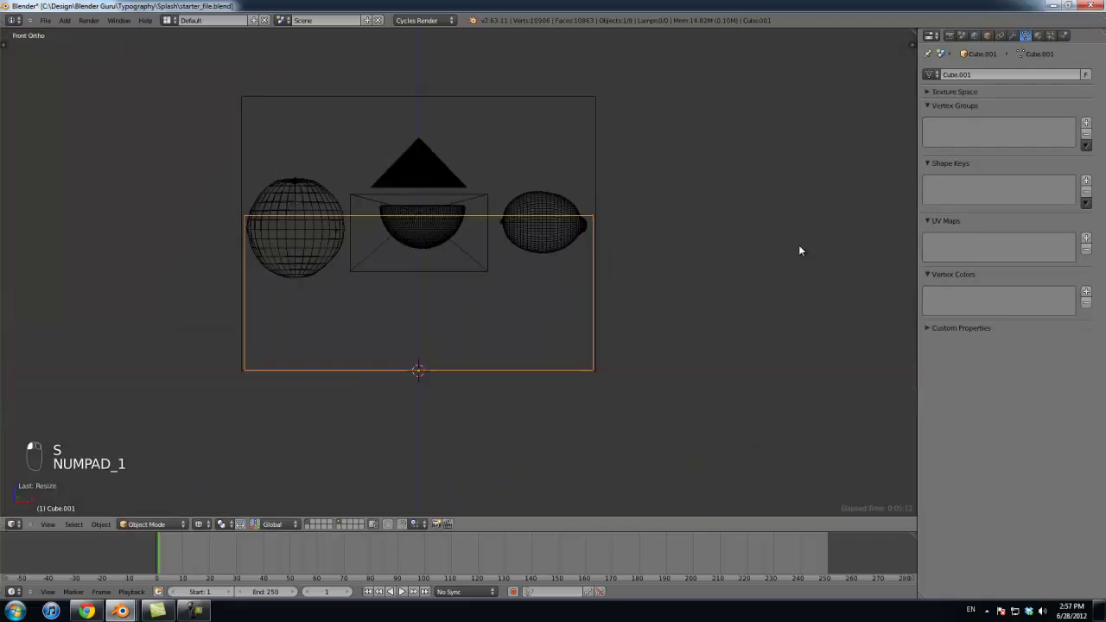
pyautogui.press('g')
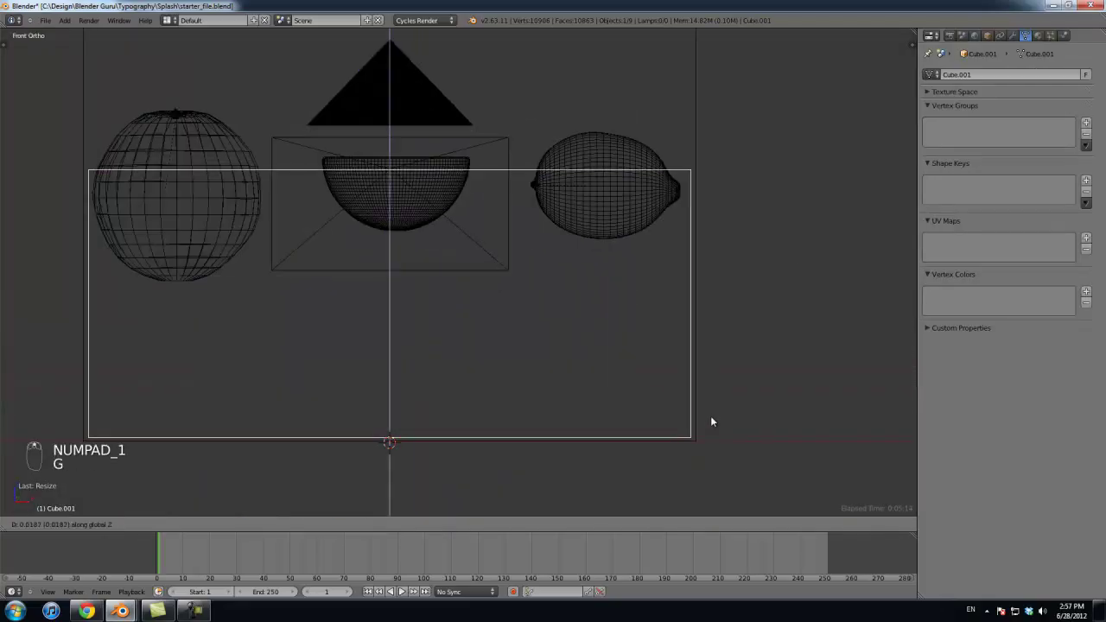
pyautogui.click(701, 423)
pyautogui.rightClick(692, 416)
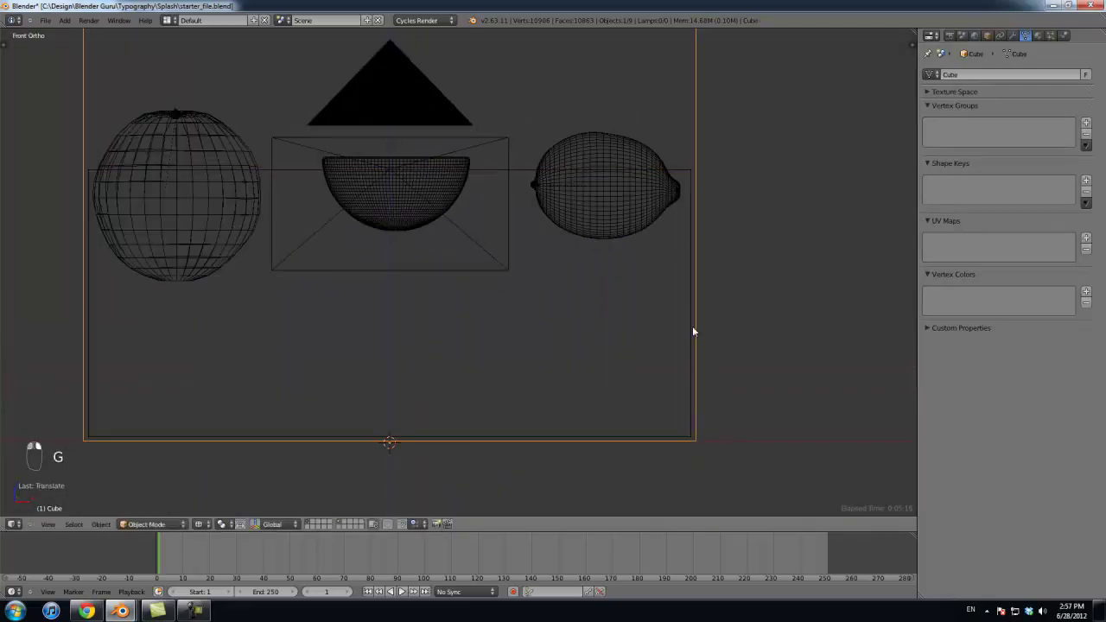
pyautogui.rightClick(693, 378)
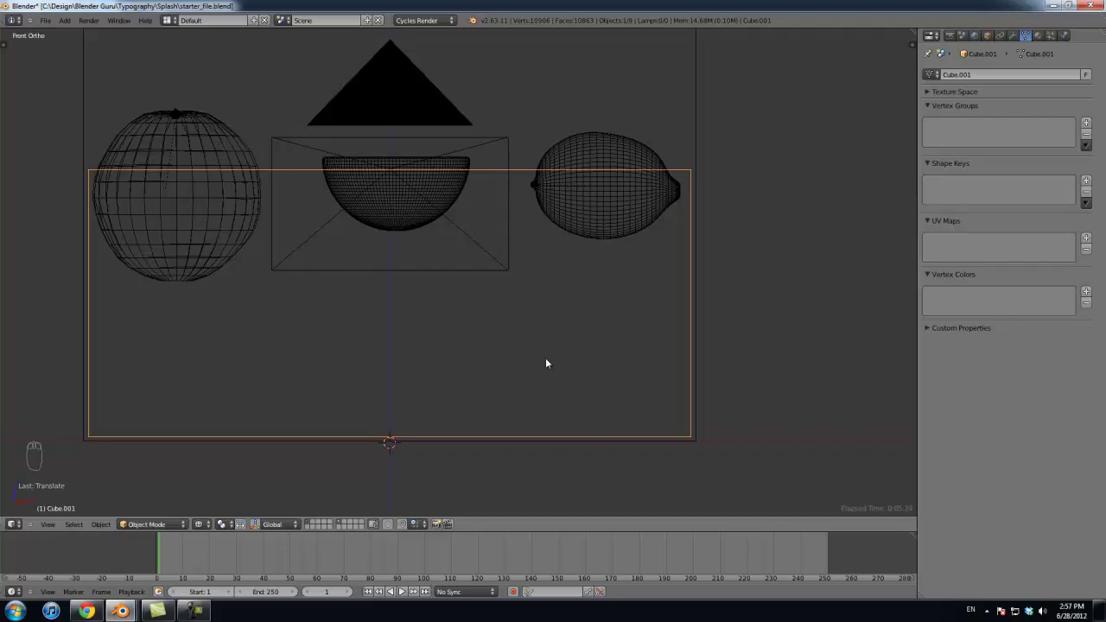
# Step: Display the physics settings for the outer cube and the inner cube in turn
pyautogui.rightClick(698, 326)
pyautogui.rightClick(692, 403)
pyautogui.click(1063, 36)
pyautogui.rightClick(695, 242)
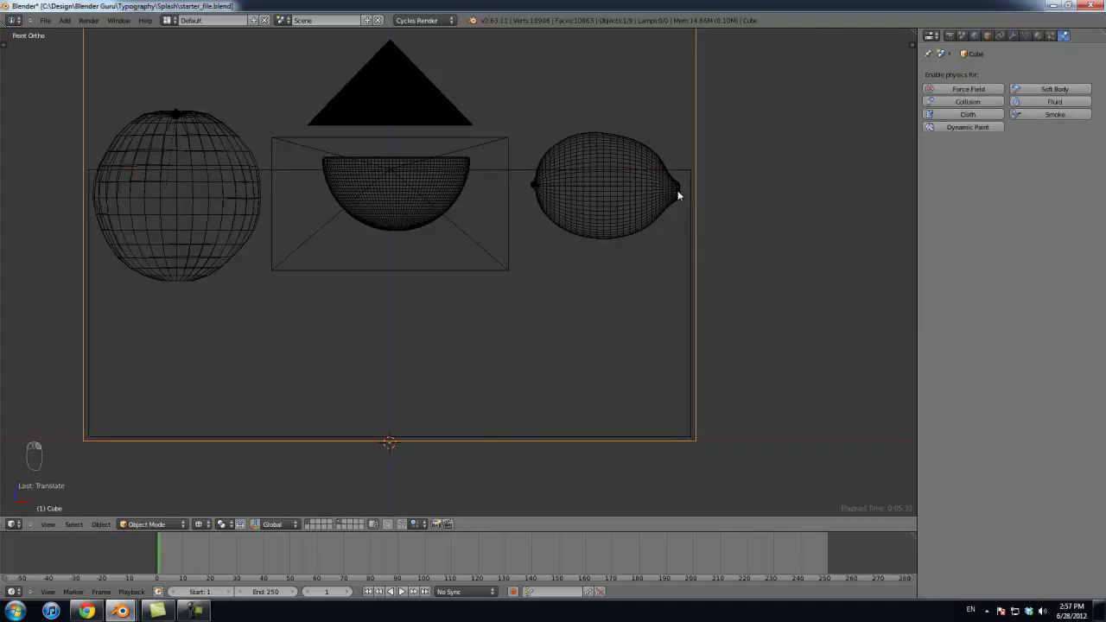
pyautogui.rightClick(700, 192)
pyautogui.rightClick(696, 193)
pyautogui.rightClick(691, 198)
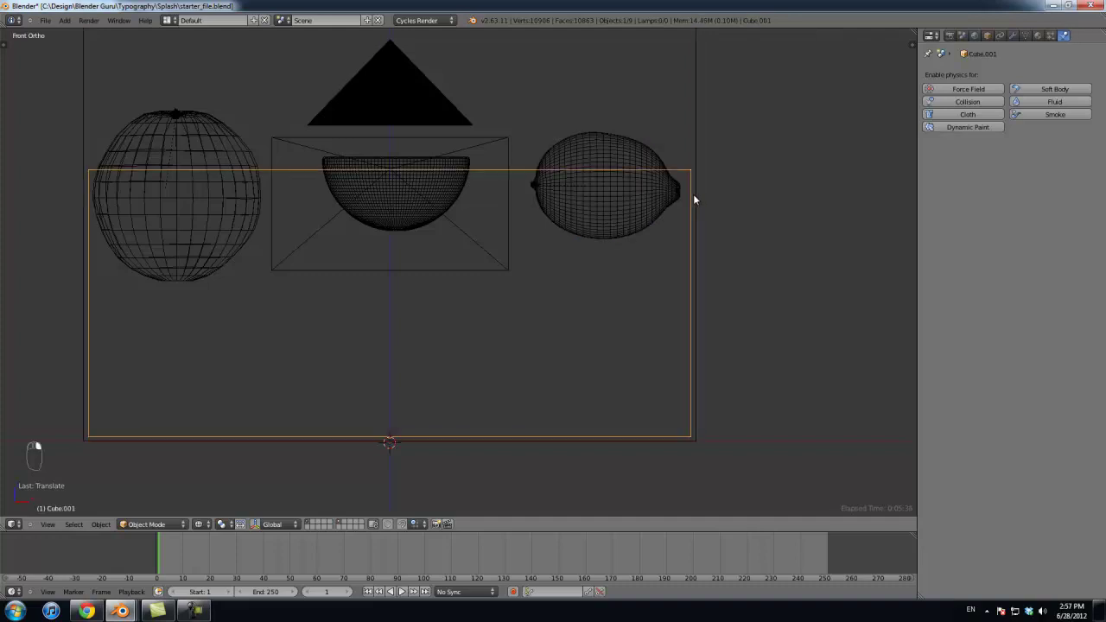
# Step: Scale the outer cube down to about 0.95 along the global Z axis in the camera view
pyautogui.moveTo(753, 189); pyautogui.dragTo(528, 294, button='middle')
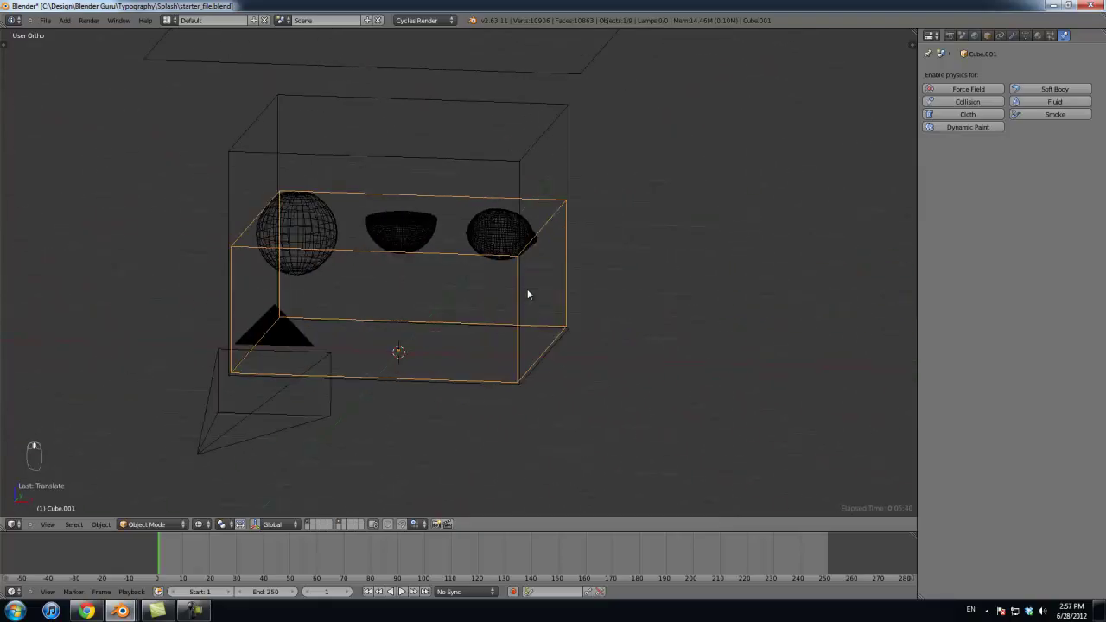
pyautogui.press('KP_0')
pyautogui.rightClick(706, 147)
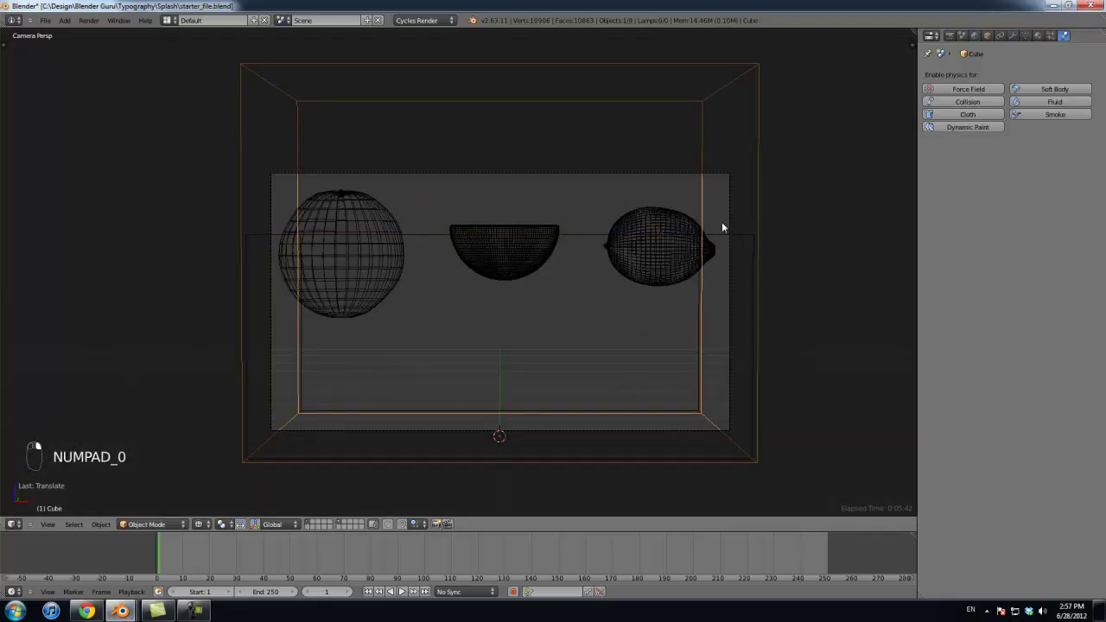
pyautogui.press('s')
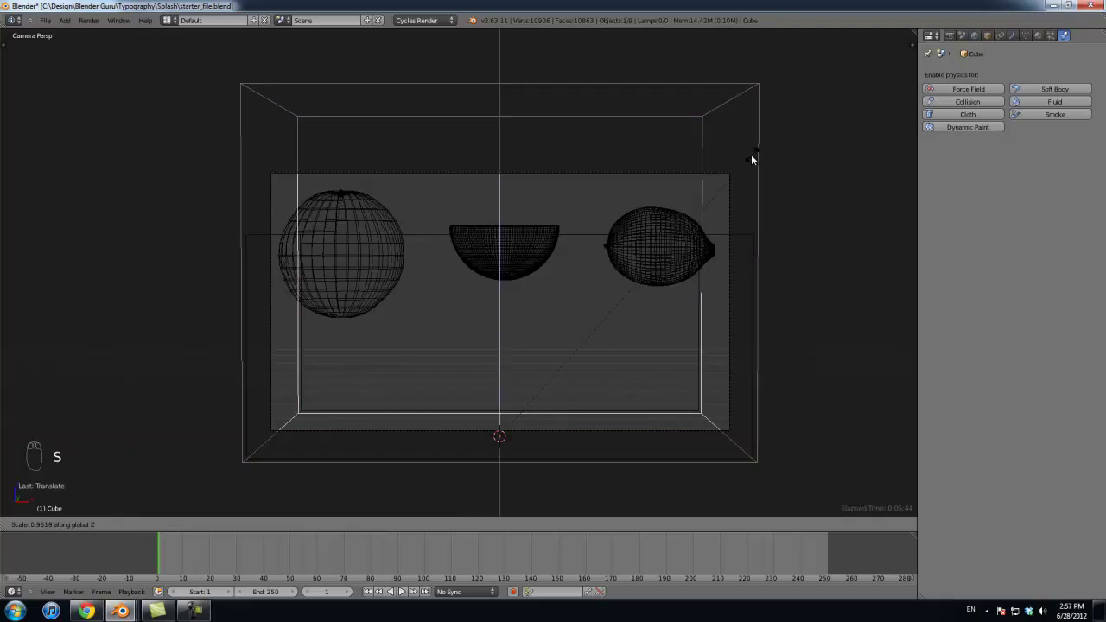
pyautogui.click(746, 156)
# Step: Move the camera back about 0.46 units along its local Z axis to widen the framing around the fruits
pyautogui.rightClick(732, 194)
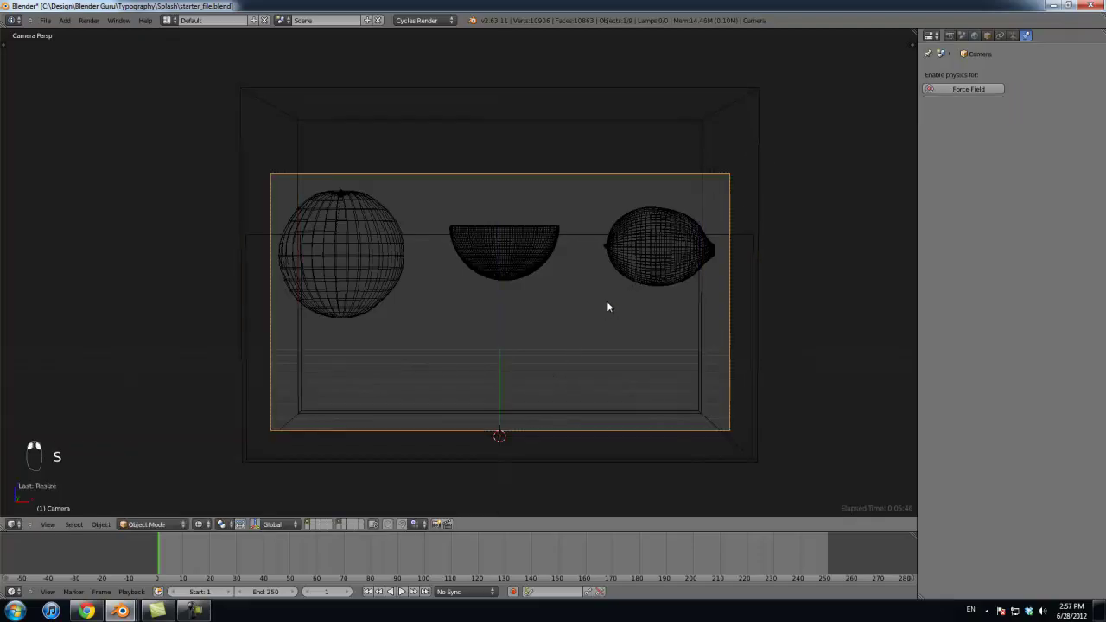
pyautogui.rightClick(401, 251)
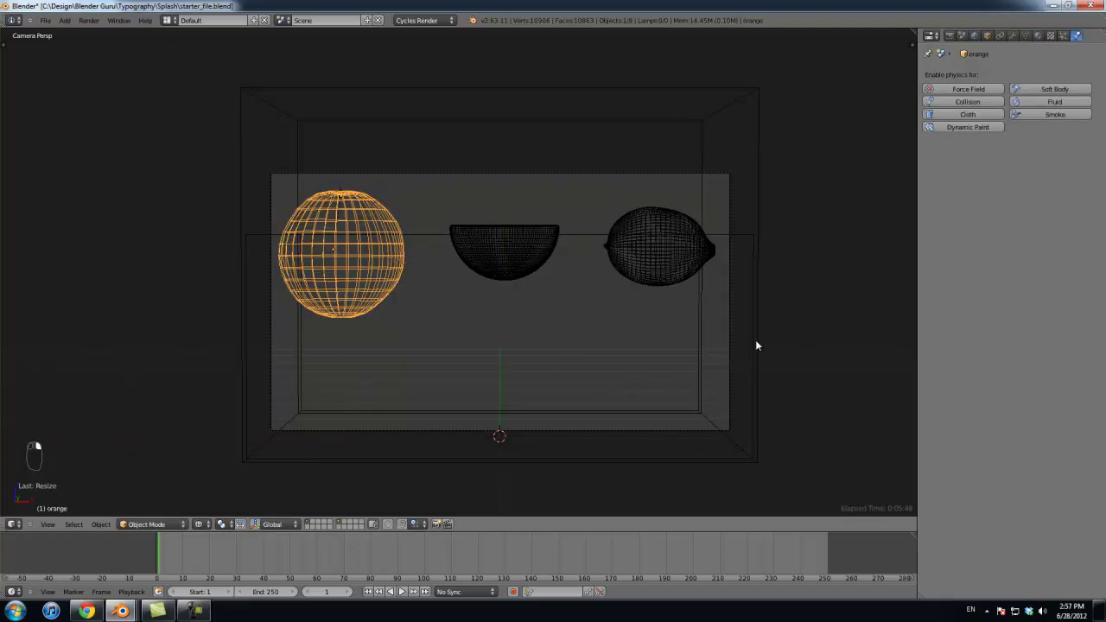
pyautogui.rightClick(732, 342)
pyautogui.press('g')
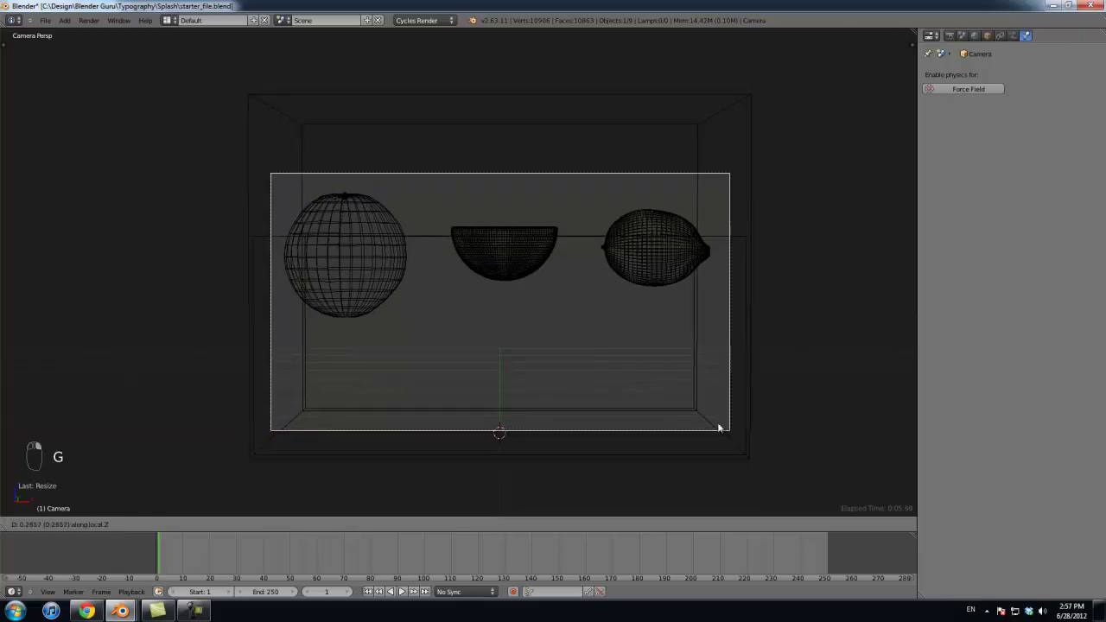
pyautogui.press('g')
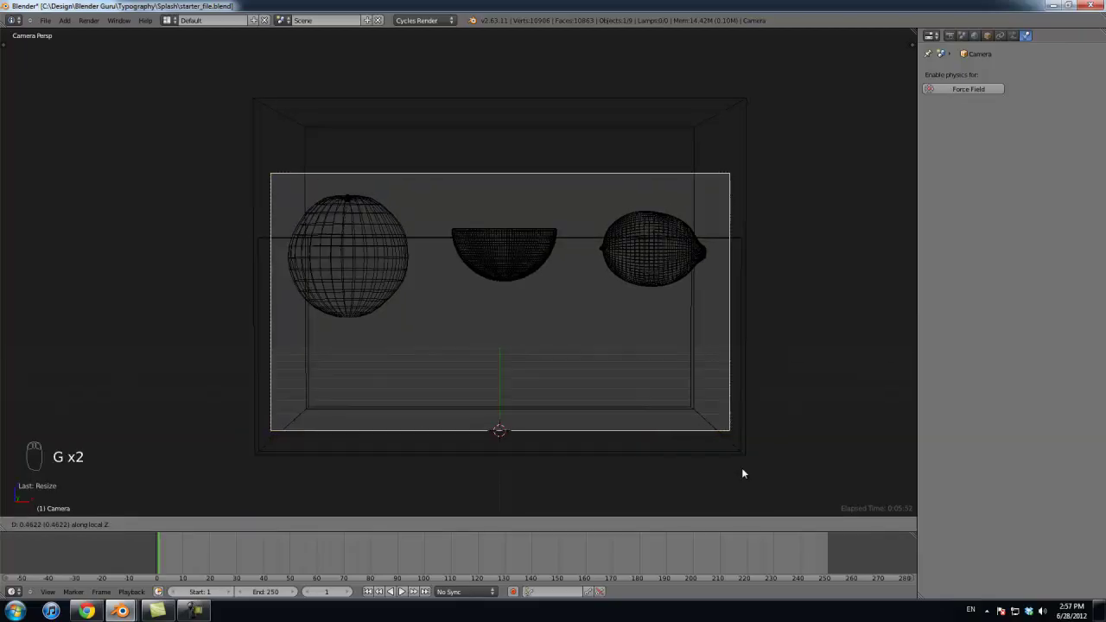
pyautogui.click(737, 454)
pyautogui.rightClick(739, 451)
pyautogui.keyDown('shift'); pyautogui.rightClick(742, 451); pyautogui.keyUp('shift')
pyautogui.press('g')
pyautogui.press('y')
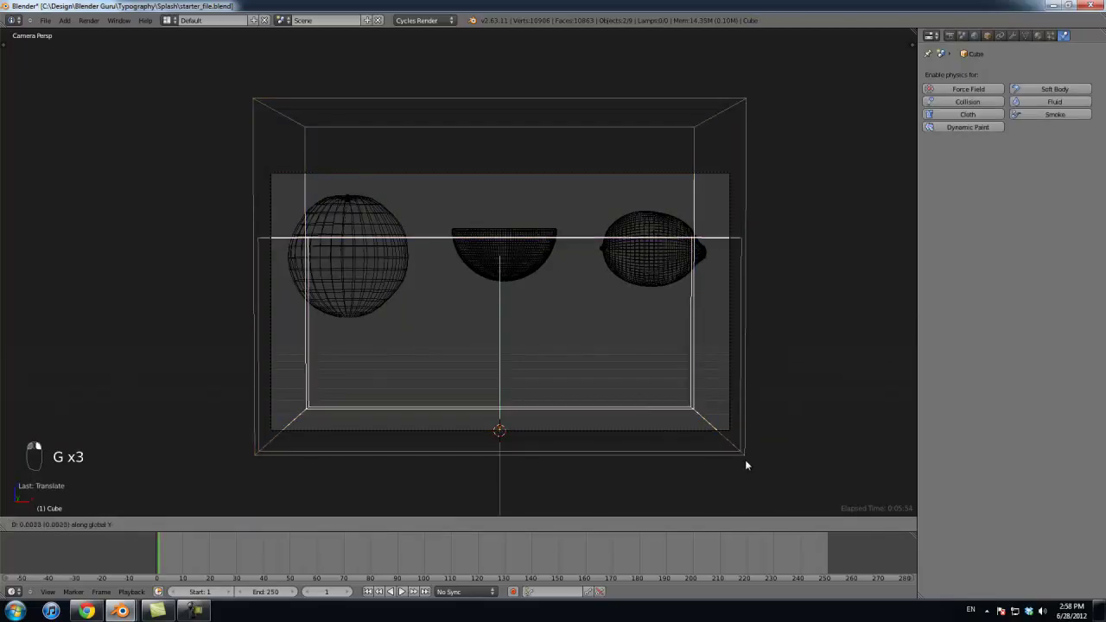
pyautogui.rightClick(748, 449)
pyautogui.press('z')
pyautogui.press('z')
pyautogui.rightClick(406, 232)
pyautogui.rightClick(652, 259)
# Step: Enable fluid physics on the outer cube and set its fluid type to Domain
pyautogui.rightClick(752, 256)
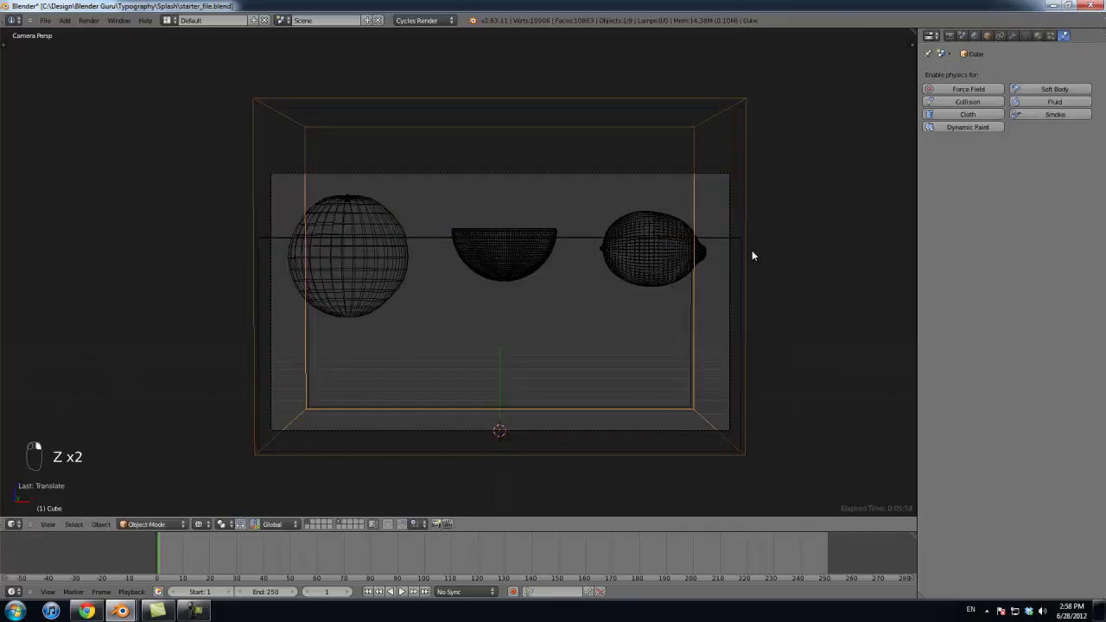
pyautogui.press('z')
pyautogui.press('z')
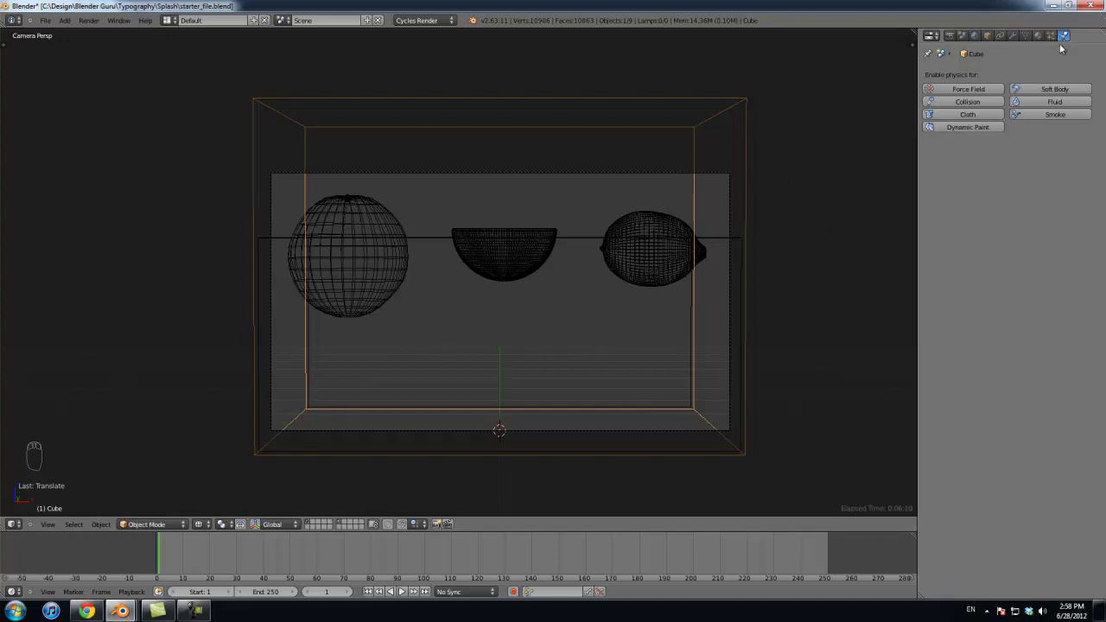
pyautogui.click(1032, 100)
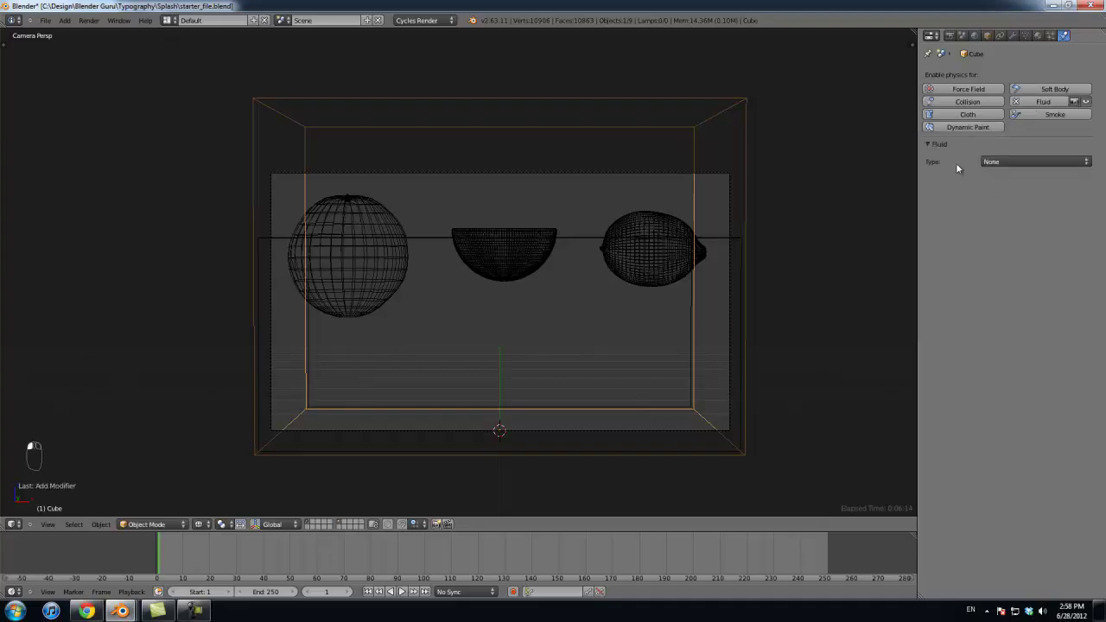
pyautogui.click(1011, 161)
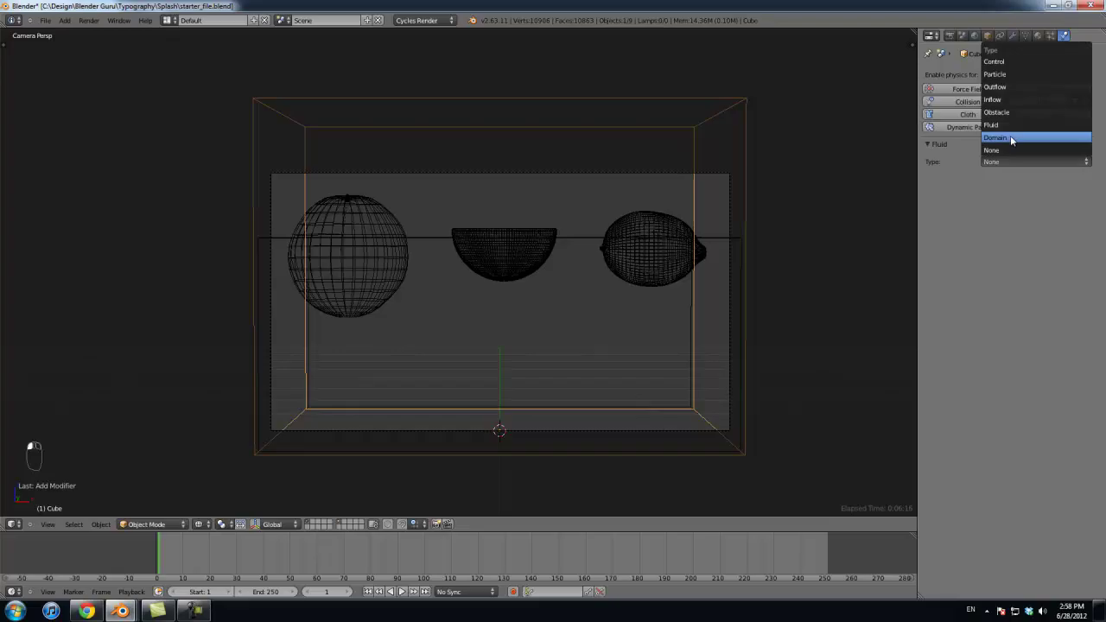
pyautogui.click(1013, 138)
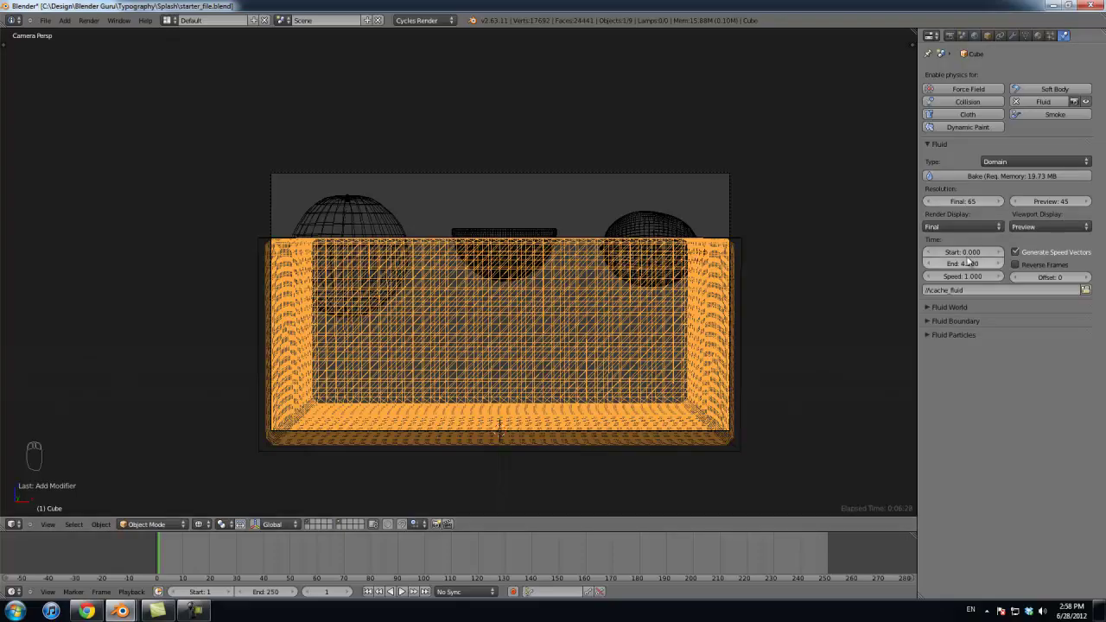
# Step: Try a final resolution of 245 for the fluid domain
pyautogui.click(963, 201)
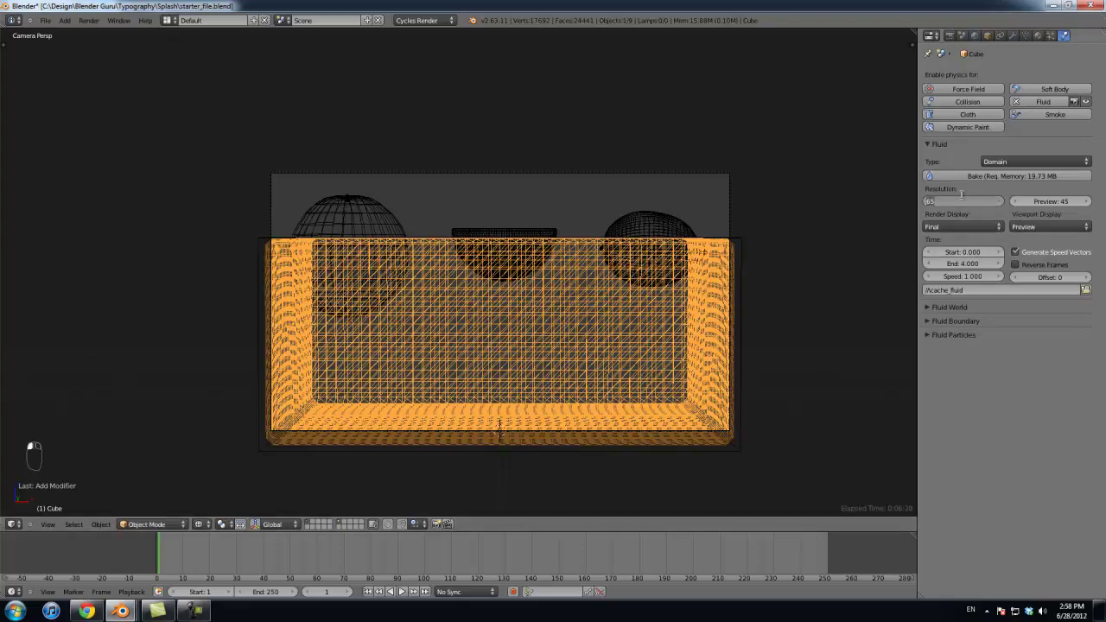
pyautogui.write('245')
pyautogui.press('Return')
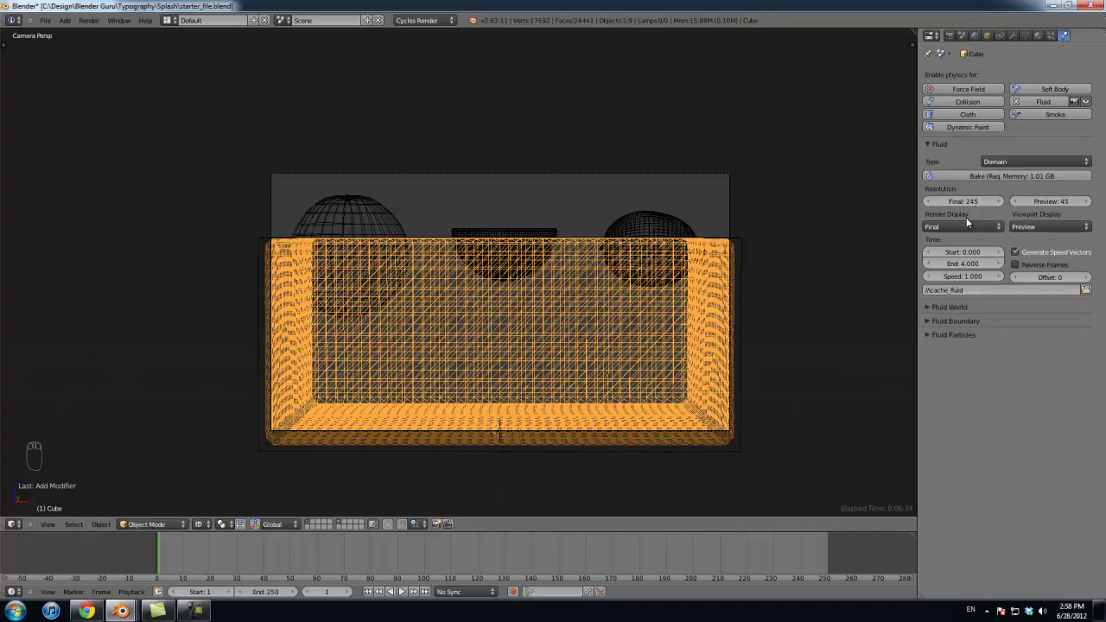
# Step: Set the fluid domain's final resolution to 85
pyautogui.click(958, 203)
pyautogui.write('85')
pyautogui.press('Return')
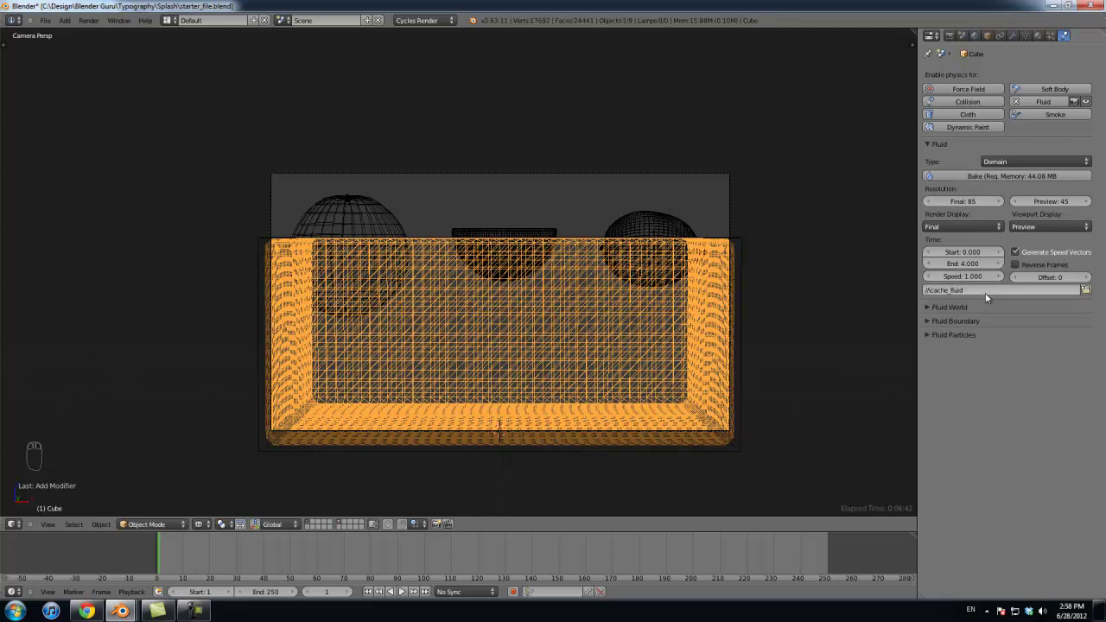
# Step: Show the domain's Fluid World settings and review the Real World Size
pyautogui.click(935, 306)
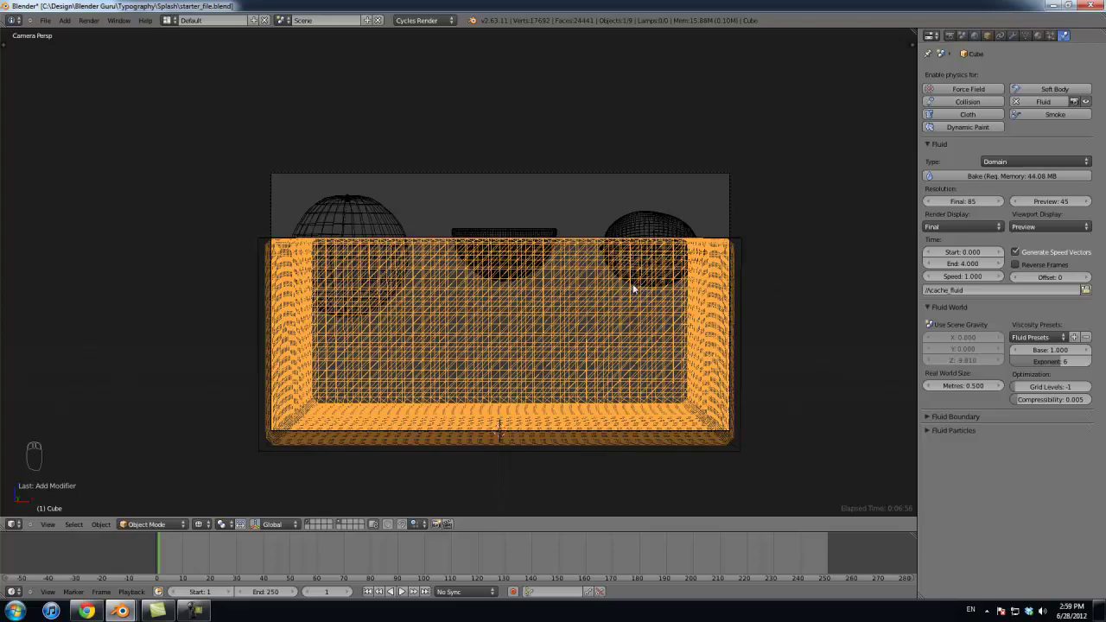
pyautogui.click(985, 385)
pyautogui.click(969, 406)
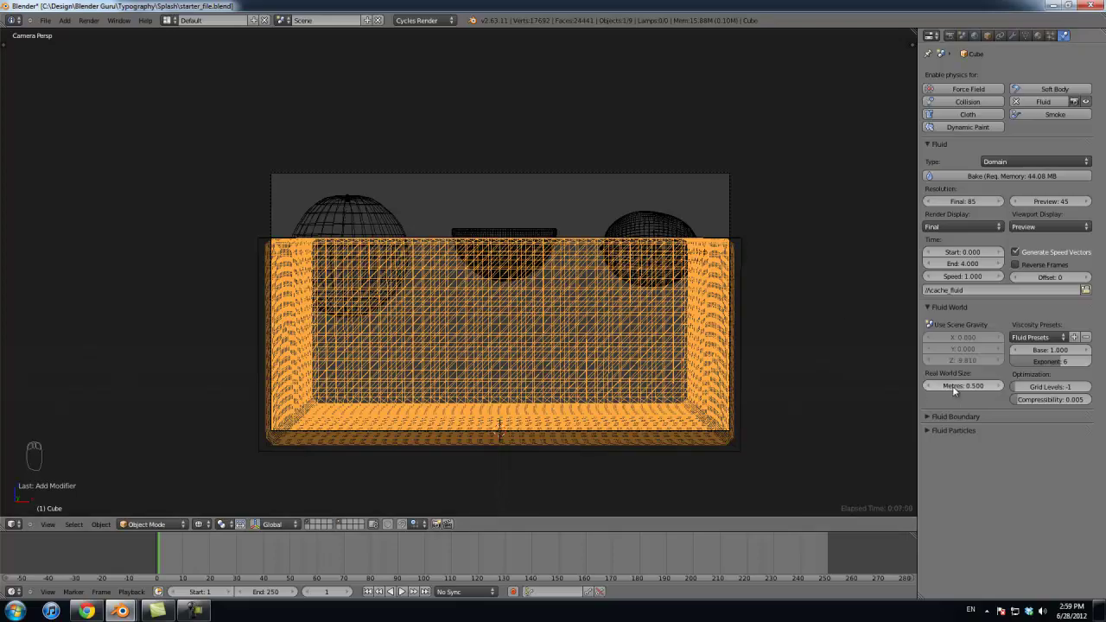
# Step: Set the domain's fluid boundary slip type to Free Slip
pyautogui.click(933, 418)
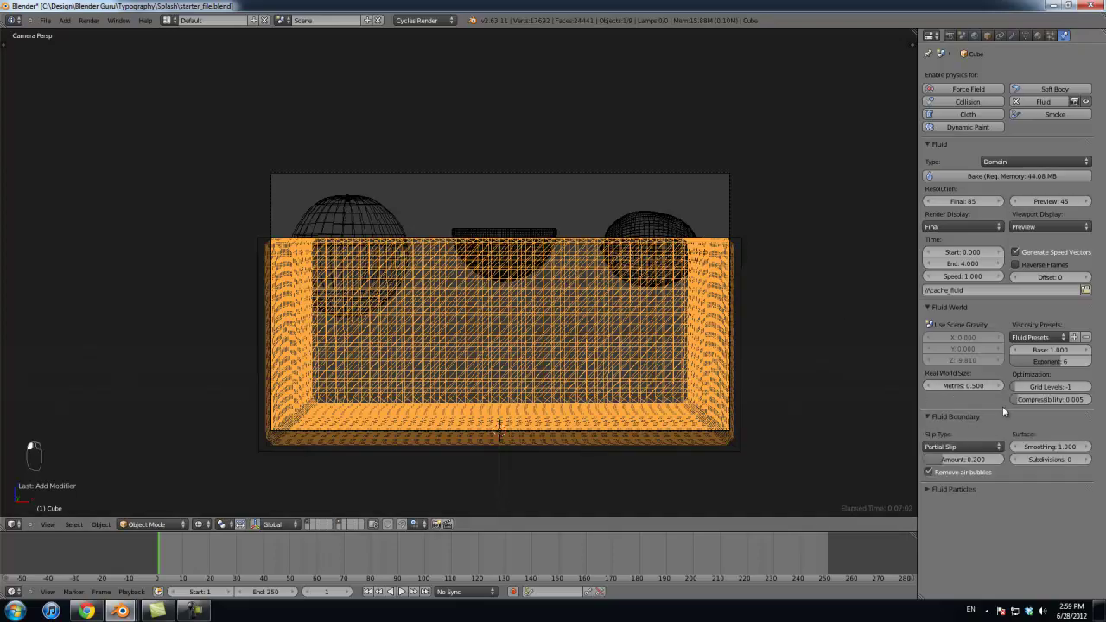
pyautogui.rightClick(747, 242)
pyautogui.rightClick(741, 292)
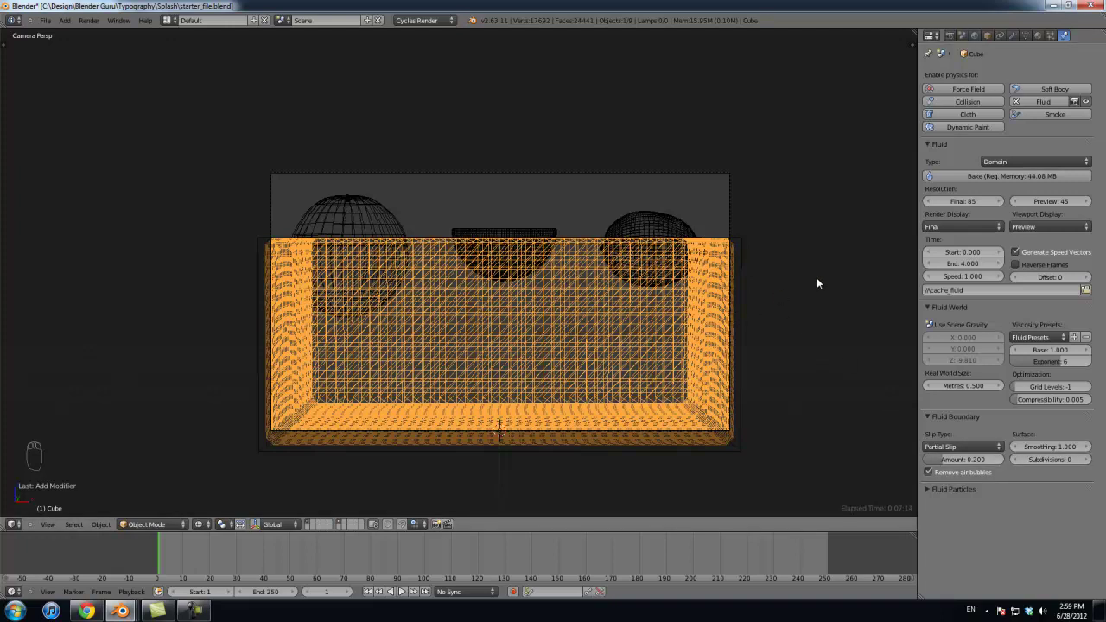
pyautogui.click(963, 446)
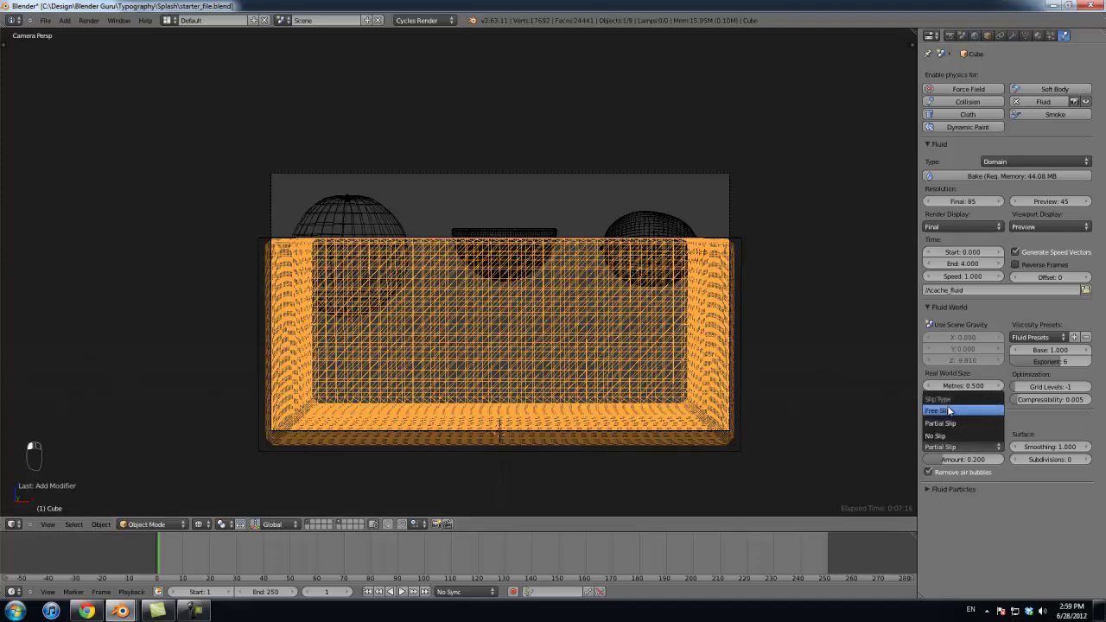
pyautogui.click(954, 411)
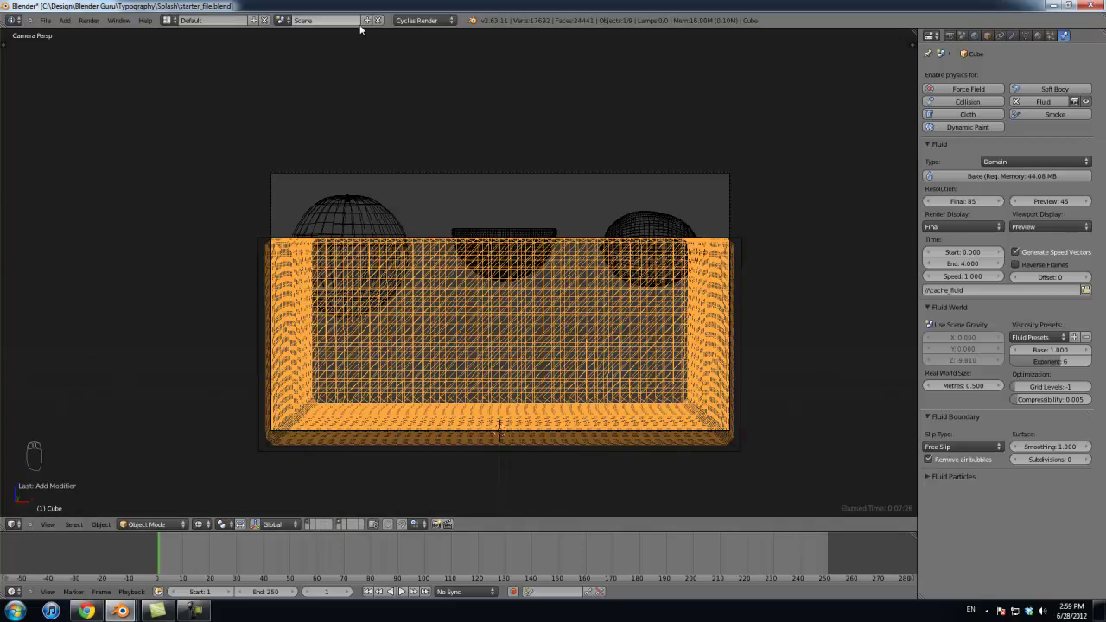
# Step: Display the splash screen to check the program version
pyautogui.click(153, 21)
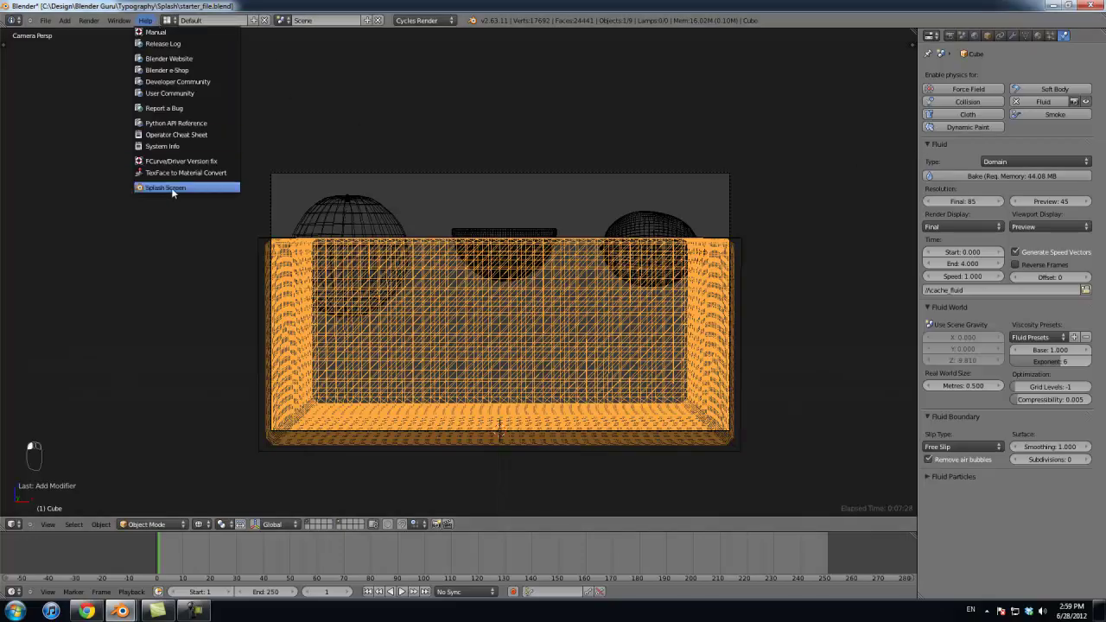
pyautogui.click(173, 188)
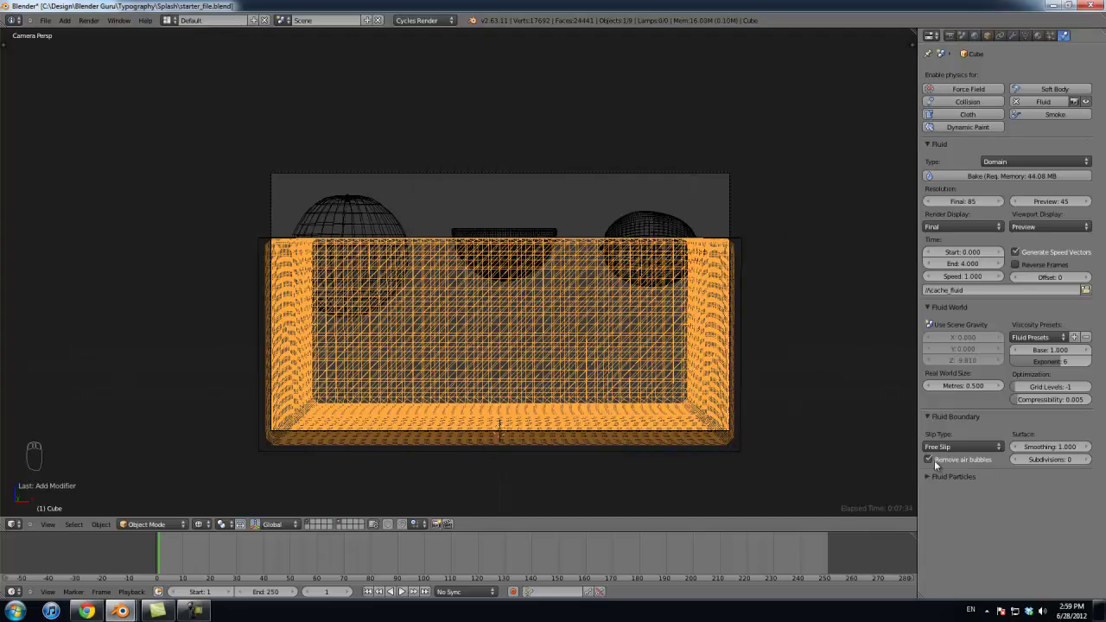
# Step: Turn off Remove air bubbles for the domain and set Generate Particles to 0.1 in its fluid particle settings
pyautogui.click(929, 458)
pyautogui.click(930, 479)
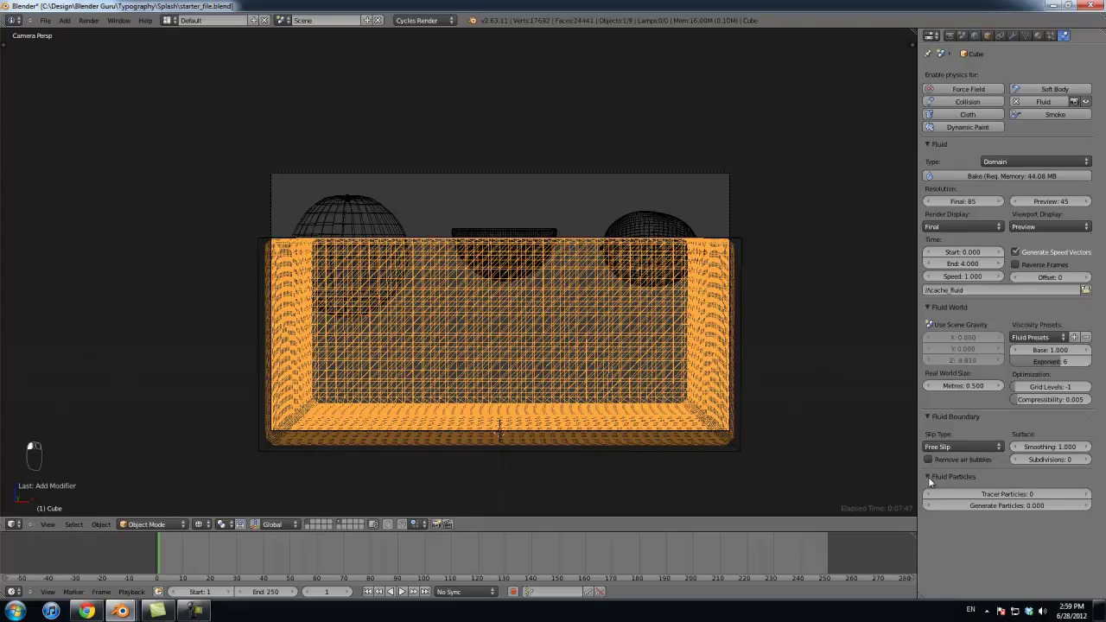
pyautogui.click(991, 510)
pyautogui.write('0.1')
pyautogui.press('Return')
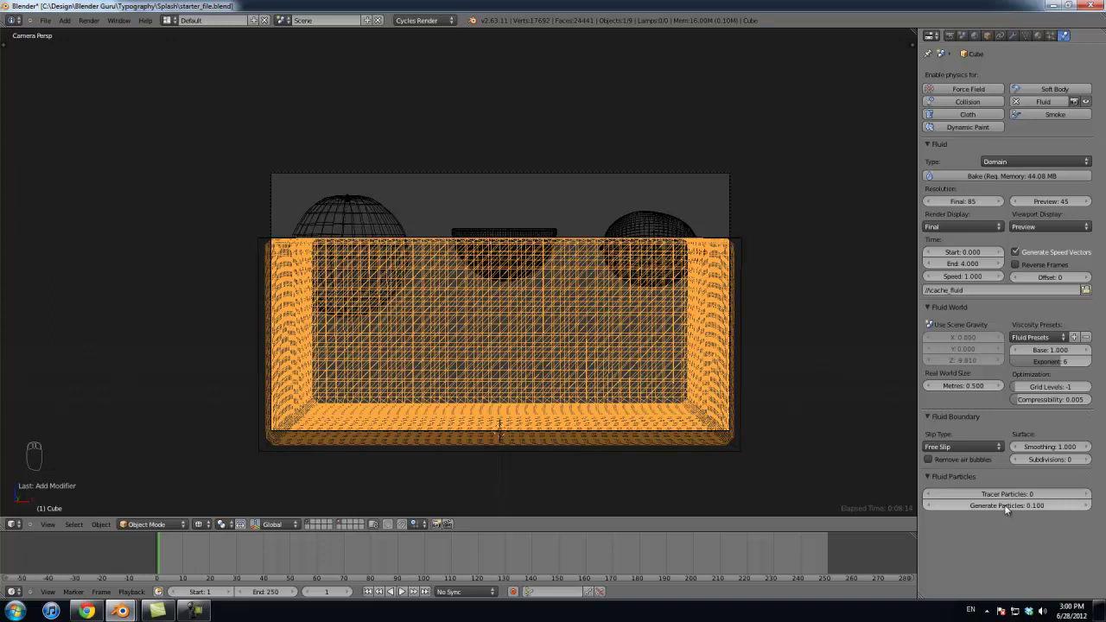
# Step: Set the fluid surface subdivisions to 2 and the smoothing to 1.2
pyautogui.click(1082, 460)
pyautogui.click(1082, 460)
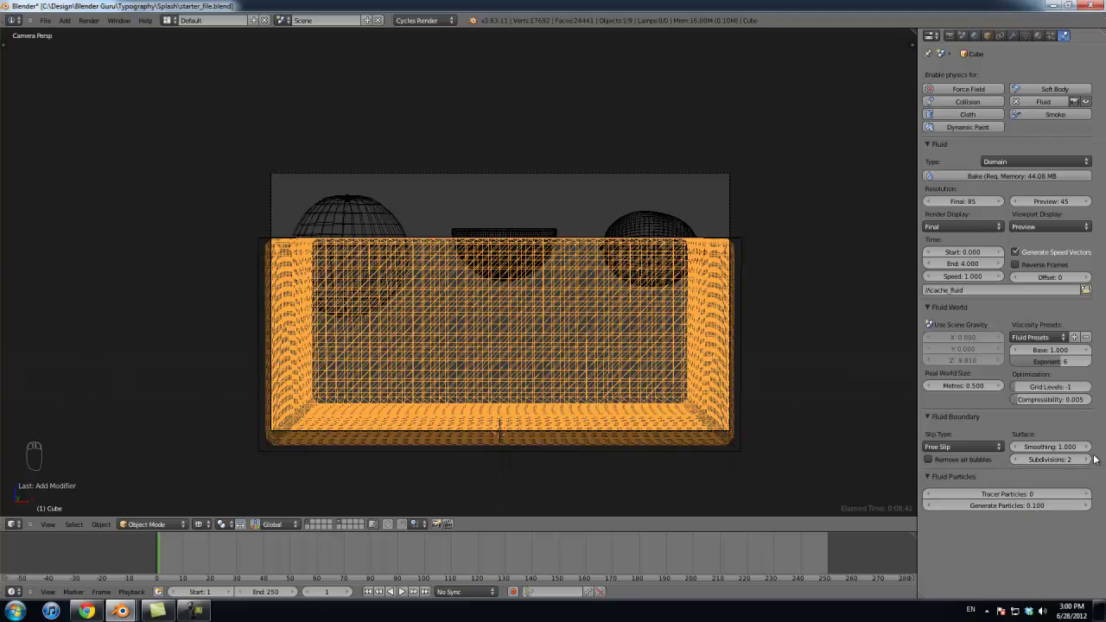
pyautogui.click(1048, 444)
pyautogui.write('1.2')
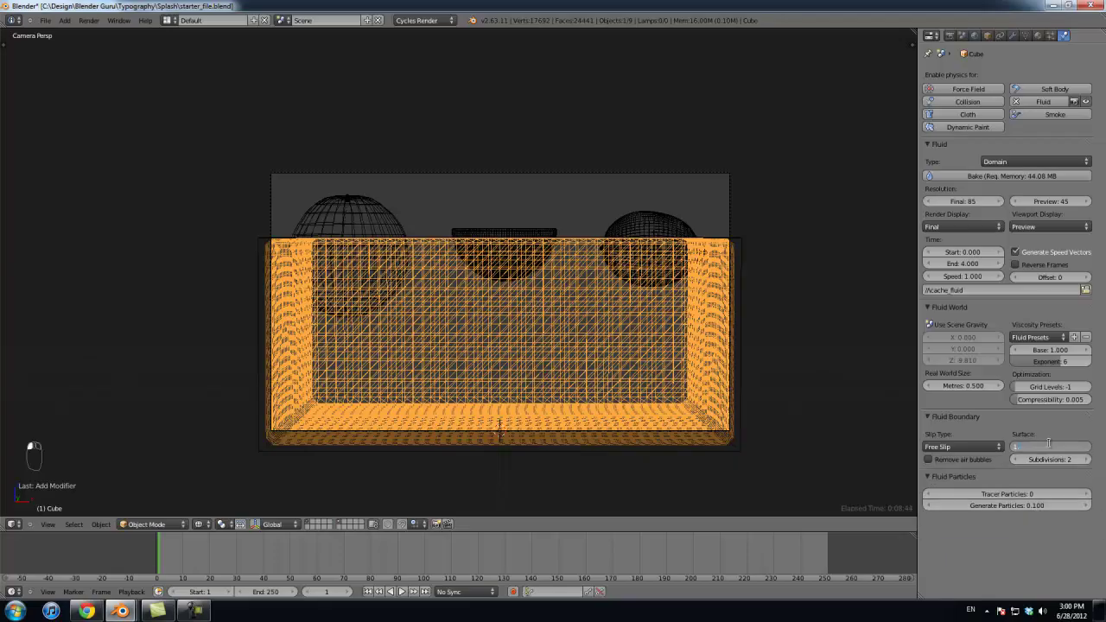
pyautogui.press('Return')
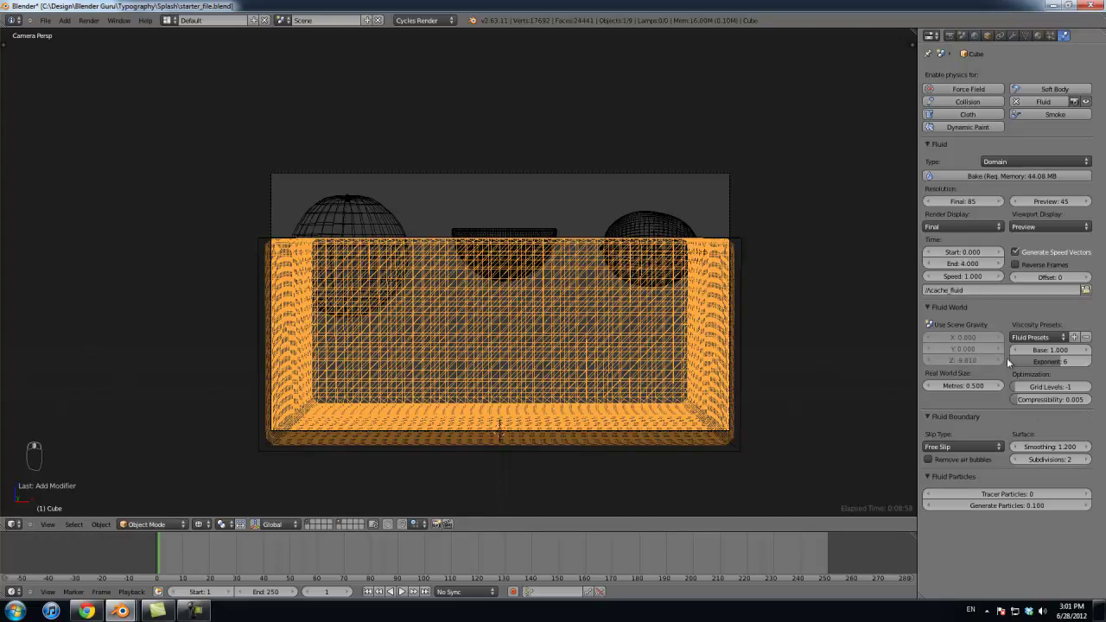
# Step: Set the domain's bake cache path to a folder named cache_tutorial inside the Splash directory
pyautogui.click(1086, 291)
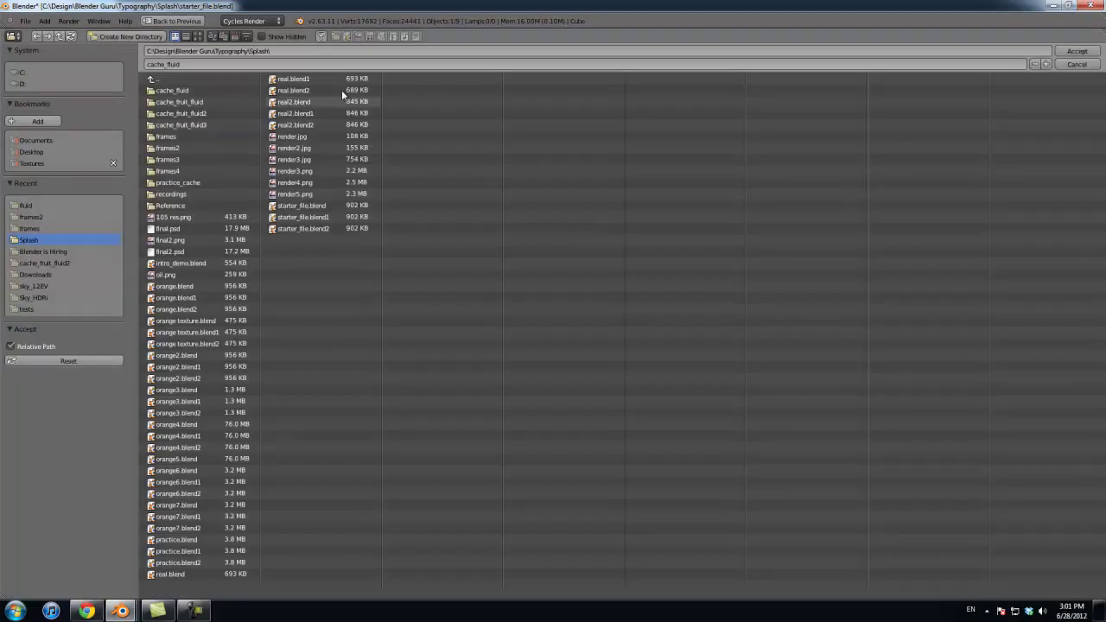
pyautogui.click(192, 66)
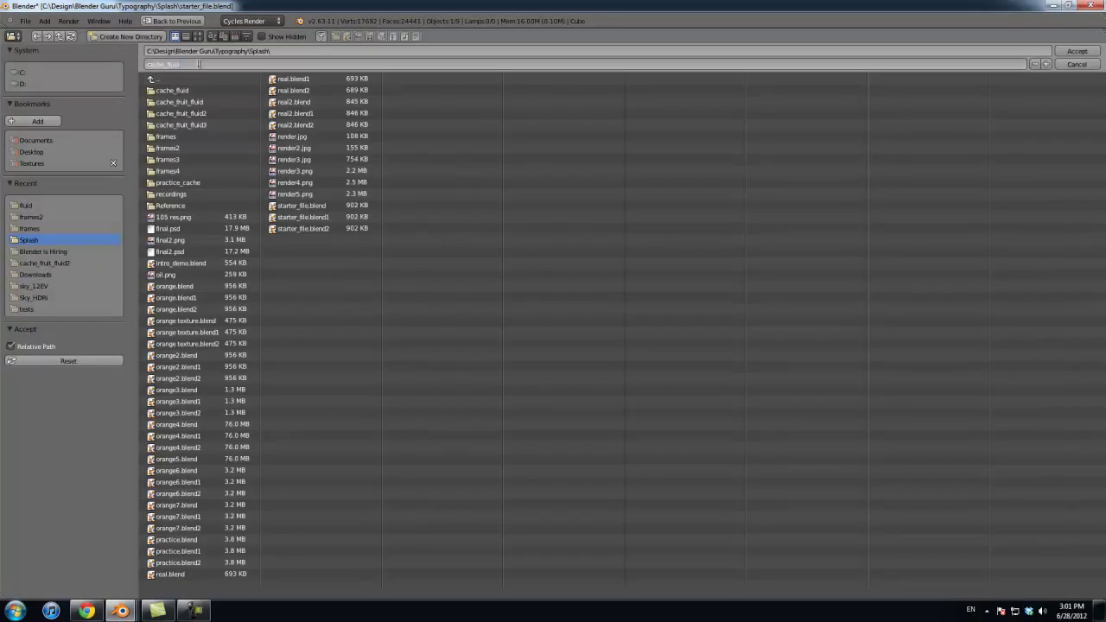
pyautogui.press('BackSpace')
pyautogui.press('BackSpace')
pyautogui.press('BackSpace')
pyautogui.press('BackSpace')
pyautogui.write('tutorial')
pyautogui.press('Return')
pyautogui.click(1076, 51)
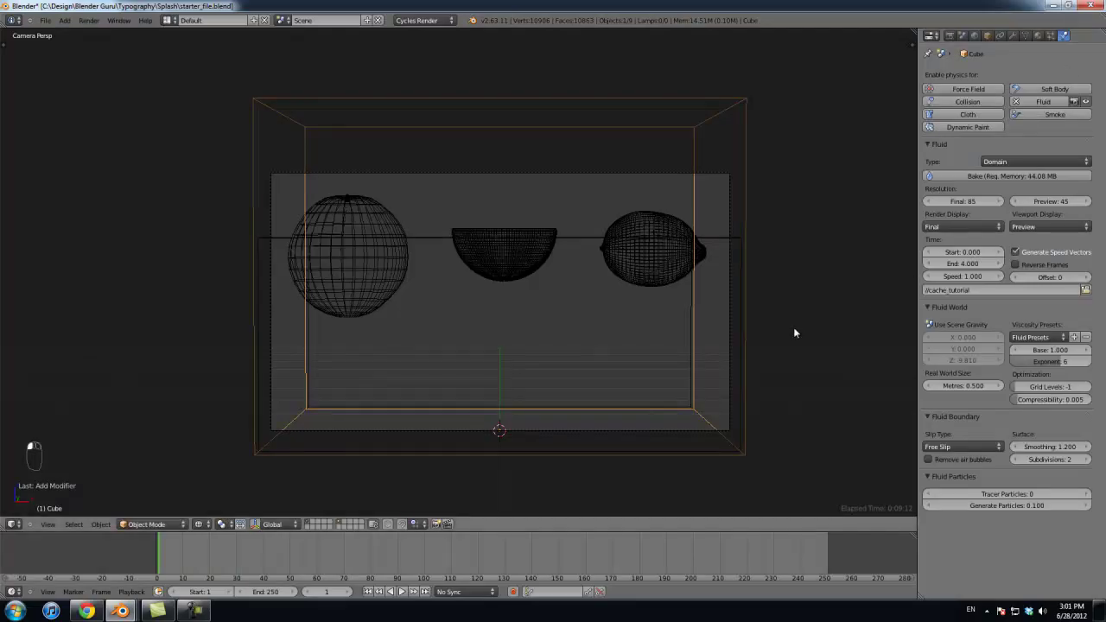
# Step: Check the domain's bake cache folder location in the Splash directory and leave it as is
pyautogui.click(1085, 291)
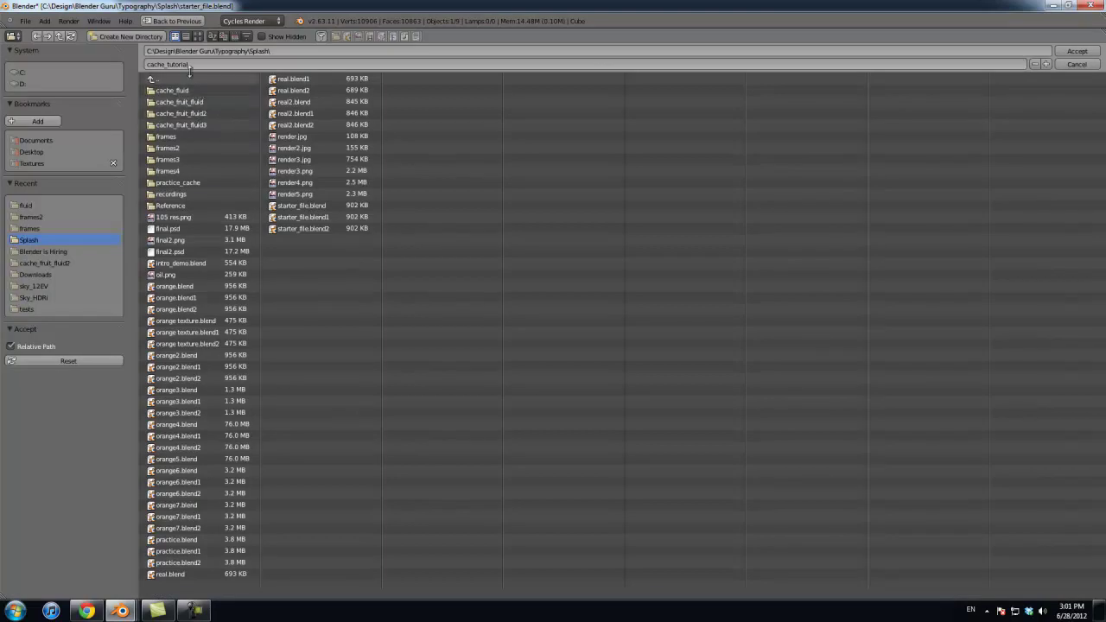
pyautogui.click(1076, 66)
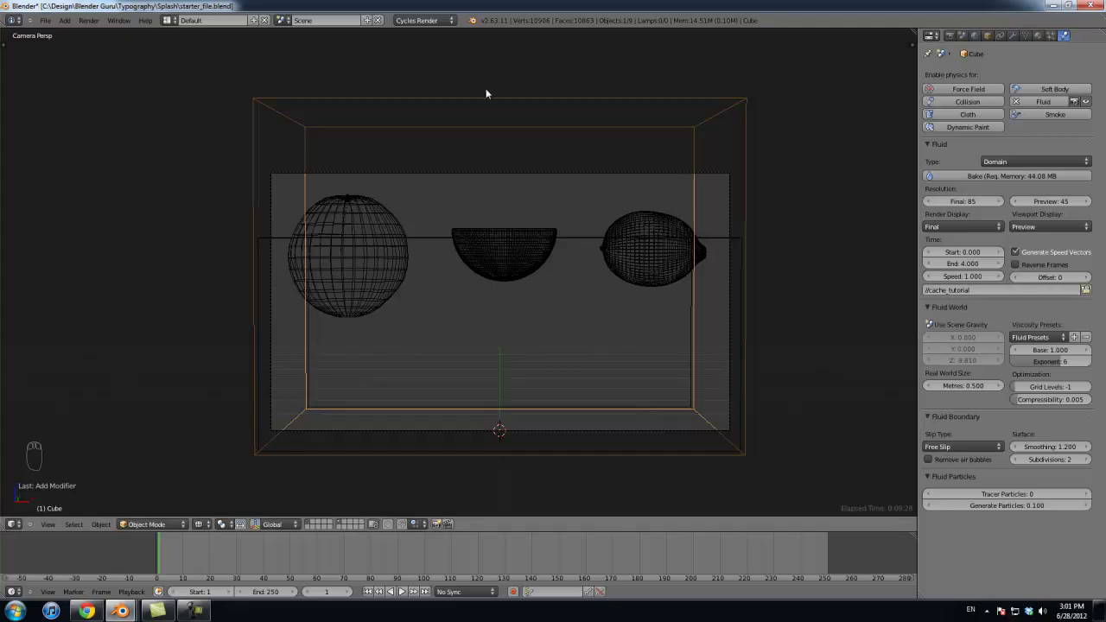
pyautogui.scroll(-5, 579, 226)
pyautogui.press('z')
pyautogui.press('z')
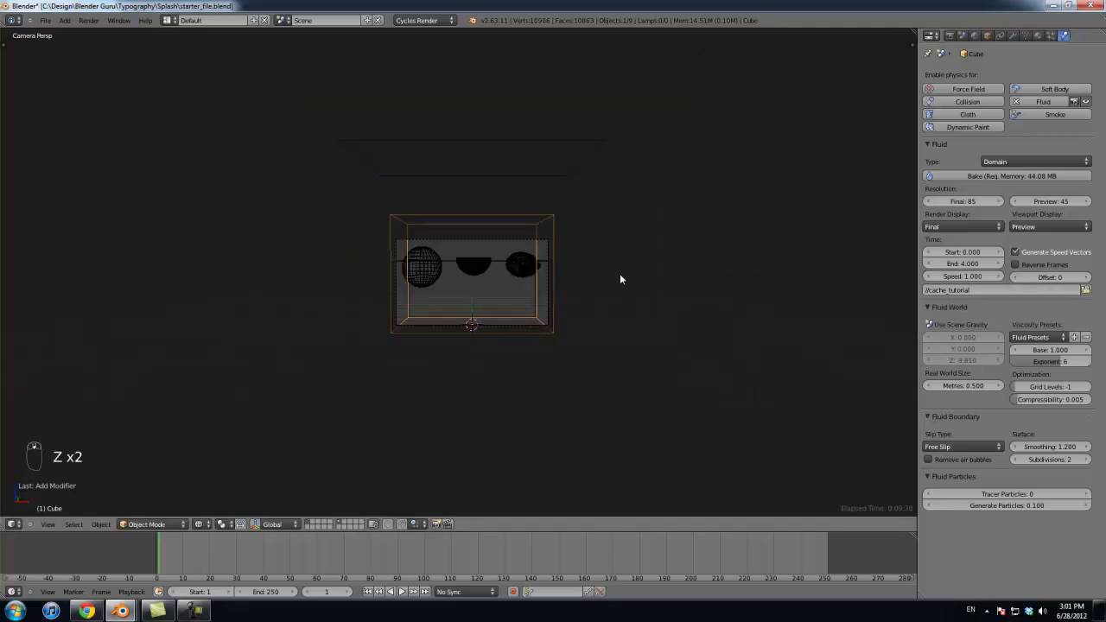
pyautogui.scroll(5, 619, 279)
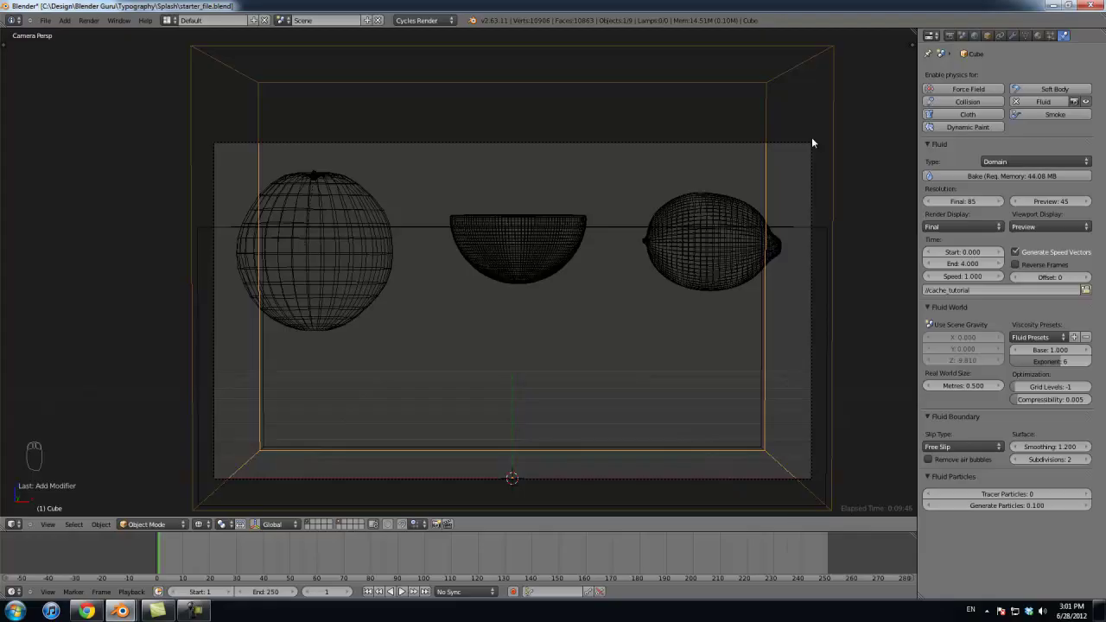
# Step: Set the animation's end frame to 25 and fit the timeline to the frame range
pyautogui.click(269, 592)
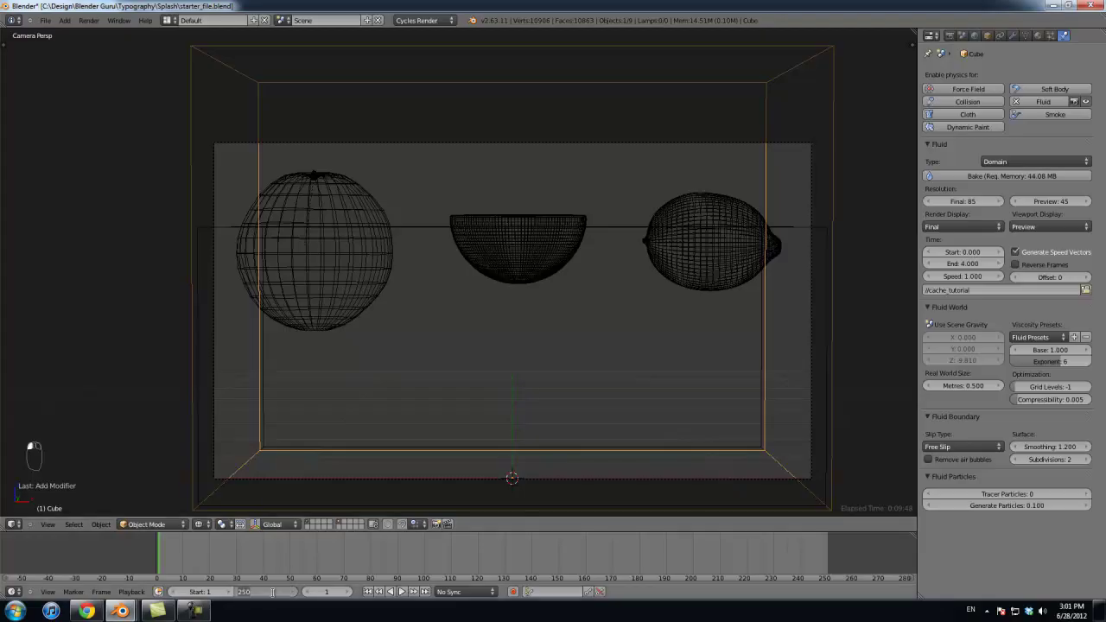
pyautogui.write('25')
pyautogui.press('Return')
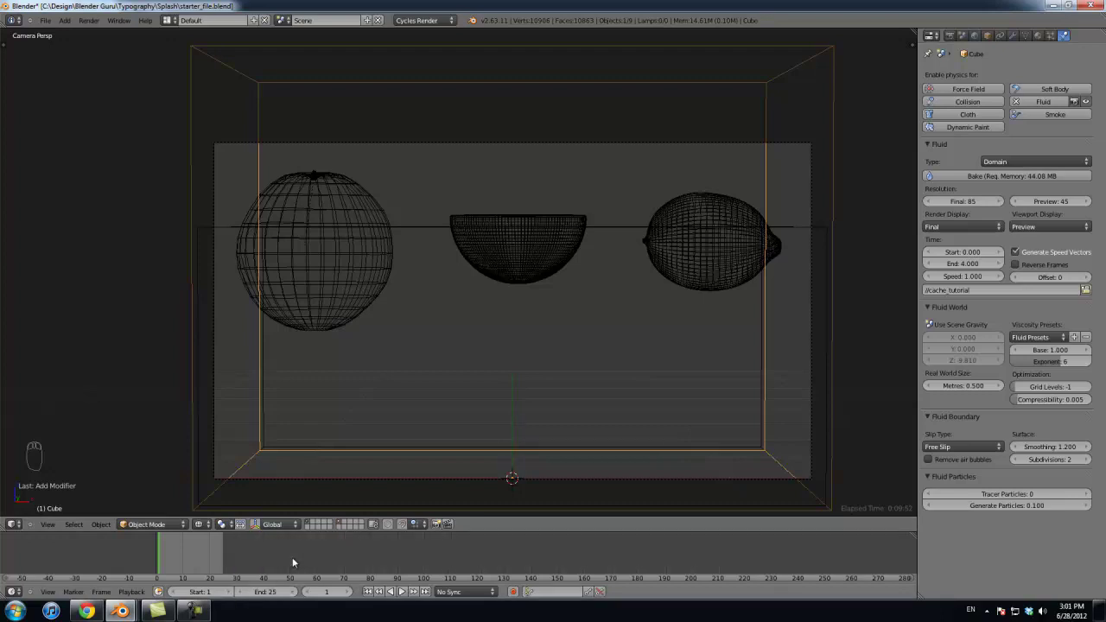
pyautogui.press('Home')
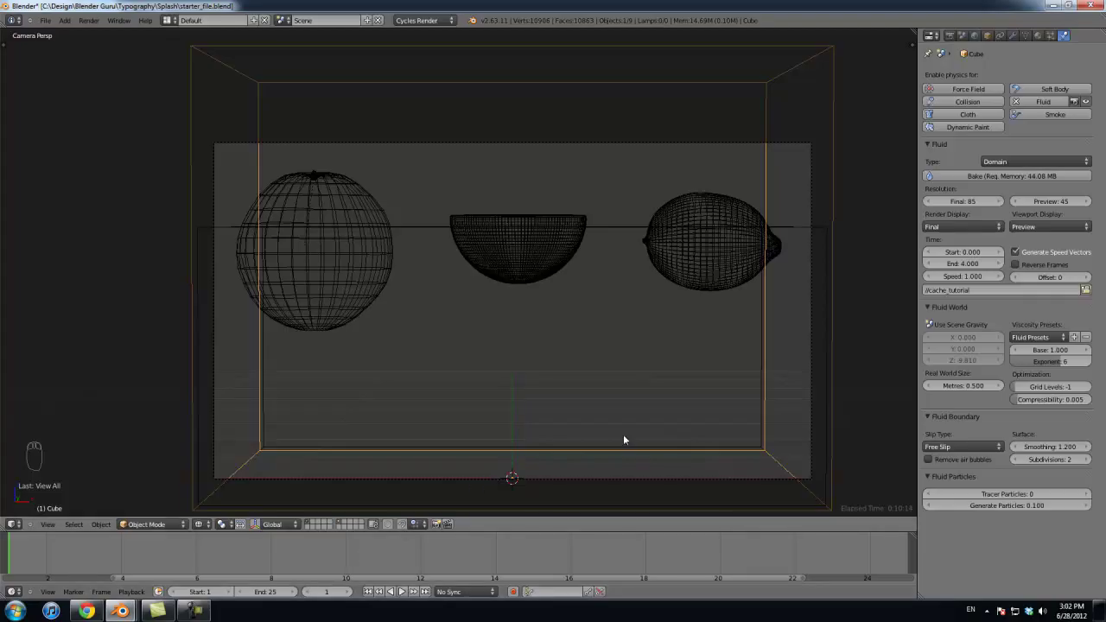
pyautogui.press('Home')
pyautogui.scroll(3, 726, 553)
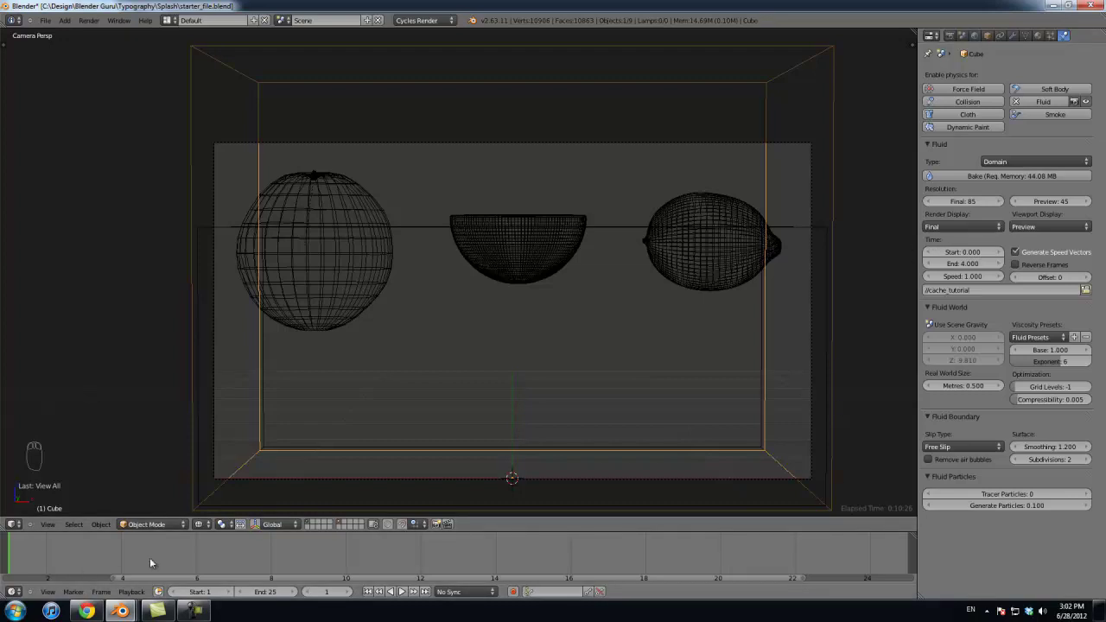
# Step: Set the domain's simulation end time to 1 and its speed to 0.3
pyautogui.click(965, 264)
pyautogui.write('1')
pyautogui.press('Return')
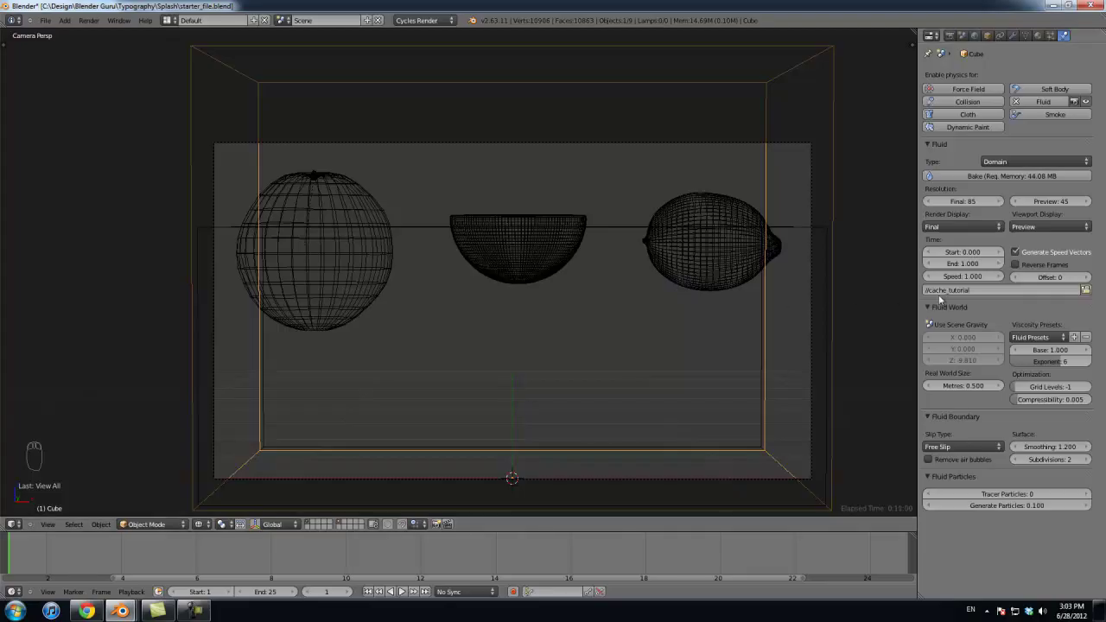
pyautogui.click(962, 277)
pyautogui.write('.2')
pyautogui.press('Return')
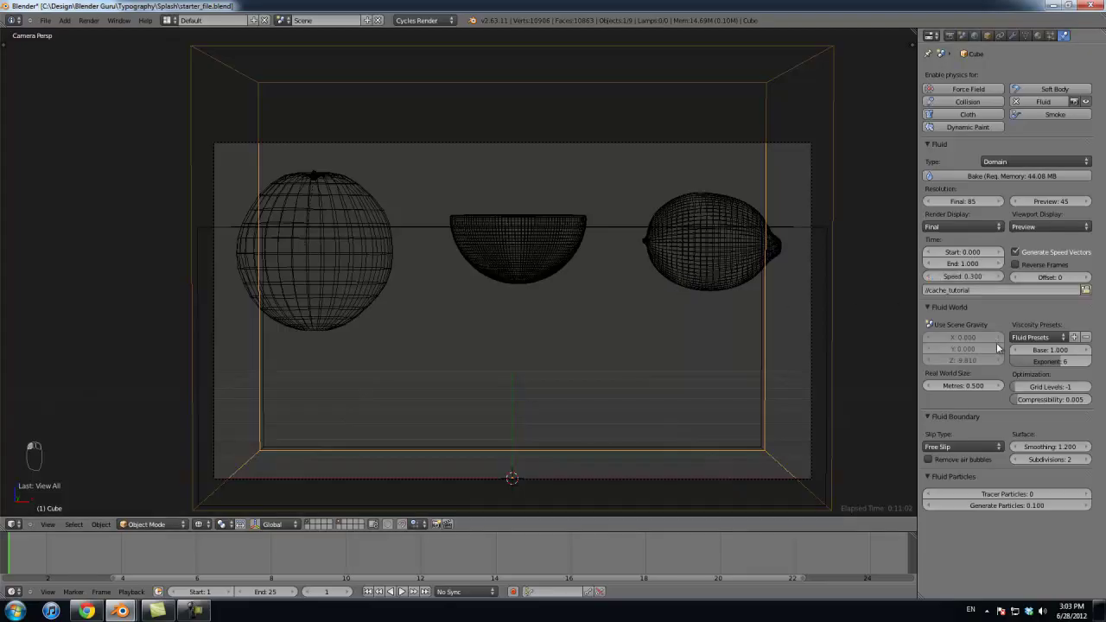
# Step: Try a simulation end time of 0.3 with a speed of 1 for the domain
pyautogui.click(960, 264)
pyautogui.press('BackSpace')
pyautogui.write('0.3')
pyautogui.press('Return')
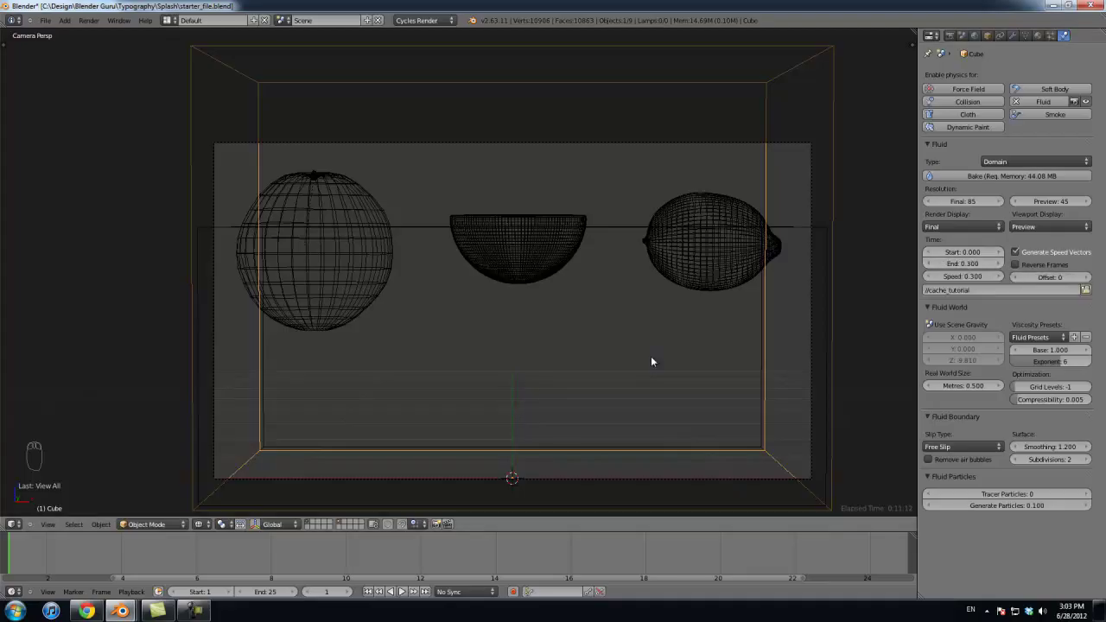
pyautogui.click(966, 279)
pyautogui.write('1')
pyautogui.press('Return')
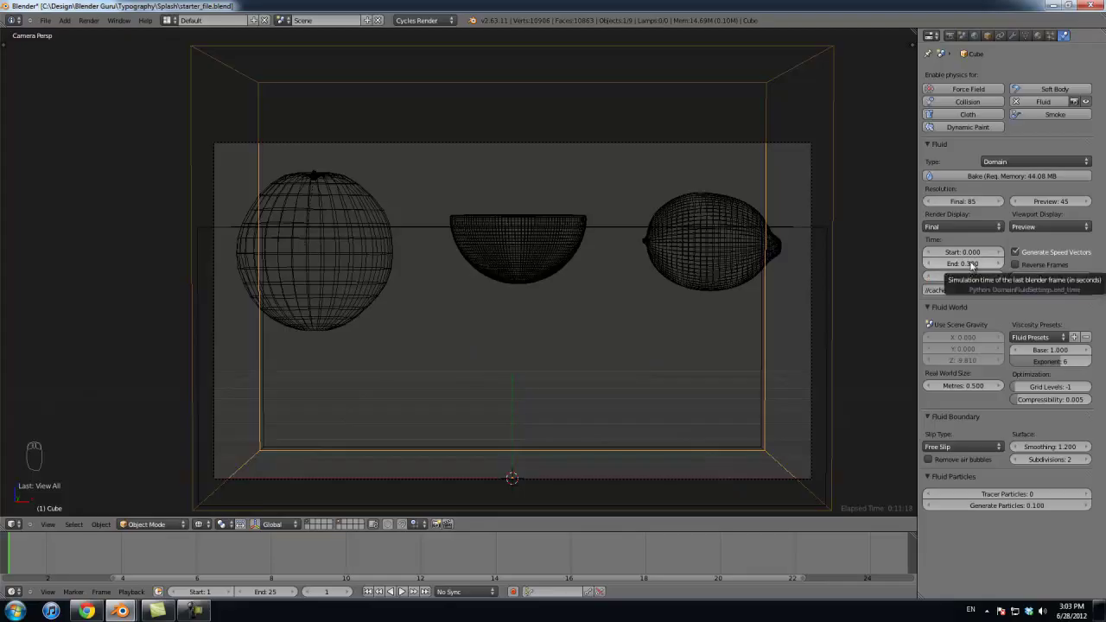
# Step: Return the domain's simulation end time to 1 and its speed to 0.3
pyautogui.click(971, 265)
pyautogui.write('1')
pyautogui.press('Return')
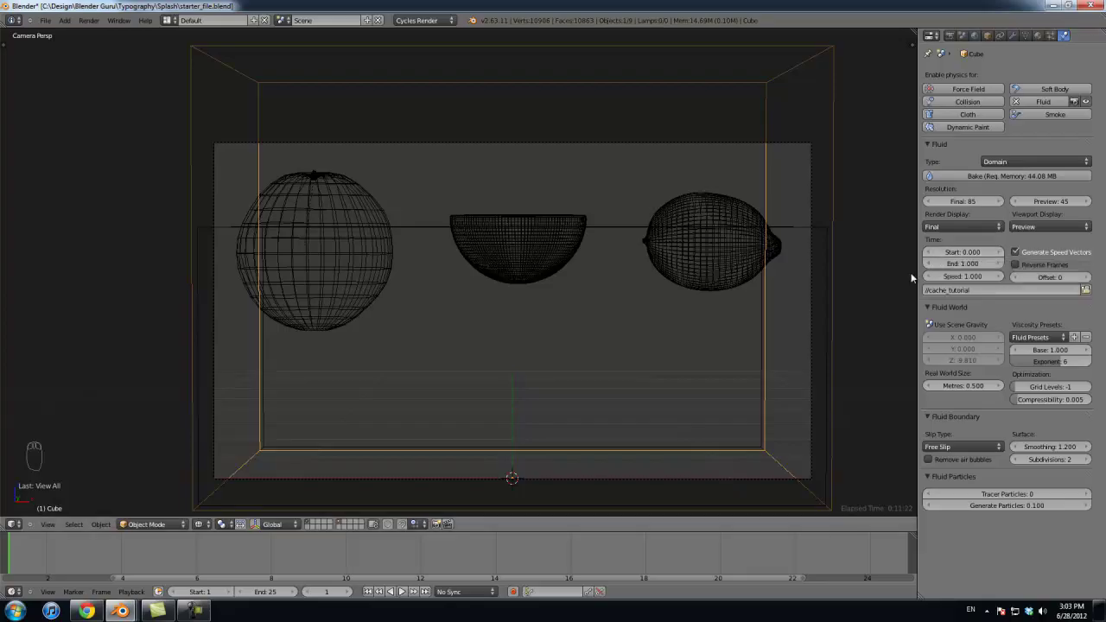
pyautogui.click(961, 277)
# Step: Enable fluid physics on the shorter inner cube and set its type to Fluid
pyautogui.press('KP_1')
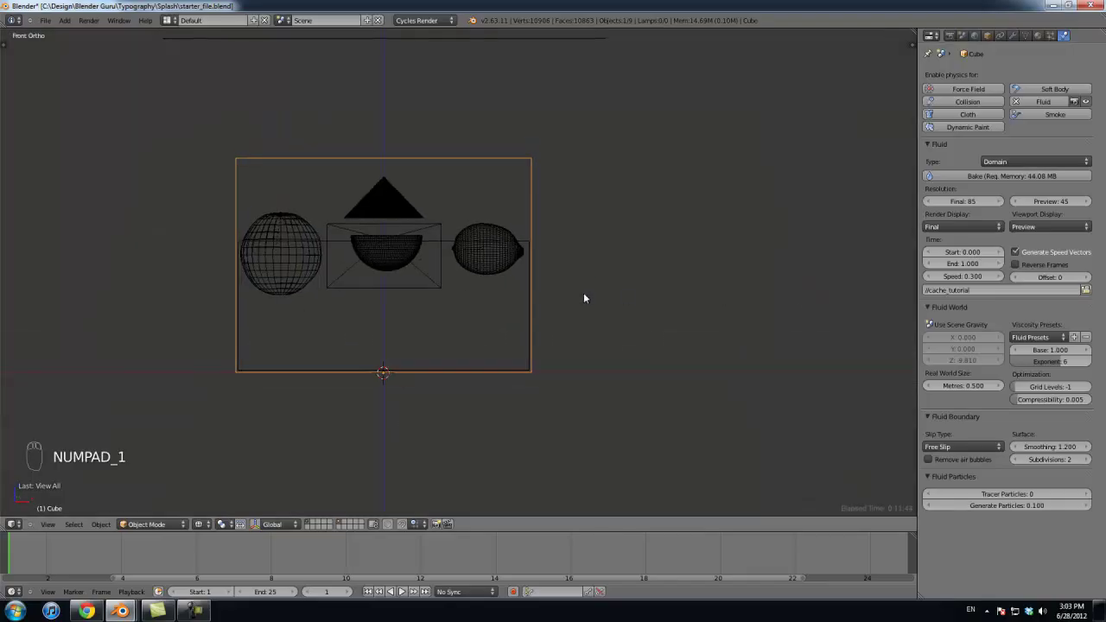
pyautogui.rightClick(540, 240)
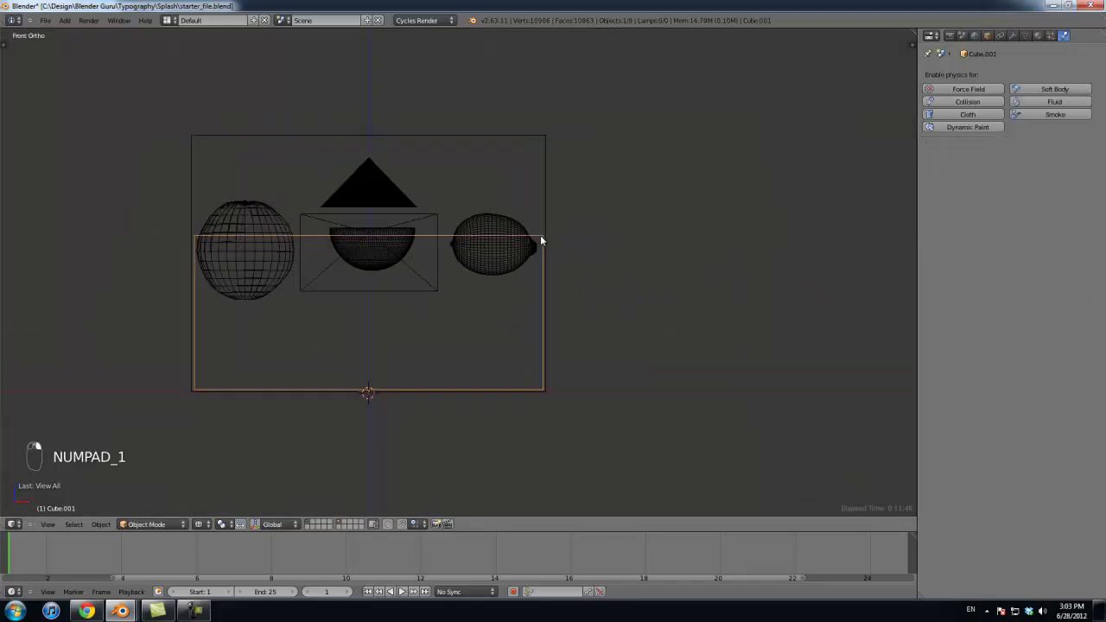
pyautogui.moveTo(565, 242); pyautogui.dragTo(654, 251, button='middle')
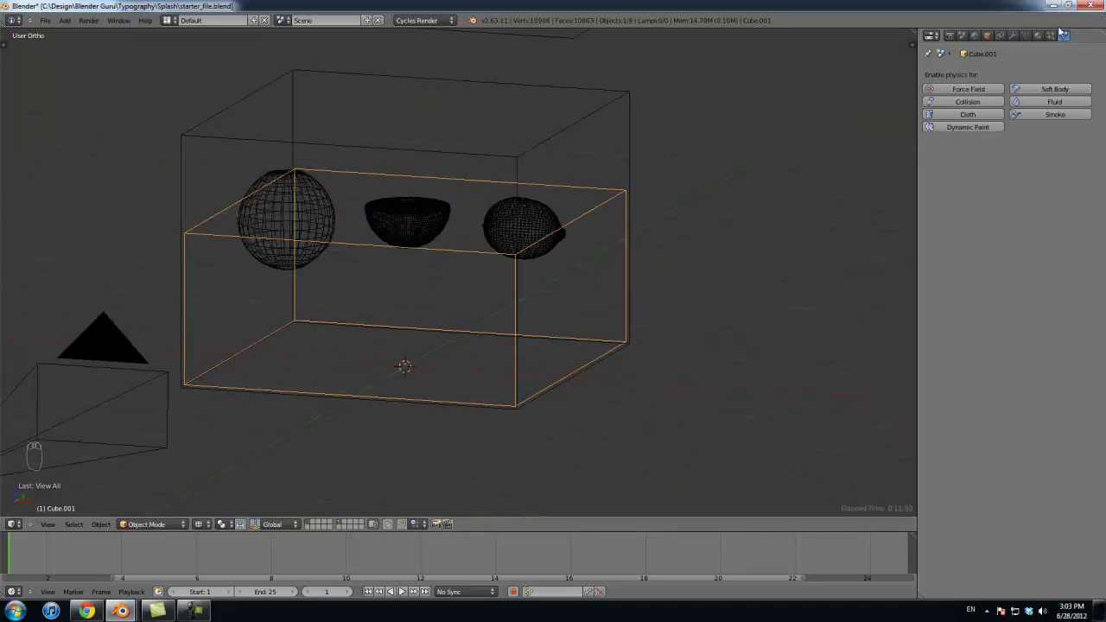
pyautogui.click(1048, 101)
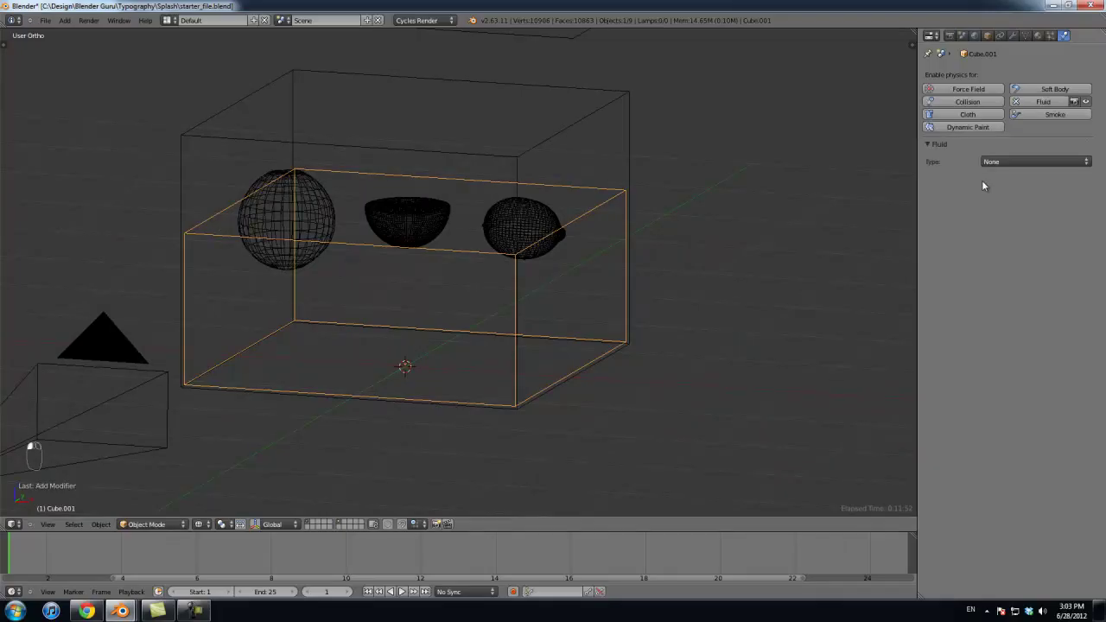
pyautogui.click(1004, 162)
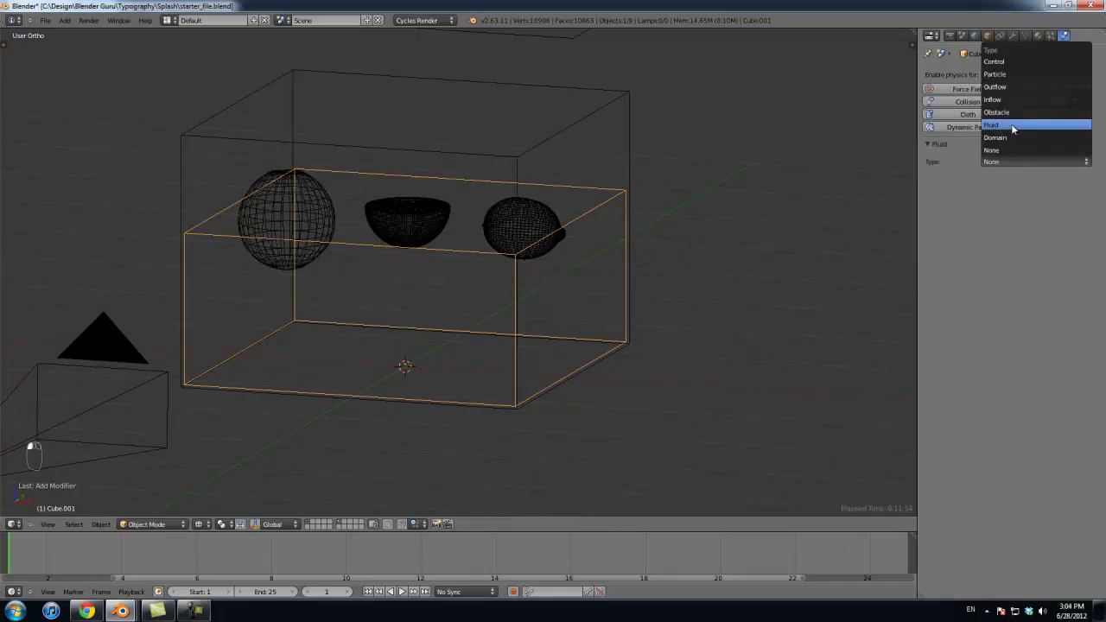
pyautogui.click(1012, 126)
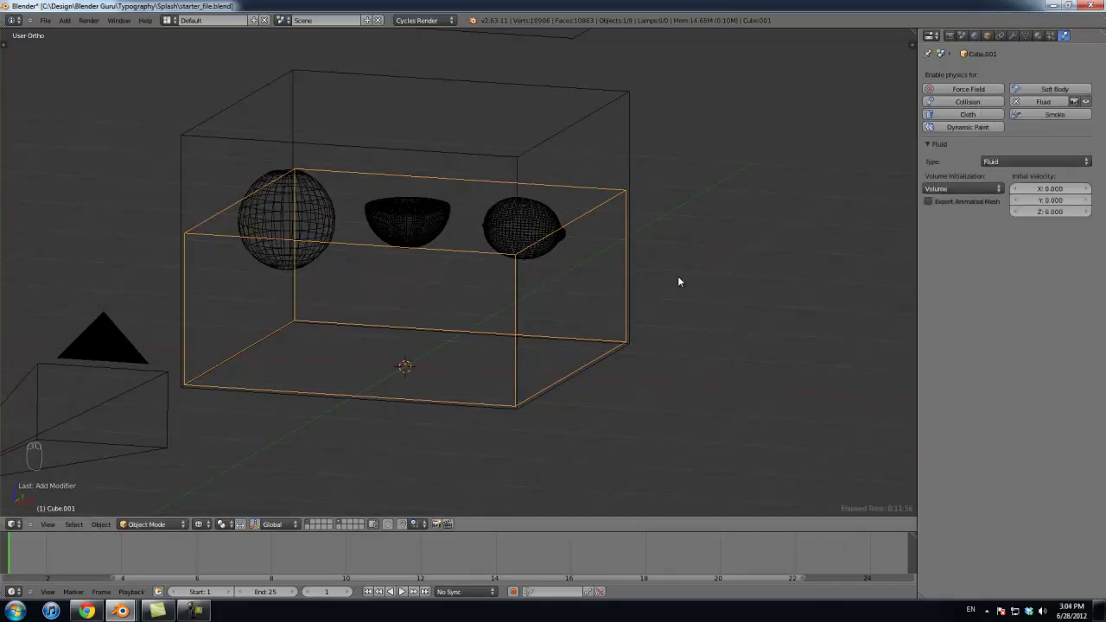
pyautogui.rightClick(637, 174)
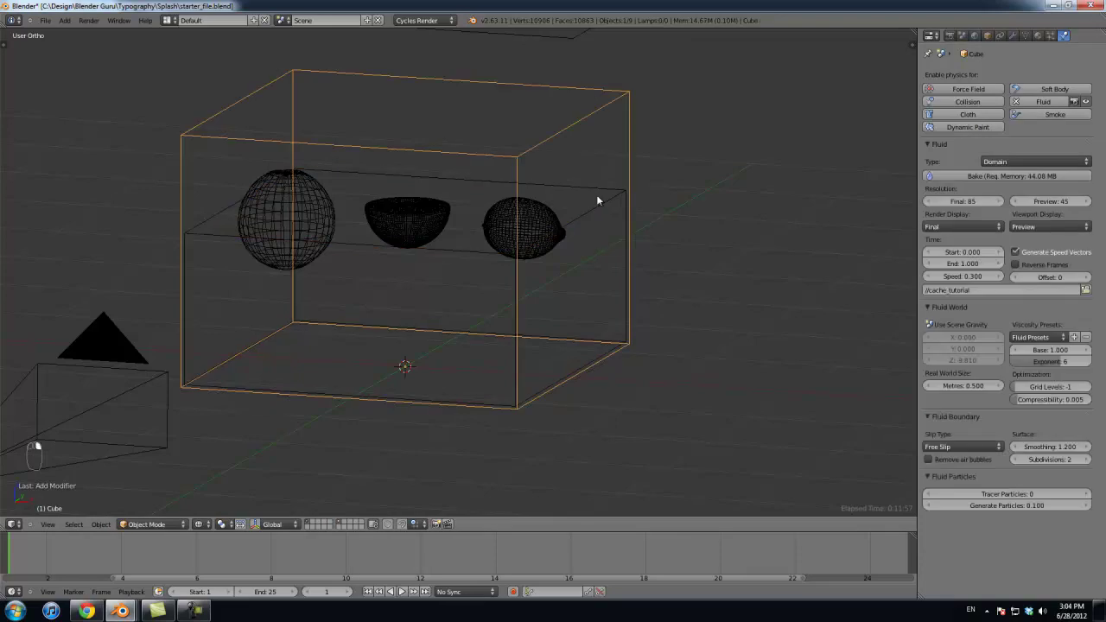
pyautogui.rightClick(547, 226)
pyautogui.rightClick(447, 230)
pyautogui.rightClick(296, 232)
pyautogui.rightClick(406, 229)
# Step: Enable fluid physics on the lime and set its type to Obstacle
pyautogui.rightClick(514, 231)
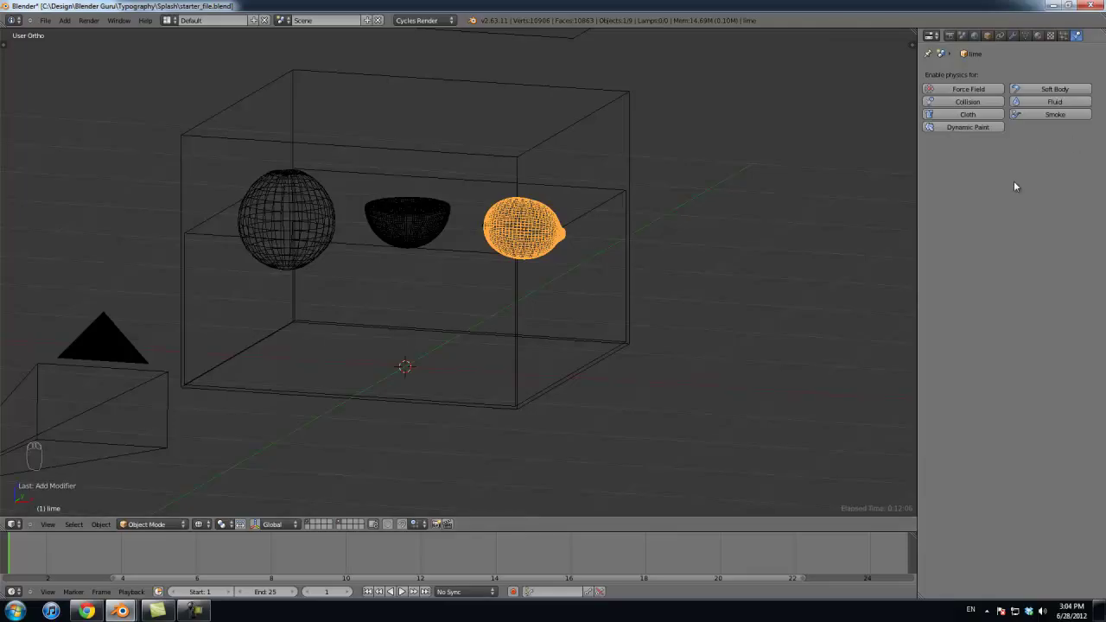
pyautogui.moveTo(562, 239); pyautogui.dragTo(588, 245, button='middle')
pyautogui.click(1043, 101)
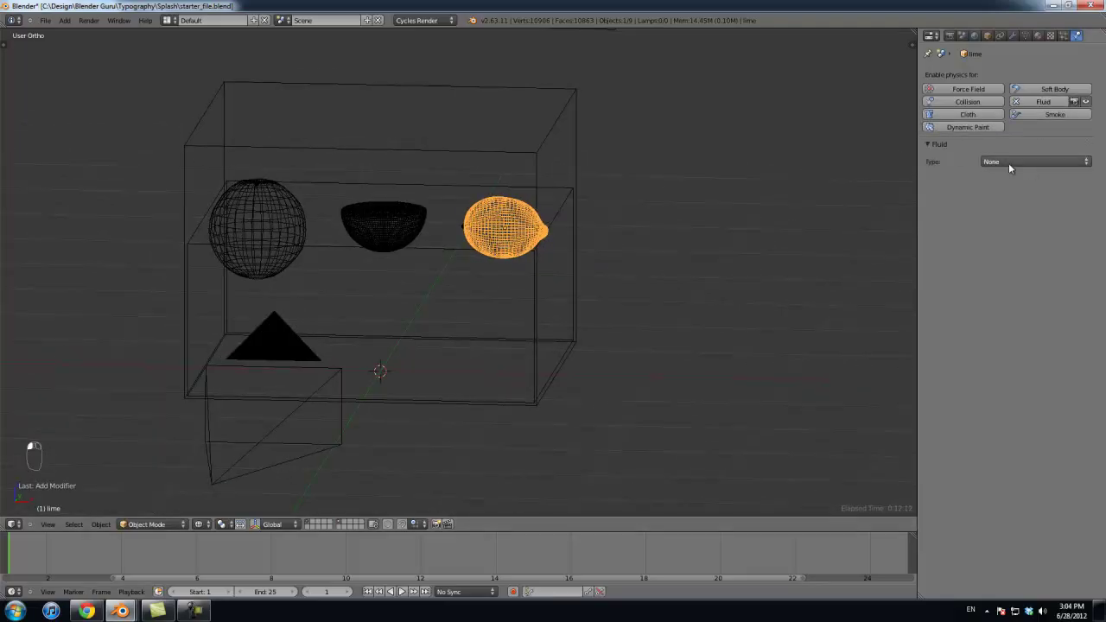
pyautogui.click(1012, 162)
pyautogui.click(1008, 162)
pyautogui.click(997, 164)
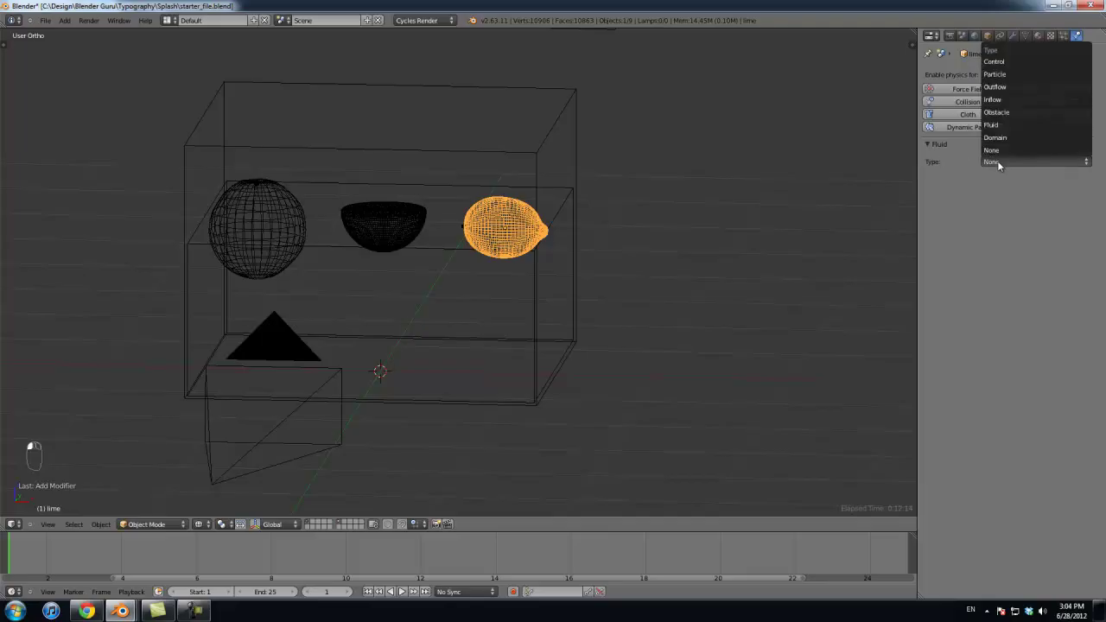
pyautogui.click(1012, 114)
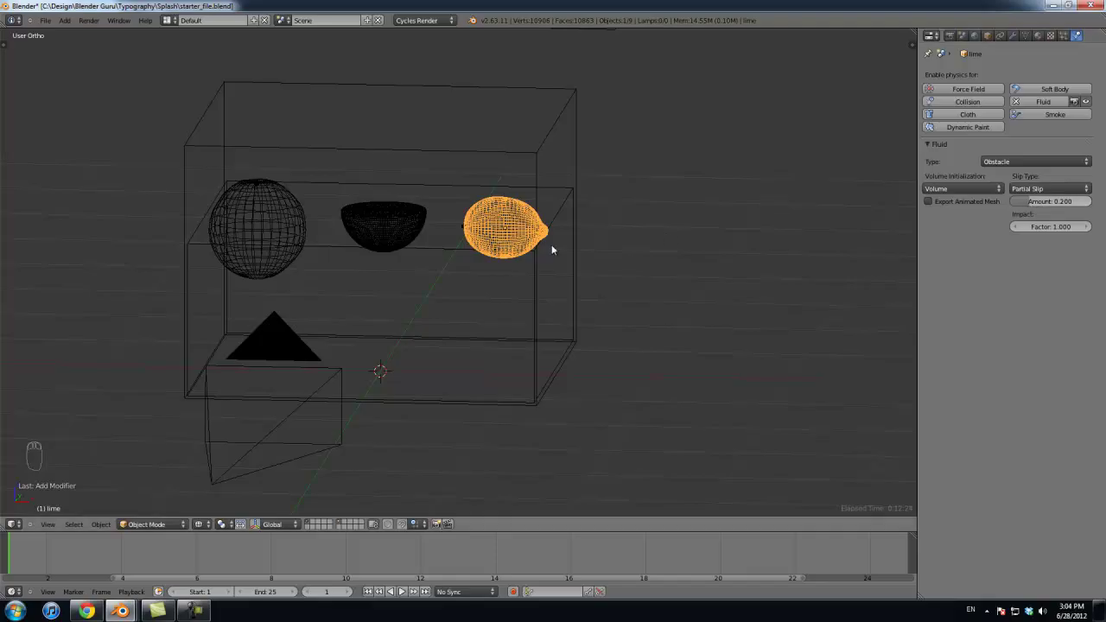
# Step: Try a Partial Slip amount of 0 for the lime obstacle
pyautogui.click(1045, 189)
pyautogui.click(1046, 194)
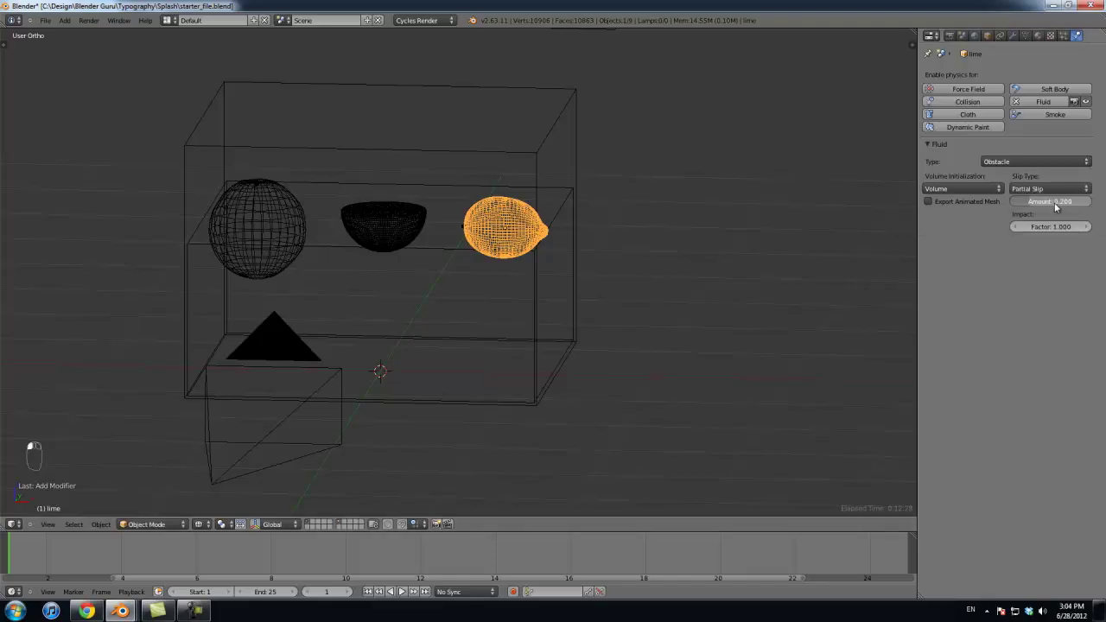
pyautogui.click(1055, 206)
pyautogui.write('0')
pyautogui.press('Return')
pyautogui.moveTo(1053, 203); pyautogui.dragTo(1062, 203)
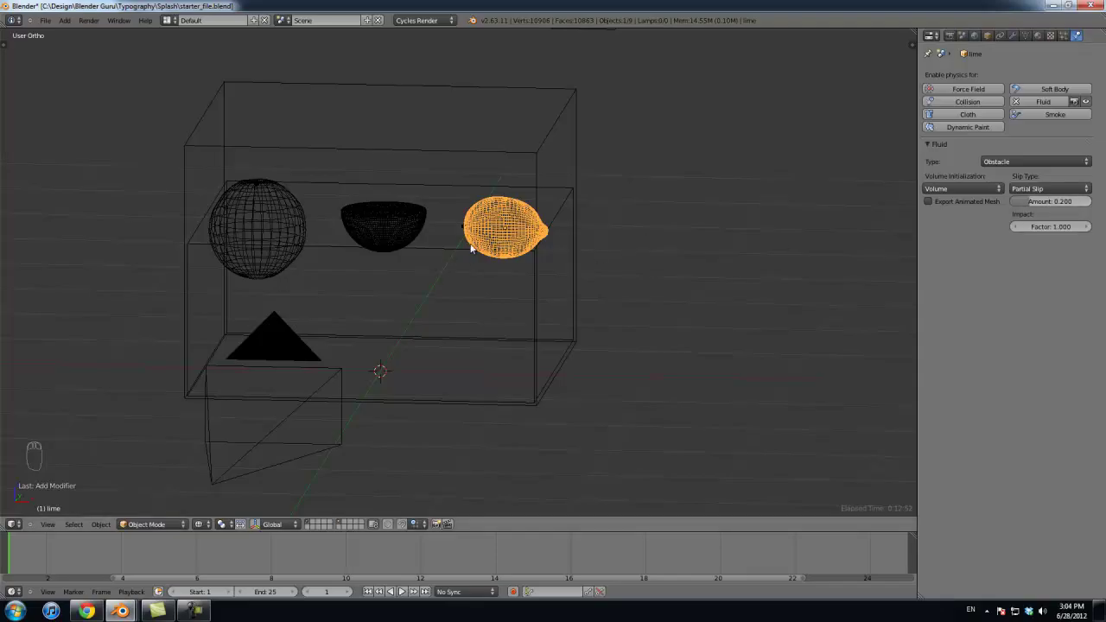
# Step: Enable fluid physics on the sliced lemon and set its type to Obstacle
pyautogui.rightClick(415, 234)
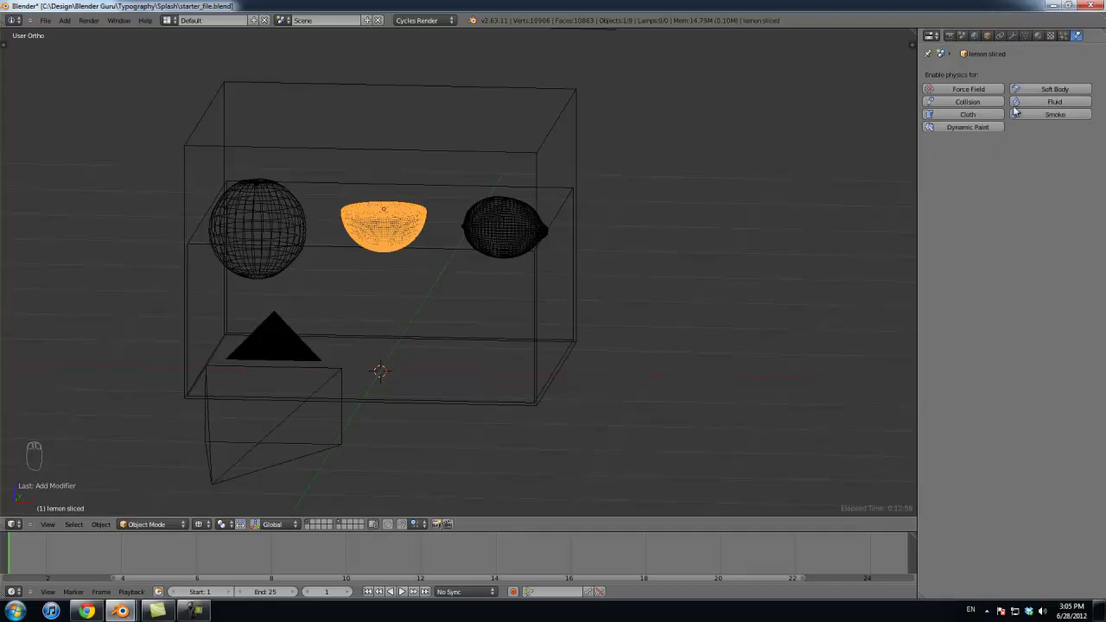
pyautogui.click(1054, 101)
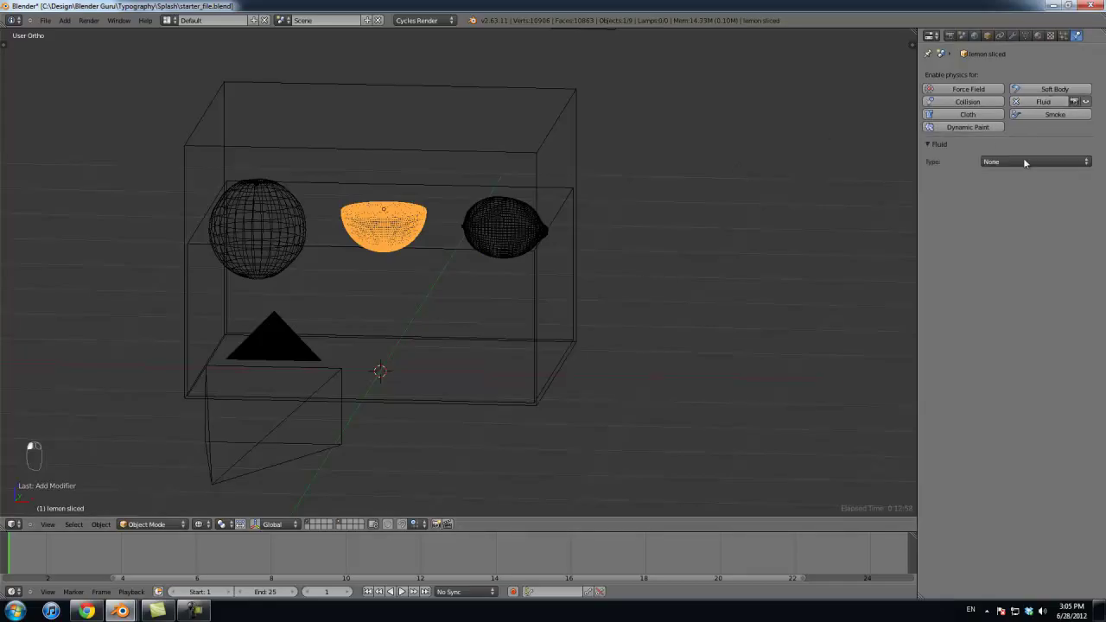
pyautogui.click(1032, 162)
pyautogui.click(1017, 117)
# Step: Enable fluid physics on the orange and set its type to Obstacle
pyautogui.rightClick(256, 229)
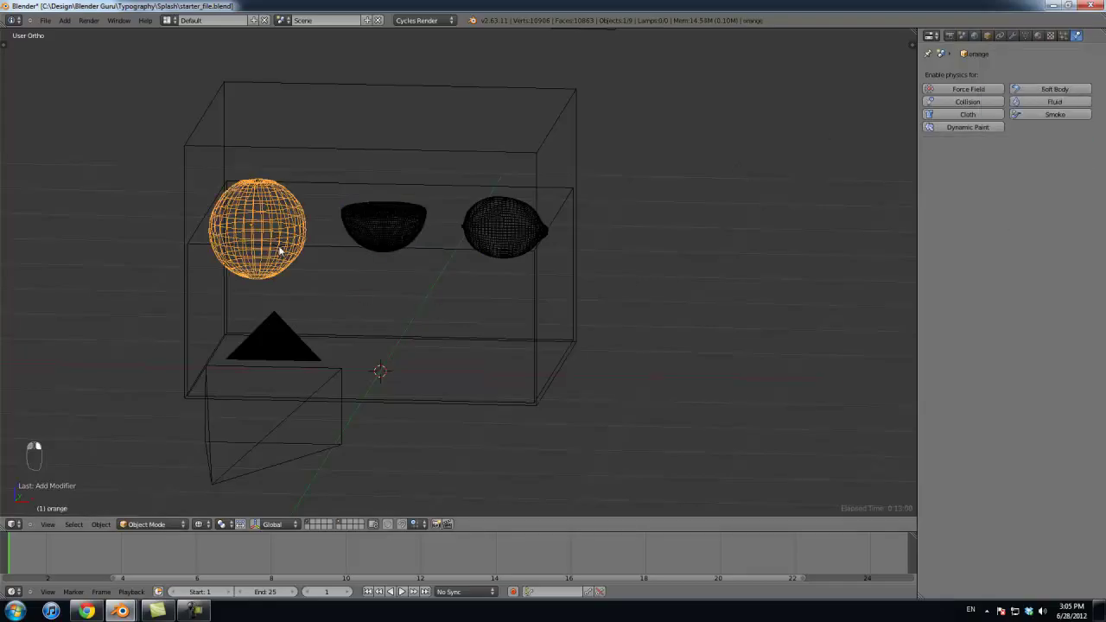
pyautogui.click(1043, 102)
pyautogui.click(1033, 161)
pyautogui.click(1013, 117)
# Step: Examine the sliced lemon's modifier stack and the density of its wireframe mesh
pyautogui.rightClick(391, 234)
pyautogui.click(1037, 35)
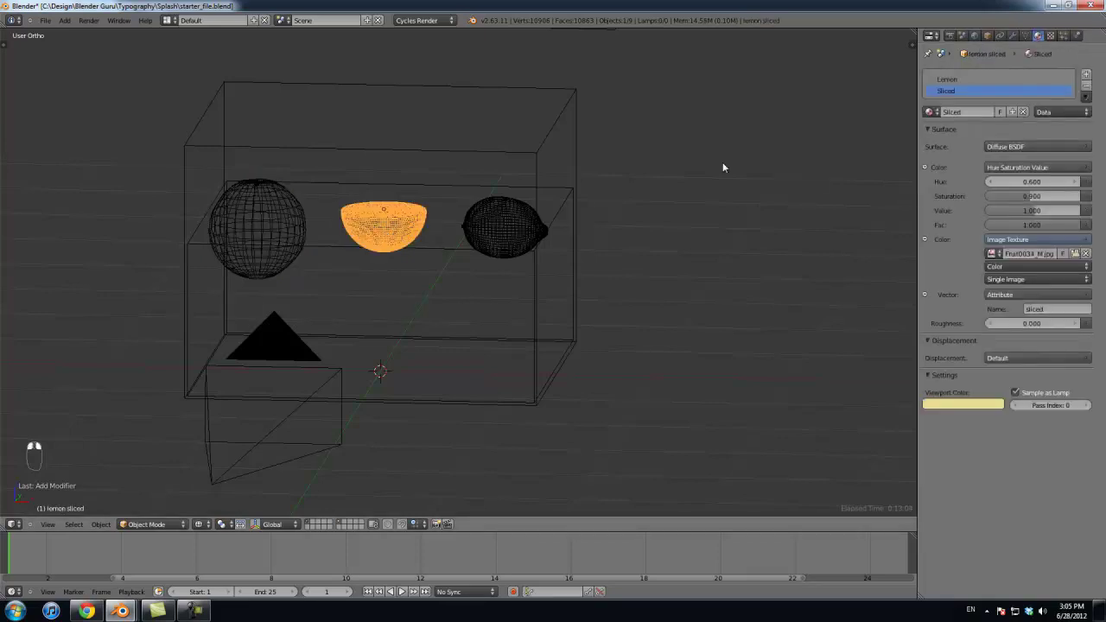
pyautogui.click(1014, 36)
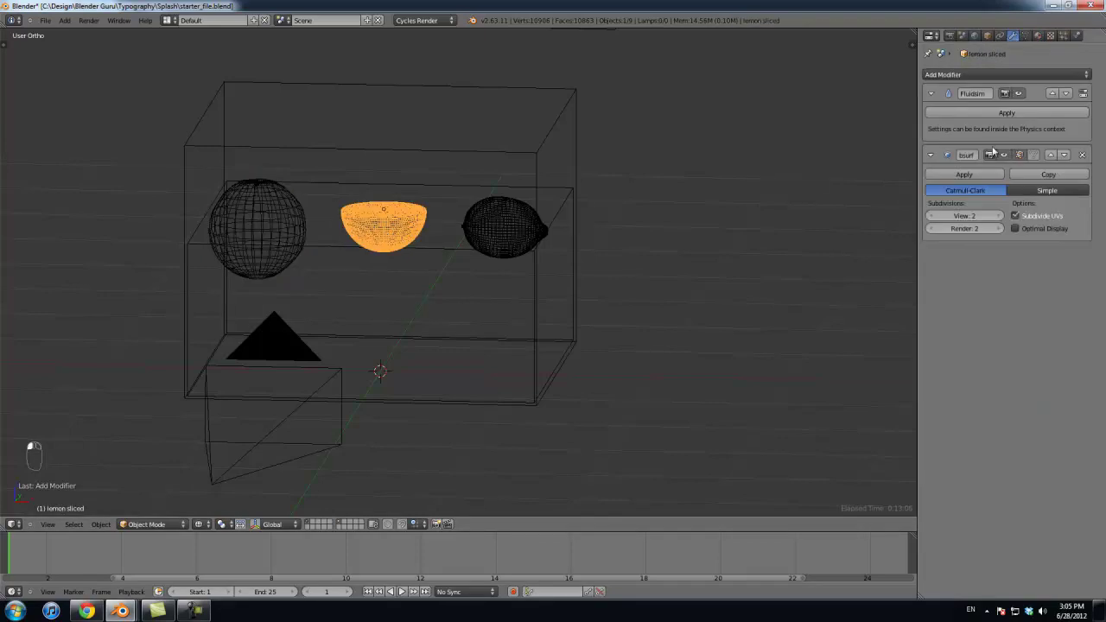
pyautogui.scroll(2, 397, 251)
pyautogui.press('z')
pyautogui.press('z')
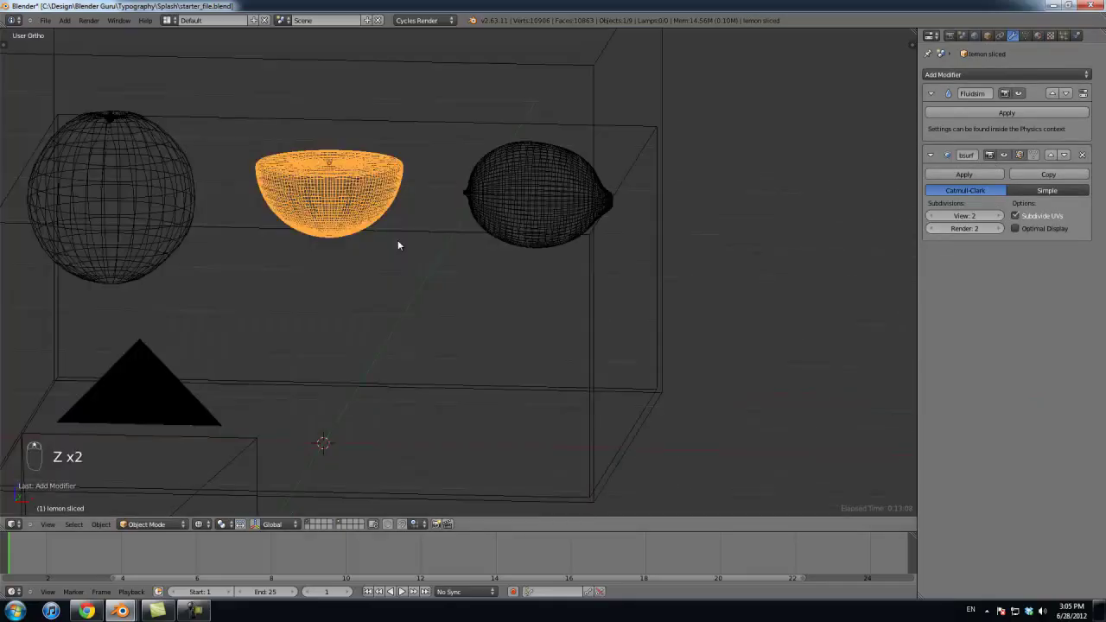
pyautogui.scroll(3, 427, 266)
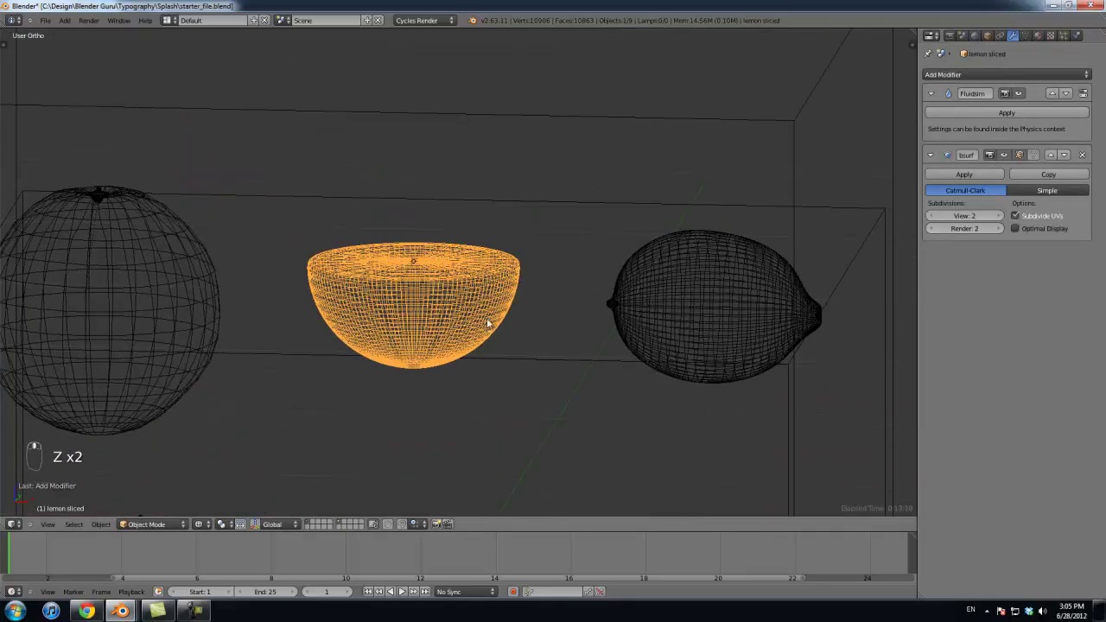
pyautogui.scroll(3, 376, 335)
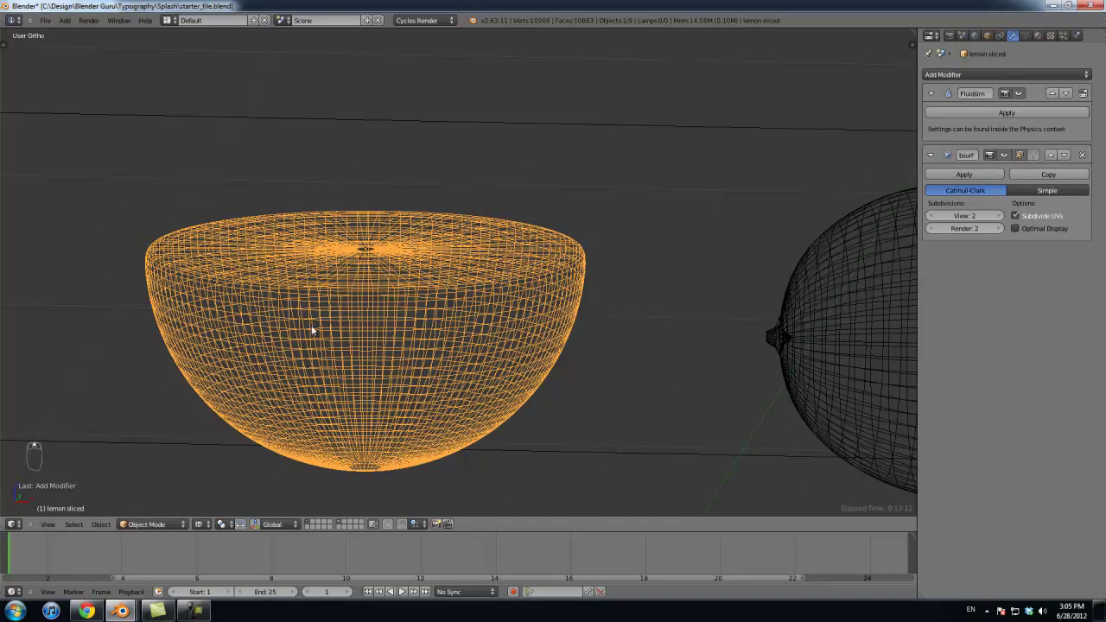
pyautogui.scroll(-5, 598, 304)
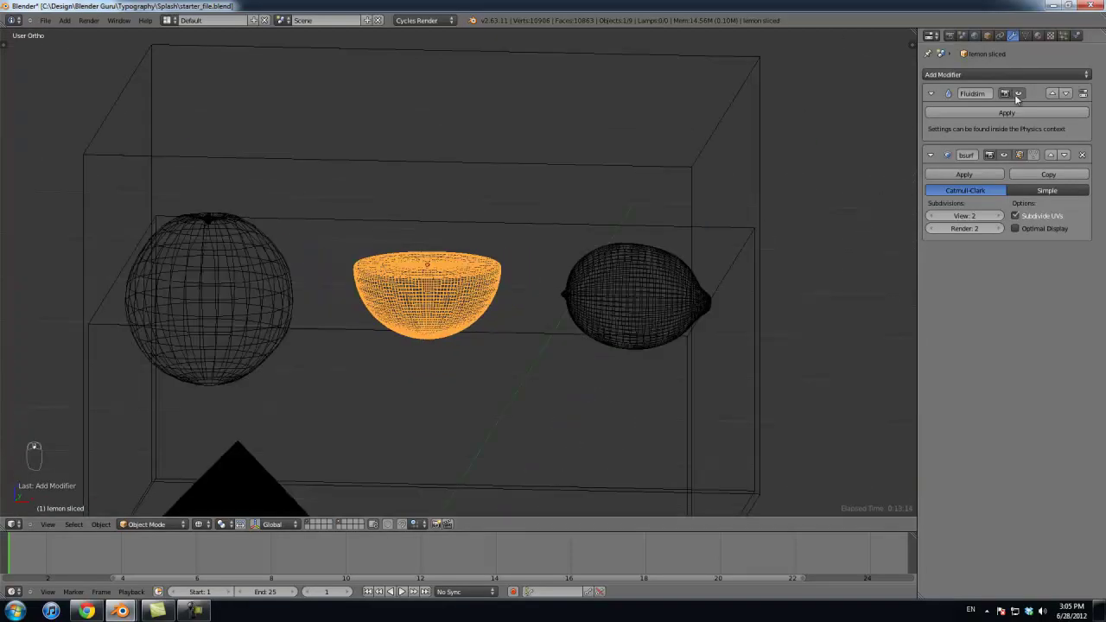
# Step: Set the sliced lemon's Subdivision Surface view level to 1
pyautogui.scroll(3, 436, 281)
pyautogui.scroll(-2, 518, 285)
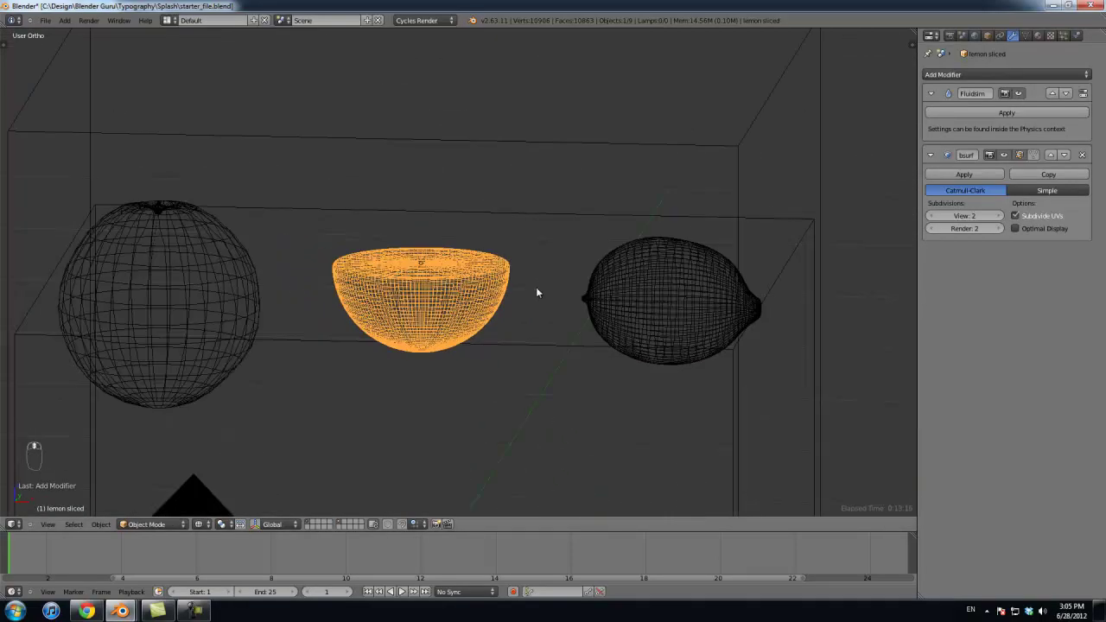
pyautogui.scroll(2, 537, 291)
pyautogui.press('Tab')
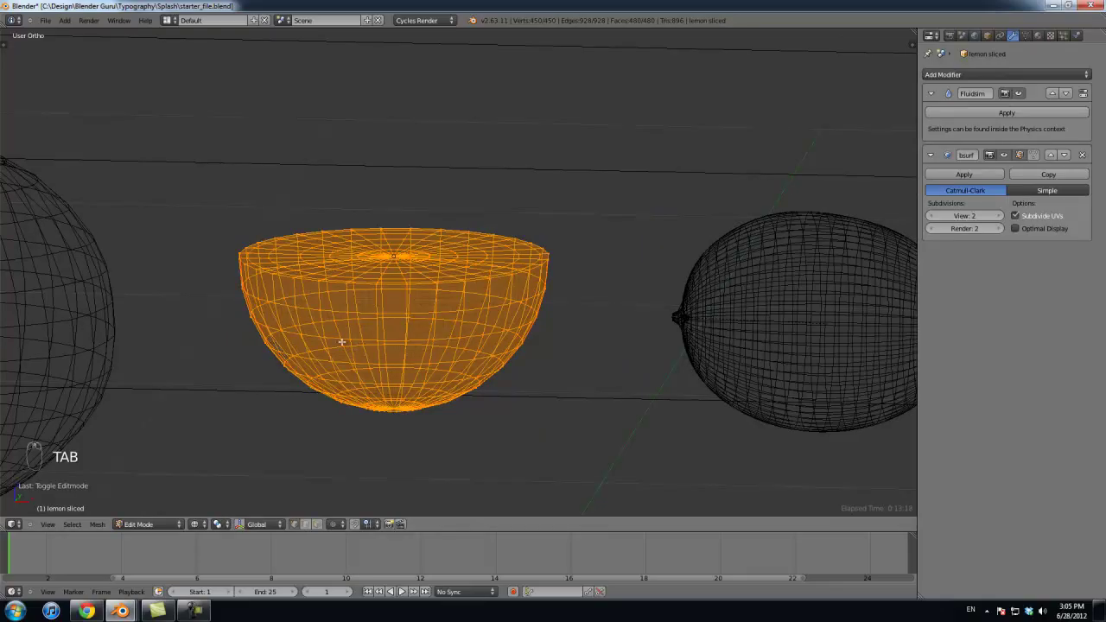
pyautogui.press('Tab')
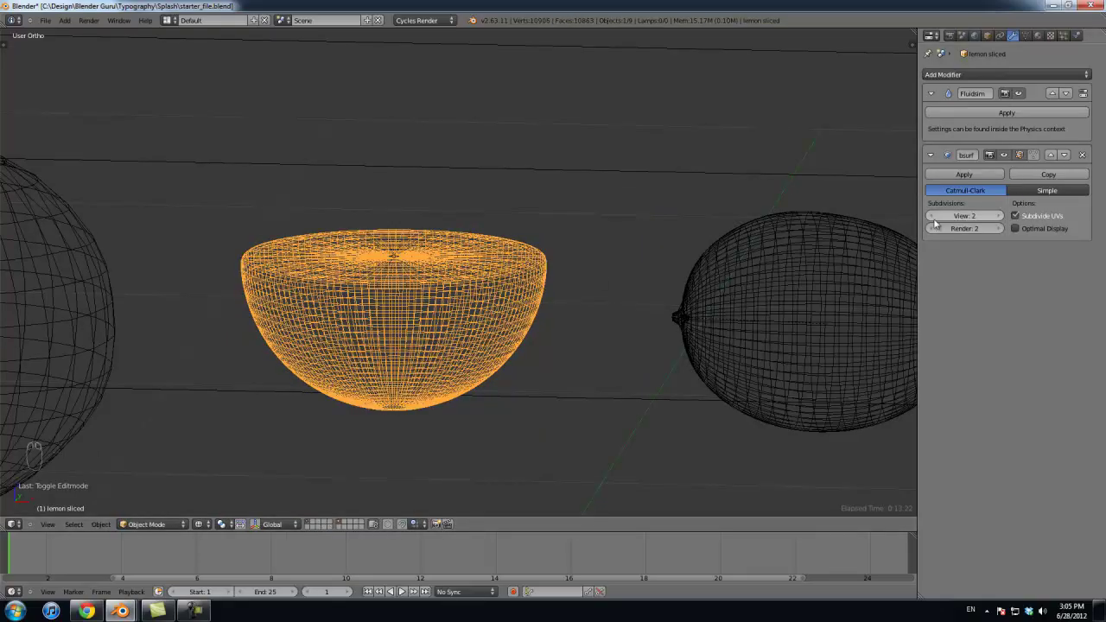
pyautogui.rightClick(827, 262)
pyautogui.click(935, 216)
pyautogui.scroll(-3, 605, 263)
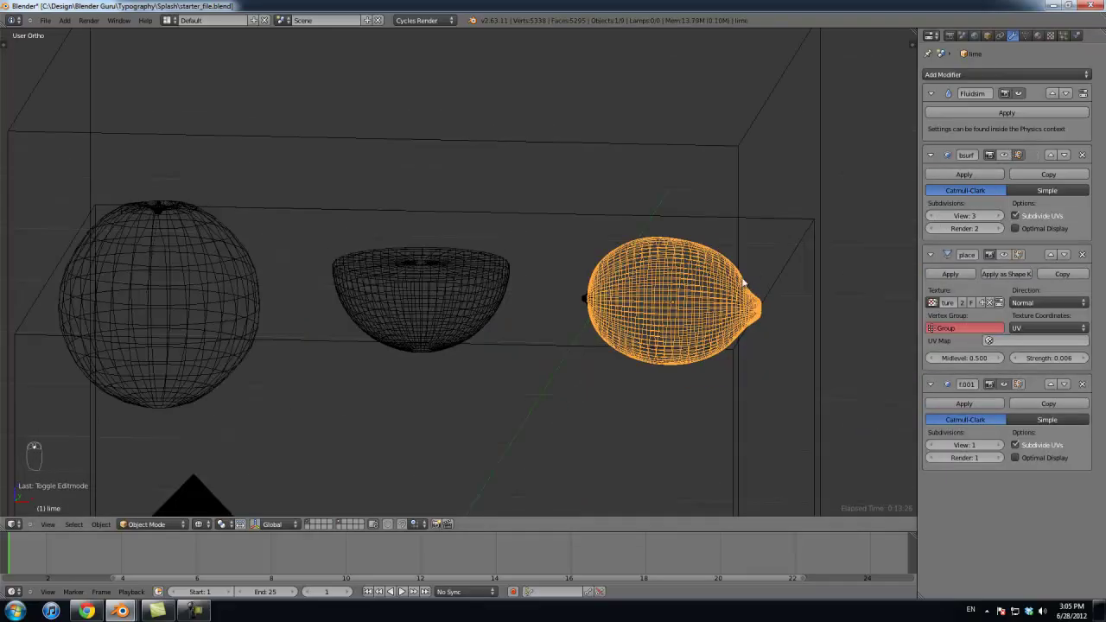
pyautogui.rightClick(480, 287)
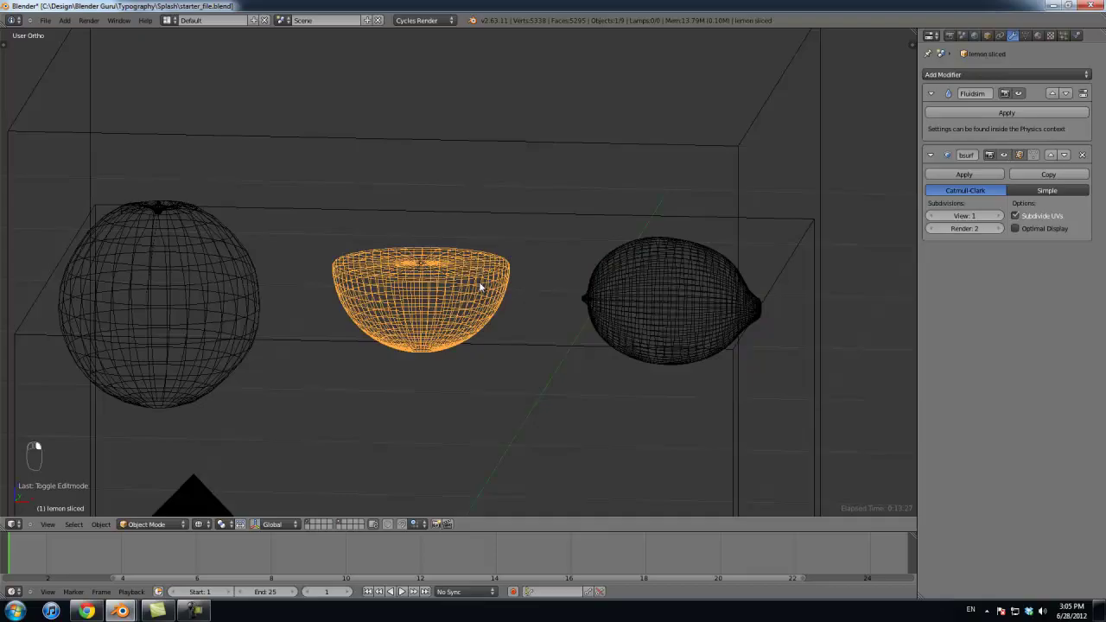
# Step: Examine how the fruits and the fluid domain sit within the frame through the camera view
pyautogui.rightClick(253, 290)
pyautogui.press('KP_0')
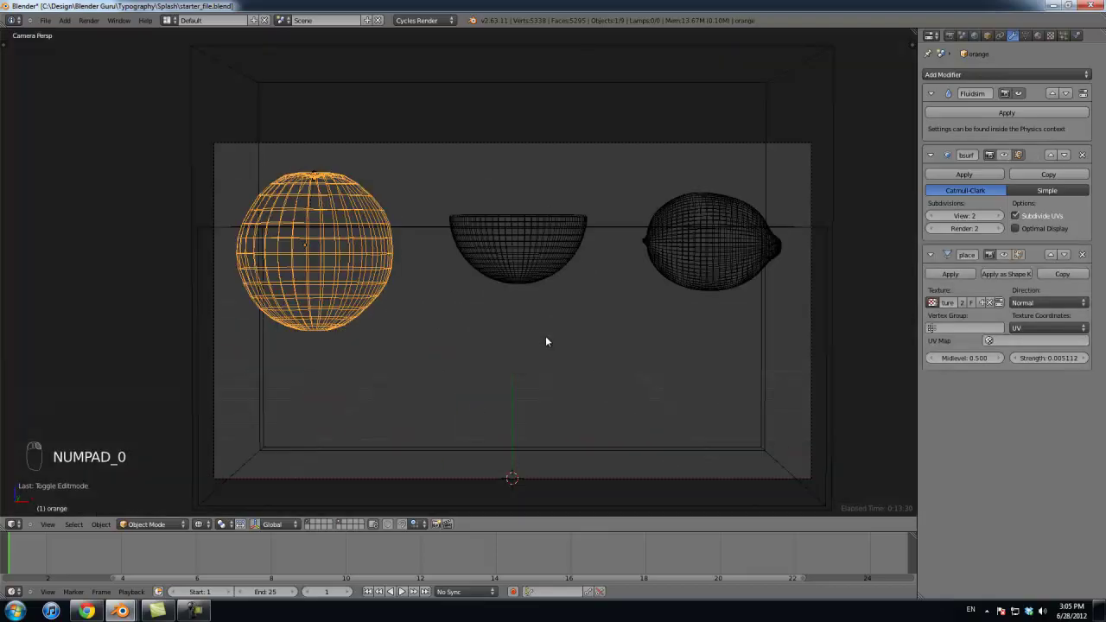
pyautogui.rightClick(831, 221)
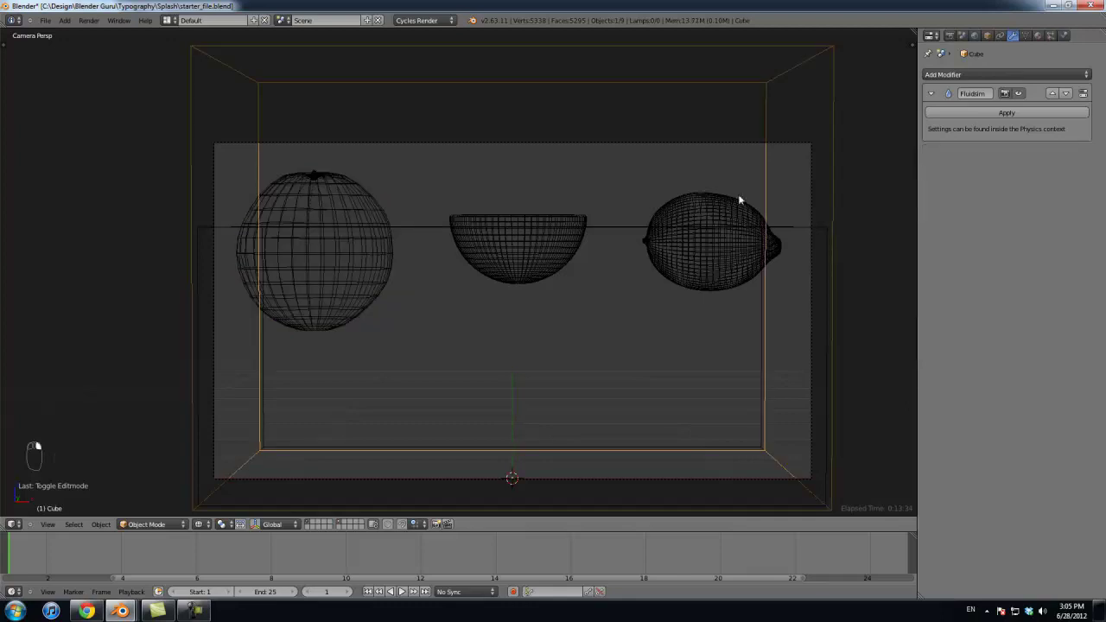
pyautogui.rightClick(745, 199)
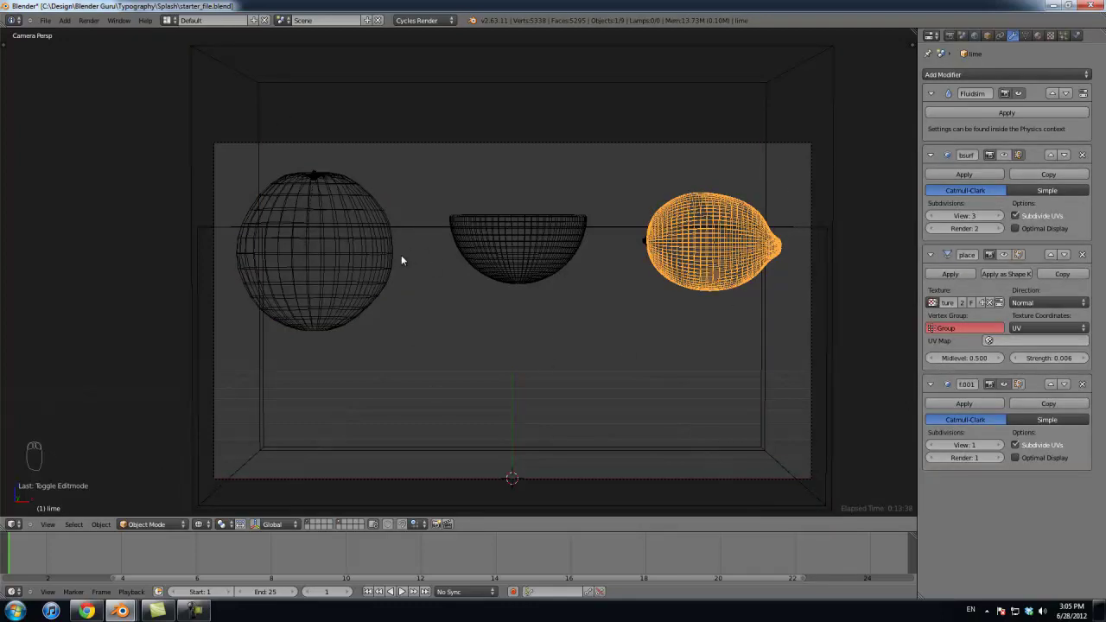
# Step: Move the orange beyond the upper-left corner of the camera frame and insert a LocRot keyframe at frame 1
pyautogui.rightClick(382, 294)
pyautogui.press('g')
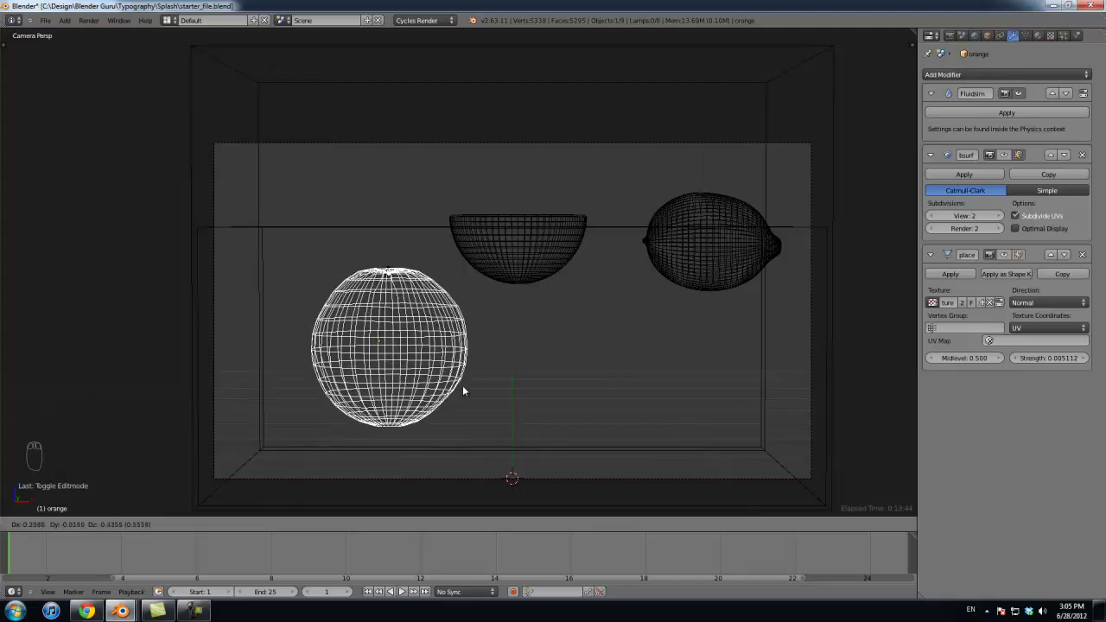
pyautogui.press('Escape')
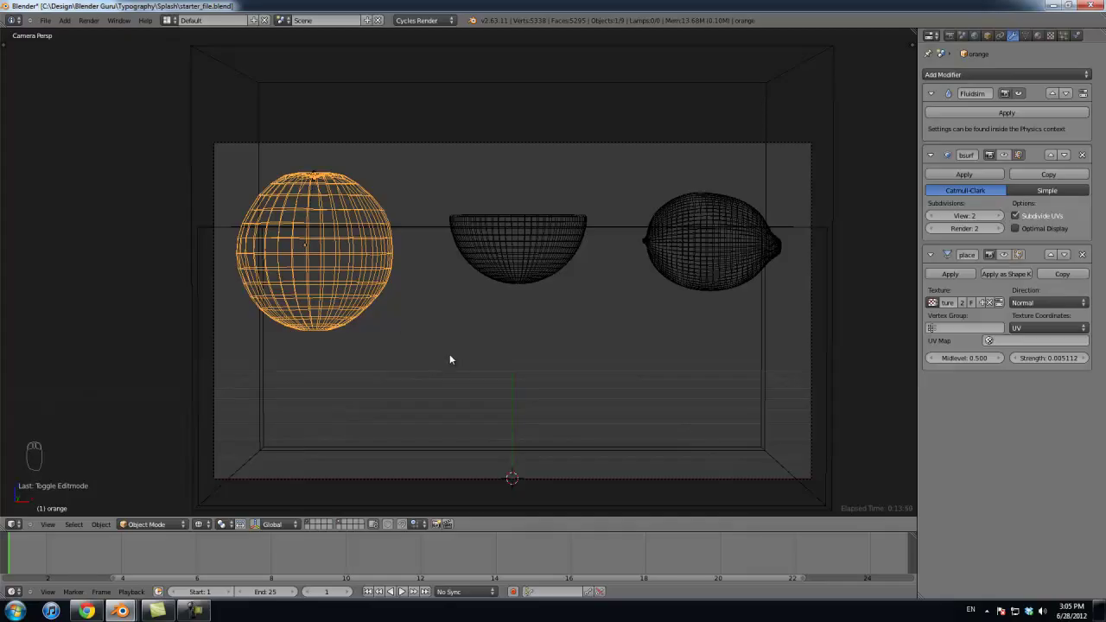
pyautogui.press('g')
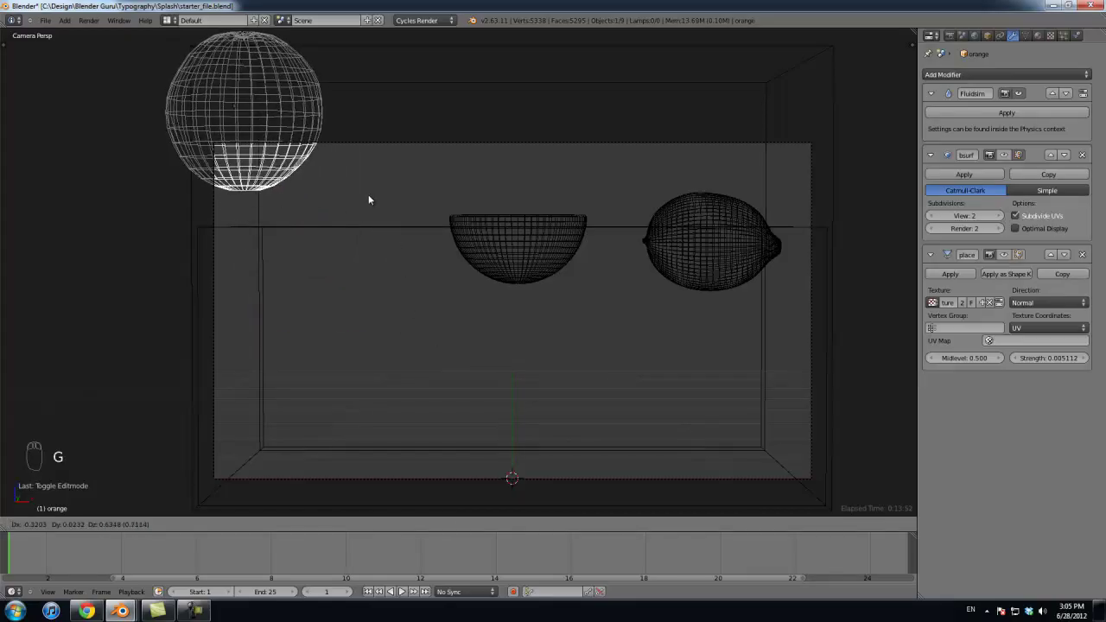
pyautogui.click(367, 200)
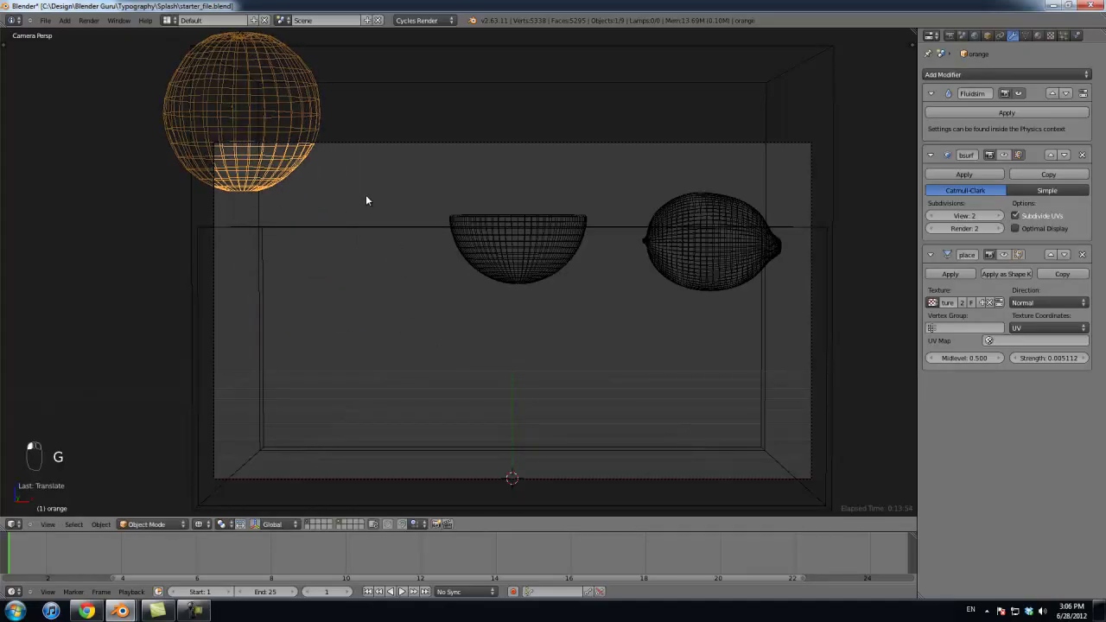
pyautogui.press('i')
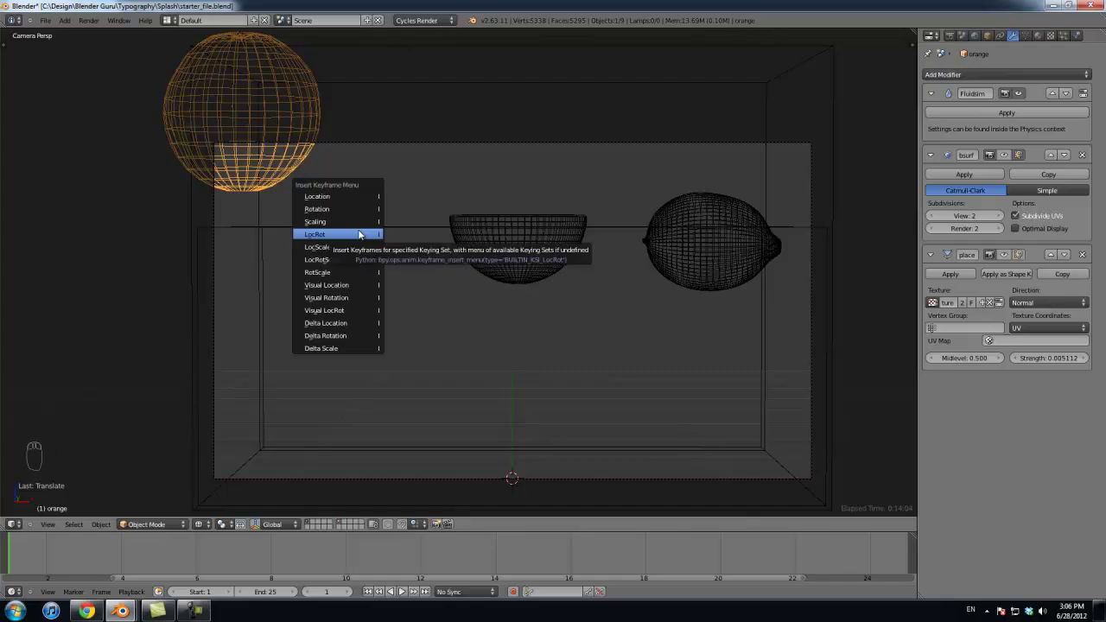
pyautogui.click(361, 235)
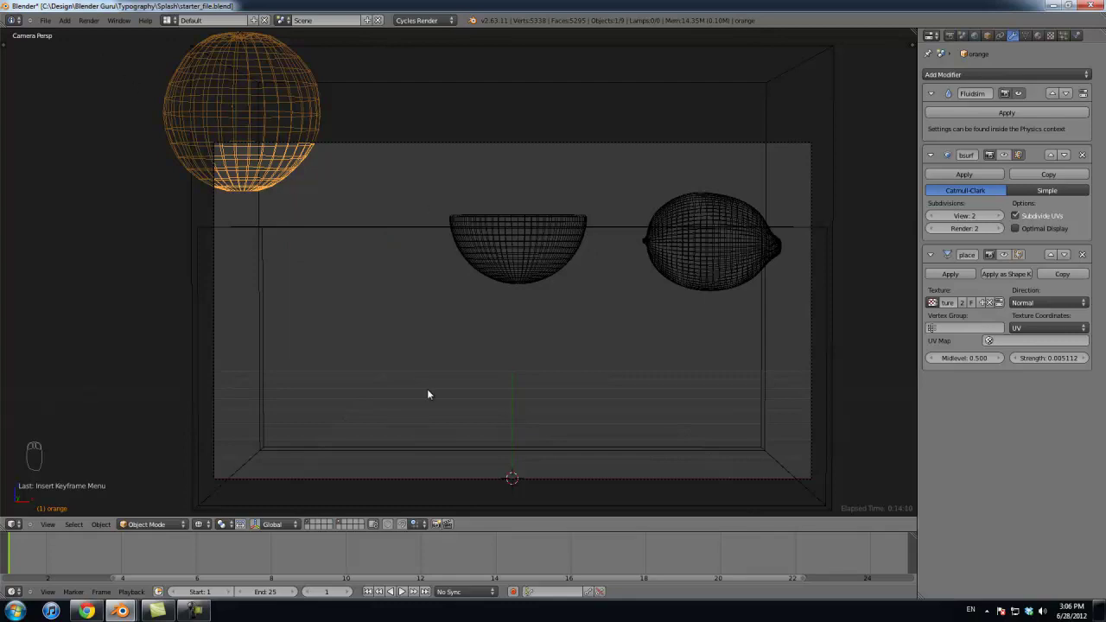
pyautogui.rightClick(483, 240)
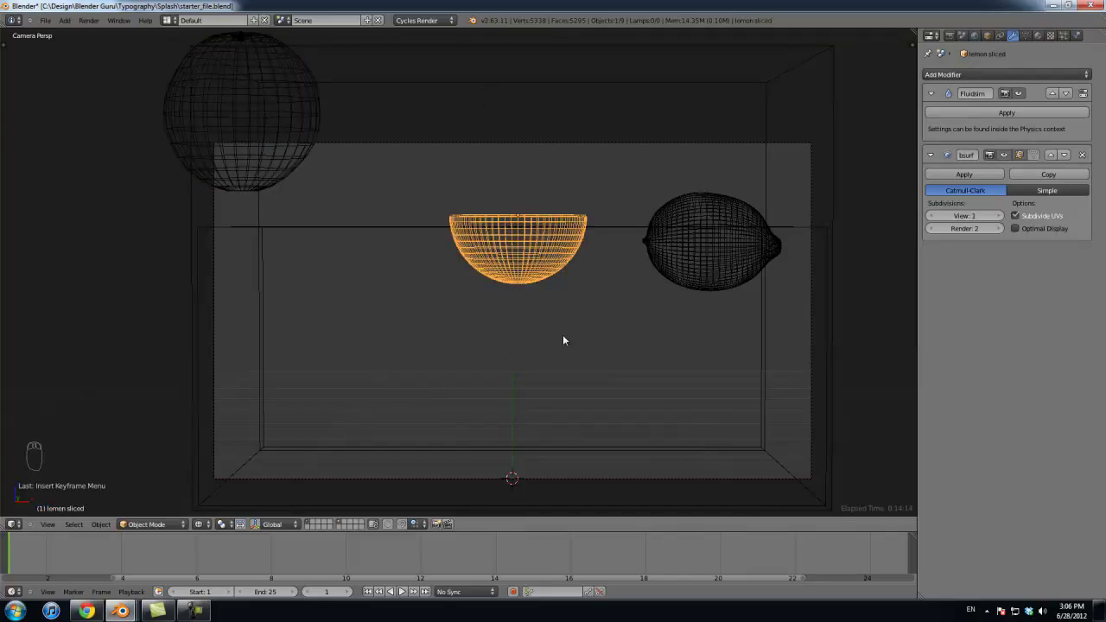
pyautogui.rightClick(691, 262)
pyautogui.press('g')
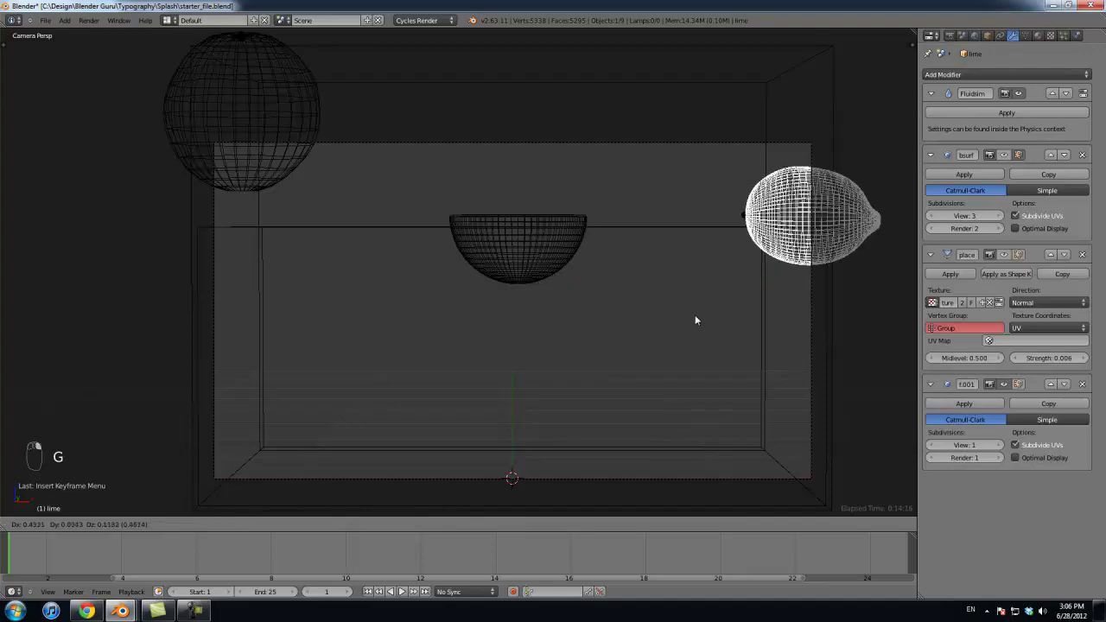
pyautogui.rightClick(673, 286)
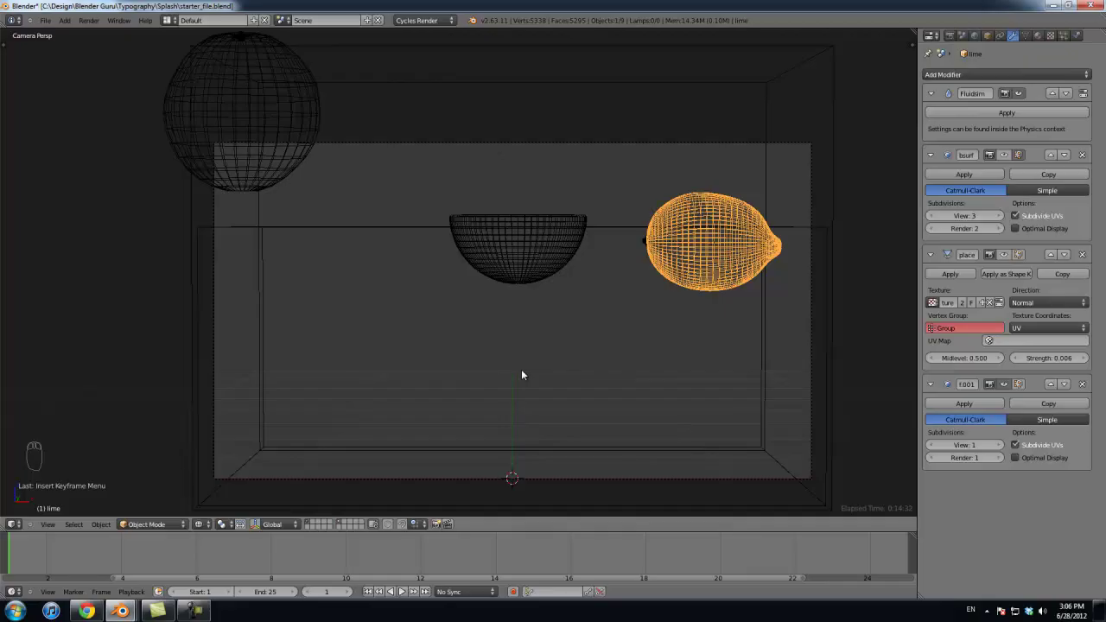
# Step: Try a freehand rotation of the orange in the front view so its stem tilts toward the domain
pyautogui.rightClick(260, 180)
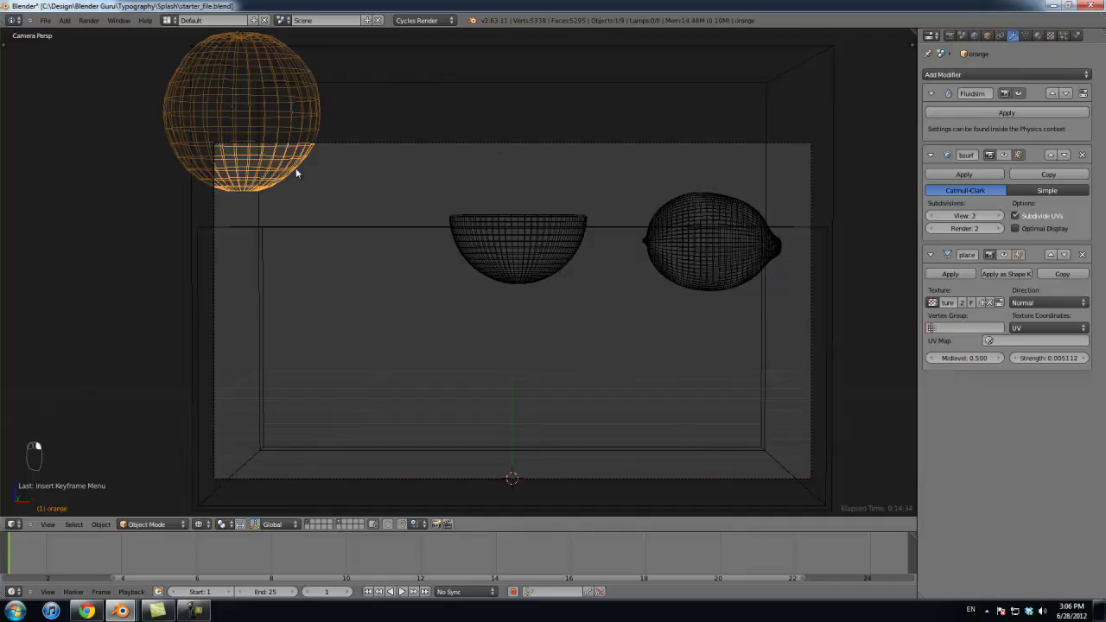
pyautogui.press('KP_1')
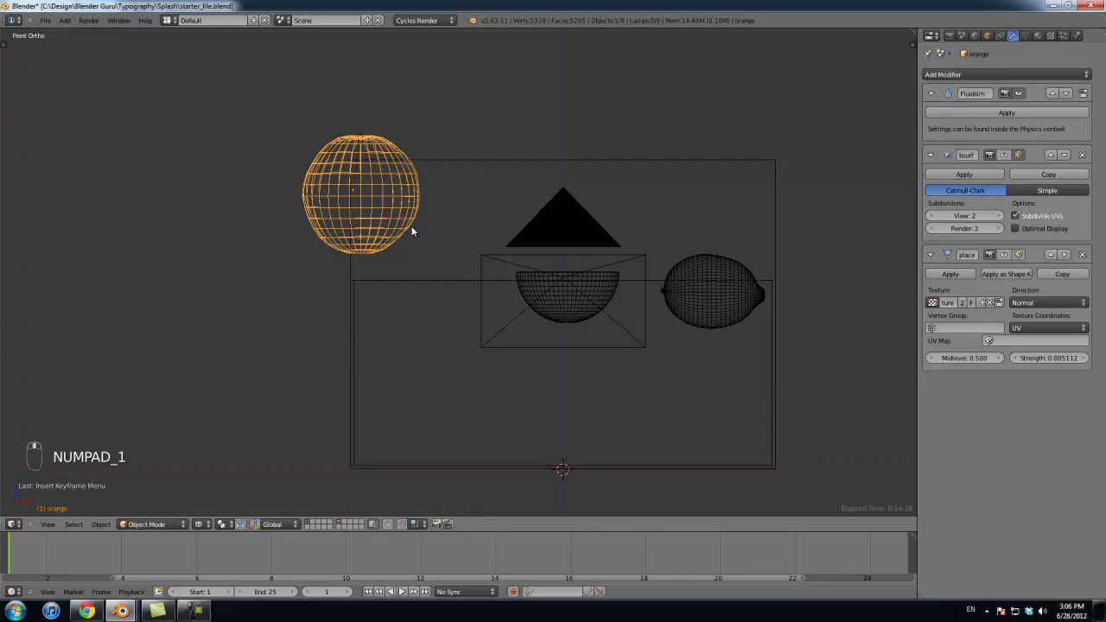
pyautogui.scroll(2, 410, 199)
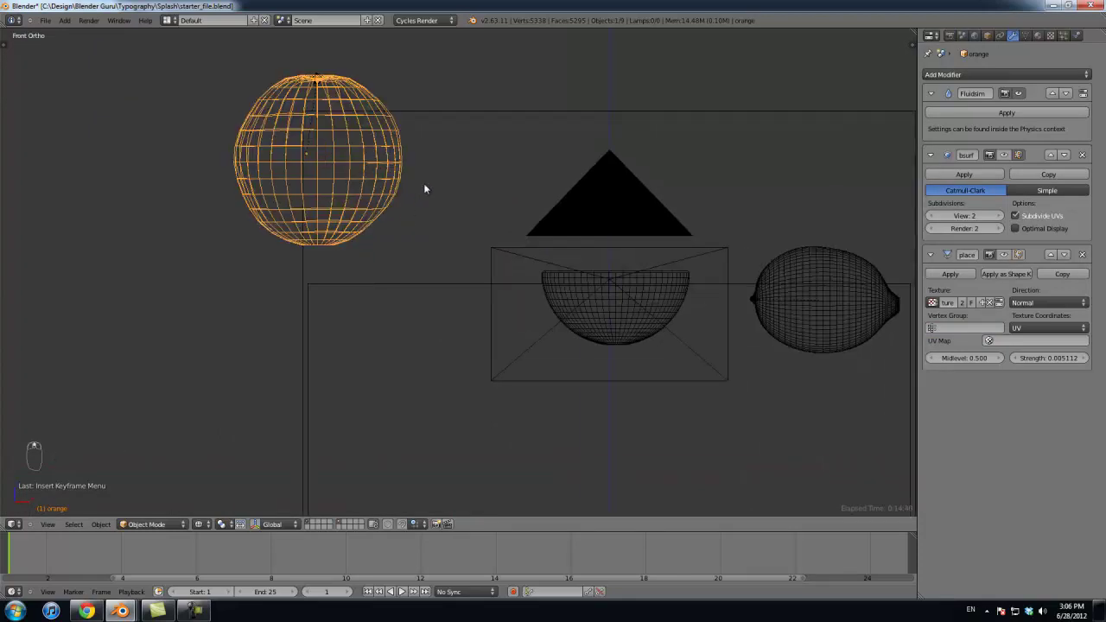
pyautogui.press('r')
pyautogui.press('r')
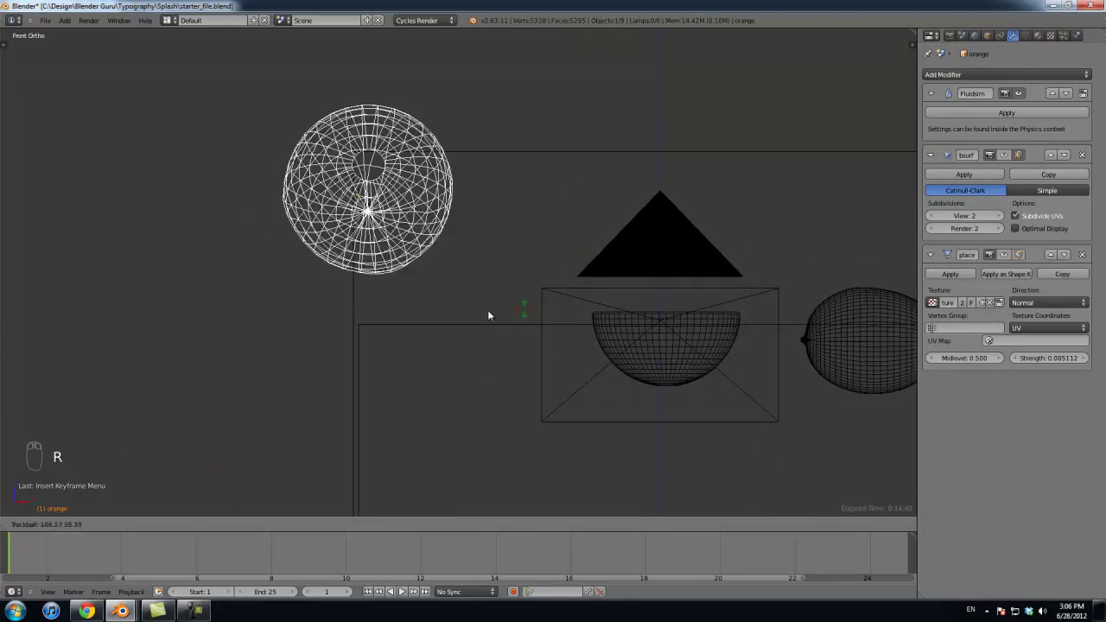
pyautogui.click(495, 183)
pyautogui.press('r')
pyautogui.press('r')
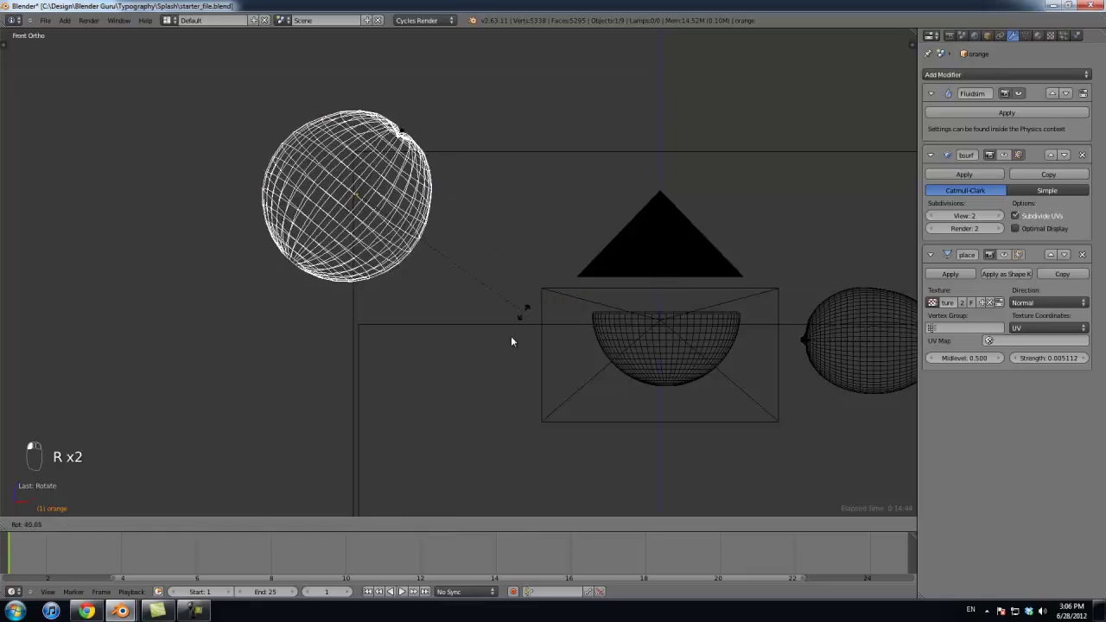
pyautogui.click(480, 328)
# Step: Try another rotation of the orange from the top view and check its orientation from several angles and shading modes
pyautogui.press('z')
pyautogui.scroll(-2, 528, 244)
pyautogui.press('z')
pyautogui.moveTo(532, 207); pyautogui.dragTo(536, 257, button='middle')
pyautogui.press('KP_7')
pyautogui.press('r')
pyautogui.moveTo(568, 275)
pyautogui.mouseDown(button='middle')
pyautogui.moveTo(529, 229)
pyautogui.moveTo(524, 186)
pyautogui.moveTo(511, 207)
pyautogui.mouseUp(button='middle')
pyautogui.press('z')
pyautogui.press('z')
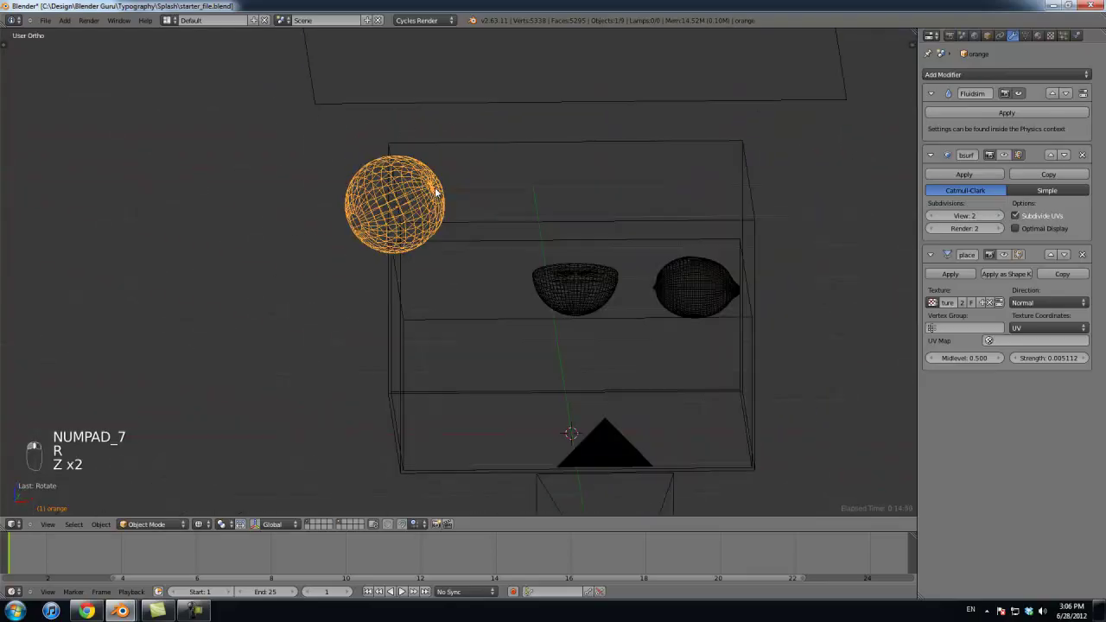
pyautogui.press('z')
pyautogui.moveTo(434, 186); pyautogui.dragTo(438, 183, button='middle')
pyautogui.press('z')
pyautogui.scroll(-5, 490, 286)
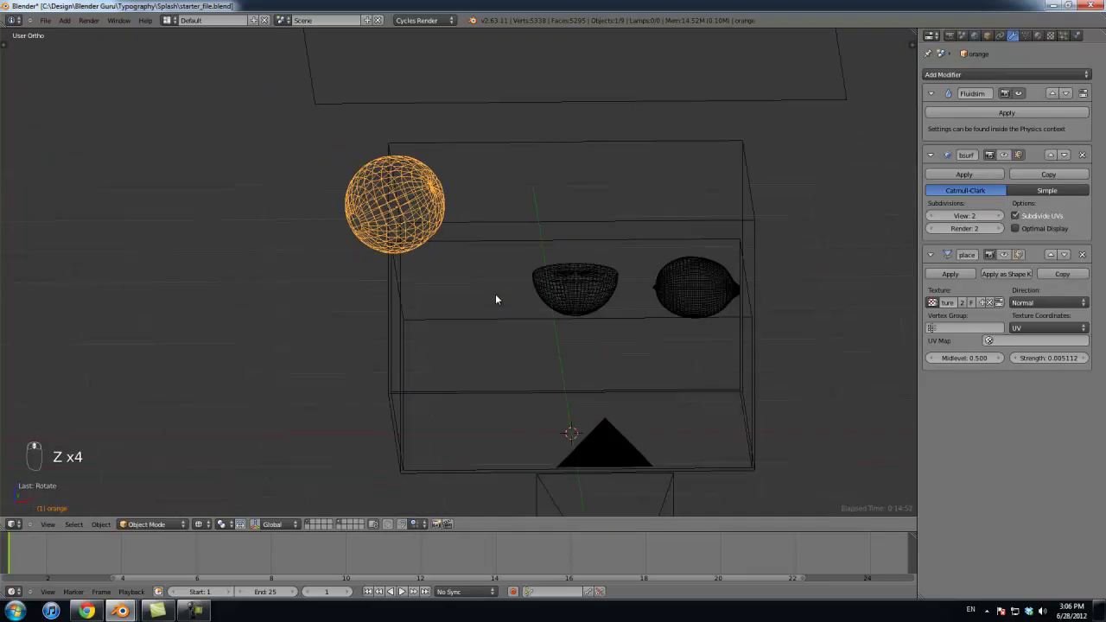
pyautogui.scroll(2, 487, 302)
pyautogui.press('KP_1')
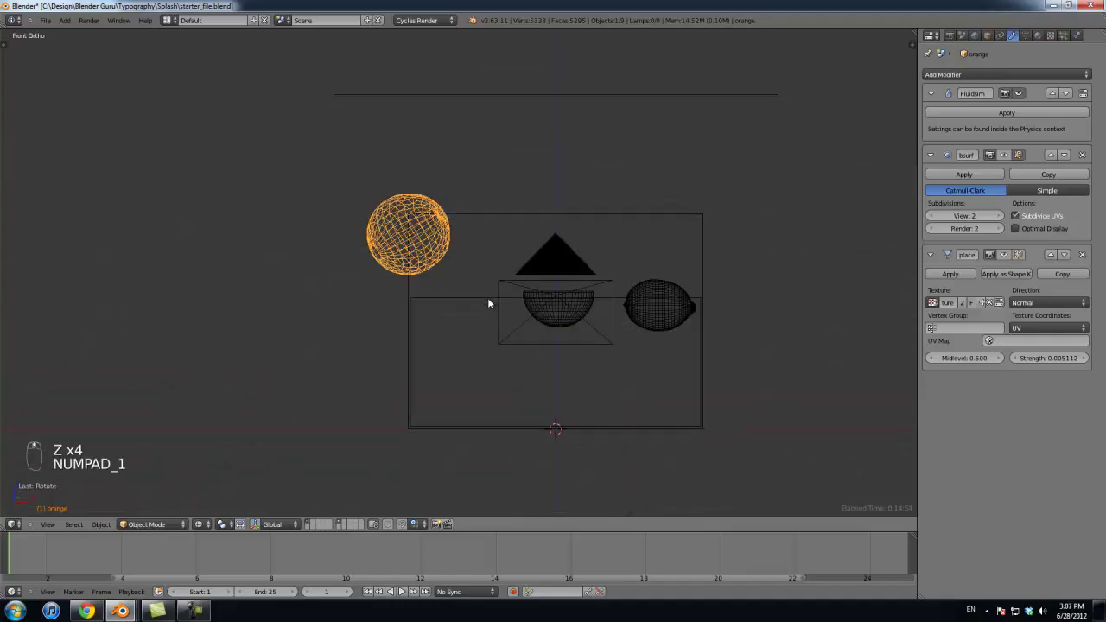
pyautogui.scroll(3, 487, 302)
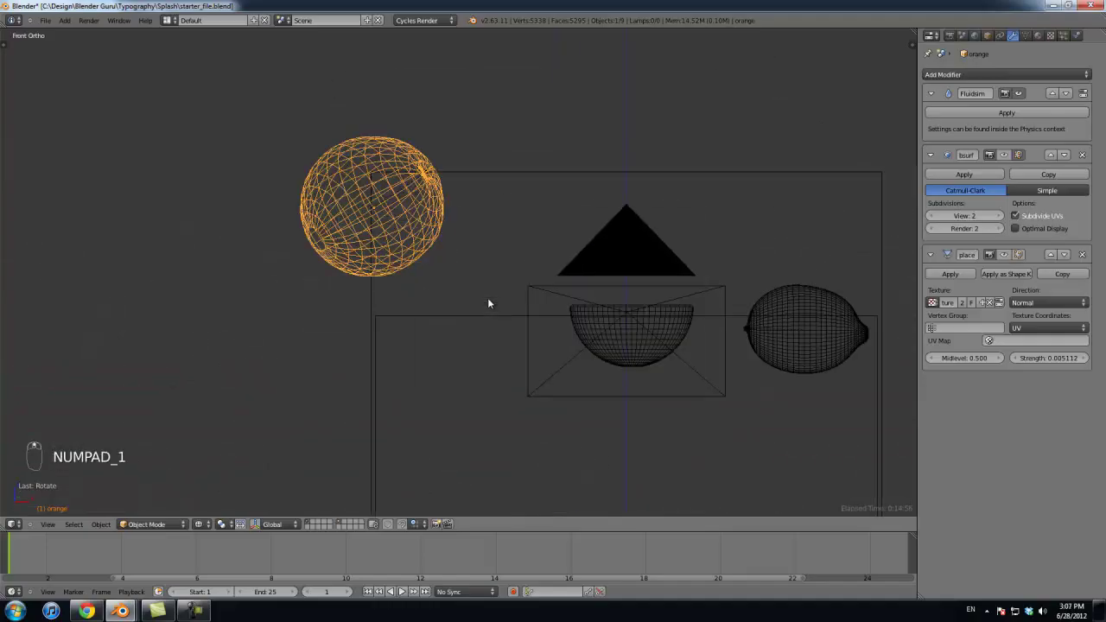
pyautogui.hotkey('shift', 'Right')
pyautogui.scroll(-2, 494, 303)
pyautogui.keyDown('shift'); pyautogui.moveTo(496, 302); pyautogui.dragTo(446, 218, button='middle'); pyautogui.keyUp('shift')
pyautogui.press('g')
pyautogui.rightClick(512, 311)
pyautogui.hotkey('shift', 'Left')
# Step: Tilt the orange at frame 1 with freehand rotations in the front and top views, so its stem faces the domain
pyautogui.press('r')
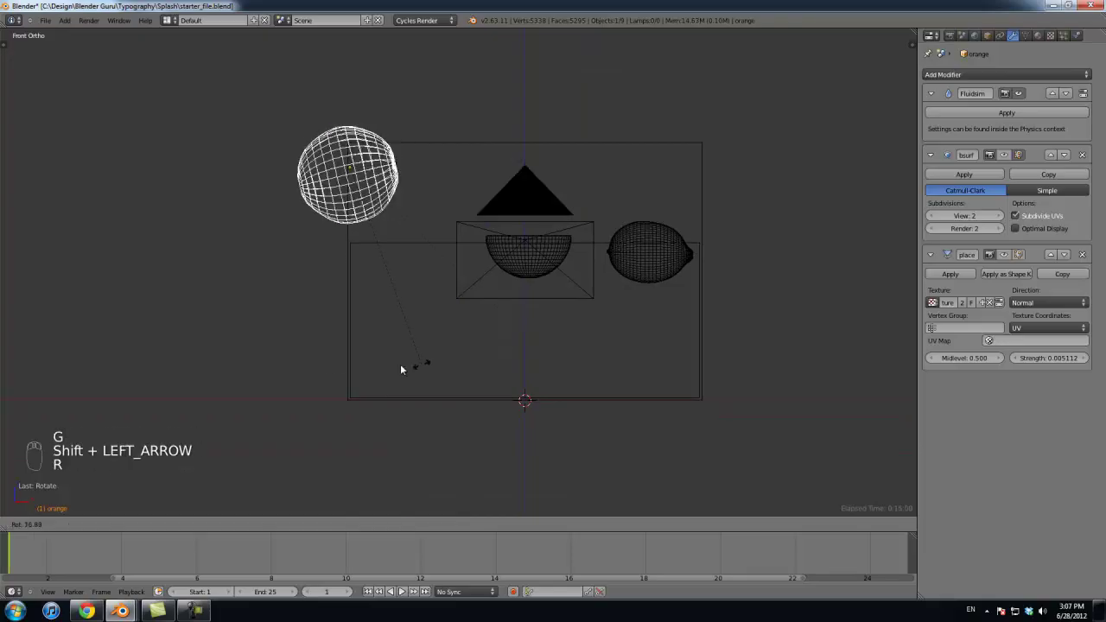
pyautogui.click(327, 362)
pyautogui.press('KP_7')
pyautogui.press('r')
pyautogui.click(520, 260)
pyautogui.press('KP_1')
pyautogui.press('r')
pyautogui.click(525, 144)
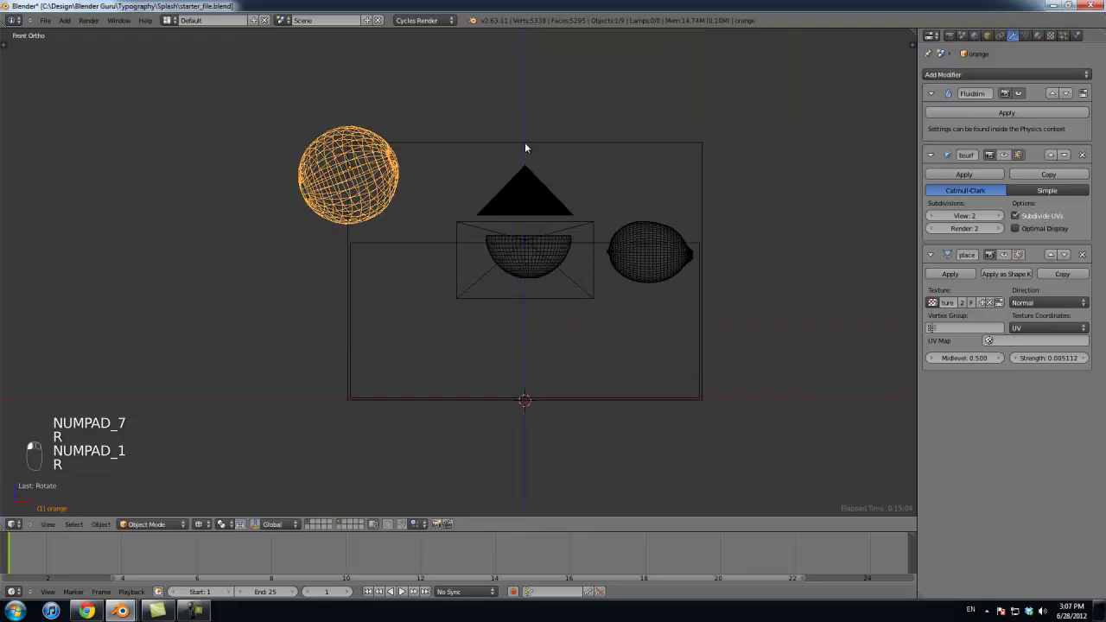
# Step: Insert a keyframe for the orange's tilted pose at frame 1 and check the pose at frame 25
pyautogui.press('i')
pyautogui.click(483, 179)
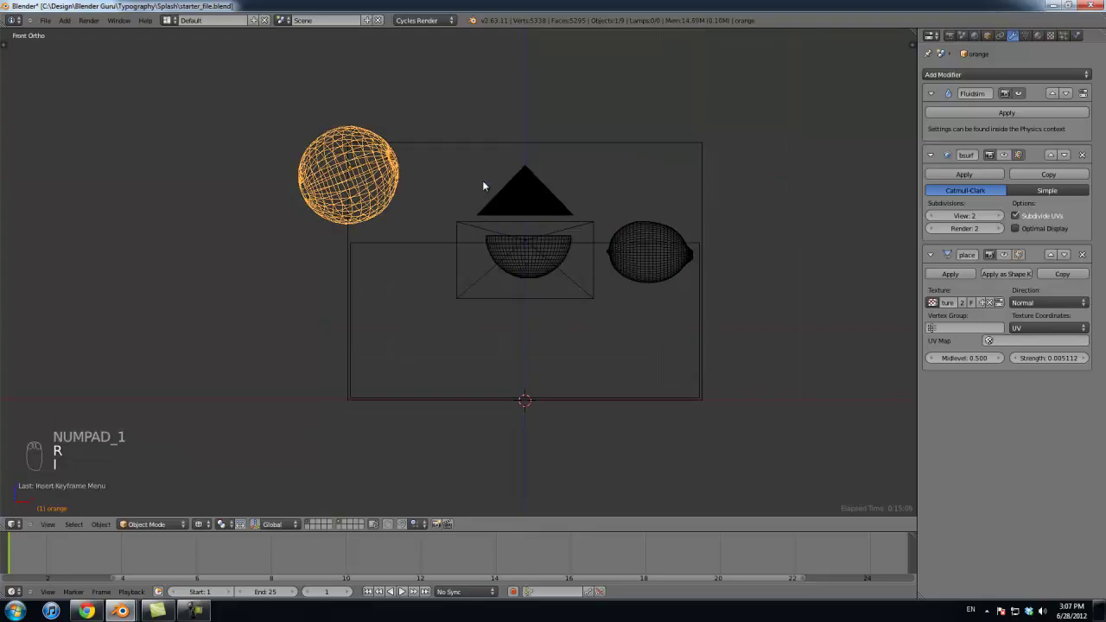
pyautogui.hotkey('shift', 'Right')
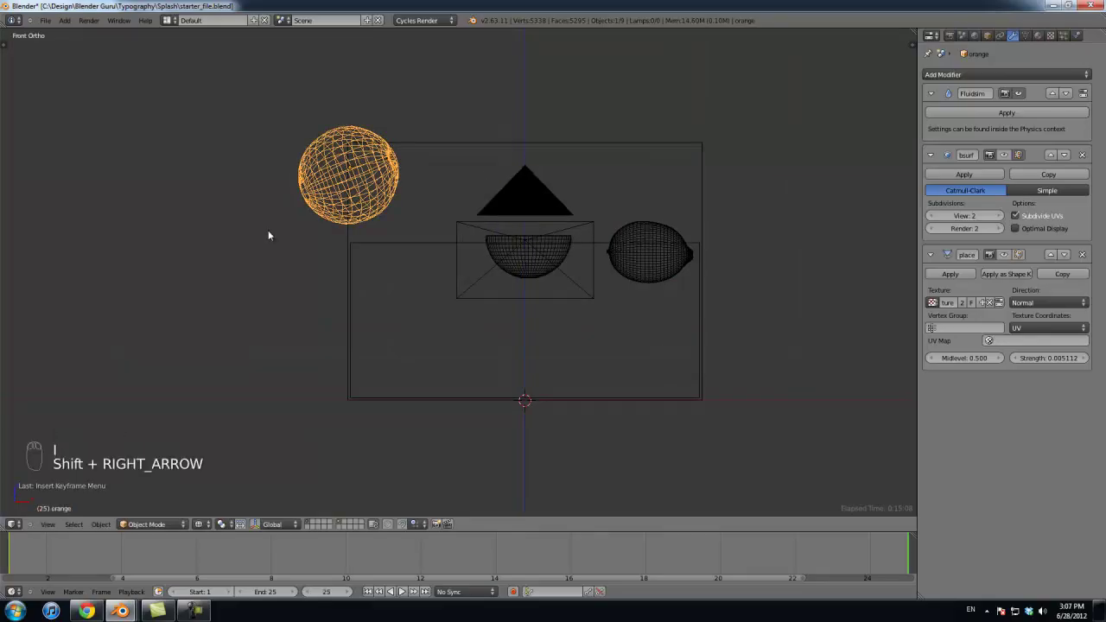
pyautogui.hotkey('shift', 'Left')
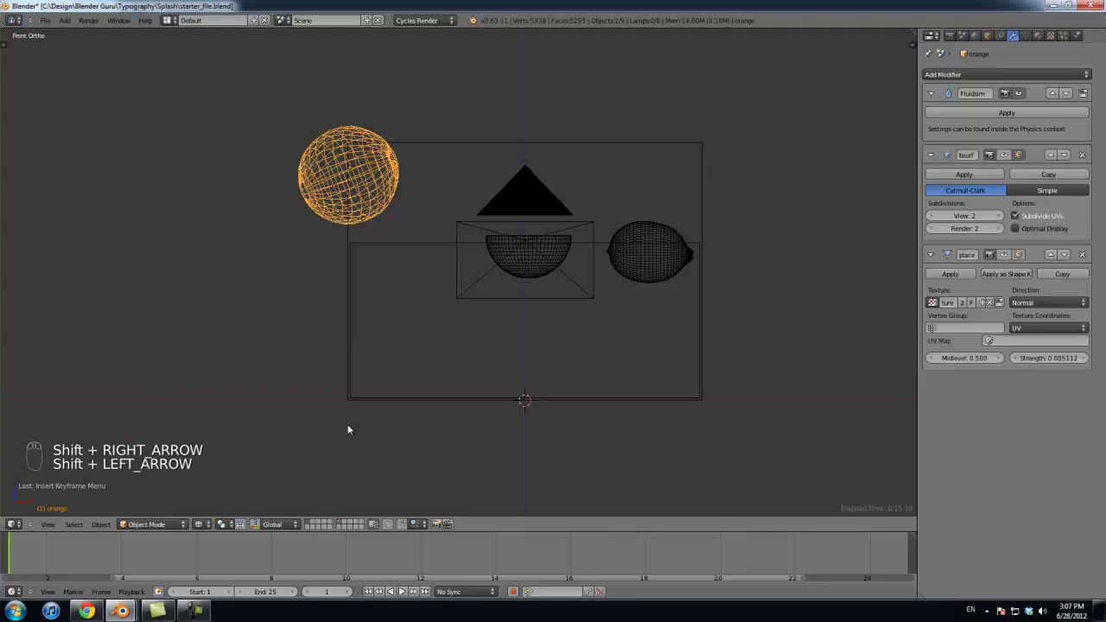
# Step: At frame 25, move the orange down into the water container as seen from the camera
pyautogui.hotkey('shift', 'Right')
pyautogui.hotkey('shift', 'Left')
pyautogui.hotkey('shift', 'Right')
pyautogui.hotkey('shift', 'Left')
pyautogui.hotkey('shift', 'Right')
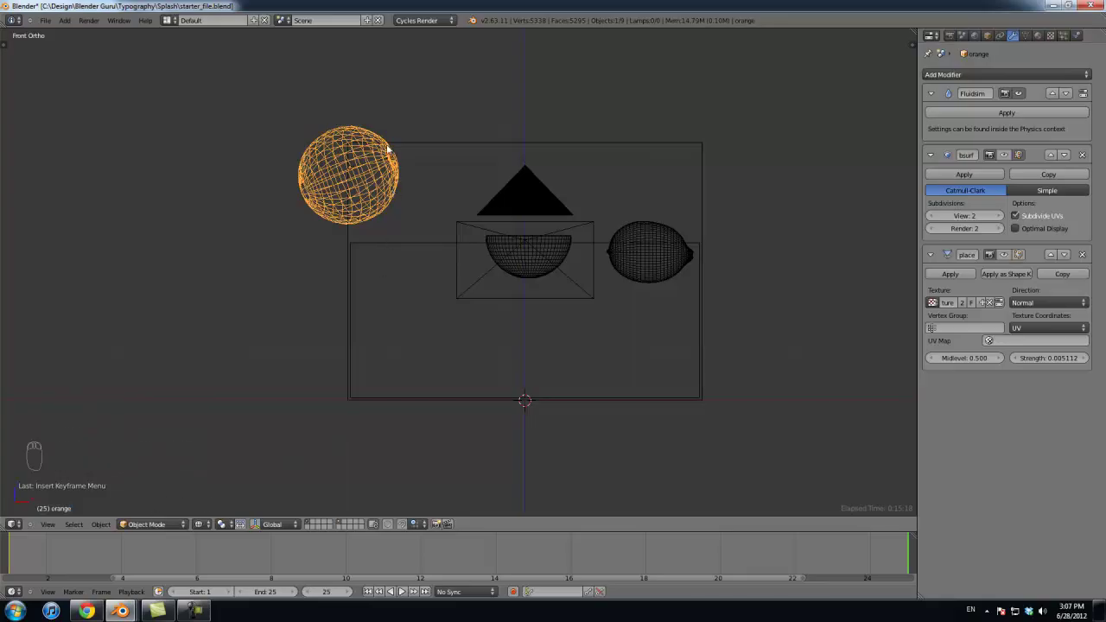
pyautogui.press('KP_0')
pyautogui.press('g')
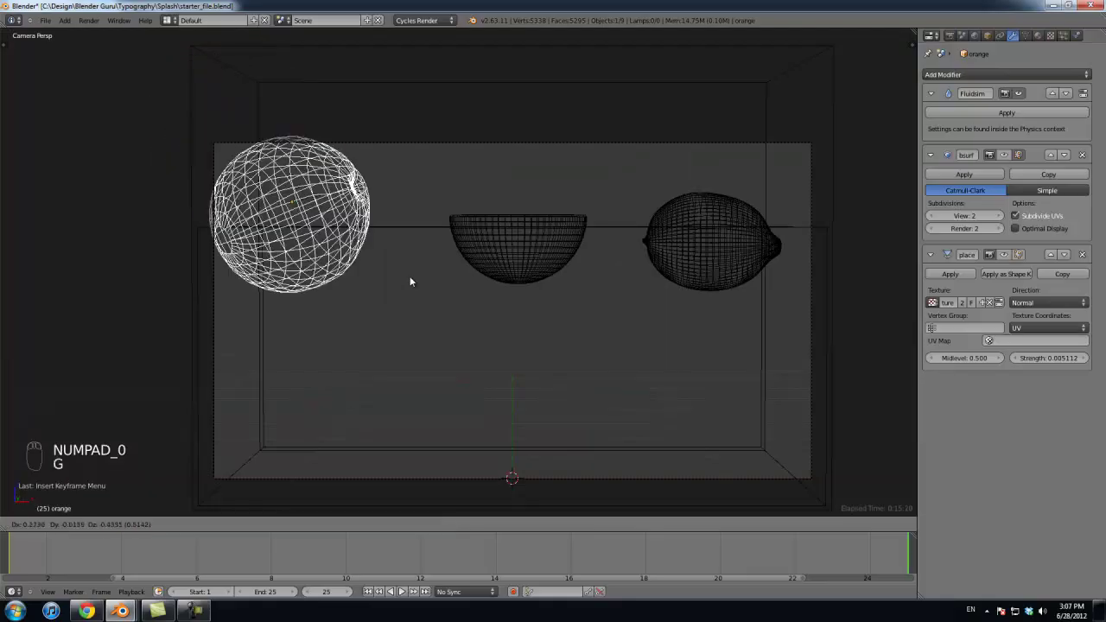
pyautogui.click(450, 385)
pyautogui.press('z')
pyautogui.press('z')
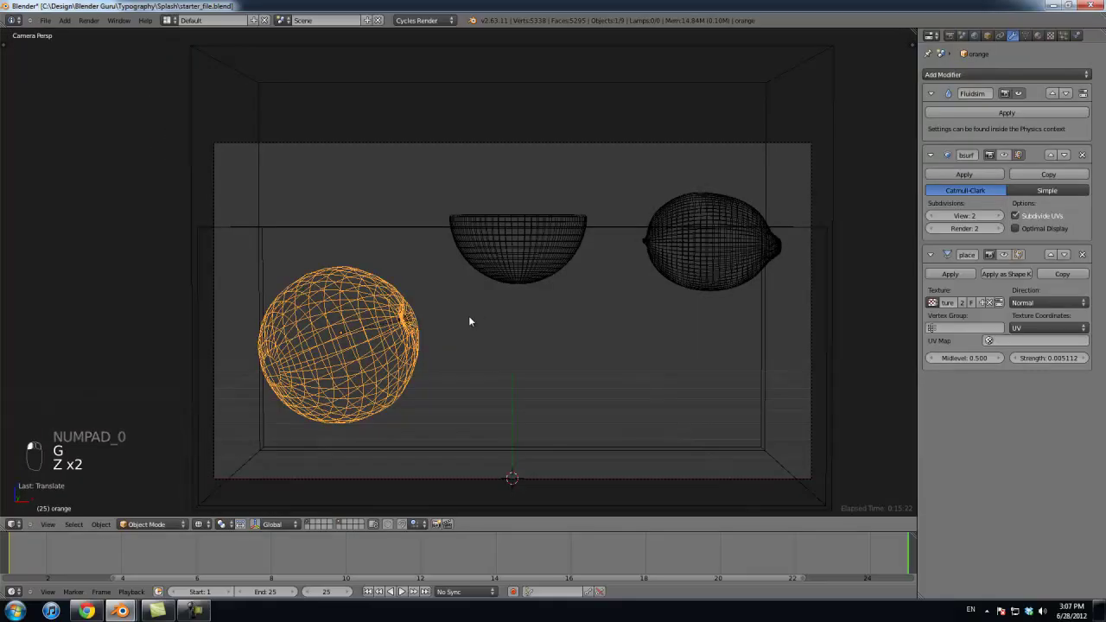
# Step: Rotate the orange clockwise by about 40 degrees and nudge it slightly toward the container's middle
pyautogui.press('r')
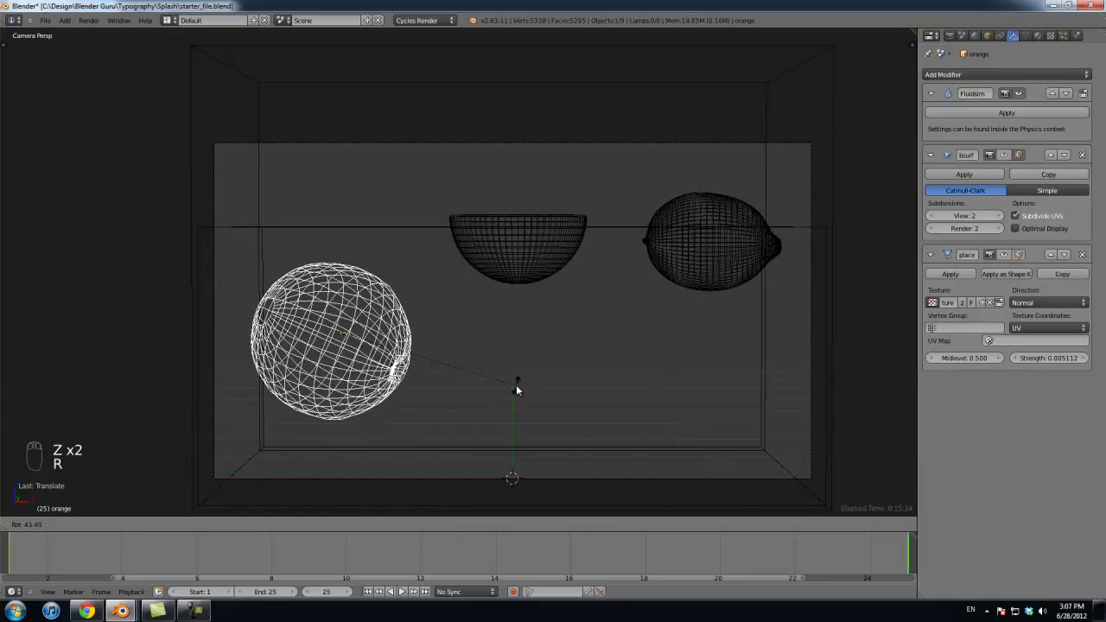
pyautogui.click(518, 399)
pyautogui.press('g')
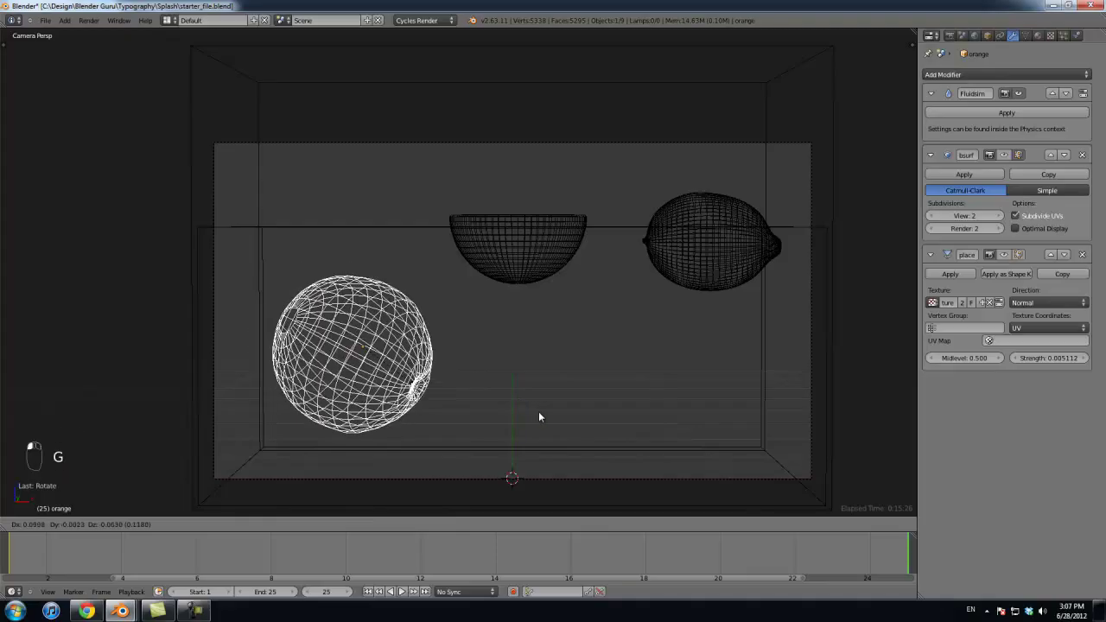
pyautogui.press('r')
pyautogui.press('g')
pyautogui.click(555, 397)
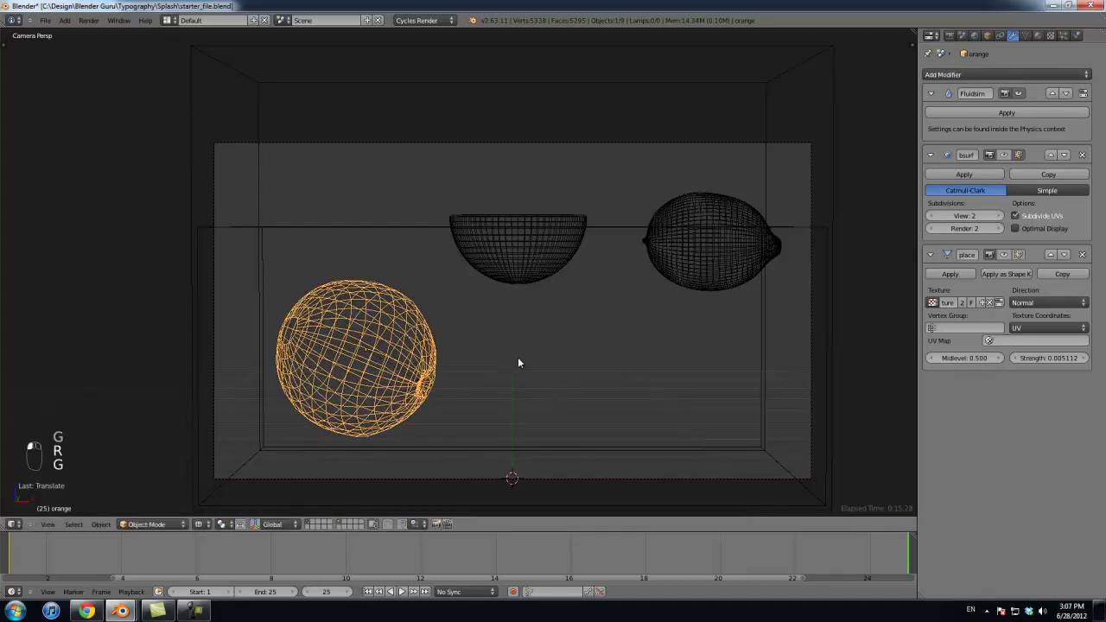
pyautogui.press('g')
pyautogui.press('z')
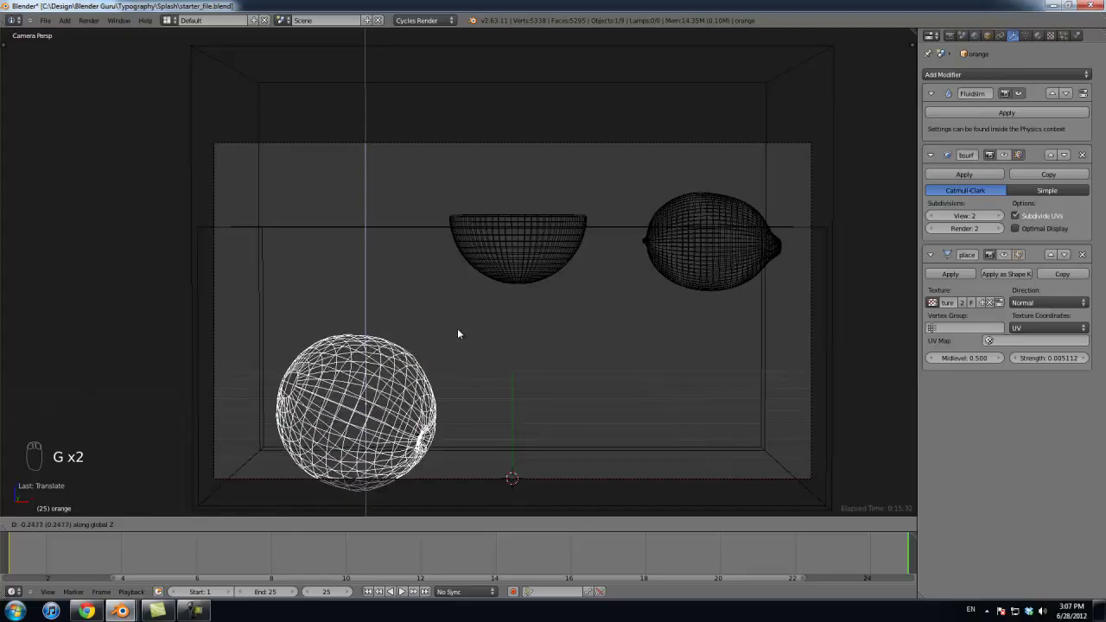
pyautogui.click(328, 254)
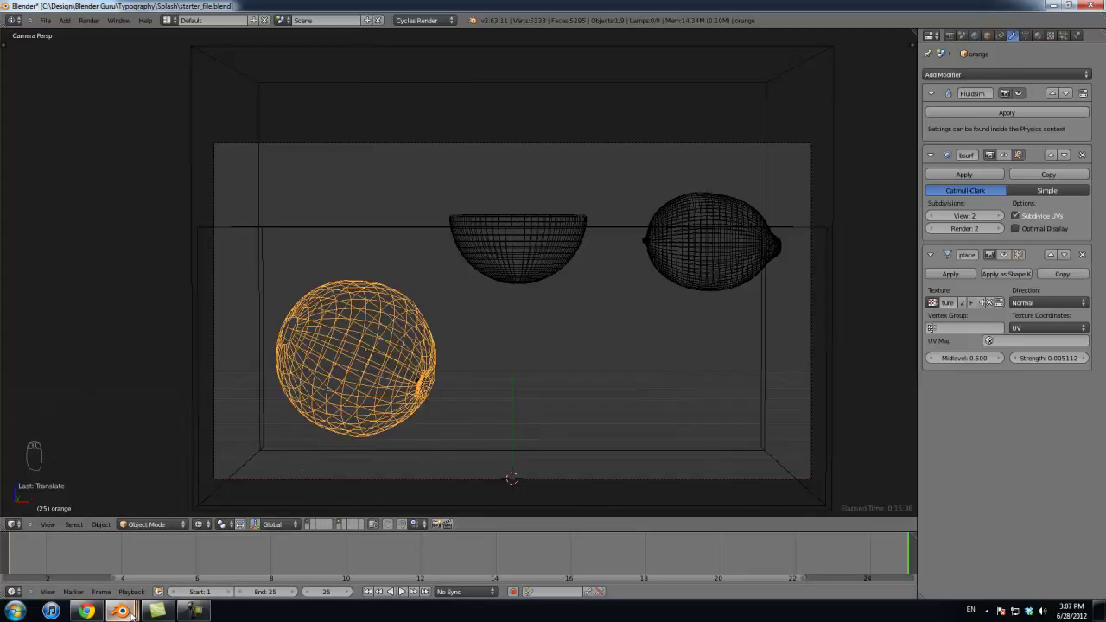
# Step: Switch to the intro_demo.blend window and examine the finished fruit splash render and the Blender Guru text splash sequence for reference
pyautogui.moveTo(121, 611)
pyautogui.click(62, 536)
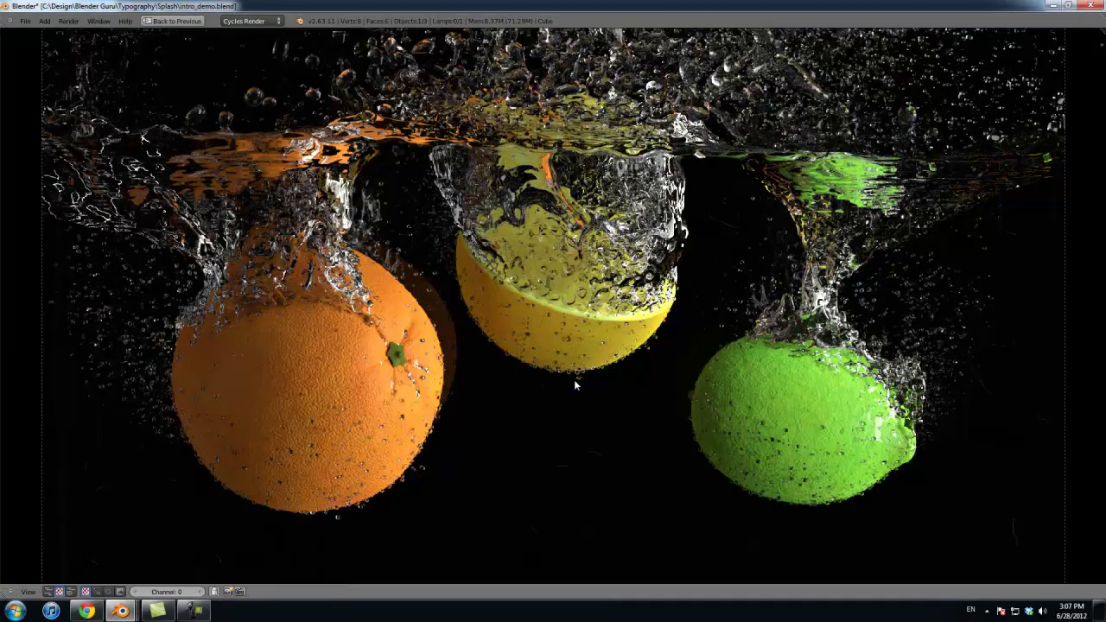
pyautogui.press('Right')
pyautogui.hotkey('ctrl', 'Up')
pyautogui.moveTo(262, 429); pyautogui.dragTo(452, 428)
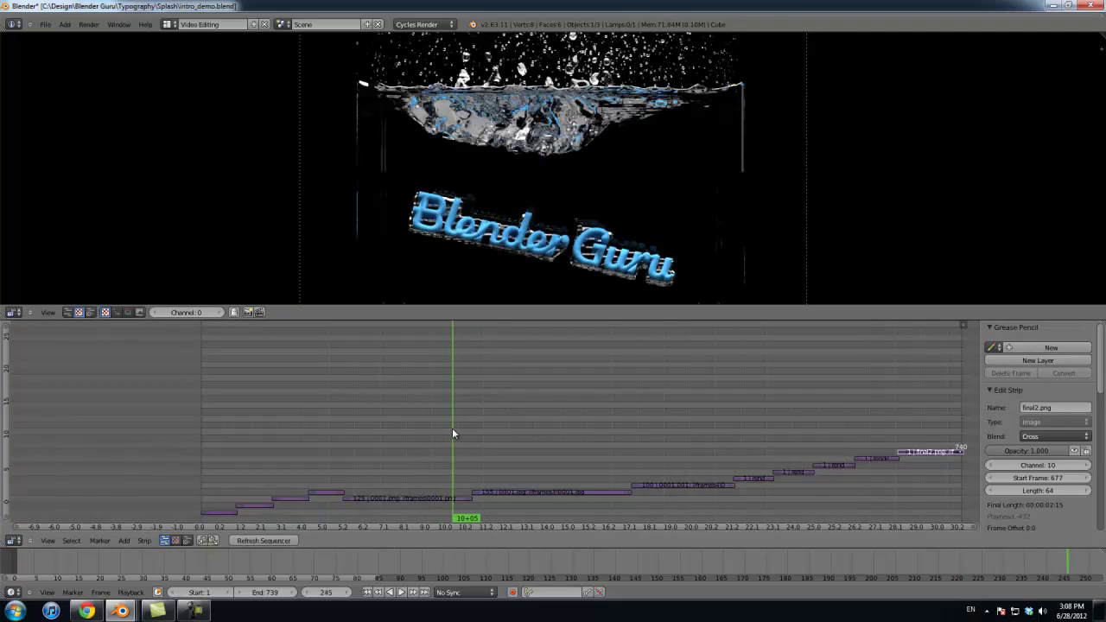
pyautogui.moveTo(450, 379); pyautogui.dragTo(434, 375)
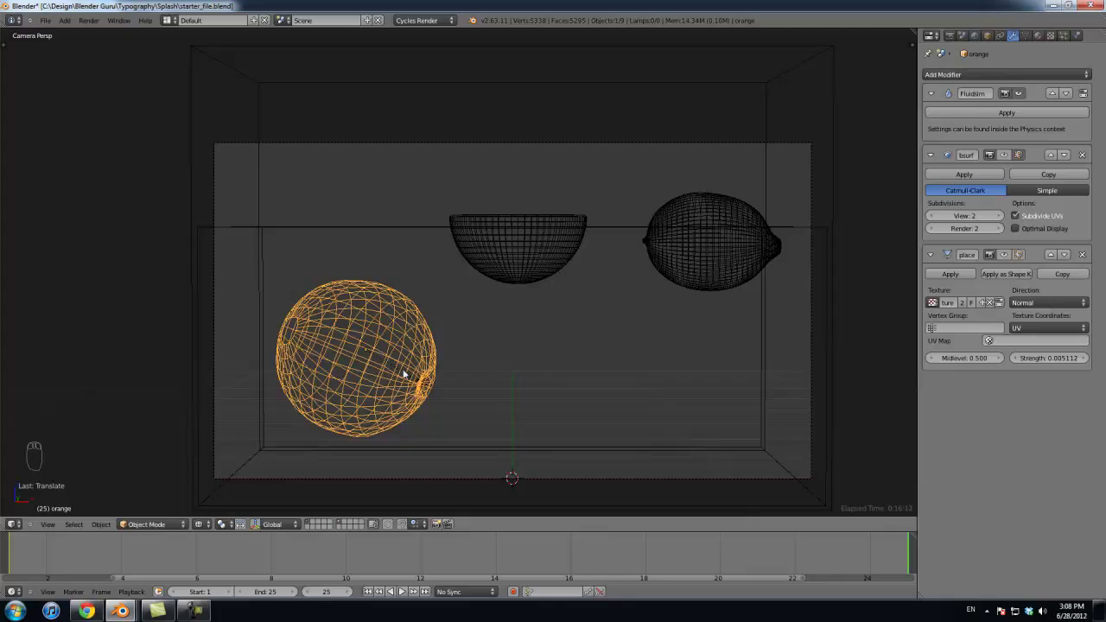
# Step: Lower the orange slightly in the container and insert a LocRot keyframe for it at frame 25
pyautogui.press('g')
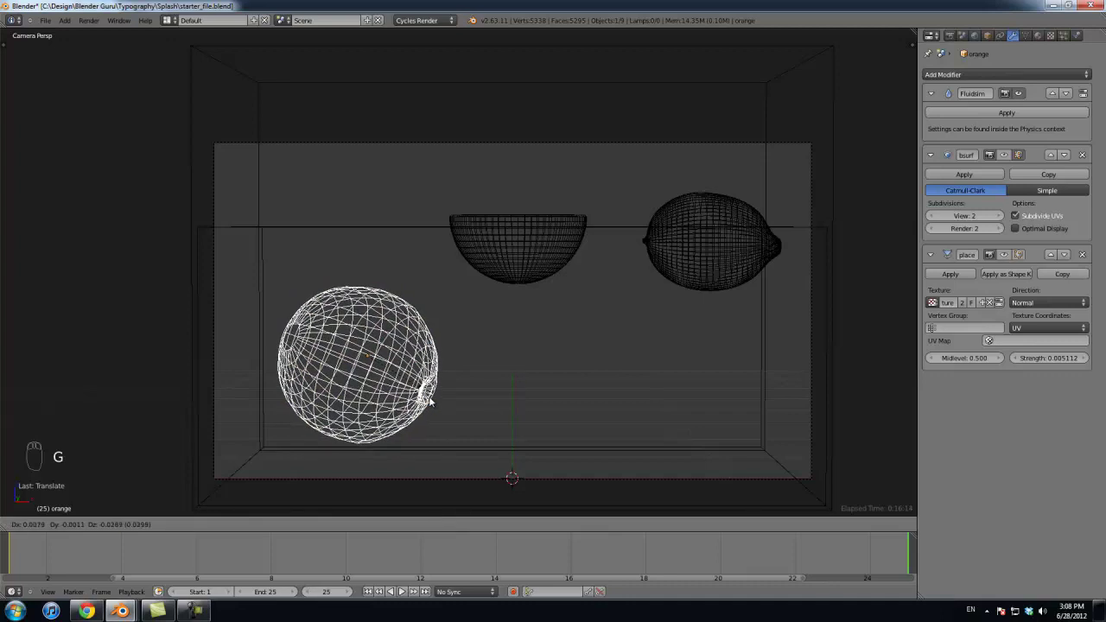
pyautogui.click(431, 402)
pyautogui.press('i')
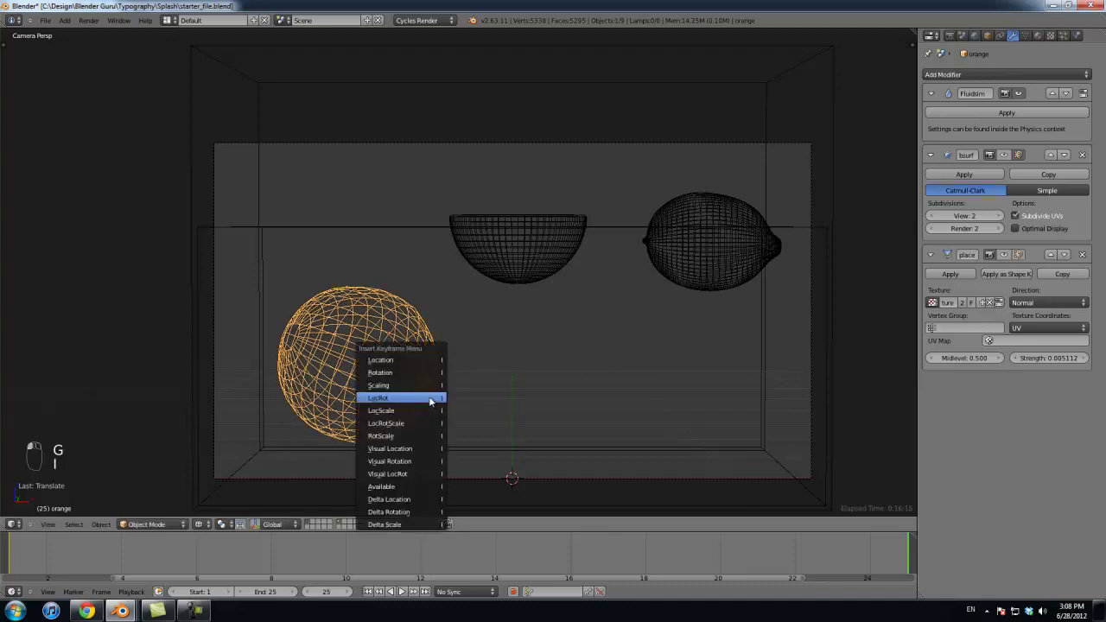
pyautogui.click(430, 400)
# Step: At frame 1, raise the sliced lemon vertically above the container's water line and tilt it clockwise by about 45 degrees
pyautogui.rightClick(522, 281)
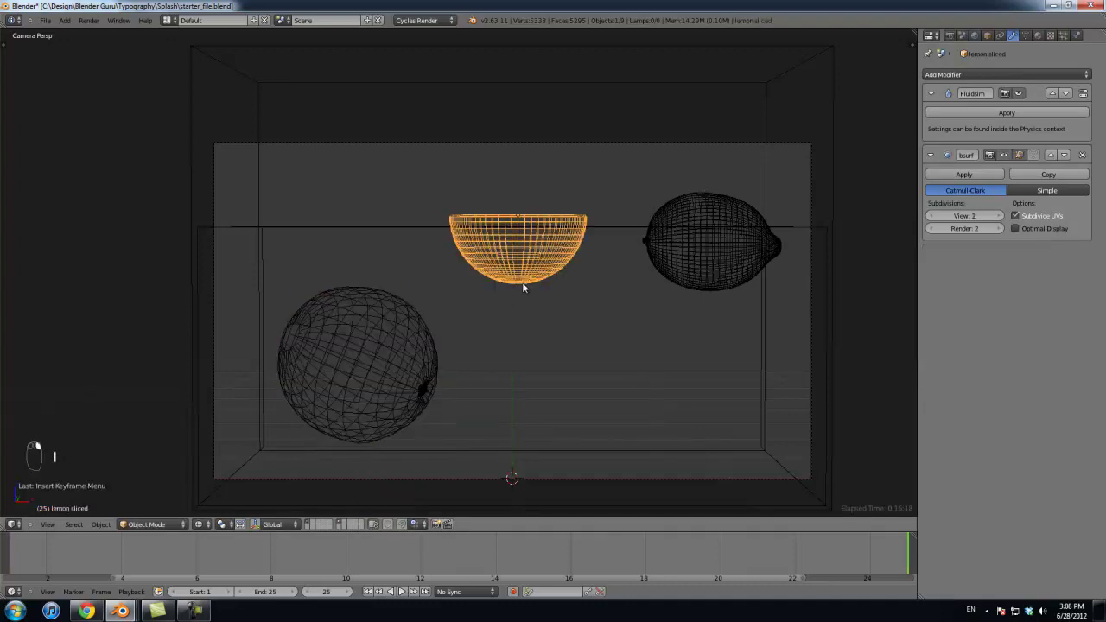
pyautogui.hotkey('shift', 'Left')
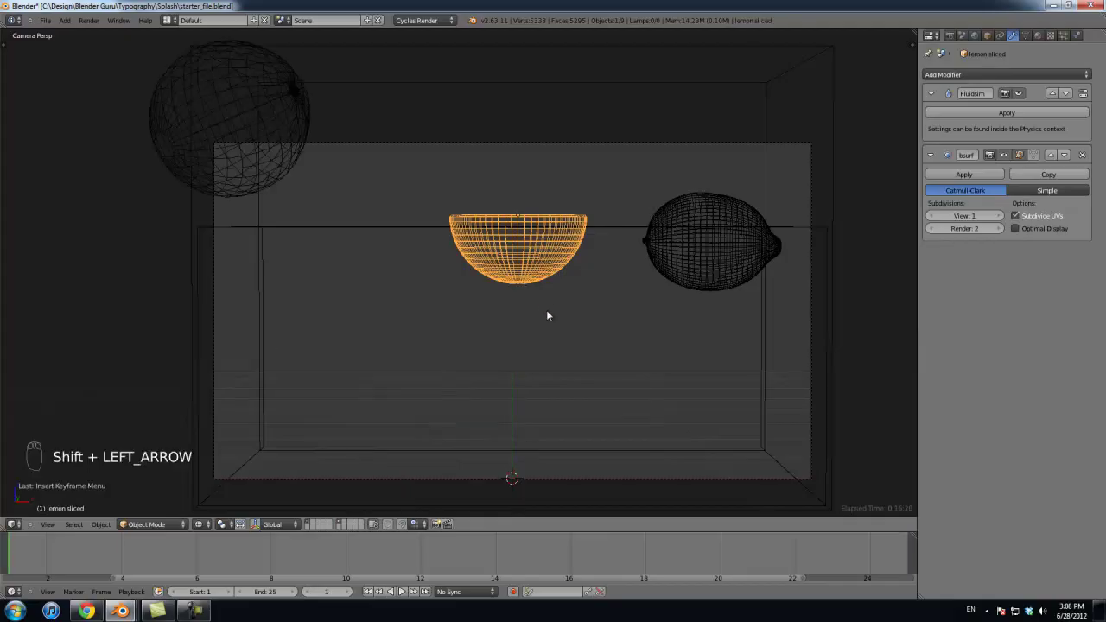
pyautogui.press('g')
pyautogui.press('z')
pyautogui.click(553, 206)
pyautogui.press('r')
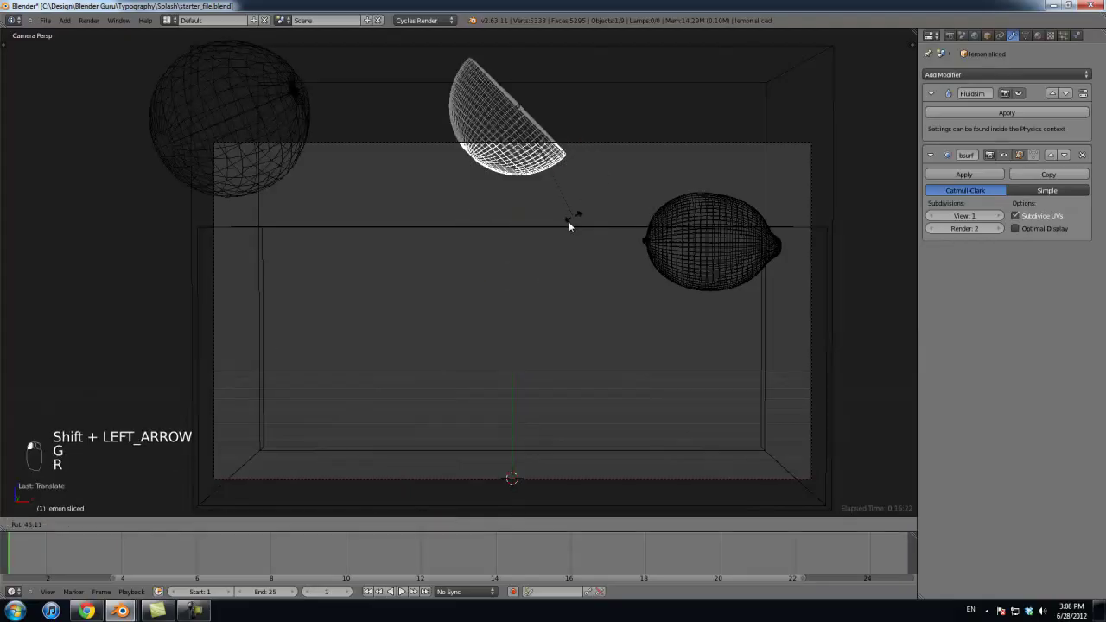
pyautogui.click(534, 246)
# Step: Turn the sliced lemon in the top view and insert a location and rotation keyframe at frame 1
pyautogui.press('KP_7')
pyautogui.scroll(-4, 645, 198)
pyautogui.press('r')
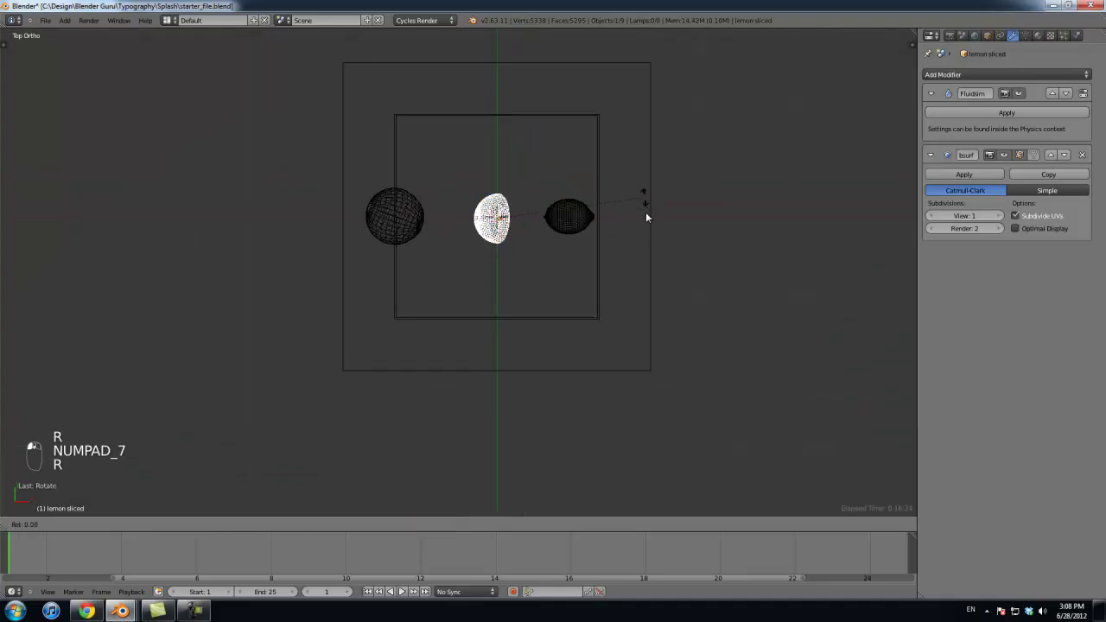
pyautogui.click(636, 258)
pyautogui.press('KP_1')
pyautogui.press('KP_0')
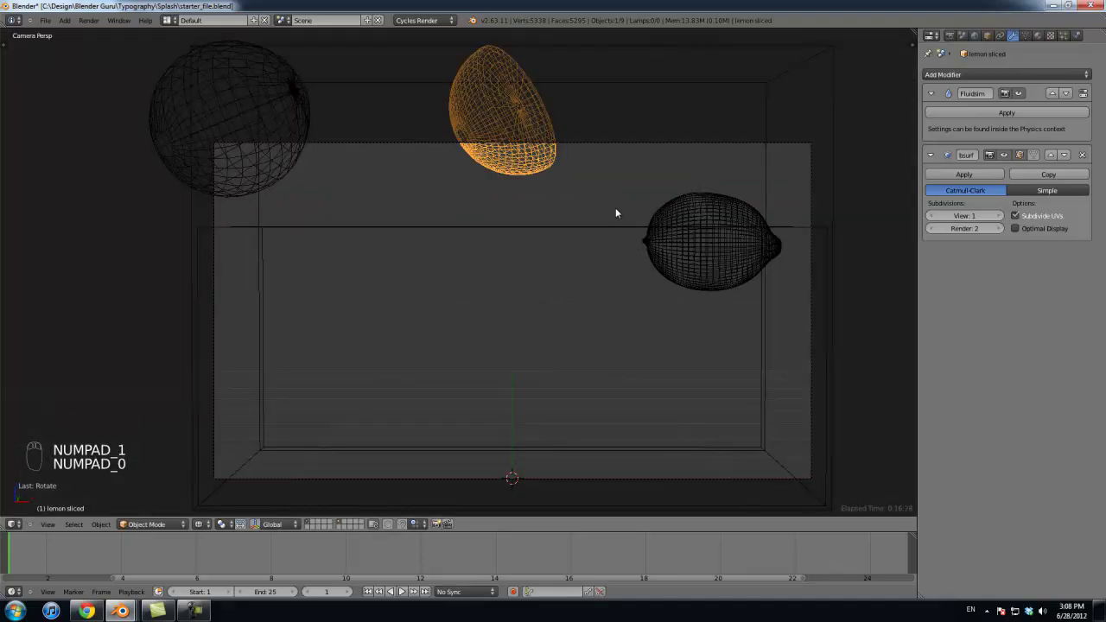
pyautogui.press('i')
pyautogui.click(527, 234)
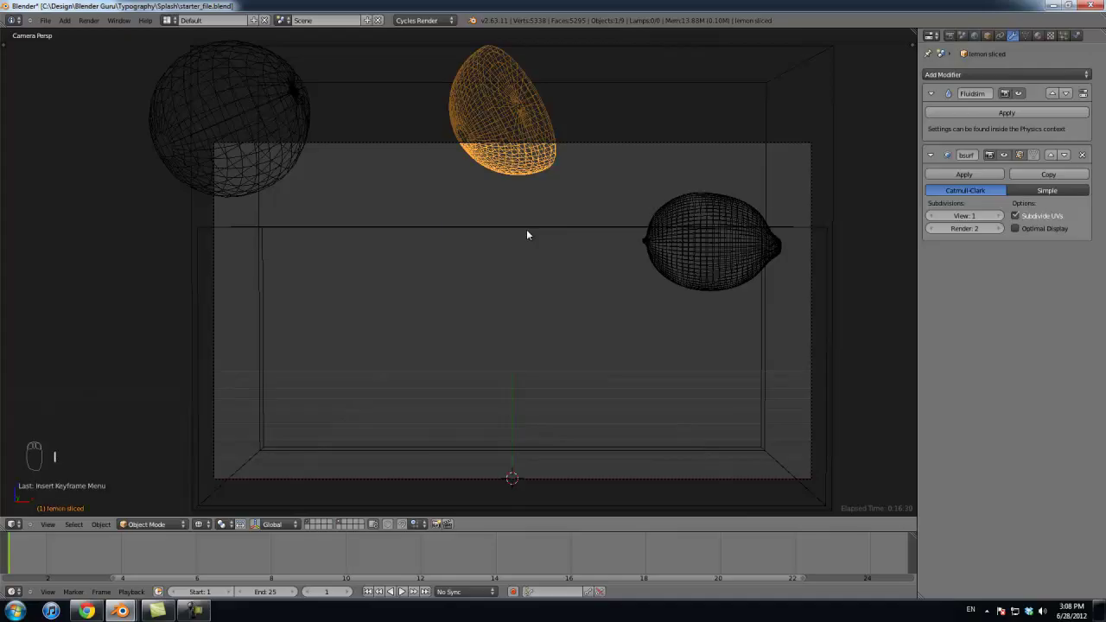
# Step: At frame 25, lower the sliced lemon into the container, rotate it about 53 degrees clockwise, and keyframe its location and rotation
pyautogui.hotkey('shift', 'Right')
pyautogui.press('g')
pyautogui.click(556, 402)
pyautogui.press('r')
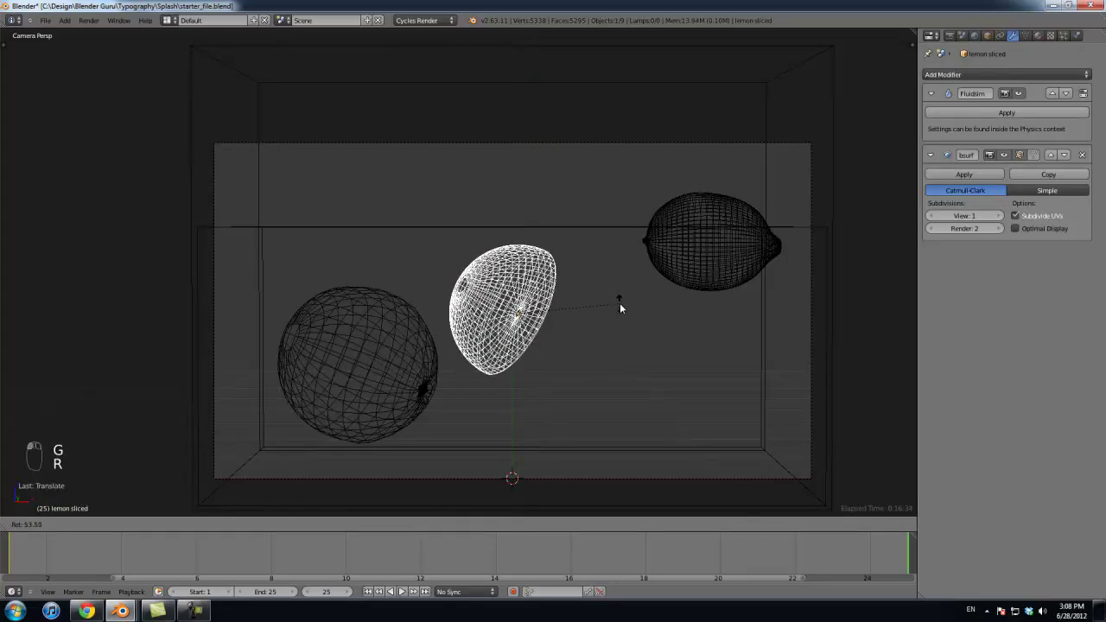
pyautogui.click(620, 303)
pyautogui.press('i')
pyautogui.click(620, 306)
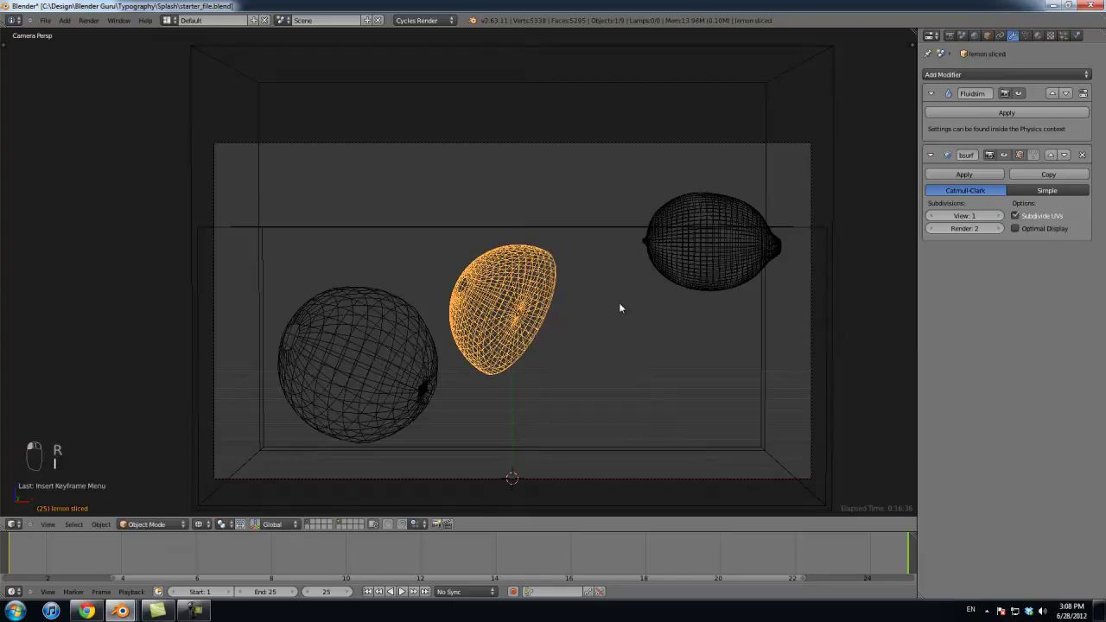
pyautogui.hotkey('shift', 'Left')
pyautogui.hotkey('alt', 'a')
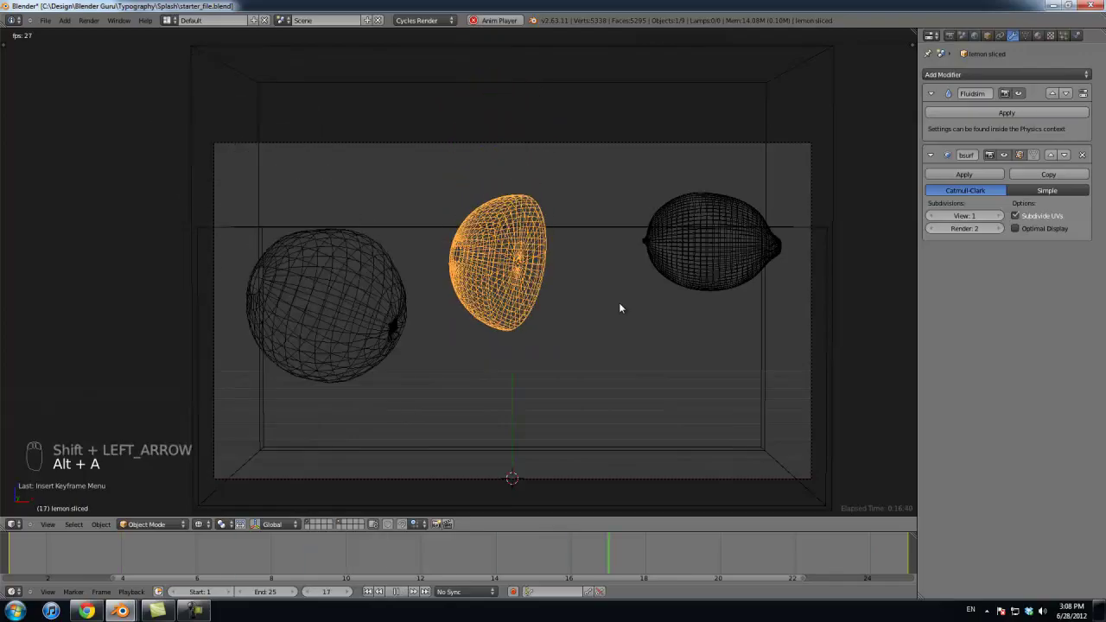
pyautogui.press('Escape')
# Step: At frame 1, raise the lime above the container near its outer edge and tilt it clockwise
pyautogui.rightClick(732, 212)
pyautogui.hotkey('shift', 'Left')
pyautogui.press('g')
pyautogui.click(710, 108)
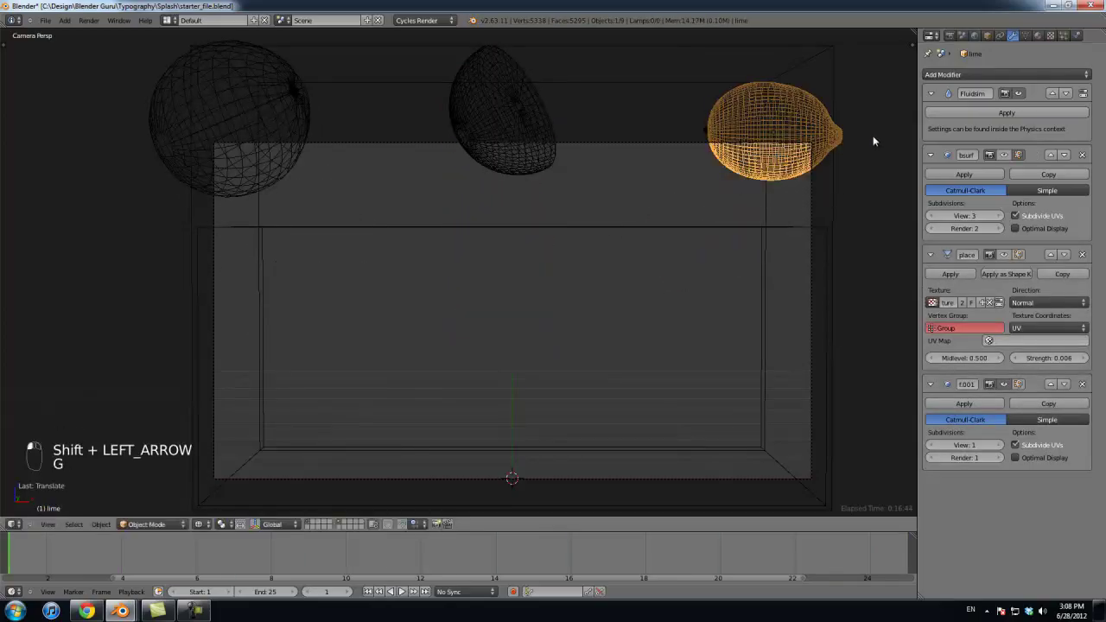
pyautogui.press('r')
pyautogui.click(868, 172)
# Step: Turn the lime in the top view and insert a location and rotation keyframe at frame 1
pyautogui.press('KP_7')
pyautogui.press('r')
pyautogui.click(819, 279)
pyautogui.press('i')
pyautogui.click(768, 279)
pyautogui.hotkey('shift', 'Left')
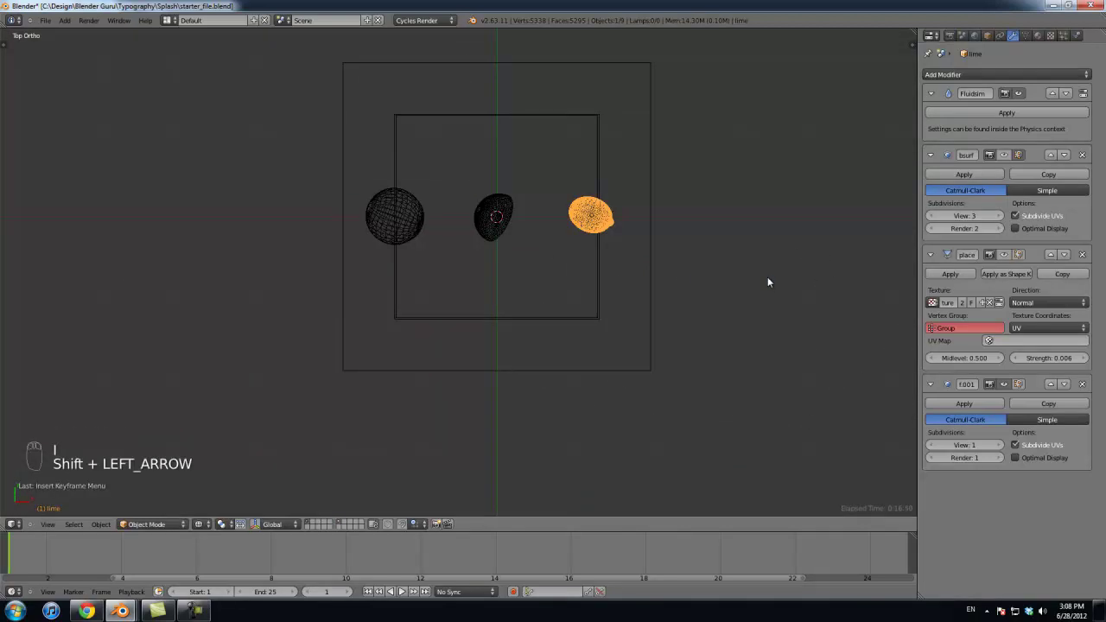
# Step: At frame 25, move the lime down into the container beside the sliced lemon and rotate it by about 12 degrees
pyautogui.press('KP_0')
pyautogui.hotkey('shift', 'Right')
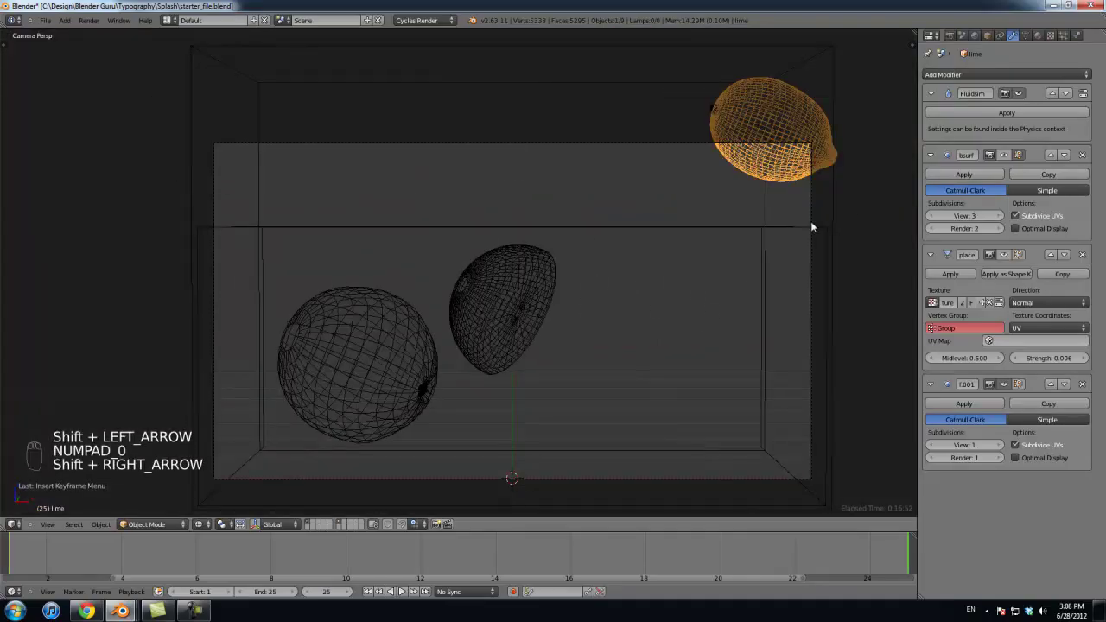
pyautogui.press('g')
pyautogui.click(746, 372)
pyautogui.press('r')
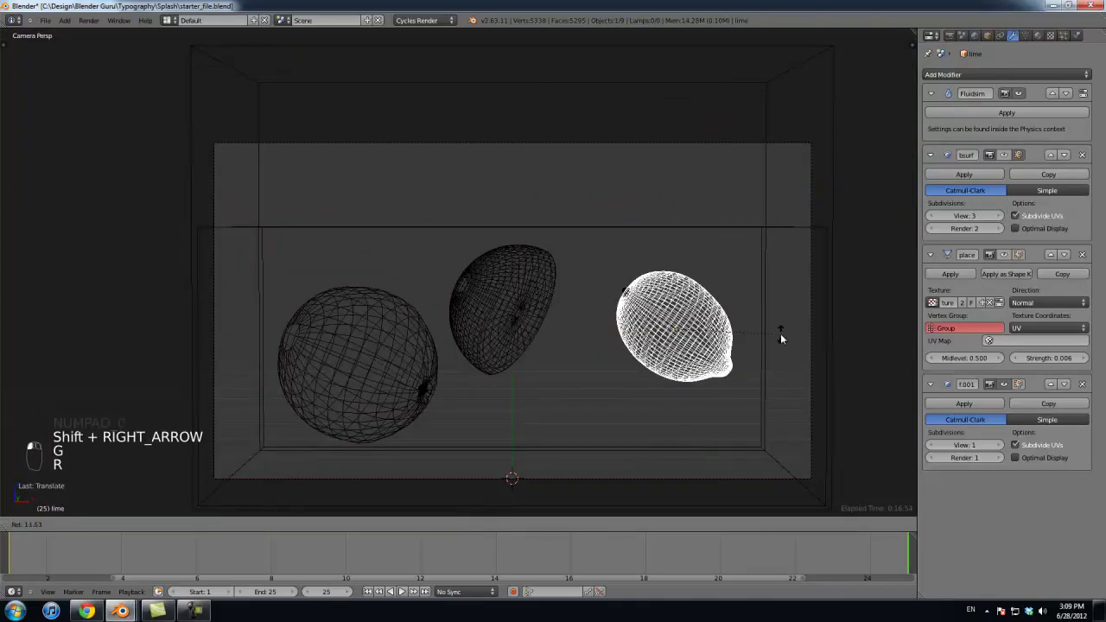
pyautogui.click(780, 331)
# Step: Turn the lime slightly in the top view and insert a location and rotation keyframe at frame 25
pyautogui.press('KP_7')
pyautogui.press('r')
pyautogui.click(696, 208)
pyautogui.press('KP_0')
pyautogui.press('z')
pyautogui.press('z')
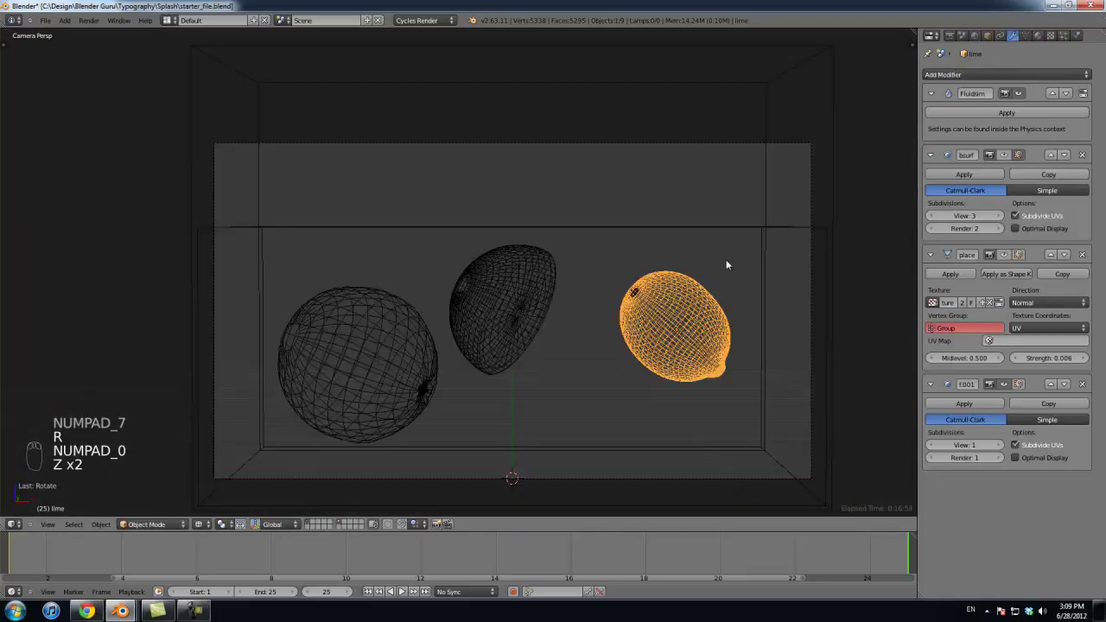
pyautogui.press('i')
pyautogui.click(725, 259)
# Step: Play the animation in the camera view and inspect the front view to check how the three fruits fall into the container
pyautogui.hotkey('shift', 'Left')
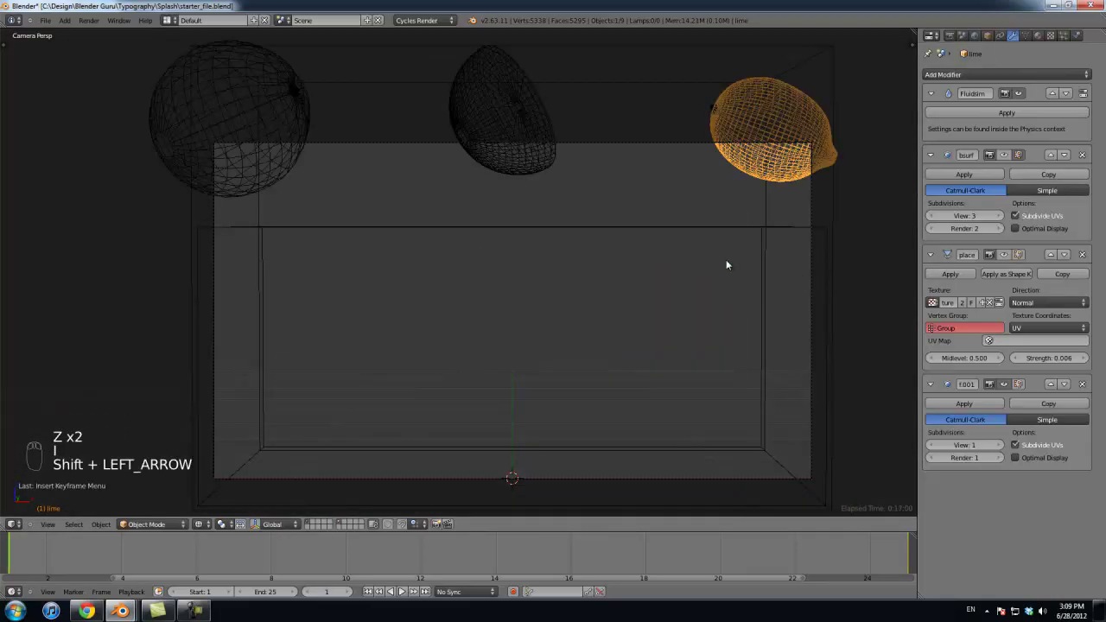
pyautogui.hotkey('alt', 'a')
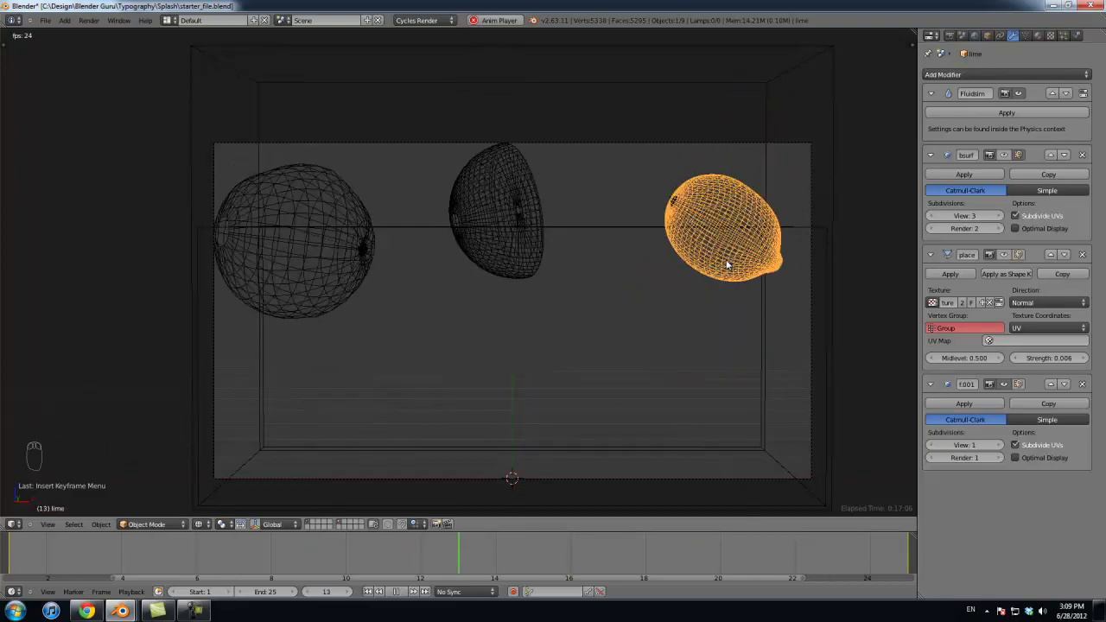
pyautogui.hotkey('alt', 'a')
pyautogui.rightClick(380, 324)
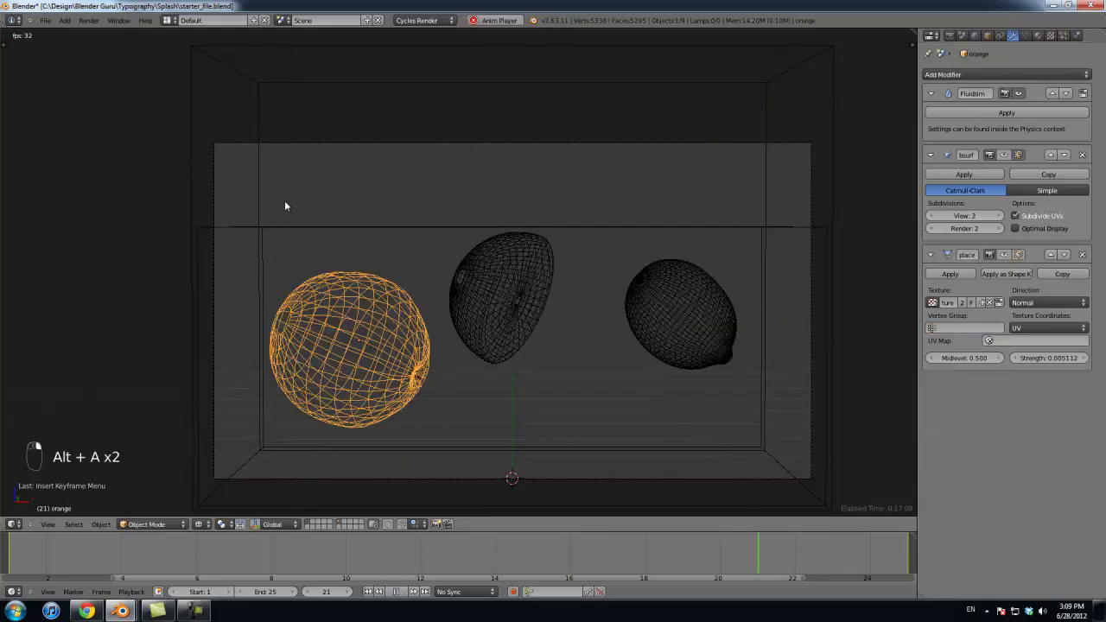
pyautogui.hotkey('alt', 'a')
pyautogui.hotkey('alt', 'a')
pyautogui.hotkey('shift', 'Left')
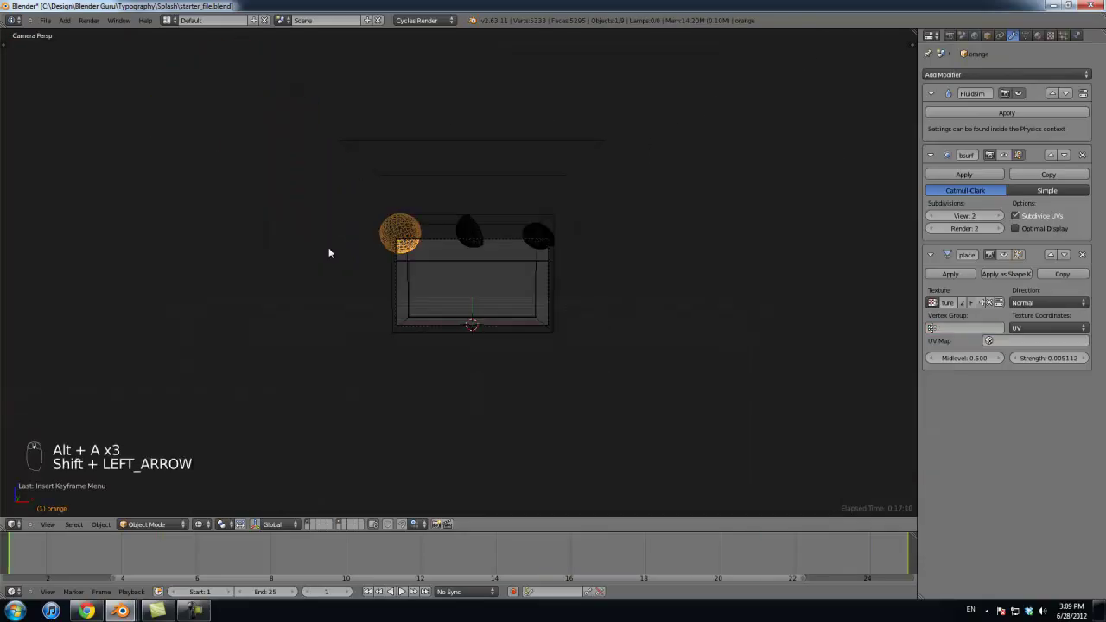
pyautogui.press('KP_1')
pyautogui.rightClick(593, 227)
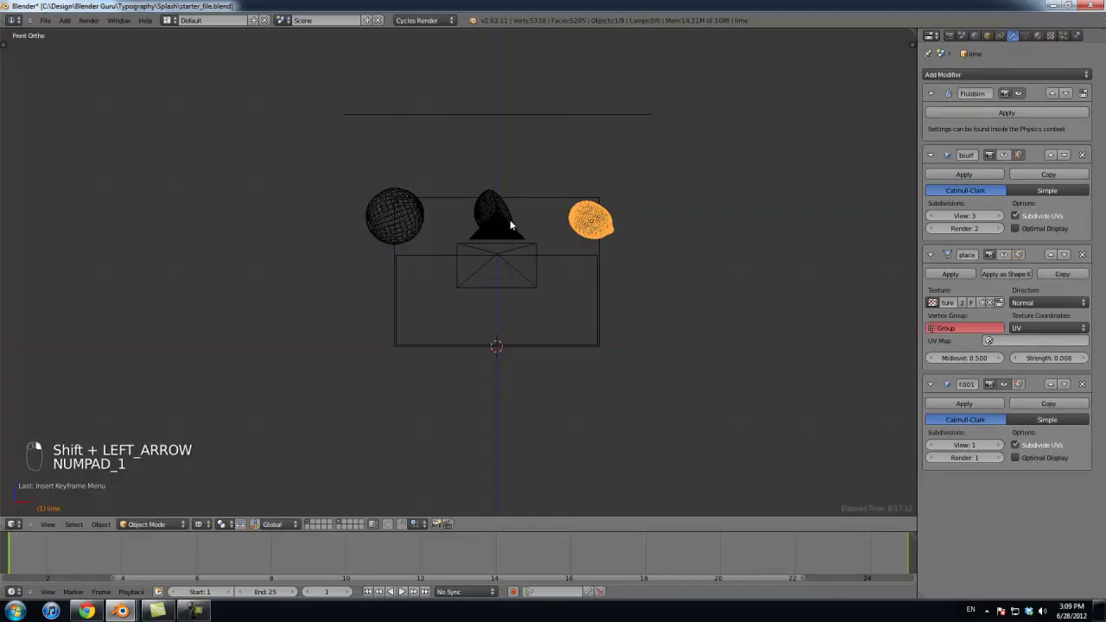
pyautogui.press('KP_0')
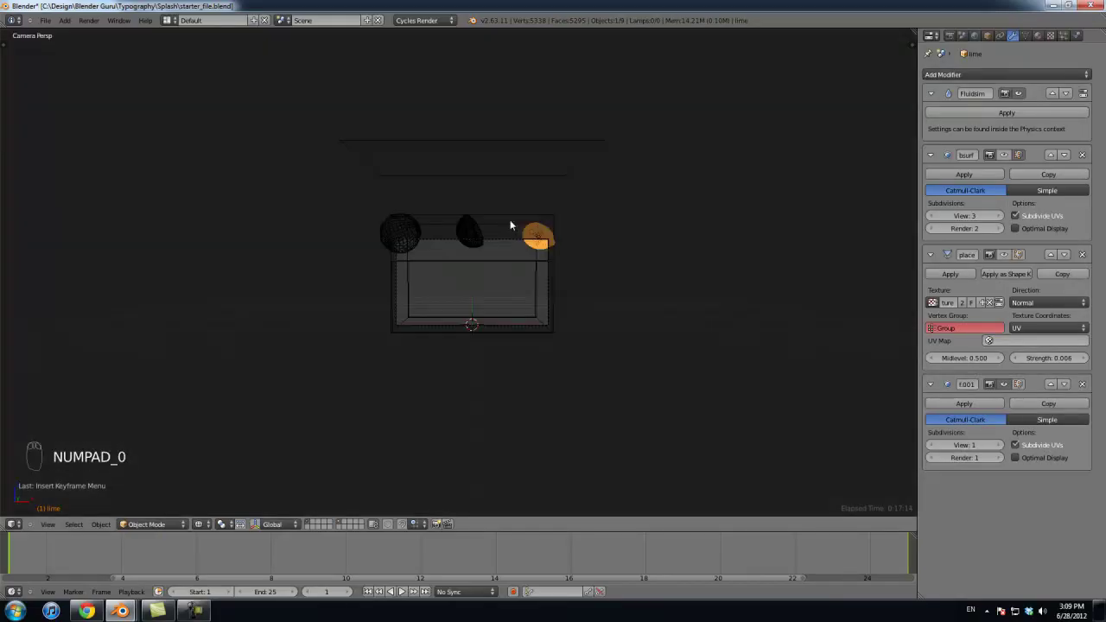
pyautogui.scroll(5, 509, 224)
pyautogui.hotkey('alt', 'a')
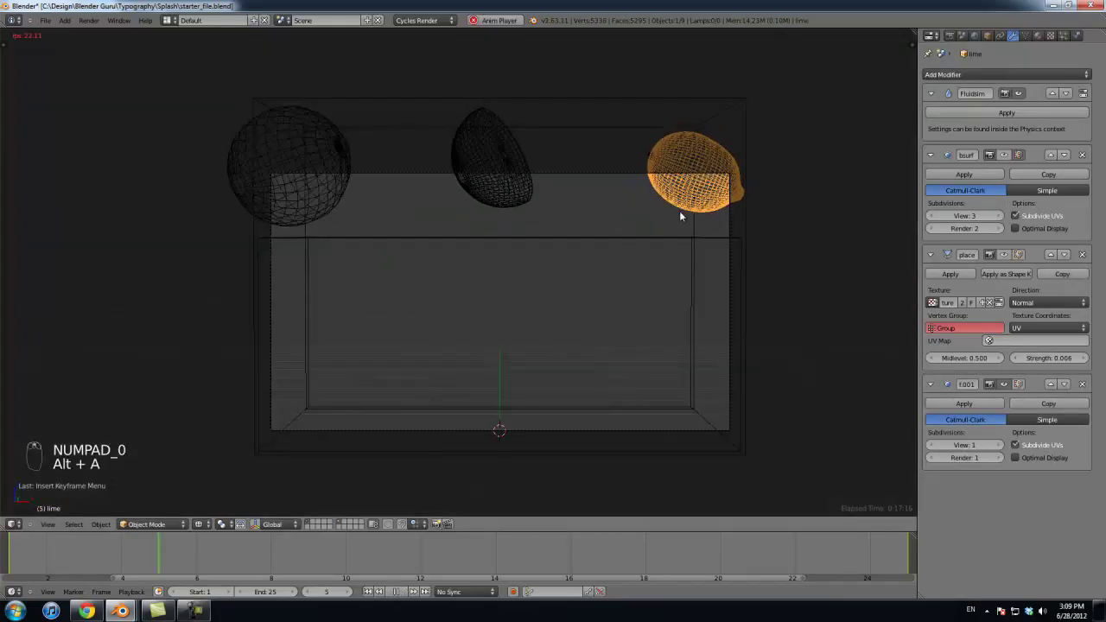
pyautogui.hotkey('alt', 'a')
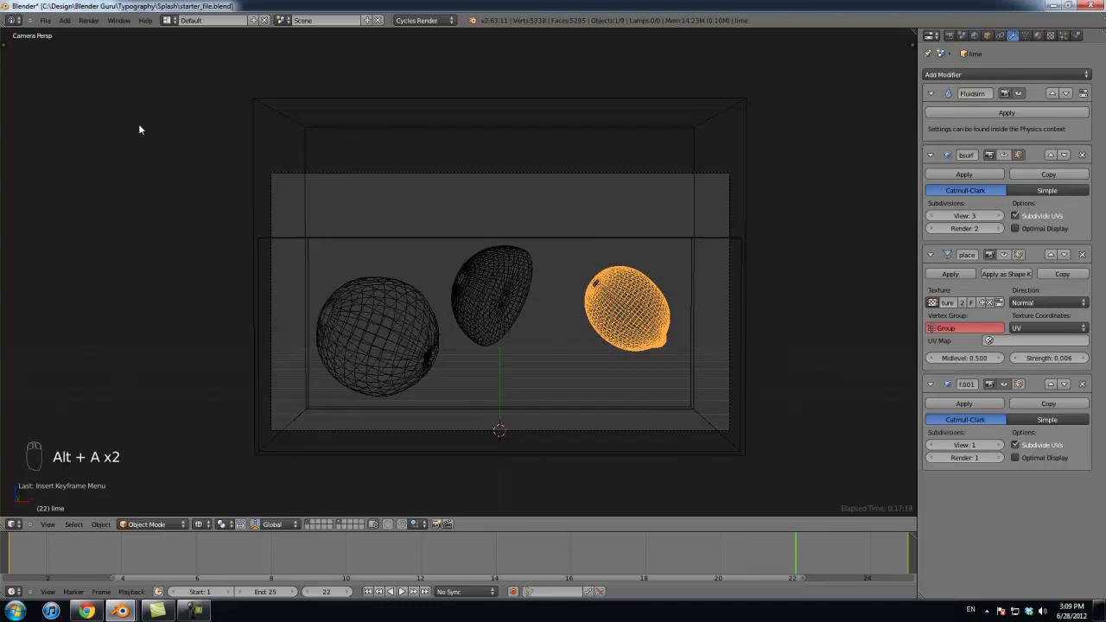
# Step: Replay the animation from frame 1 in the camera view and check the fruits' positions at frame 25
pyautogui.hotkey('shift', 'Left')
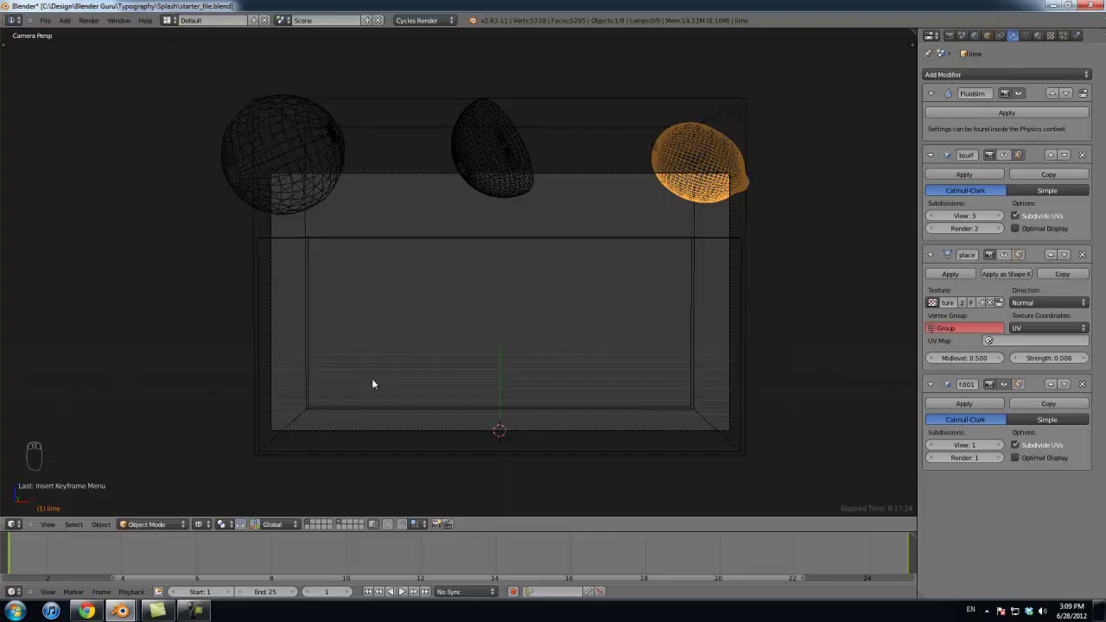
pyautogui.hotkey('alt', 'a')
pyautogui.hotkey('alt', 'a')
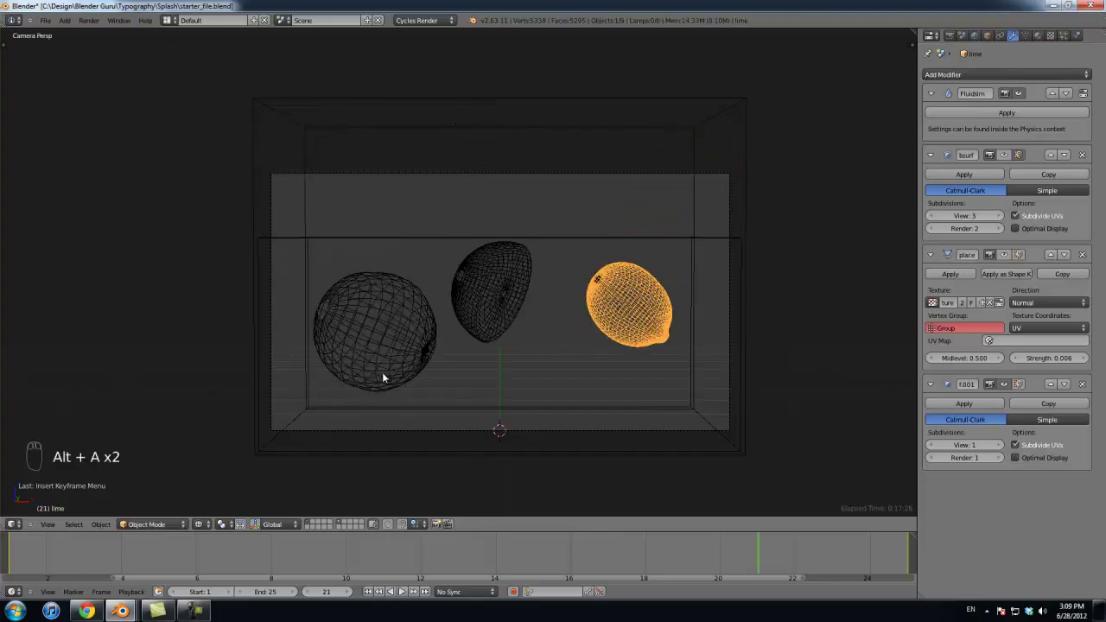
pyautogui.hotkey('shift', 'Right')
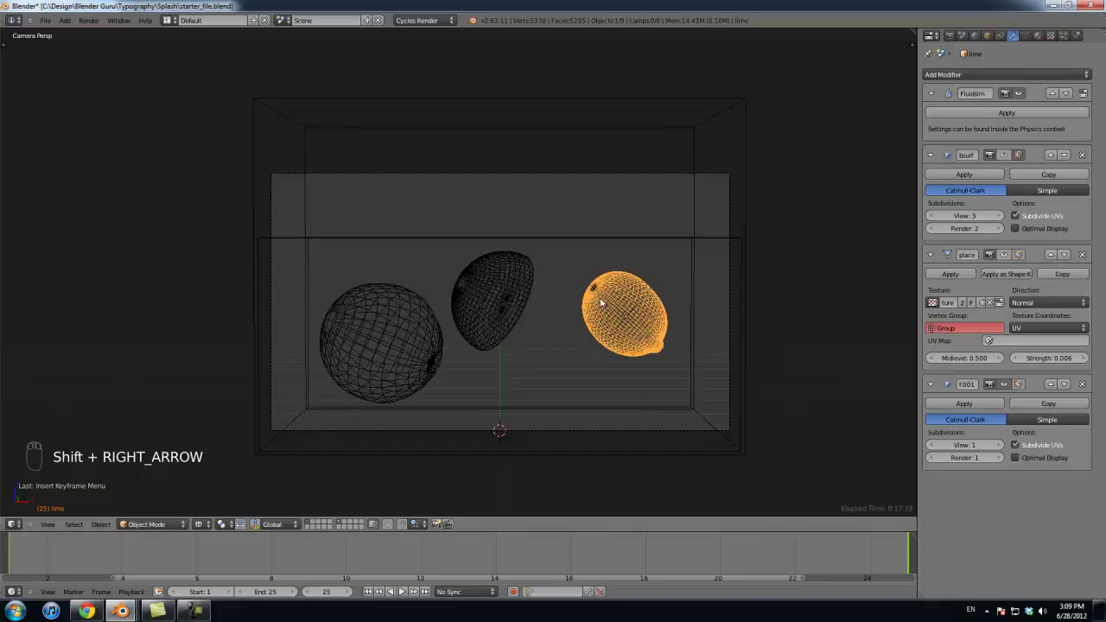
# Step: Select the orange, preview its fall, and split the 3D view to show the orange's F-curves in a Graph Editor
pyautogui.rightClick(382, 328)
pyautogui.hotkey('shift', 'Left')
pyautogui.hotkey('alt', 'a')
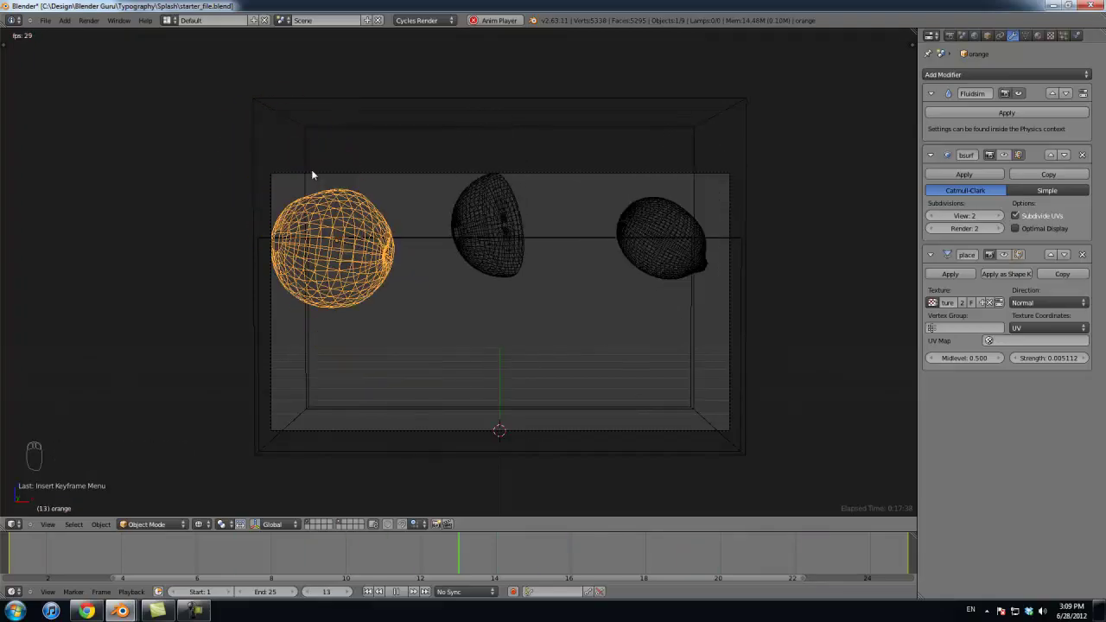
pyautogui.hotkey('alt', 'a')
pyautogui.moveTo(913, 33); pyautogui.dragTo(447, 481)
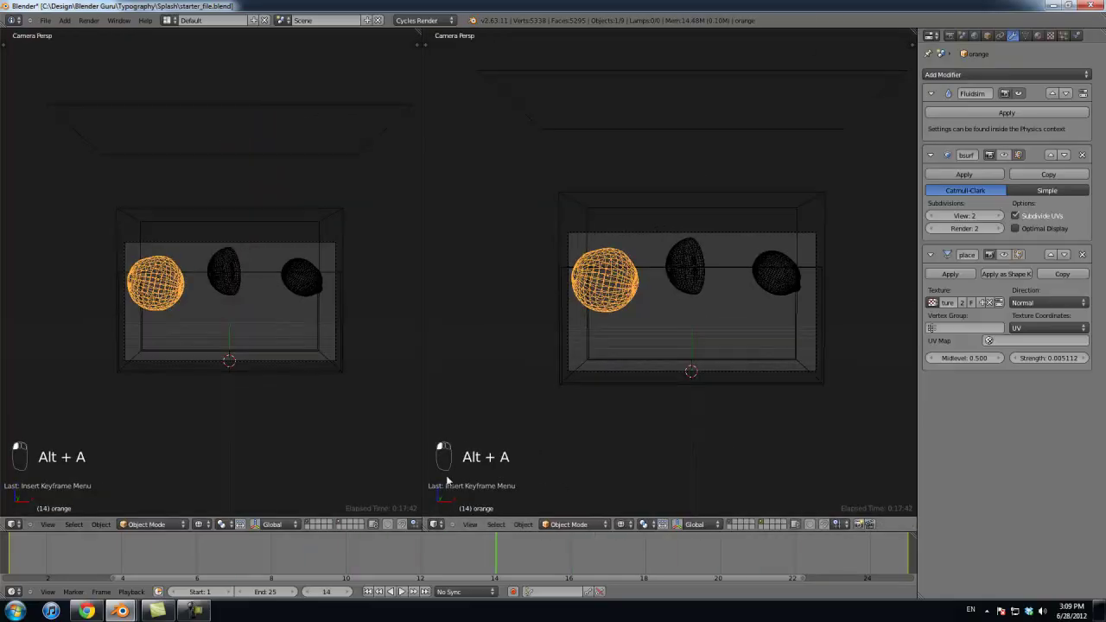
pyautogui.click(437, 525)
pyautogui.click(482, 487)
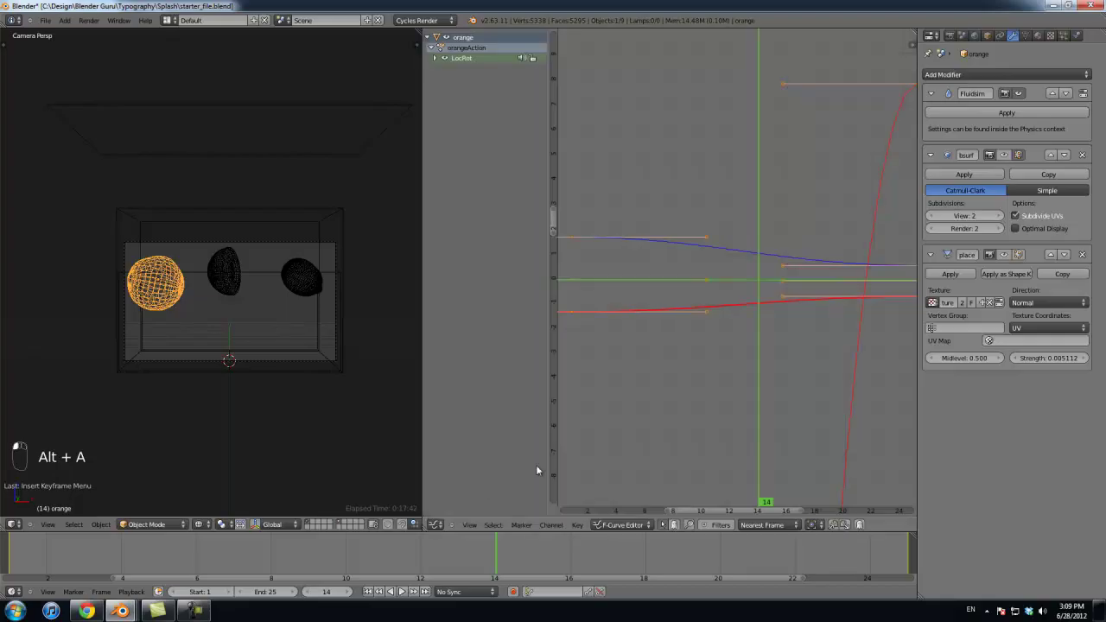
pyautogui.scroll(-6, 691, 363)
pyautogui.moveTo(749, 270)
pyautogui.keyDown('ctrl'); pyautogui.mouseDown(button='middle')
pyautogui.moveTo(789, 300)
pyautogui.moveTo(707, 291)
pyautogui.moveTo(741, 262)
pyautogui.mouseUp(button='middle'); pyautogui.keyUp('ctrl')
pyautogui.scroll(6, 716, 366)
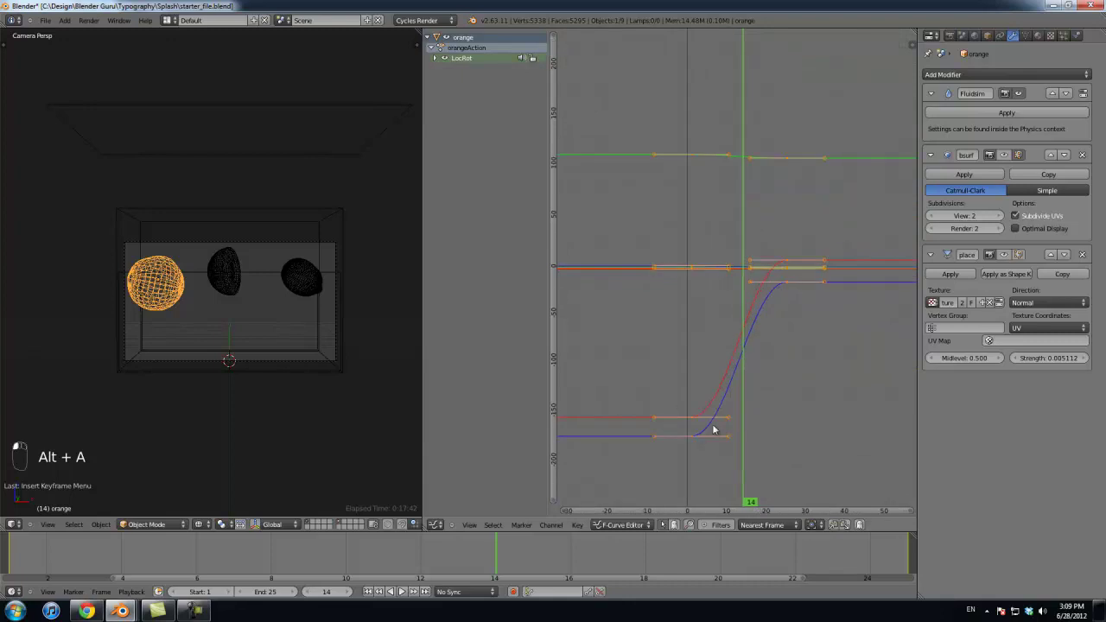
# Step: Set the handle type of all the orange's frame 1 keyframes to Vector
pyautogui.click(784, 282)
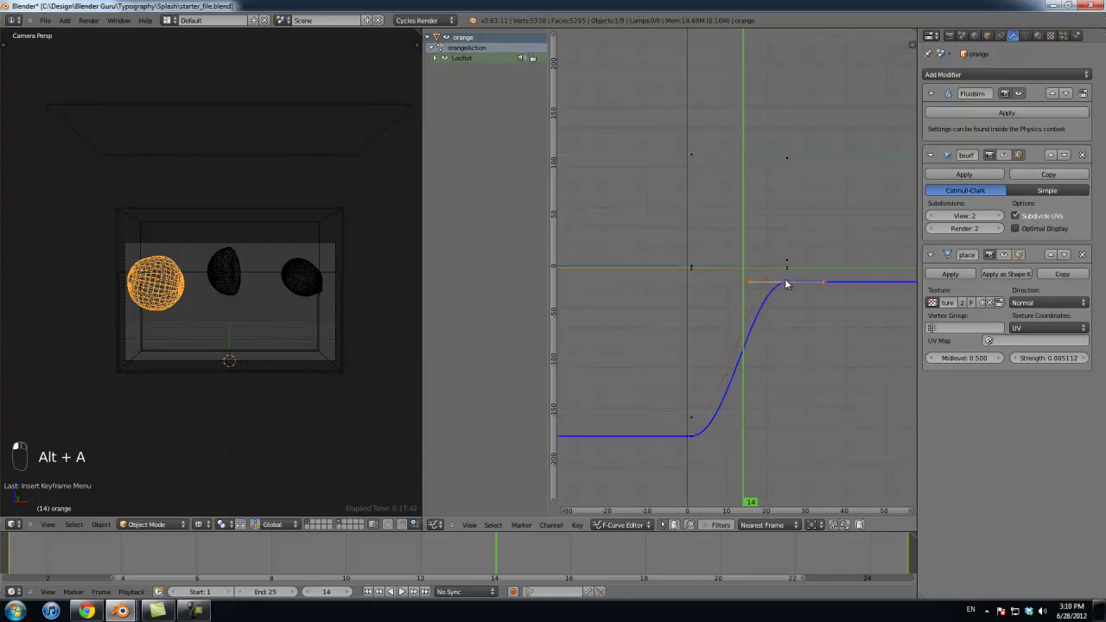
pyautogui.press('a')
pyautogui.press('a')
pyautogui.press('a')
pyautogui.press('b')
pyautogui.moveTo(599, 101); pyautogui.dragTo(740, 485)
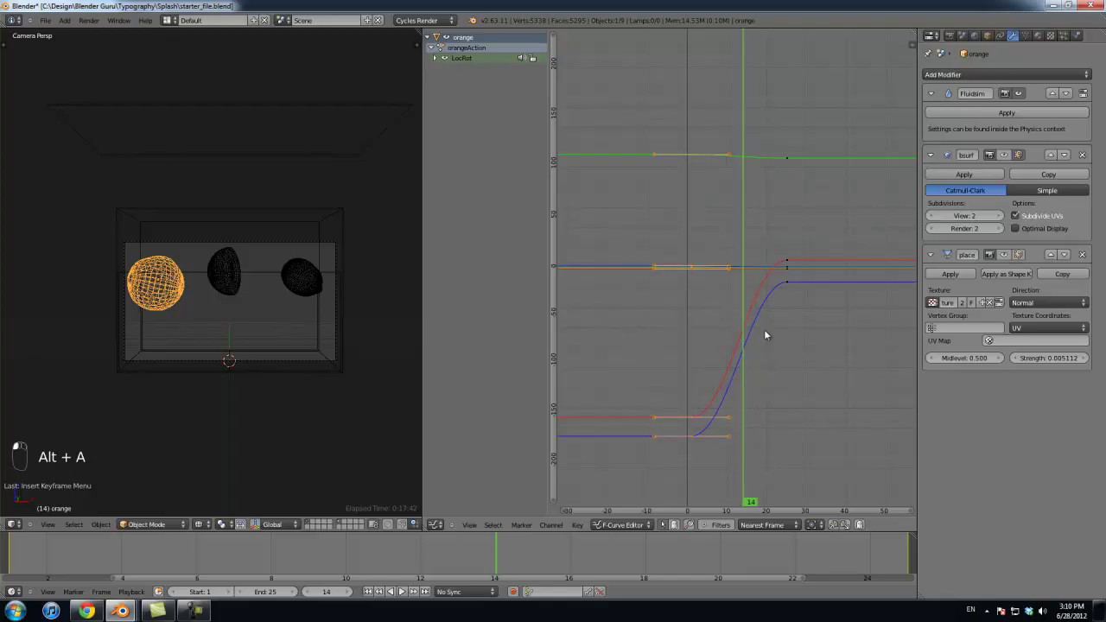
pyautogui.press('v')
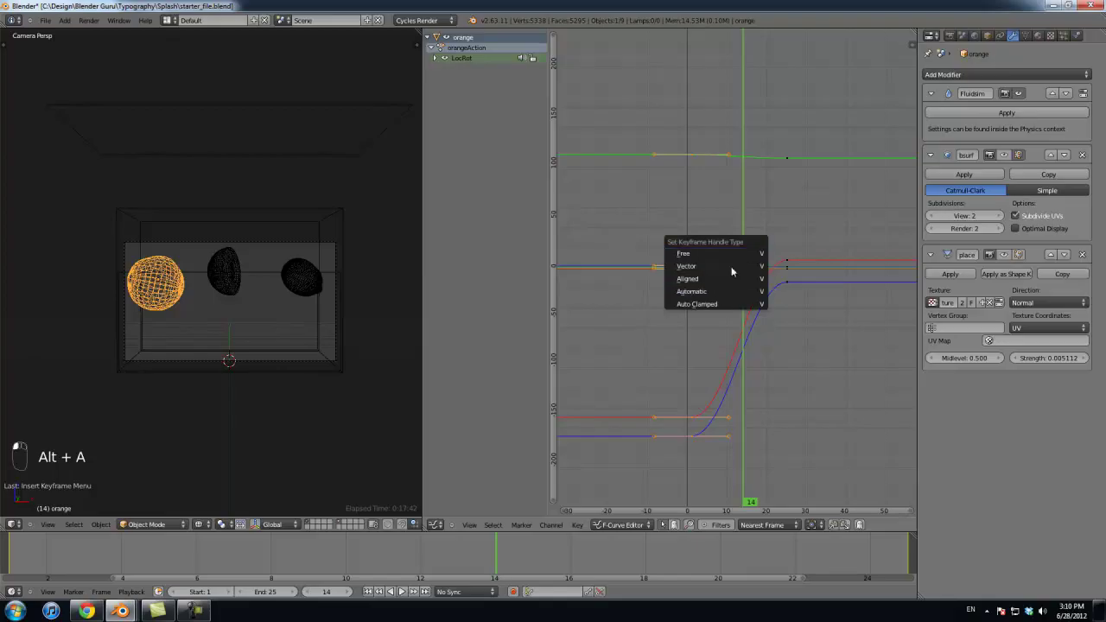
pyautogui.click(732, 266)
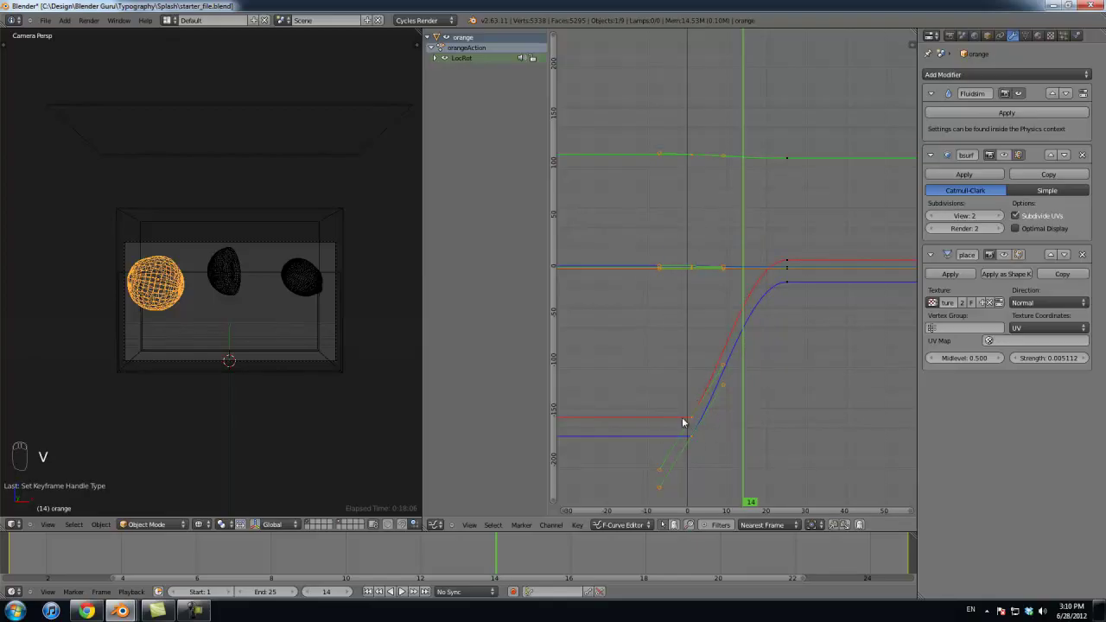
# Step: Play the animation from frame 1 to check how the orange starts its fall
pyautogui.moveTo(740, 327); pyautogui.dragTo(695, 343)
pyautogui.hotkey('shift', 'Left')
pyautogui.hotkey('alt', 'a')
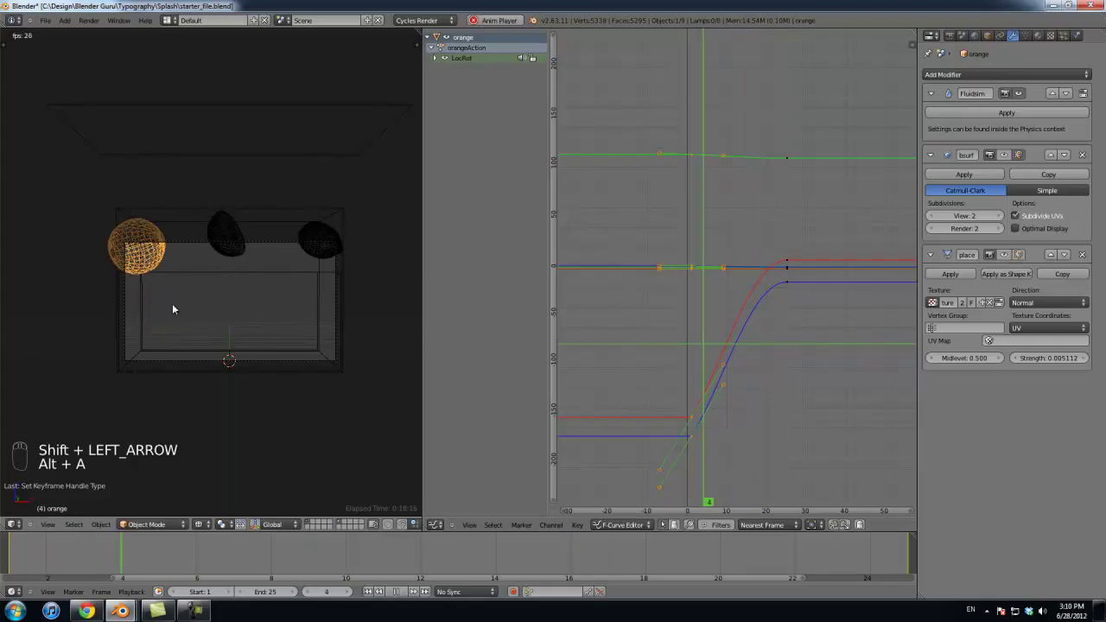
pyautogui.press('Escape')
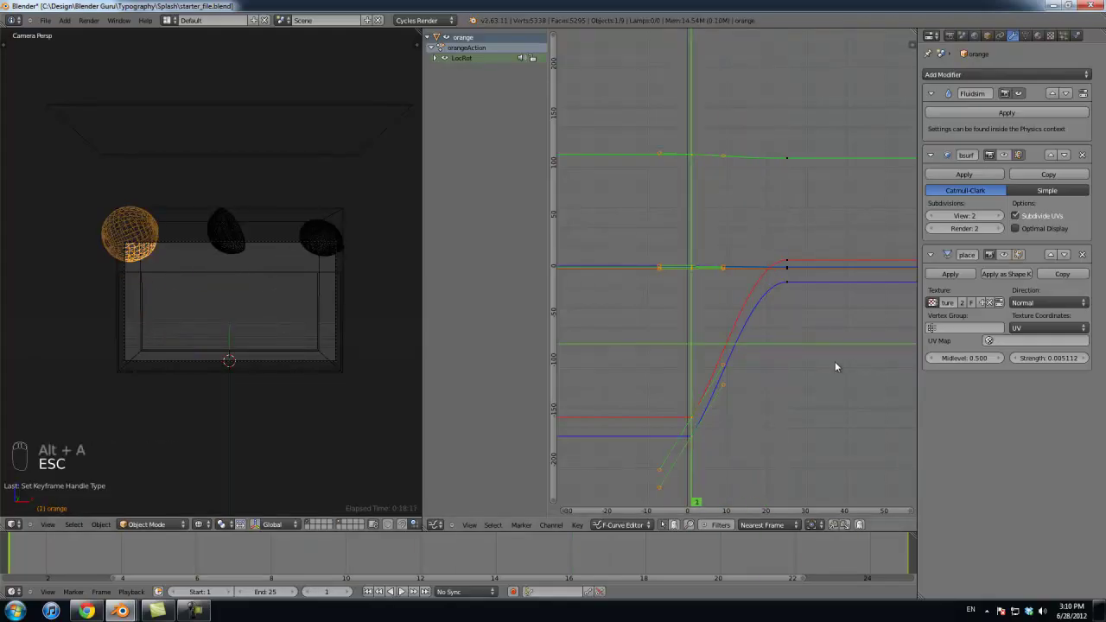
pyautogui.rightClick(726, 365)
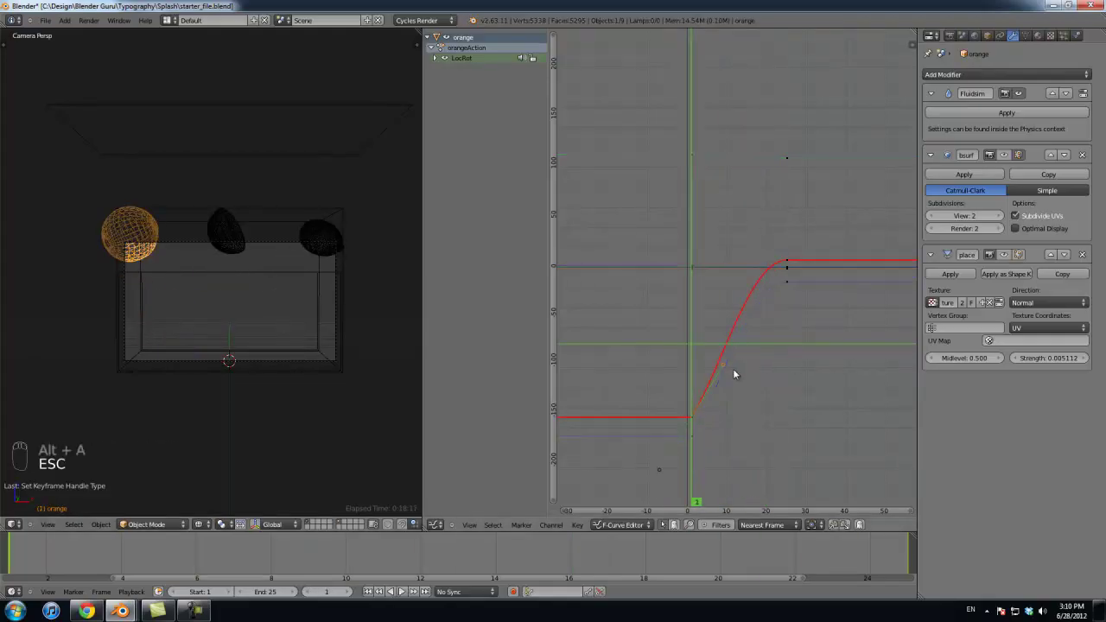
pyautogui.press('g')
pyautogui.click(727, 381)
pyautogui.press('a')
pyautogui.press('a')
pyautogui.press('b')
pyautogui.moveTo(619, 116); pyautogui.dragTo(735, 471)
pyautogui.press('a')
pyautogui.press('b')
pyautogui.moveTo(605, 126); pyautogui.dragTo(748, 479)
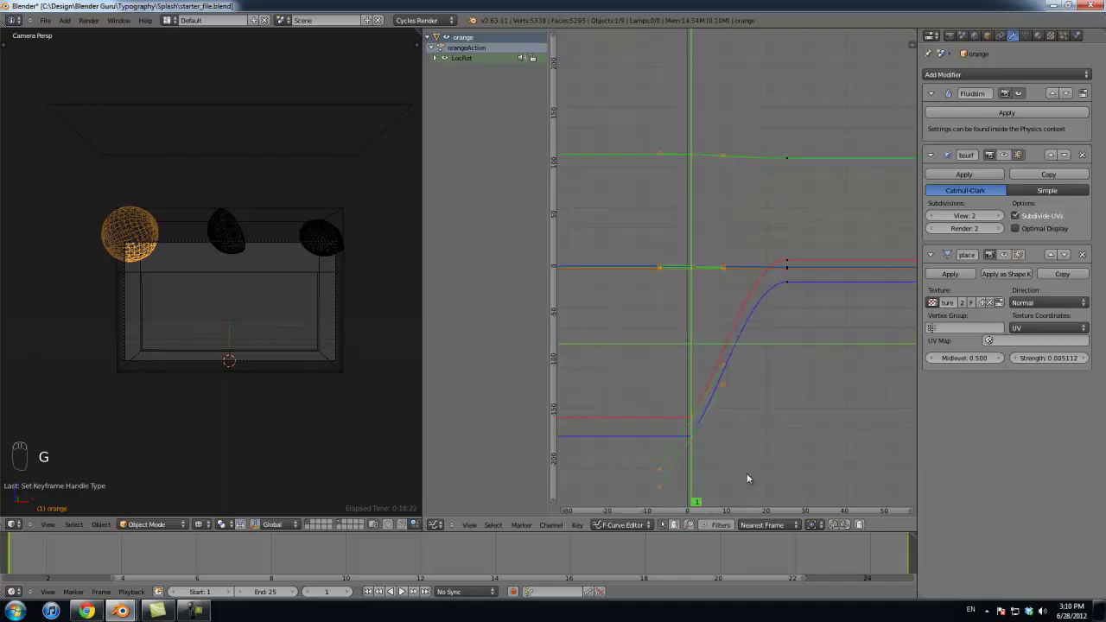
pyautogui.press('s')
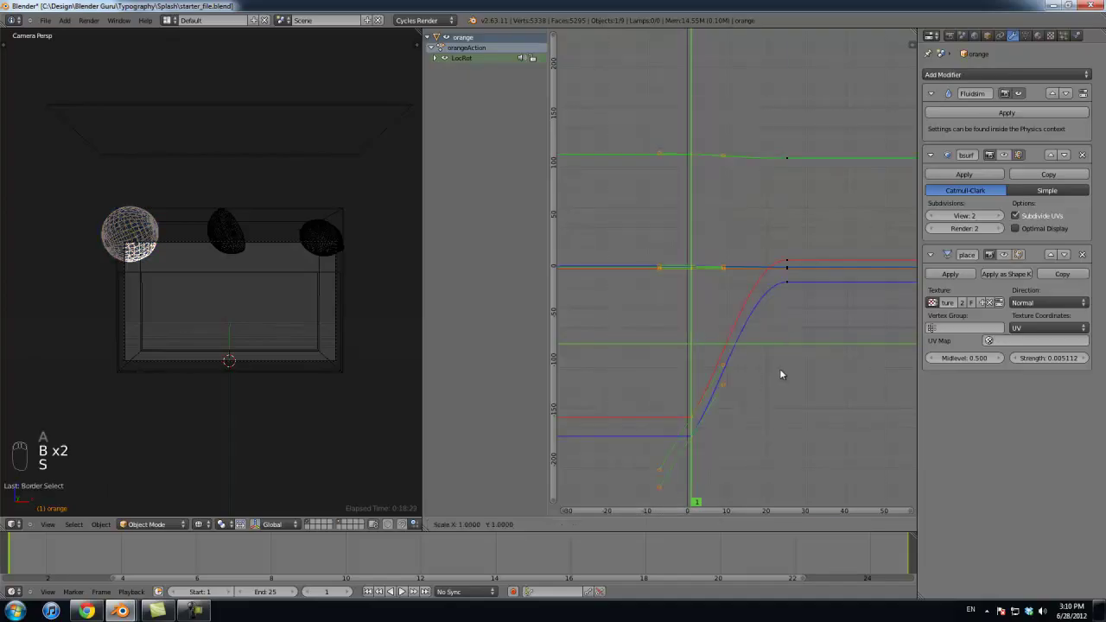
pyautogui.rightClick(779, 370)
# Step: Replace the Vector handles on the orange's frame 1 keyframes with smooth horizontal handles
pyautogui.press('a')
pyautogui.press('a')
pyautogui.moveTo(622, 98); pyautogui.dragTo(742, 475)
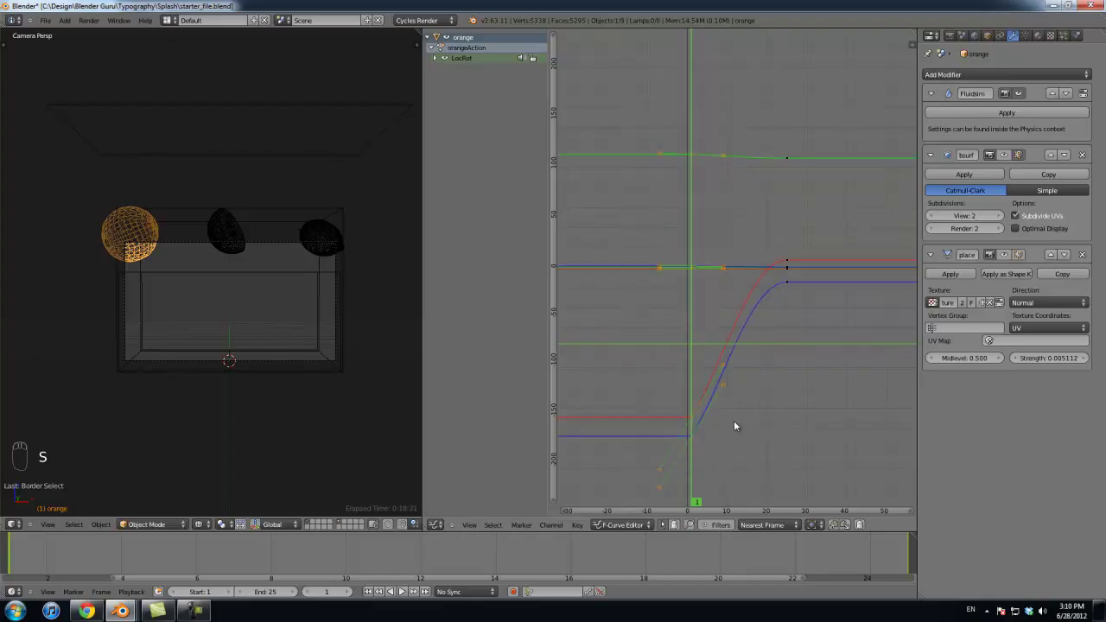
pyautogui.press('v')
pyautogui.click(713, 445)
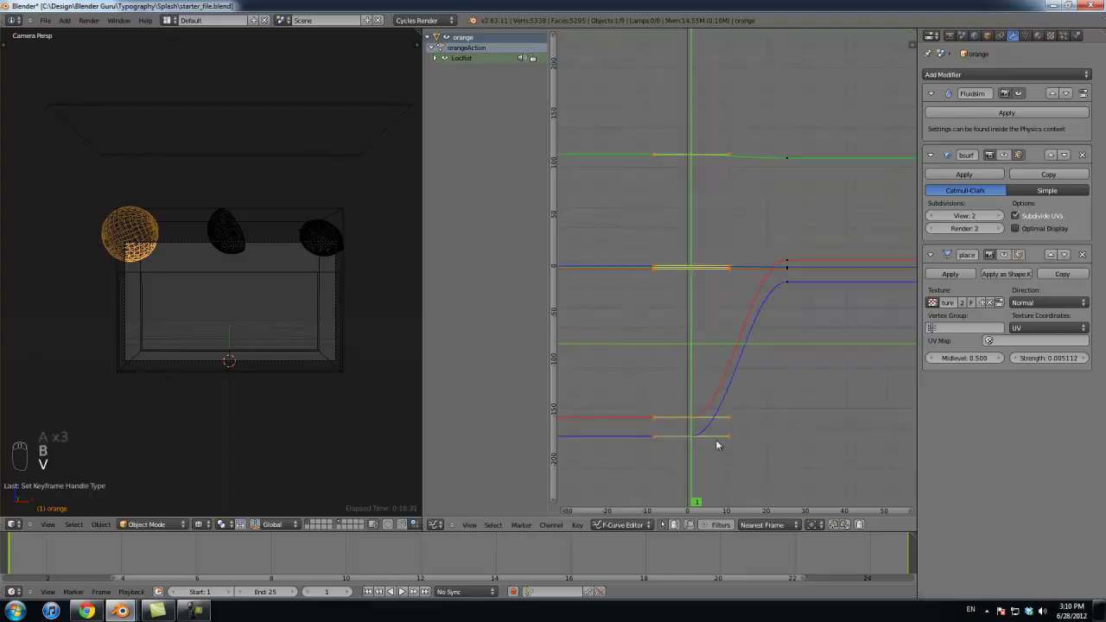
# Step: Collapse the handles of the orange's frame 1 keyframes by scaling them to 0 so the fall starts at full speed
pyautogui.press('s')
pyautogui.click(763, 346)
pyautogui.press('a')
pyautogui.press('a')
pyautogui.press('a')
pyautogui.press('b')
pyautogui.moveTo(610, 85); pyautogui.dragTo(707, 492)
pyautogui.press('s')
pyautogui.press('x')
pyautogui.press('0')
pyautogui.click(805, 406)
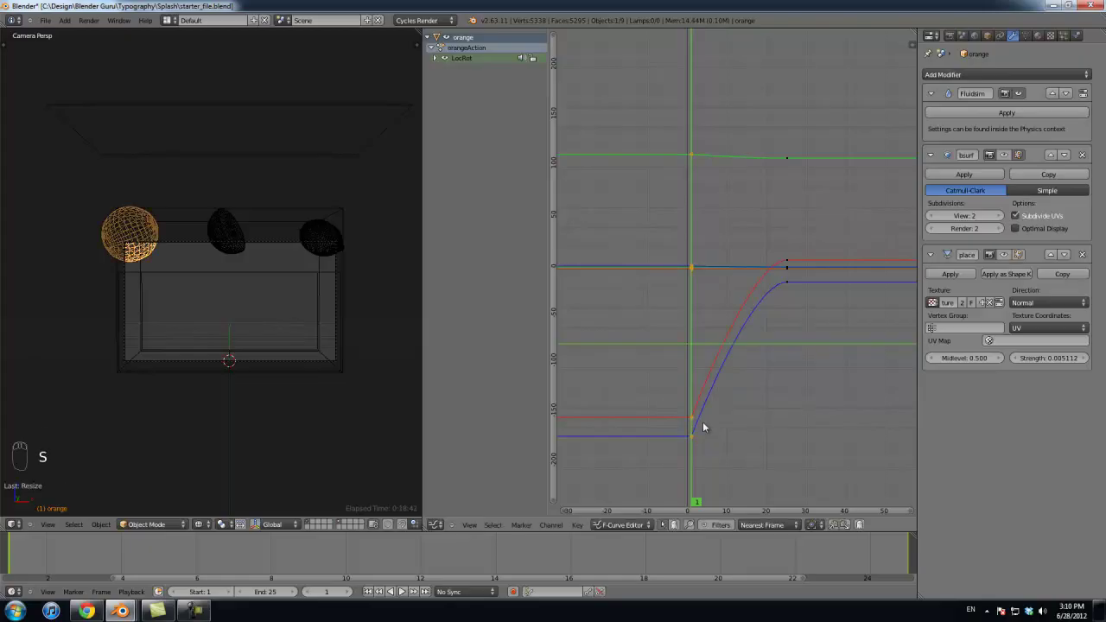
# Step: Play the animation to compare the orange's fall with the sliced lemon and lime
pyautogui.moveTo(689, 461)
pyautogui.mouseDown()
pyautogui.moveTo(740, 458)
pyautogui.moveTo(689, 452)
pyautogui.moveTo(743, 442)
pyautogui.moveTo(691, 451)
pyautogui.mouseUp()
pyautogui.hotkey('alt', 'a')
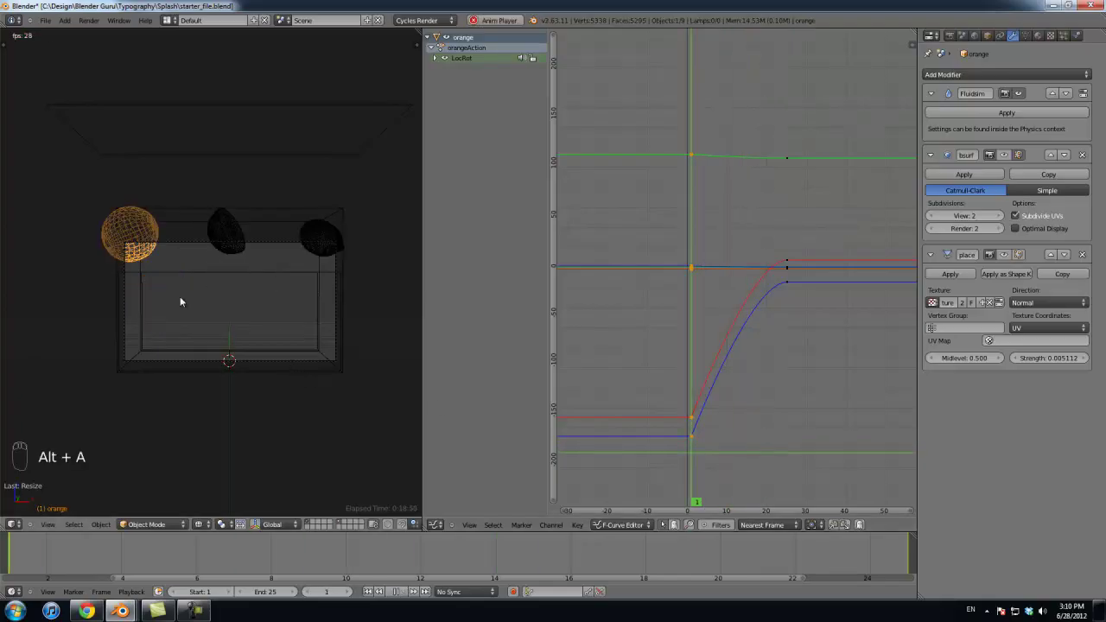
pyautogui.hotkey('alt', 'a')
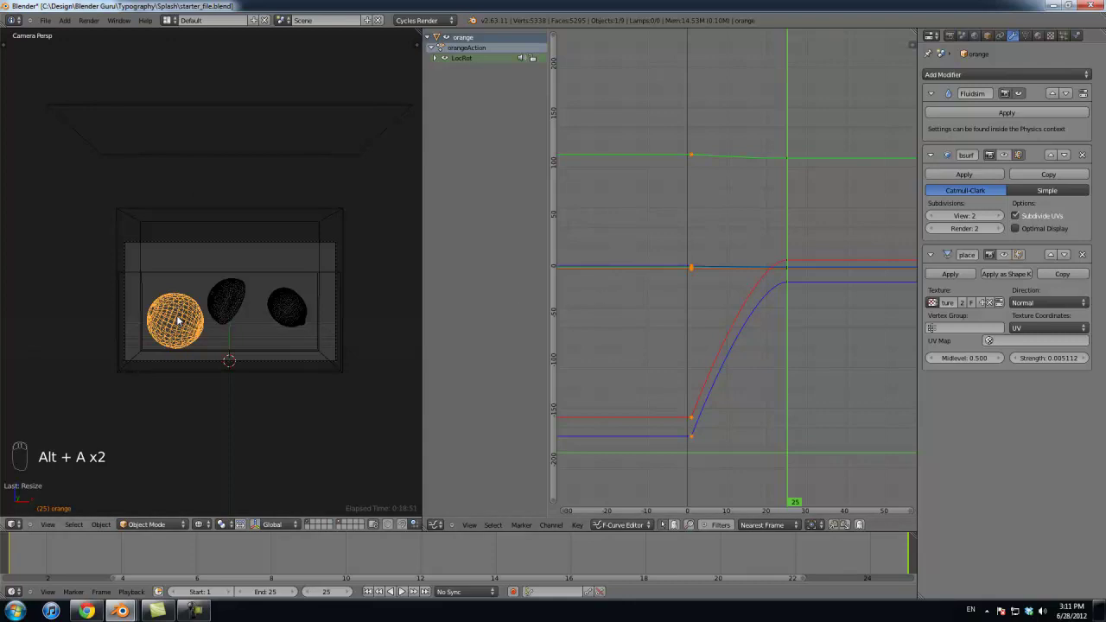
# Step: Scale the handles of the sliced lemon's frame 1 keyframes to zero to remove the slow start of its fall
pyautogui.rightClick(222, 312)
pyautogui.press('a')
pyautogui.press('b')
pyautogui.moveTo(620, 149); pyautogui.dragTo(740, 322)
pyautogui.press('s')
pyautogui.click(739, 322)
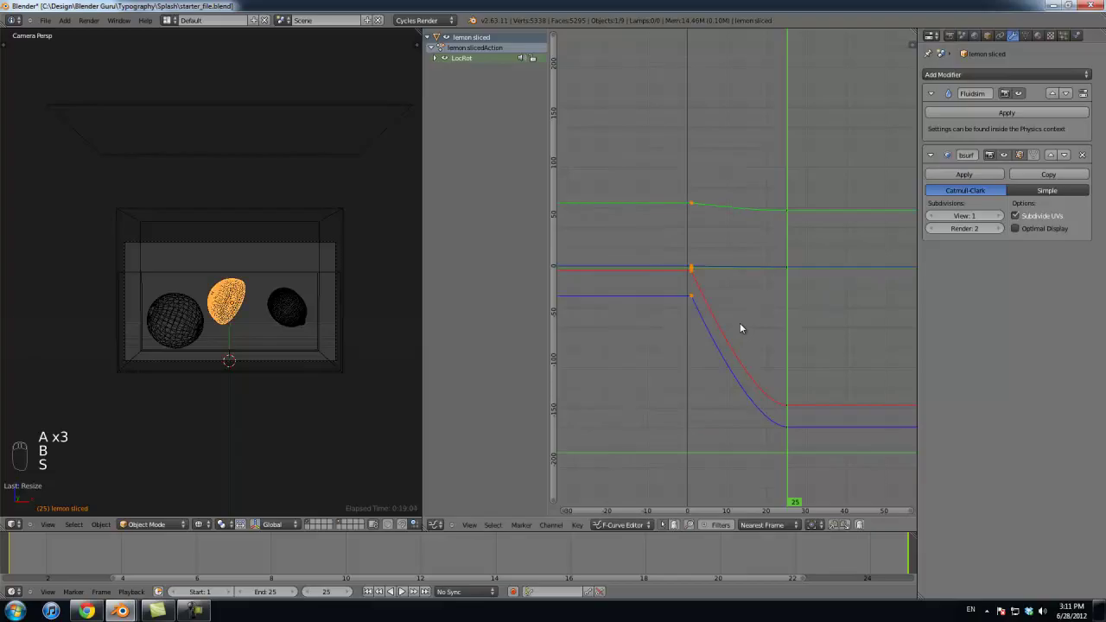
# Step: Scale the handles of the lime's frame 1 keyframes to 0 to remove the slow start of its fall
pyautogui.rightClick(293, 313)
pyautogui.press('a')
pyautogui.press('b')
pyautogui.moveTo(602, 198); pyautogui.dragTo(736, 322)
pyautogui.press('s')
pyautogui.press('0')
pyautogui.press('Return')
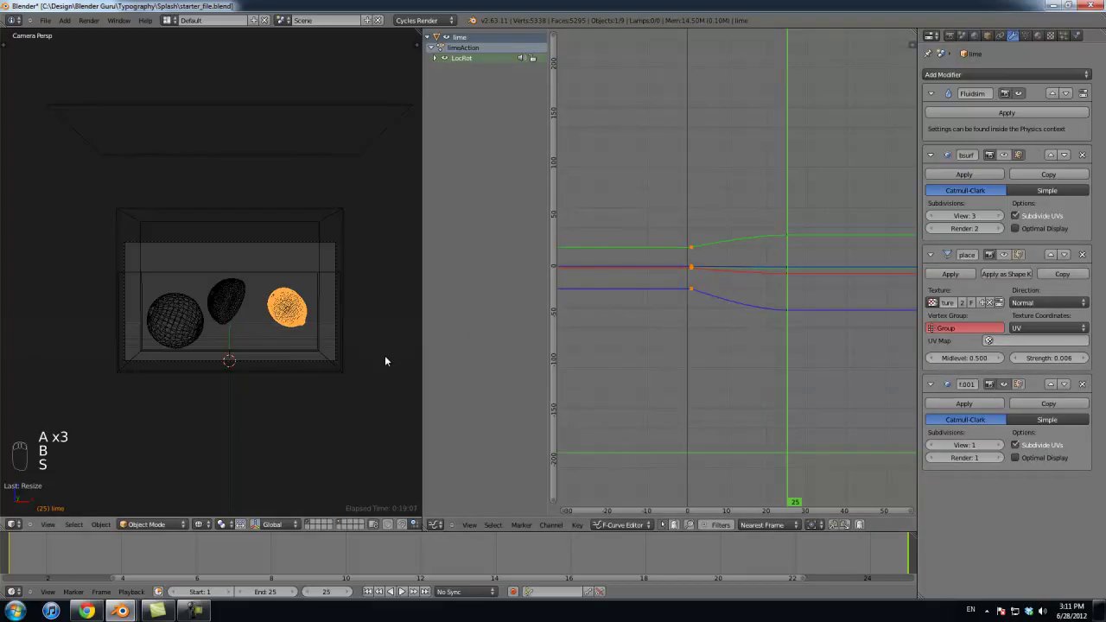
# Step: Play the animation from frame 1 to check that all three fruits drop without easing in
pyautogui.hotkey('shift', 'Left')
pyautogui.hotkey('alt', 'a')
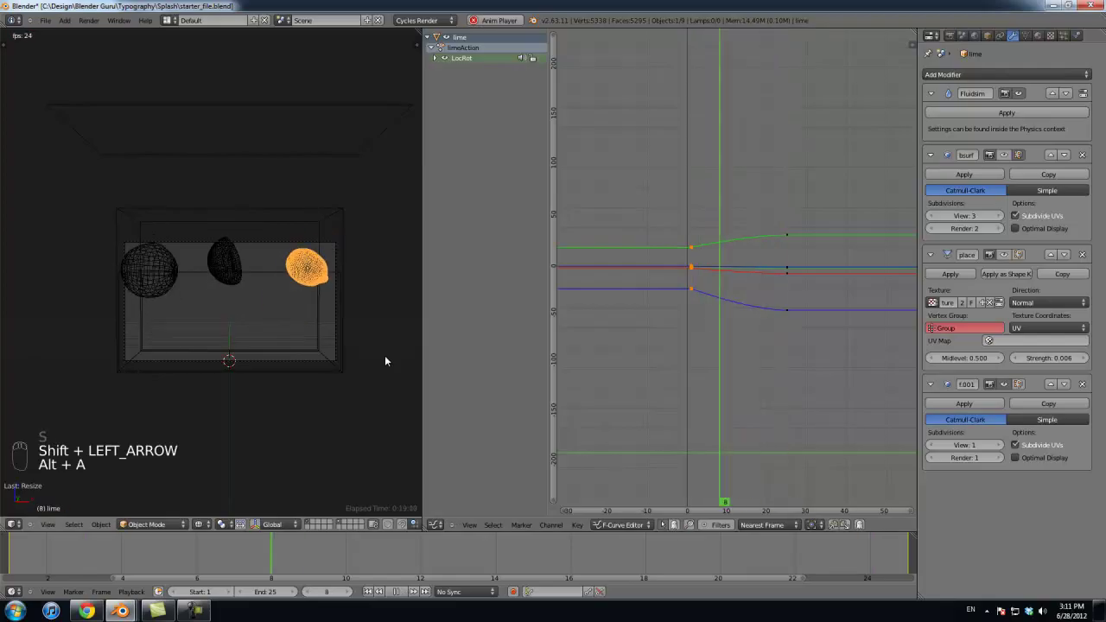
pyautogui.hotkey('alt', 'a')
# Step: Review the fluid physics settings of the domain box and the orange
pyautogui.rightClick(301, 274)
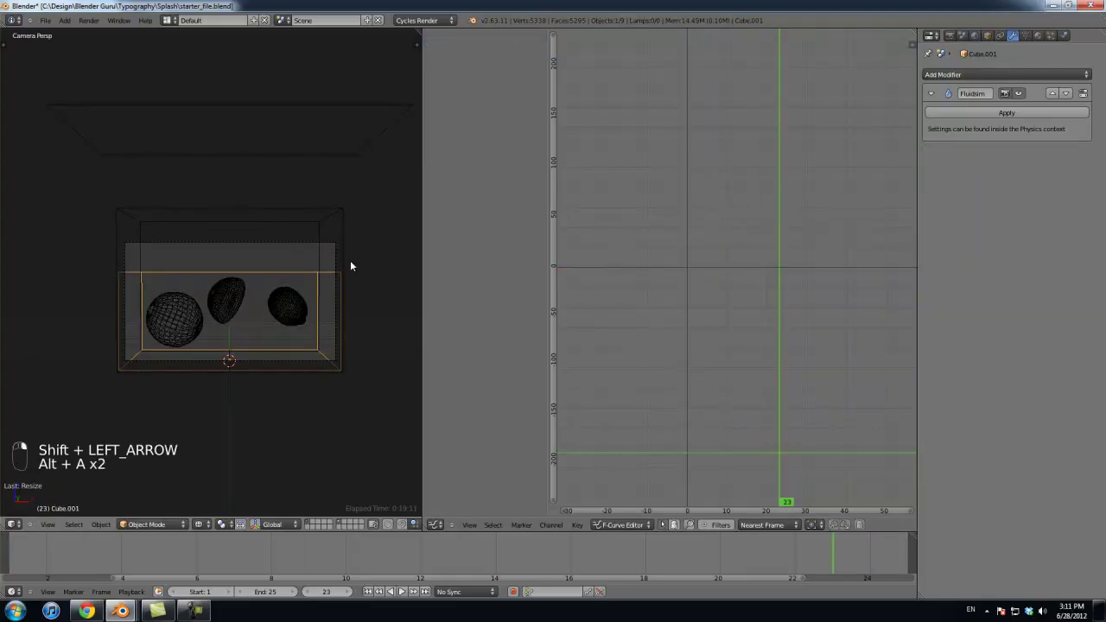
pyautogui.rightClick(349, 261)
pyautogui.click(1063, 37)
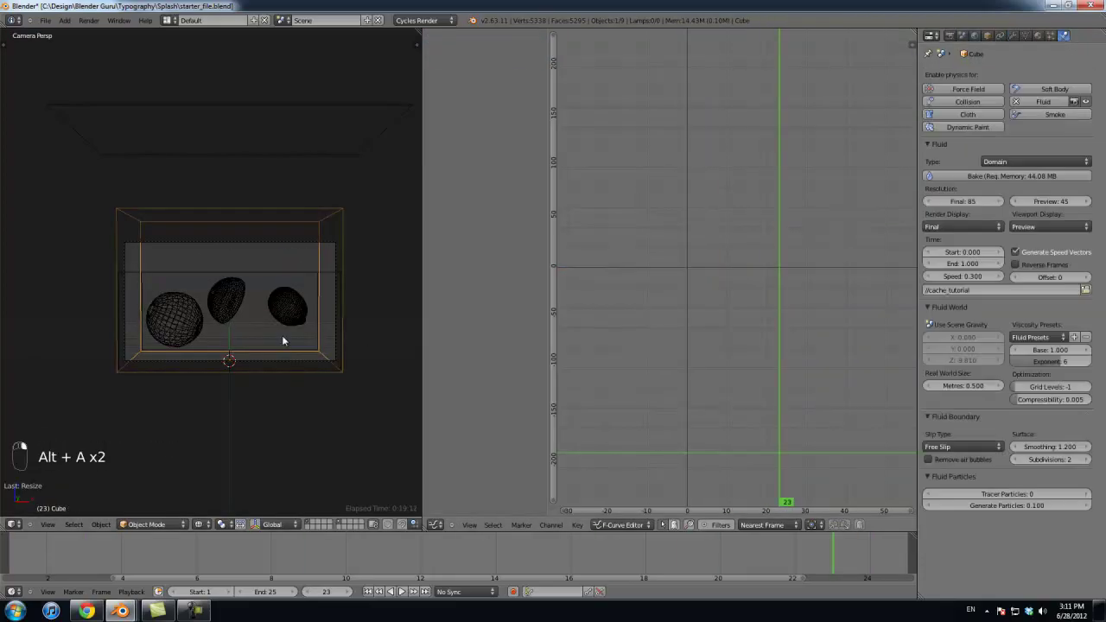
pyautogui.rightClick(320, 270)
pyautogui.rightClick(318, 263)
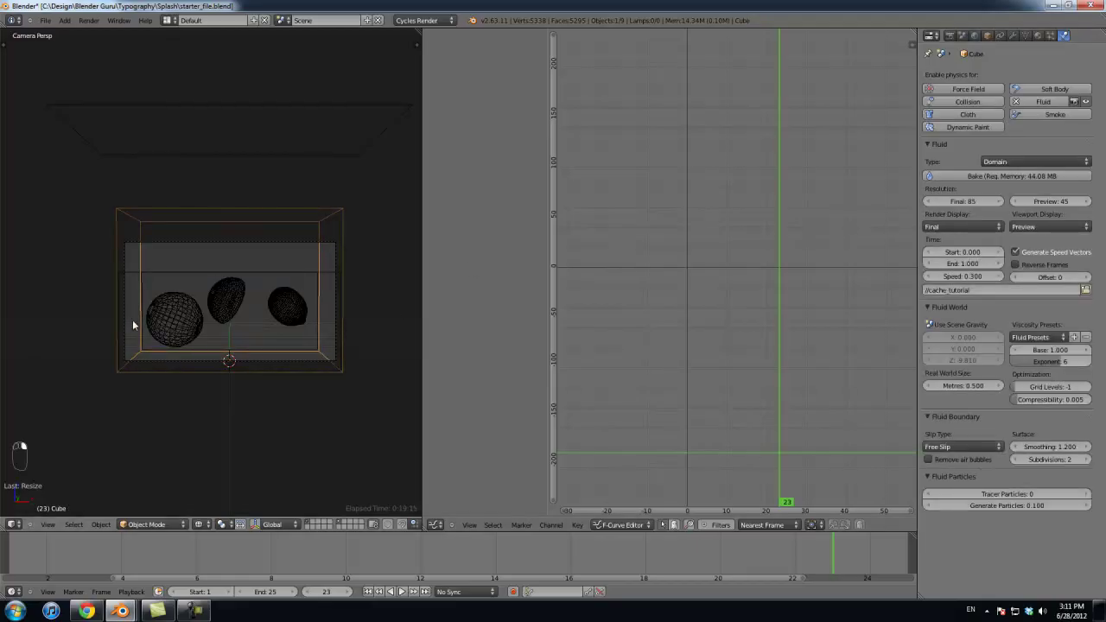
pyautogui.rightClick(149, 274)
pyautogui.rightClick(168, 302)
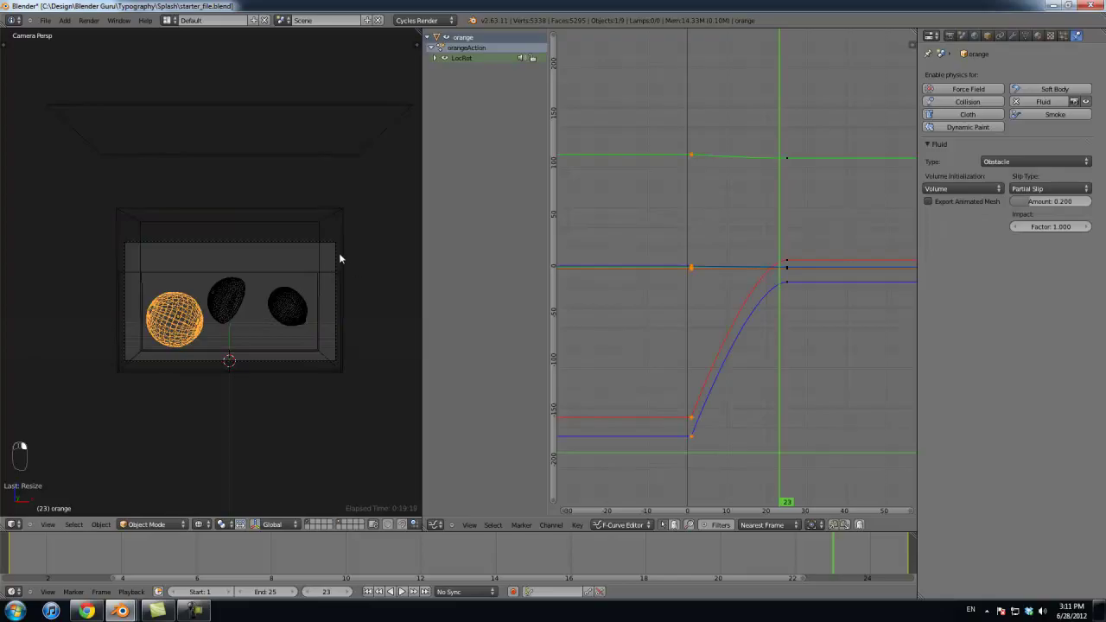
# Step: Set the fluid domain's final resolution to 115 and save the file
pyautogui.rightClick(338, 254)
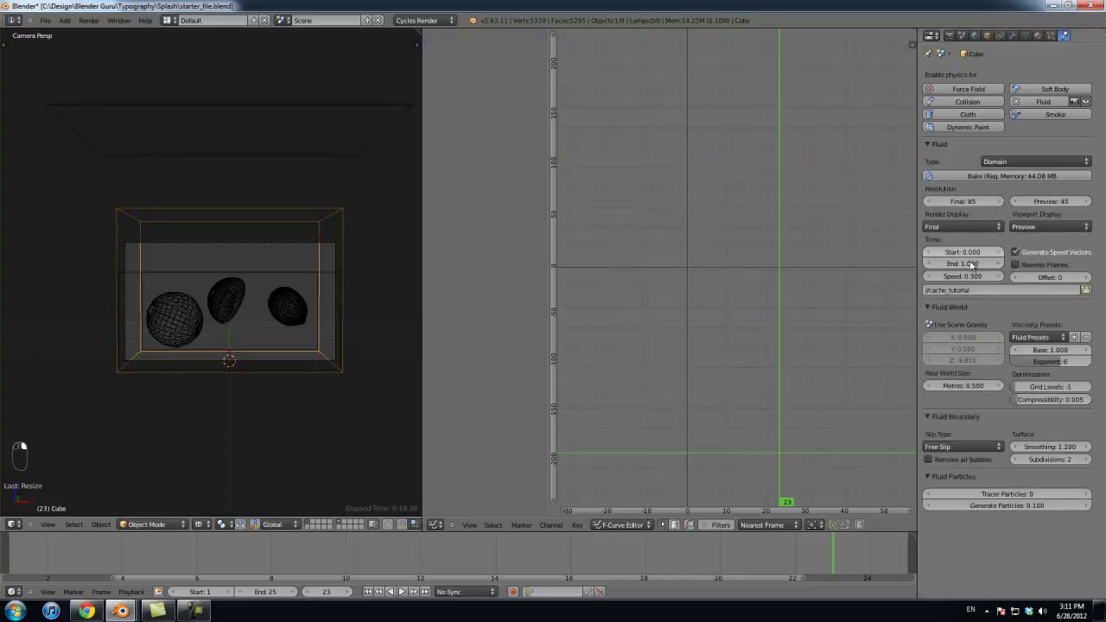
pyautogui.click(957, 201)
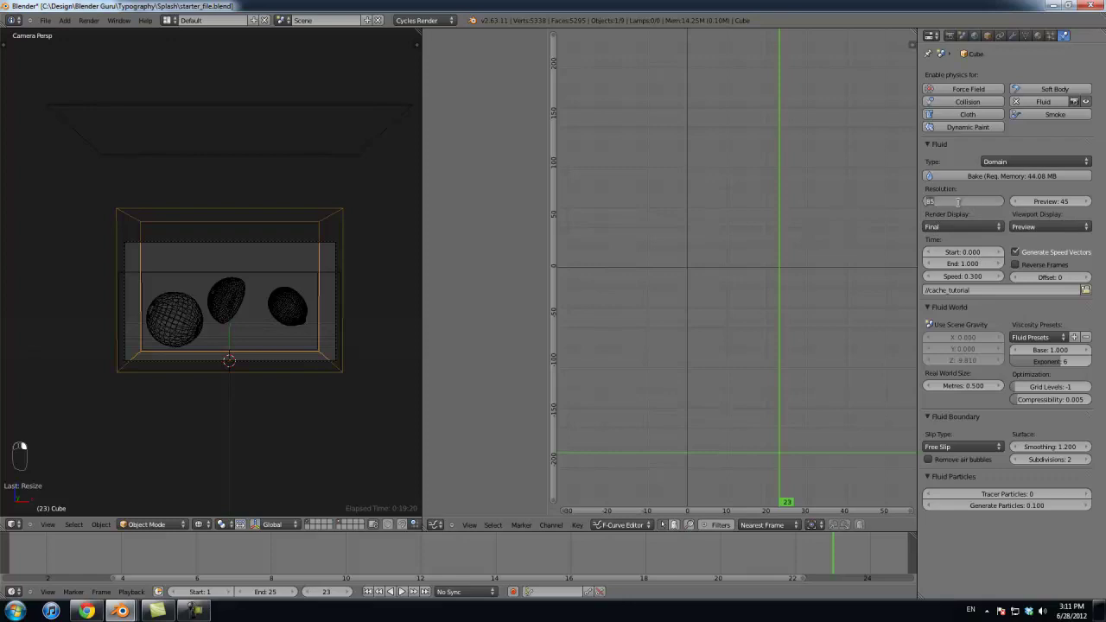
pyautogui.write('125')
pyautogui.press('Return')
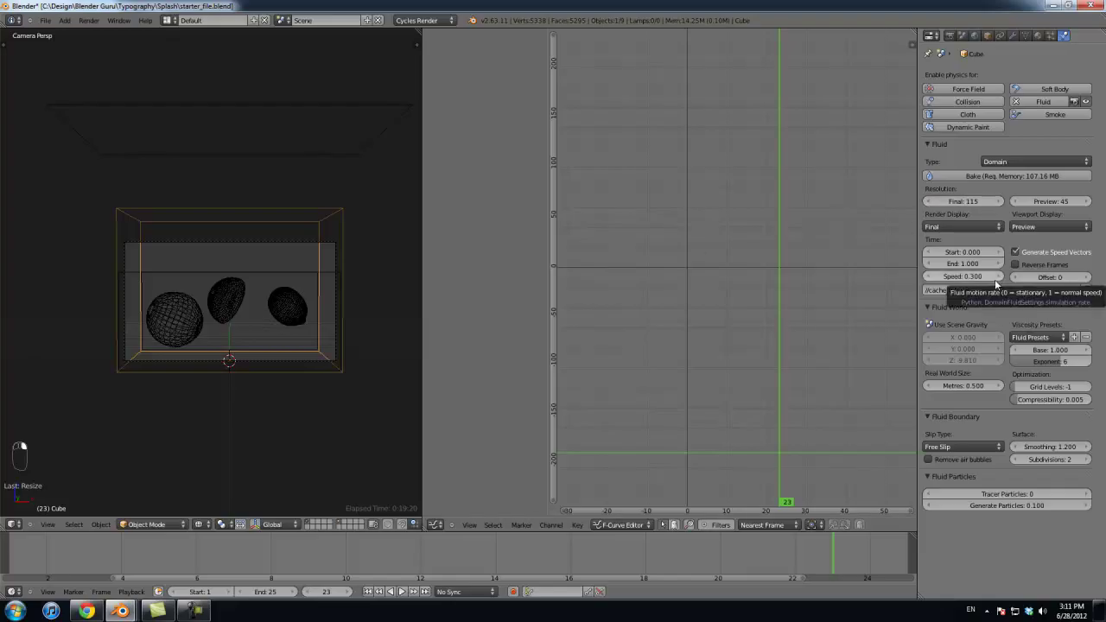
pyautogui.hotkey('ctrl', 's')
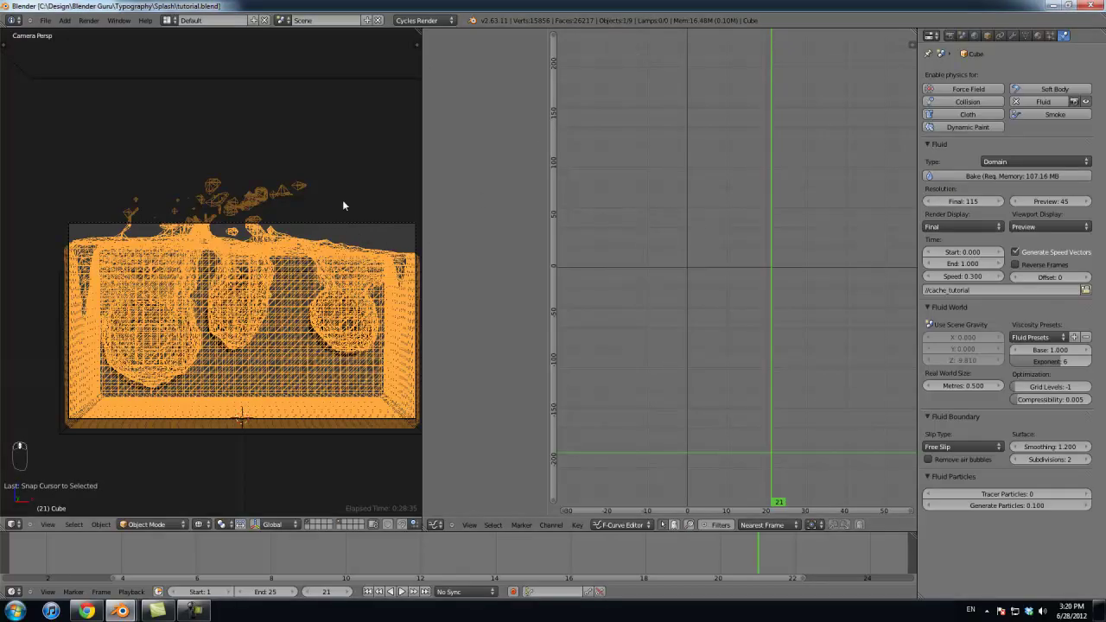
# Step: Inspect the baked fluid mesh around the submerged fruits at frame 21 in the camera view
pyautogui.scroll(5, 342, 206)
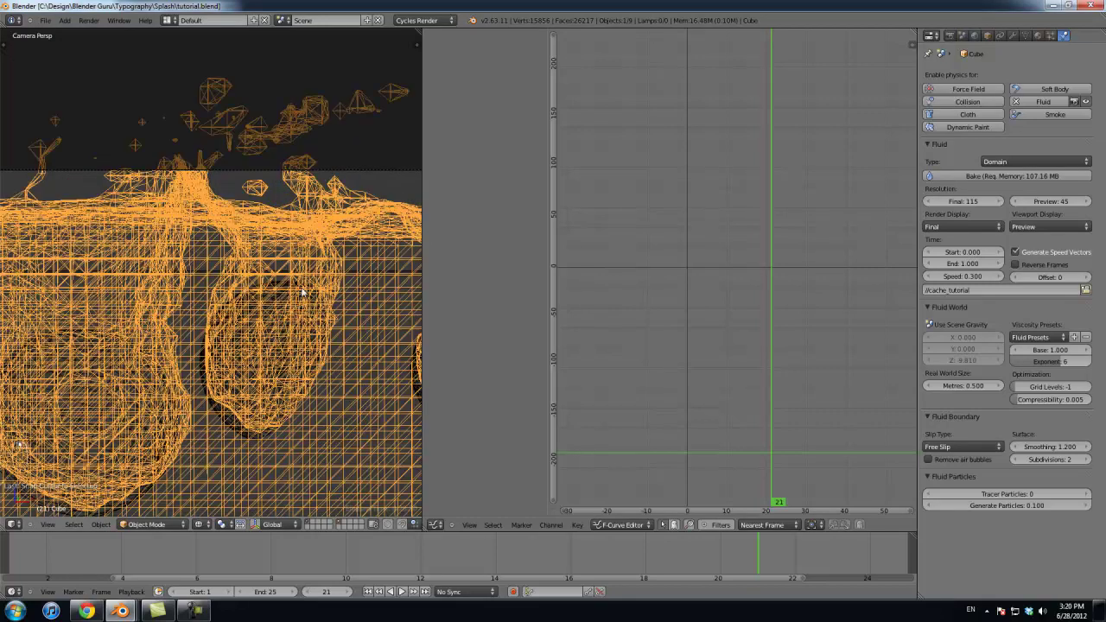
pyautogui.scroll(-6, 278, 286)
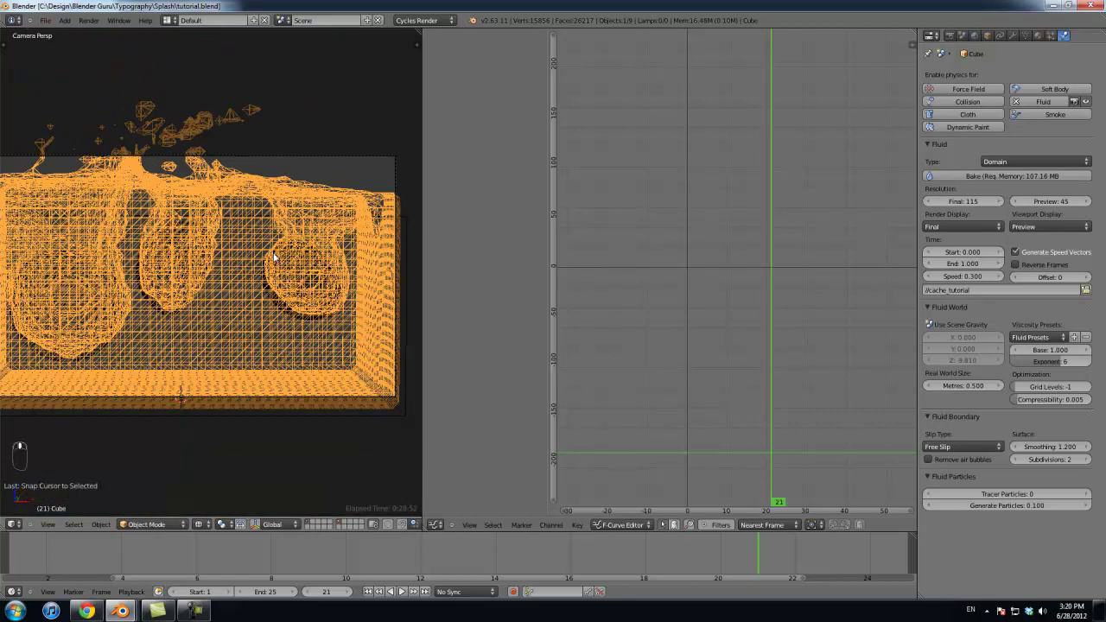
pyautogui.scroll(2, 273, 257)
pyautogui.scroll(-3, 273, 256)
pyautogui.scroll(4, 234, 260)
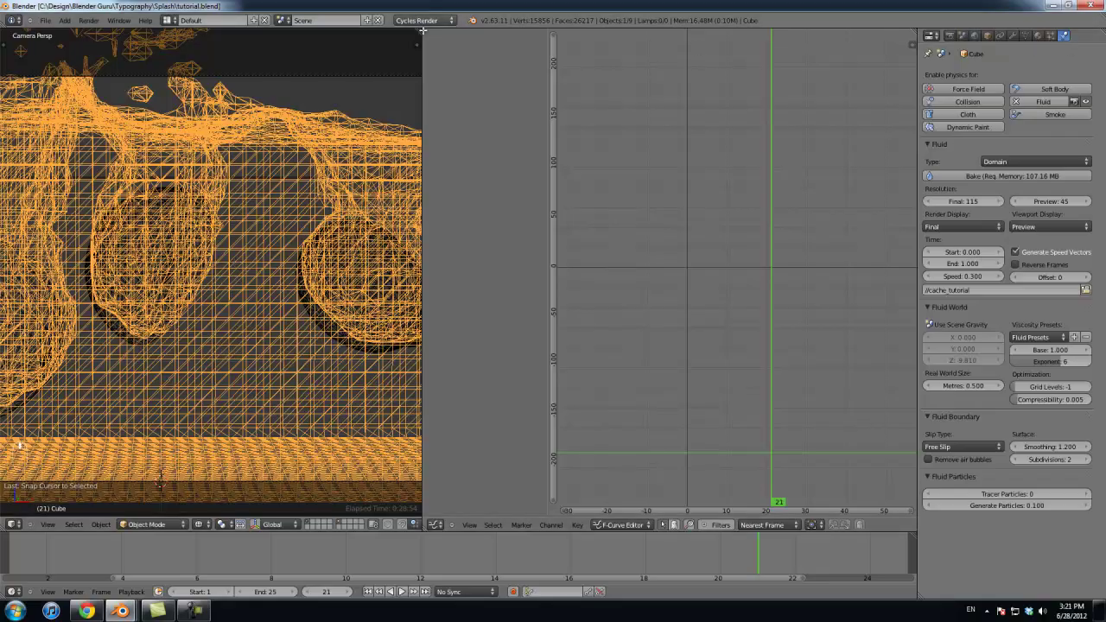
# Step: Merge the graph editor area into the 3D view and set the fluid domain's viewport display to Final
pyautogui.moveTo(417, 28); pyautogui.dragTo(565, 60)
pyautogui.scroll(-4, 605, 271)
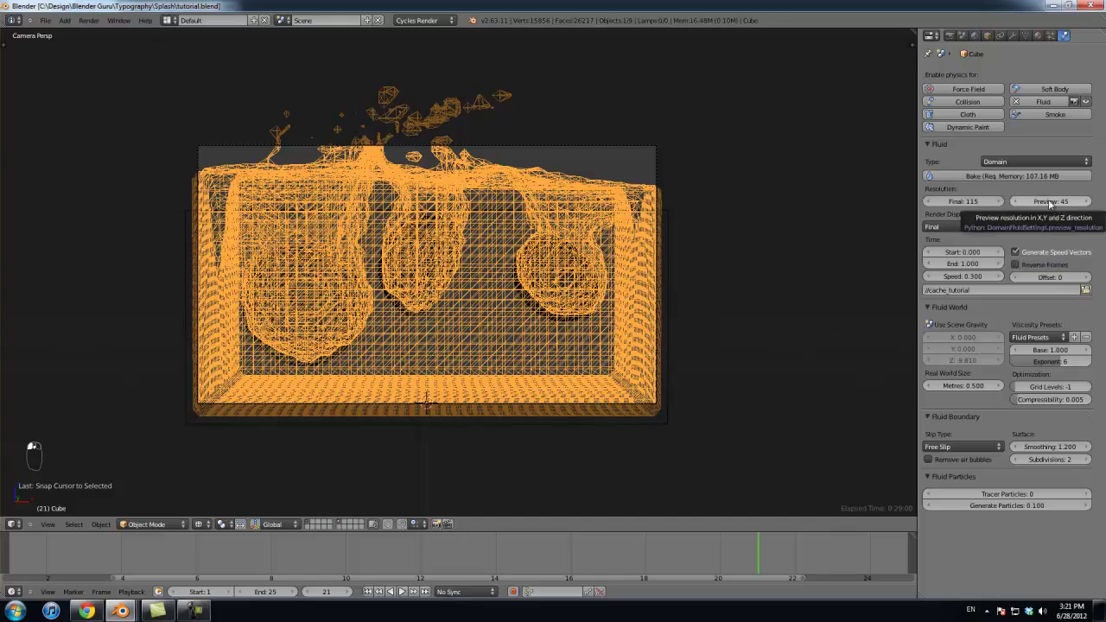
pyautogui.click(1034, 229)
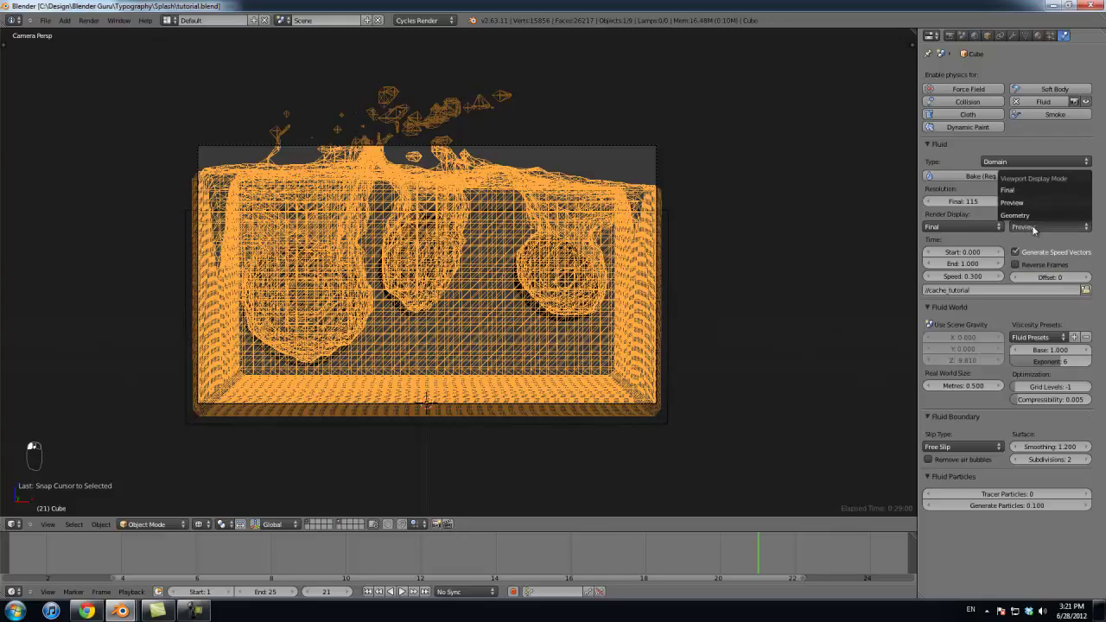
pyautogui.click(1025, 192)
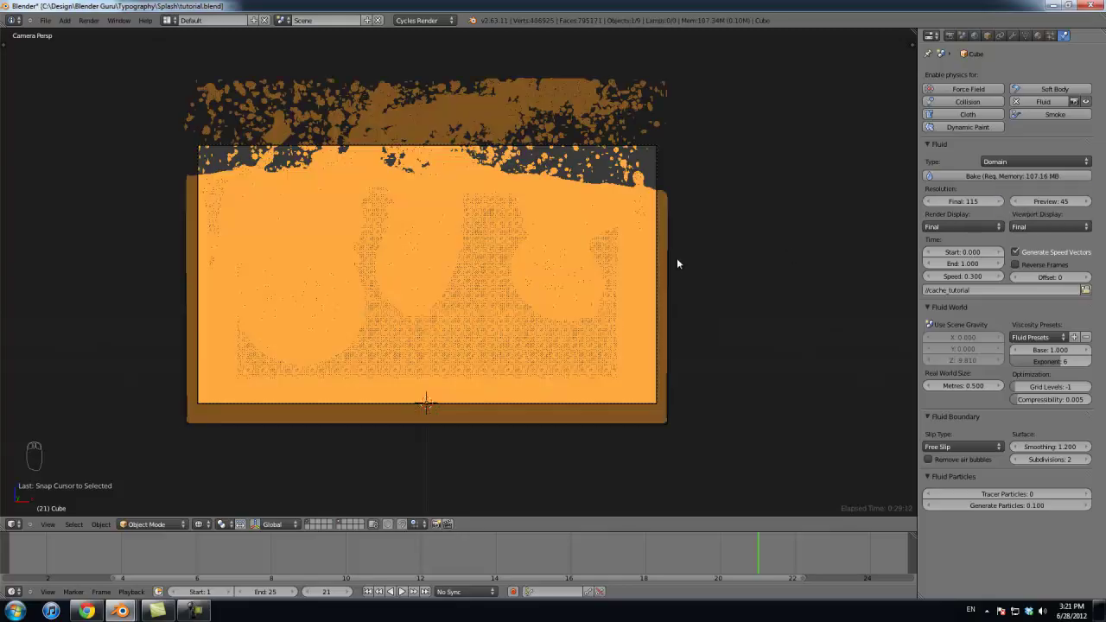
# Step: Examine the final-resolution fluid mesh at frame 21 in wireframe and solid shading, from the camera and from outside the container
pyautogui.scroll(4, 676, 263)
pyautogui.scroll(-5, 676, 257)
pyautogui.scroll(5, 656, 267)
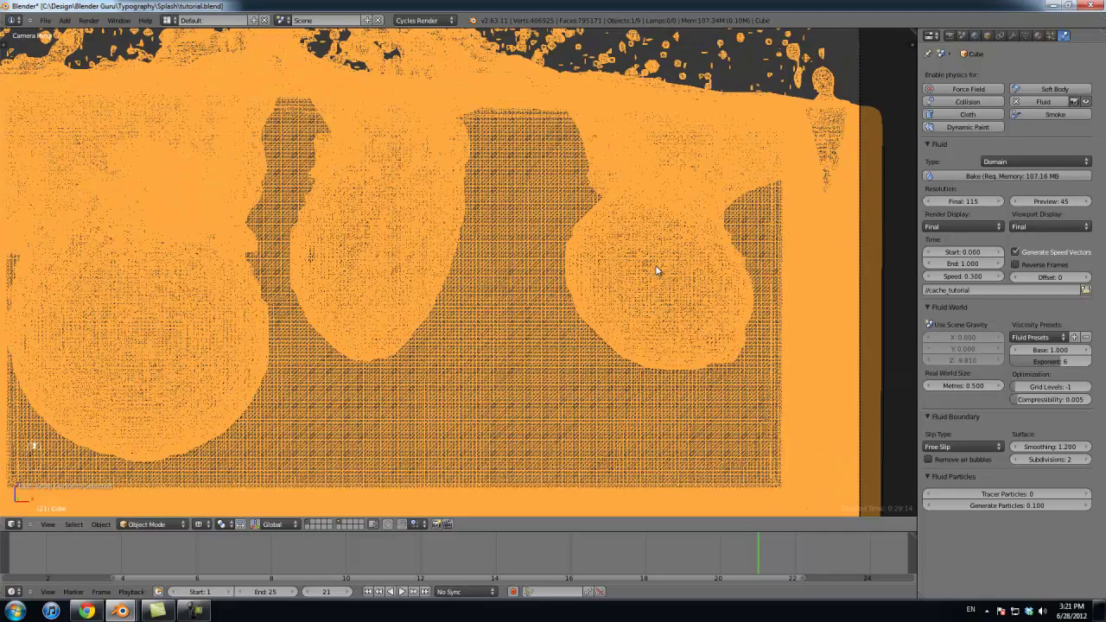
pyautogui.scroll(-4, 659, 271)
pyautogui.press('z')
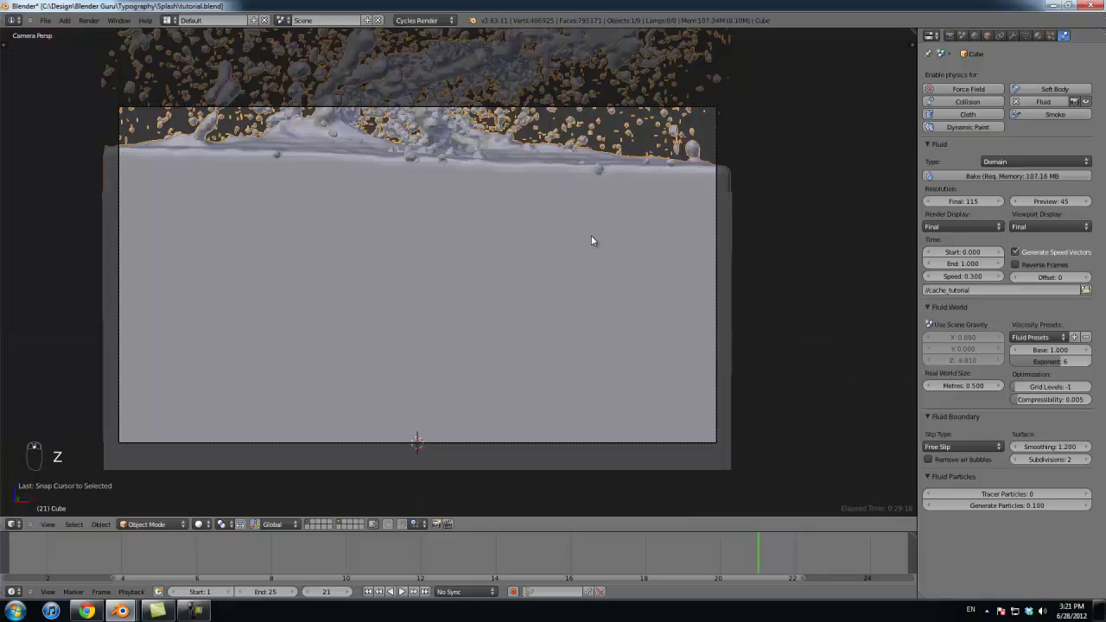
pyautogui.press('KP_0')
pyautogui.keyDown('shift'); pyautogui.moveTo(559, 274); pyautogui.dragTo(533, 279, button='middle'); pyautogui.keyUp('shift')
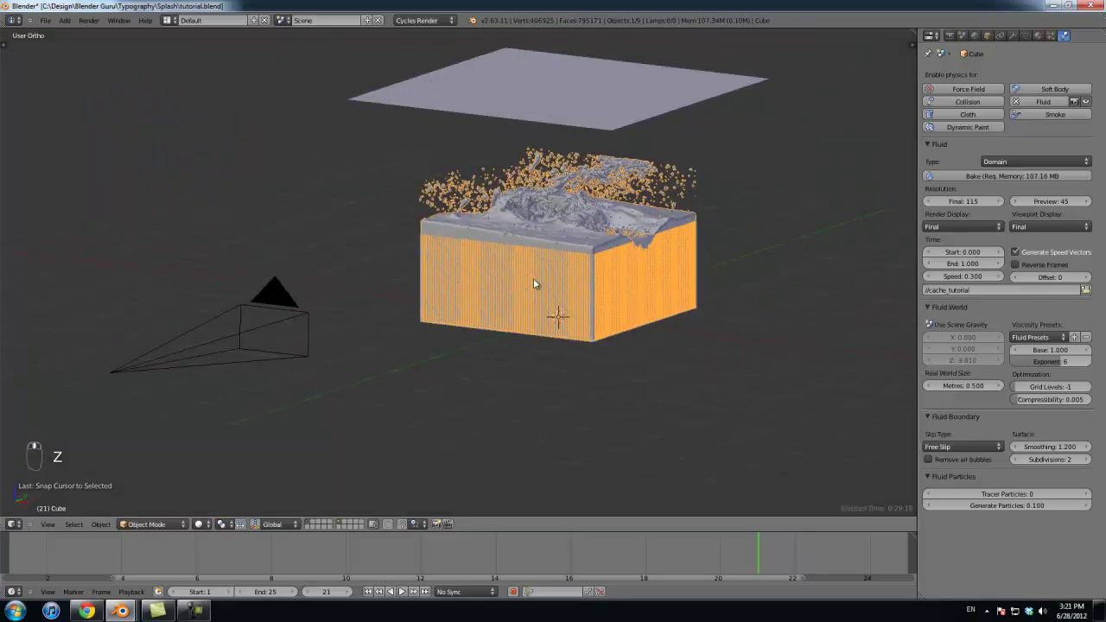
pyautogui.press('KP_0')
pyautogui.press('z')
pyautogui.scroll(-4, 533, 281)
# Step: Apply smooth shading to the fluid mesh
pyautogui.press('z')
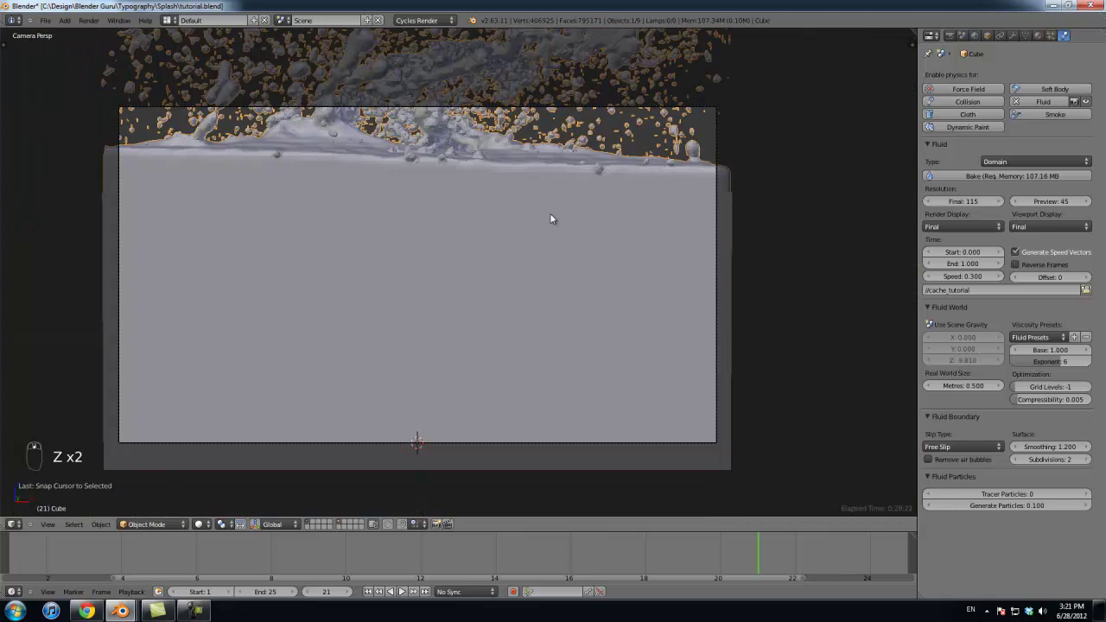
pyautogui.press('t')
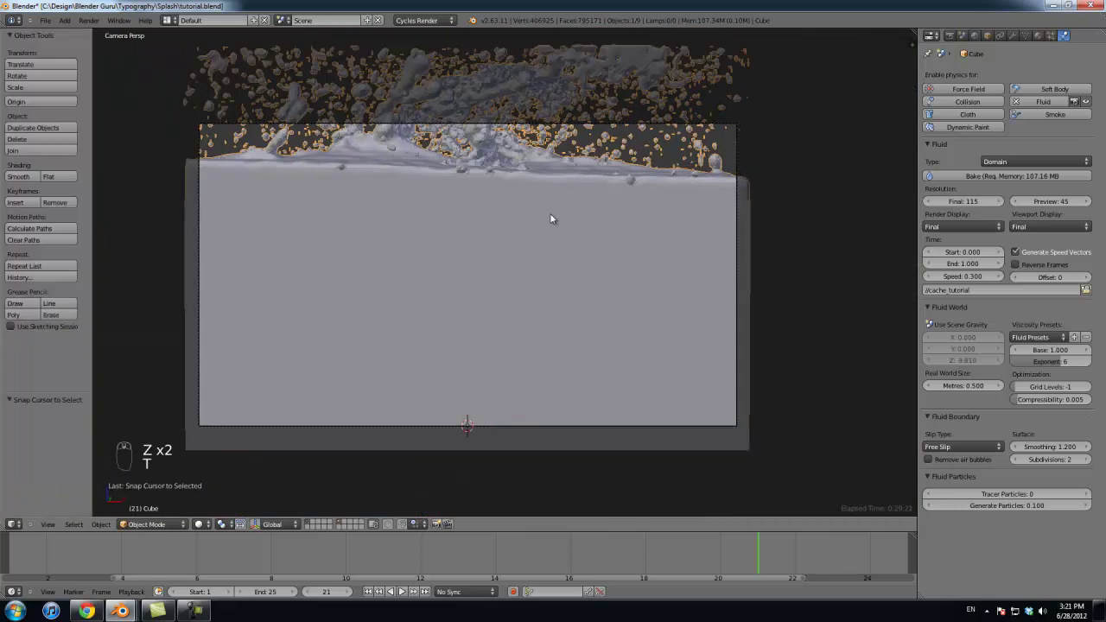
pyautogui.click(14, 177)
pyautogui.press('t')
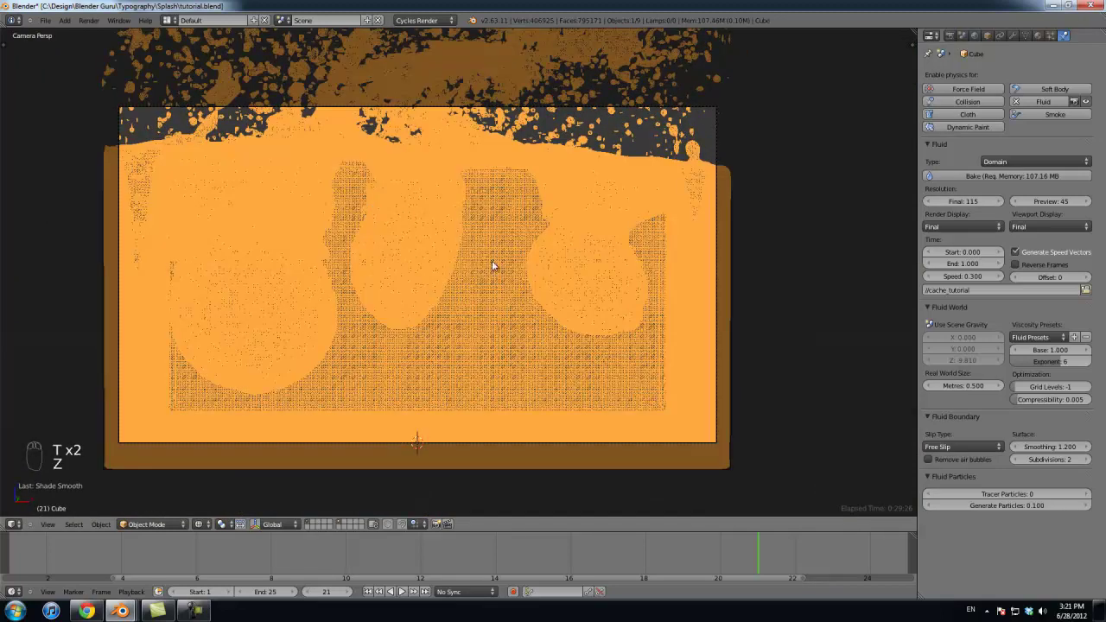
# Step: Advance the animation to frame 24 in the camera view with the fluid in wireframe
pyautogui.scroll(2, 487, 259)
pyautogui.scroll(-2, 541, 281)
pyautogui.scroll(-1, 704, 358)
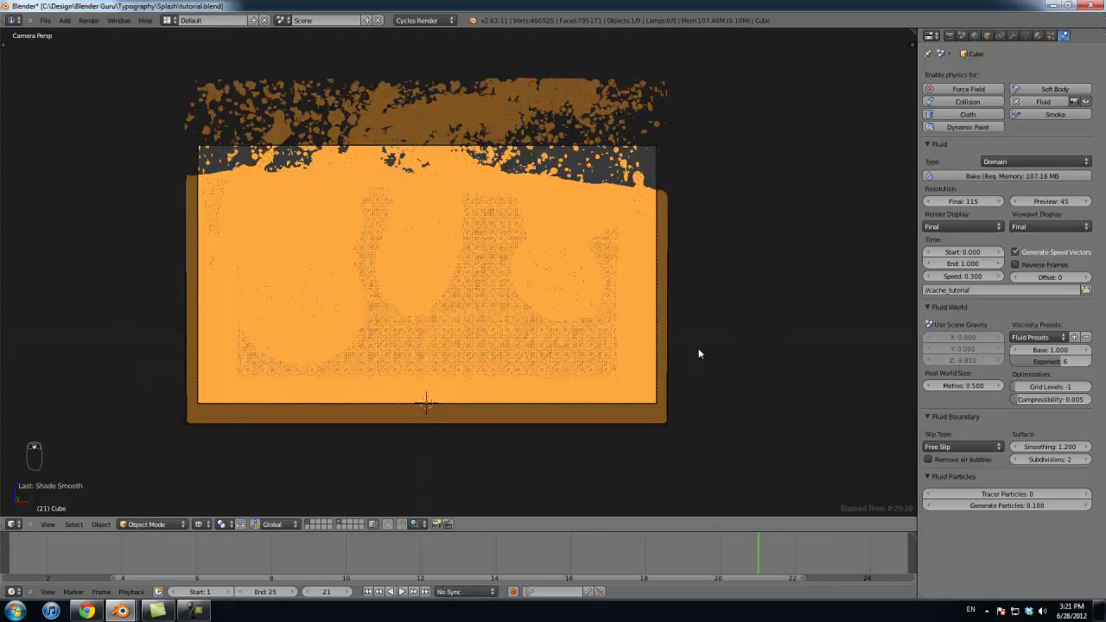
pyautogui.moveTo(657, 279); pyautogui.dragTo(604, 303, button='middle')
pyautogui.press('KP_0')
pyautogui.press('Right')
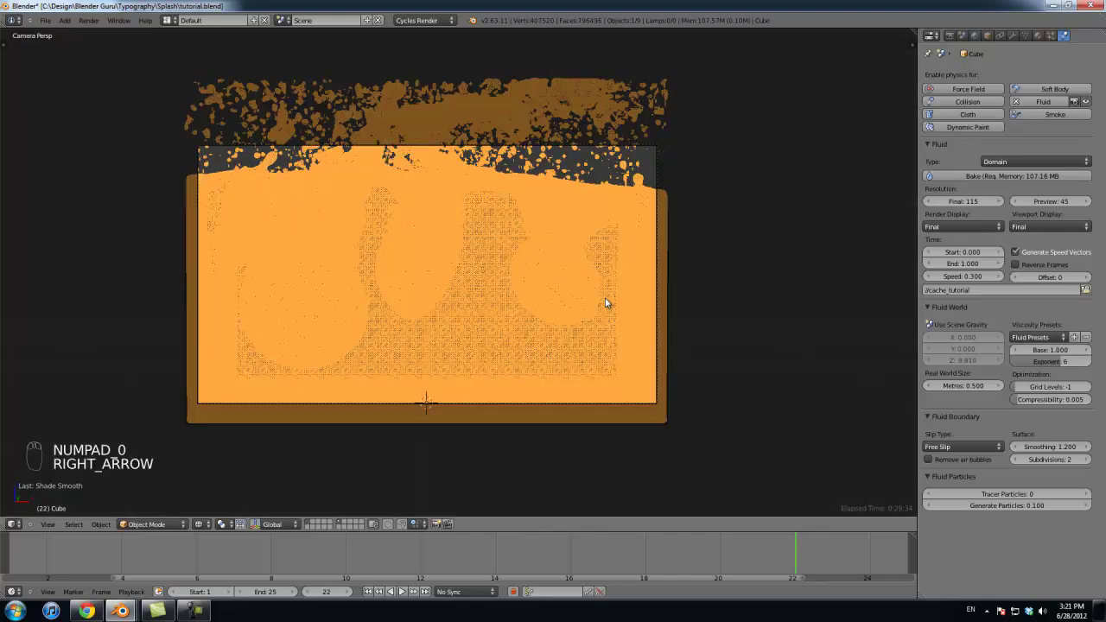
pyautogui.press('Right')
pyautogui.press('Right')
# Step: Compare the fluid shape around the submerged fruits between frames 23 and 26, ending on frame 24
pyautogui.scroll(4, 605, 303)
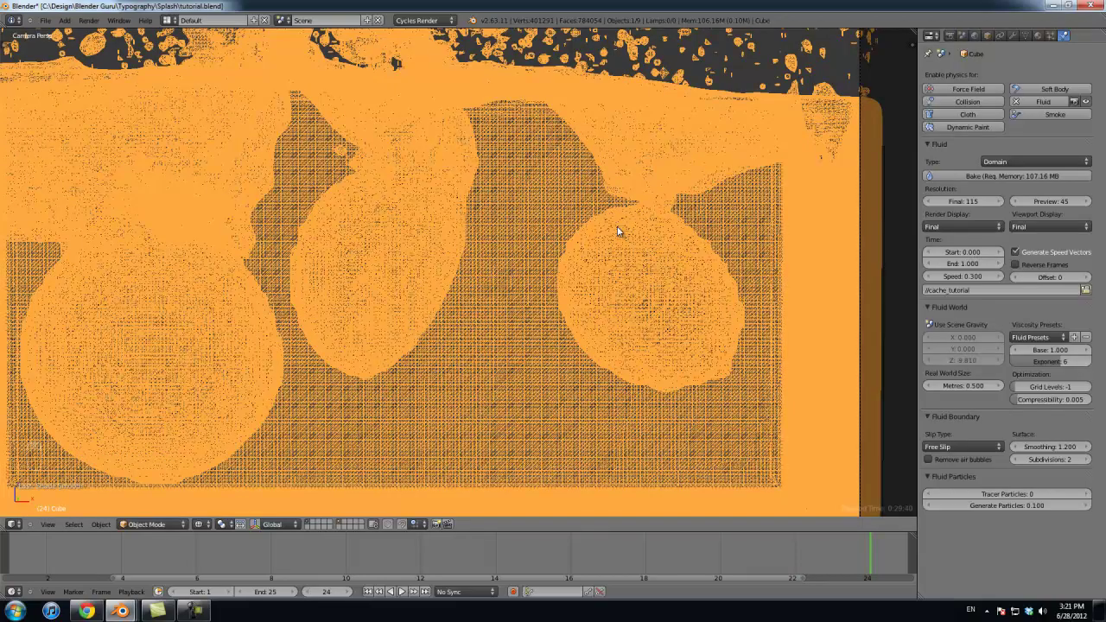
pyautogui.press('Left')
pyautogui.press('Right')
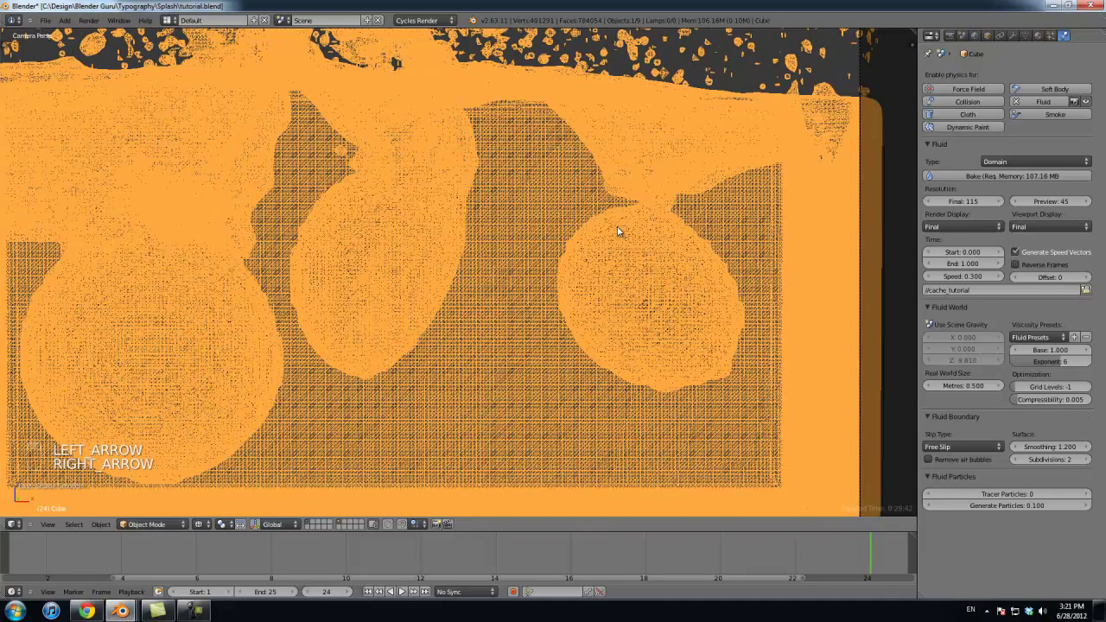
pyautogui.press('Right')
pyautogui.press('Right')
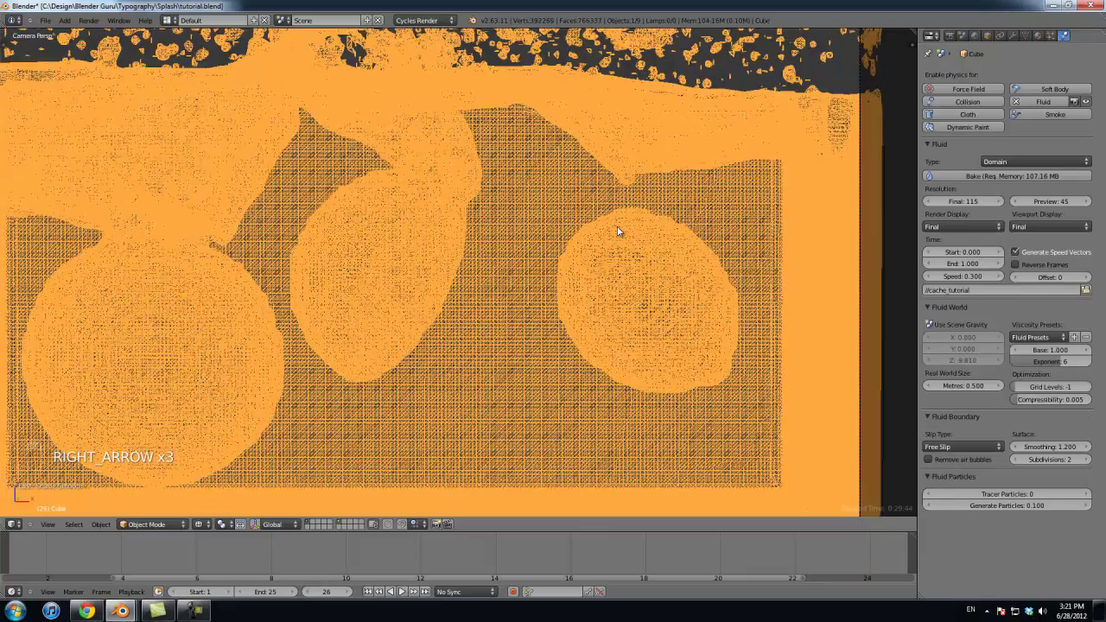
pyautogui.press('Left')
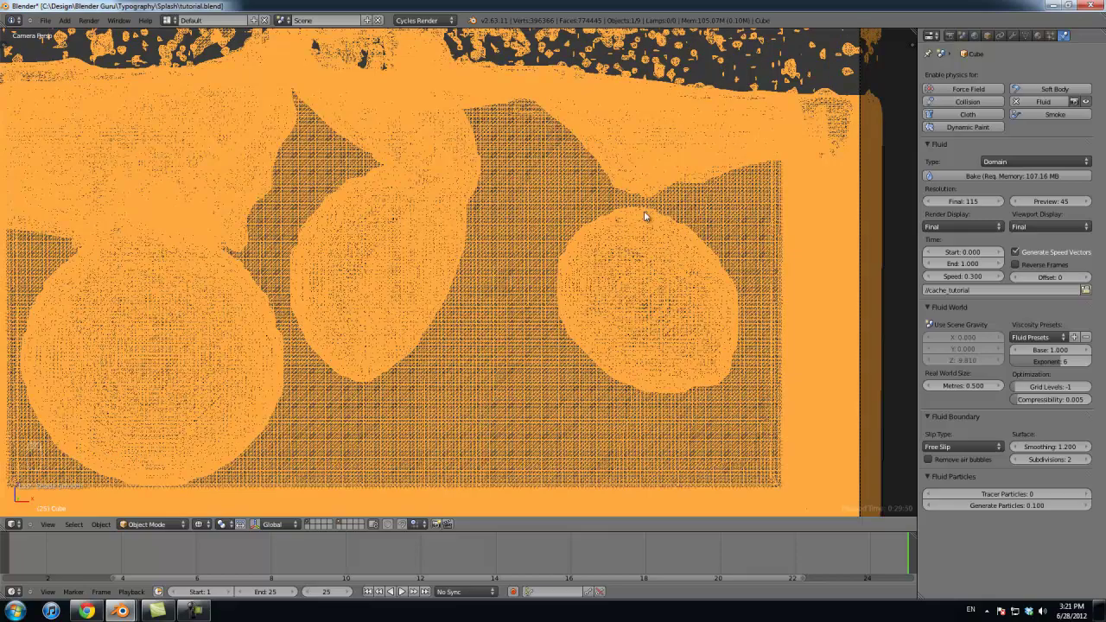
pyautogui.press('Left')
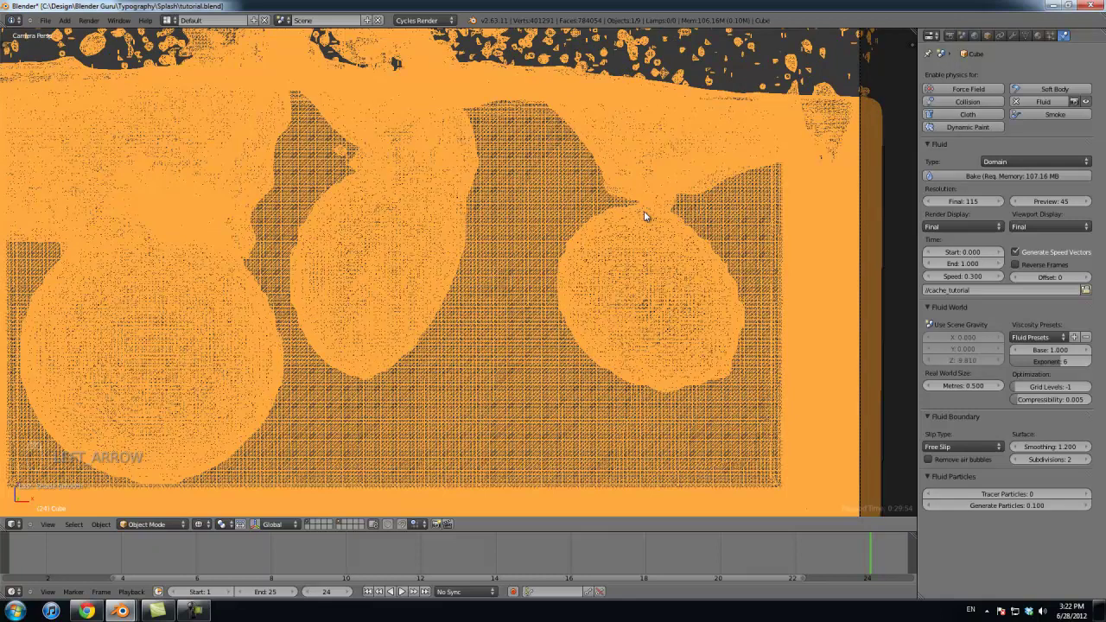
pyautogui.press('Left')
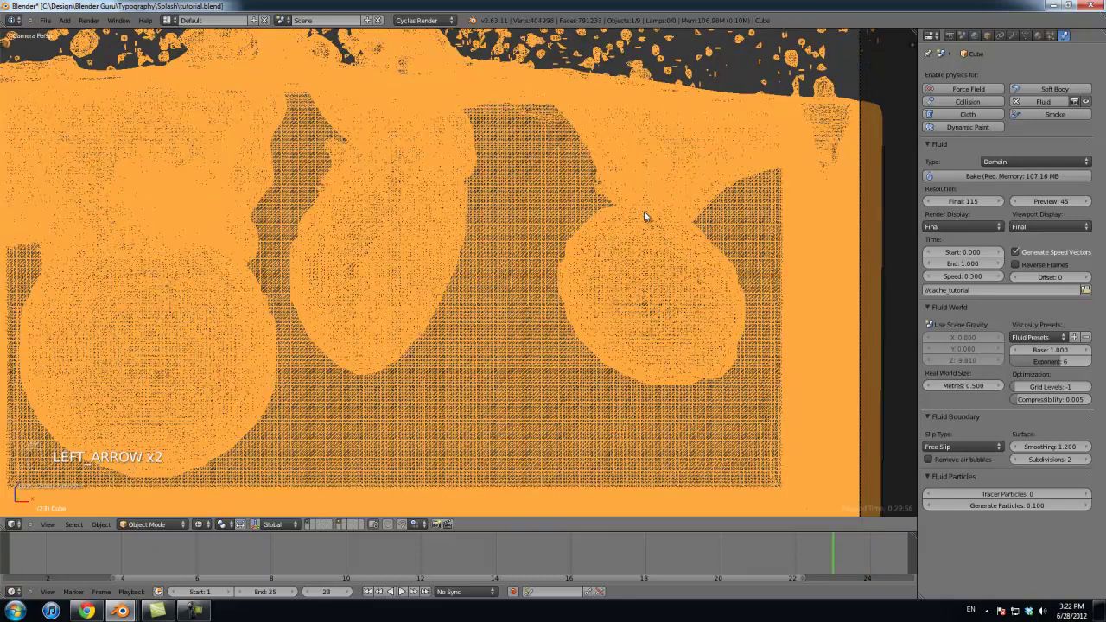
pyautogui.press('Right')
pyautogui.scroll(-1, 600, 201)
pyautogui.scroll(-1, 553, 251)
pyautogui.scroll(1, 585, 215)
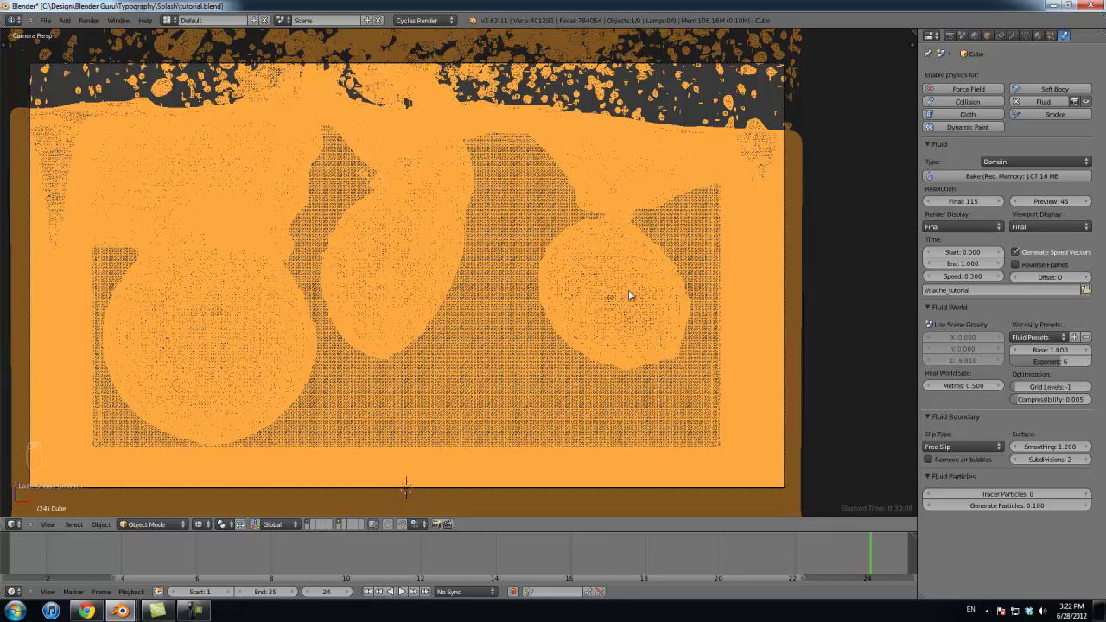
pyautogui.scroll(-2, 584, 220)
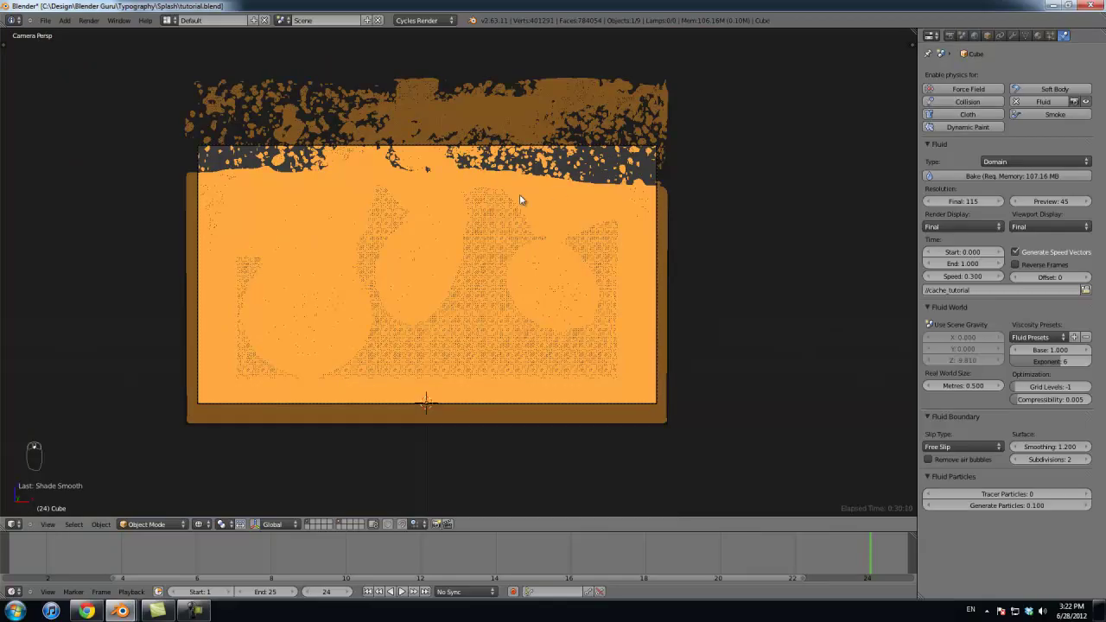
pyautogui.scroll(3, 489, 230)
pyautogui.scroll(2, 523, 297)
pyautogui.scroll(-2, 461, 353)
# Step: Check which objects sit on layers 1 and 11, and examine the splash and container from an outside view
pyautogui.click(341, 522)
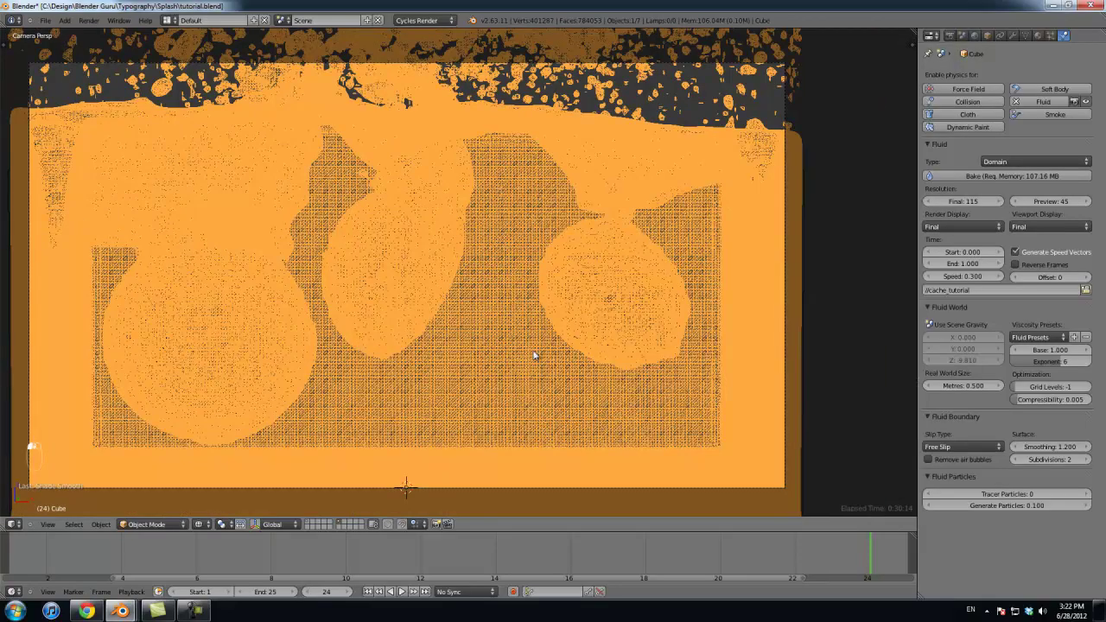
pyautogui.click(308, 524)
pyautogui.scroll(-3, 373, 424)
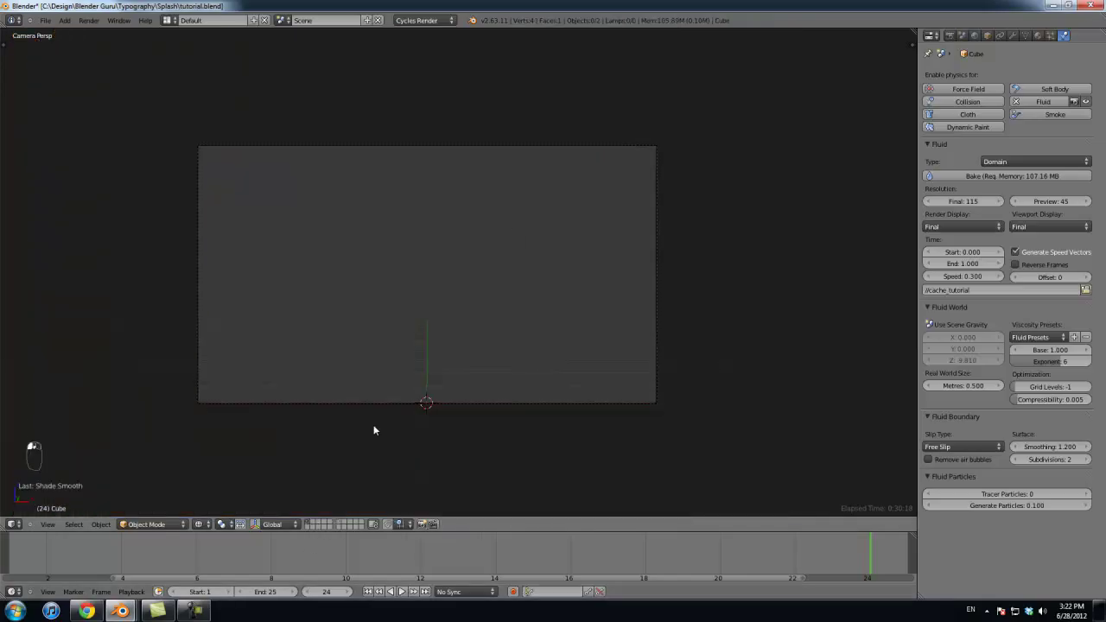
pyautogui.press('KP_0')
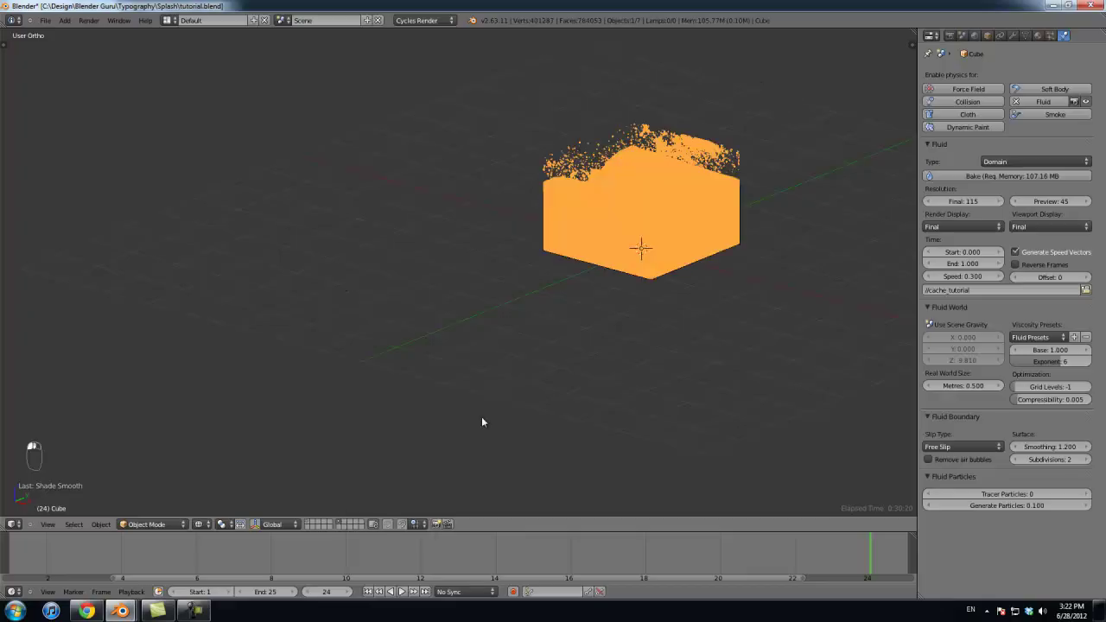
pyautogui.keyDown('shift'); pyautogui.moveTo(593, 319); pyautogui.dragTo(380, 343, button='middle'); pyautogui.keyUp('shift')
pyautogui.scroll(7, 406, 338)
pyautogui.press('z')
pyautogui.keyDown('shift'); pyautogui.moveTo(485, 198); pyautogui.dragTo(474, 291, button='middle'); pyautogui.keyUp('shift')
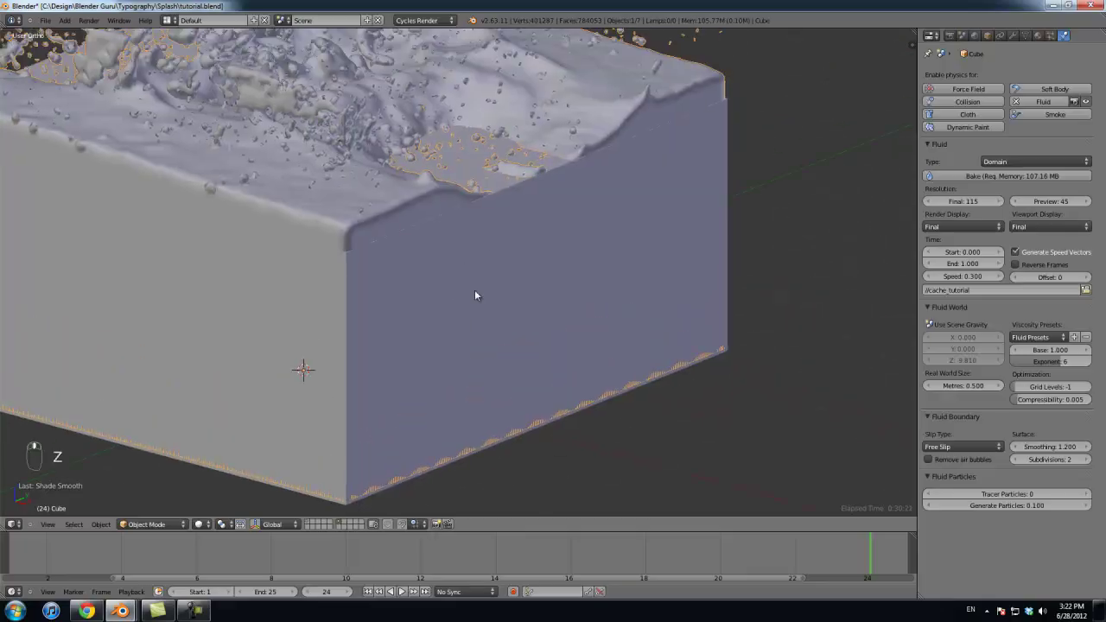
pyautogui.scroll(5, 475, 290)
pyautogui.press('z')
pyautogui.scroll(-2, 474, 290)
# Step: Move the fluid domain to layer 1
pyautogui.rightClick(460, 266)
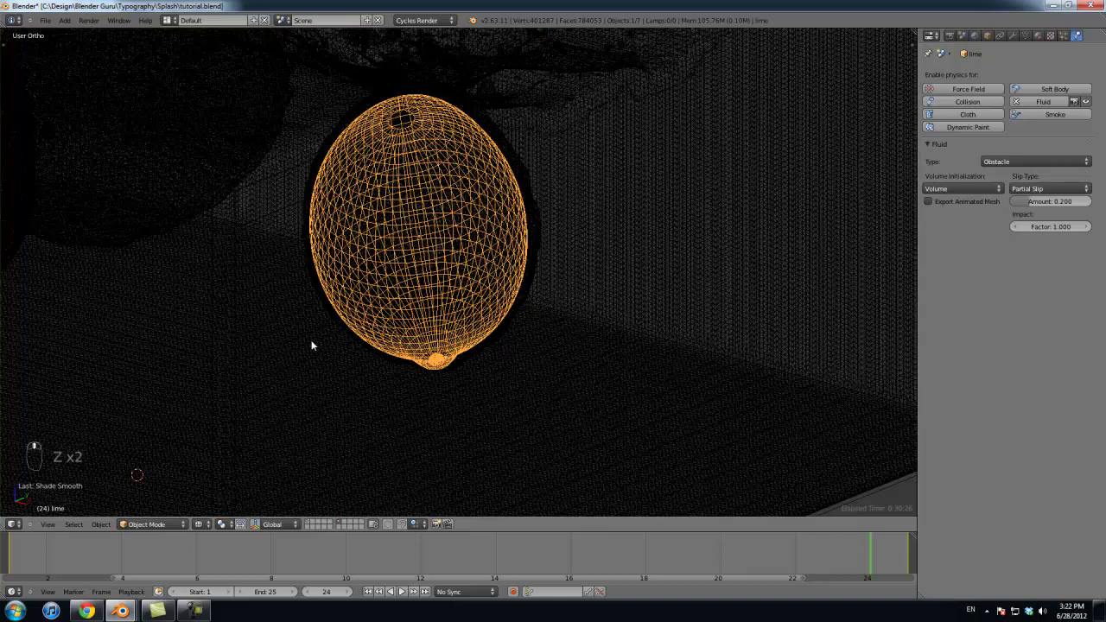
pyautogui.rightClick(319, 346)
pyautogui.click(325, 348)
pyautogui.press('m')
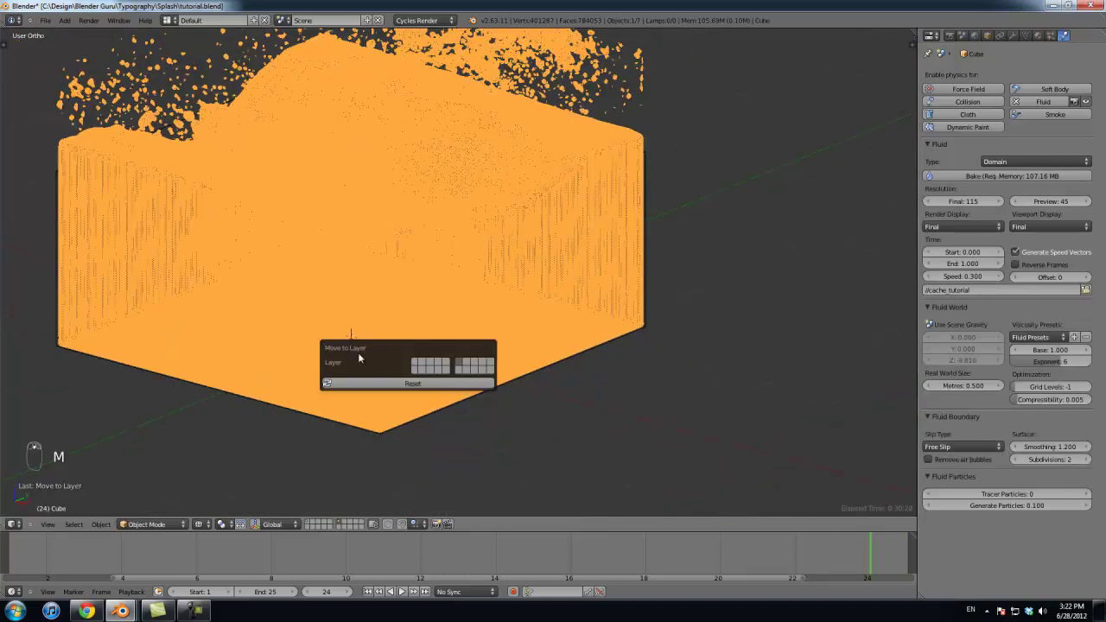
pyautogui.click(415, 366)
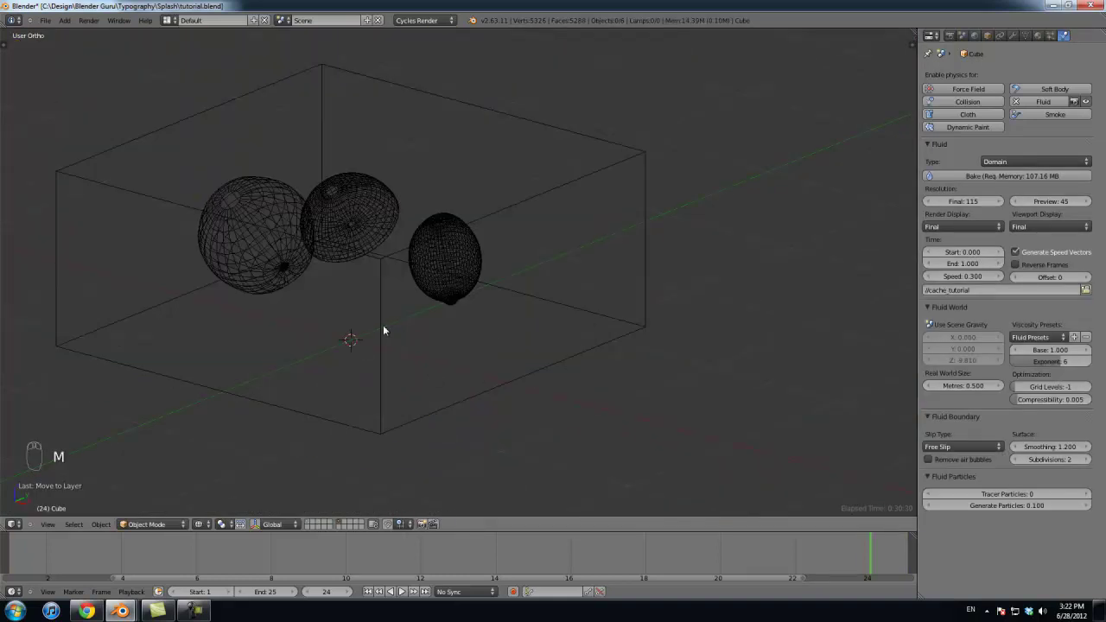
# Step: Move the lime, the sliced lemon and the orange together to layer 2
pyautogui.rightClick(460, 289)
pyautogui.keyDown('shift'); pyautogui.rightClick(381, 208); pyautogui.keyUp('shift')
pyautogui.keyDown('shift'); pyautogui.rightClick(283, 207); pyautogui.keyUp('shift')
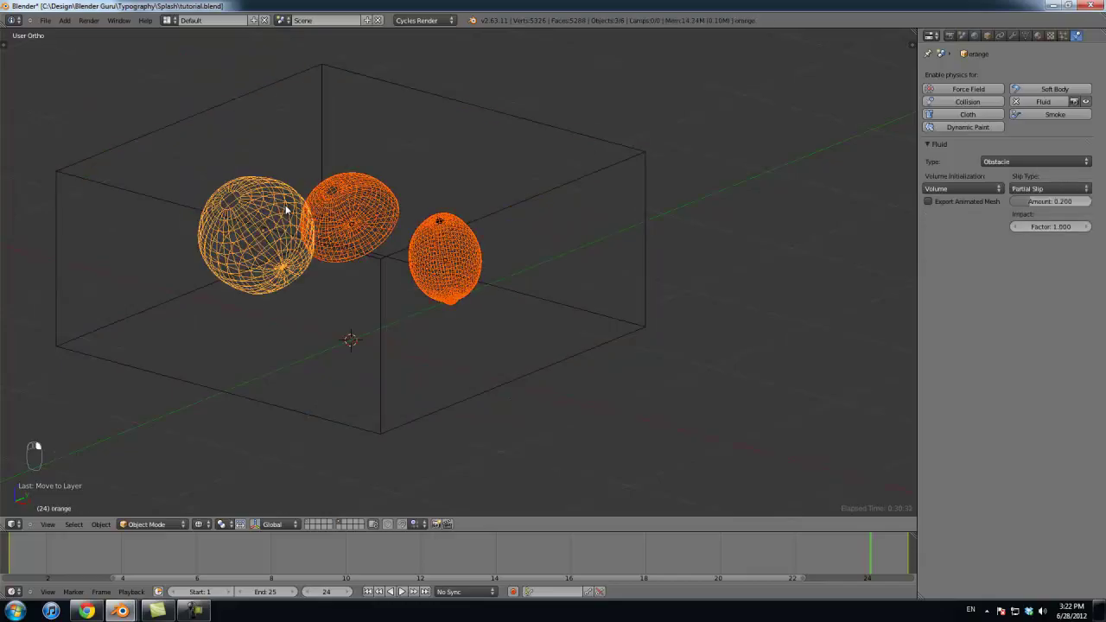
pyautogui.press('m')
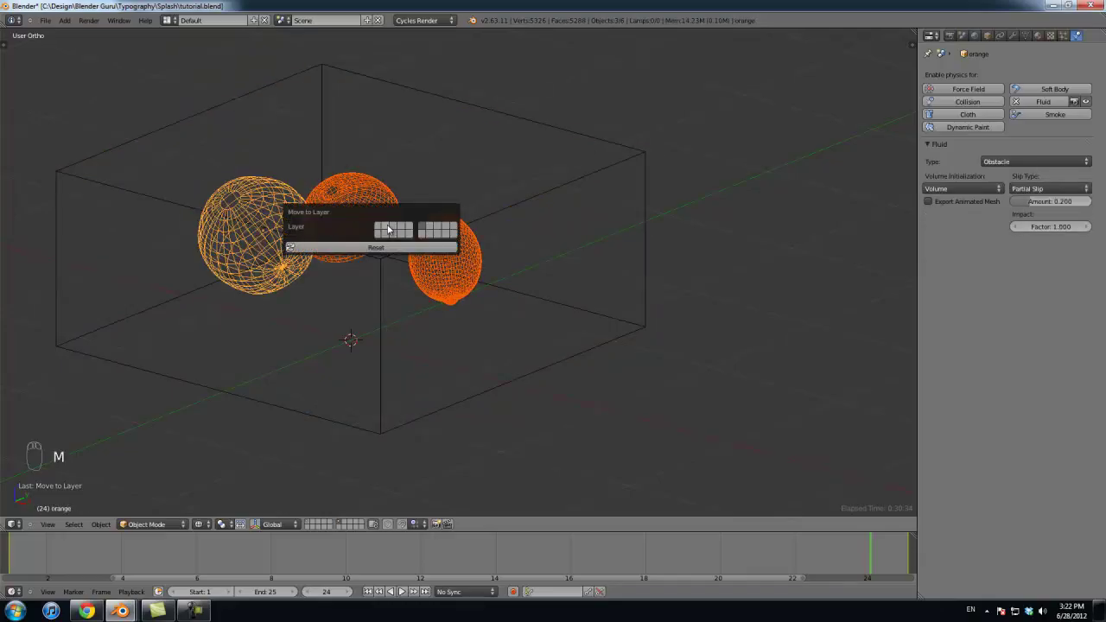
pyautogui.click(385, 226)
# Step: Move the leftover orange stem and lime stem to layer 2 with their fruits
pyautogui.rightClick(441, 227)
pyautogui.press('z')
pyautogui.press('z')
pyautogui.rightClick(278, 275)
pyautogui.keyDown('shift'); pyautogui.rightClick(444, 223); pyautogui.keyUp('shift')
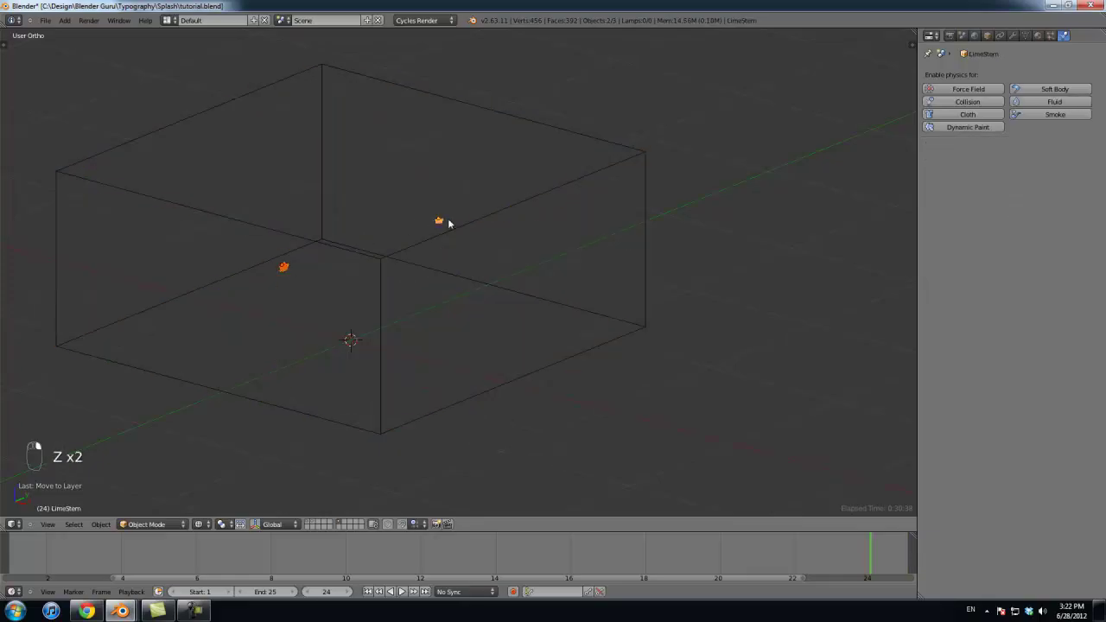
pyautogui.press('m')
pyautogui.click(543, 243)
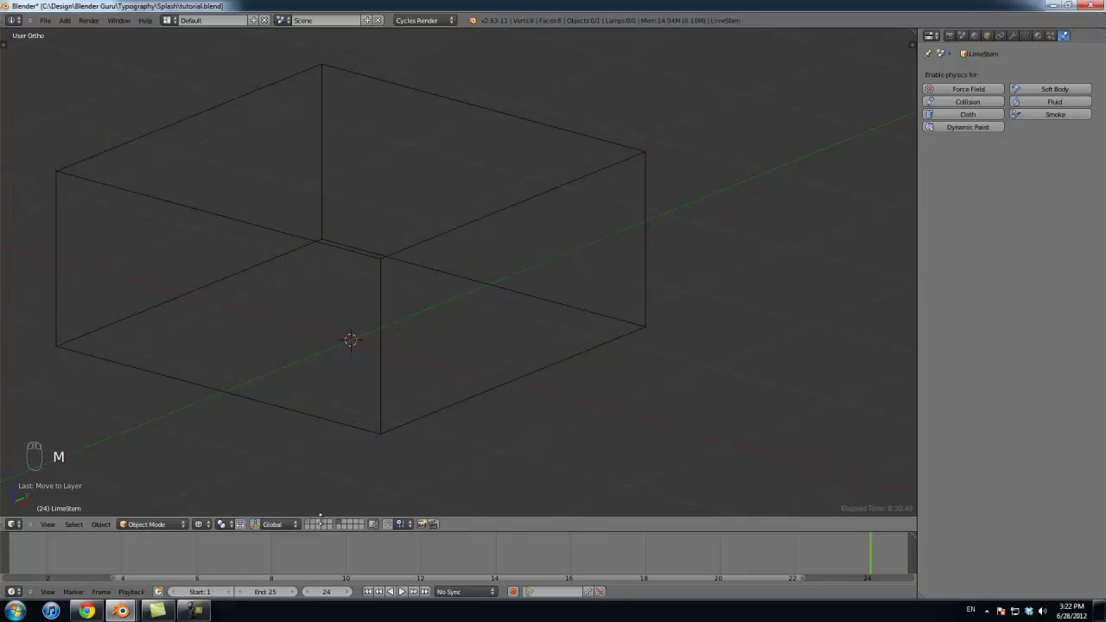
# Step: Display only layer 2 and check the orange, sliced lemon and lime in solid shading
pyautogui.click(317, 522)
pyautogui.rightClick(271, 246)
pyautogui.press('g')
pyautogui.rightClick(270, 139)
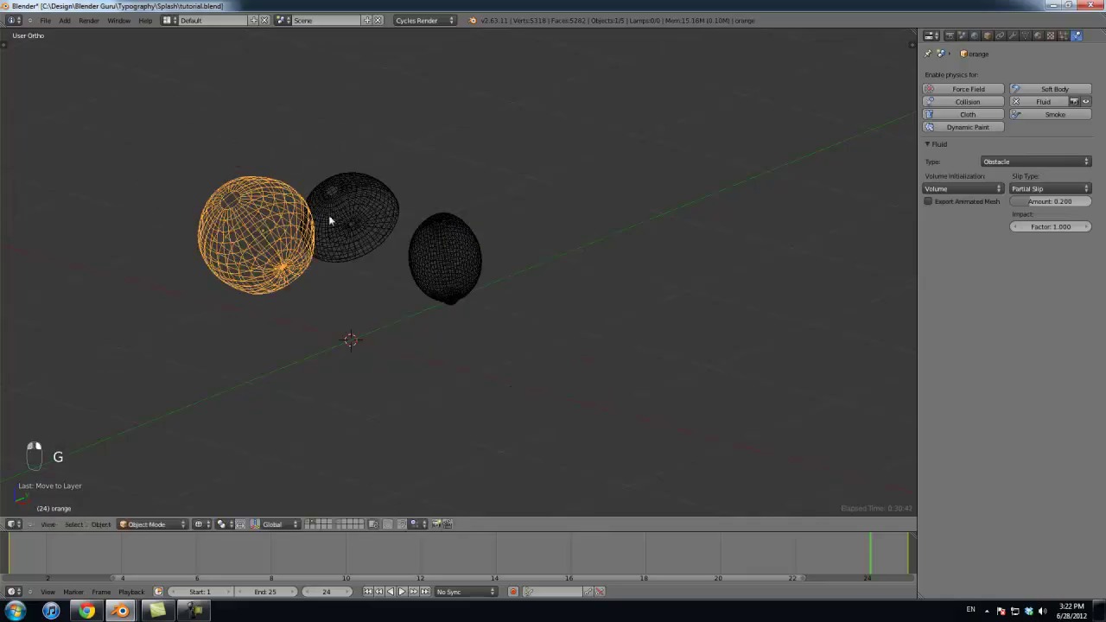
pyautogui.rightClick(342, 228)
pyautogui.press('z')
pyautogui.press('z')
pyautogui.press('z')
pyautogui.moveTo(427, 284); pyautogui.dragTo(616, 173, button='middle')
pyautogui.scroll(-3, 512, 238)
pyautogui.scroll(3, 519, 253)
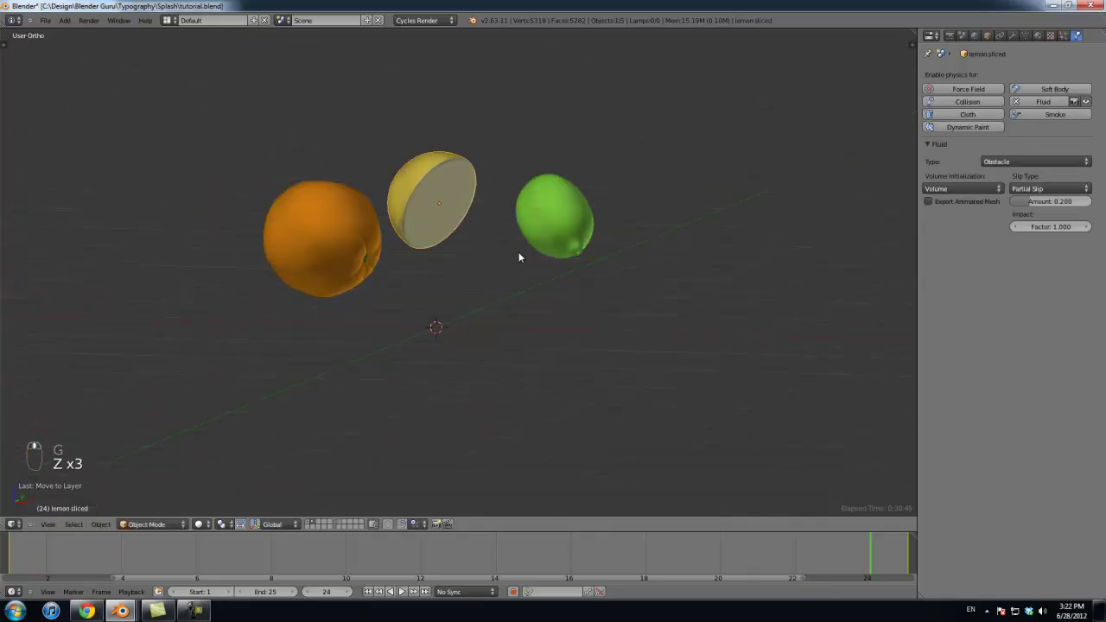
# Step: Move the overhead light plane and the camera together from layer 1 to layer 11
pyautogui.click(313, 524)
pyautogui.scroll(-4, 436, 288)
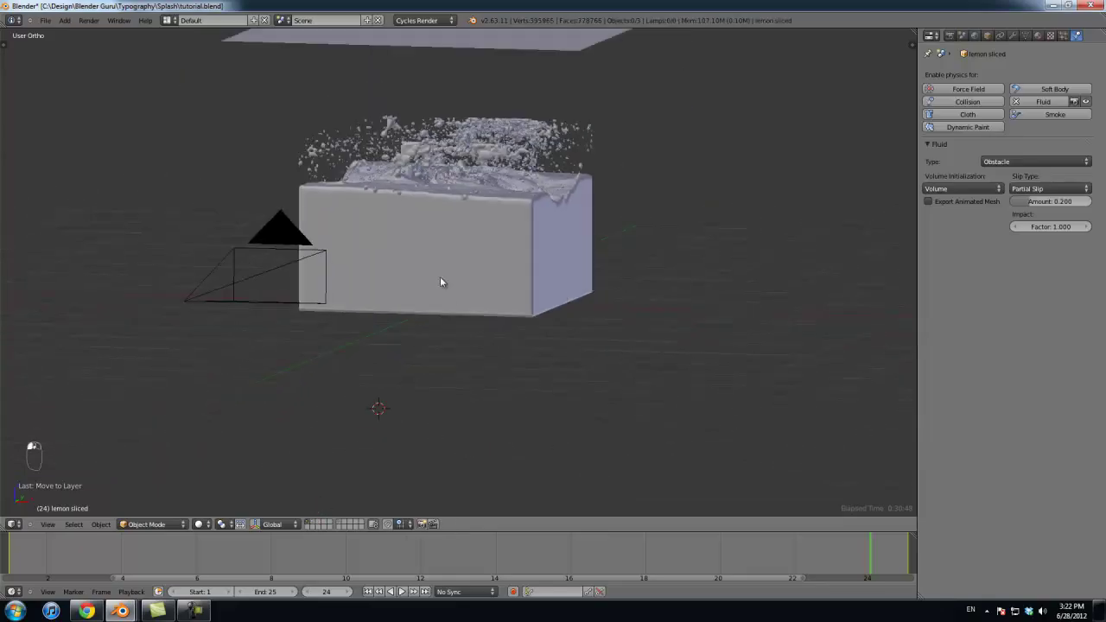
pyautogui.rightClick(508, 103)
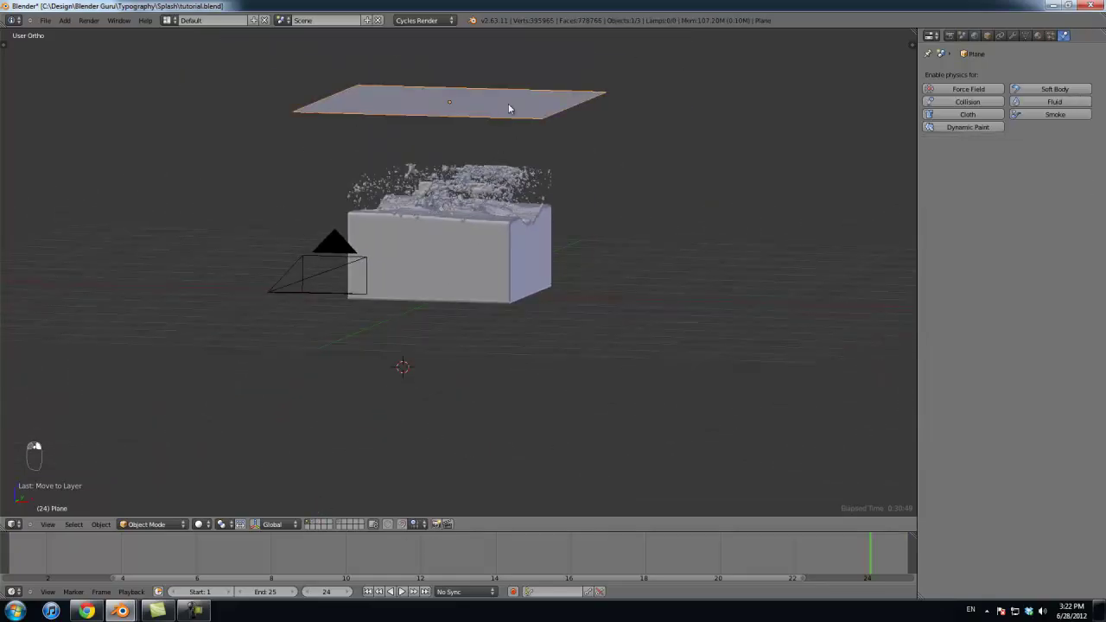
pyautogui.keyDown('shift'); pyautogui.rightClick(317, 285); pyautogui.keyUp('shift')
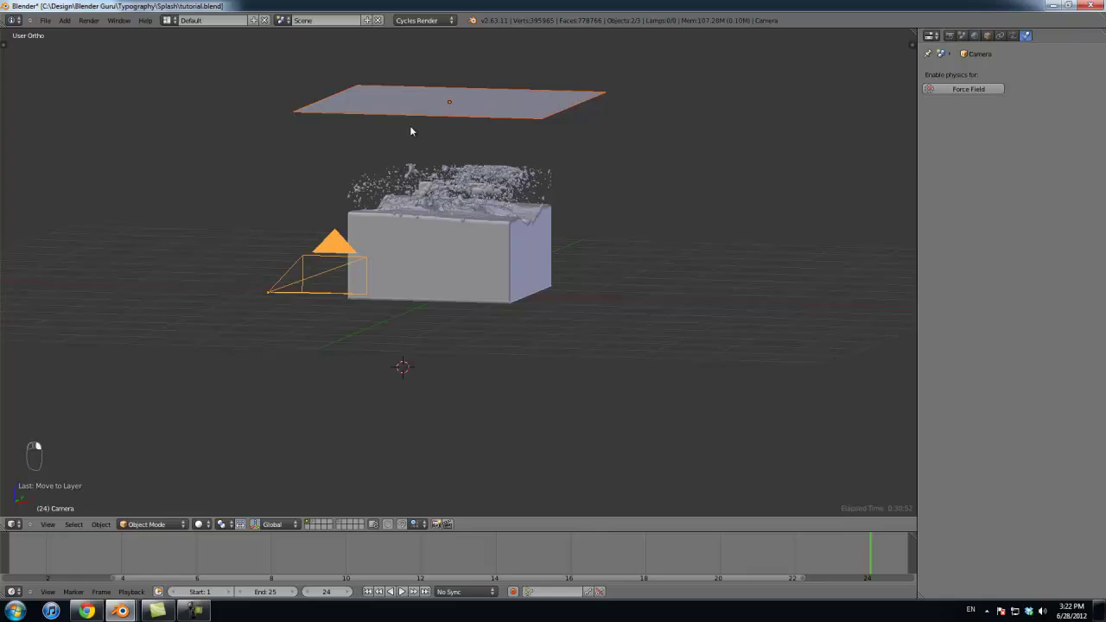
pyautogui.press('m')
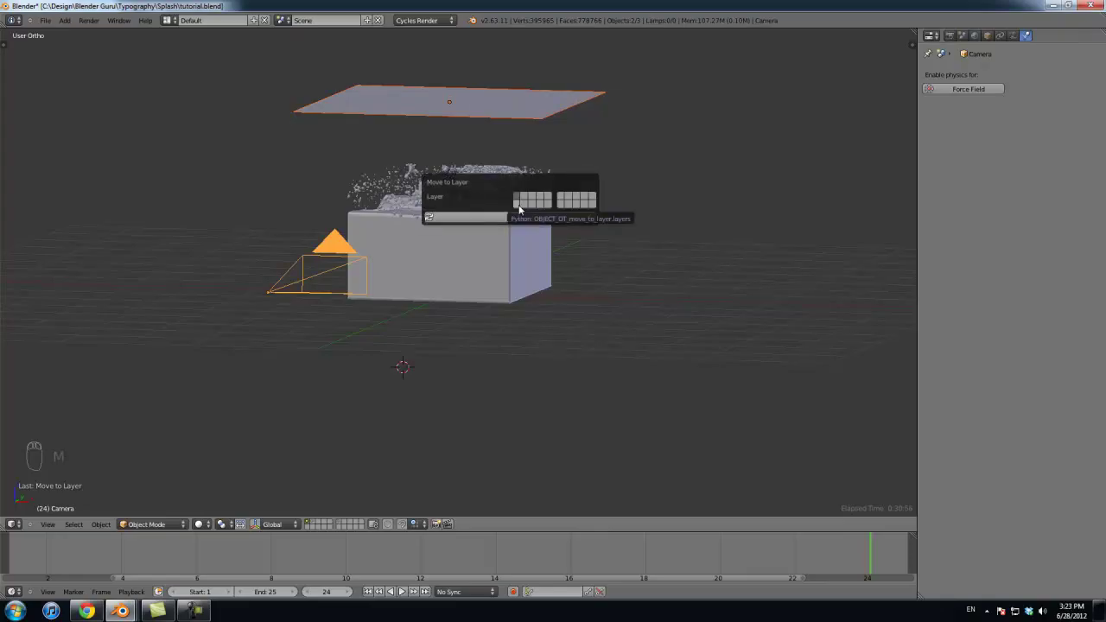
pyautogui.click(518, 205)
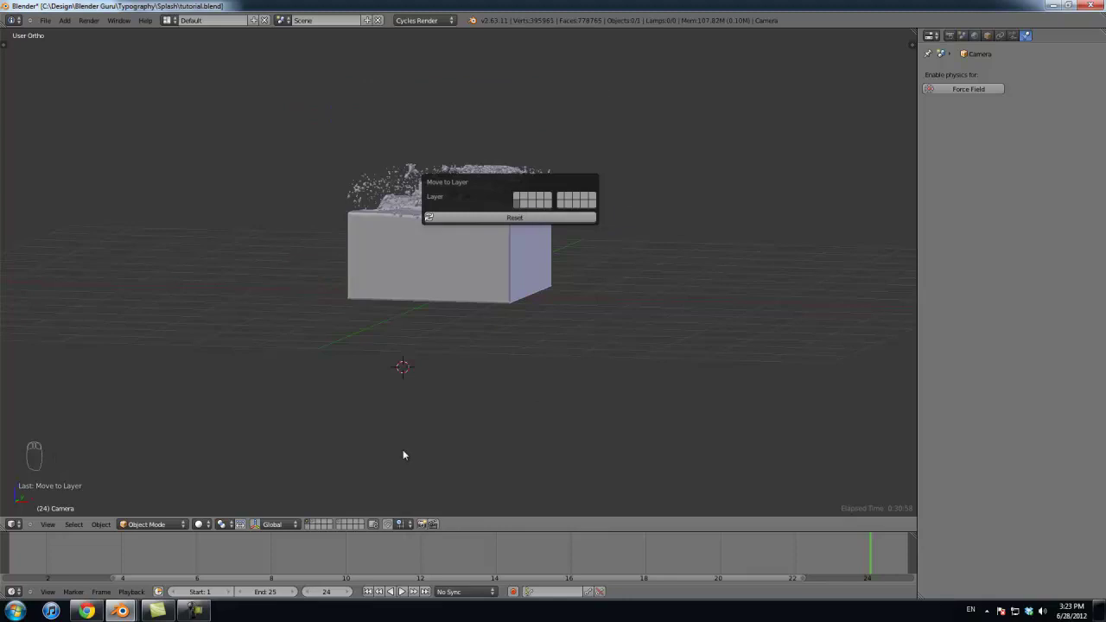
# Step: Display layer 11 together with the fruits' layer 2 and select the light plane
pyautogui.click(315, 526)
pyautogui.rightClick(521, 111)
pyautogui.rightClick(351, 259)
pyautogui.rightClick(454, 111)
pyautogui.keyDown('shift'); pyautogui.click(312, 524); pyautogui.keyUp('shift')
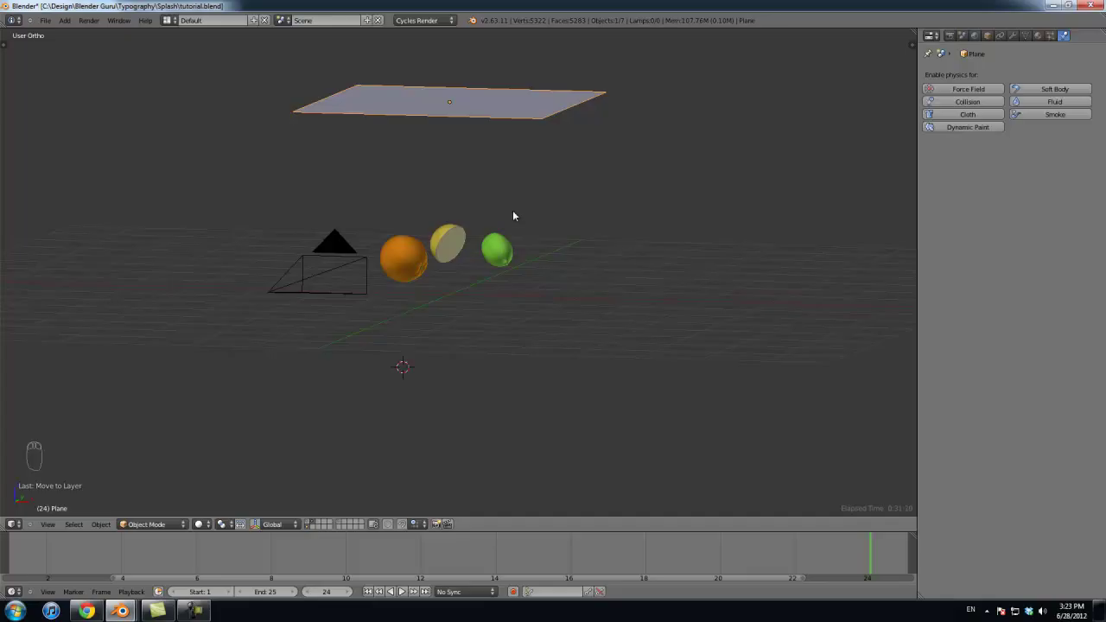
# Step: Rotate the light plane upright in the front view and move it down beside the lime's side of the fruits
pyautogui.scroll(2, 513, 216)
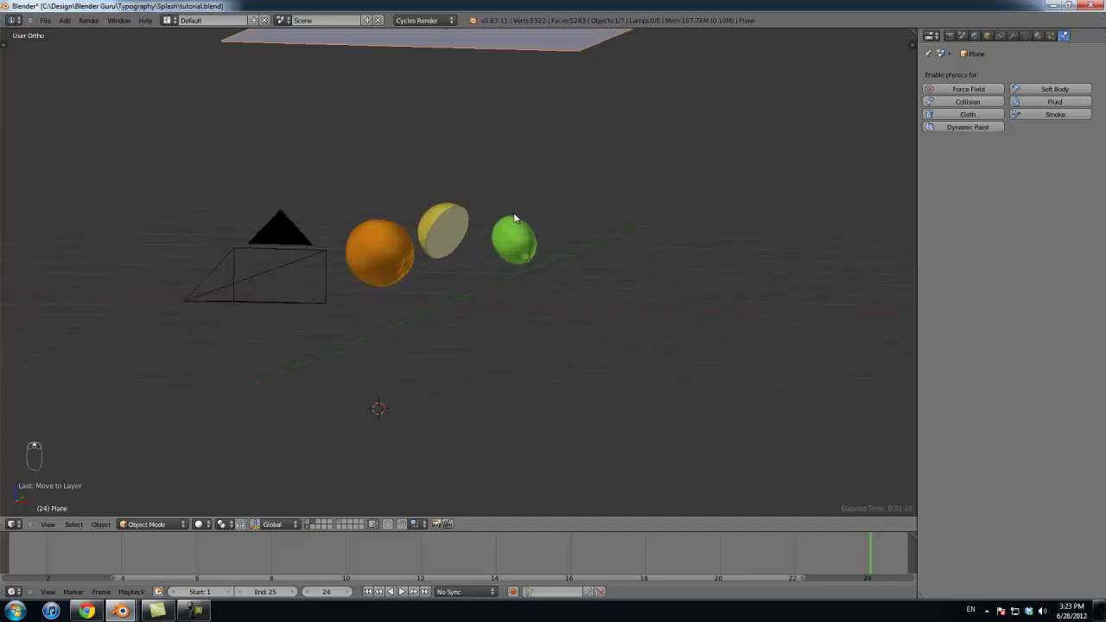
pyautogui.scroll(-4, 516, 213)
pyautogui.press('KP_7')
pyautogui.press('z')
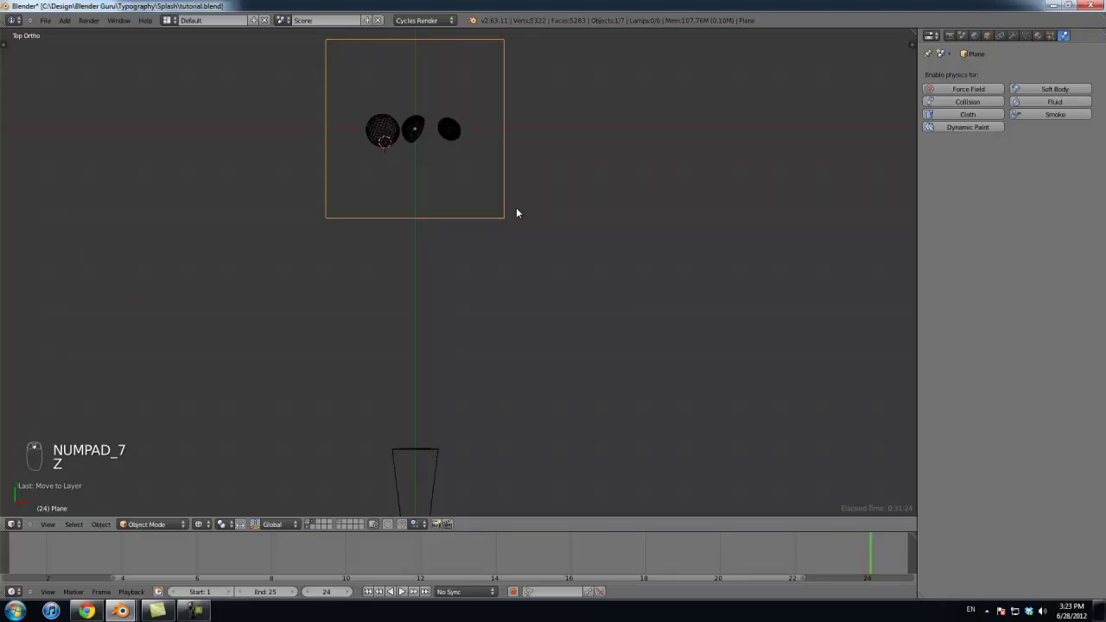
pyautogui.press('KP_1')
pyautogui.press('r')
pyautogui.click(331, 320)
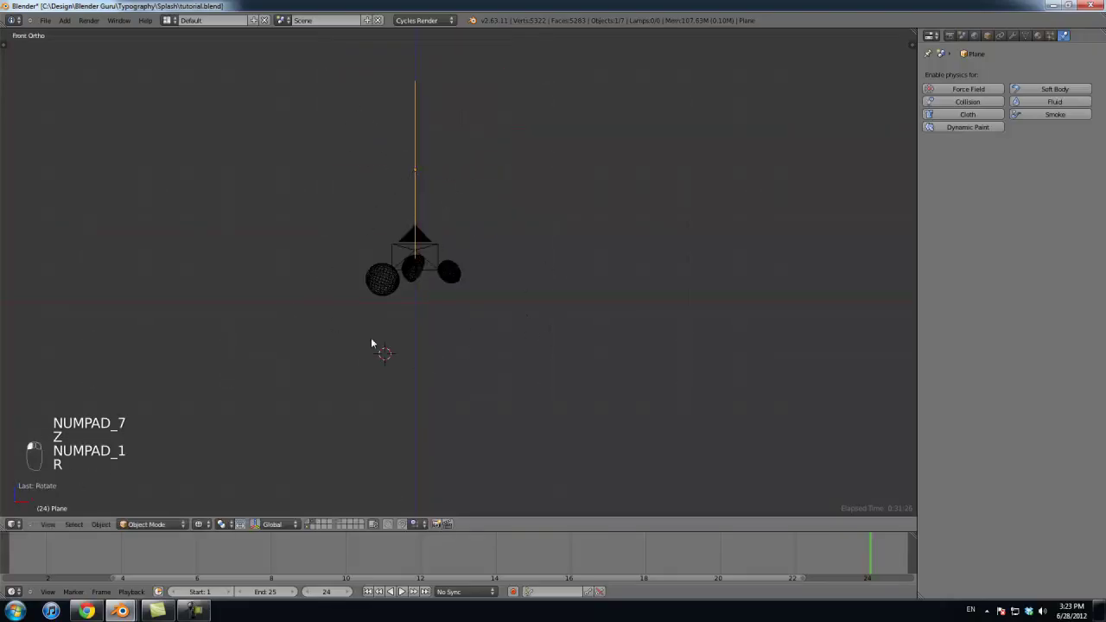
pyautogui.press('g')
pyautogui.click(528, 433)
# Step: Angle the light plane slightly in the top view and shift it nearer the fruits and toward the camera
pyautogui.press('KP_7')
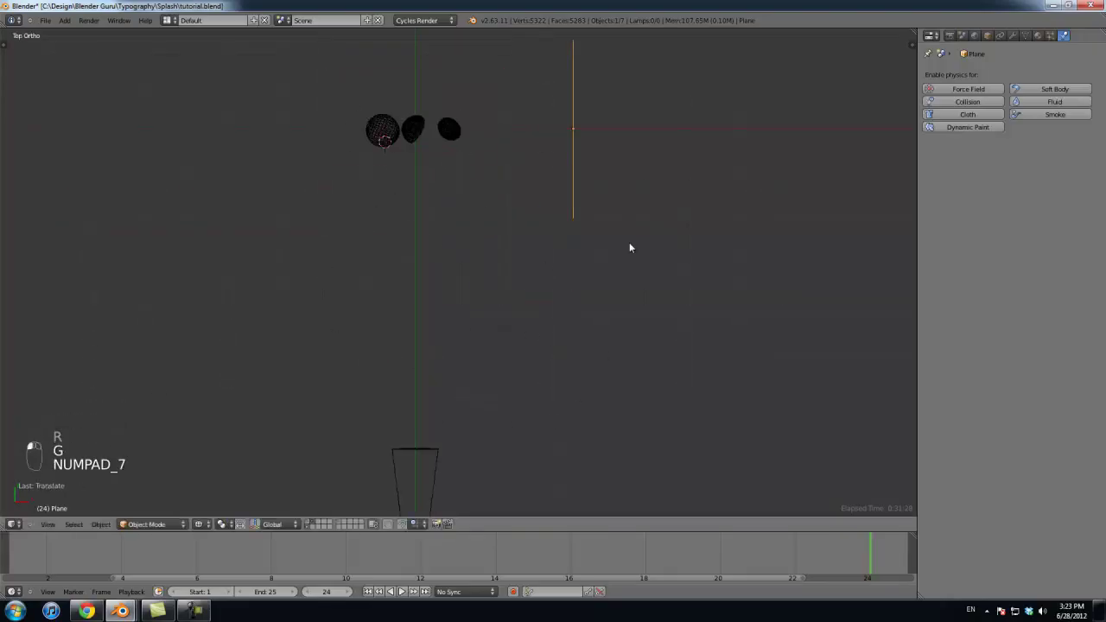
pyautogui.keyDown('shift'); pyautogui.moveTo(630, 252); pyautogui.dragTo(622, 343, button='middle'); pyautogui.keyUp('shift')
pyautogui.press('r')
pyautogui.click(627, 271)
pyautogui.press('g')
pyautogui.click(617, 296)
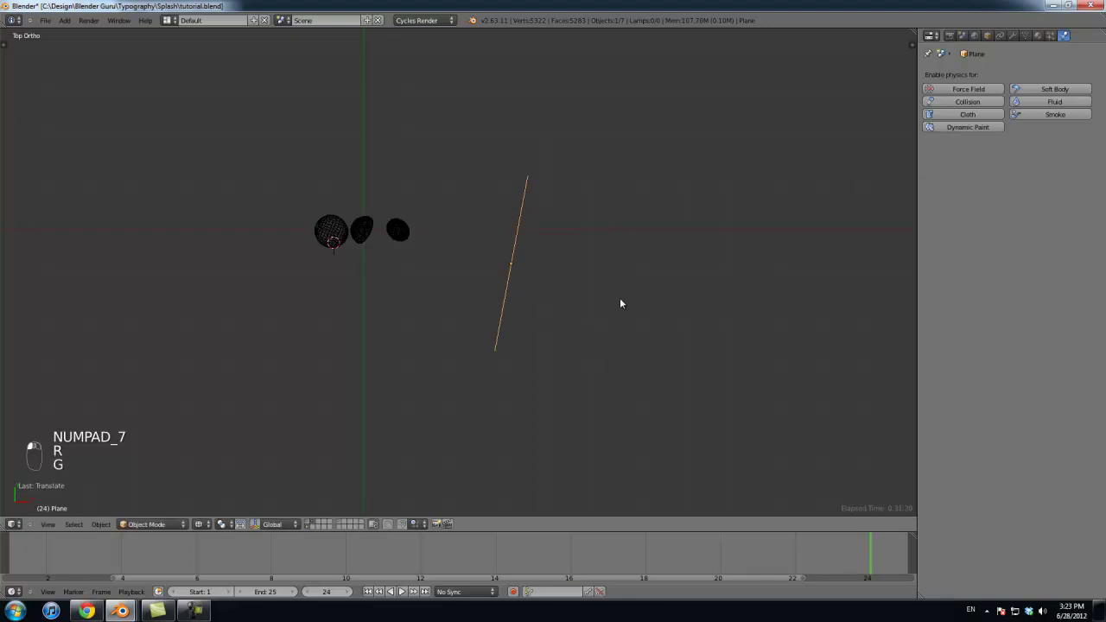
# Step: Display the fluid as well, scale the light plane down and reposition it beside the fluid block, slightly toward the camera
pyautogui.scroll(-4, 617, 296)
pyautogui.scroll(5, 480, 303)
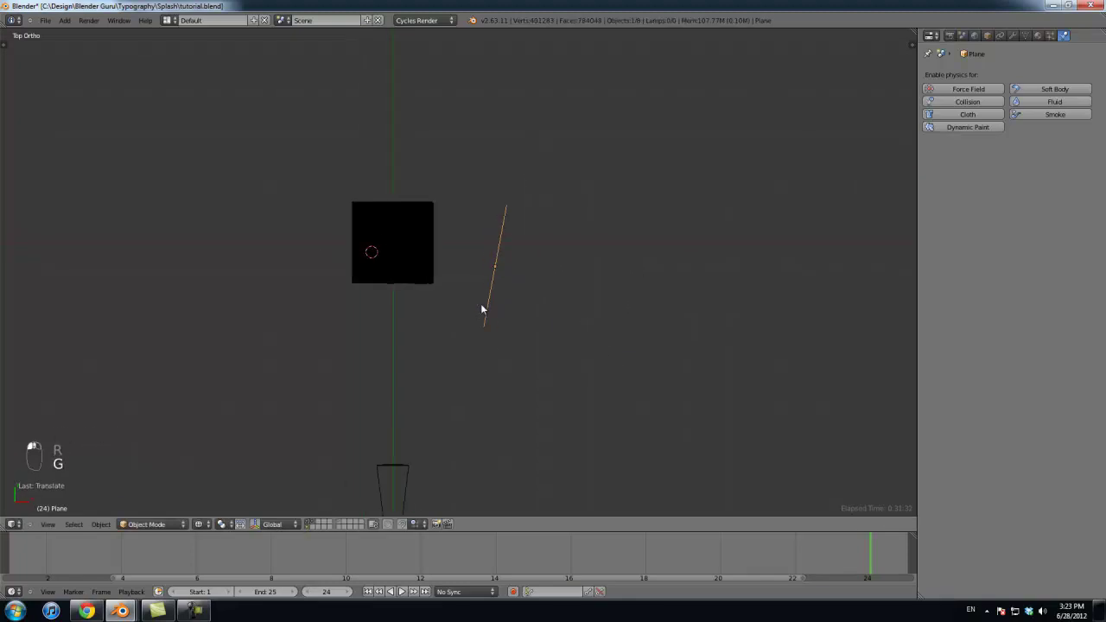
pyautogui.press('g')
pyautogui.click(635, 390)
pyautogui.press('s')
pyautogui.click(622, 356)
pyautogui.press('g')
pyautogui.click(622, 352)
pyautogui.scroll(-2, 622, 351)
pyautogui.moveTo(622, 351); pyautogui.dragTo(565, 249, button='middle')
pyautogui.press('s')
pyautogui.click(541, 253)
pyautogui.press('KP_7')
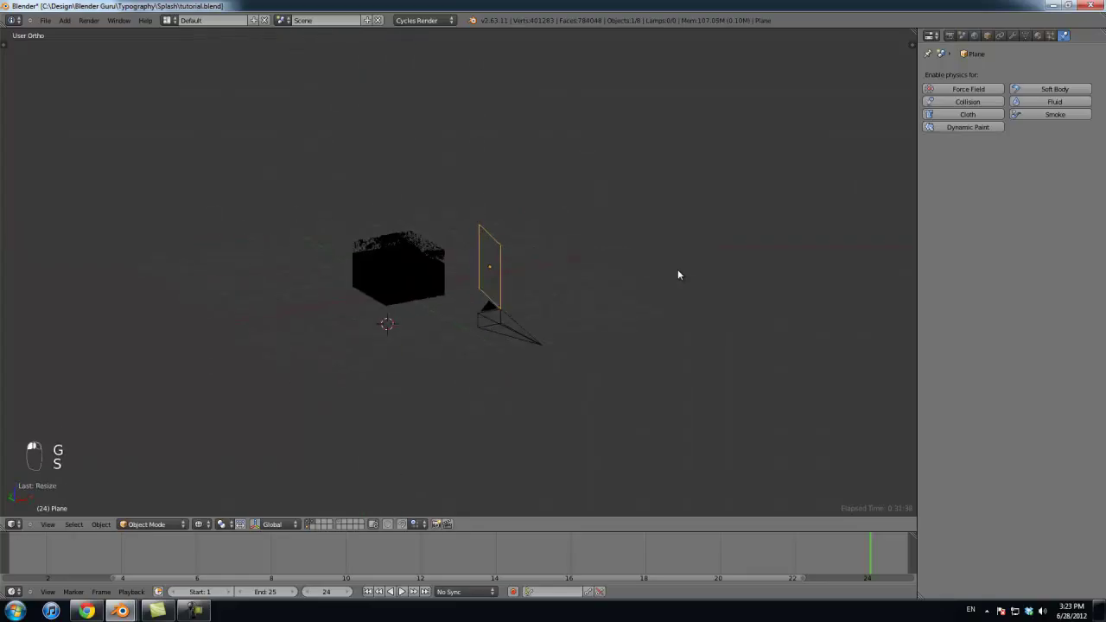
pyautogui.press('g')
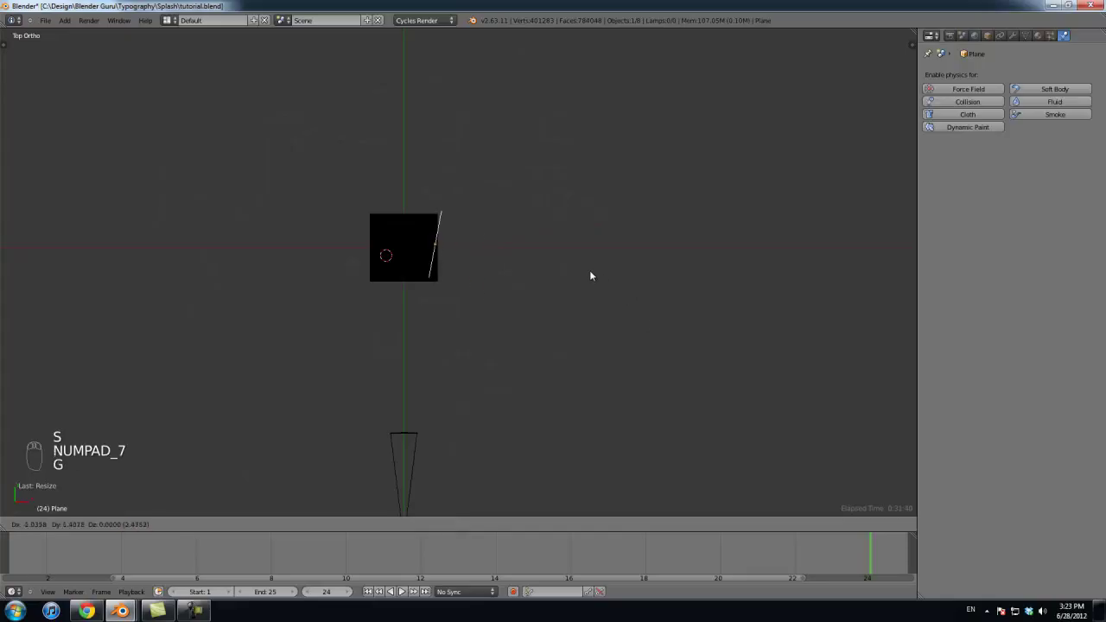
pyautogui.rightClick(591, 276)
pyautogui.press('g')
pyautogui.rightClick(551, 265)
pyautogui.scroll(3, 567, 306)
pyautogui.scroll(-3, 565, 307)
pyautogui.scroll(2, 568, 312)
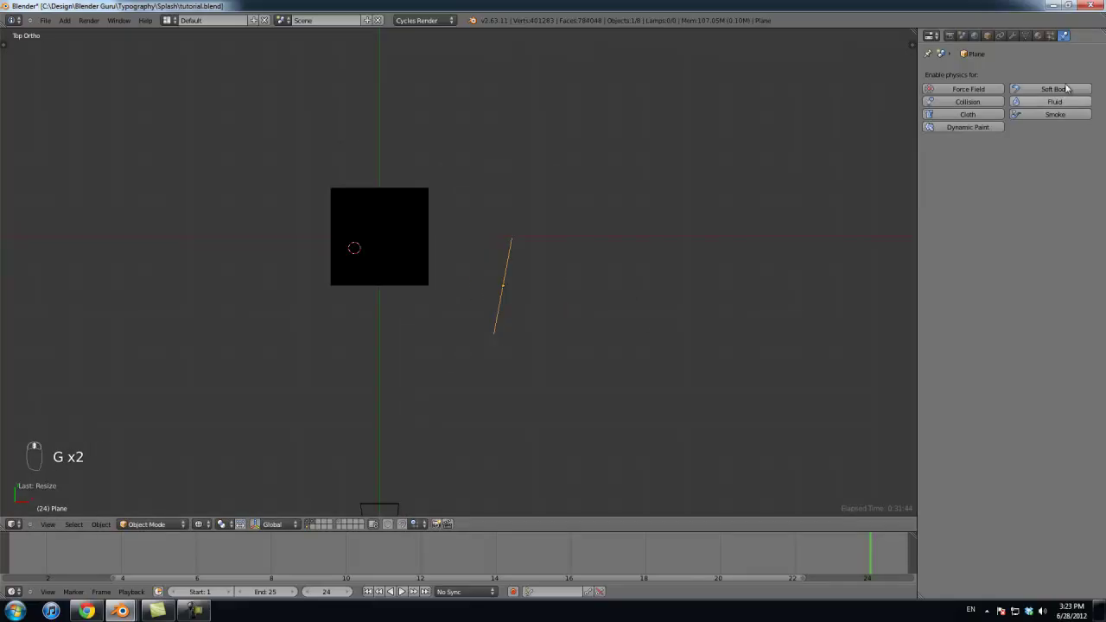
# Step: Set the light plane's emission strength to 15
pyautogui.click(1037, 35)
pyautogui.click(1030, 182)
pyautogui.write('15')
pyautogui.press('Return')
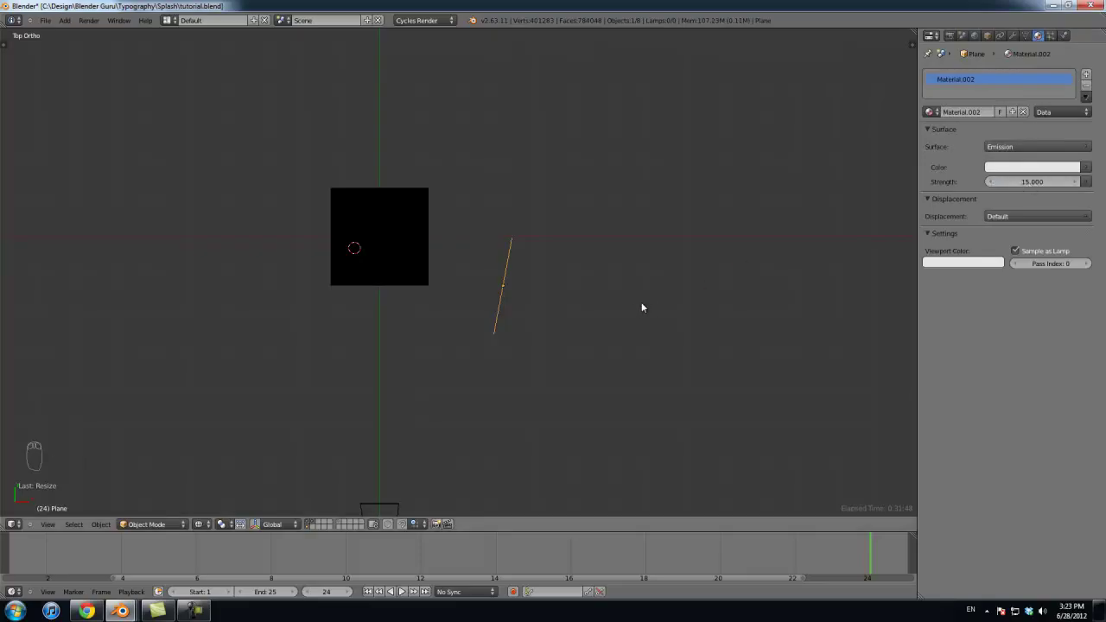
# Step: Duplicate the light plane to the opposite side of the fluid block and rotate it to mirror the original's angle
pyautogui.hotkey('shift', 'd')
pyautogui.click(405, 307)
pyautogui.press('r')
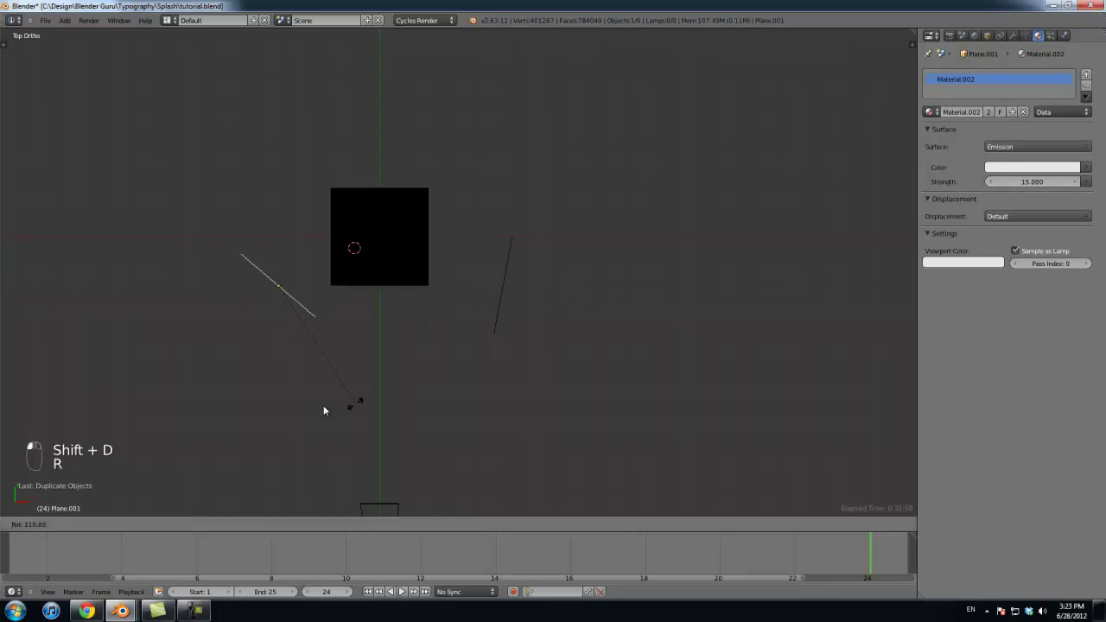
pyautogui.click(283, 388)
pyautogui.press('g')
pyautogui.click(272, 372)
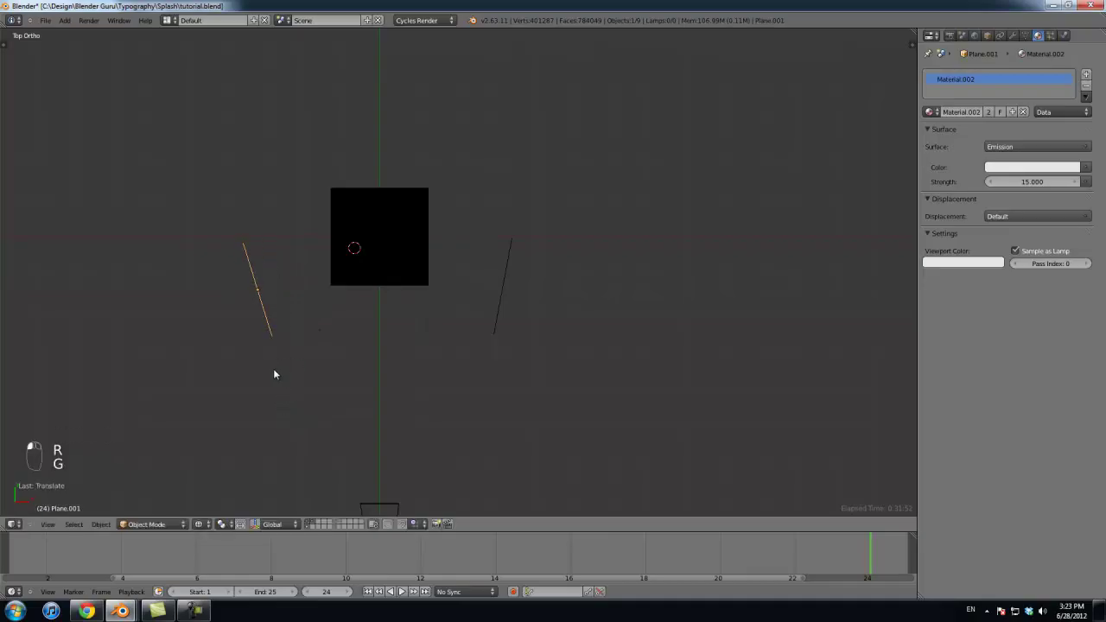
# Step: Make the duplicated plane's emission material a single-user copy and set its strength to 1
pyautogui.click(1029, 182)
pyautogui.write('1')
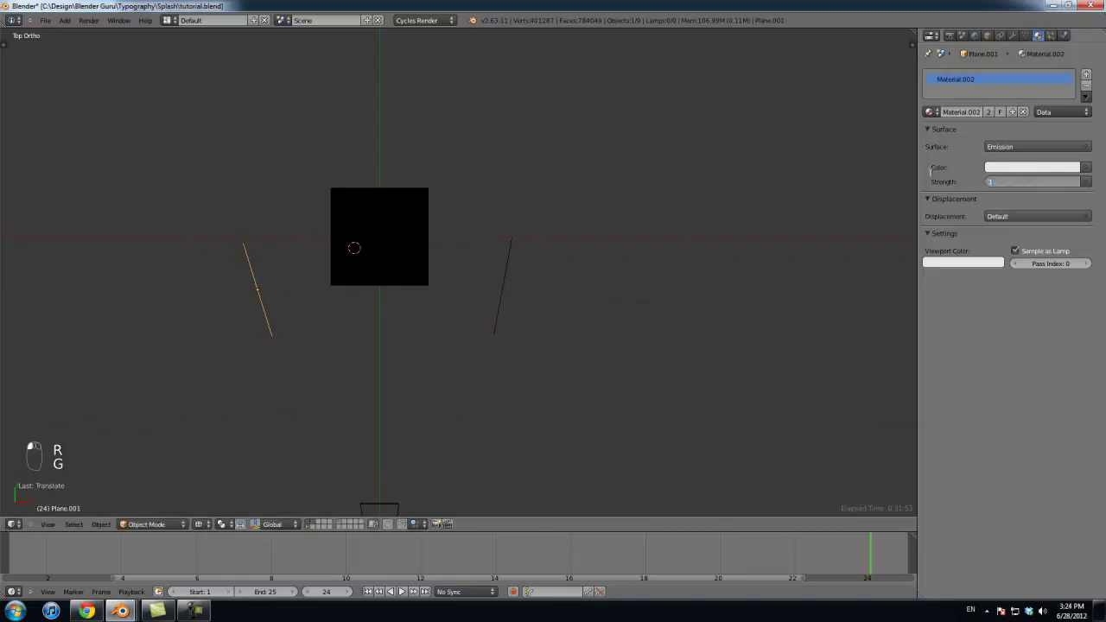
pyautogui.press('Escape')
pyautogui.click(989, 112)
pyautogui.click(1034, 181)
pyautogui.press('Escape')
pyautogui.rightClick(506, 260)
pyautogui.rightClick(272, 311)
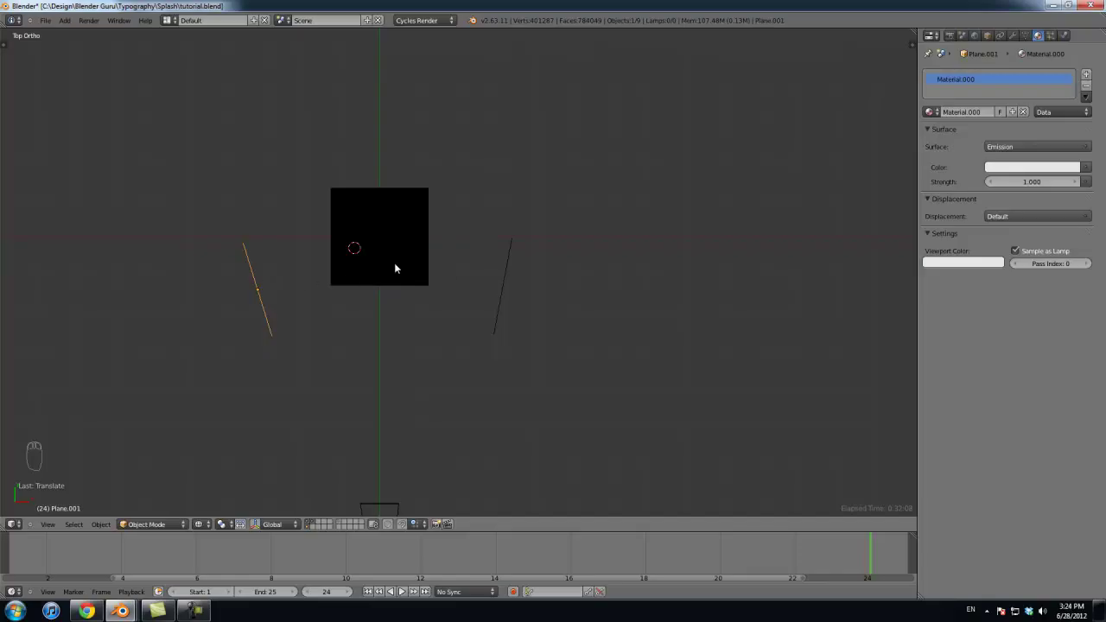
# Step: Switch to the camera view and set the world background color to black
pyautogui.press('KP_0')
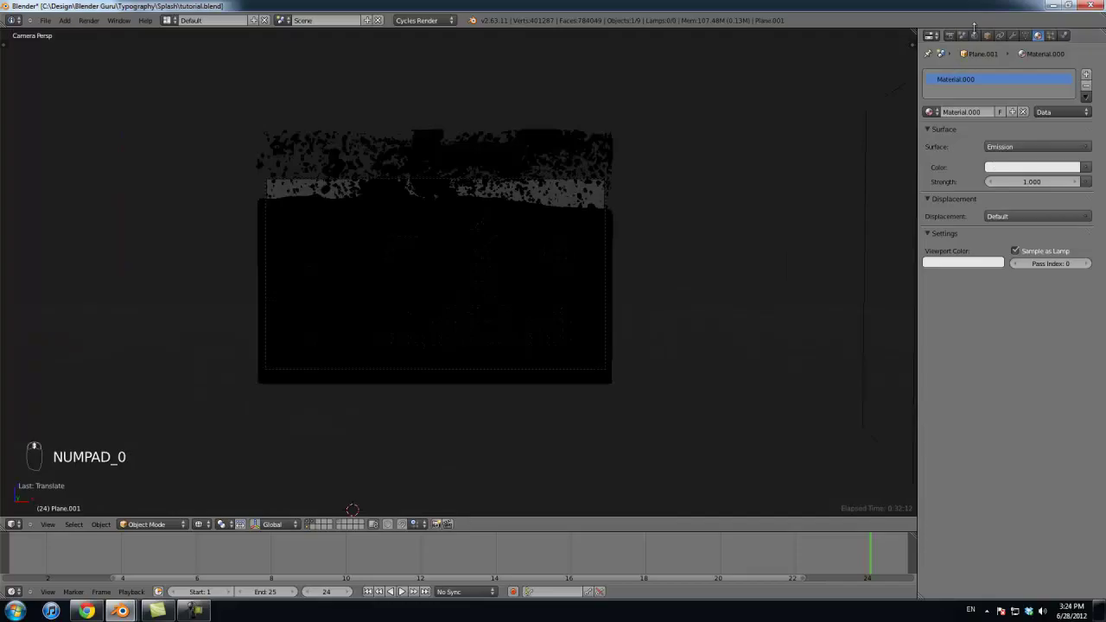
pyautogui.click(974, 35)
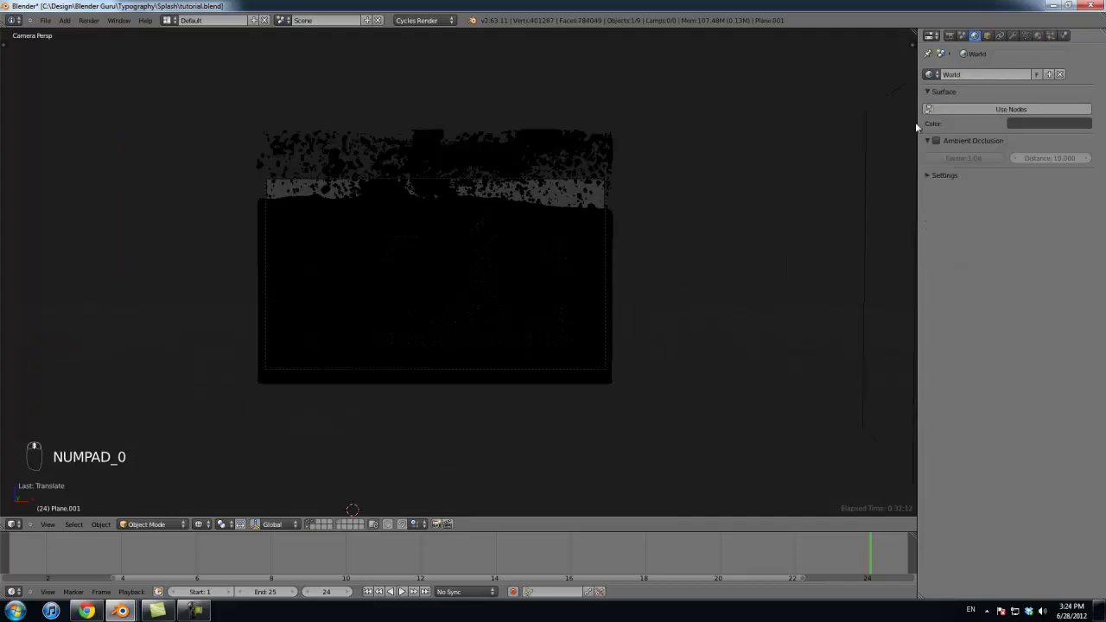
pyautogui.click(1053, 122)
pyautogui.moveTo(1084, 205); pyautogui.dragTo(1083, 217)
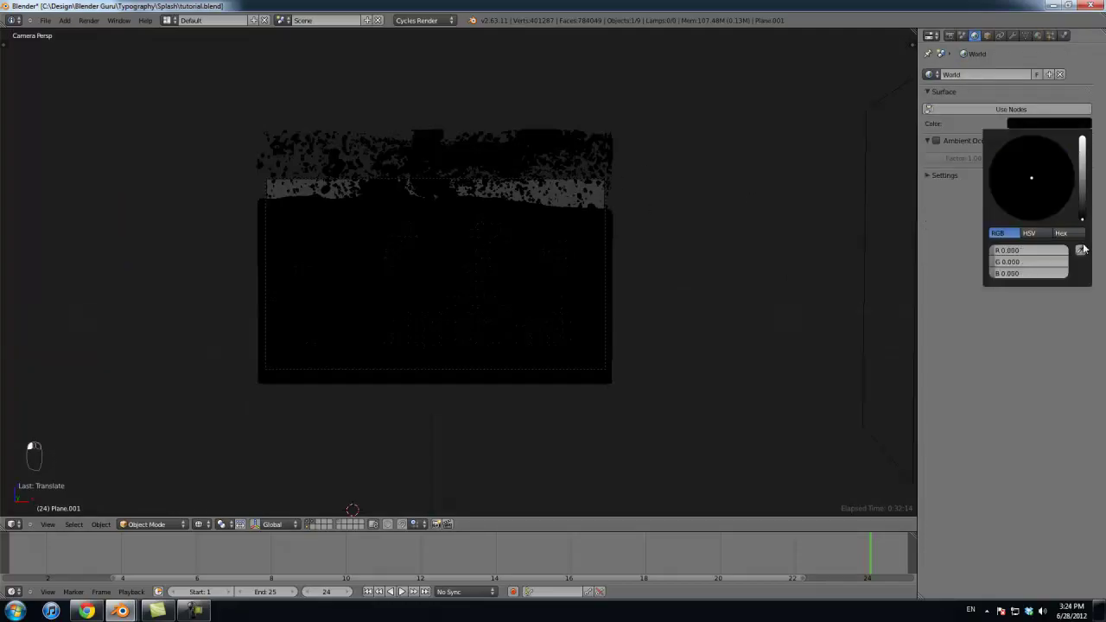
# Step: Give the fluid domain a new material with a Glass BSDF surface
pyautogui.scroll(4, 645, 244)
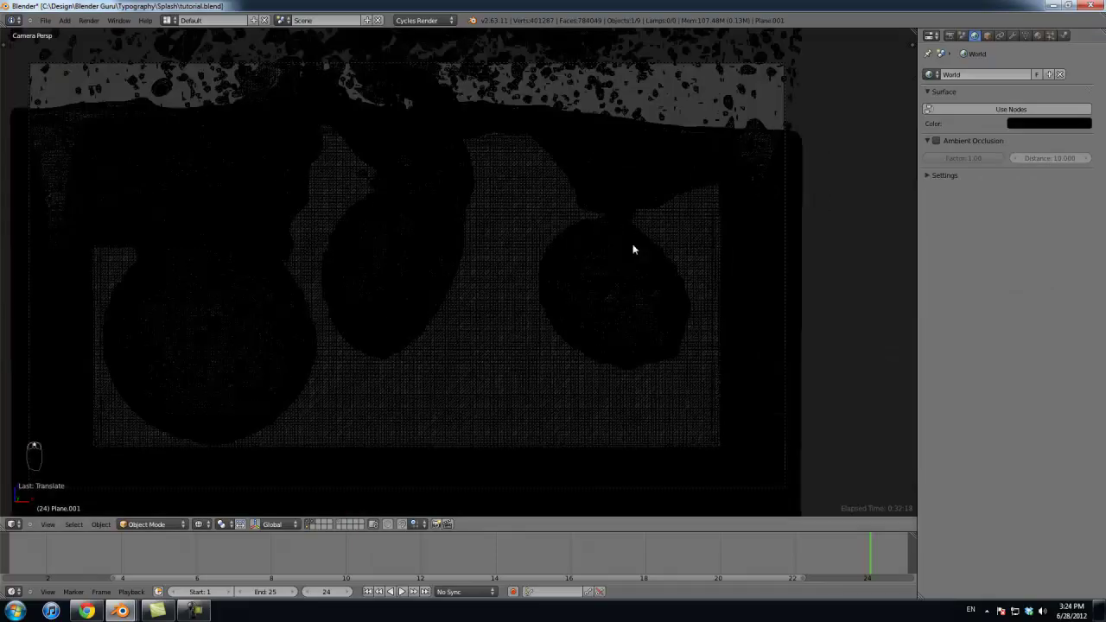
pyautogui.rightClick(536, 353)
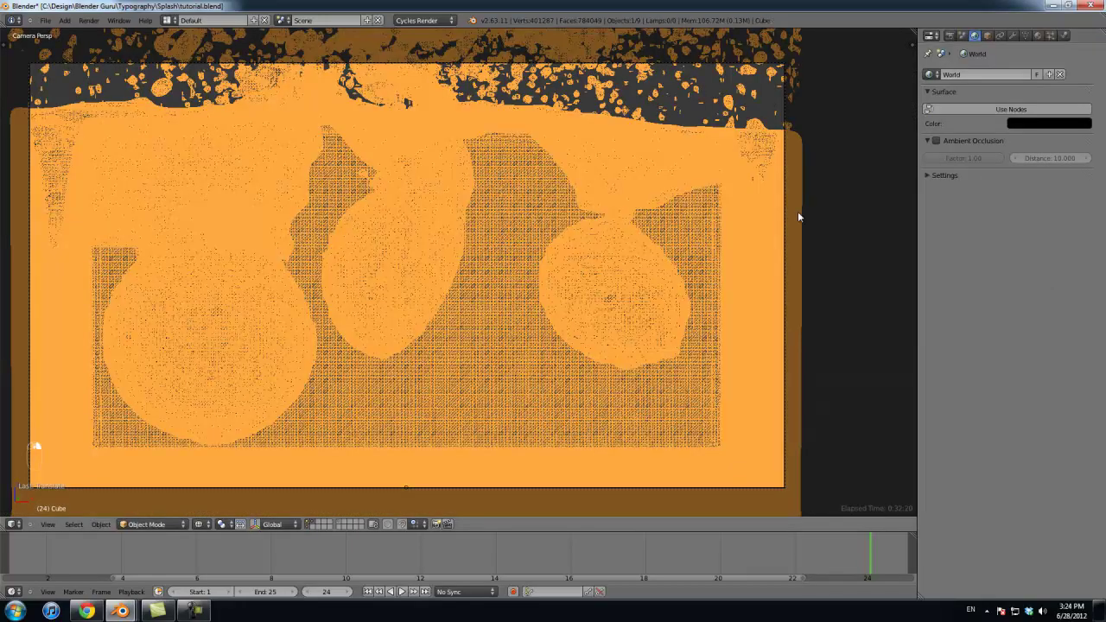
pyautogui.click(1038, 36)
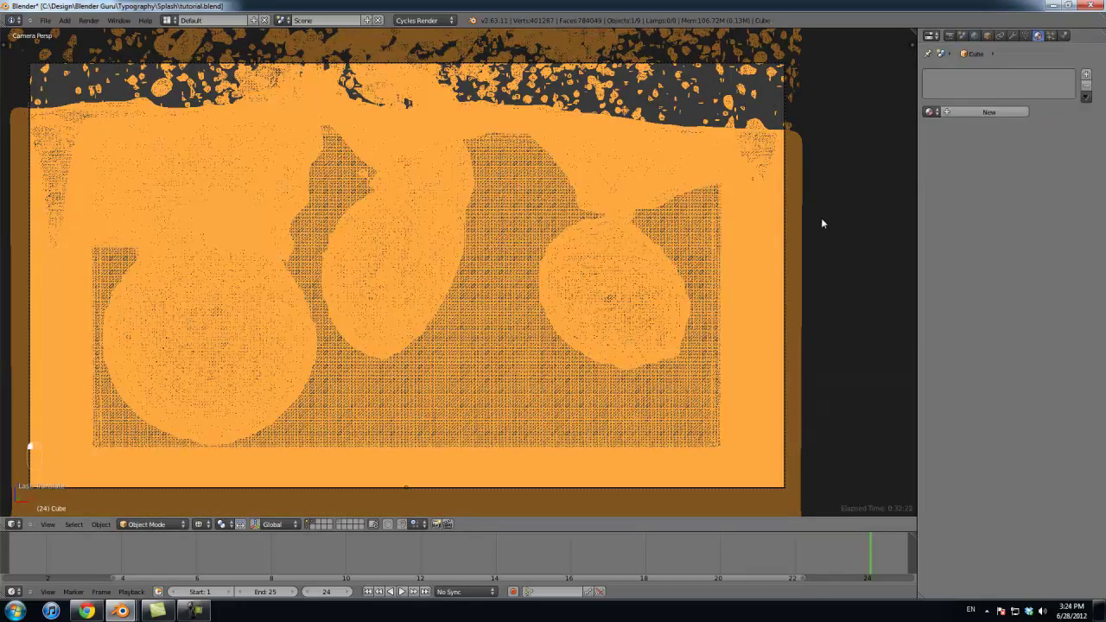
pyautogui.click(964, 110)
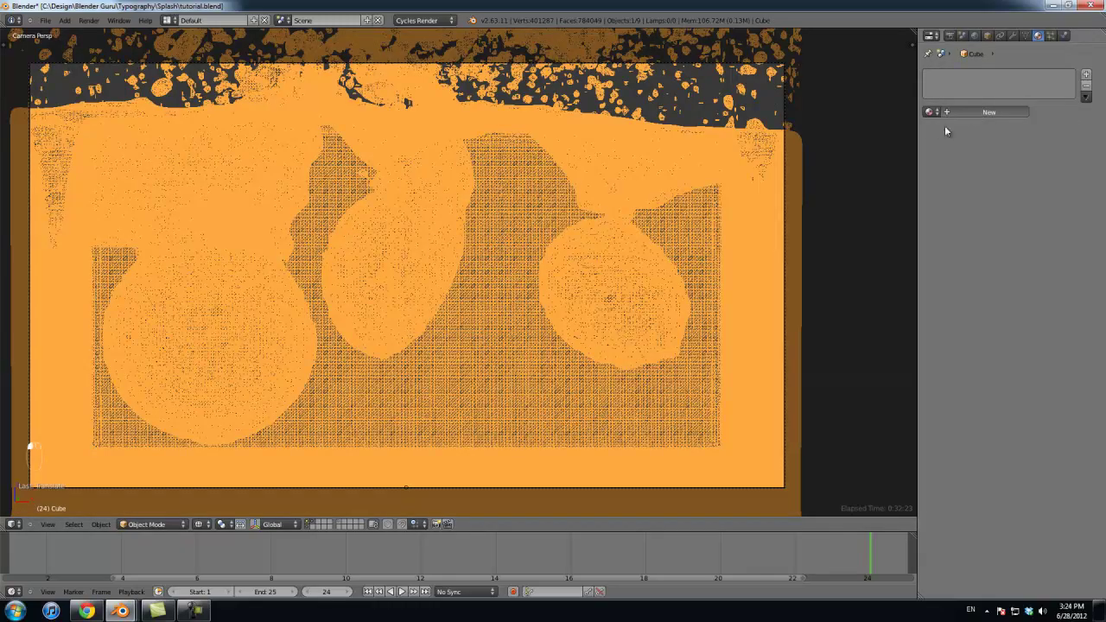
pyautogui.click(1000, 147)
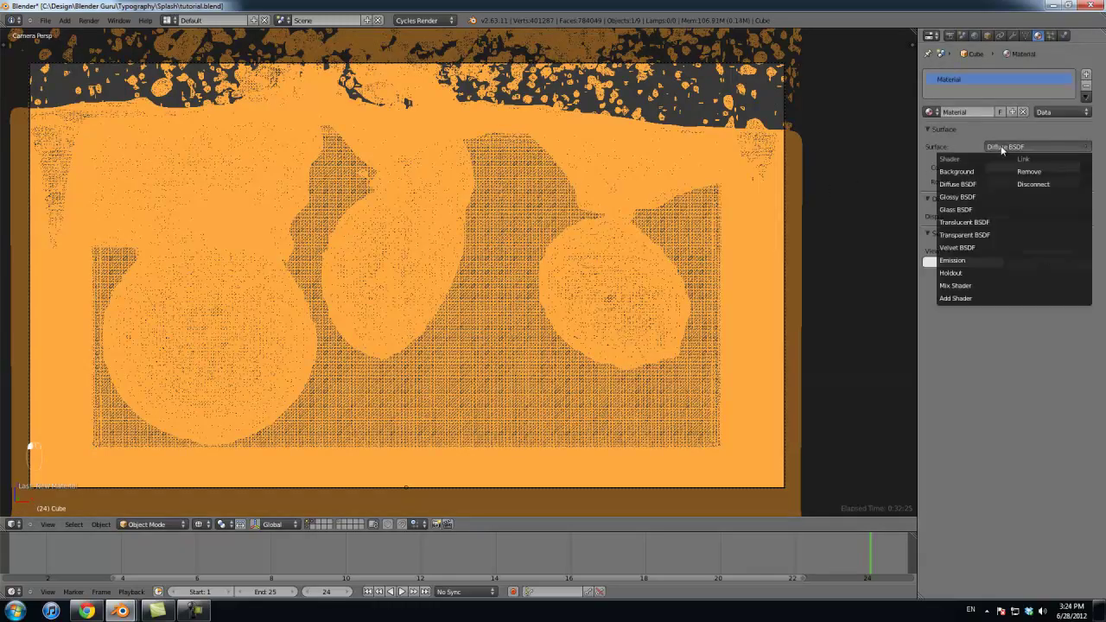
pyautogui.click(962, 210)
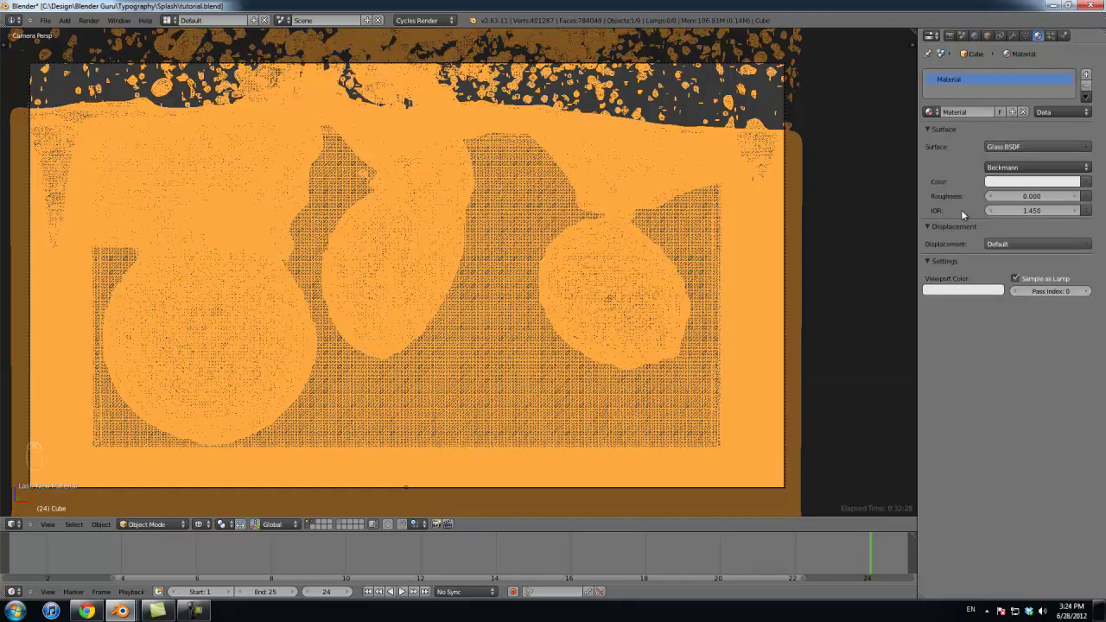
# Step: Set the fluid's glass IOR to 1.333 and brighten its color to pure white
pyautogui.click(1029, 211)
pyautogui.write('1')
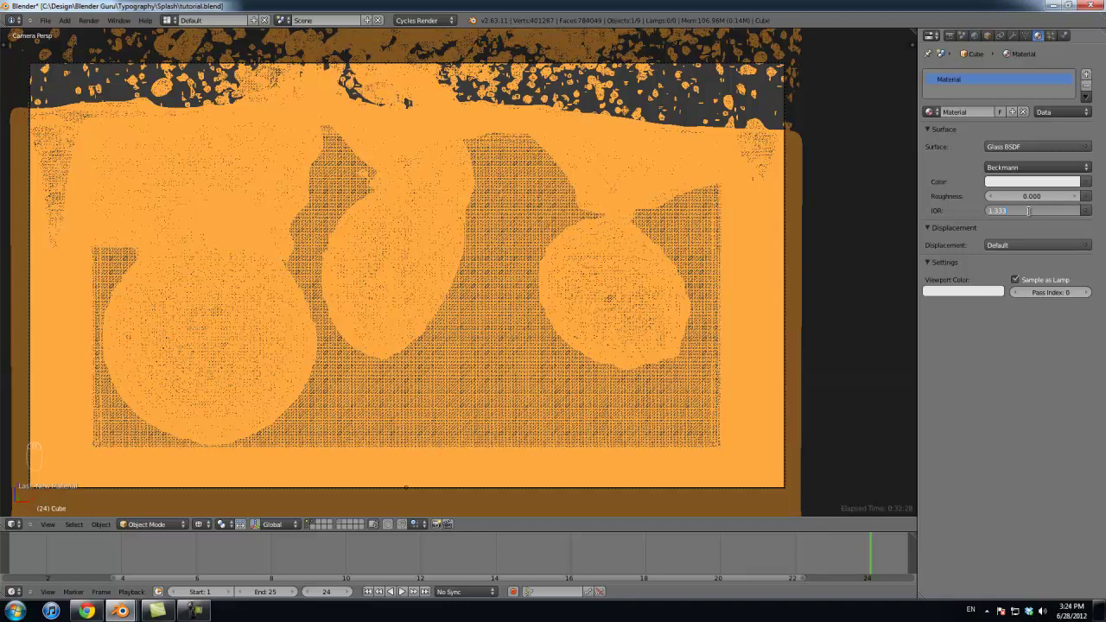
pyautogui.write('.333')
pyautogui.press('Return')
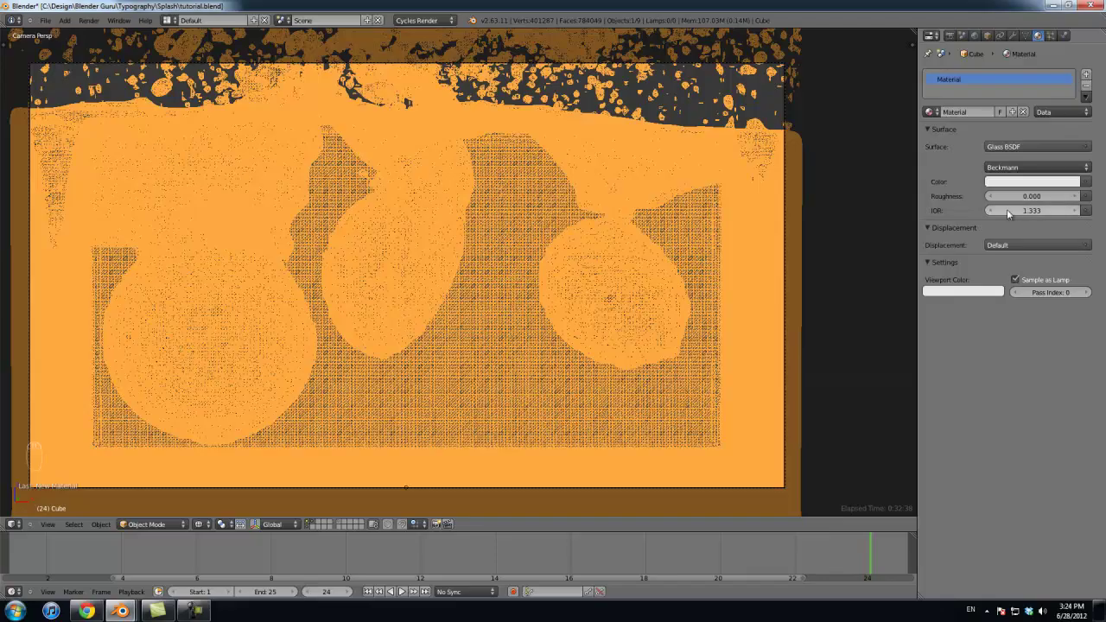
pyautogui.click(1068, 183)
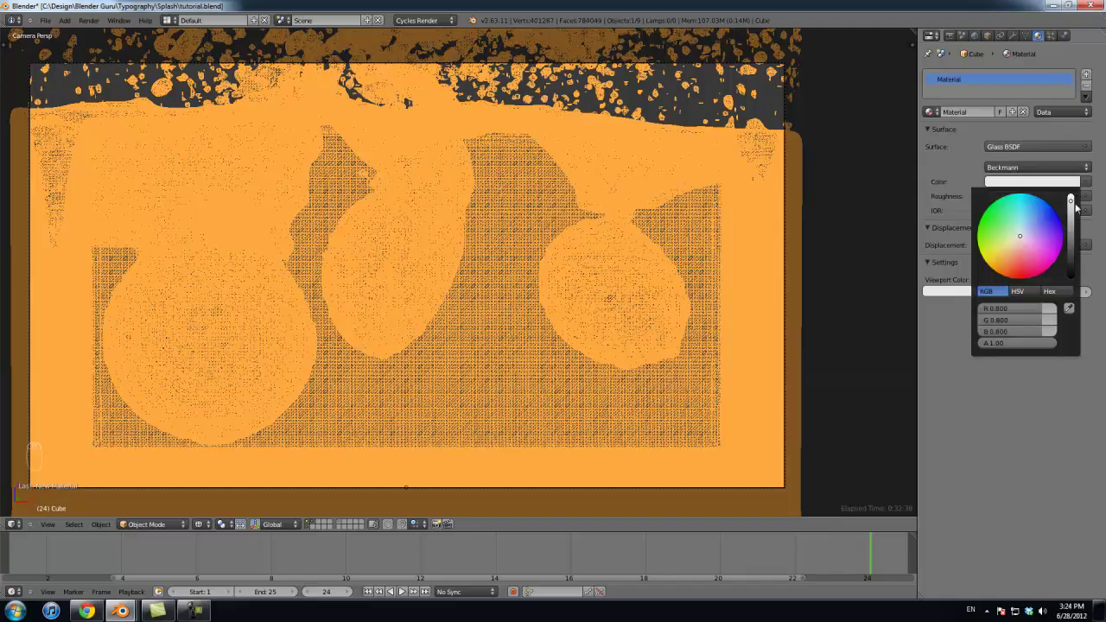
pyautogui.moveTo(1073, 204); pyautogui.dragTo(1073, 190)
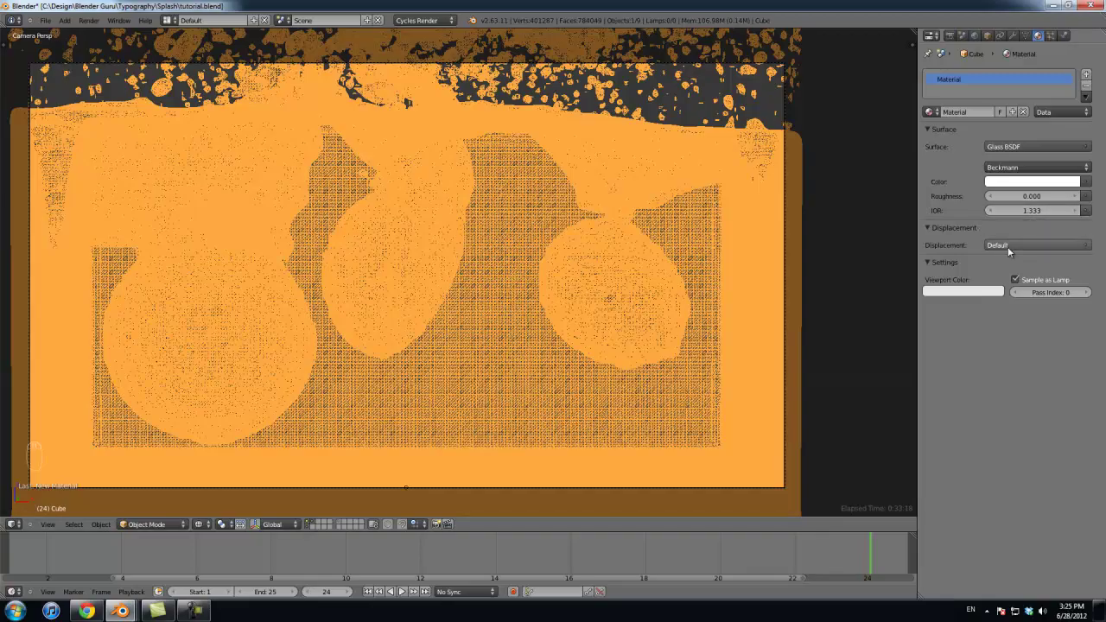
# Step: Select the lime and isolate layer 2 so only the fruits are displayed in the camera view
pyautogui.rightClick(631, 278)
pyautogui.click(342, 523)
pyautogui.scroll(-4, 488, 321)
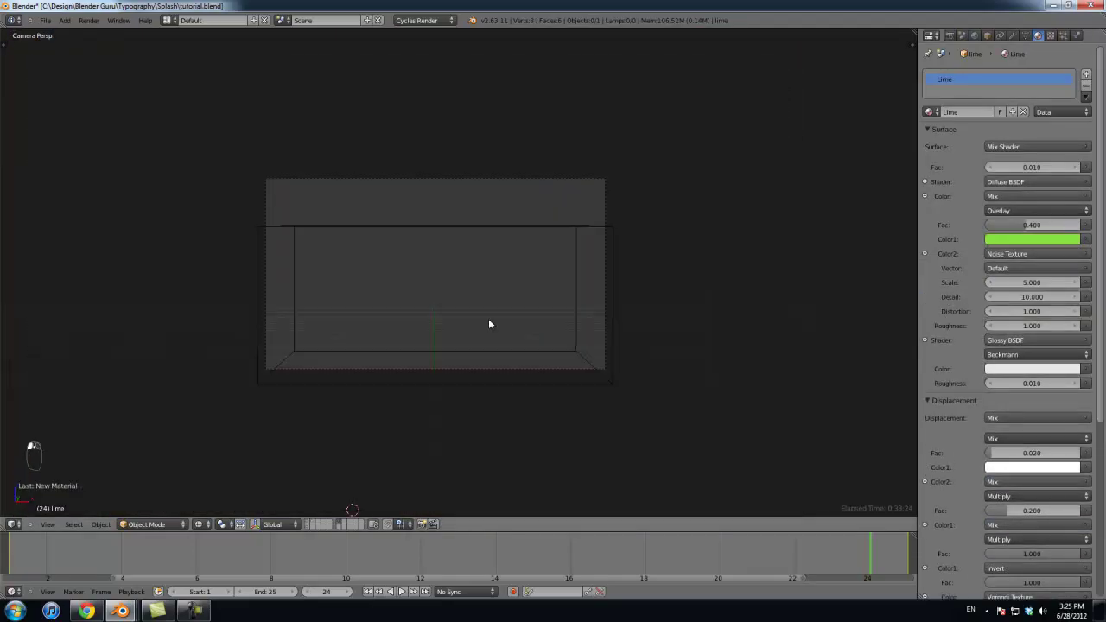
pyautogui.click(312, 521)
pyautogui.scroll(3, 439, 346)
pyautogui.scroll(-6, 439, 342)
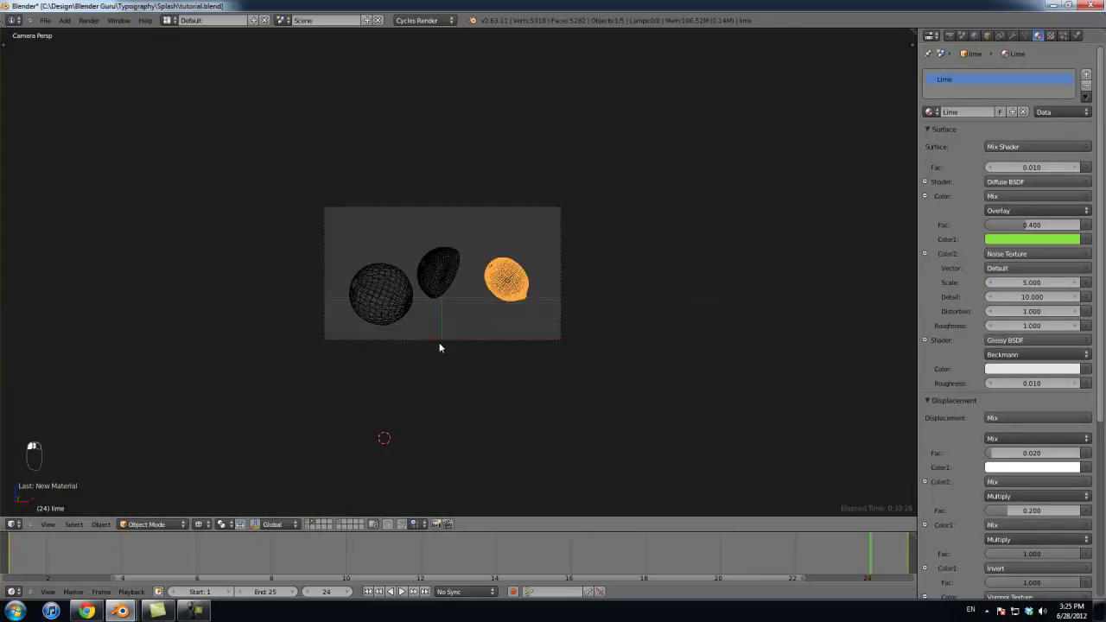
# Step: Display the lighting planes together with the fruits in the camera view and save the file
pyautogui.scroll(4, 497, 335)
pyautogui.hotkey('ctrl', 's')
pyautogui.click(506, 343)
pyautogui.moveTo(600, 316); pyautogui.dragTo(518, 329, button='middle')
pyautogui.press('z')
pyautogui.press('z')
pyautogui.press('KP_0')
pyautogui.hotkey('ctrl', 's')
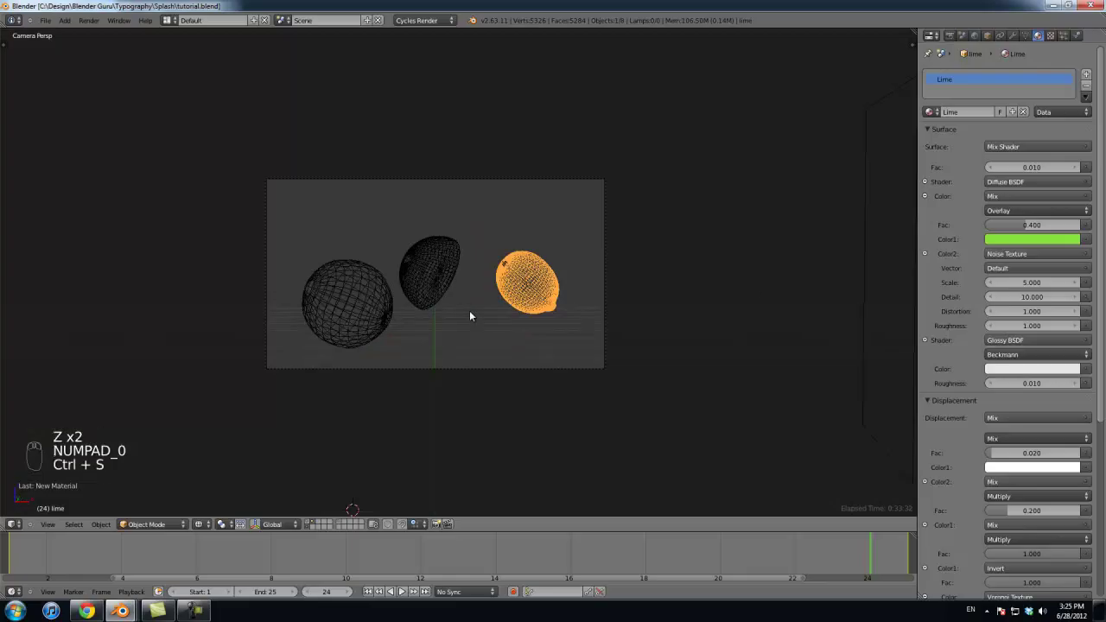
# Step: Render frame 24 without the fluid and examine the lighting on the three fruits
pyautogui.press('F12')
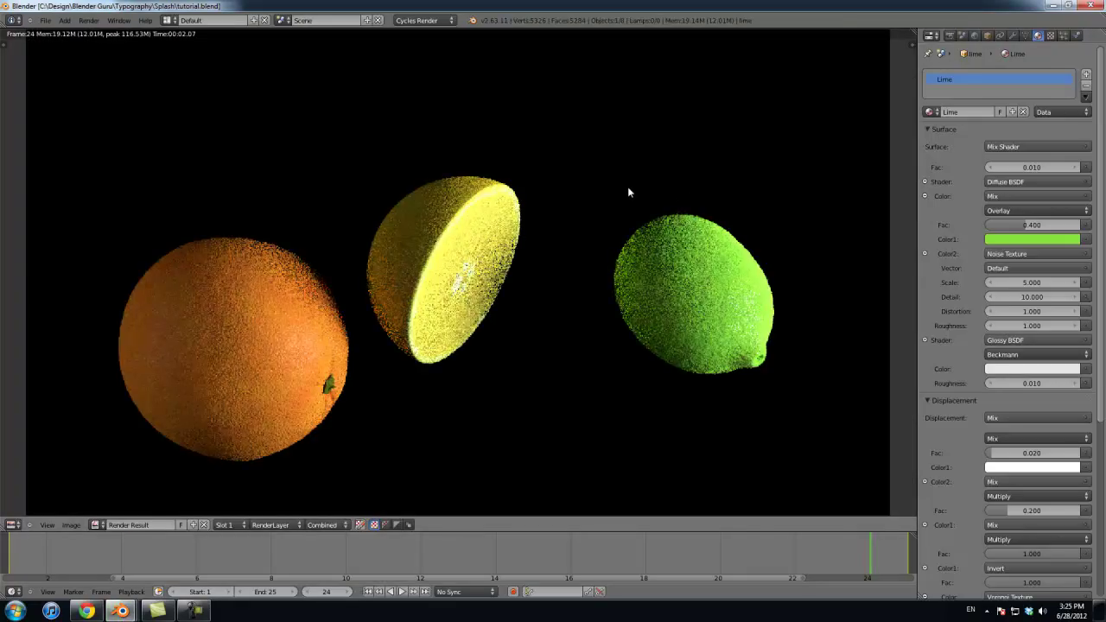
pyautogui.scroll(-2, 627, 188)
pyautogui.scroll(1, 626, 199)
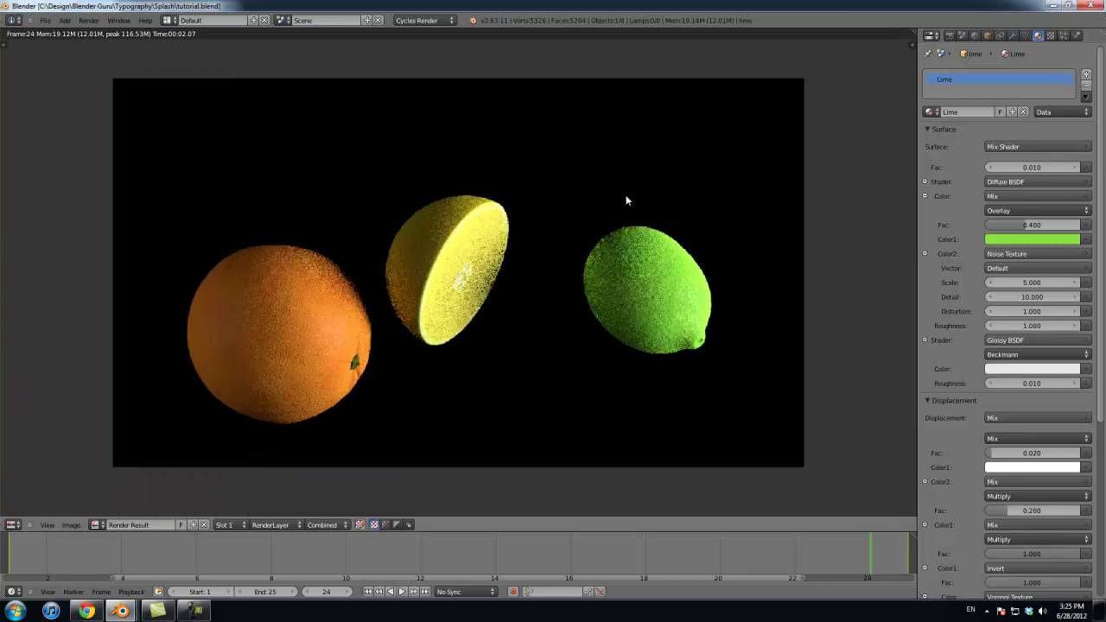
pyautogui.scroll(1, 621, 218)
pyautogui.scroll(-1, 442, 242)
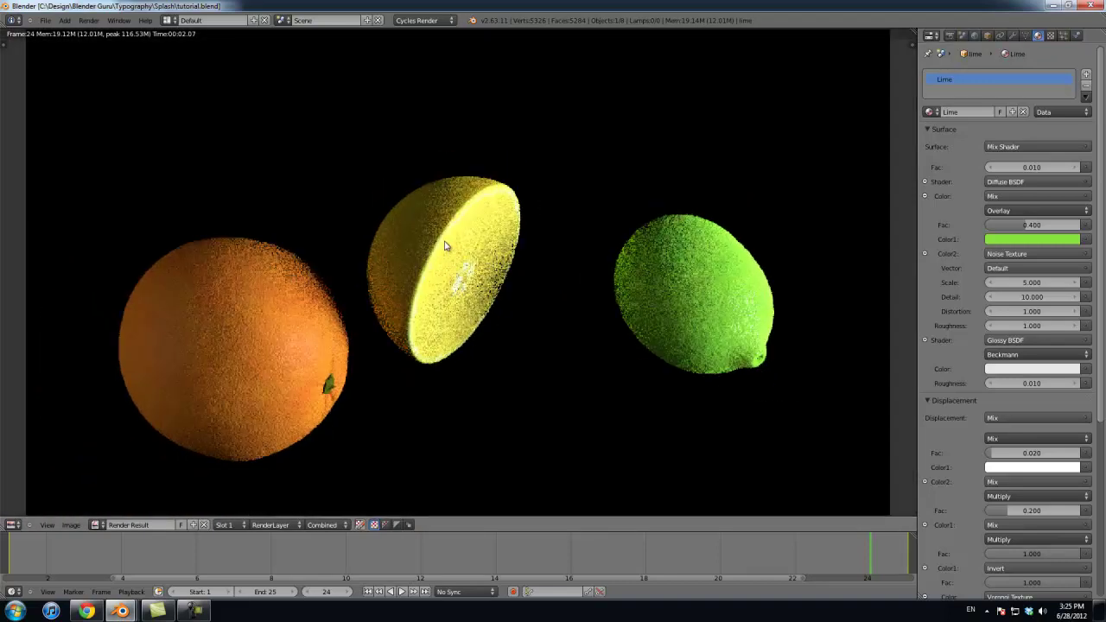
# Step: Select the lime, orange and sliced lemon in turn to review their materials, and switch the viewport to solid shading
pyautogui.press('Escape')
pyautogui.rightClick(442, 243)
pyautogui.scroll(3, 532, 268)
pyautogui.rightClick(560, 274)
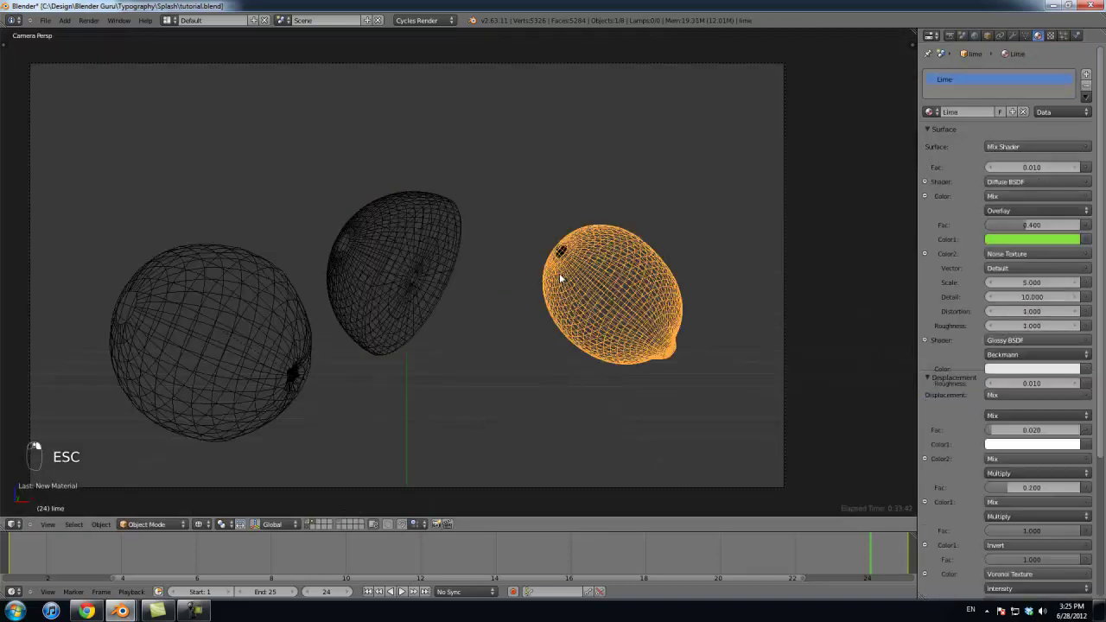
pyautogui.rightClick(265, 325)
pyautogui.rightClick(358, 287)
pyautogui.rightClick(661, 269)
pyautogui.rightClick(433, 235)
pyautogui.rightClick(304, 278)
pyautogui.rightClick(419, 252)
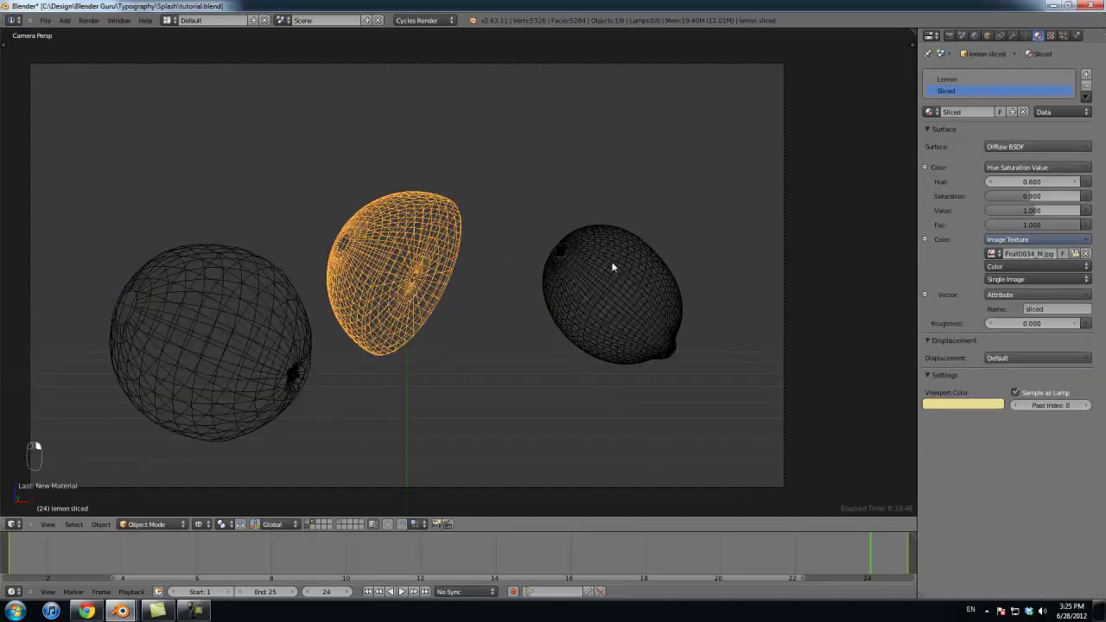
pyautogui.rightClick(613, 265)
pyautogui.press('z')
pyautogui.rightClick(240, 304)
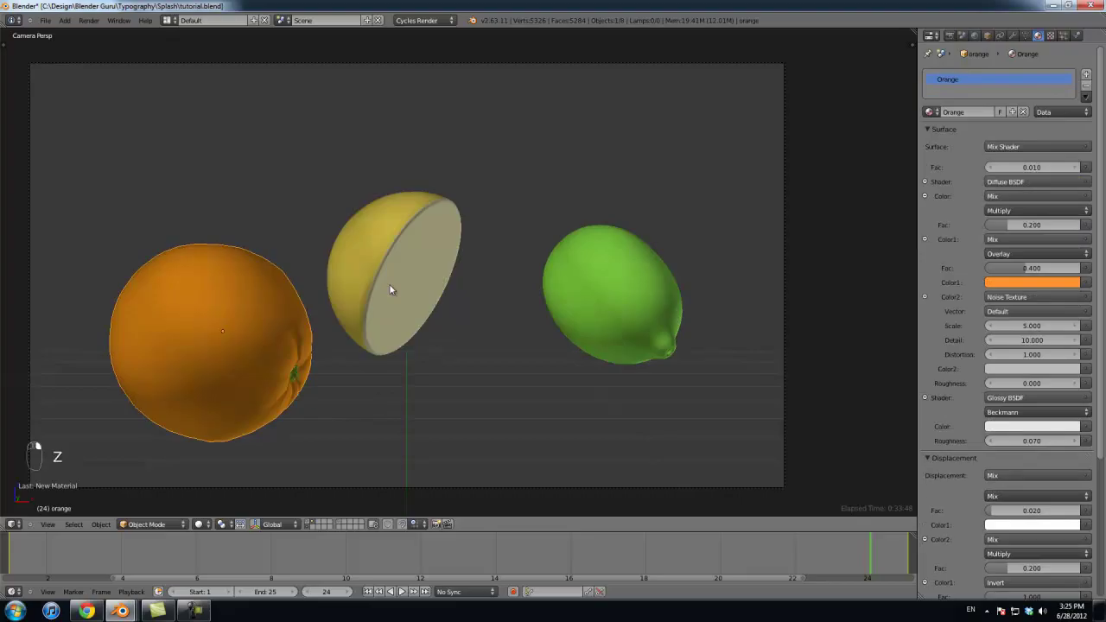
# Step: Review the fruit render once more and return to the 3D viewport
pyautogui.press('F12')
pyautogui.moveTo(612, 286); pyautogui.dragTo(599, 308, button='middle')
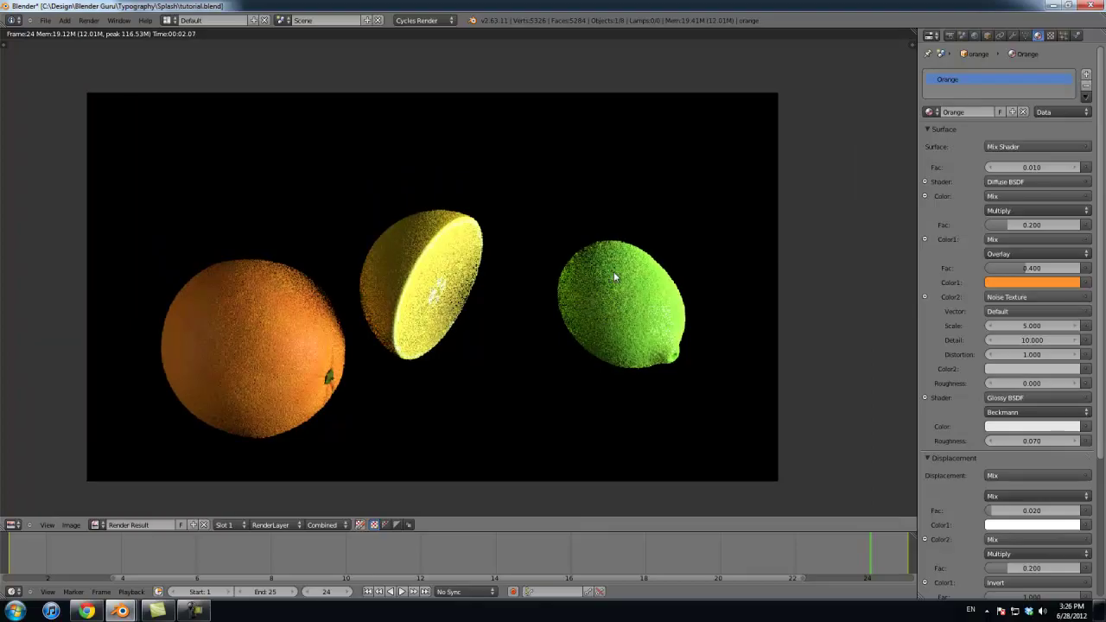
pyautogui.press('F11')
pyautogui.press('F11')
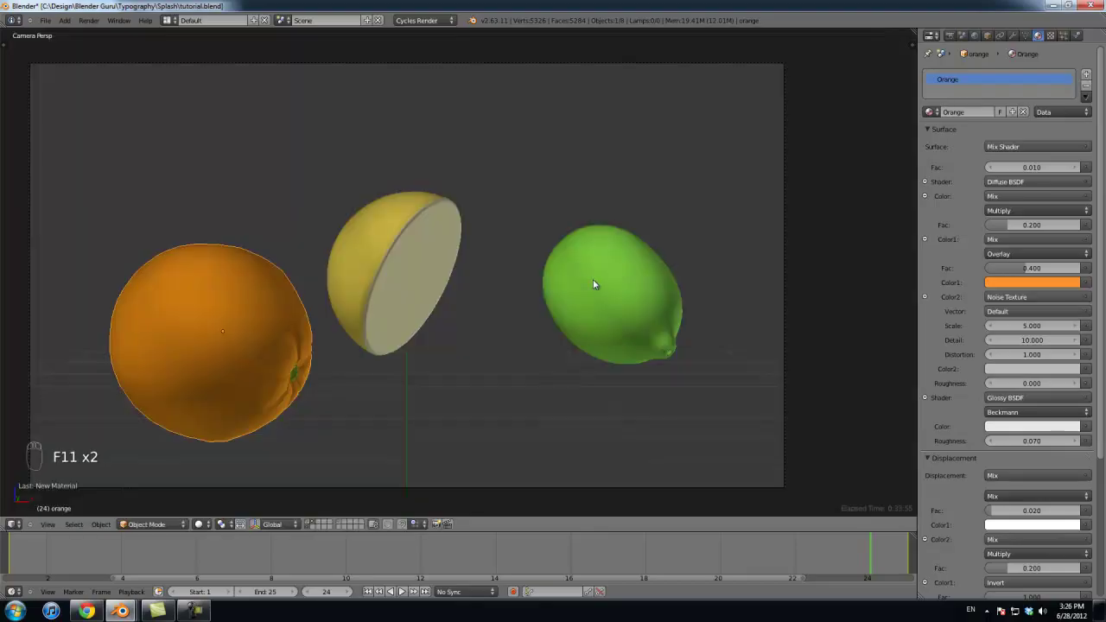
# Step: Show the fluid along with the fruits and test-render the scene with 500 render samples, saving the file beforehand
pyautogui.keyDown('shift'); pyautogui.click(309, 525); pyautogui.keyUp('shift')
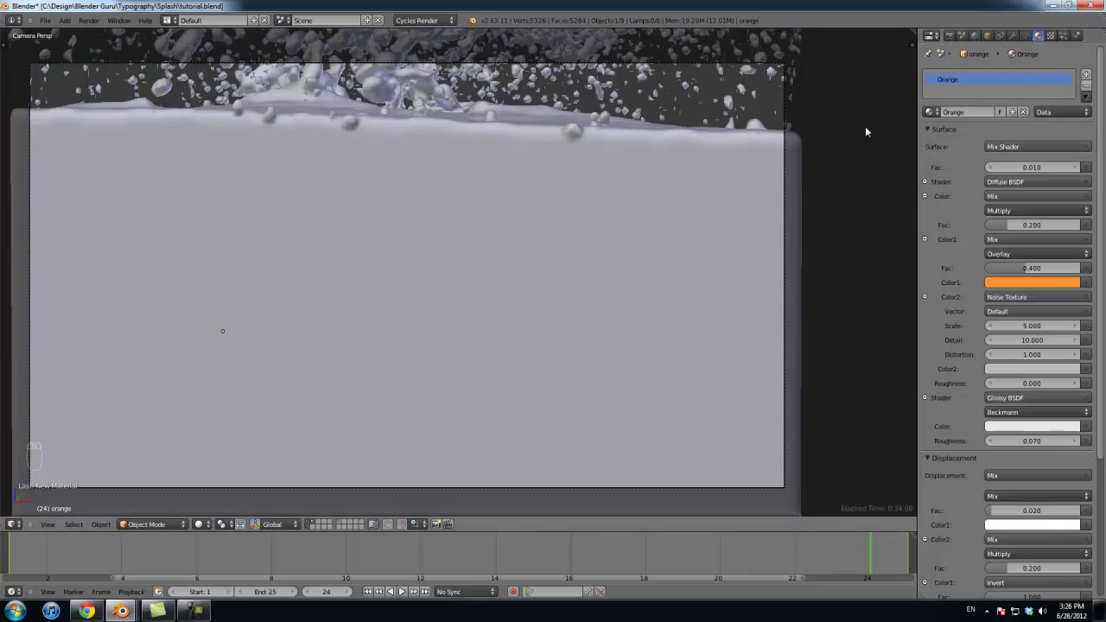
pyautogui.click(950, 37)
pyautogui.click(1039, 413)
pyautogui.write('500')
pyautogui.press('Return')
pyautogui.hotkey('ctrl', 's')
pyautogui.press('F12')
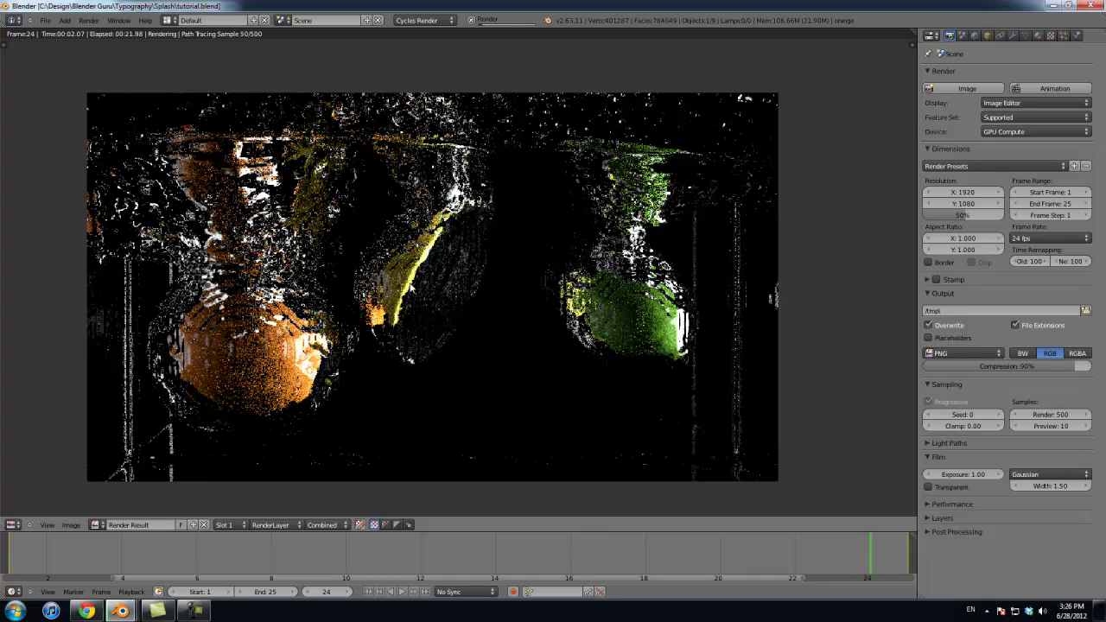
pyautogui.press('Escape')
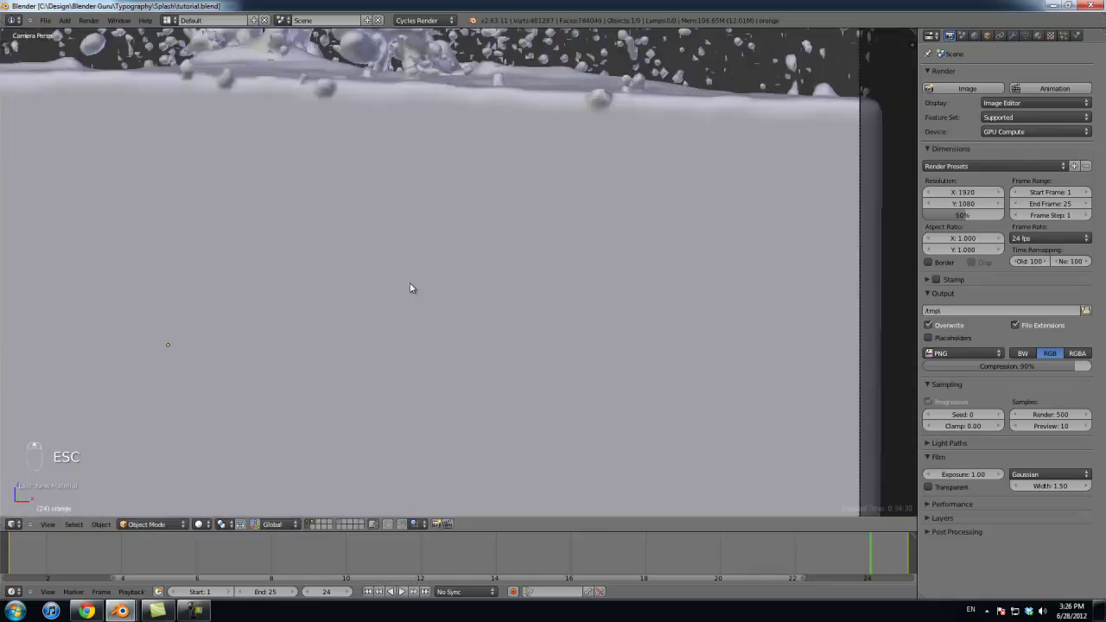
# Step: Isolate the Cube.001 fluid block and examine its fluid physics settings in solid shading
pyautogui.press('z')
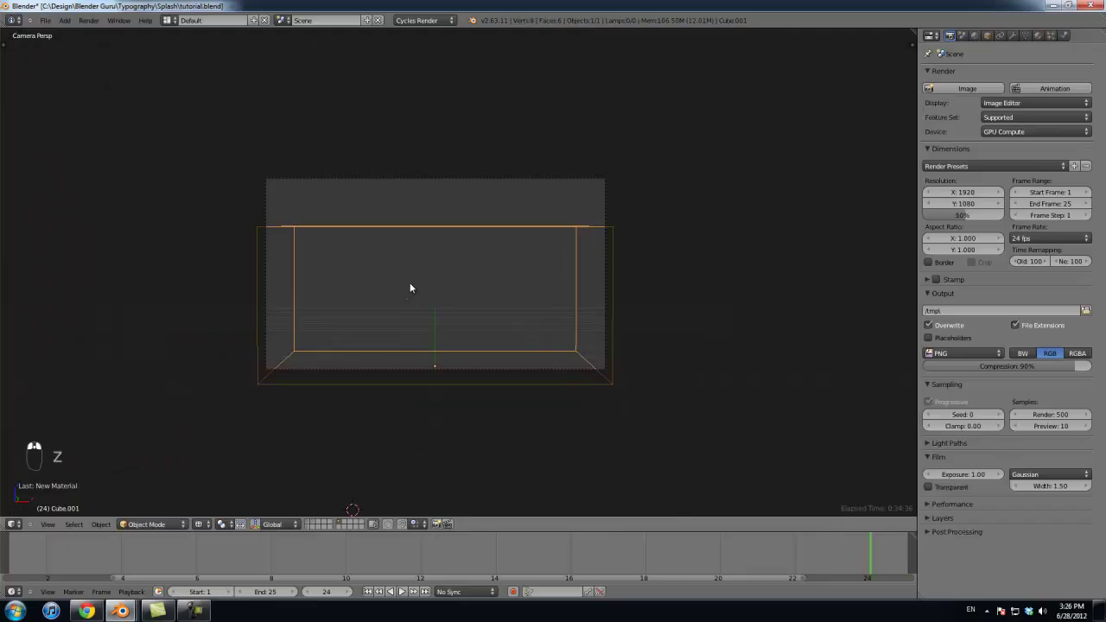
pyautogui.press('z')
pyautogui.moveTo(412, 287); pyautogui.dragTo(411, 288, button='middle')
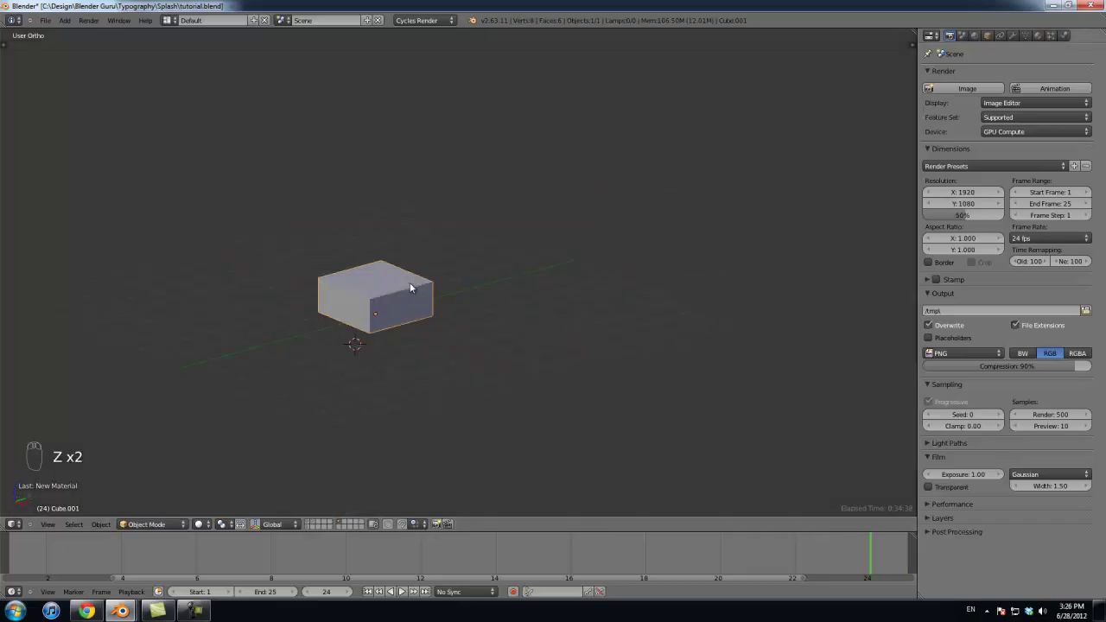
pyautogui.click(1064, 35)
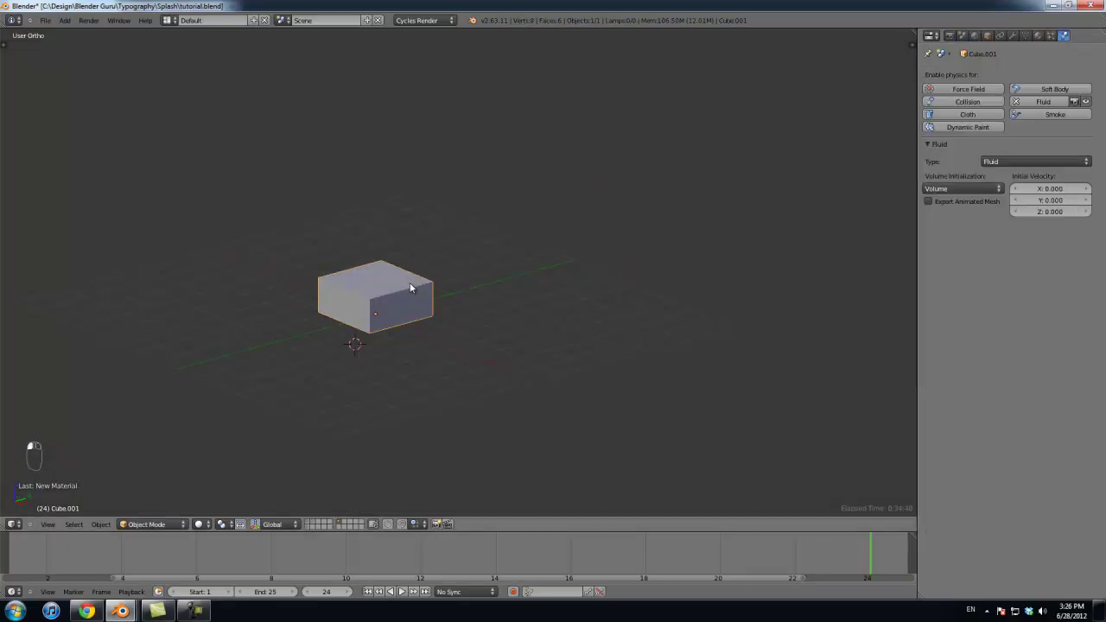
# Step: Display the fruits and the fluid mesh together again in a perspective view
pyautogui.click(313, 522)
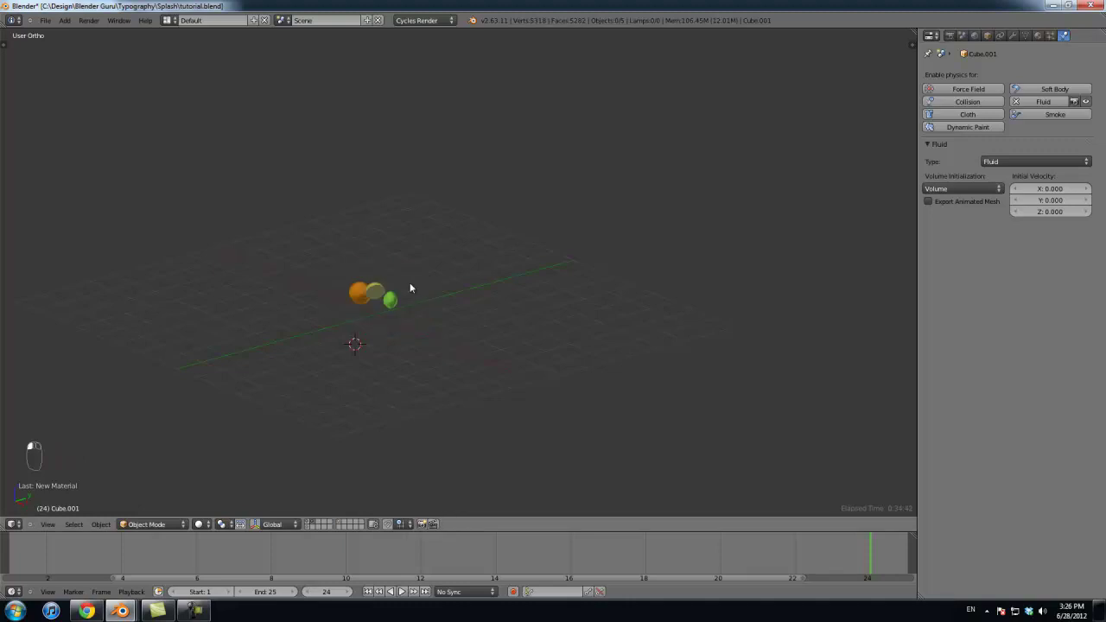
pyautogui.keyDown('shift'); pyautogui.click(312, 522); pyautogui.keyUp('shift')
pyautogui.scroll(3, 409, 283)
pyautogui.press('KP_0')
pyautogui.scroll(4, 409, 286)
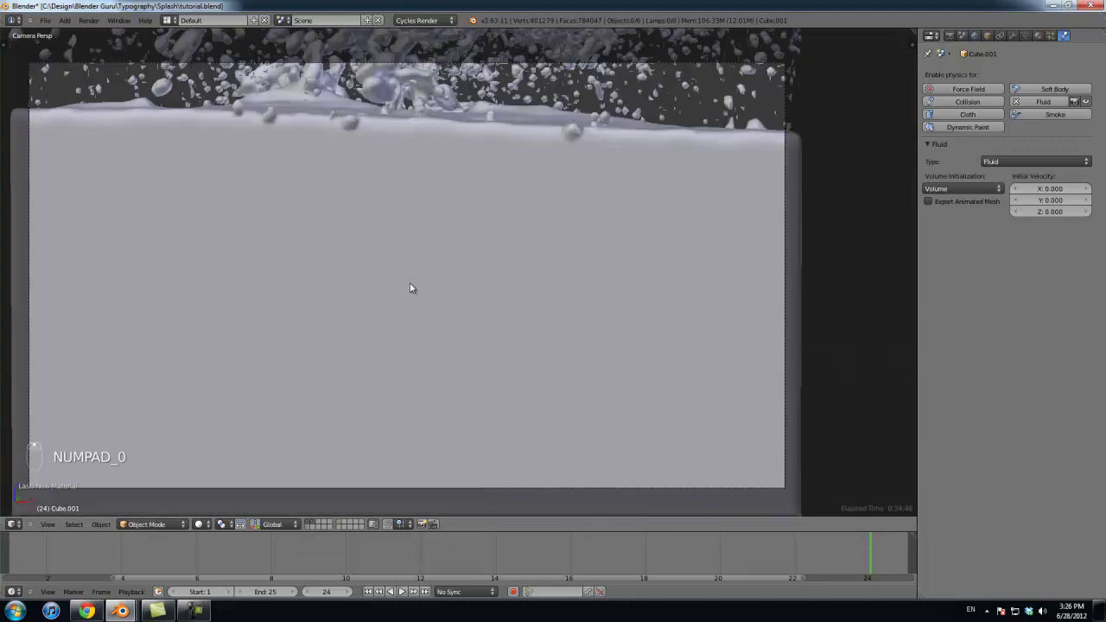
pyautogui.press('KP_5')
pyautogui.scroll(3, 411, 288)
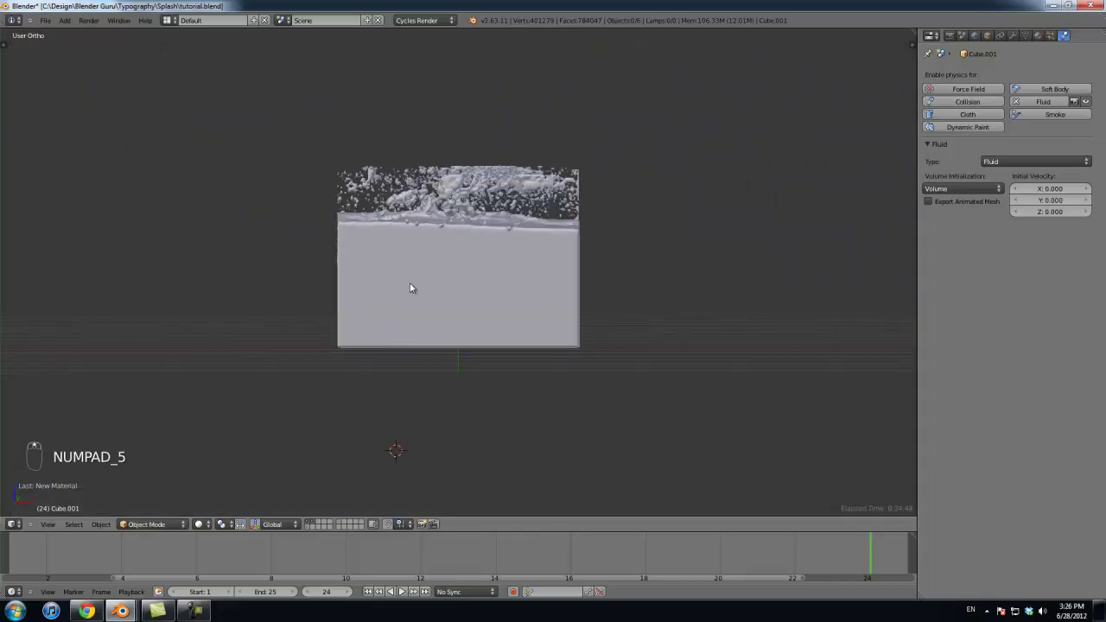
pyautogui.press('KP_5')
pyautogui.scroll(4, 410, 288)
pyautogui.scroll(-2, 410, 288)
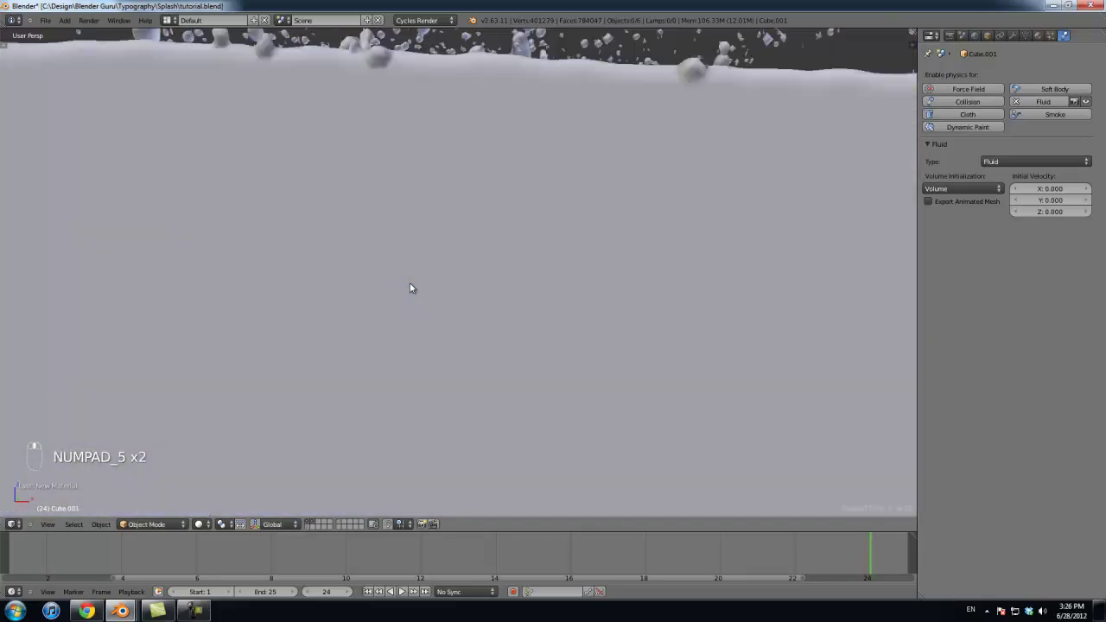
pyautogui.scroll(2, 411, 287)
# Step: Frame the orange inside the fluid mesh and compare the fluid surface around it with the last render
pyautogui.rightClick(410, 287)
pyautogui.scroll(-3, 410, 288)
pyautogui.scroll(3, 411, 287)
pyautogui.press('z')
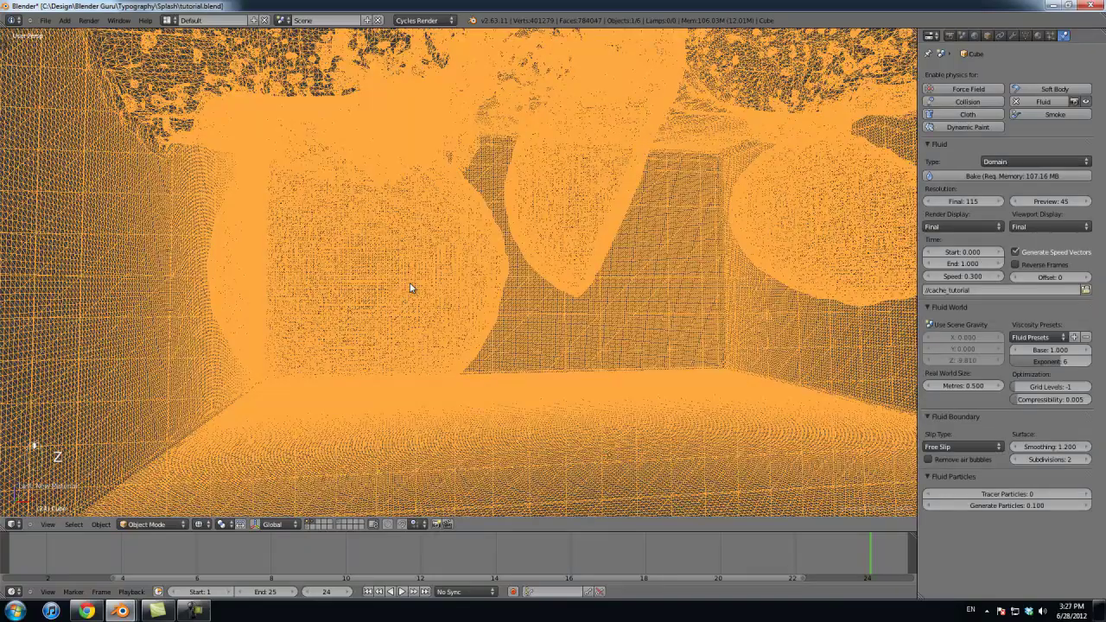
pyautogui.rightClick(411, 288)
pyautogui.press('KP_Decimal')
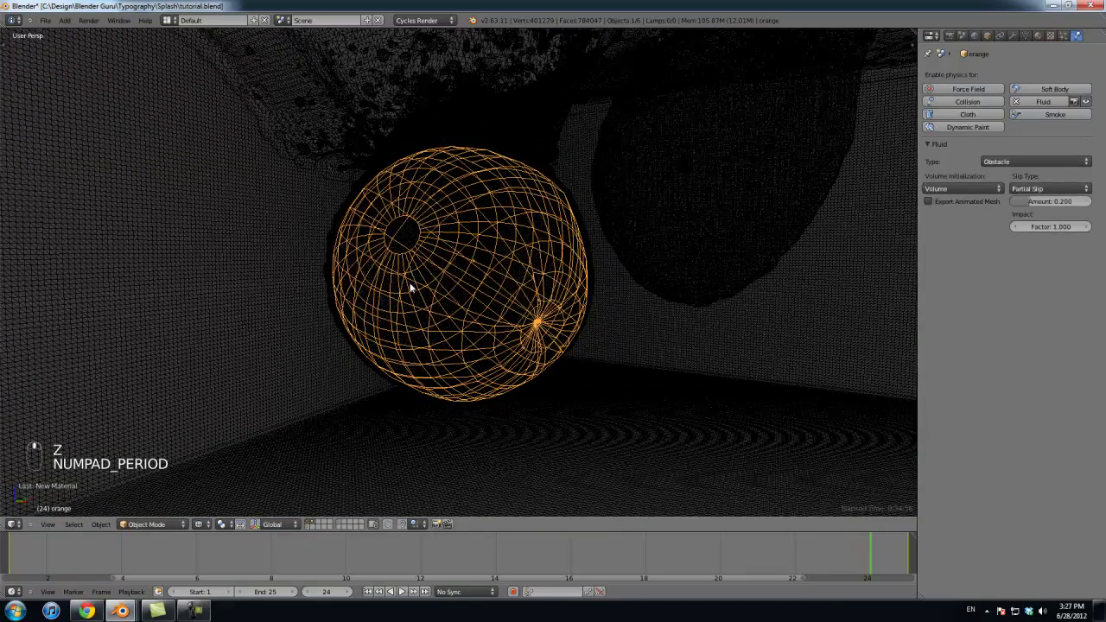
pyautogui.scroll(2, 410, 288)
pyautogui.press('z')
pyautogui.scroll(-2, 410, 287)
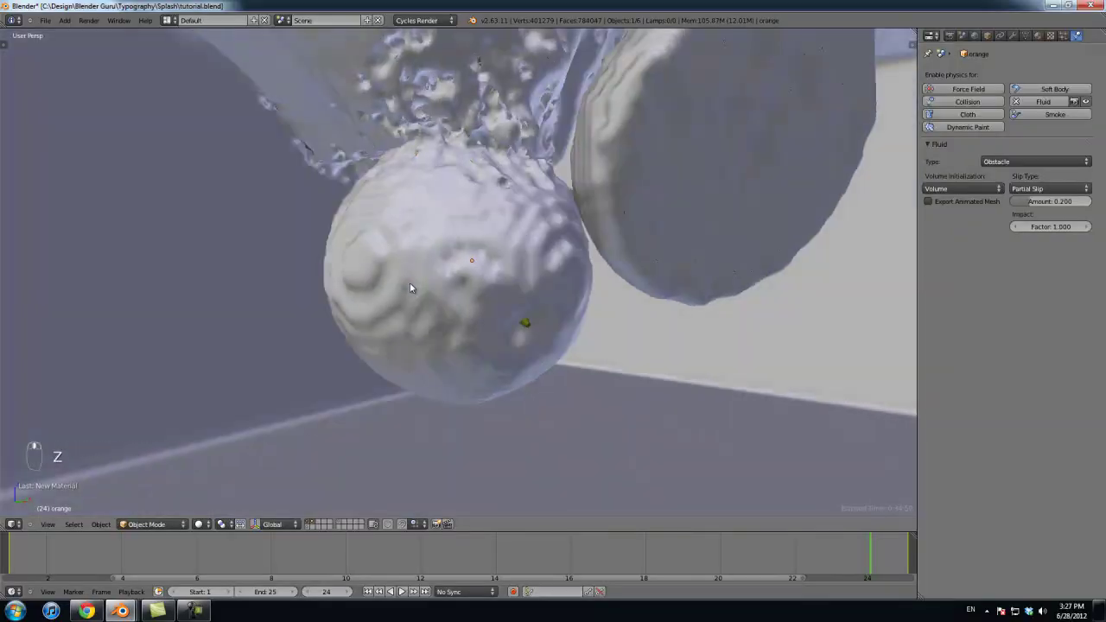
pyautogui.press('F11')
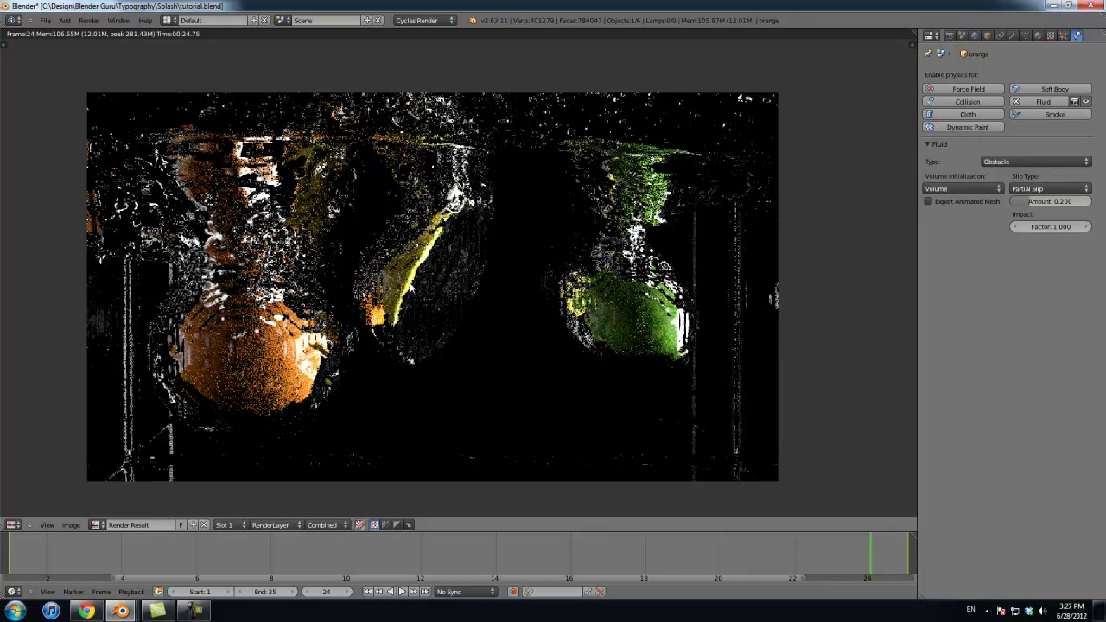
pyautogui.press('F11')
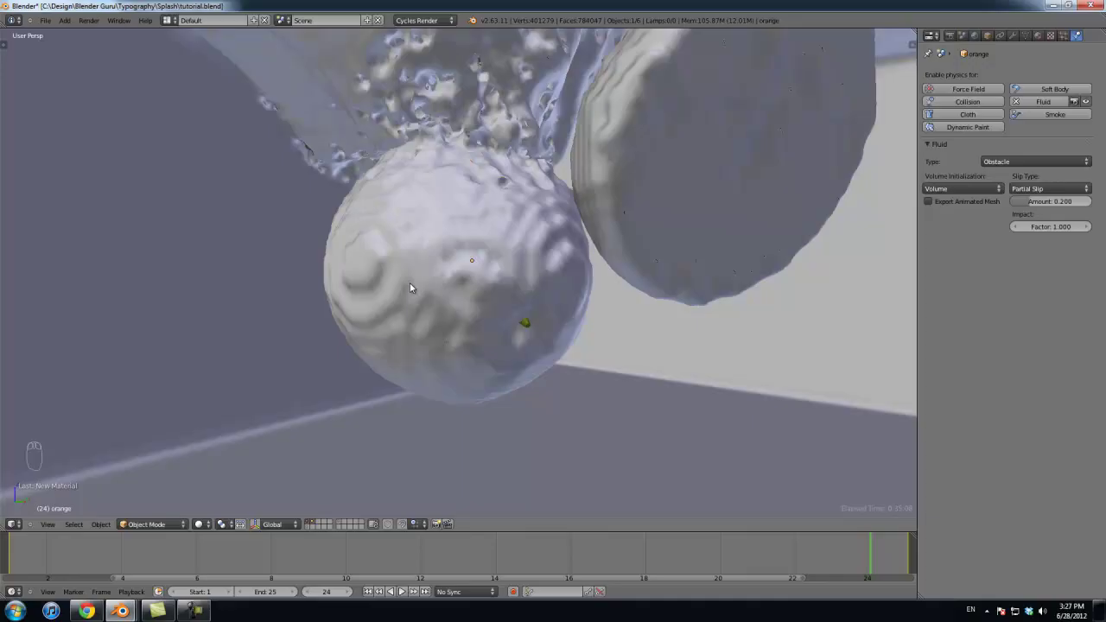
# Step: Scale the orange up slightly until it pokes through the fluid mesh surrounding it
pyautogui.press('s')
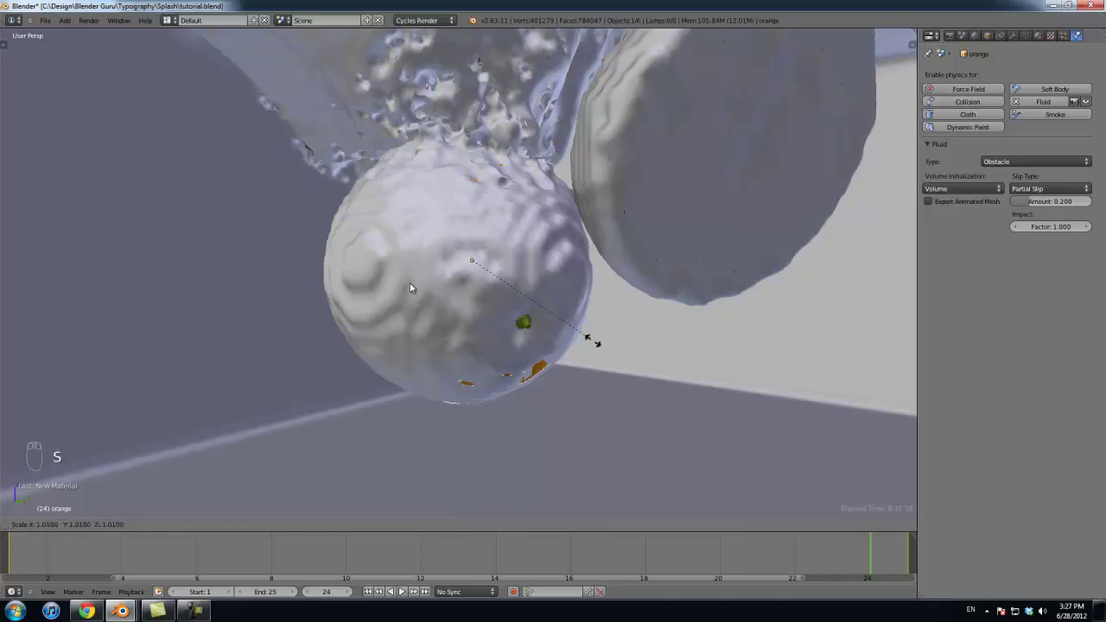
pyautogui.click(607, 344)
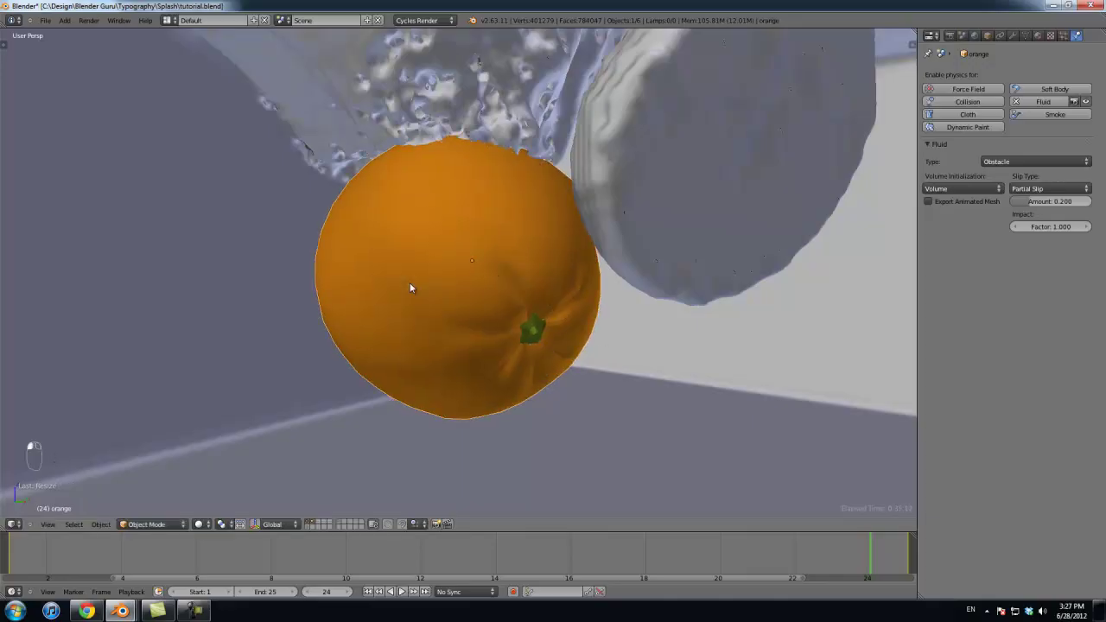
pyautogui.press('s')
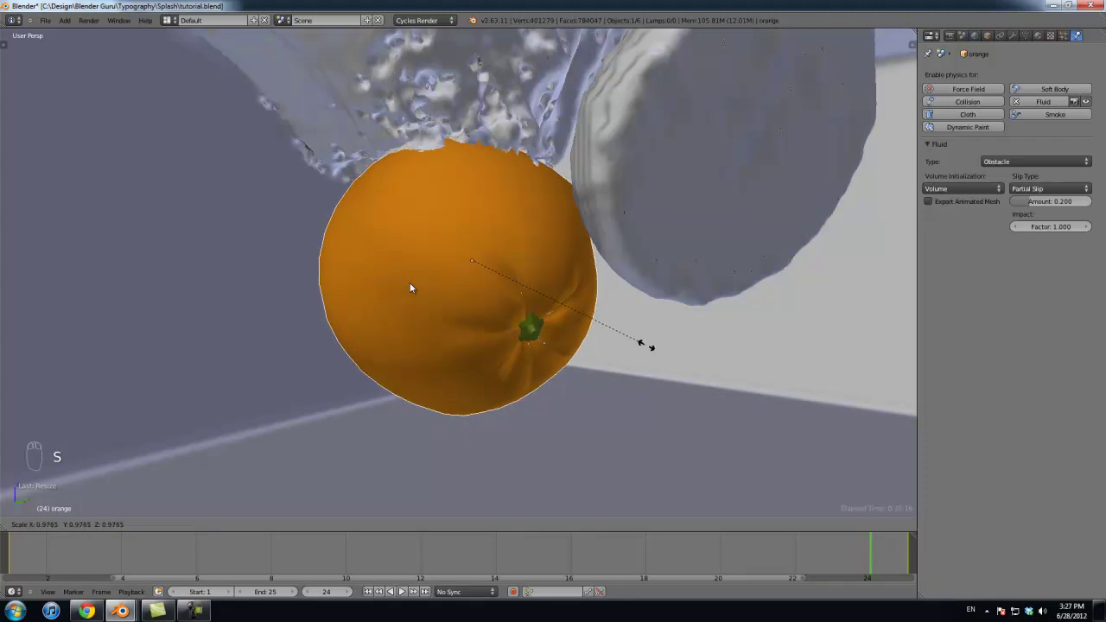
pyautogui.click(645, 345)
# Step: Enlarge the sliced lemon until its rounded side covers the surrounding fluid mesh, and fine-tune its size
pyautogui.keyDown('shift'); pyautogui.moveTo(410, 283); pyautogui.dragTo(410, 283, button='middle'); pyautogui.keyUp('shift')
pyautogui.rightClick(618, 216)
pyautogui.press('z')
pyautogui.rightClick(618, 216)
pyautogui.press('z')
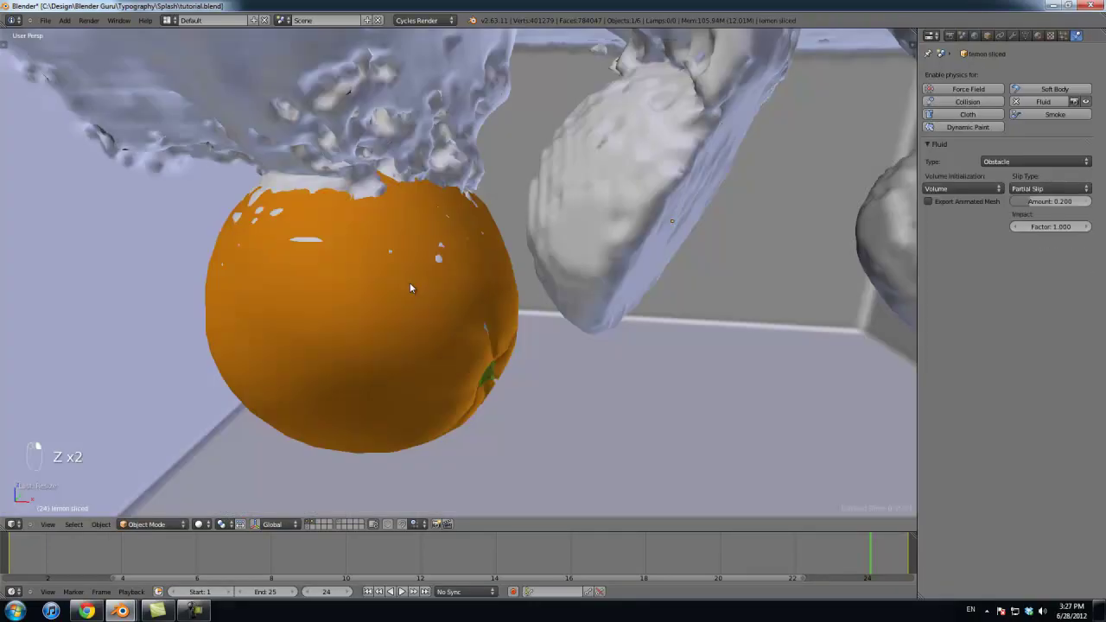
pyautogui.press('s')
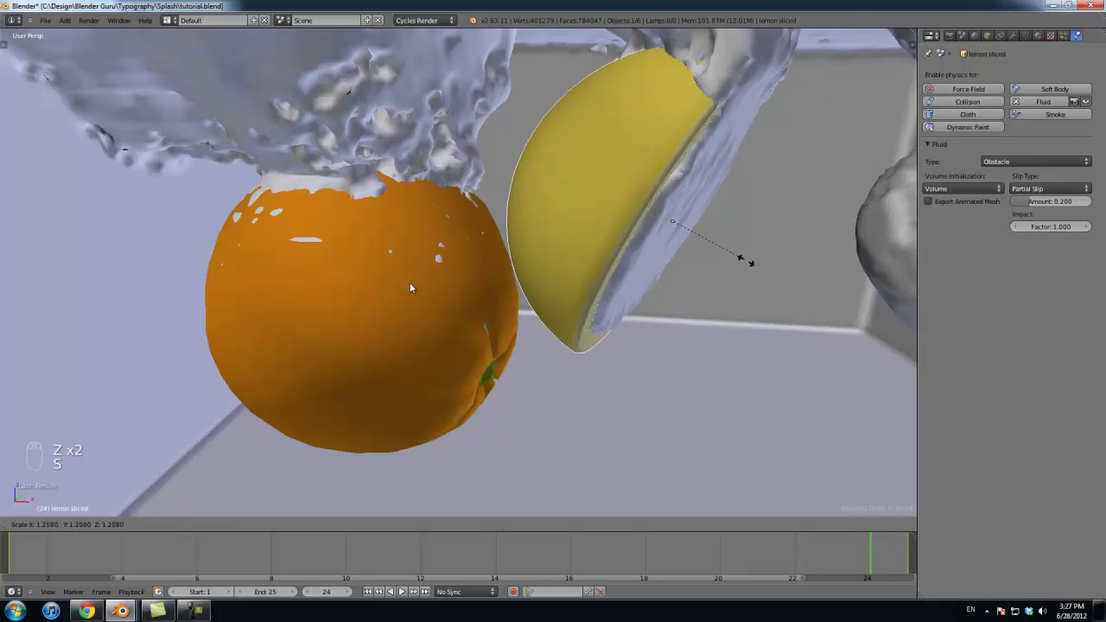
pyautogui.click(741, 259)
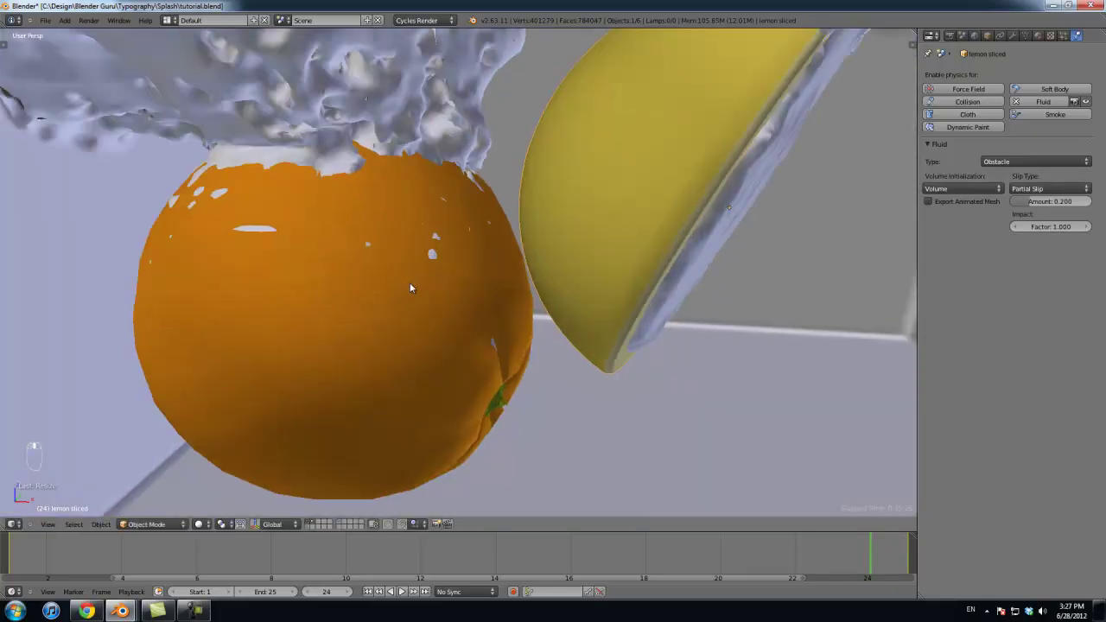
pyautogui.press('s')
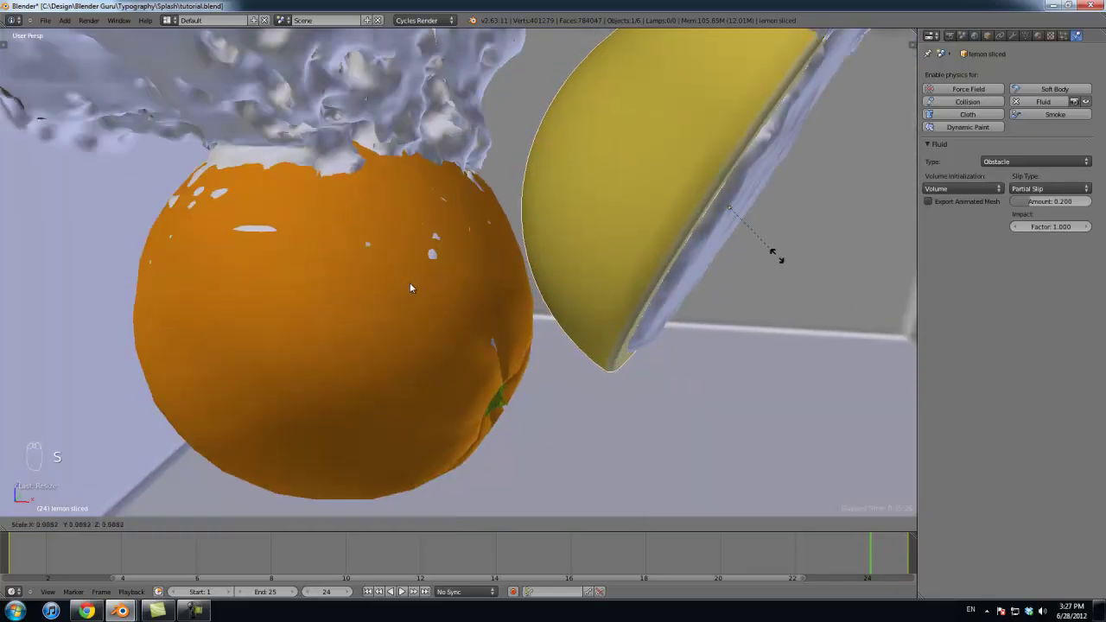
pyautogui.press('Escape')
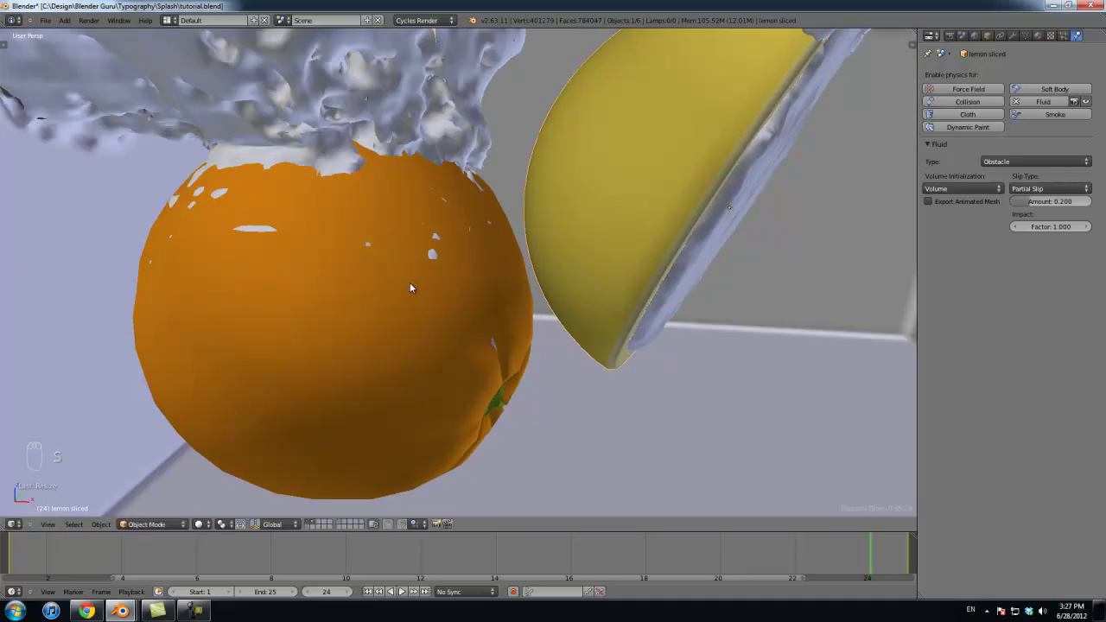
# Step: Shift the sliced lemon's whole mesh in Edit Mode toward its cut side so the flat face covers the fluid there
pyautogui.press('g')
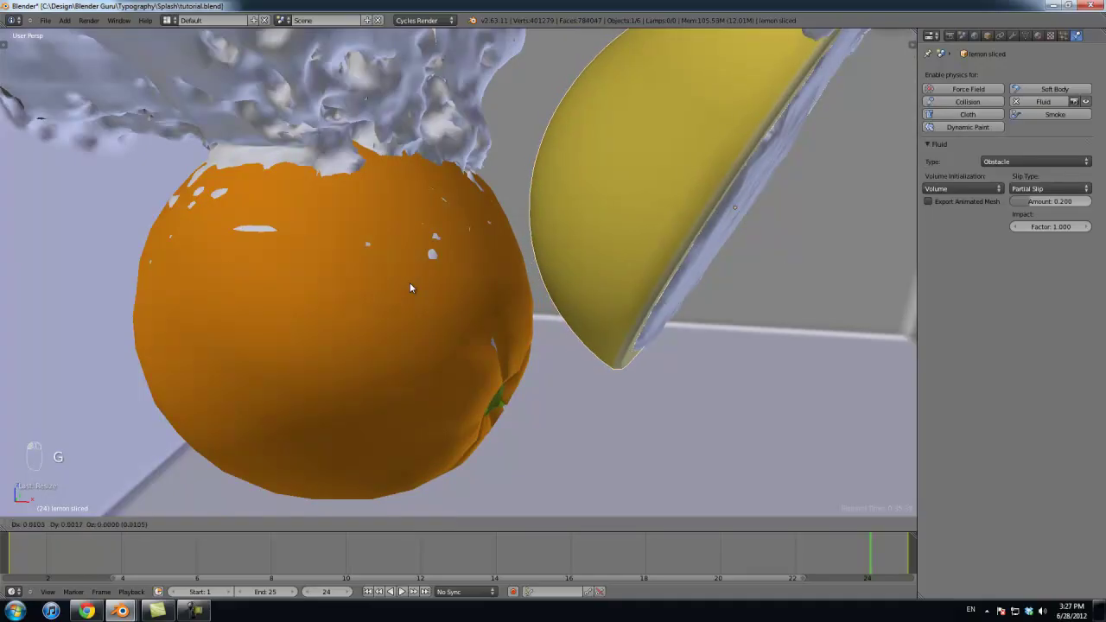
pyautogui.click(409, 282)
pyautogui.press('Tab')
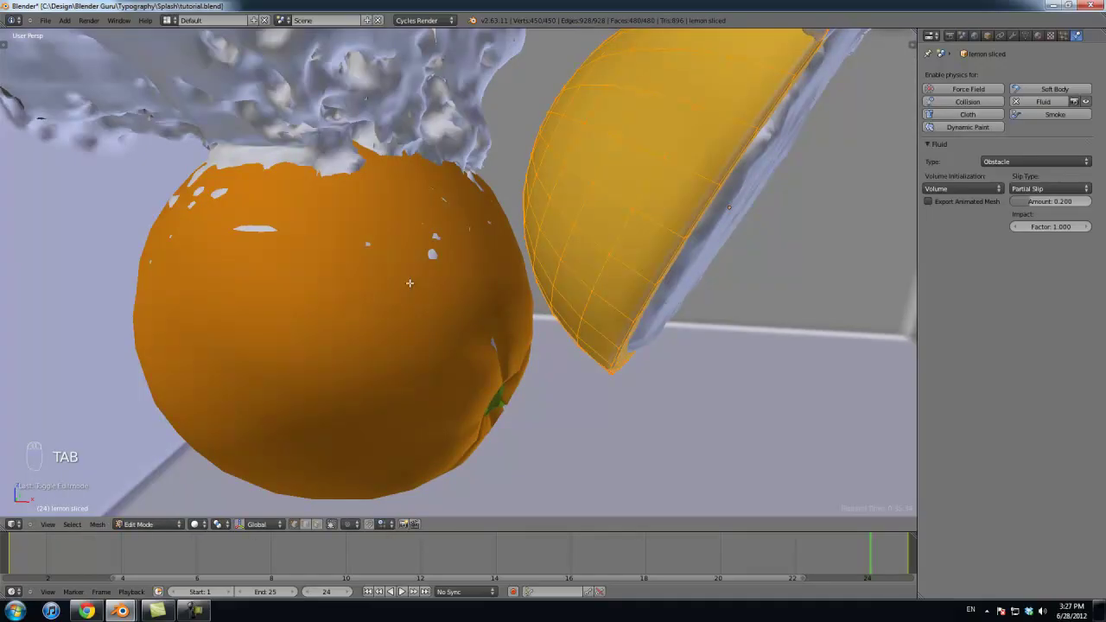
pyautogui.press('g')
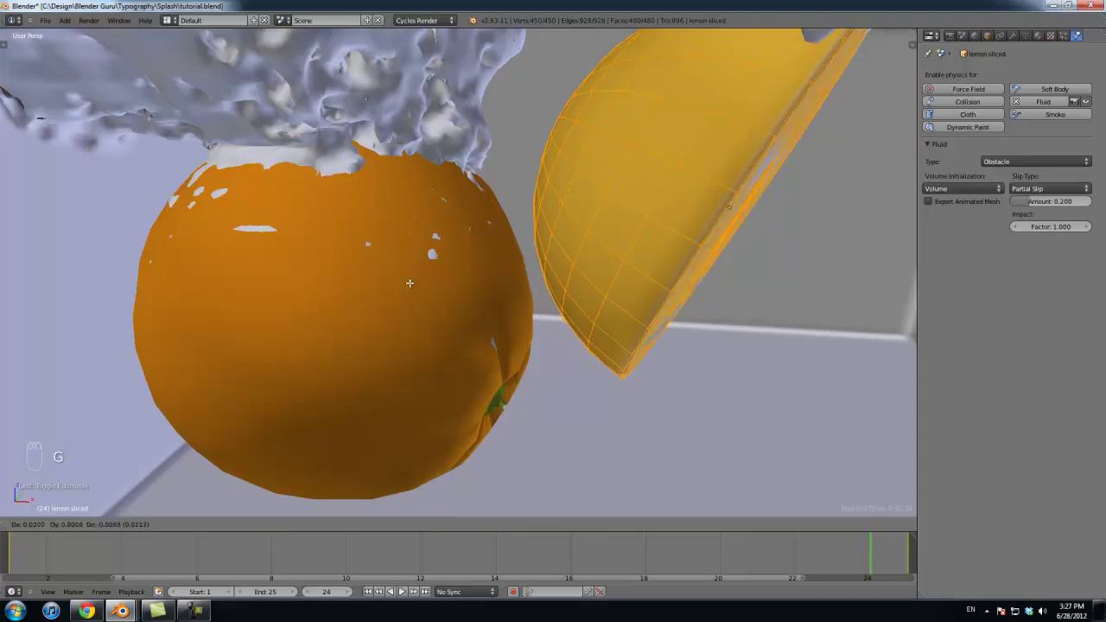
pyautogui.click(409, 282)
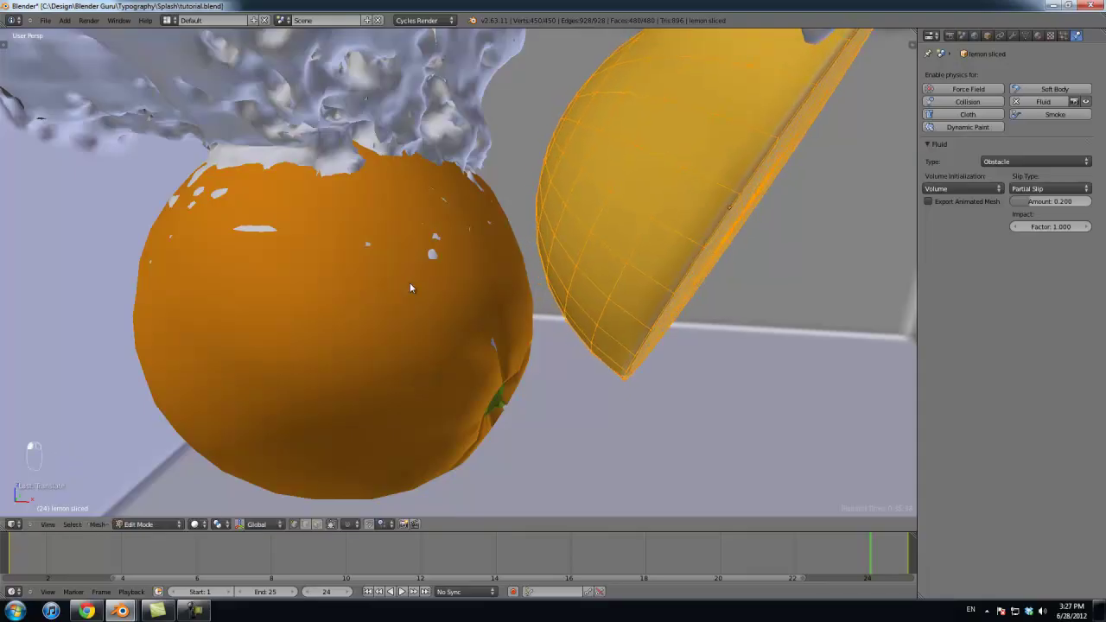
pyautogui.press('Tab')
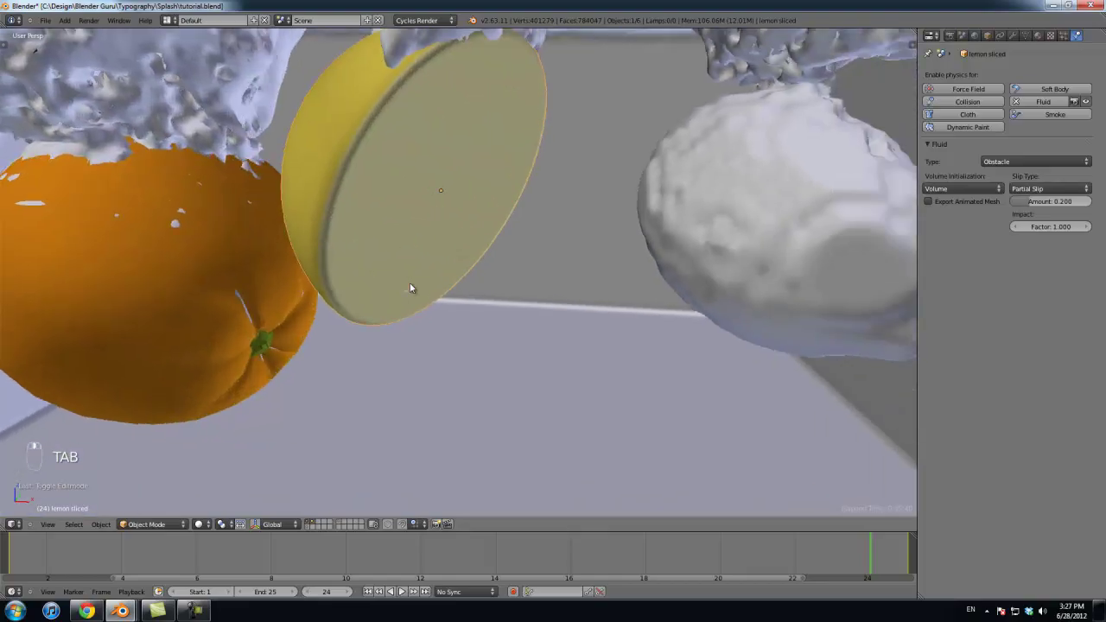
# Step: Scale the lime up until its skin pokes through most of the fluid mesh surrounding it
pyautogui.press('z')
pyautogui.press('z')
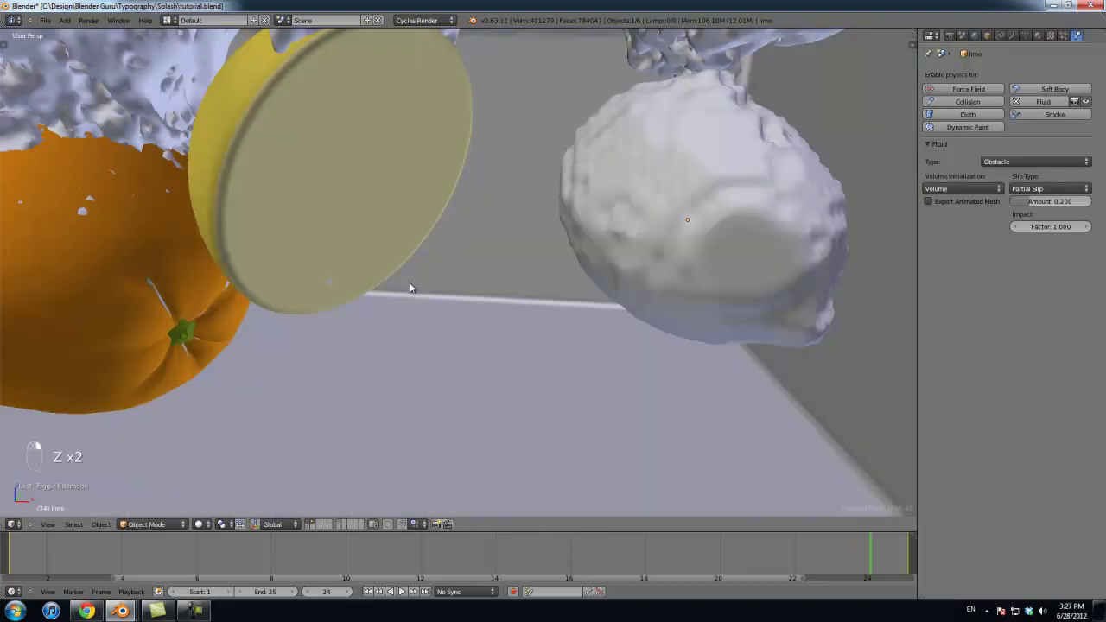
pyautogui.press('s')
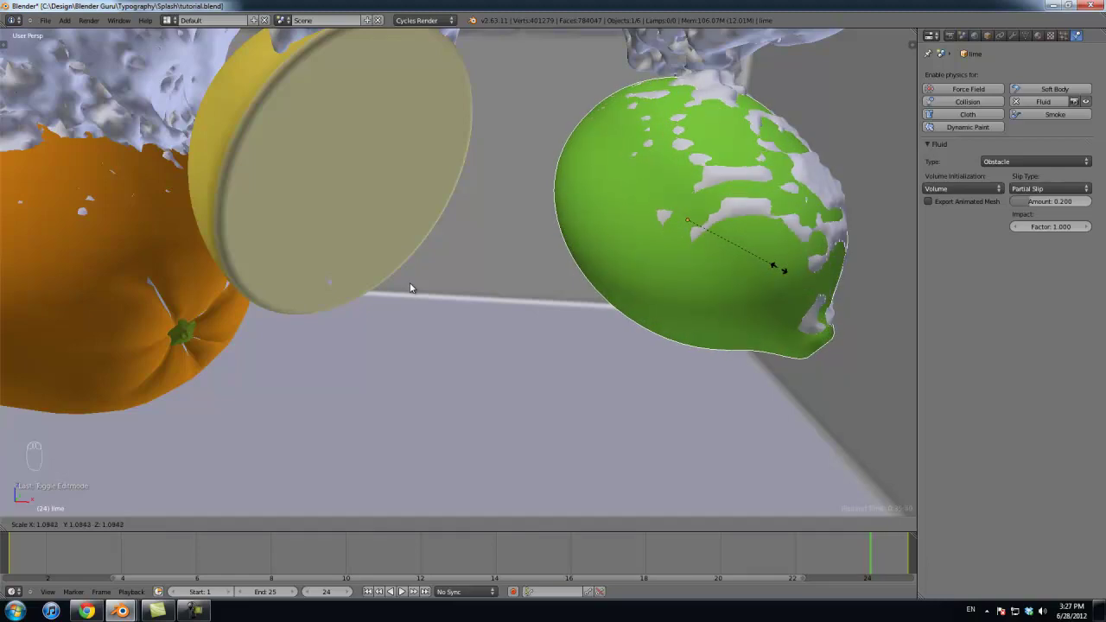
pyautogui.click(410, 288)
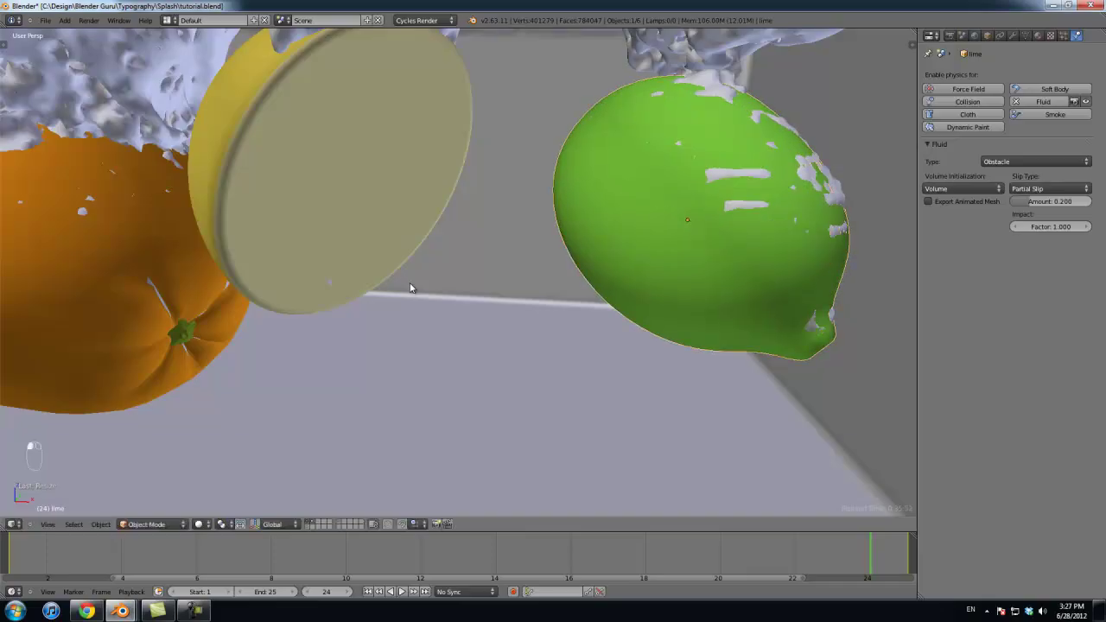
# Step: Save the file over the existing version and render frame 24 with the enlarged fruits
pyautogui.moveTo(410, 288); pyautogui.dragTo(410, 287, button='middle')
pyautogui.hotkey('ctrl', 's')
pyautogui.press('Return')
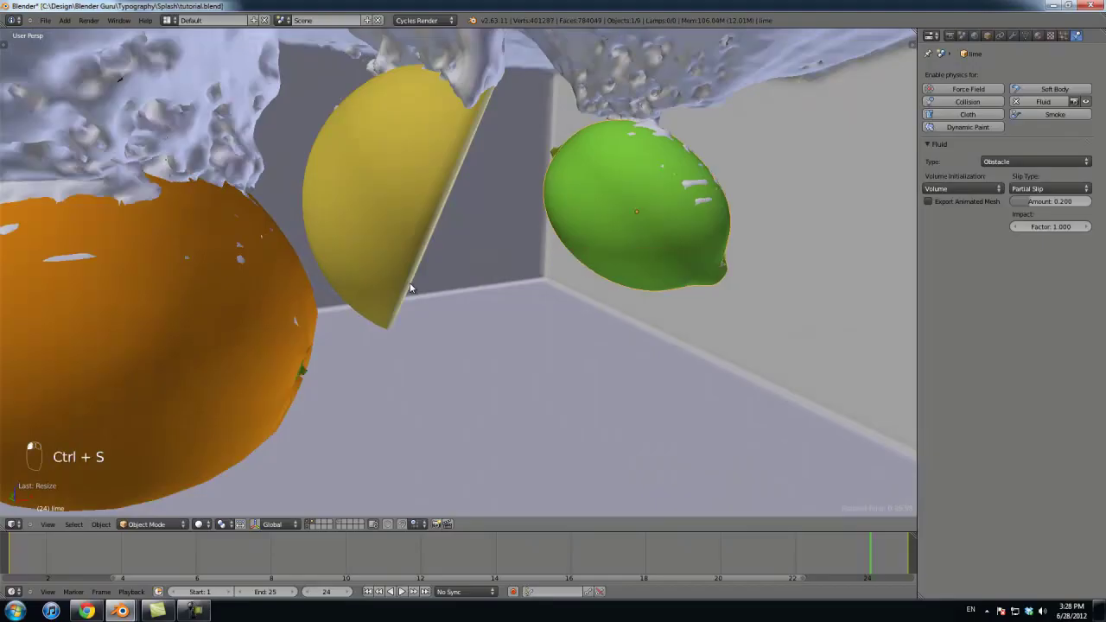
pyautogui.press('F12')
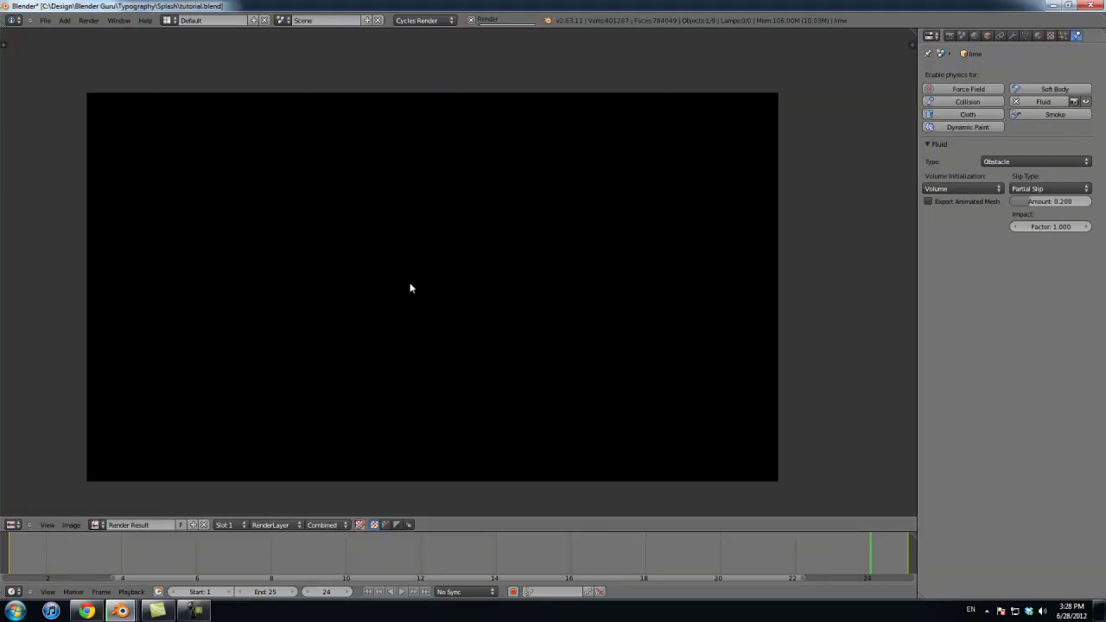
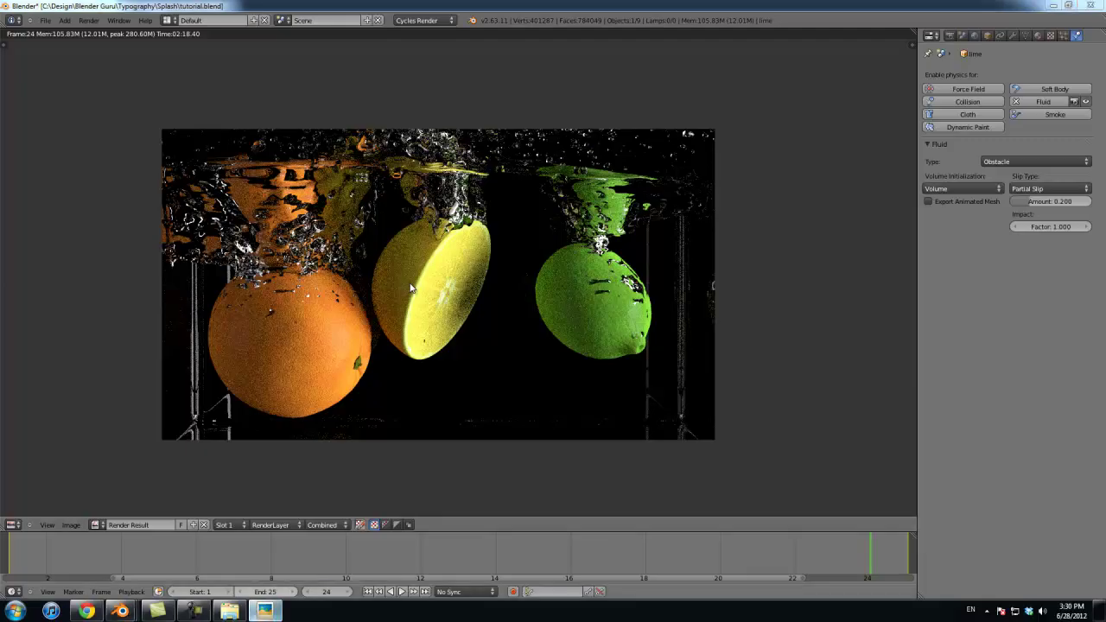
# Step: Browse the reference photos of fruit dropped in water in Picasa Photo Viewer and examine the bubbles above the submerged fruits up close
pyautogui.click(264, 611)
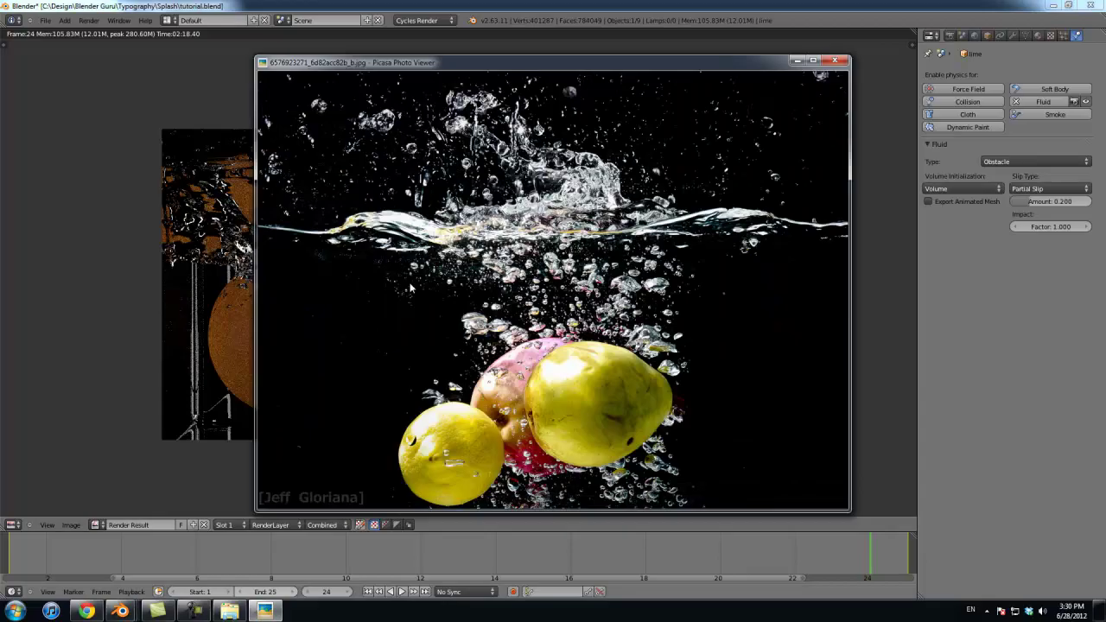
pyautogui.press('Right')
pyautogui.press('Right')
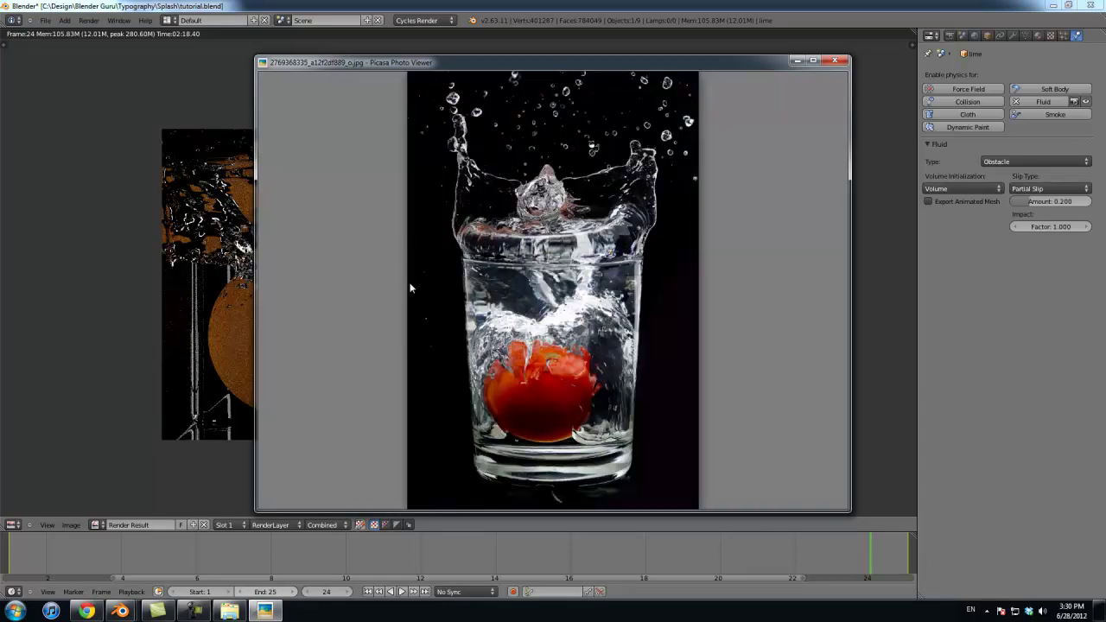
pyautogui.press('Right')
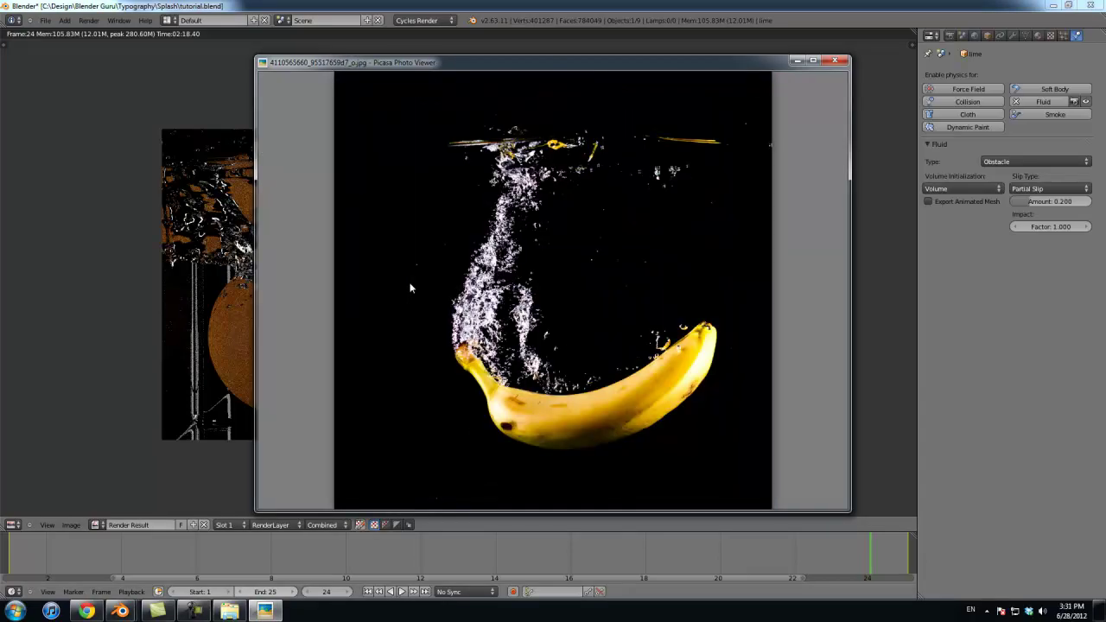
pyautogui.press('Right')
pyautogui.press('Right')
pyautogui.press('Right')
pyautogui.press('Right')
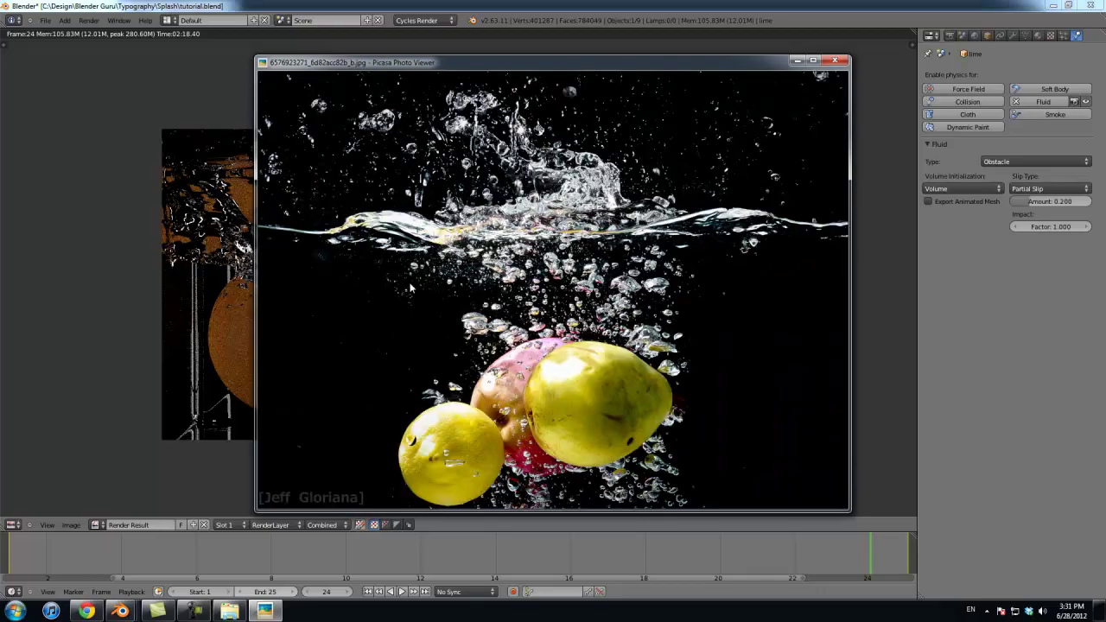
pyautogui.scroll(5, 410, 288)
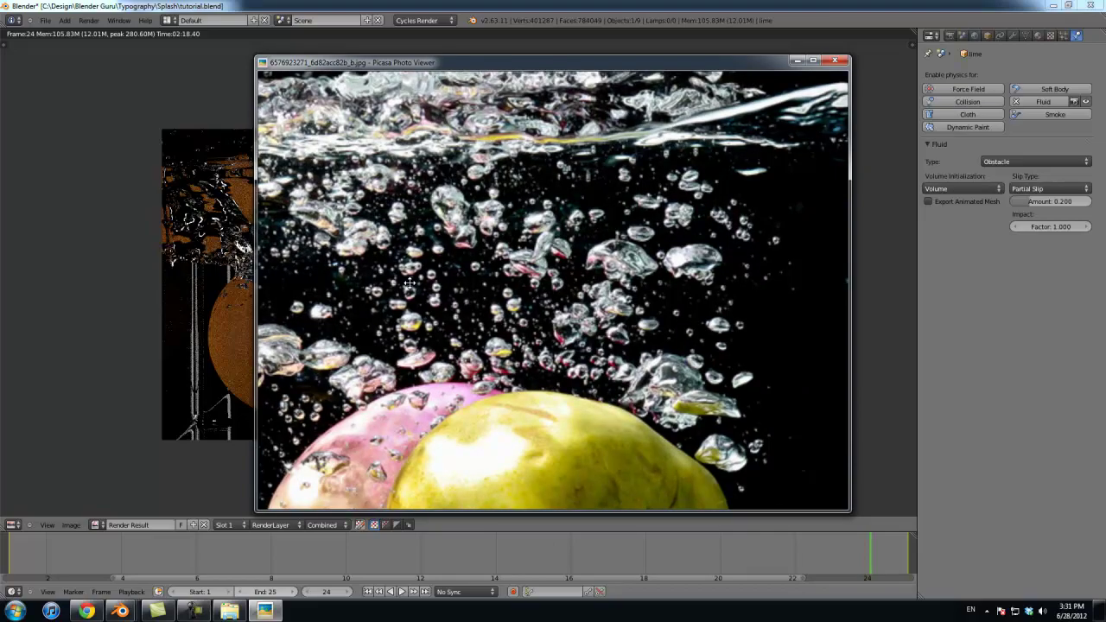
pyautogui.scroll(5, 410, 283)
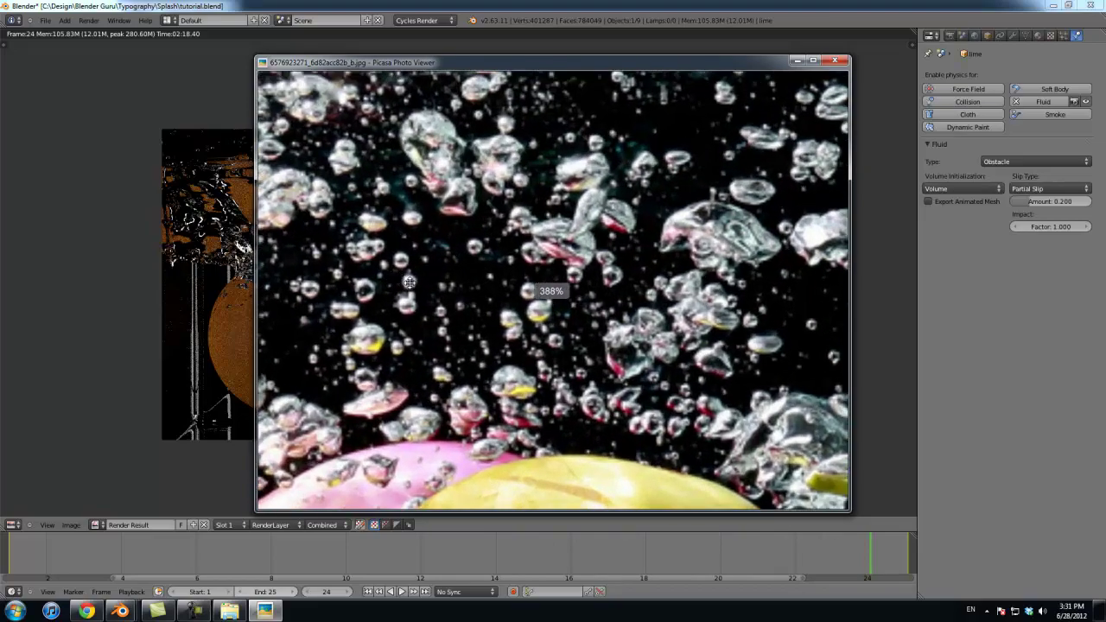
pyautogui.scroll(-8, 409, 282)
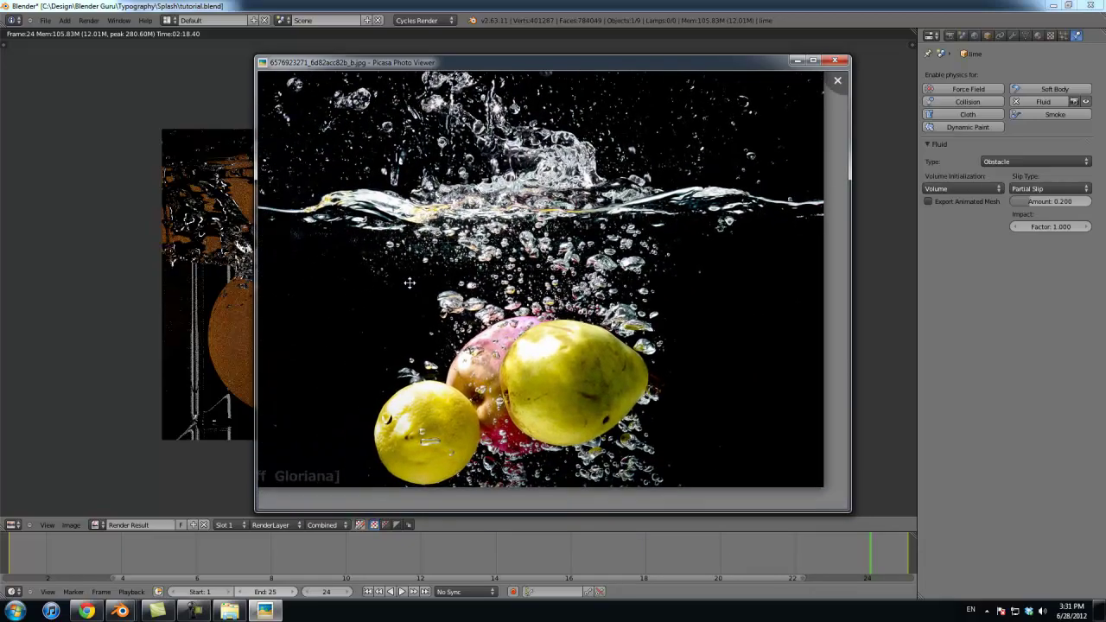
# Step: Compare the bubbles in the banana, yellow pepper and submerged fruit reference photos, and close the photo viewer and the render result
pyautogui.press('Right')
pyautogui.press('Right')
pyautogui.press('Right')
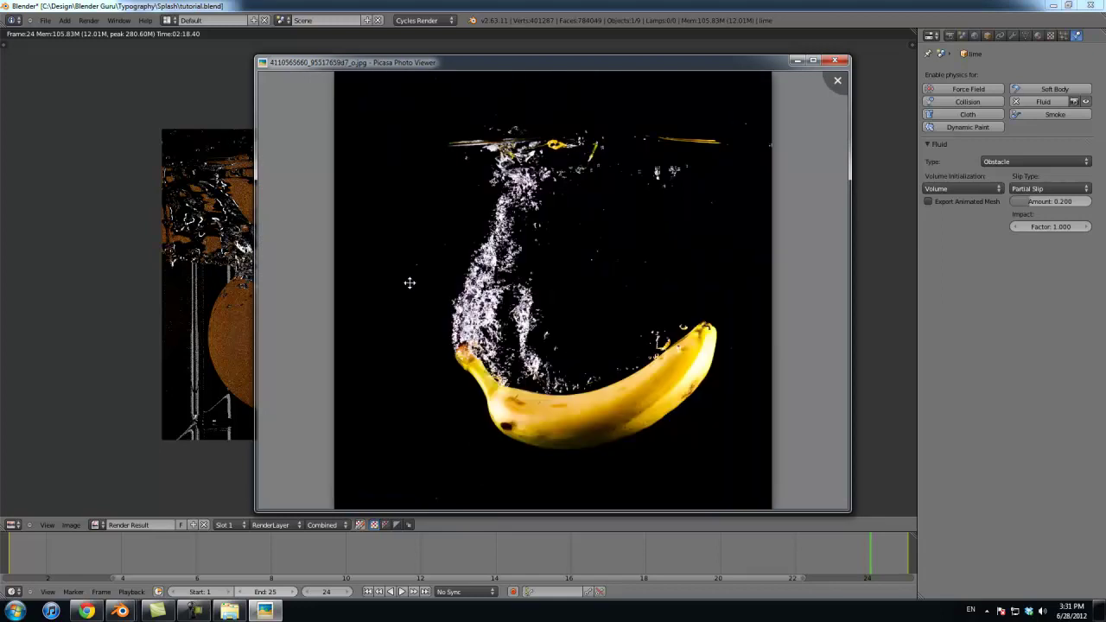
pyautogui.press('Right')
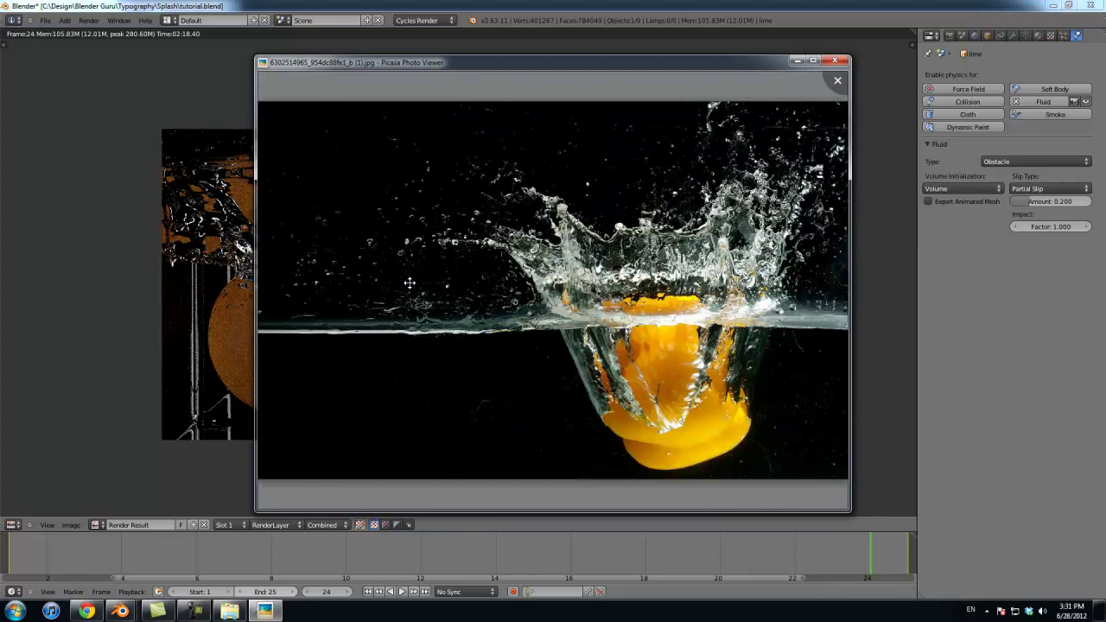
pyautogui.press('Left')
pyautogui.press('Left')
pyautogui.press('Left')
pyautogui.press('Left')
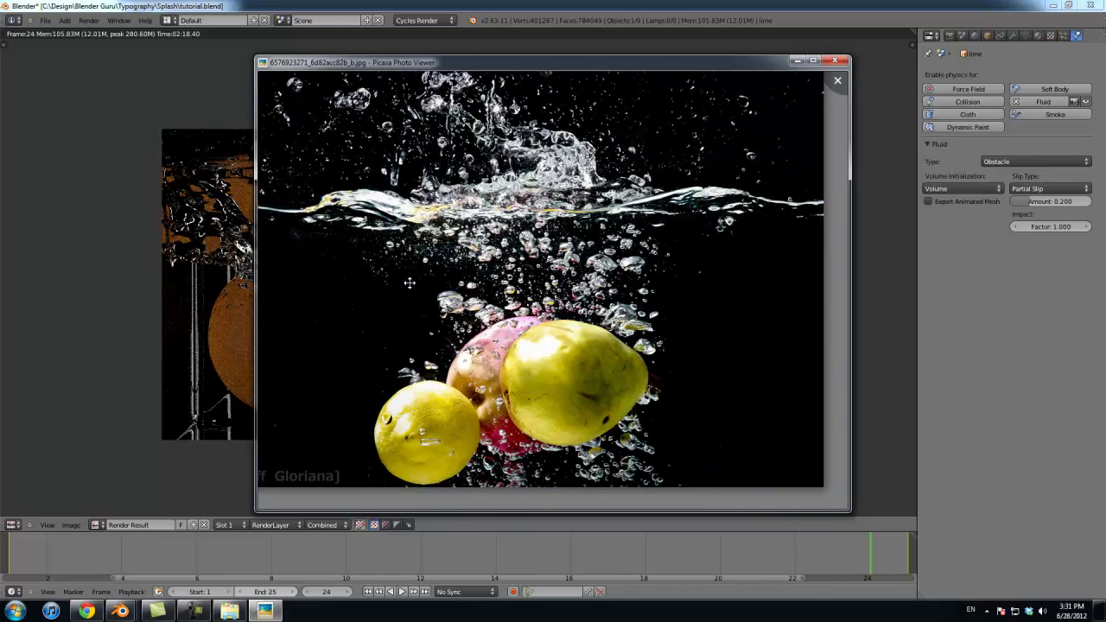
pyautogui.press('Escape')
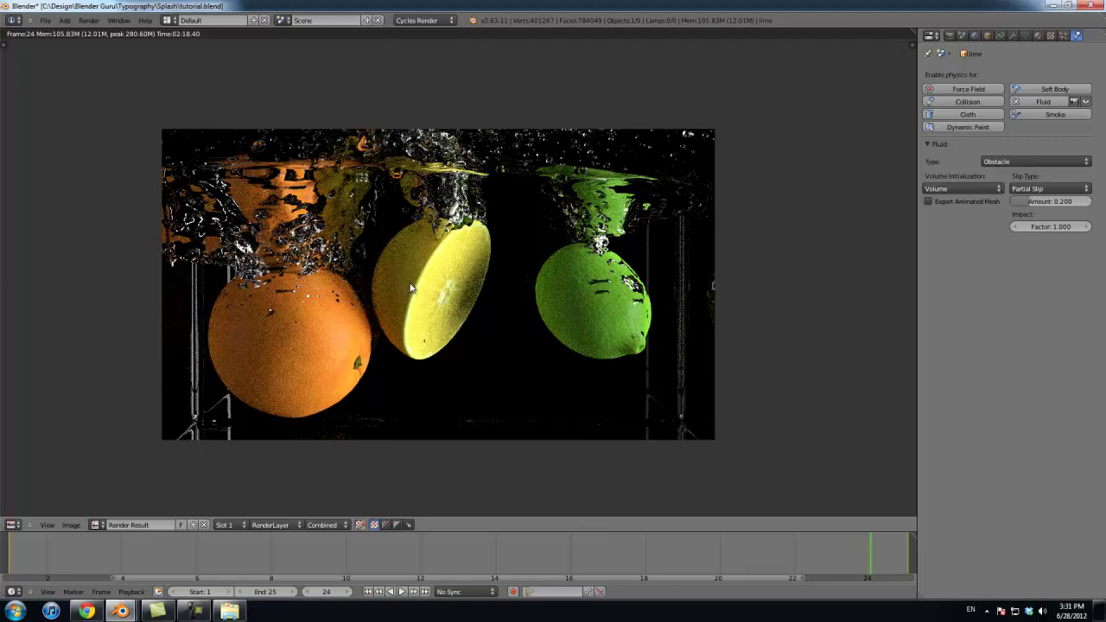
pyautogui.press('Escape')
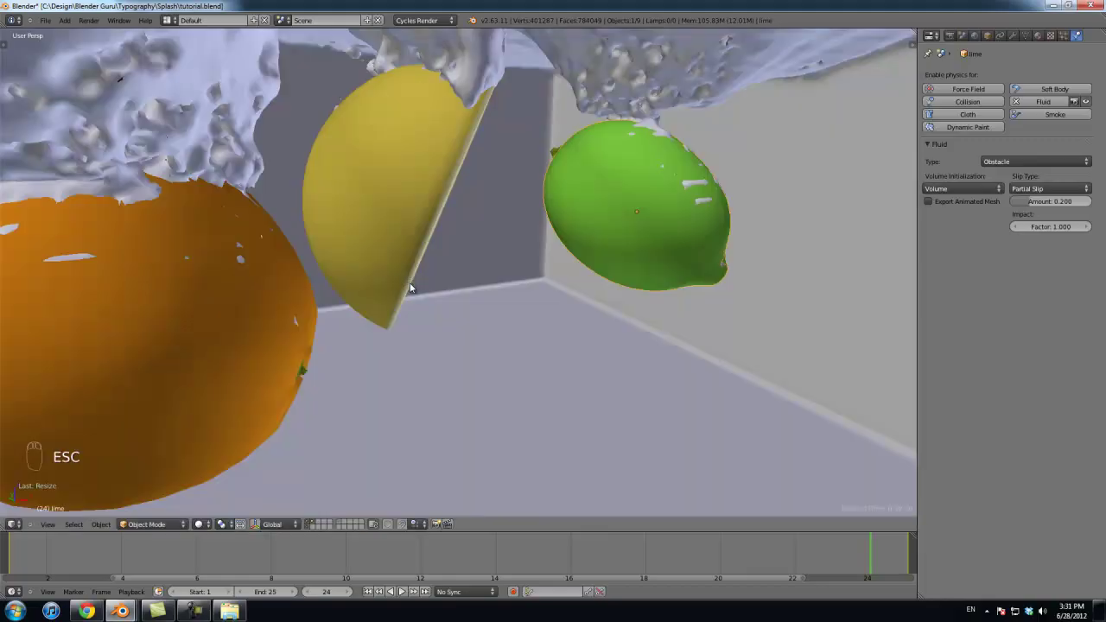
# Step: Show only the layer holding the orange, lemon and lime, with all three fruits in view
pyautogui.rightClick(410, 288)
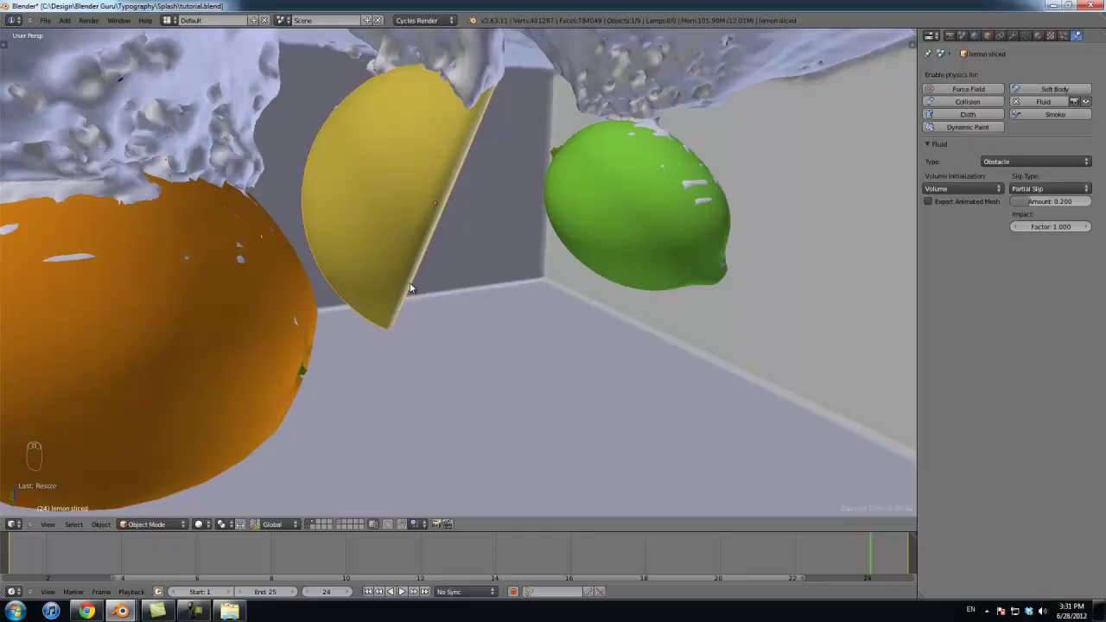
pyautogui.press('1')
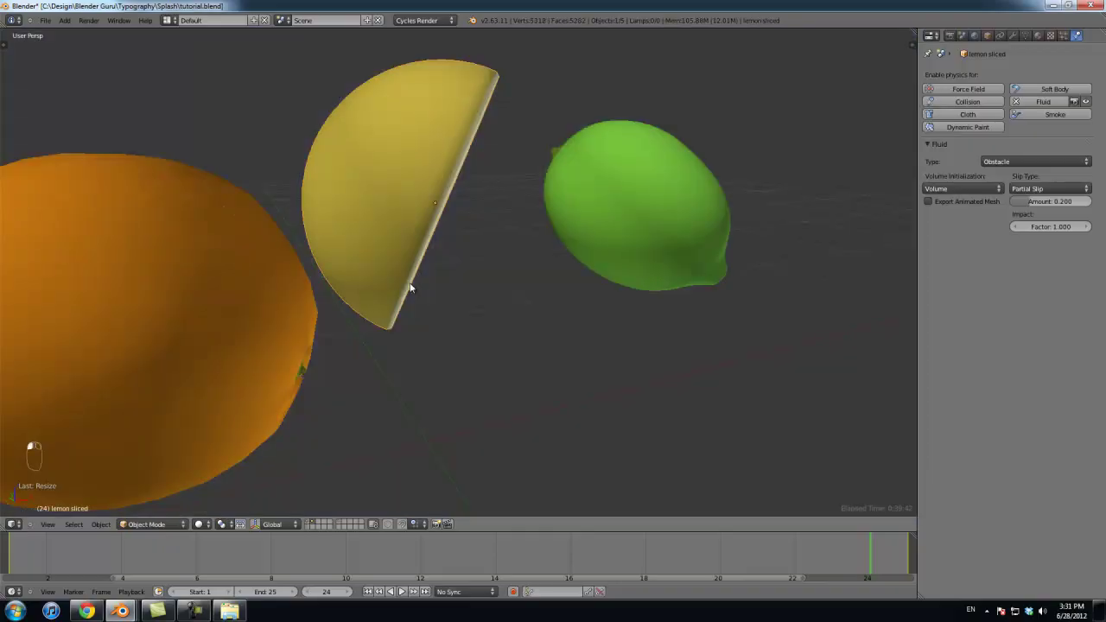
pyautogui.scroll(-7, 410, 287)
pyautogui.moveTo(411, 288)
pyautogui.mouseDown(button='middle')
pyautogui.moveTo(324, 288)
pyautogui.moveTo(518, 288)
pyautogui.mouseUp(button='middle')
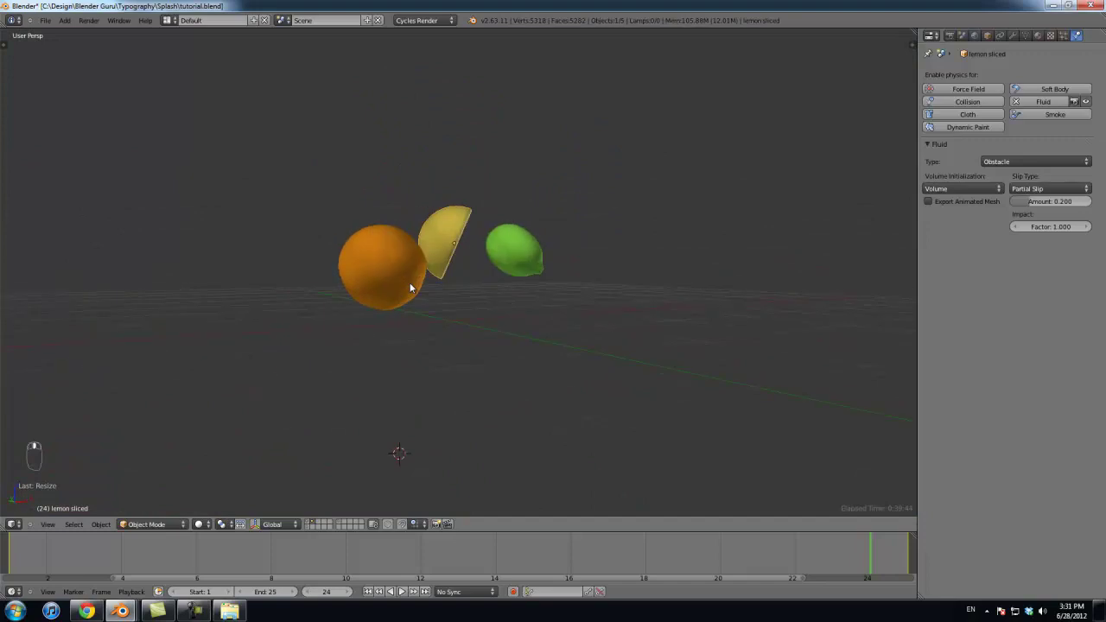
pyautogui.moveTo(411, 288); pyautogui.dragTo(323, 299, button='middle')
# Step: Add a particle system to the lime and set its emission end to frame 25
pyautogui.rightClick(513, 254)
pyautogui.click(1063, 35)
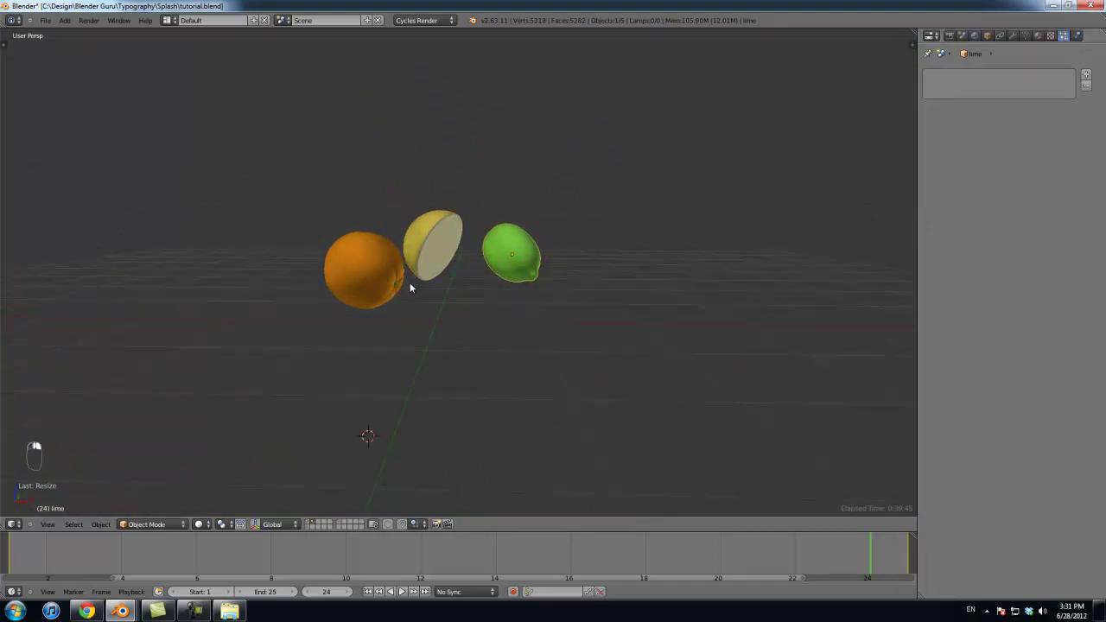
pyautogui.click(1086, 74)
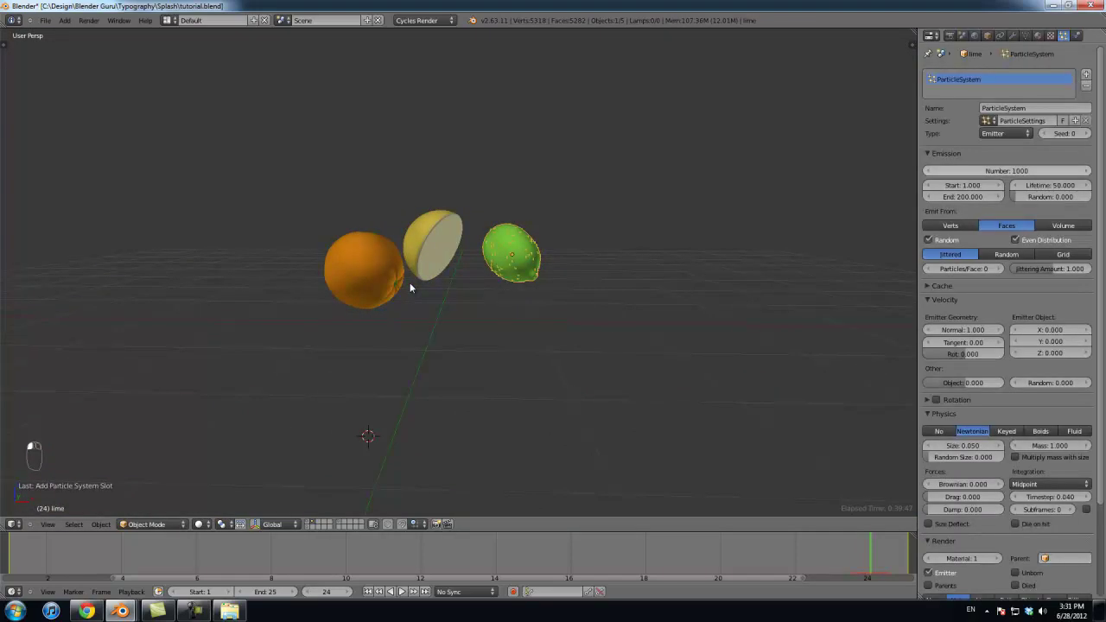
pyautogui.click(963, 196)
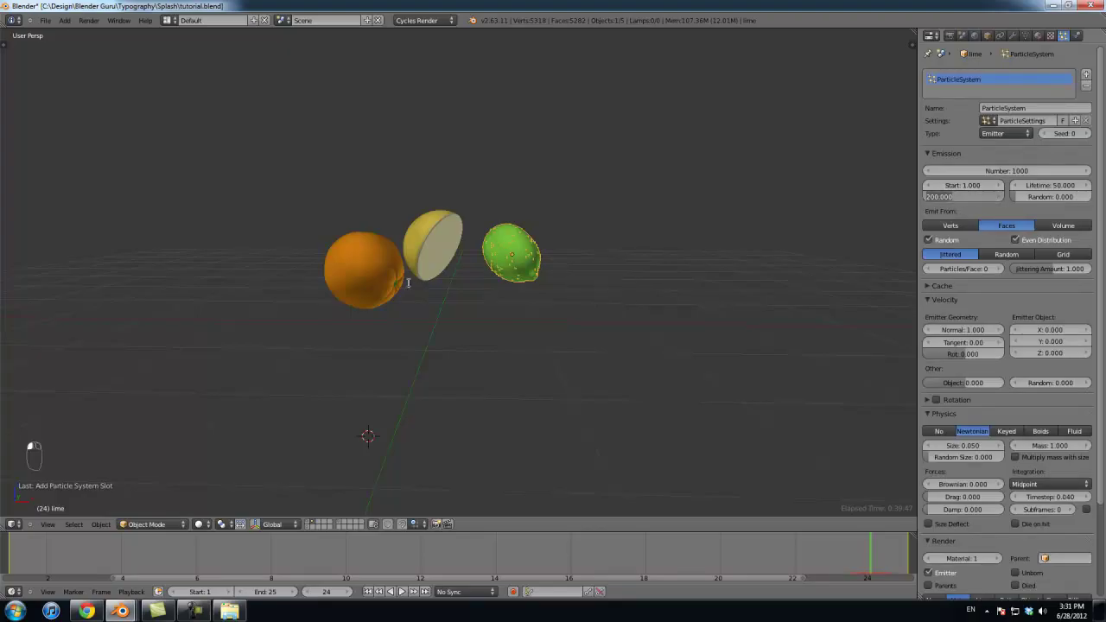
pyautogui.write('25')
pyautogui.press('Return')
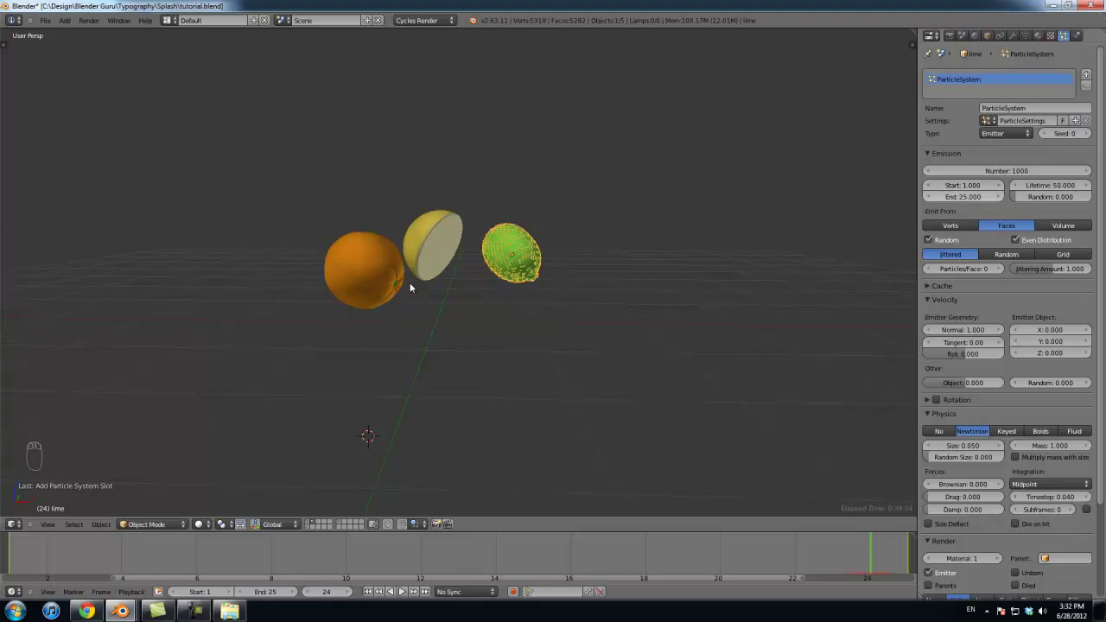
# Step: Show the water object alongside the fruits in camera view and step from frame 1 to frame 10 to check when the lime enters the water
pyautogui.scroll(1, 409, 285)
pyautogui.hotkey('shift', 'Left')
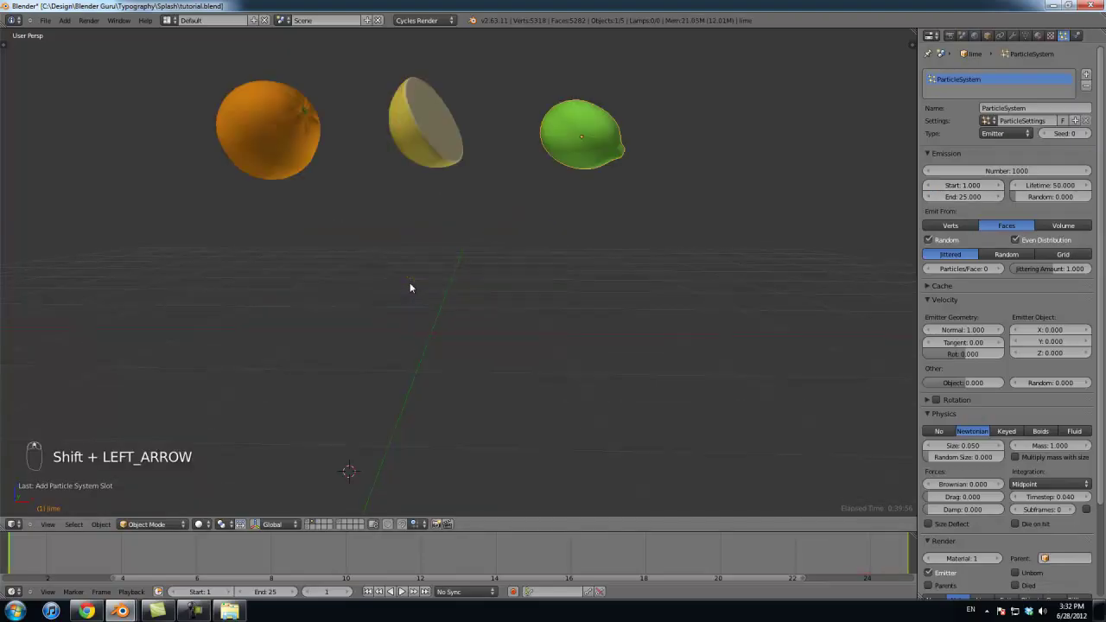
pyautogui.press('KP_0')
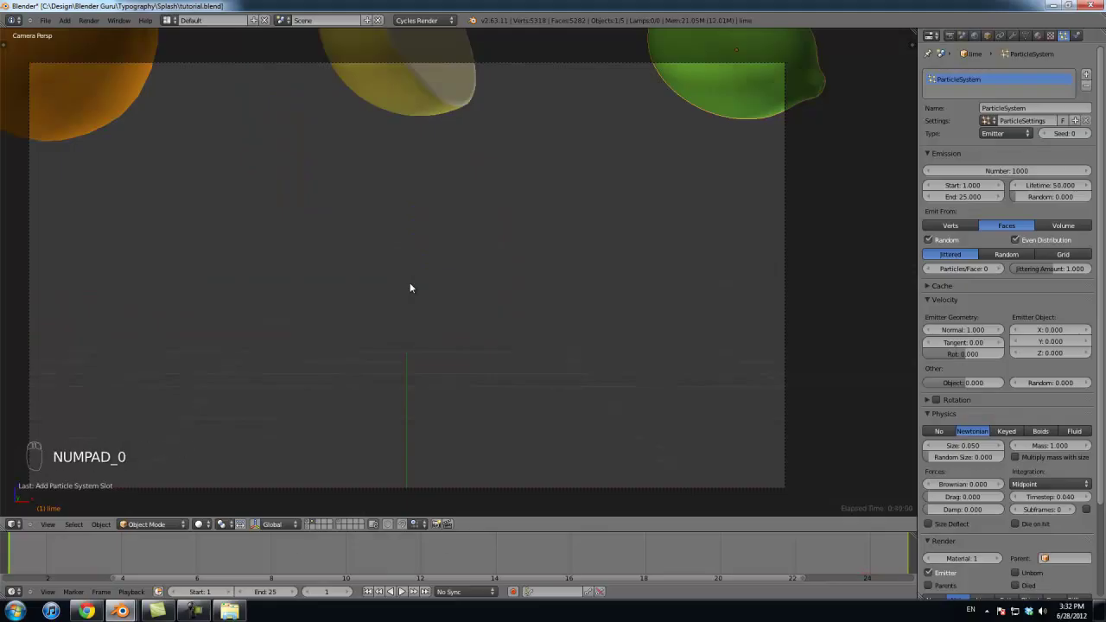
pyautogui.keyDown('shift'); pyautogui.click(339, 522); pyautogui.keyUp('shift')
pyautogui.press('Right')
pyautogui.press('Right')
pyautogui.press('Right')
pyautogui.press('Right')
pyautogui.press('Right')
pyautogui.press('Right')
pyautogui.press('Right')
pyautogui.press('Right')
pyautogui.press('Right')
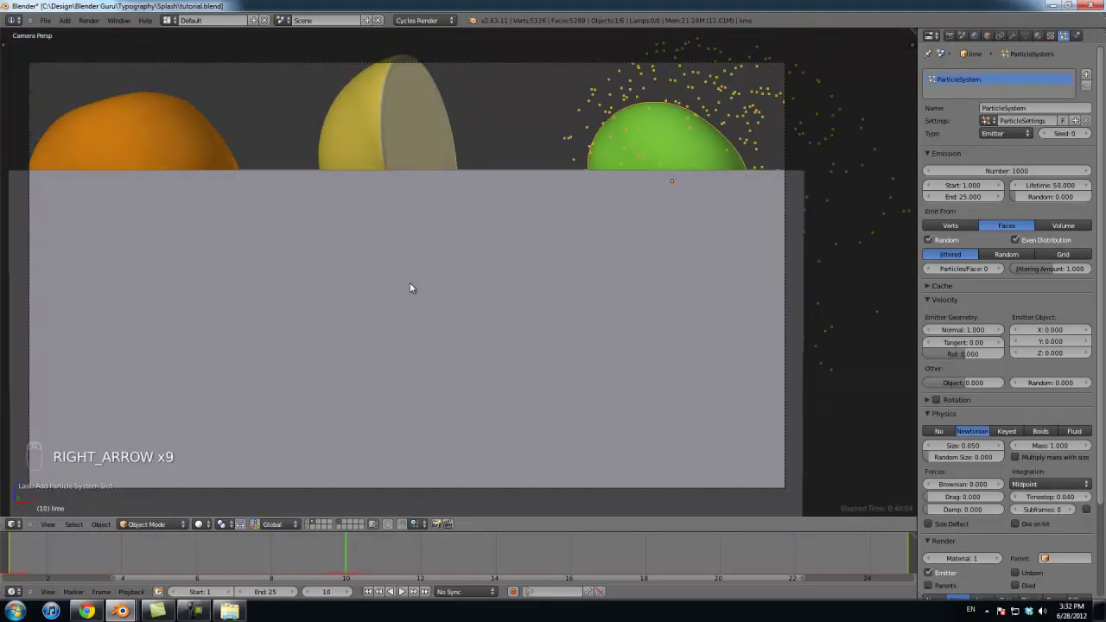
# Step: Set the lime's particle emission start to frame 10 and play the animation from the first frame
pyautogui.doubleClick(962, 185)
pyautogui.write('10')
pyautogui.press('Return')
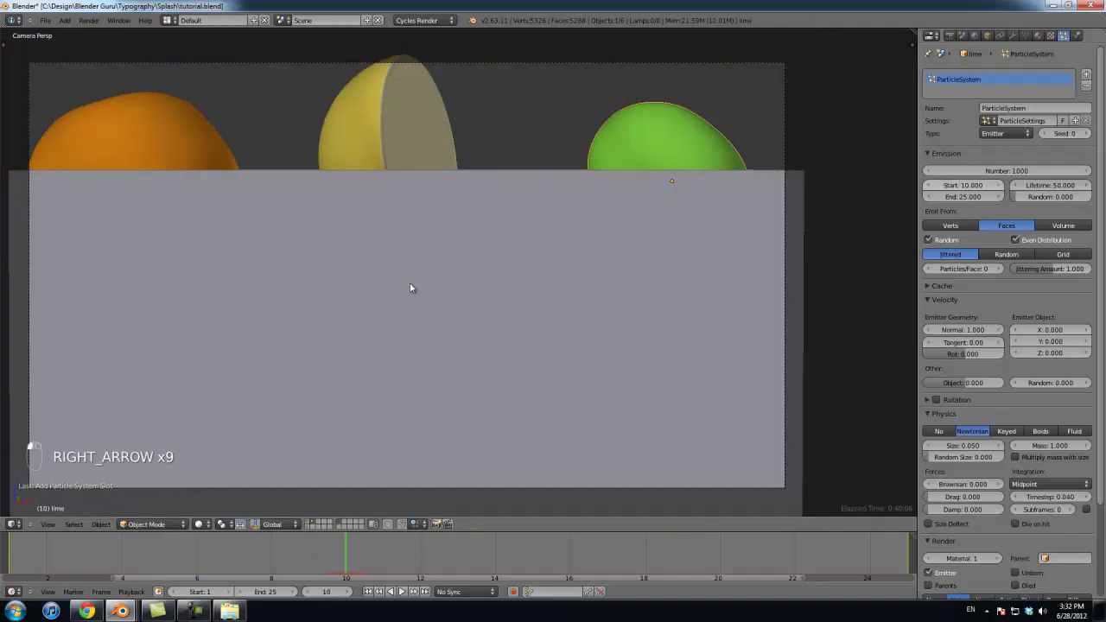
pyautogui.hotkey('shift', 'Left')
pyautogui.hotkey('alt', 'a')
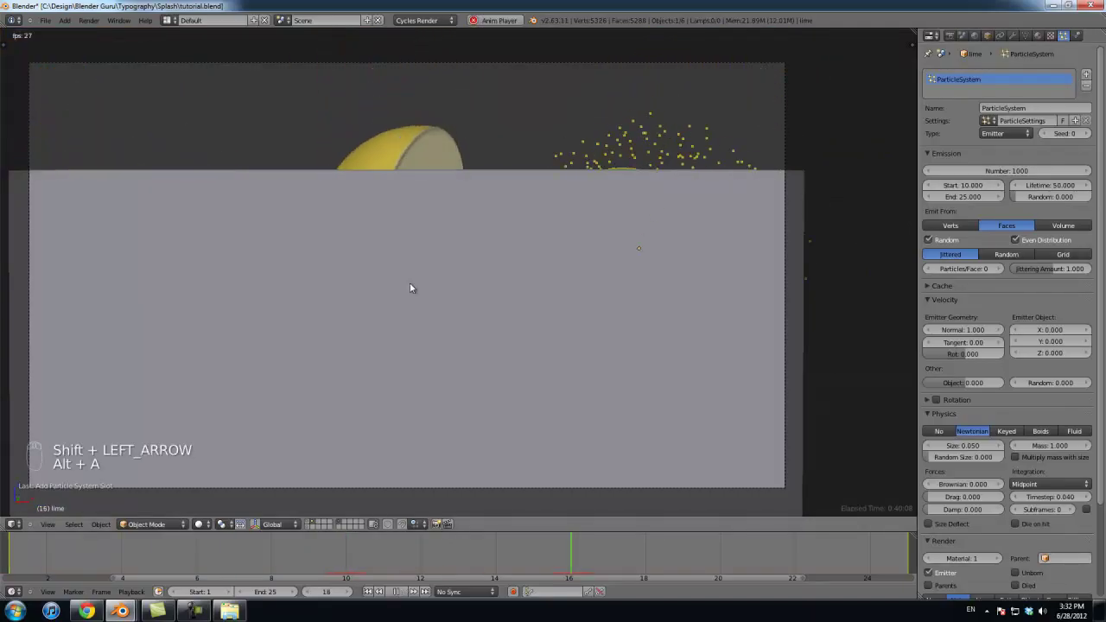
# Step: Display the scene in wireframe, stop the playback and go to the last frame, 25
pyautogui.press('z')
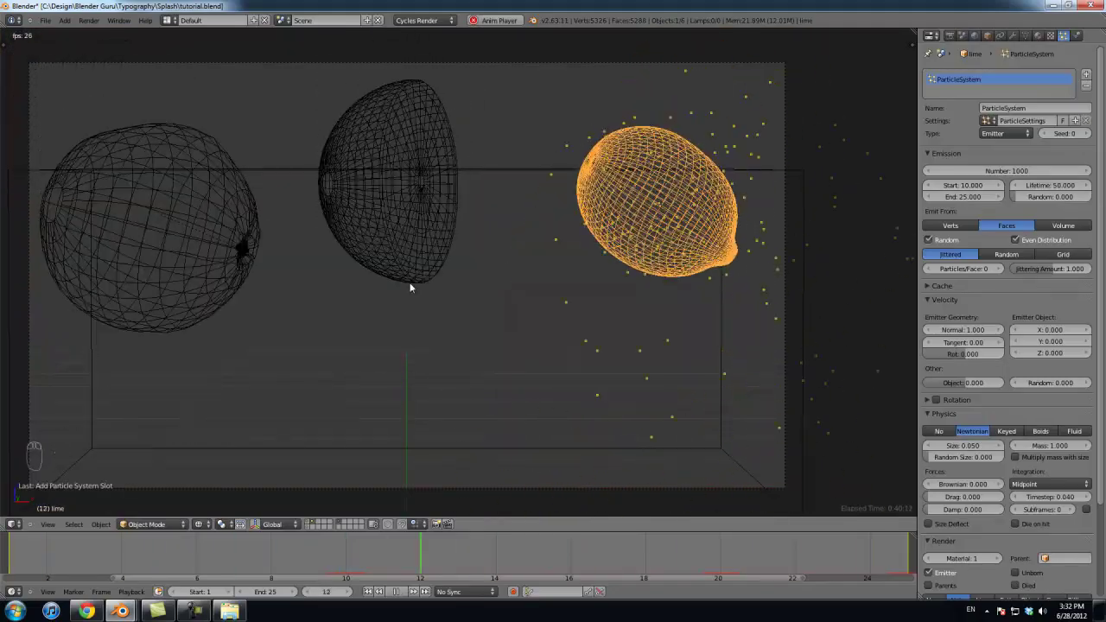
pyautogui.hotkey('alt', 'a')
pyautogui.hotkey('shift', 'Right')
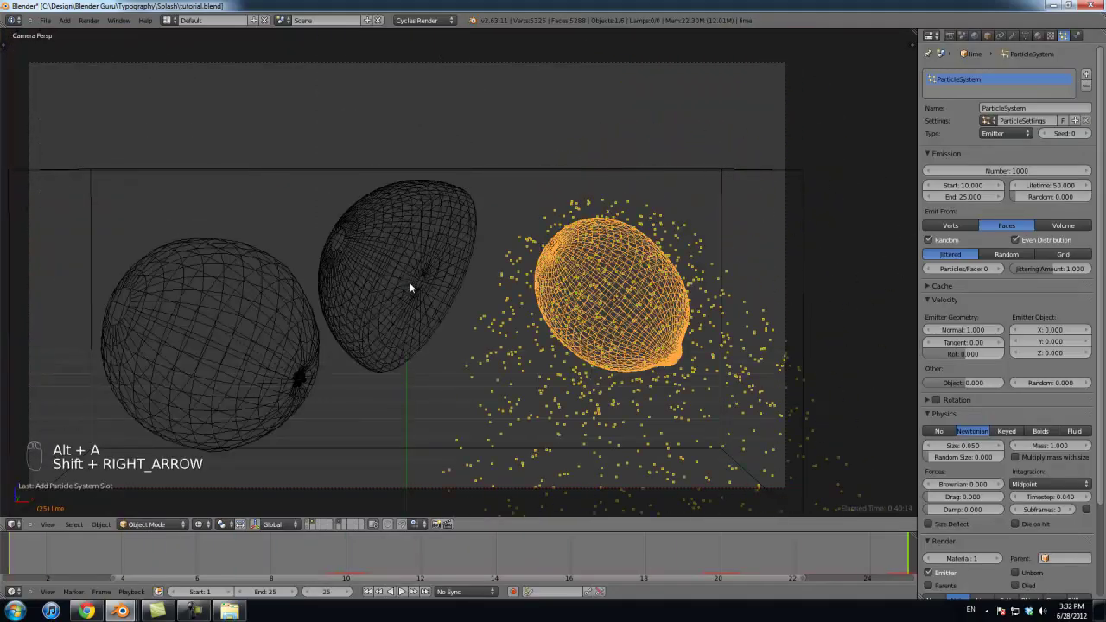
# Step: Set the gravity field weight of the lime's particles to 0 and replay the animation from the first frame
pyautogui.scroll(-4, 1007, 259)
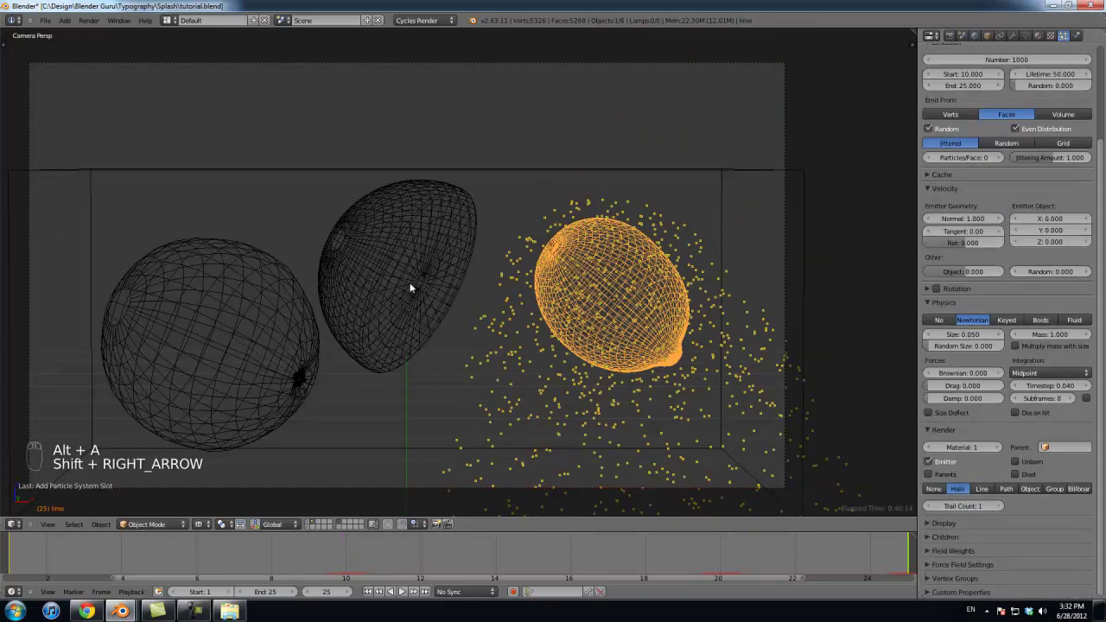
pyautogui.scroll(-4, 1006, 259)
pyautogui.click(952, 442)
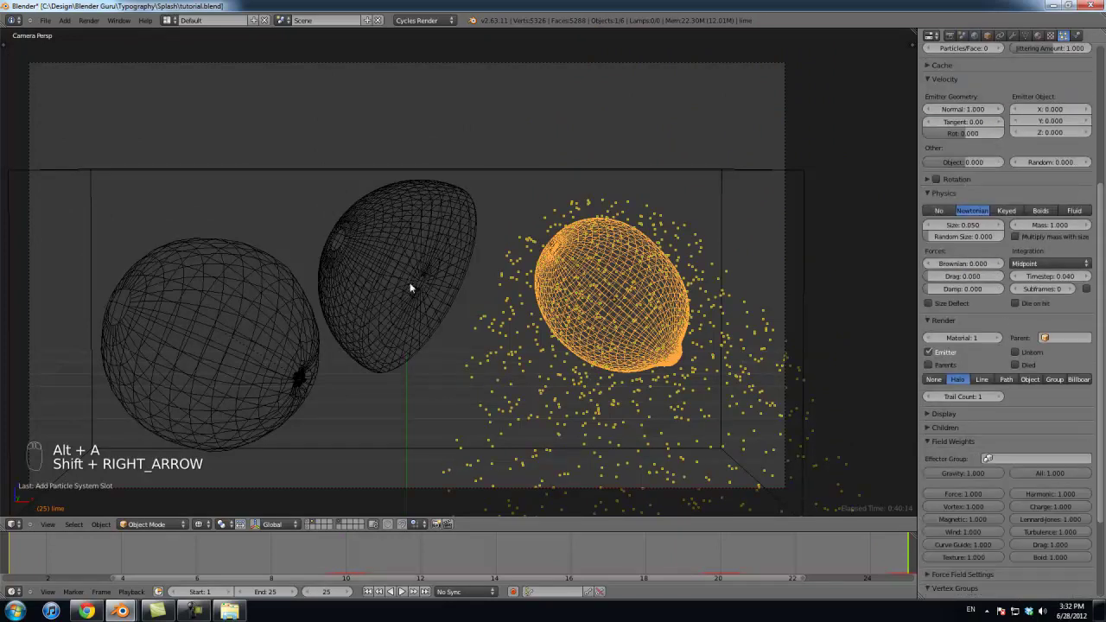
pyautogui.moveTo(985, 473); pyautogui.dragTo(907, 473)
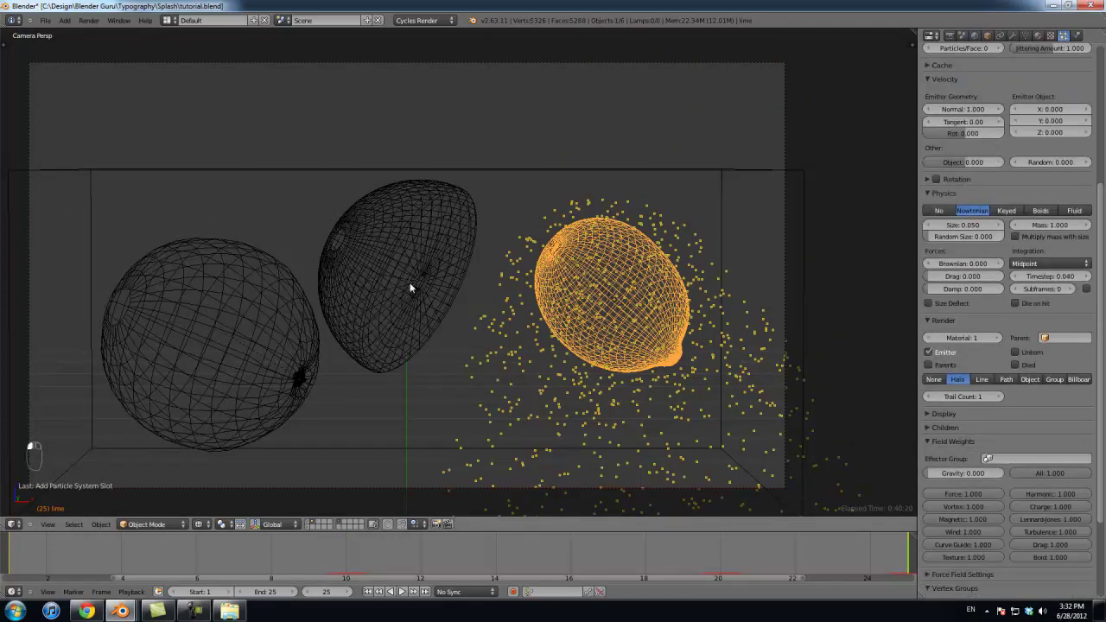
pyautogui.hotkey('shift', 'Left')
pyautogui.hotkey('alt', 'a')
pyautogui.hotkey('alt', 'a')
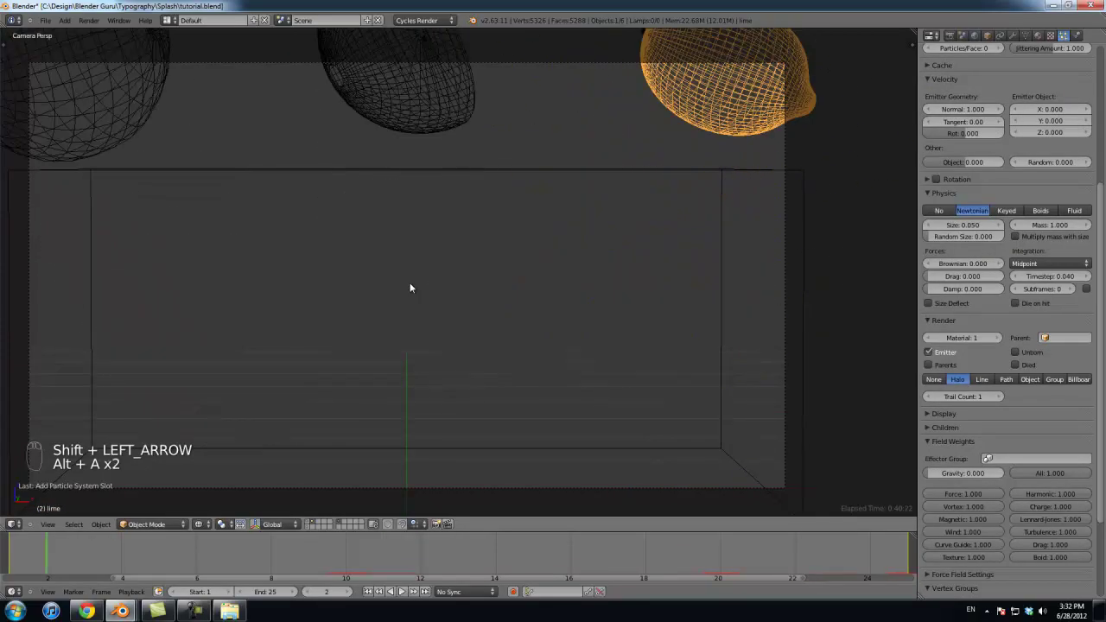
# Step: Set the lime particles' normal velocity to 0.1 and random velocity to 0.5
pyautogui.scroll(4, 1007, 259)
pyautogui.click(964, 212)
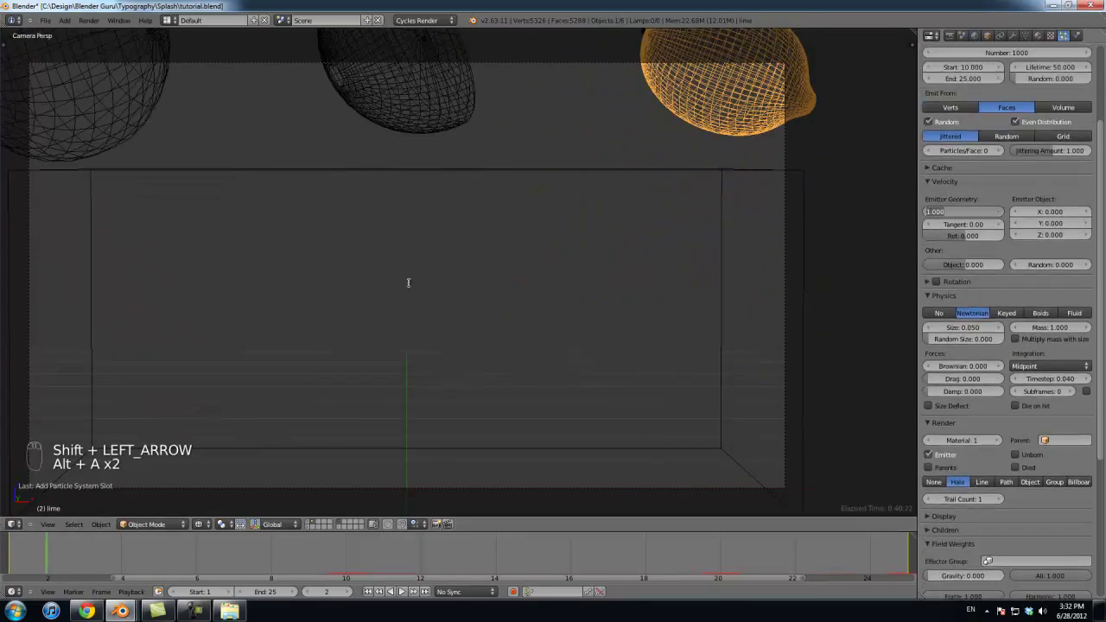
pyautogui.write('0.1')
pyautogui.press('Return')
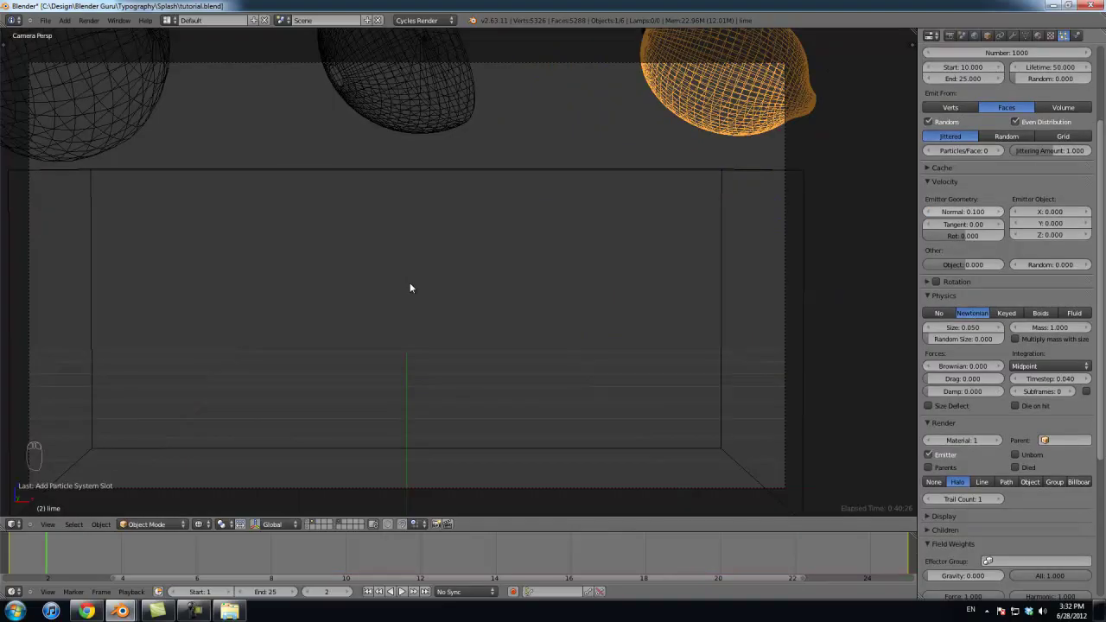
pyautogui.click(1050, 264)
pyautogui.write('0.5')
pyautogui.press('Return')
# Step: Set the Brownian force on the lime's particles to 0.1 and play the animation through to frame 25
pyautogui.click(963, 366)
pyautogui.write('0.1')
pyautogui.press('Return')
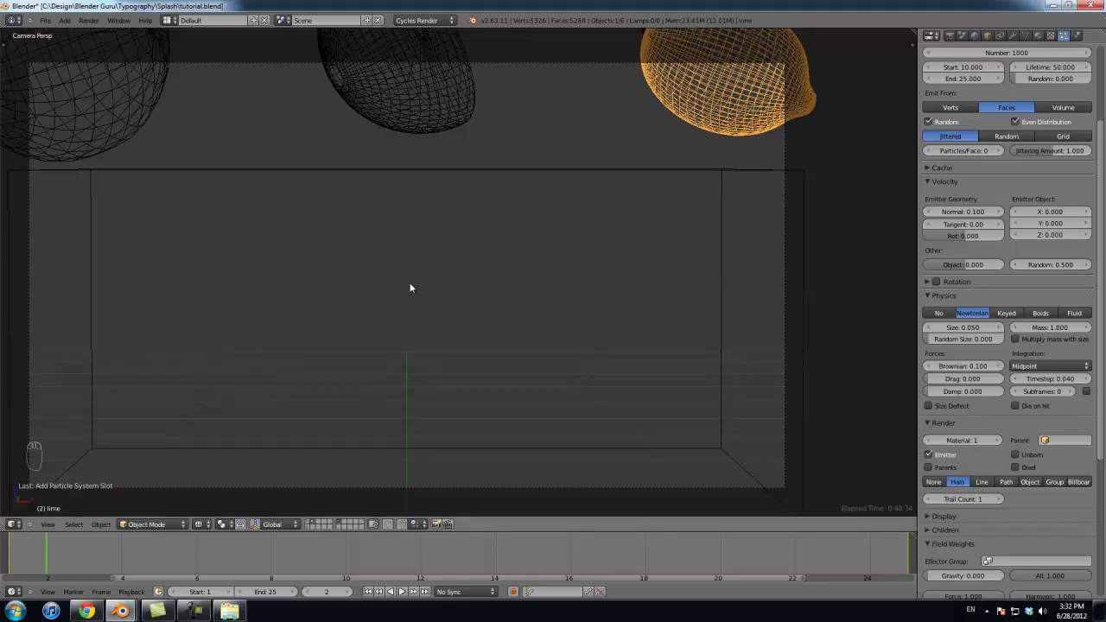
pyautogui.hotkey('alt', 'a')
pyautogui.hotkey('alt', 'a')
pyautogui.hotkey('alt', 'a')
pyautogui.hotkey('alt', 'a')
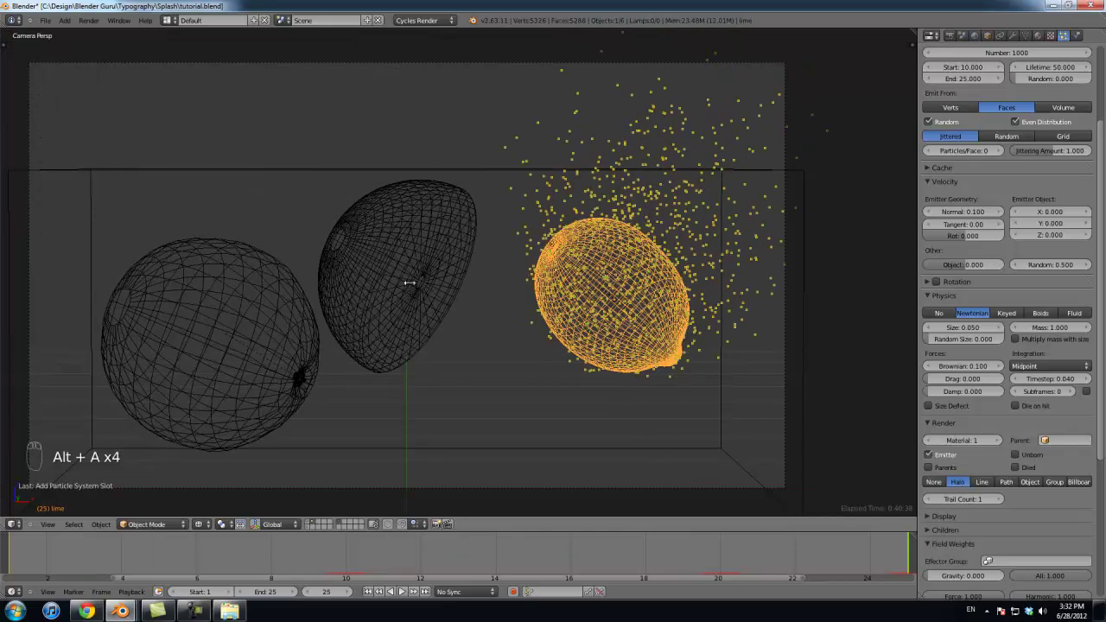
# Step: Set the lime particles' random velocity to 0.3 and replay the animation from the first frame
pyautogui.click(1050, 264)
pyautogui.press('BackSpace')
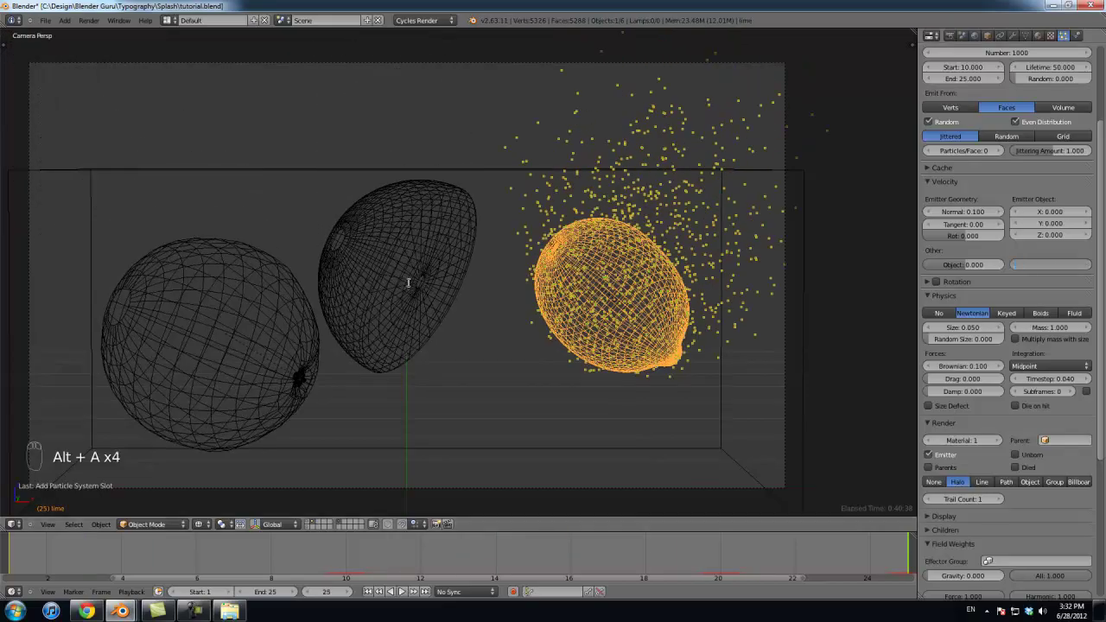
pyautogui.write('.3')
pyautogui.press('Return')
pyautogui.hotkey('shift', 'Left')
pyautogui.hotkey('alt', 'a')
pyautogui.hotkey('alt', 'a')
# Step: Step back and forth through the last frames up to 25 to examine how the particles trail the lime, ending on frame 24
pyautogui.press('Right')
pyautogui.press('Left')
pyautogui.press('Left')
pyautogui.press('Right')
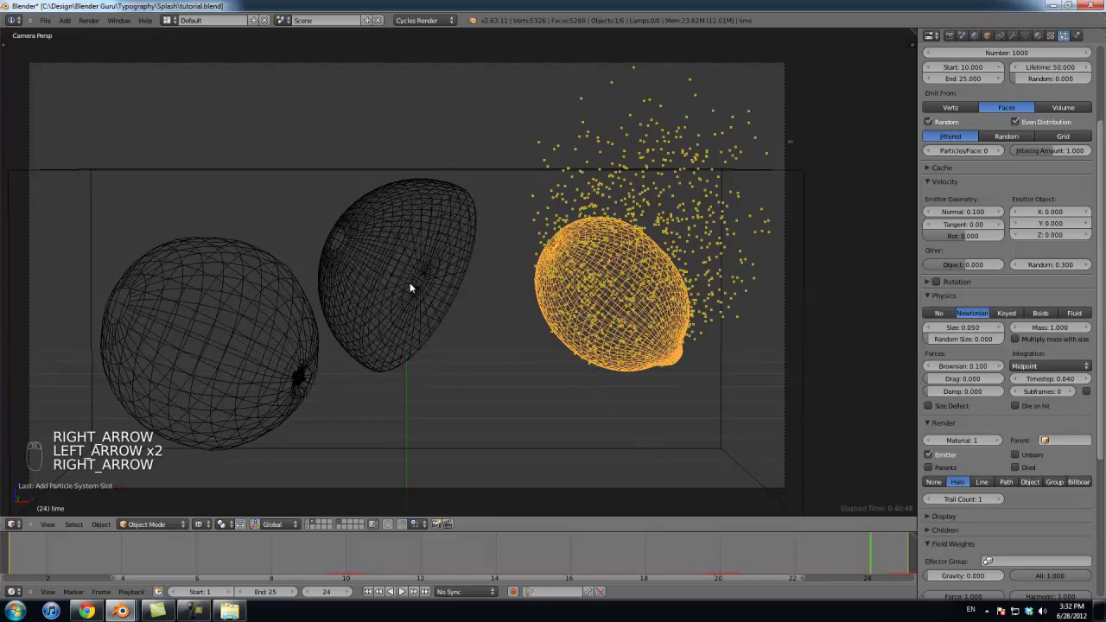
pyautogui.press('Left')
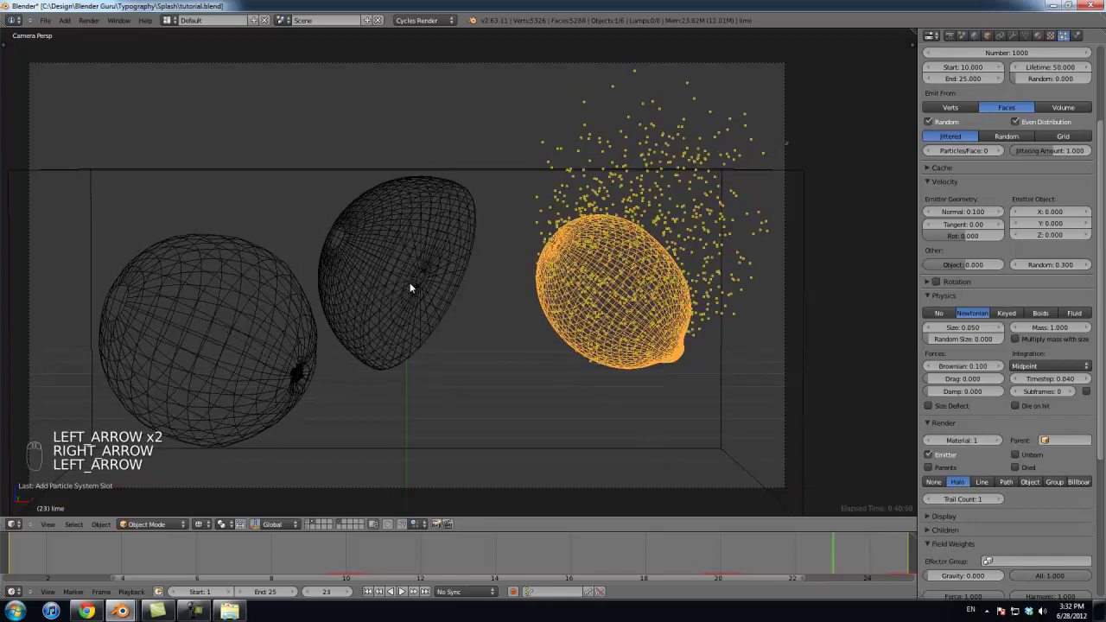
pyautogui.press('Right')
pyautogui.press('Right')
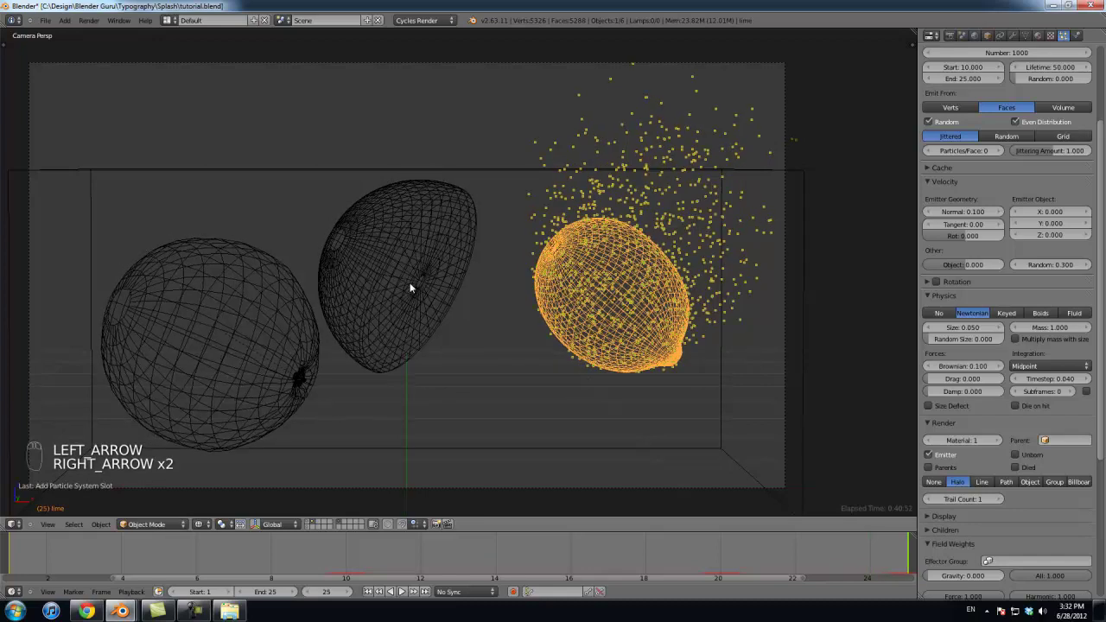
pyautogui.press('Left')
pyautogui.press('Left')
pyautogui.press('Left')
pyautogui.press('Left')
pyautogui.press('Left')
pyautogui.press('Left')
pyautogui.press('Right')
pyautogui.press('Right')
pyautogui.press('Right')
pyautogui.press('Right')
pyautogui.press('Right')
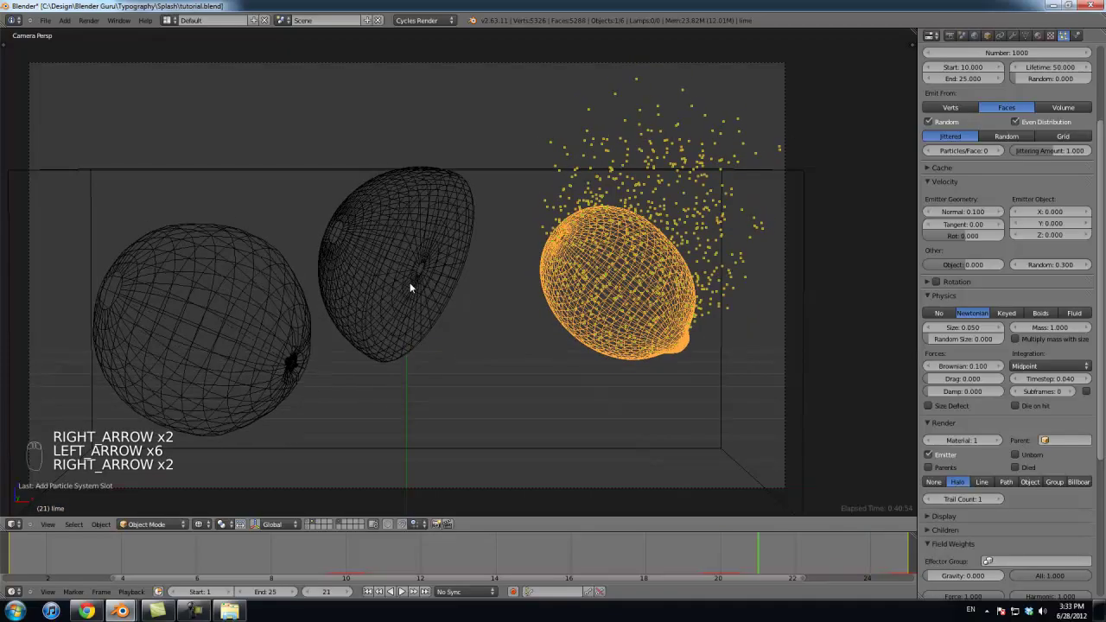
pyautogui.press('Right')
pyautogui.press('Left')
pyautogui.press('Left')
pyautogui.press('Left')
pyautogui.press('Right')
pyautogui.press('Right')
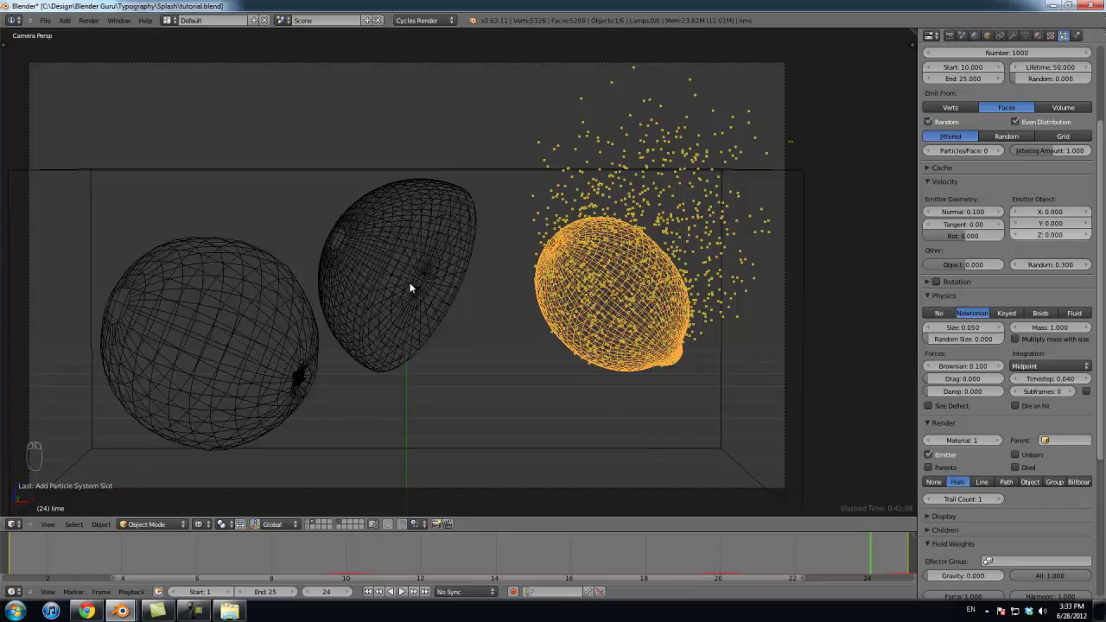
# Step: Try a particle count of 2000 for the lime
pyautogui.click(1006, 171)
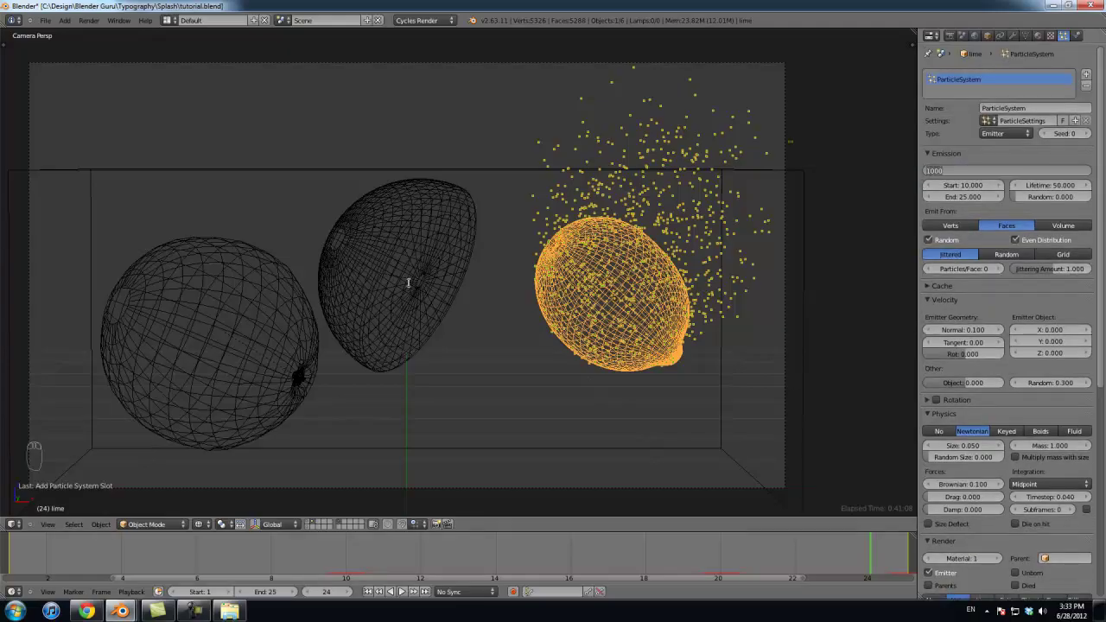
pyautogui.write('2000')
pyautogui.press('Return')
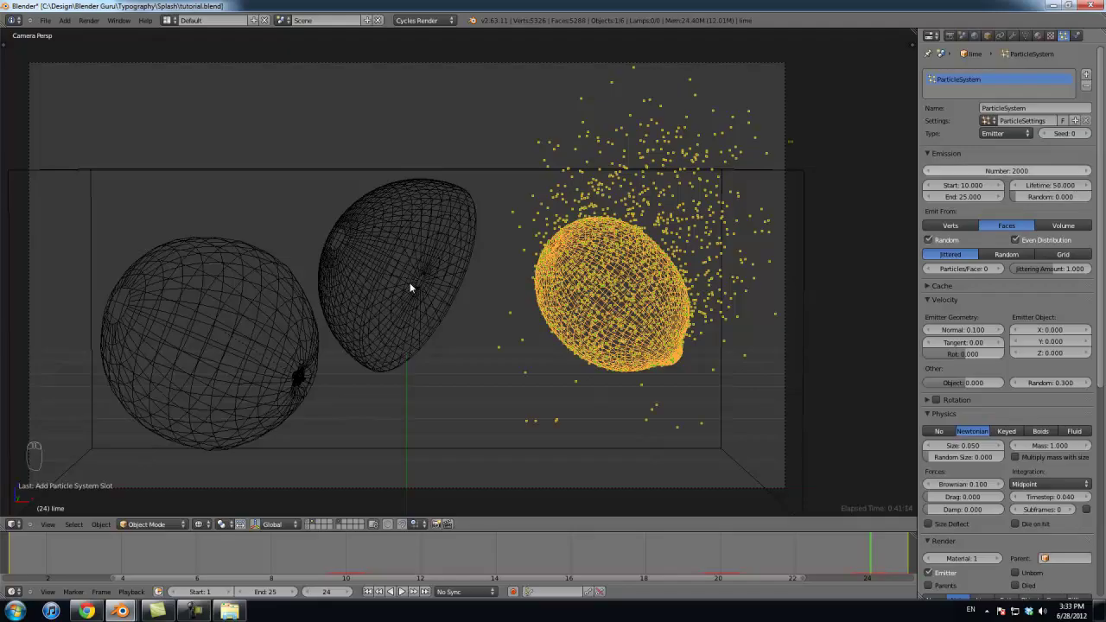
# Step: Return to the first frame, set the lime's particle count to 3000 and play the animation to frame 23
pyautogui.hotkey('shift', 'Left')
pyautogui.click(1006, 171)
pyautogui.write('300')
pyautogui.press('Return')
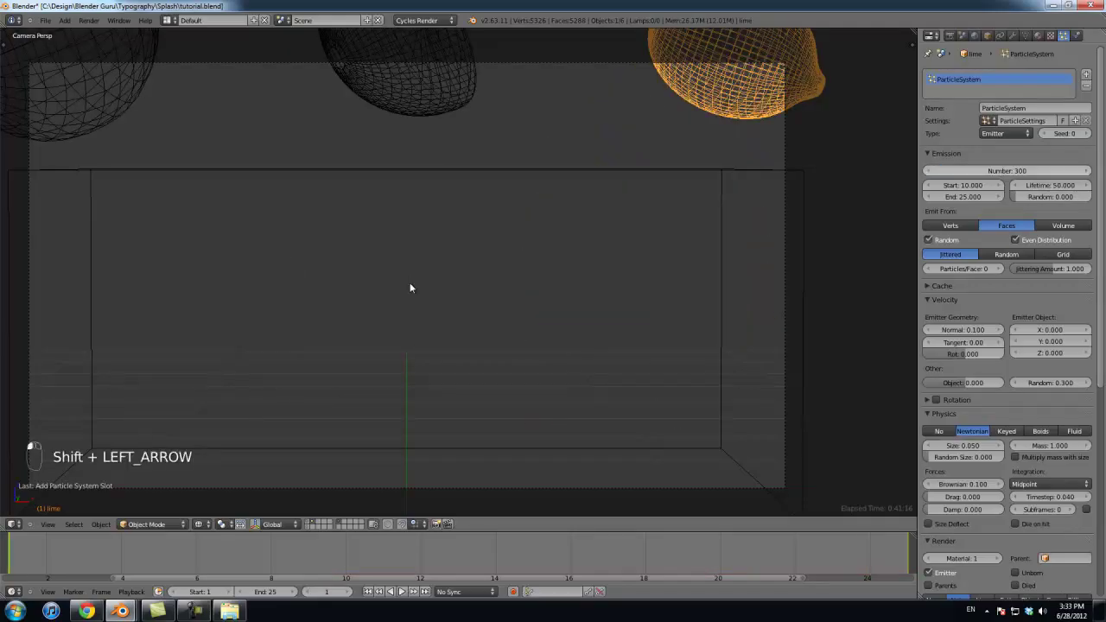
pyautogui.click(1006, 171)
pyautogui.write('3000')
pyautogui.press('Return')
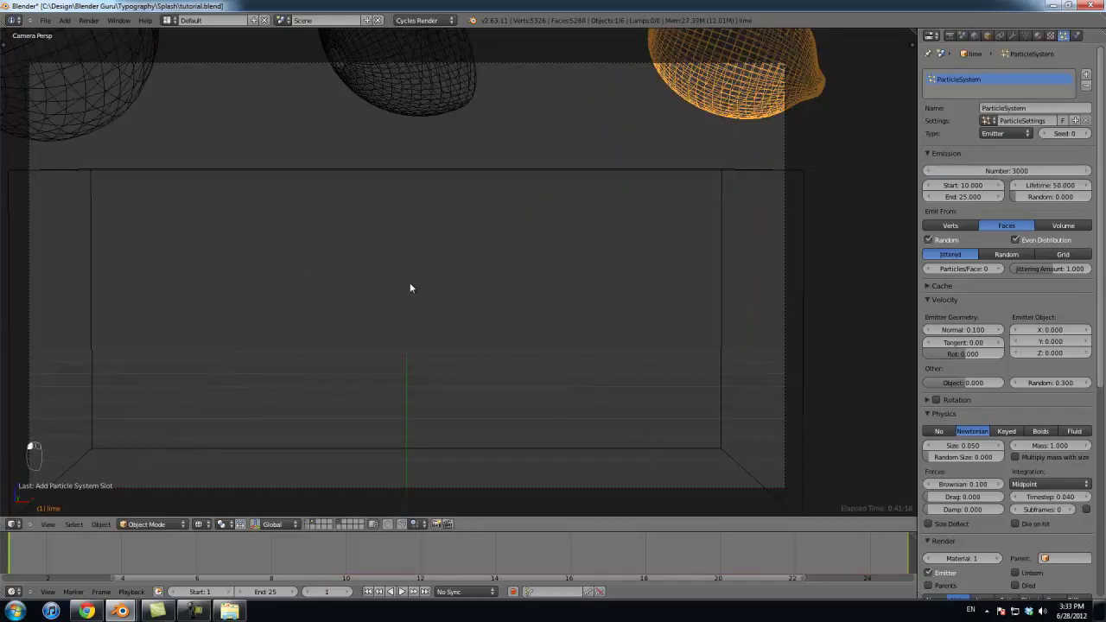
pyautogui.hotkey('alt', 'a')
pyautogui.hotkey('alt', 'a')
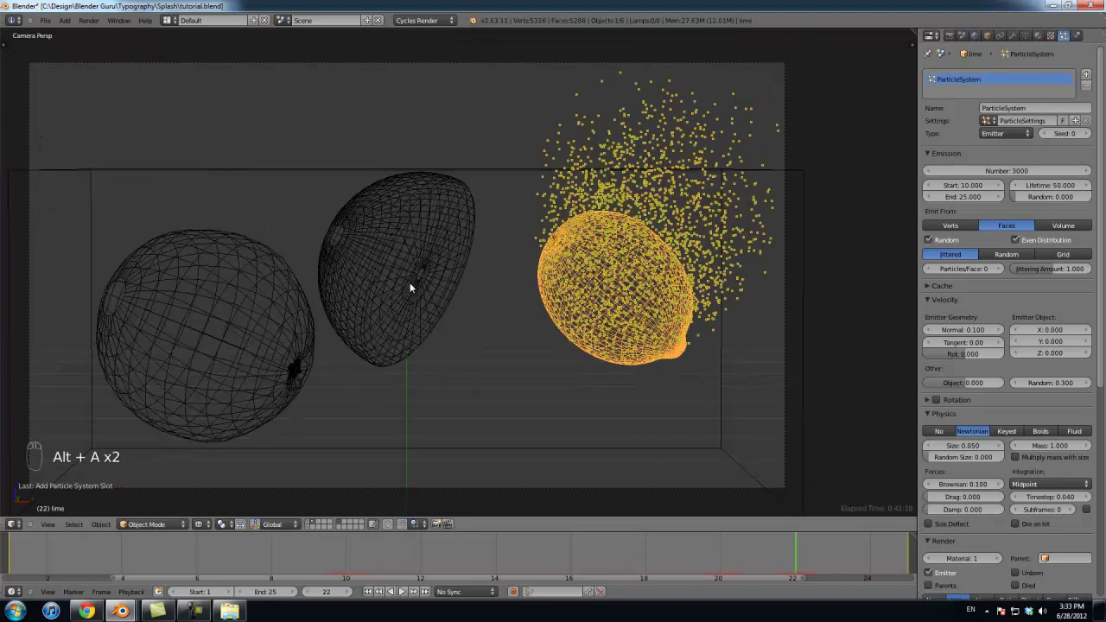
pyautogui.press('Right')
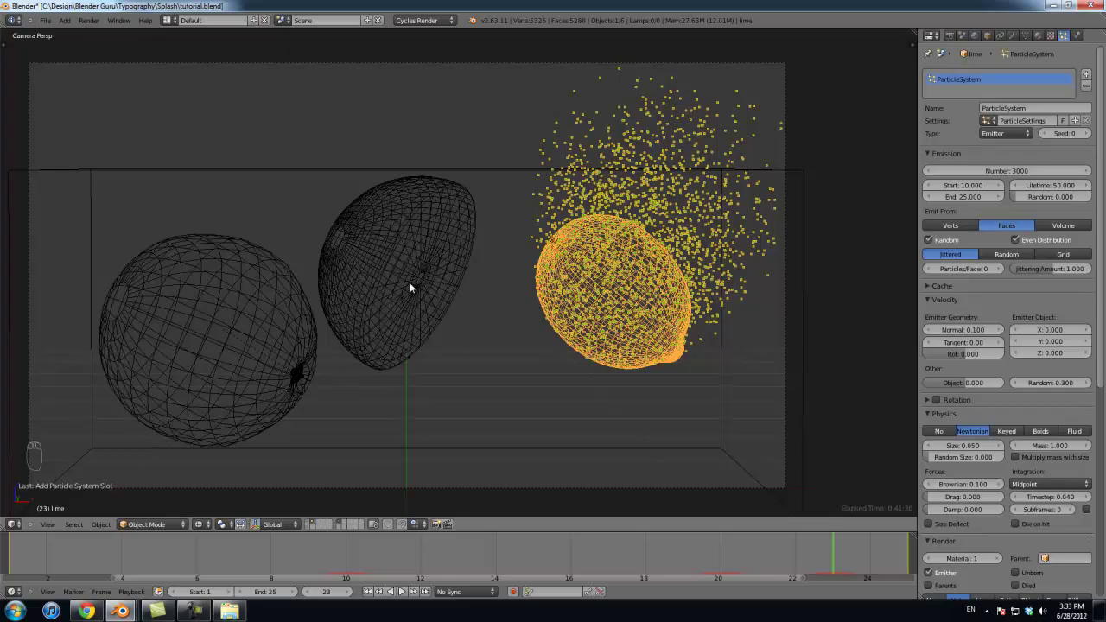
# Step: Replay the animation from the first frame and stop on frame 24 to check the denser particle cloud
pyautogui.hotkey('shift', 'Left')
pyautogui.hotkey('alt', 'a')
pyautogui.hotkey('alt', 'a')
pyautogui.hotkey('alt', 'a')
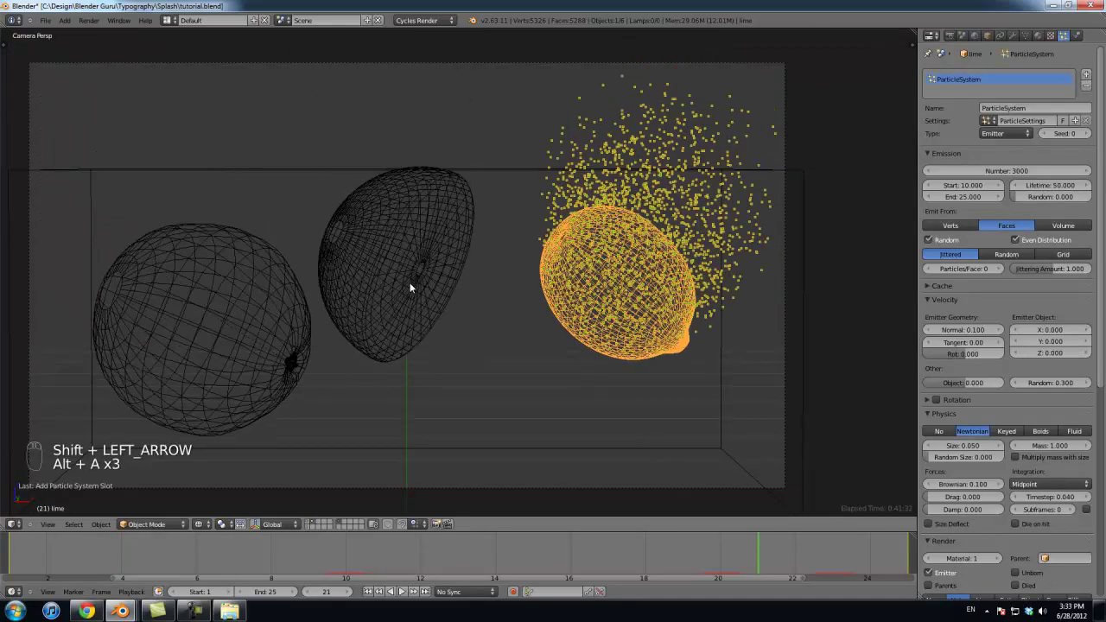
pyautogui.press('Right')
pyautogui.press('Right')
pyautogui.press('Right')
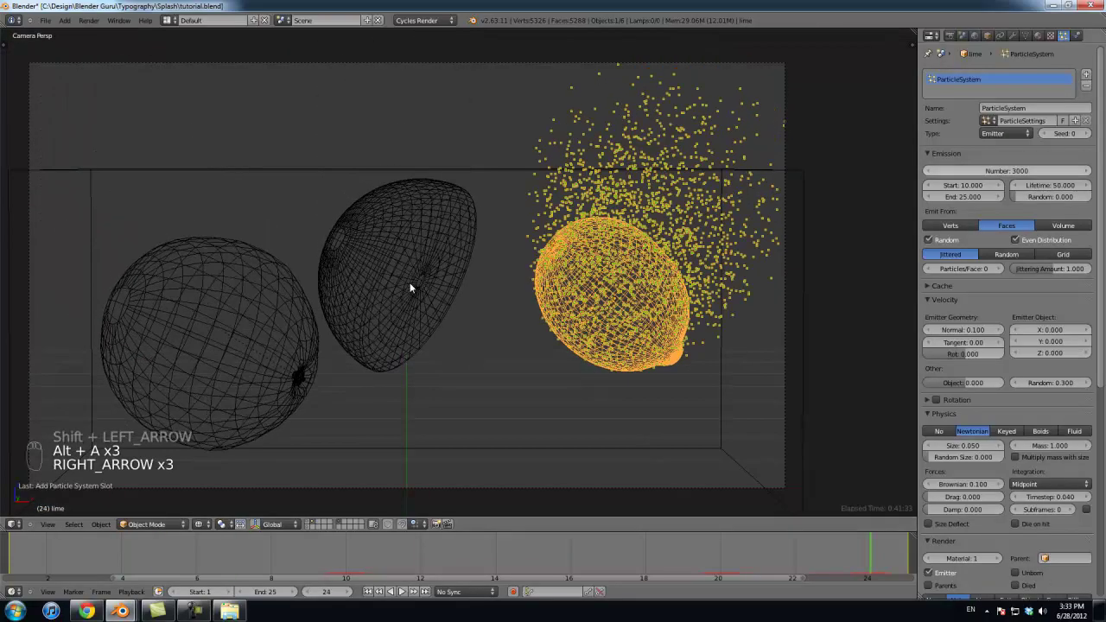
# Step: Select the sliced lemon and add a particle system to it
pyautogui.moveTo(963, 445)
pyautogui.mouseDown(button='middle')
pyautogui.moveTo(963, 200)
pyautogui.moveTo(963, 405)
pyautogui.mouseUp(button='middle')
pyautogui.scroll(1, 410, 288)
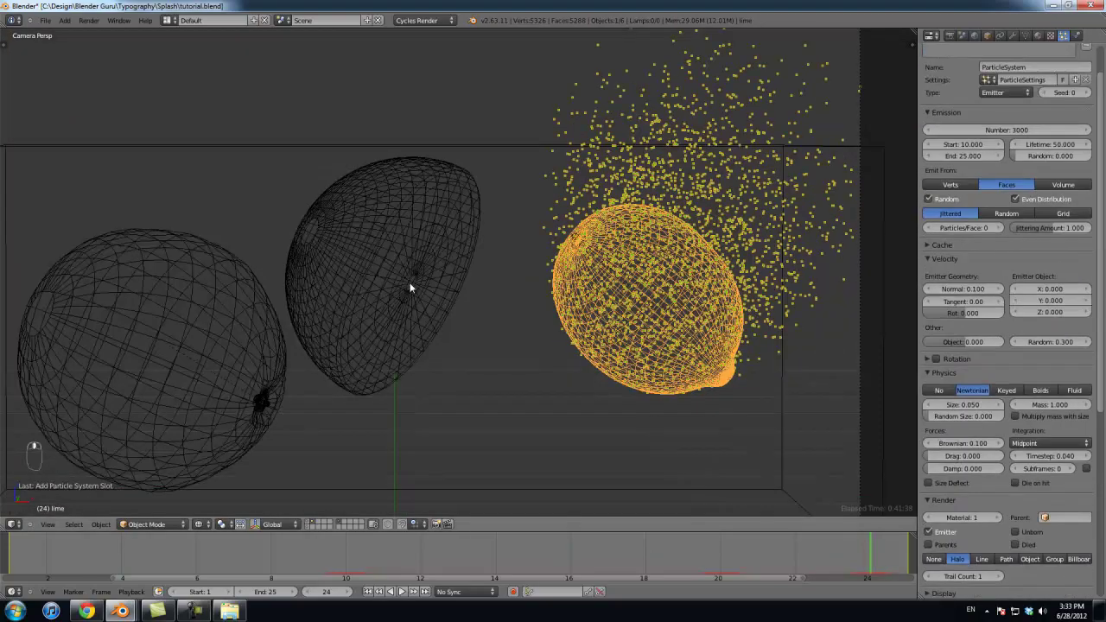
pyautogui.press('z')
pyautogui.press('z')
pyautogui.press('a')
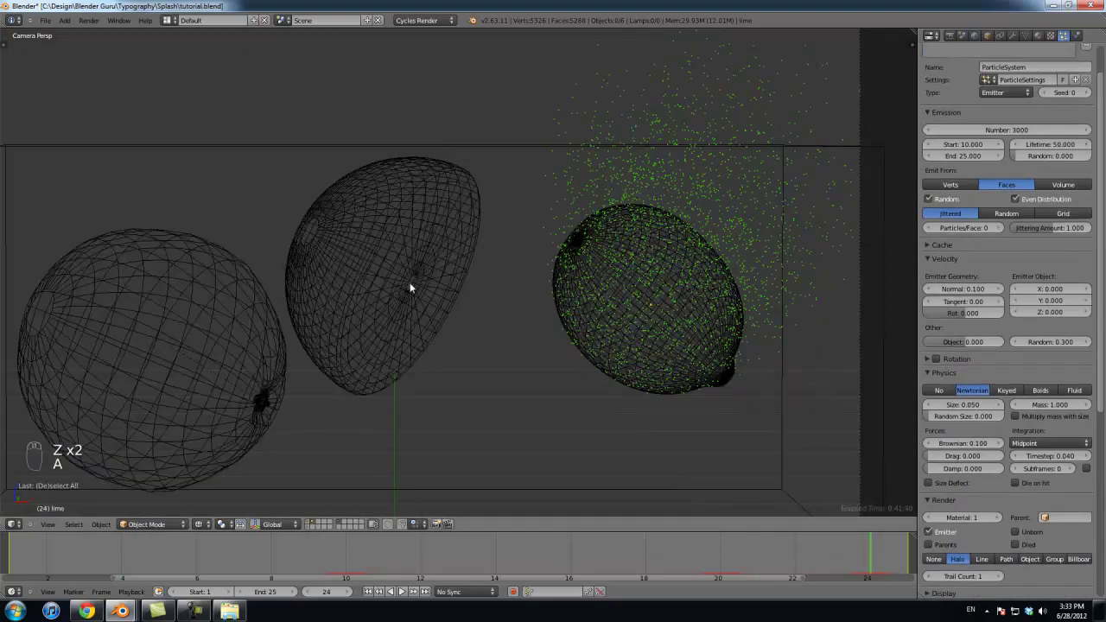
pyautogui.rightClick(648, 298)
pyautogui.rightClick(410, 288)
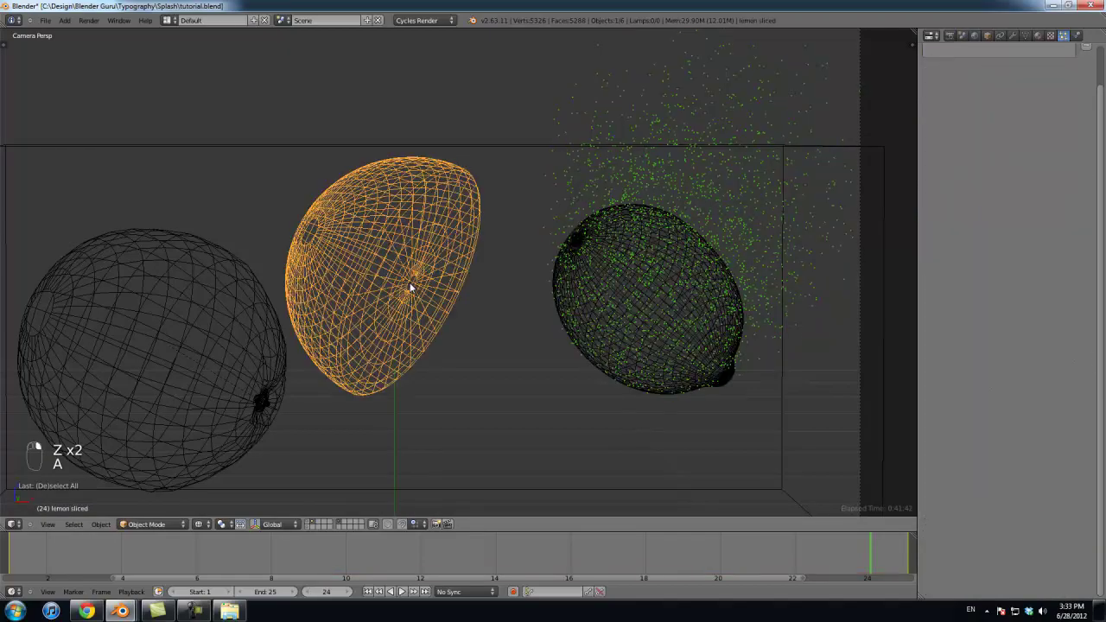
pyautogui.click(1086, 74)
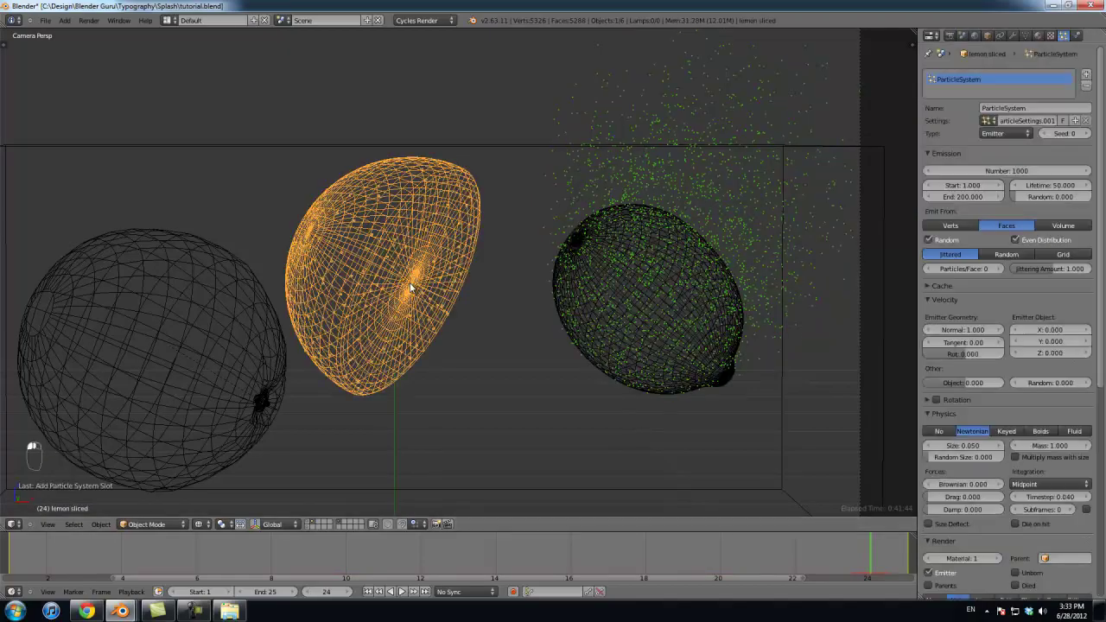
# Step: Assign the lime's existing particle settings to the sliced lemon and rename the settings Bubbles
pyautogui.click(989, 121)
pyautogui.click(1015, 136)
pyautogui.click(1021, 121)
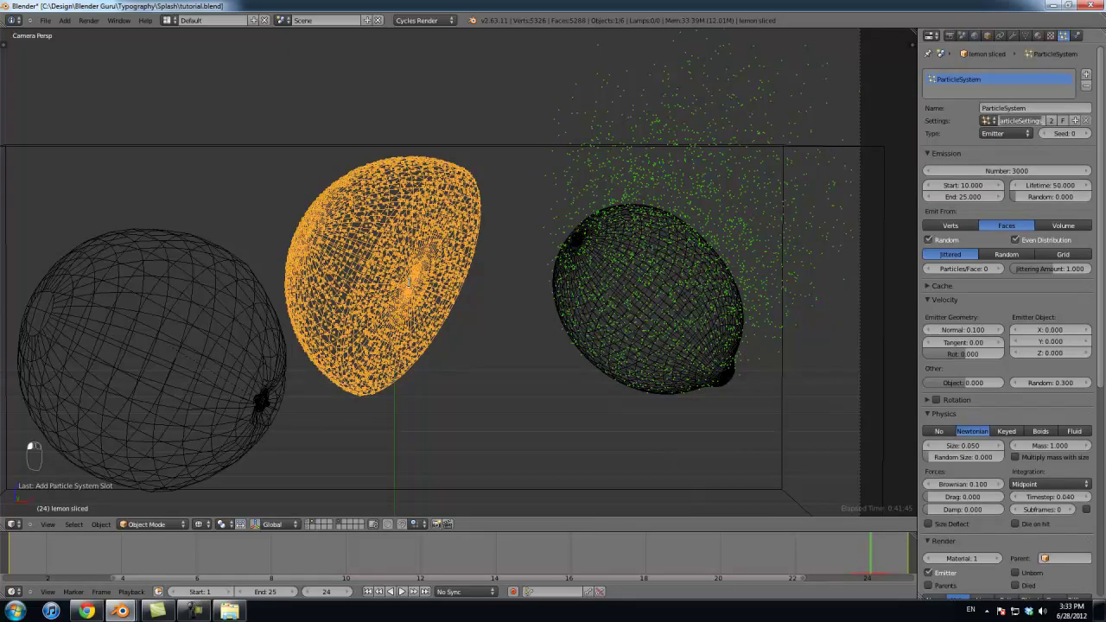
pyautogui.write('Bubbles')
pyautogui.press('Return')
# Step: Add a particle system to the orange and assign it the Bubbles settings
pyautogui.rightClick(207, 337)
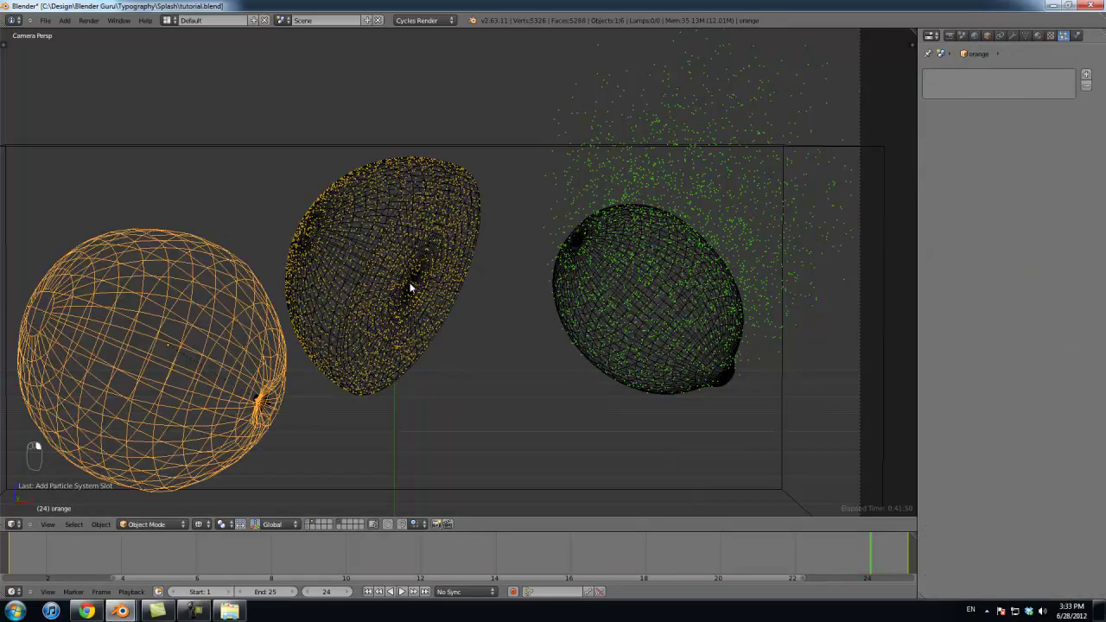
pyautogui.click(1086, 75)
pyautogui.click(1023, 121)
pyautogui.click(990, 121)
pyautogui.click(990, 121)
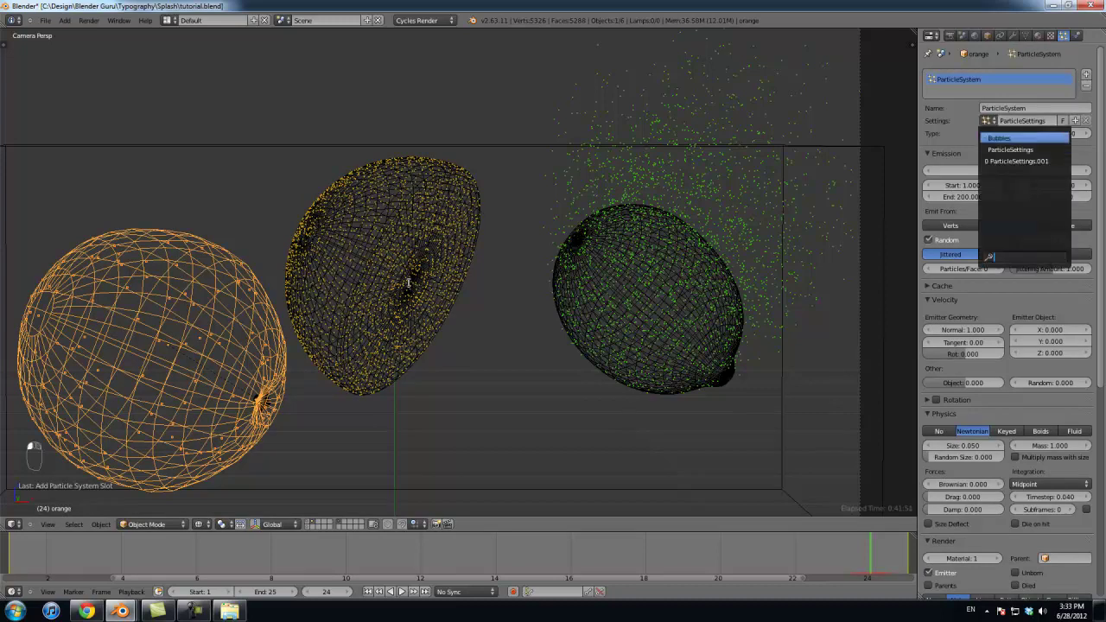
pyautogui.click(1012, 137)
# Step: Play the animation from the first frame to check all three particle clouds, then go to the last frame
pyautogui.hotkey('shift', 'Left')
pyautogui.hotkey('alt', 'a')
pyautogui.hotkey('alt', 'a')
pyautogui.hotkey('alt', 'a')
pyautogui.hotkey('alt', 'a')
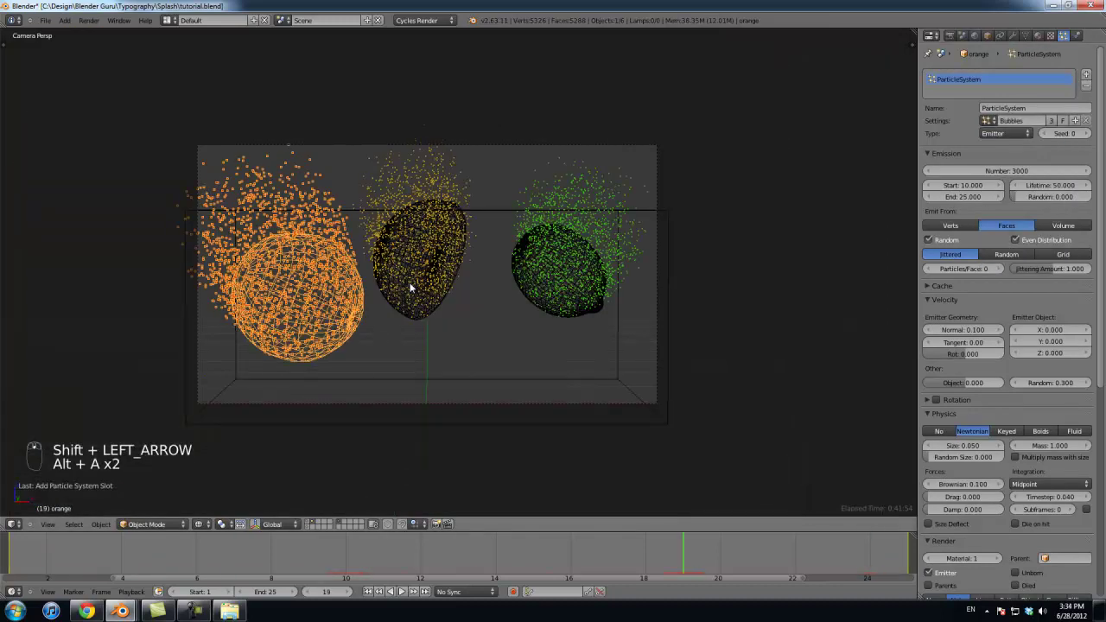
pyautogui.hotkey('shift', 'Right')
# Step: Select the orange, sliced lemon and lime in turn to examine each fruit's particles at frame 25
pyautogui.press('z')
pyautogui.press('z')
pyautogui.press('a')
pyautogui.rightClick(411, 288)
pyautogui.rightClick(411, 288)
pyautogui.rightClick(411, 288)
pyautogui.rightClick(411, 288)
pyautogui.rightClick(411, 287)
pyautogui.rightClick(411, 288)
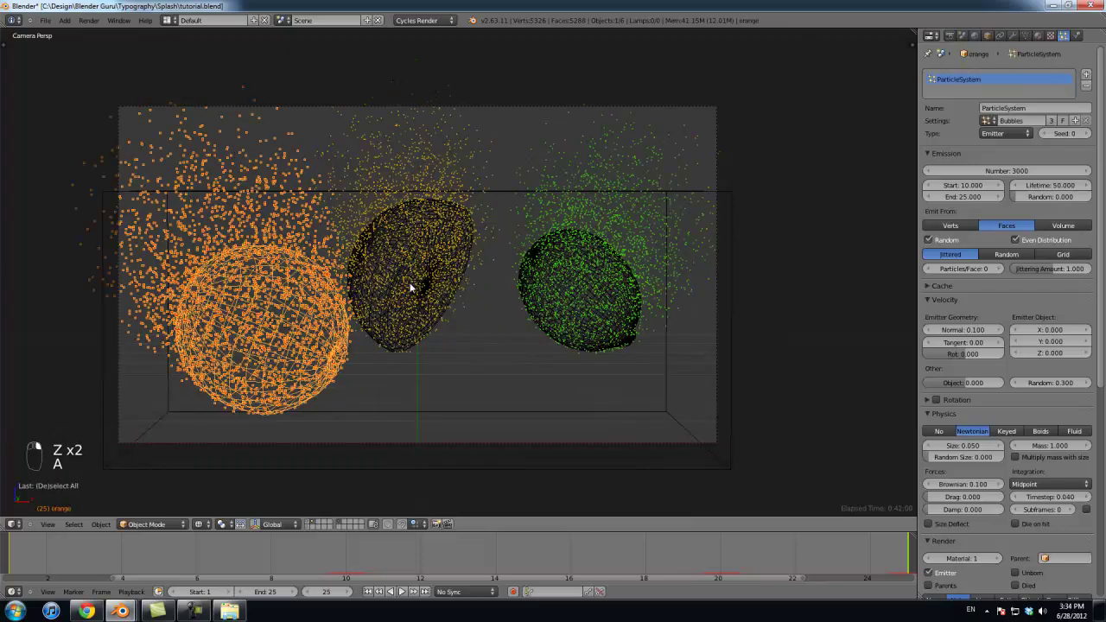
pyautogui.rightClick(411, 287)
pyautogui.rightClick(411, 288)
pyautogui.rightClick(412, 288)
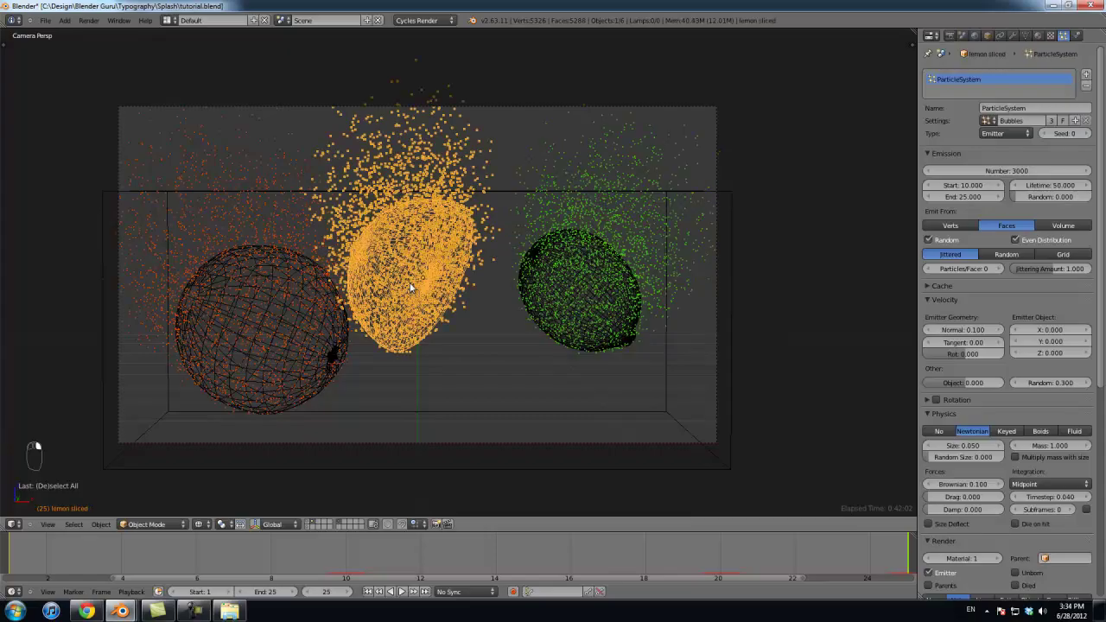
pyautogui.rightClick(411, 288)
pyautogui.rightClick(411, 288)
pyautogui.rightClick(411, 288)
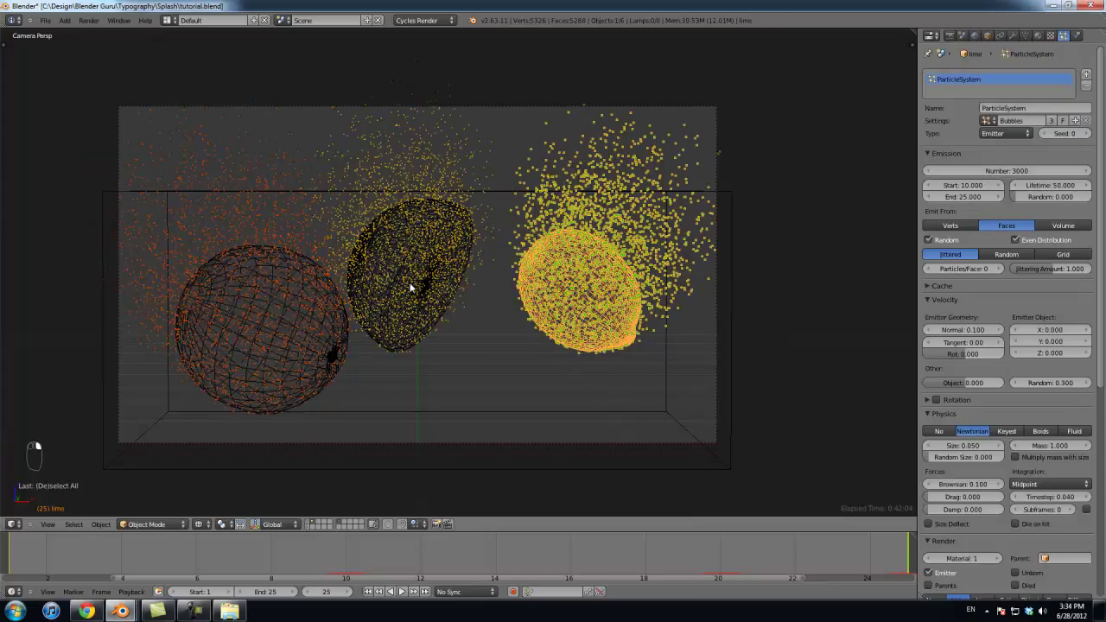
pyautogui.press('a')
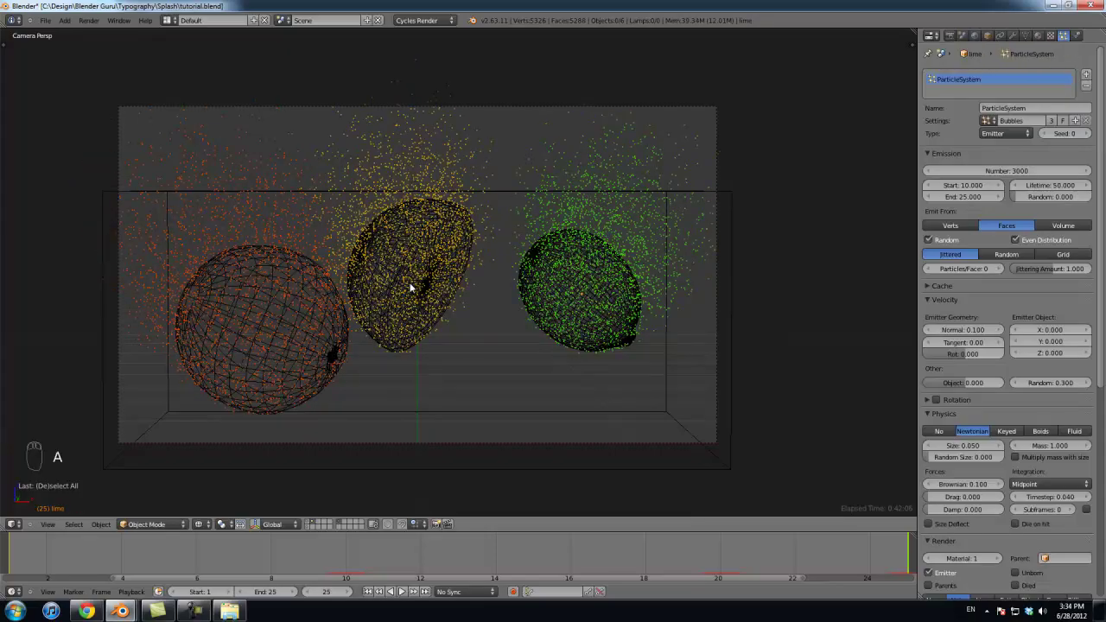
pyautogui.press('KP_0')
pyautogui.press('KP_0')
pyautogui.press('a')
pyautogui.press('a')
pyautogui.scroll(3, 411, 288)
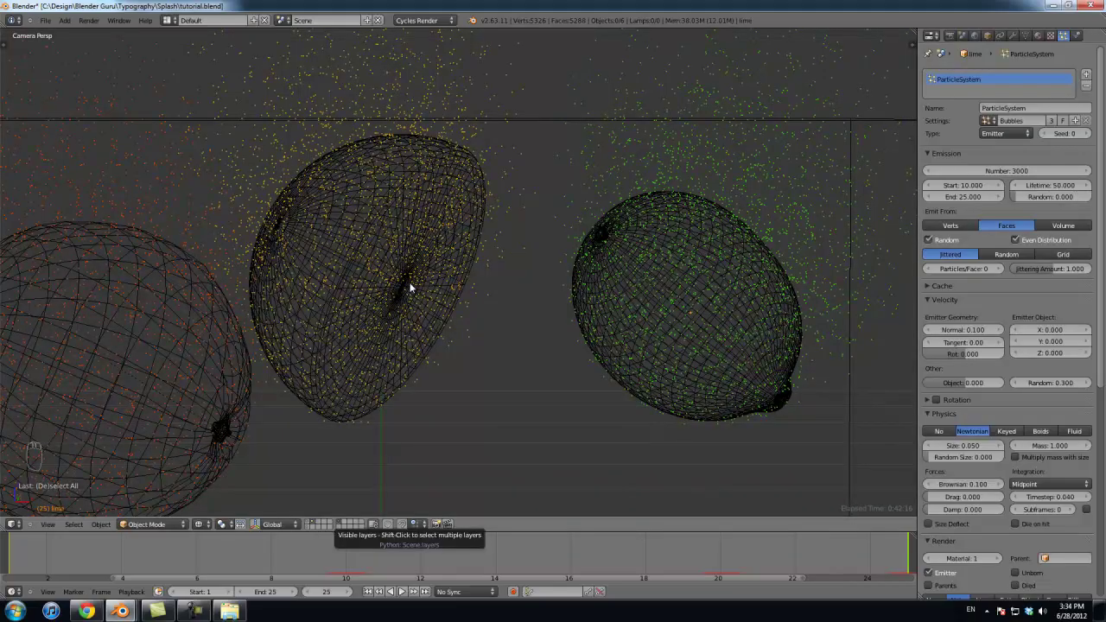
# Step: Add a UV sphere at the world origin on an empty layer
pyautogui.hotkey('shift', 'c')
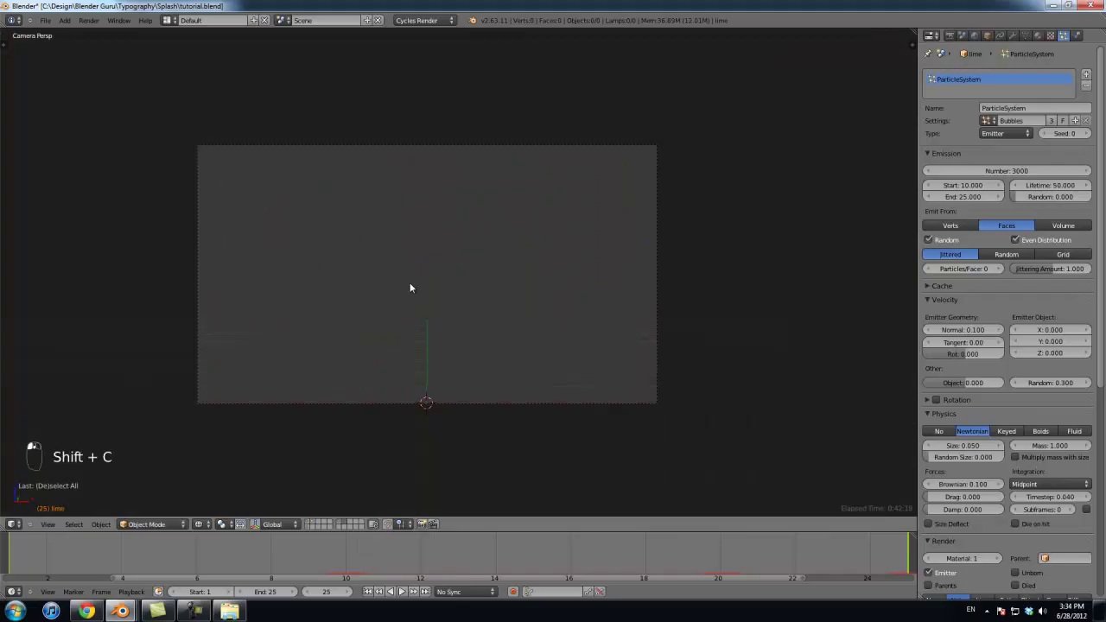
pyautogui.press('KP_7')
pyautogui.press('KP_5')
pyautogui.hotkey('shift', 'a')
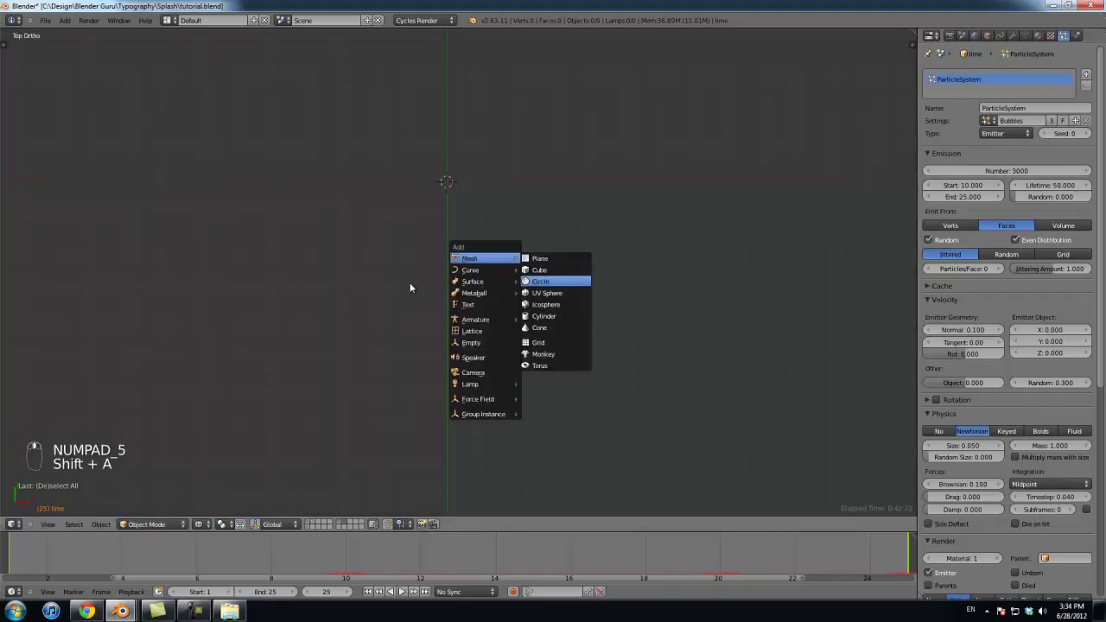
pyautogui.press('Down')
pyautogui.press('Return')
# Step: Reduce the new sphere to 8 segments and 6 rings
pyautogui.scroll(7, 411, 288)
pyautogui.press('t')
pyautogui.press('KP_1')
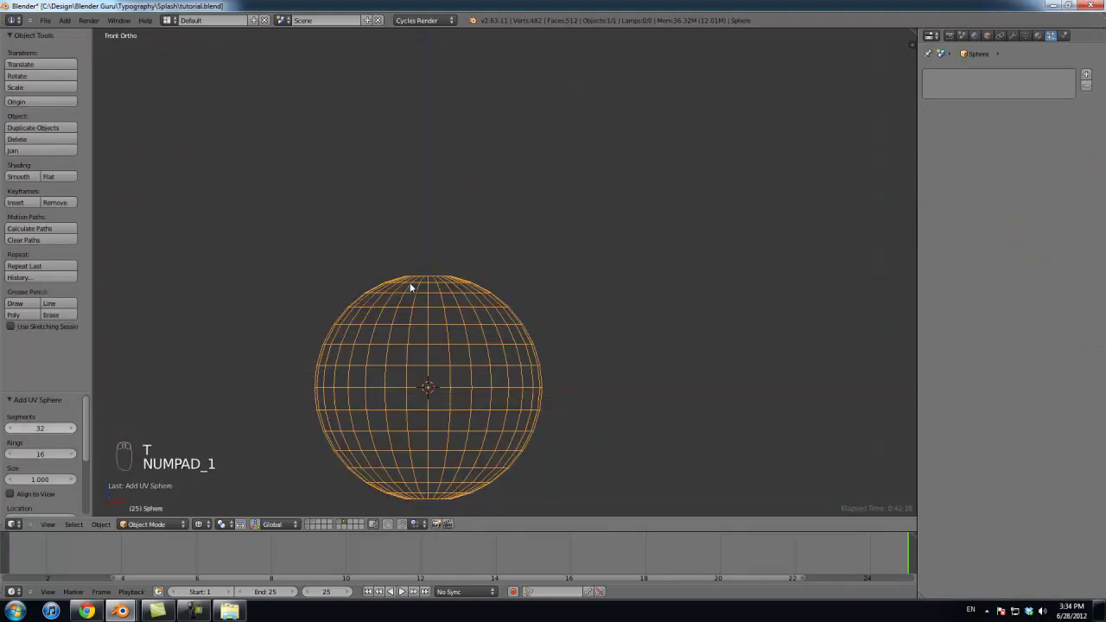
pyautogui.click(40, 429)
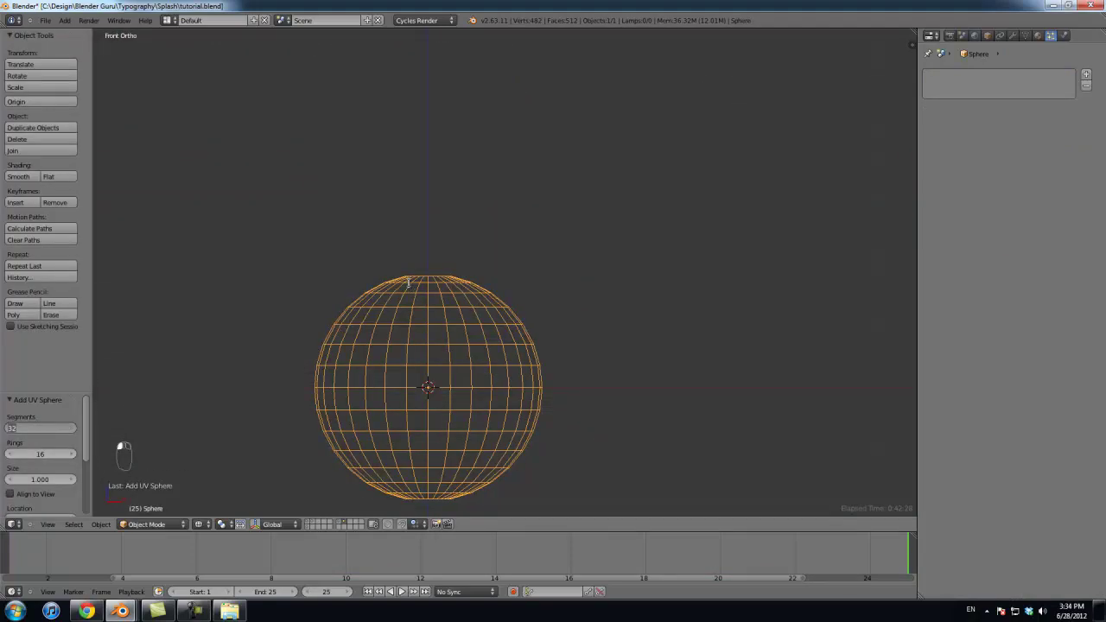
pyautogui.write('8')
pyautogui.press('Return')
pyautogui.click(40, 453)
pyautogui.write('6')
pyautogui.press('Return')
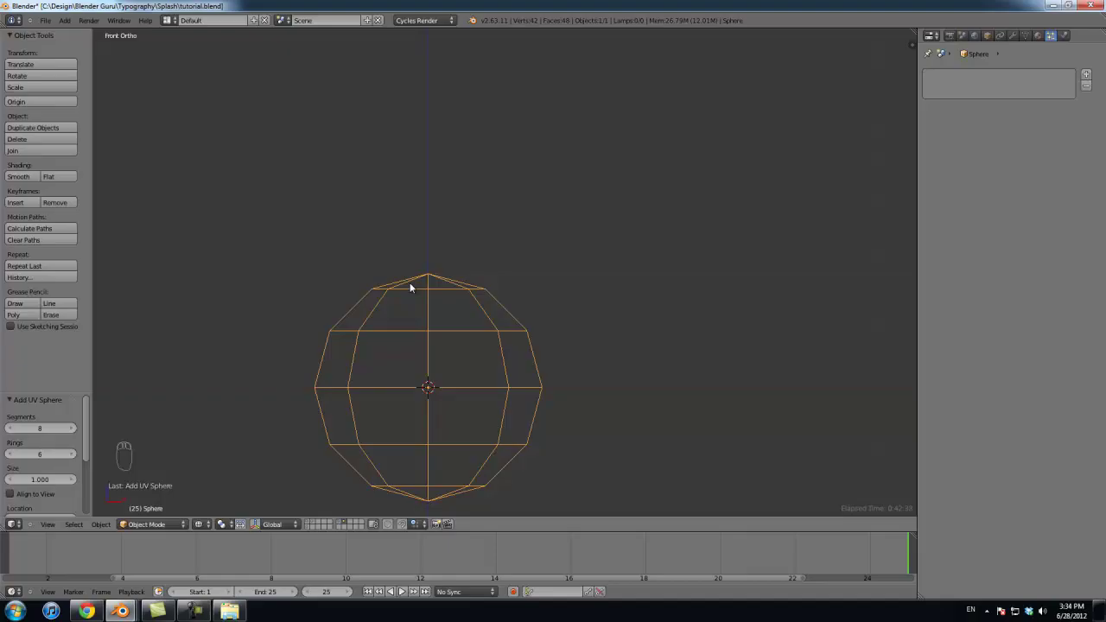
# Step: Raise the sphere's mesh 1 unit along Z so its base sits on the object origin, and rotate the object 90°
pyautogui.press('Tab')
pyautogui.press('g')
pyautogui.press('z')
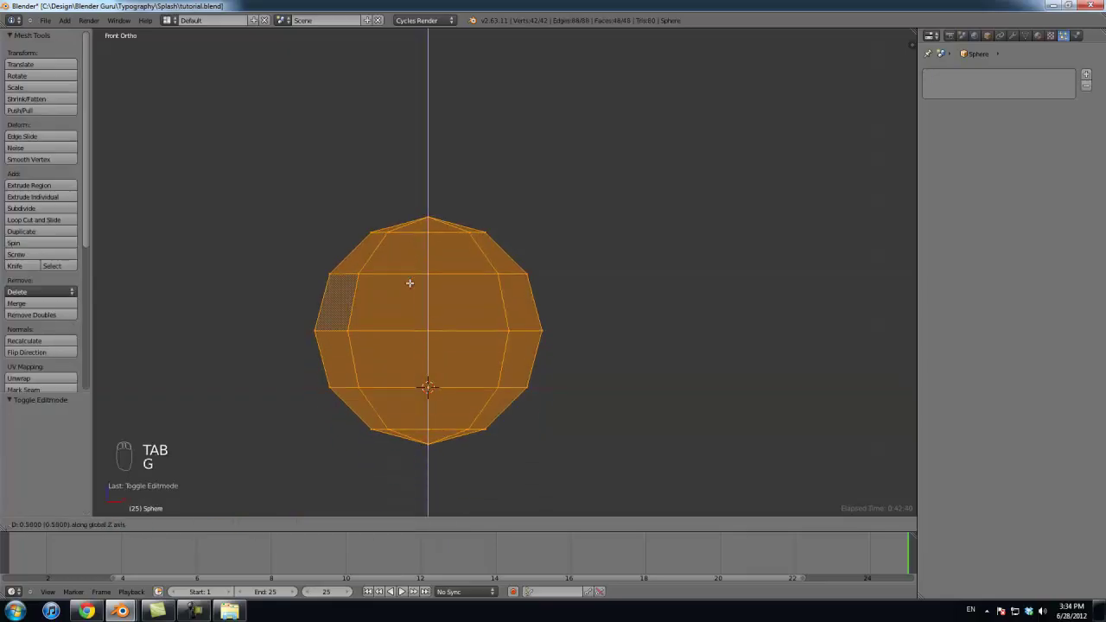
pyautogui.click(410, 283)
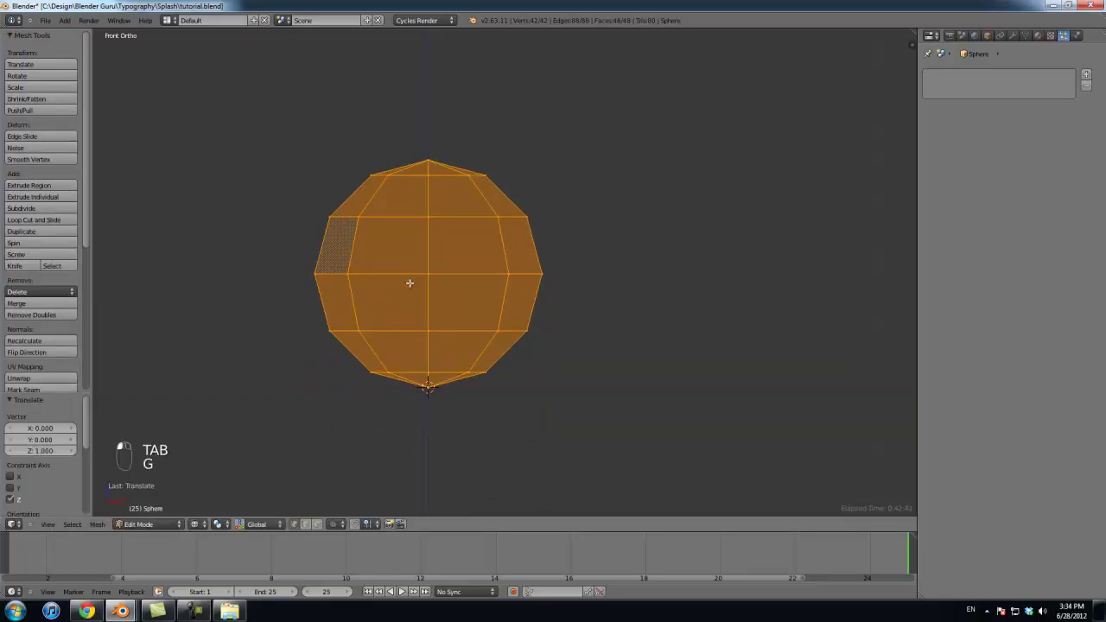
pyautogui.press('Tab')
pyautogui.press('r')
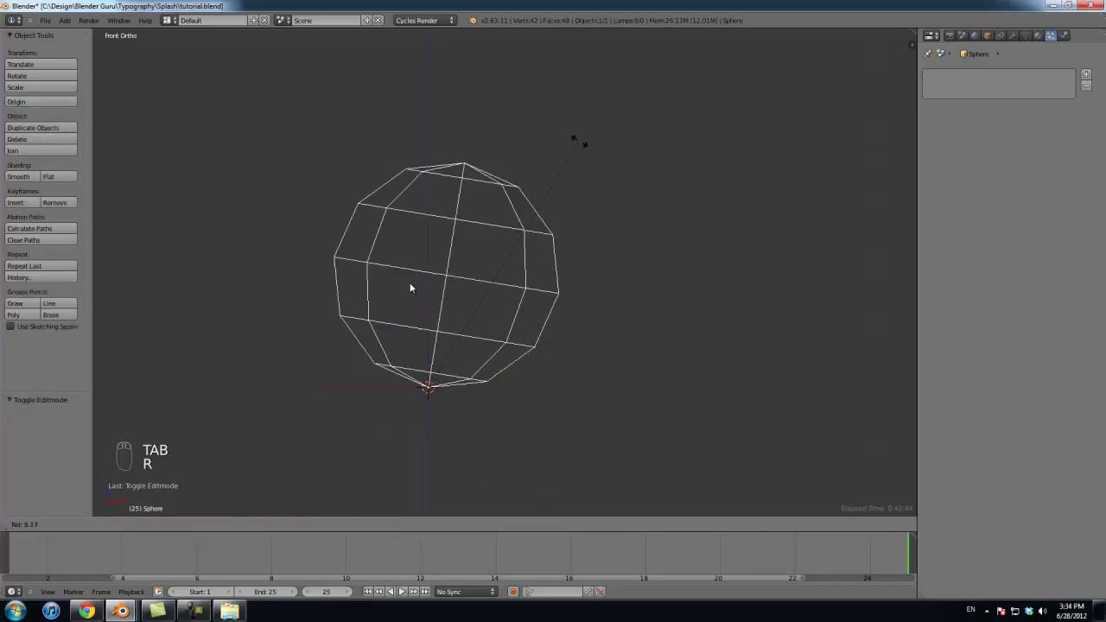
pyautogui.click(684, 477)
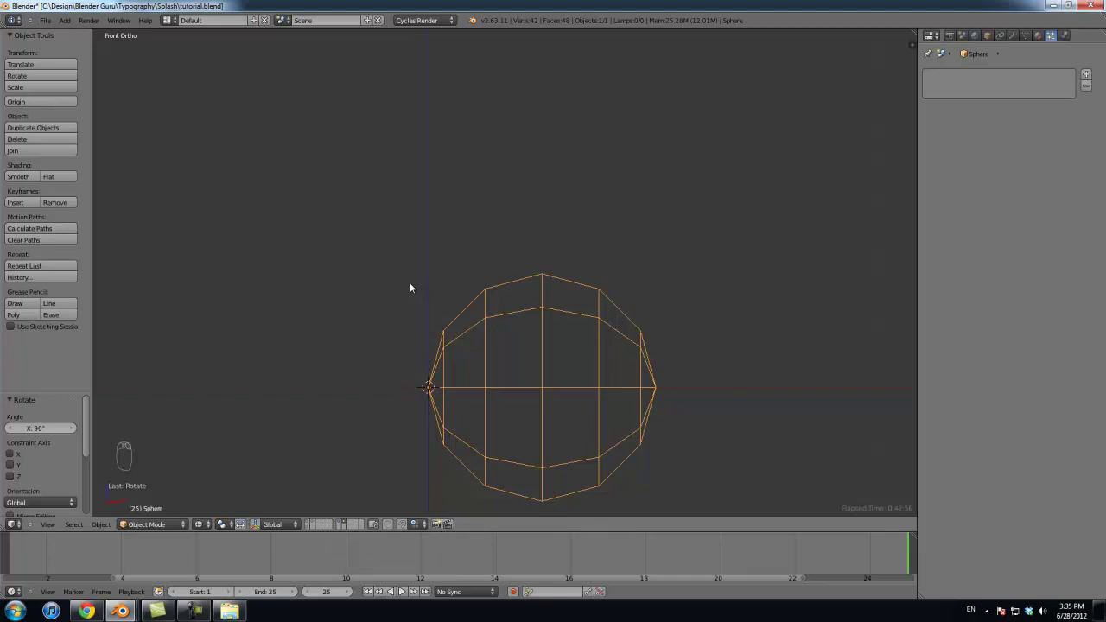
# Step: Show the sphere solid from above and give it smooth shading
pyautogui.press('KP_7')
pyautogui.press('z')
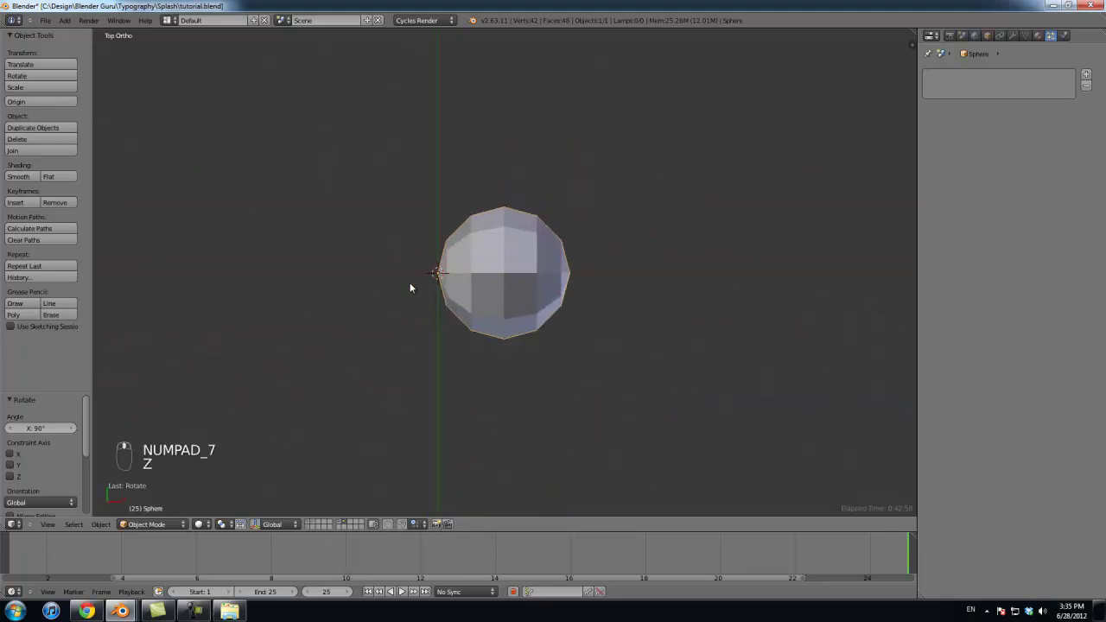
pyautogui.press('t')
pyautogui.press('t')
pyautogui.click(19, 176)
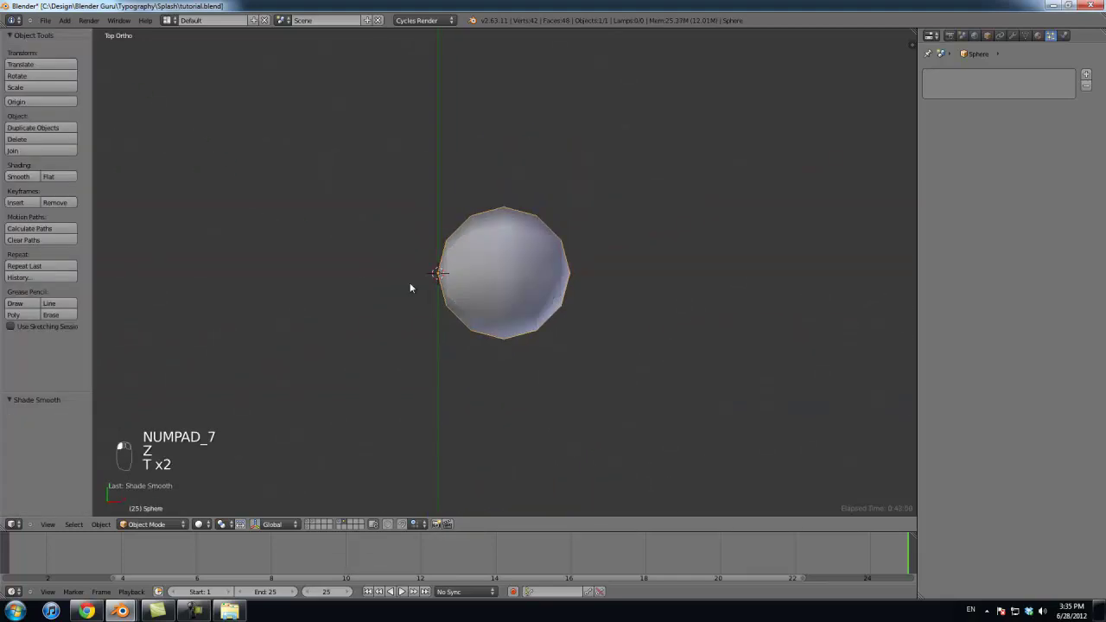
# Step: Duplicate the sphere about 2.23 units along the Y axis
pyautogui.scroll(-1, 410, 287)
pyautogui.keyDown('shift'); pyautogui.moveTo(411, 287); pyautogui.dragTo(374, 366, button='middle'); pyautogui.keyUp('shift')
pyautogui.hotkey('shift', 'd')
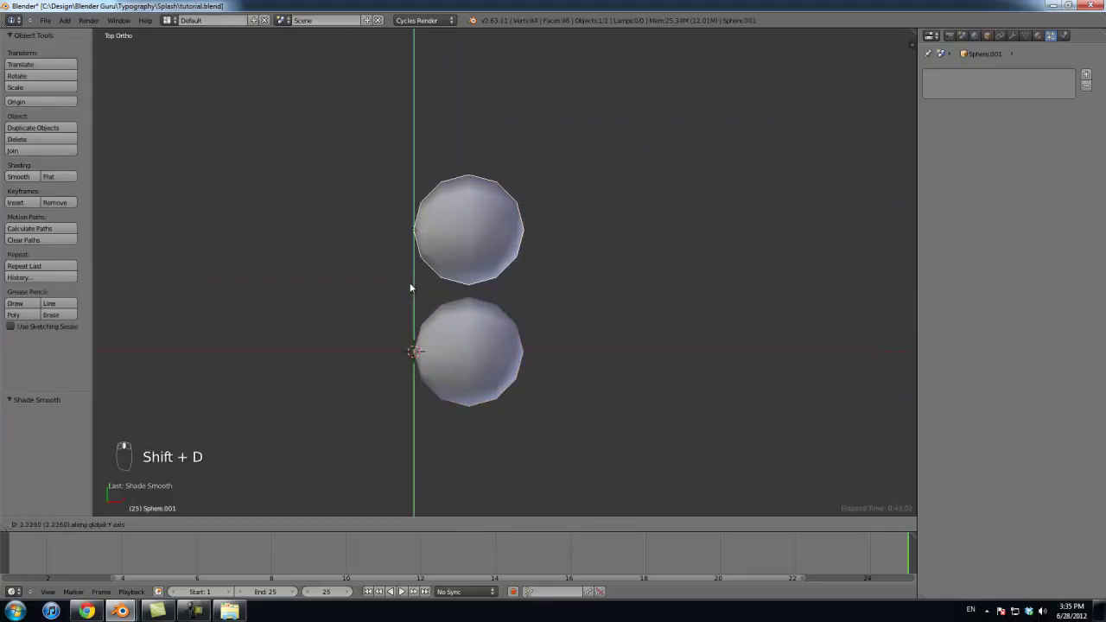
pyautogui.click(410, 287)
# Step: Stretch the duplicate to about 1.6 times along Y and move it about 0.57 units further along Y
pyautogui.scroll(4, 411, 288)
pyautogui.press('s')
pyautogui.press('y')
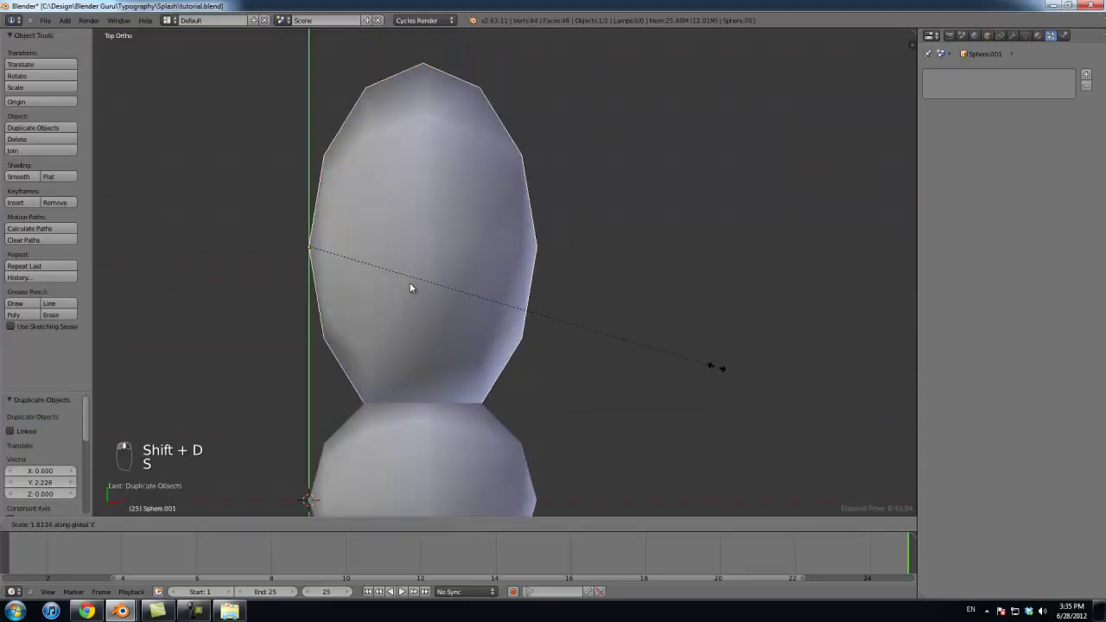
pyautogui.click(411, 288)
pyautogui.press('g')
pyautogui.press('y')
pyautogui.click(410, 288)
pyautogui.scroll(-3, 411, 287)
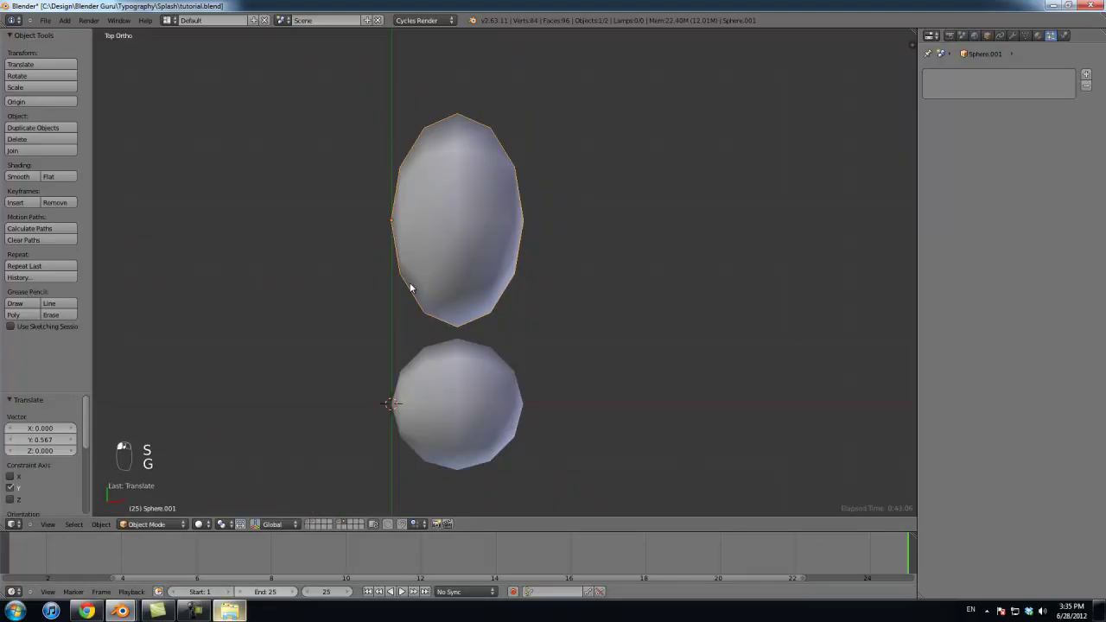
pyautogui.click(228, 611)
pyautogui.doubleClick(154, 99)
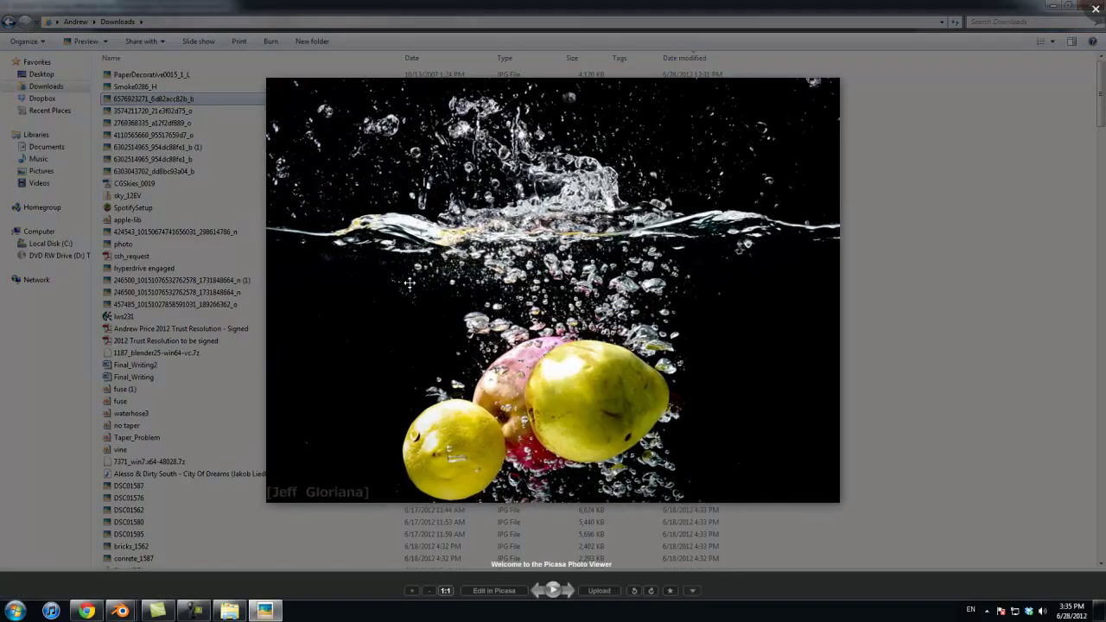
pyautogui.scroll(5, 410, 283)
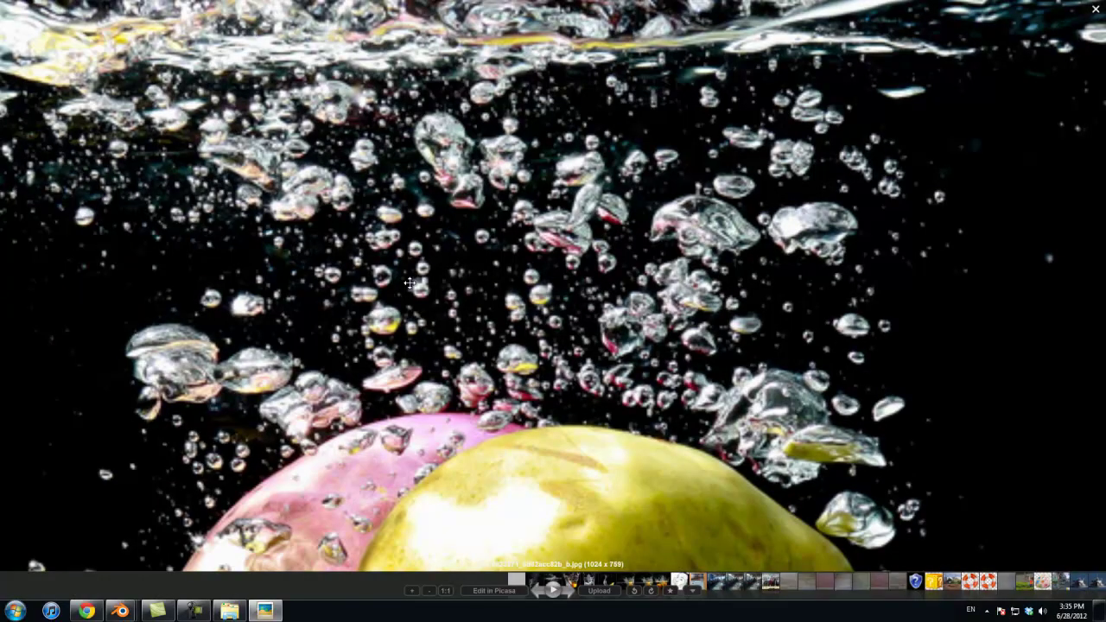
pyautogui.scroll(-1, 409, 283)
pyautogui.press('Escape')
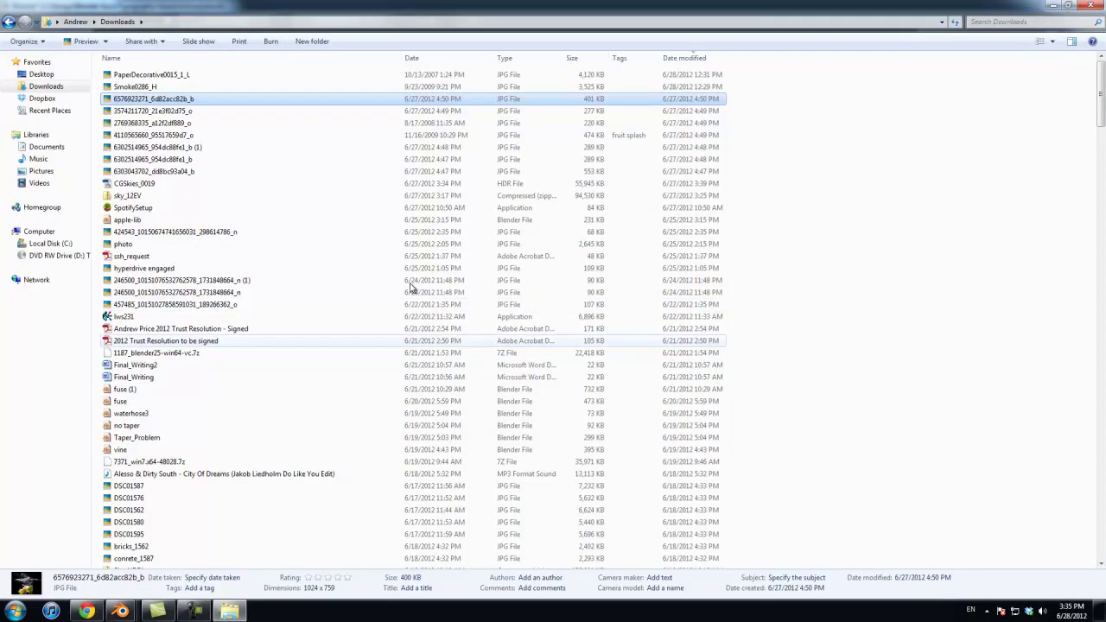
pyautogui.hotkey('alt', 'Tab')
pyautogui.press('Tab')
pyautogui.hotkey('alt', 'Tab')
pyautogui.press('Tab')
# Step: Dent the stretched sphere into a bean by pushing its origin-side vertex about 0.67 units along X with proportional editing
pyautogui.scroll(2, 410, 284)
pyautogui.scroll(-2, 410, 283)
pyautogui.keyDown('shift'); pyautogui.moveTo(410, 283); pyautogui.dragTo(434, 339, button='middle'); pyautogui.keyUp('shift')
pyautogui.scroll(2, 409, 283)
pyautogui.press('Tab')
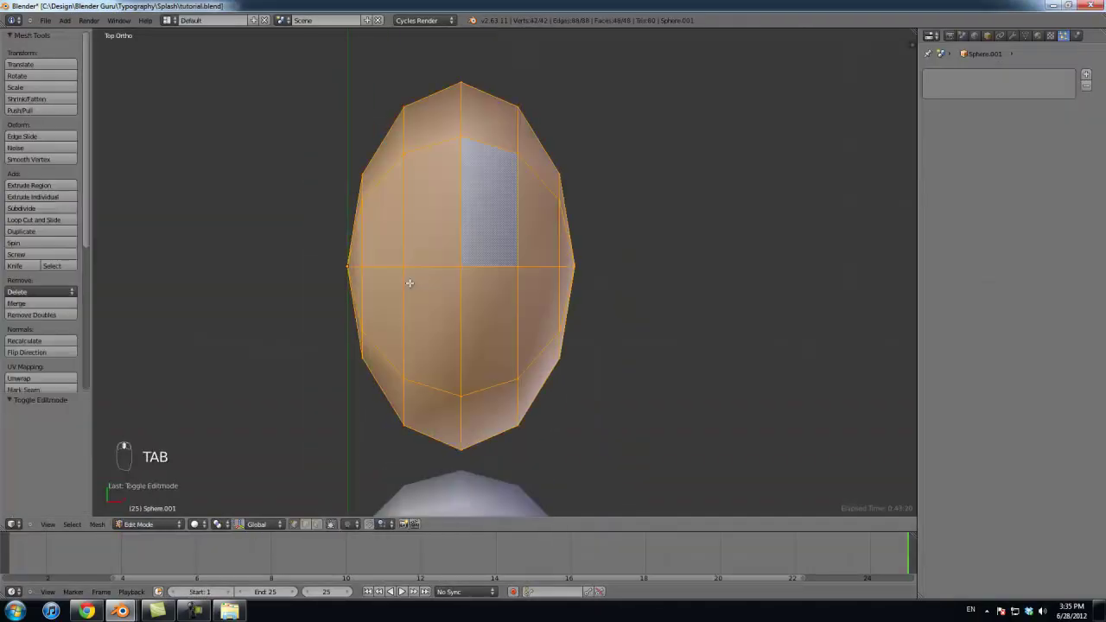
pyautogui.rightClick(349, 267)
pyautogui.press('o')
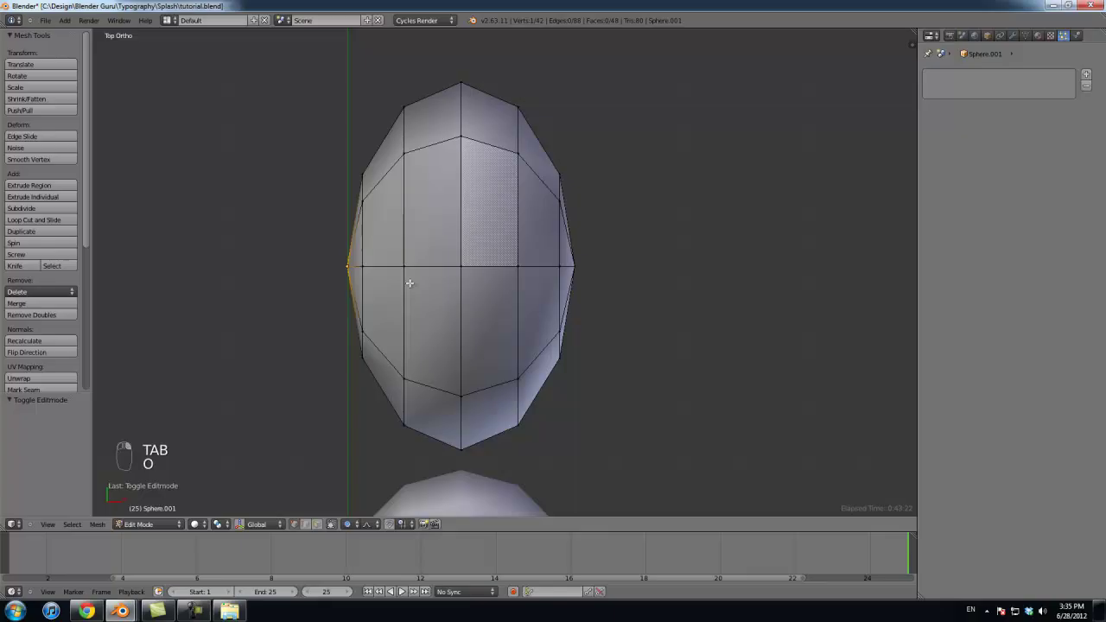
pyautogui.press('g')
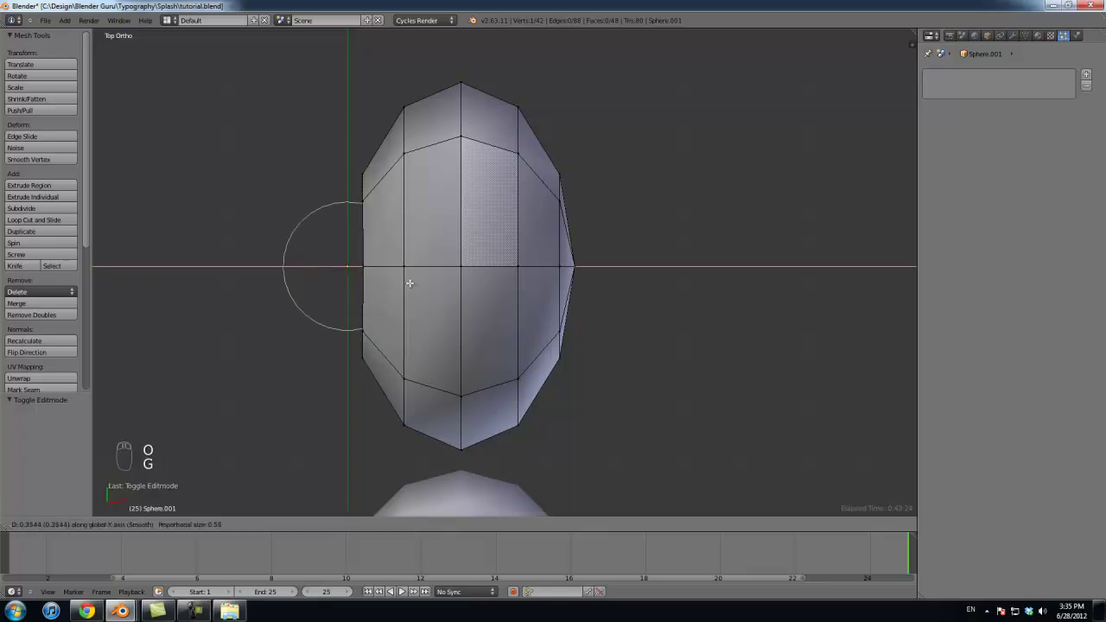
pyautogui.scroll(-13, 409, 283)
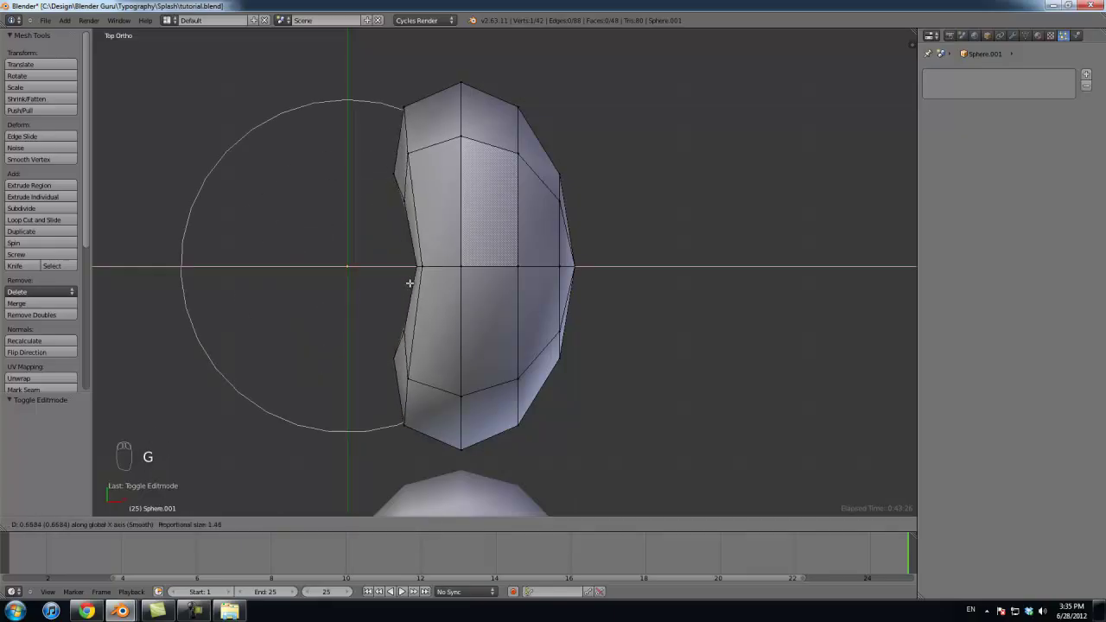
pyautogui.click(409, 283)
# Step: Move the whole bean mesh back towards its object origin in Edit Mode
pyautogui.scroll(-3, 410, 283)
pyautogui.press('Tab')
pyautogui.press('Tab')
pyautogui.press('a')
pyautogui.press('a')
pyautogui.press('a')
pyautogui.press('a')
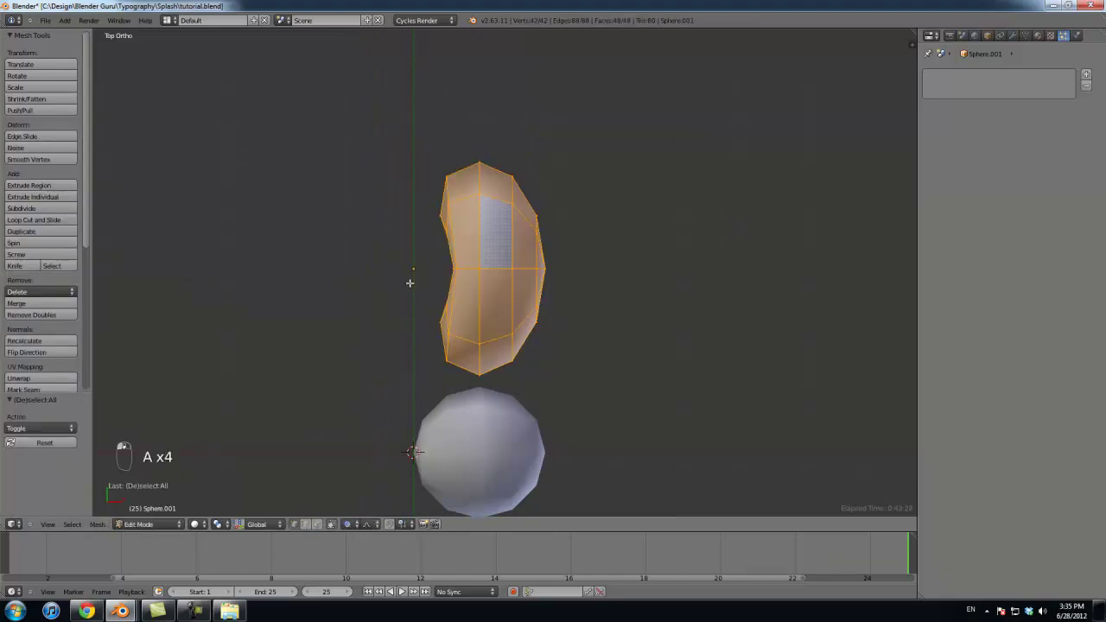
pyautogui.press('a')
pyautogui.press('a')
pyautogui.press('g')
pyautogui.click(409, 282)
pyautogui.press('Tab')
pyautogui.moveTo(410, 282); pyautogui.dragTo(412, 288, button='middle')
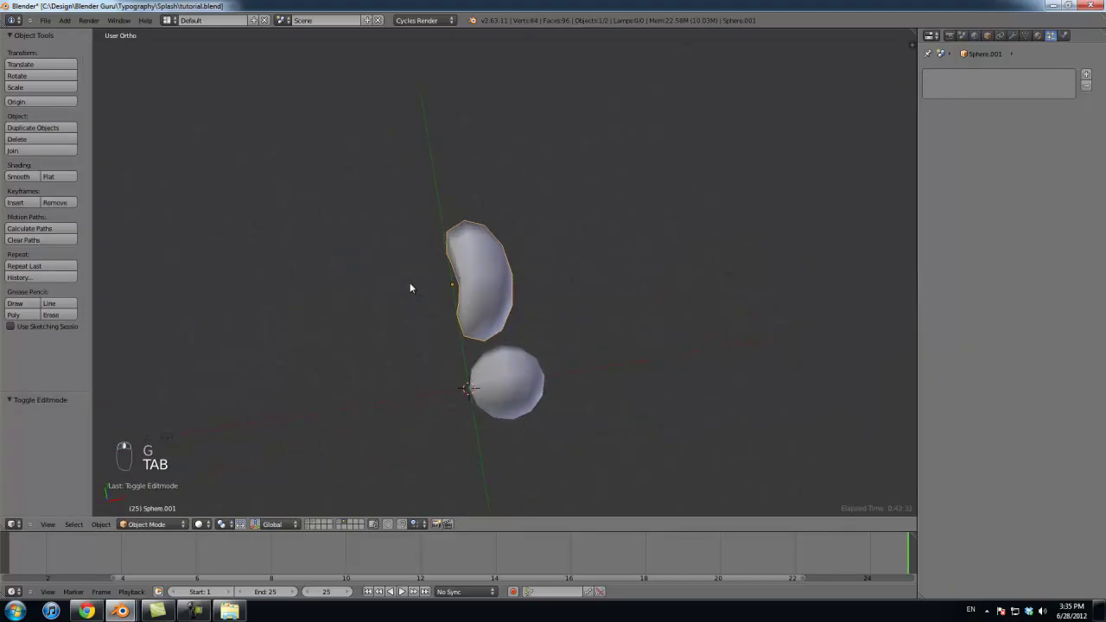
# Step: Duplicate the sphere and the bean, shrink the copies and place them just beyond the large bean along Y
pyautogui.press('KP_7')
pyautogui.hotkey('shift', 'd')
pyautogui.click(411, 287)
pyautogui.press('s')
pyautogui.click(411, 287)
pyautogui.press('g')
pyautogui.click(411, 288)
# Step: Rename the large bean big1 and the large sphere big2
pyautogui.rightClick(411, 287)
pyautogui.press('n')
pyautogui.click(867, 187)
pyautogui.press('BackSpace')
pyautogui.write('big1')
pyautogui.press('Return')
pyautogui.rightClick(440, 364)
pyautogui.click(868, 187)
pyautogui.press('BackSpace')
pyautogui.write('big2')
pyautogui.press('Return')
# Step: Reselect the large sphere and save the file over tutorial.blend
pyautogui.rightClick(415, 161)
pyautogui.rightClick(411, 288)
pyautogui.rightClick(439, 363)
pyautogui.hotkey('ctrl', 's')
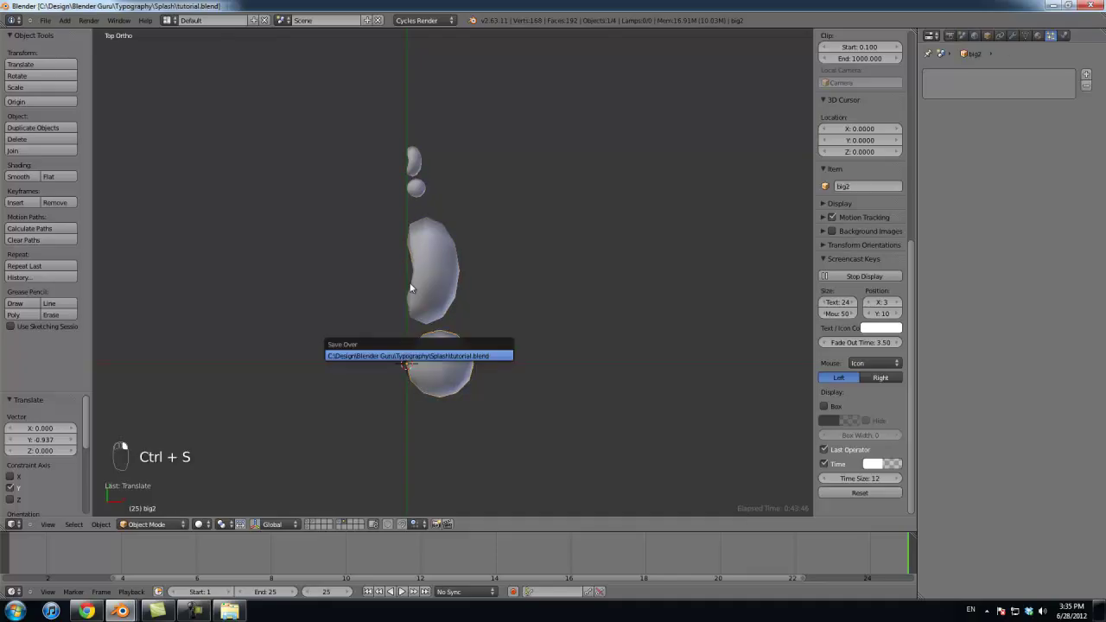
# Step: Return to the fruits in camera view and set the sliced lemon's particles to render as Group
pyautogui.click(340, 522)
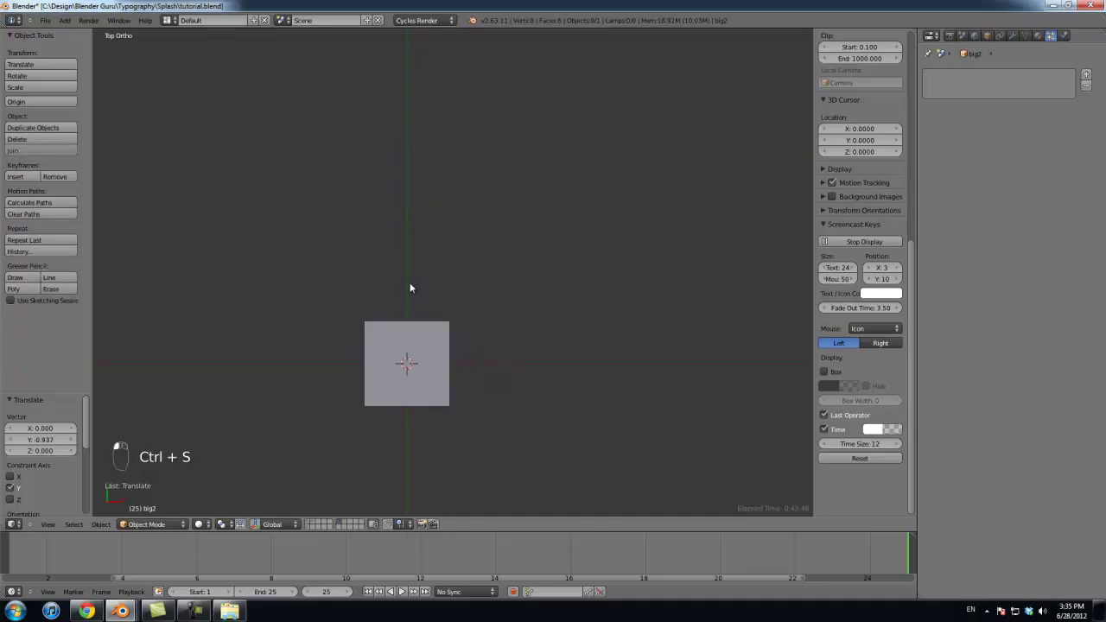
pyautogui.press('KP_0')
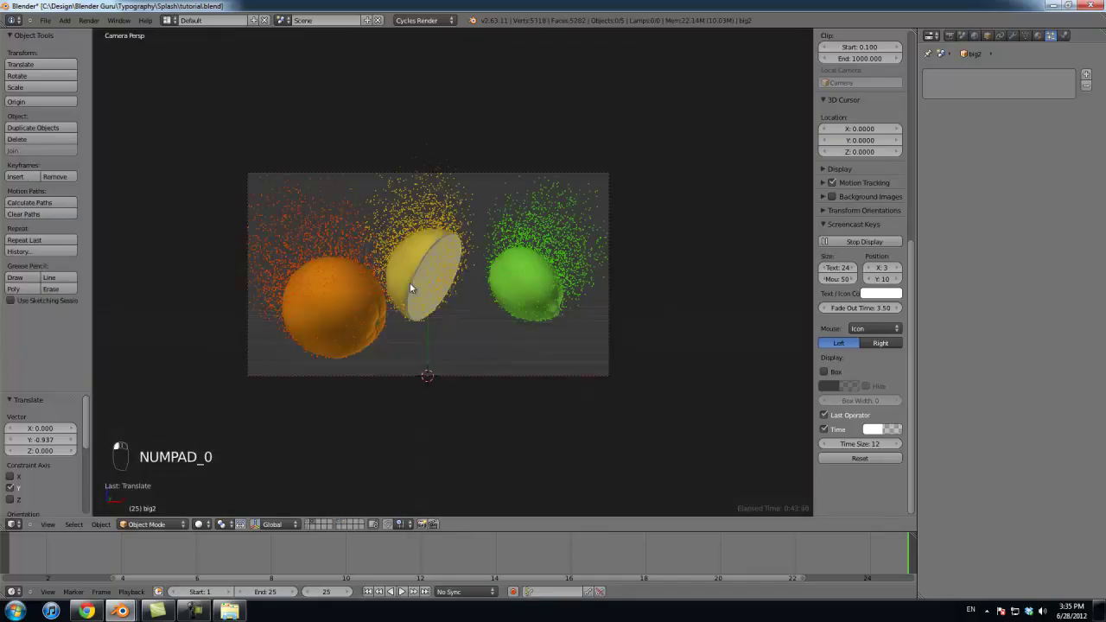
pyautogui.rightClick(411, 287)
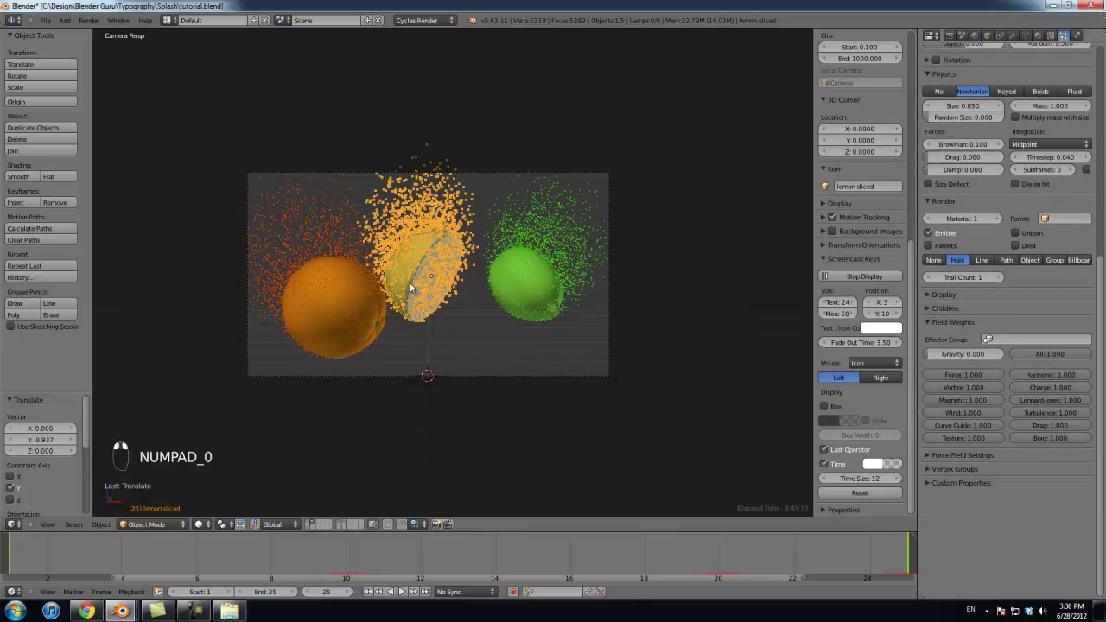
pyautogui.click(1054, 260)
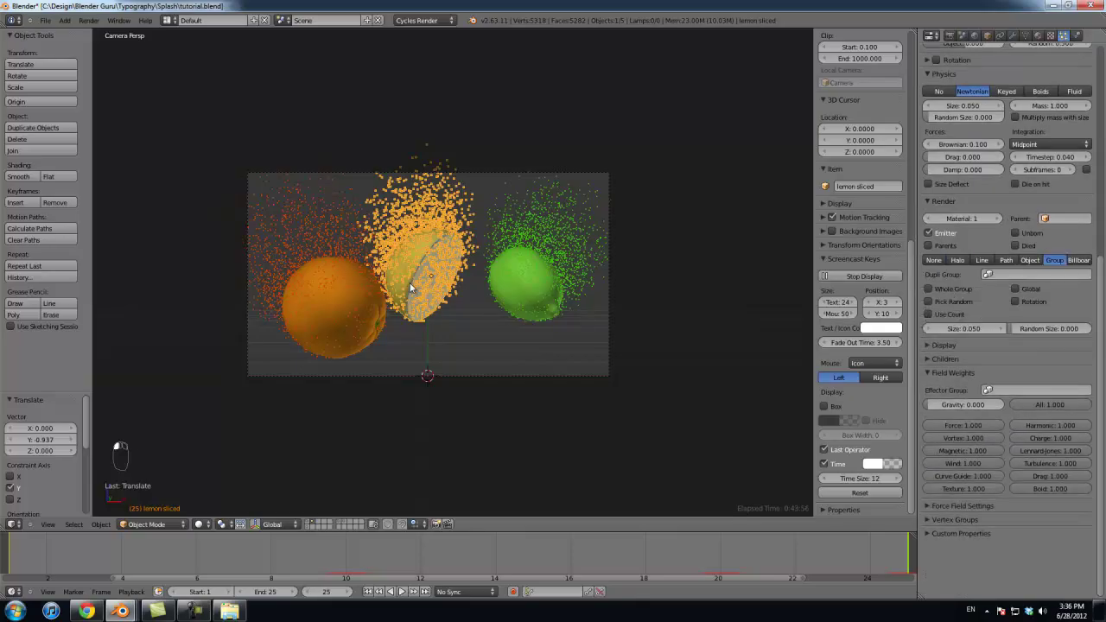
pyautogui.click(1036, 275)
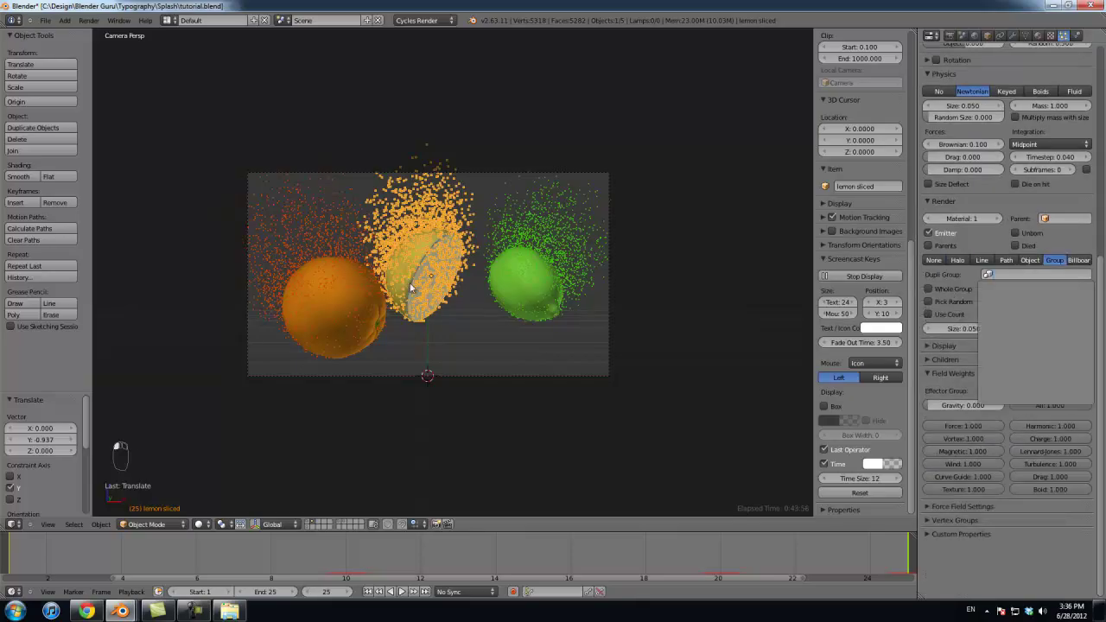
# Step: Group the four bubble meshes under the name Bubbles and go back to the fruit layer
pyautogui.click(343, 522)
pyautogui.press('KP_0')
pyautogui.press('z')
pyautogui.rightClick(458, 274)
pyautogui.keyDown('shift'); pyautogui.rightClick(367, 263); pyautogui.keyUp('shift')
pyautogui.keyDown('shift'); pyautogui.rightClick(286, 251); pyautogui.keyUp('shift')
pyautogui.keyDown('shift'); pyautogui.rightClick(259, 249); pyautogui.keyUp('shift')
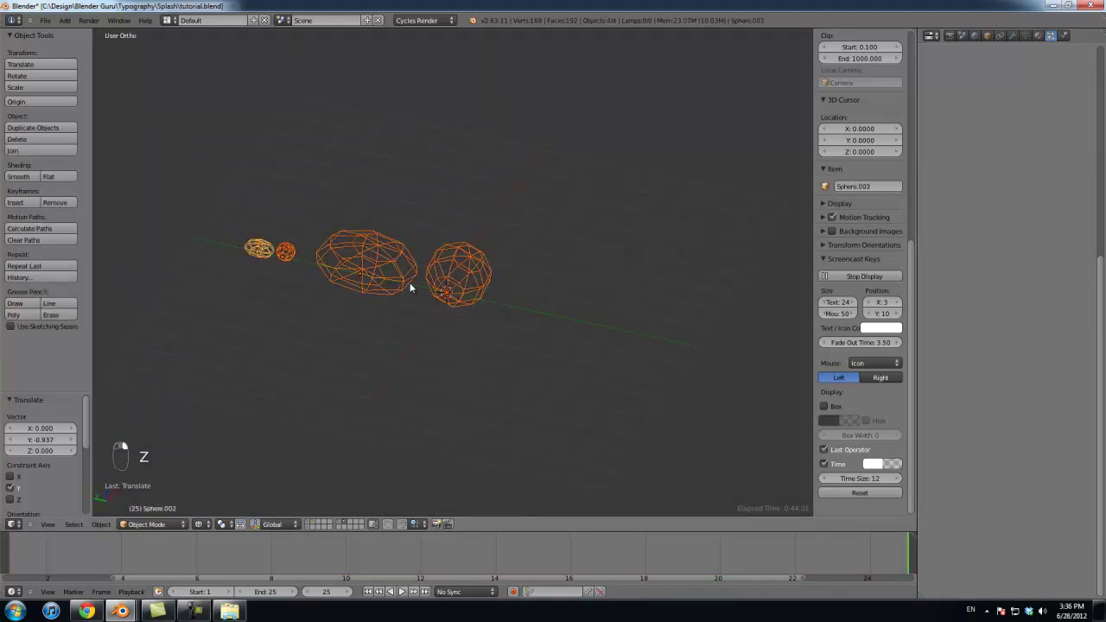
pyautogui.hotkey('ctrl', 'g')
pyautogui.click(41, 428)
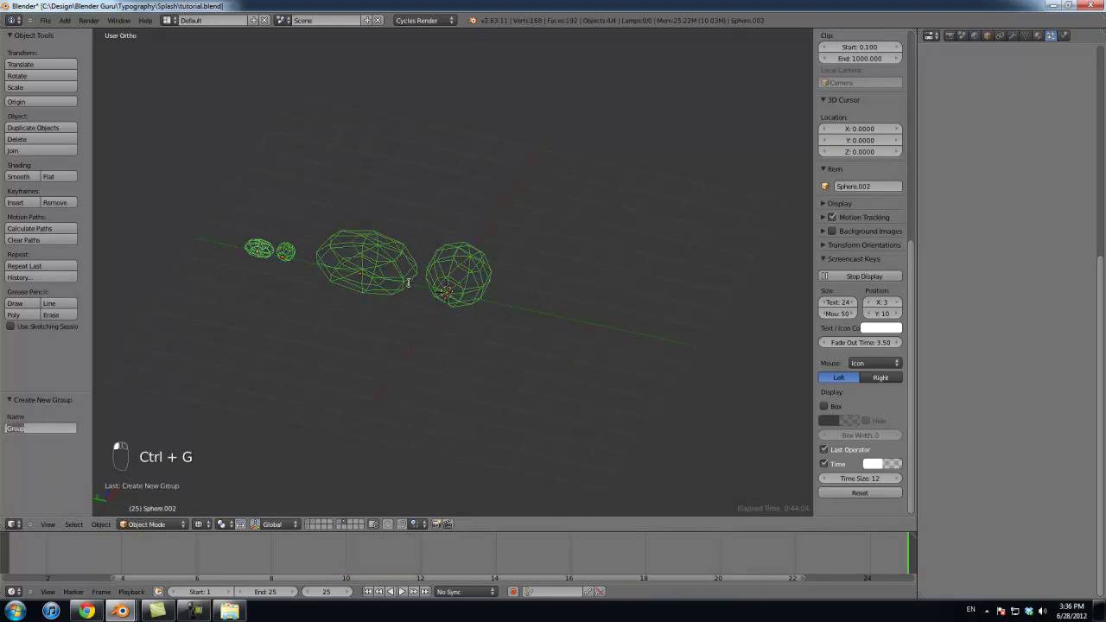
pyautogui.write('Bubbles')
pyautogui.press('Return')
pyautogui.press('n')
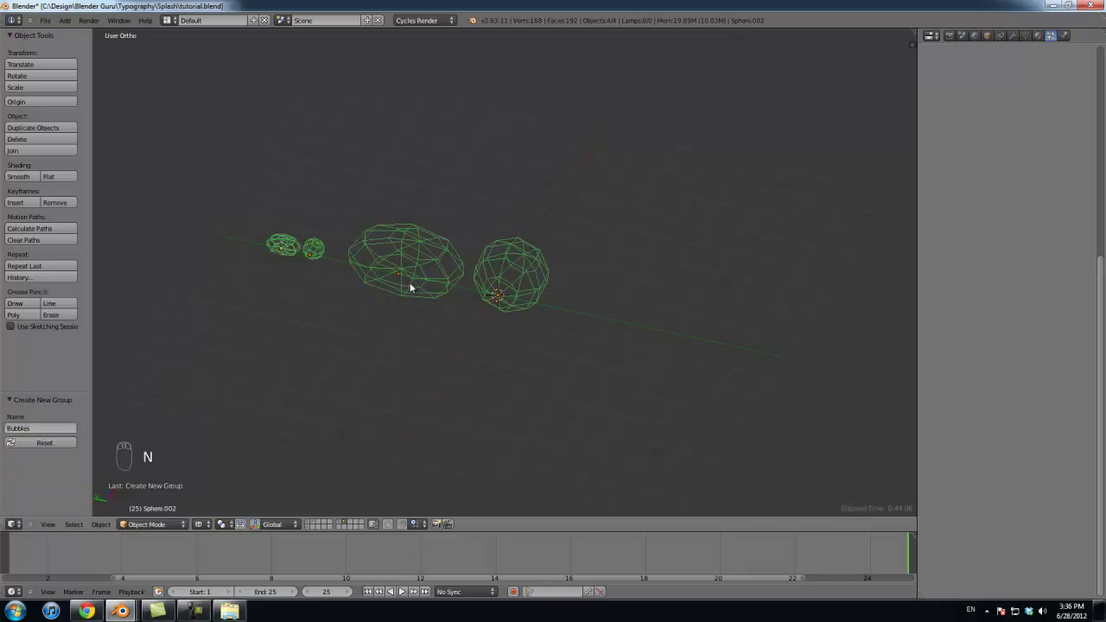
pyautogui.press('2')
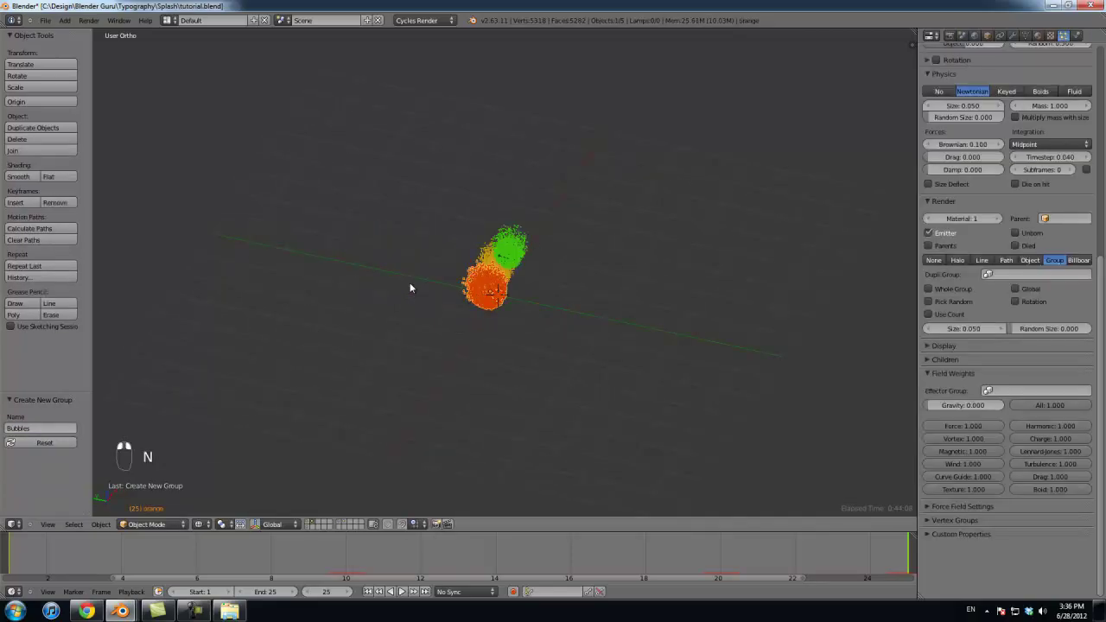
# Step: From the camera, set Bubbles as the orange particles' duplication group and display the scene in solid shading
pyautogui.press('KP_0')
pyautogui.click(1020, 275)
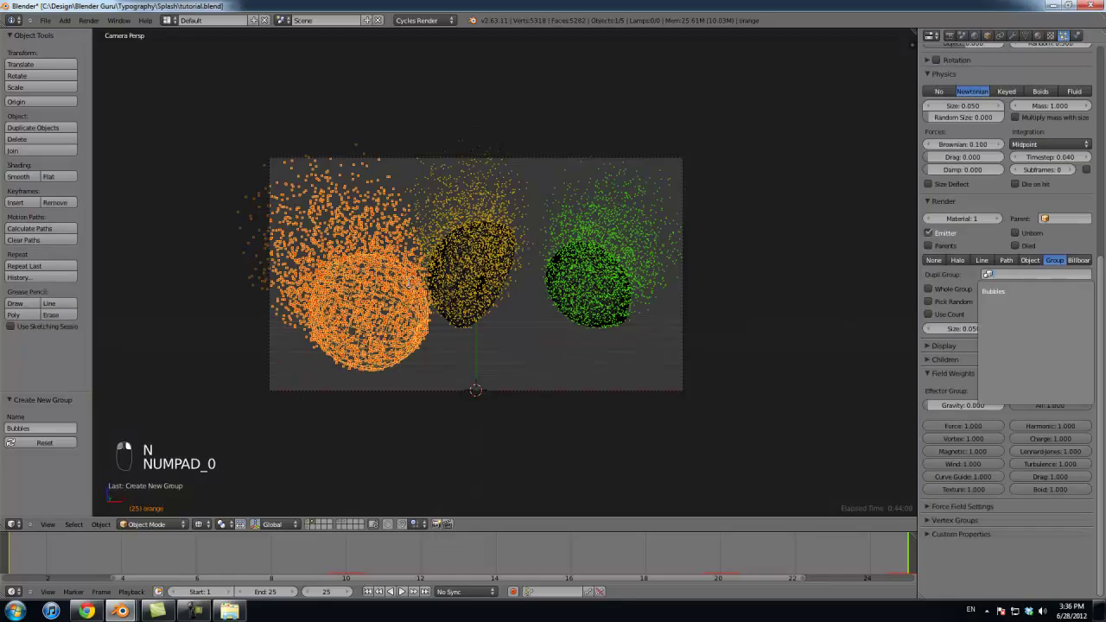
pyautogui.click(1019, 291)
pyautogui.scroll(3, 411, 288)
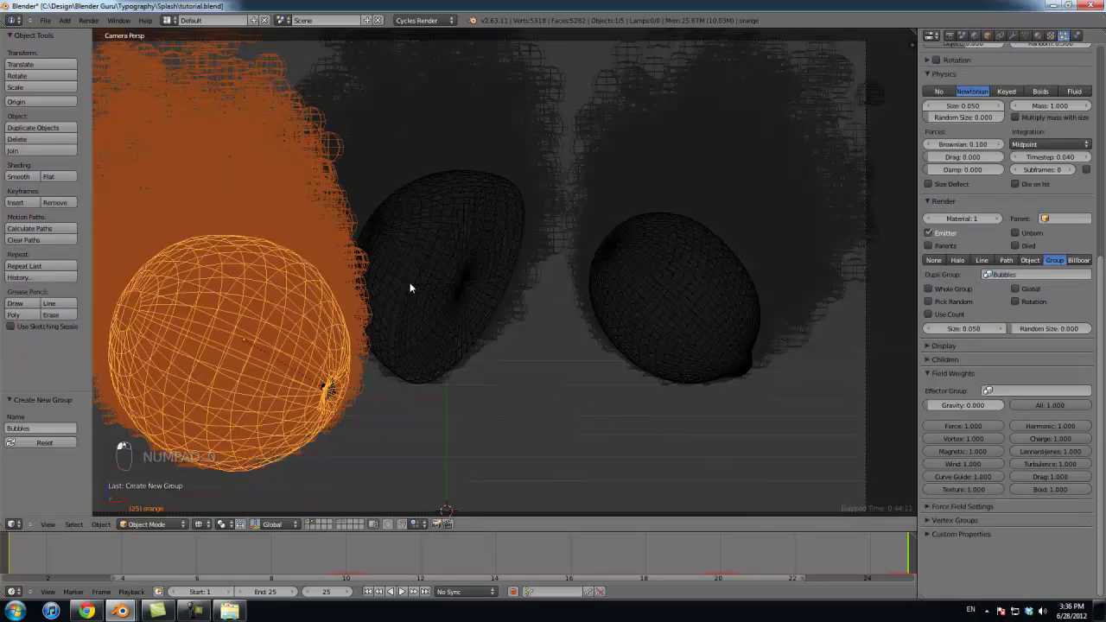
pyautogui.press('z')
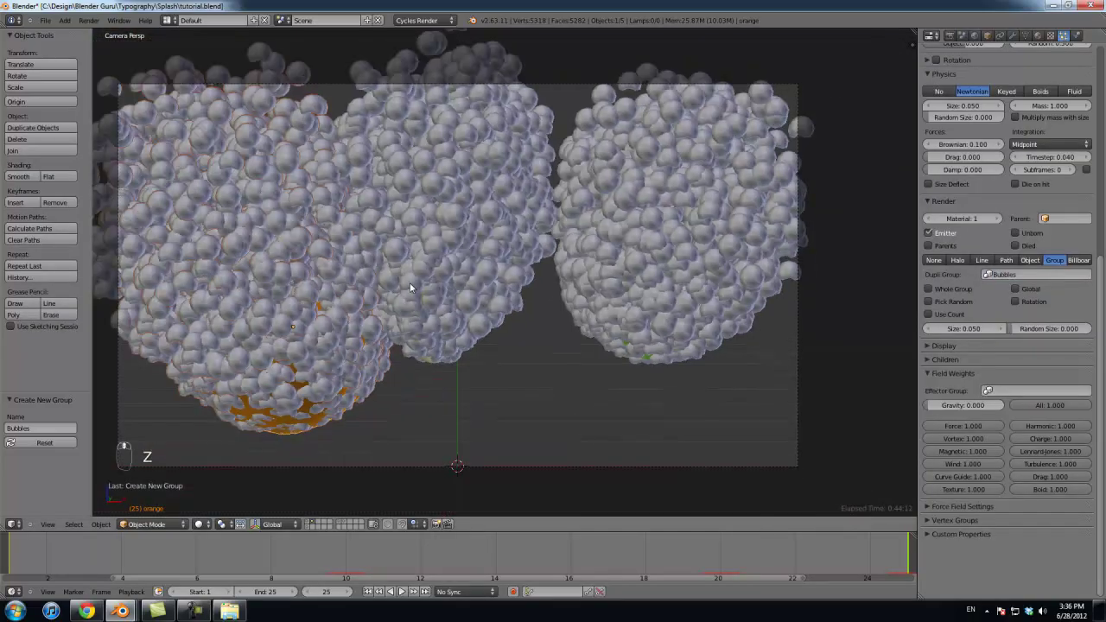
pyautogui.scroll(4, 1006, 260)
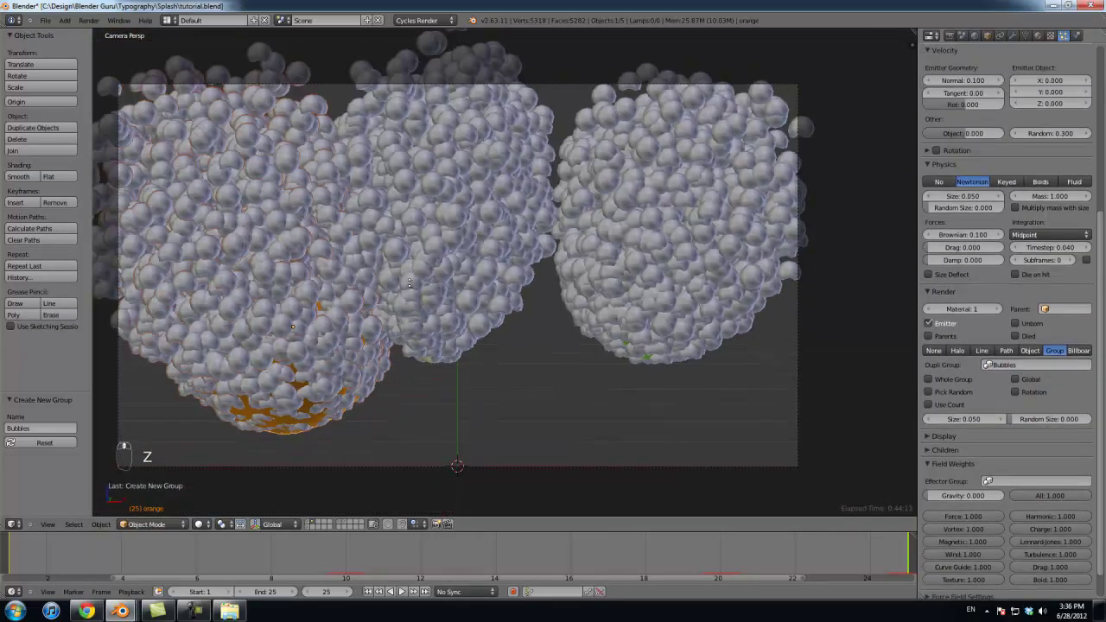
# Step: Try a size of 0.07 for the fruits' shared bubble particles
pyautogui.click(929, 225)
pyautogui.click(928, 226)
pyautogui.click(929, 226)
pyautogui.click(928, 225)
pyautogui.click(961, 225)
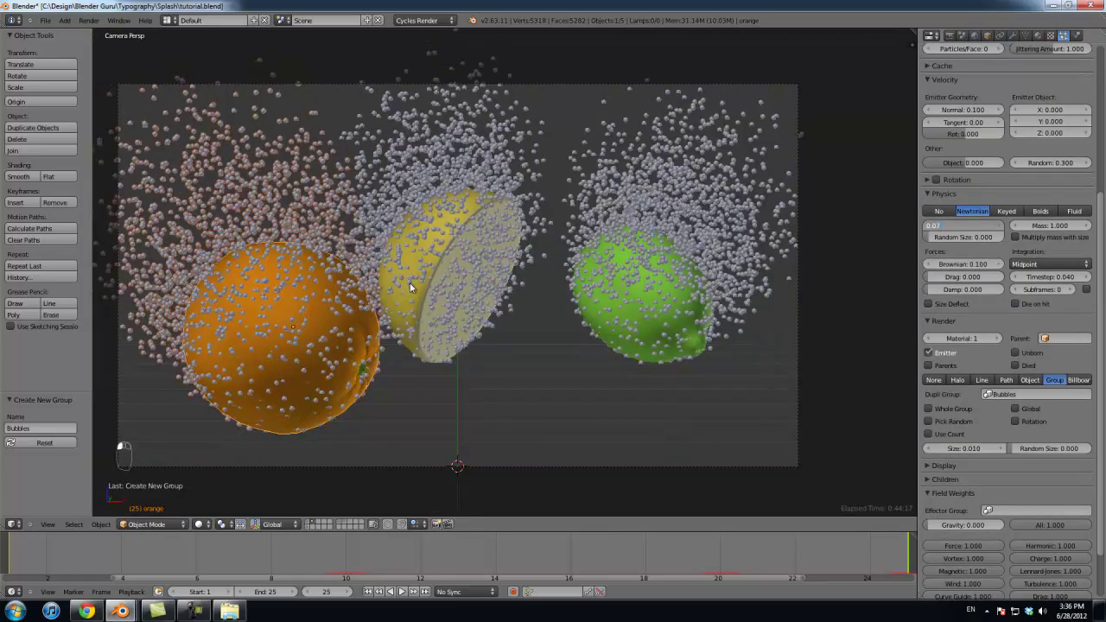
pyautogui.write('0.07')
pyautogui.press('Return')
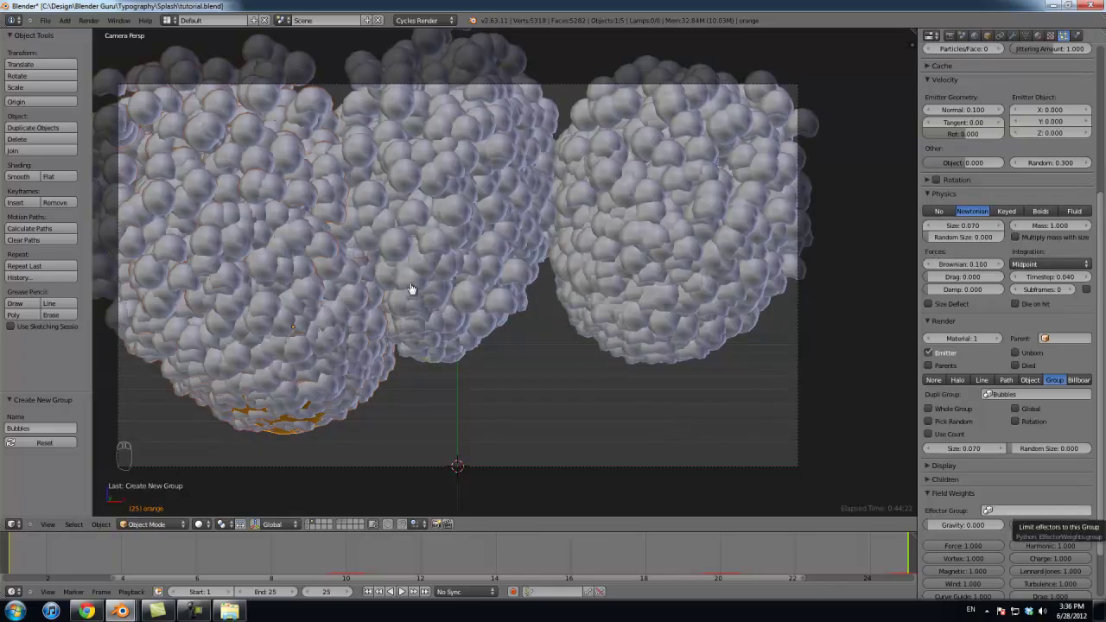
# Step: Set the shared bubble particles' size to 0.007 and random size to 1.000, and deselect the orange
pyautogui.click(964, 225)
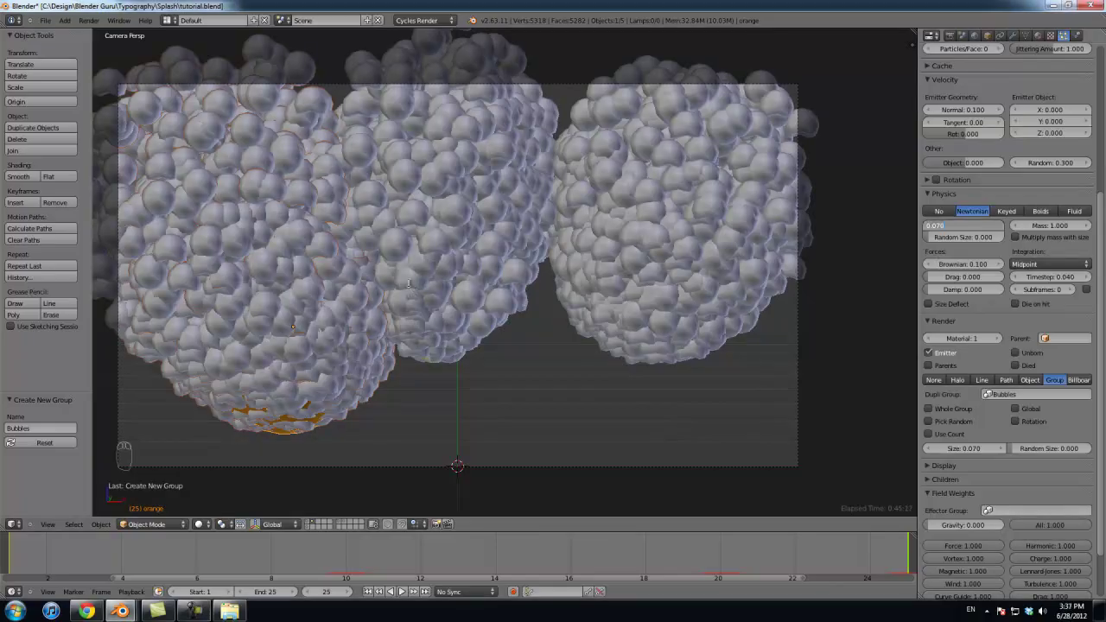
pyautogui.write('07')
pyautogui.press('Return')
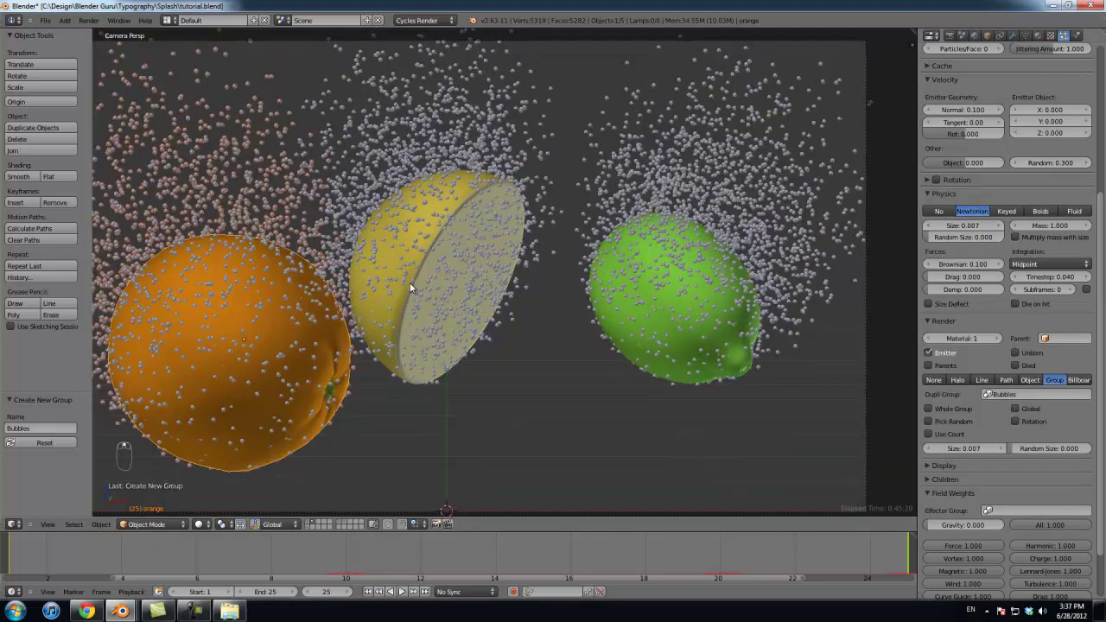
pyautogui.moveTo(950, 236); pyautogui.dragTo(1036, 236)
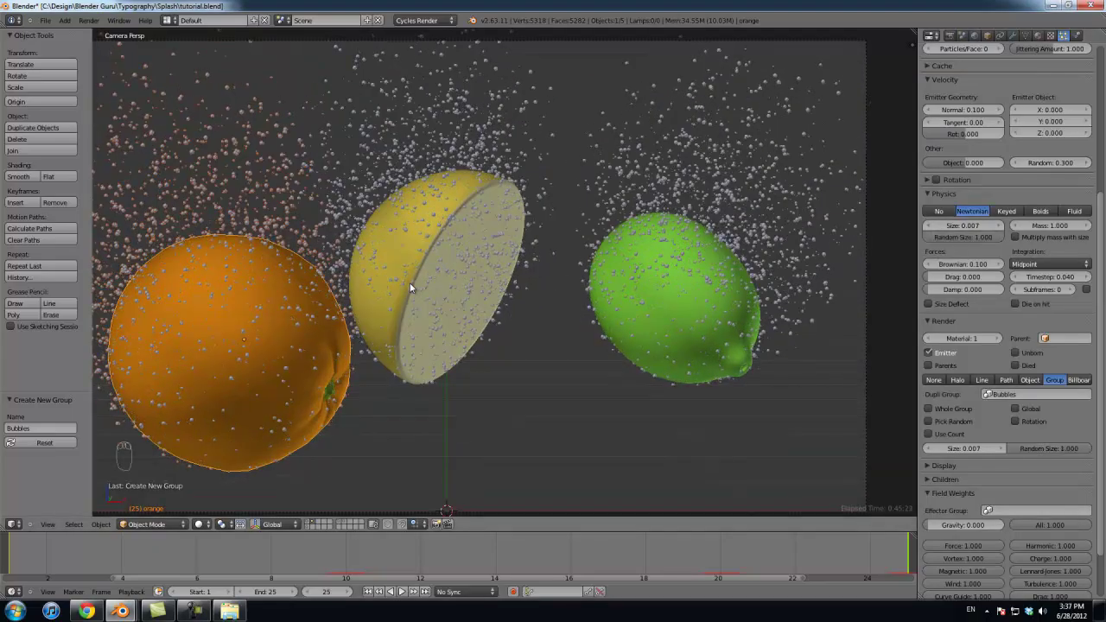
pyautogui.press('a')
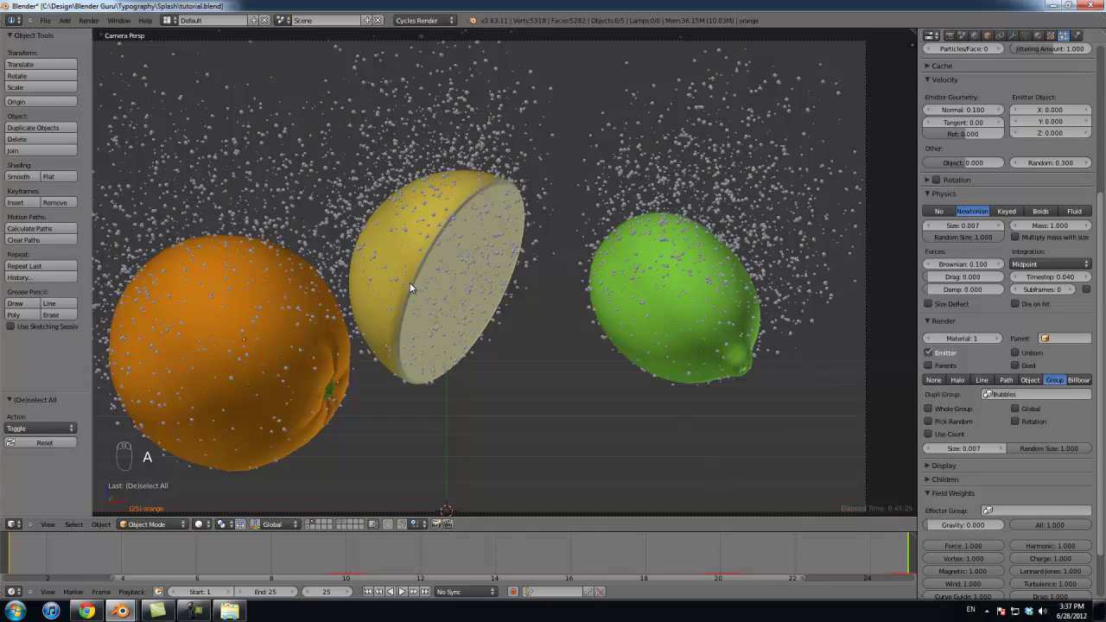
# Step: Select the lime and add a second particle system of type Hair to it
pyautogui.scroll(-3, 1007, 346)
pyautogui.scroll(8, 1007, 320)
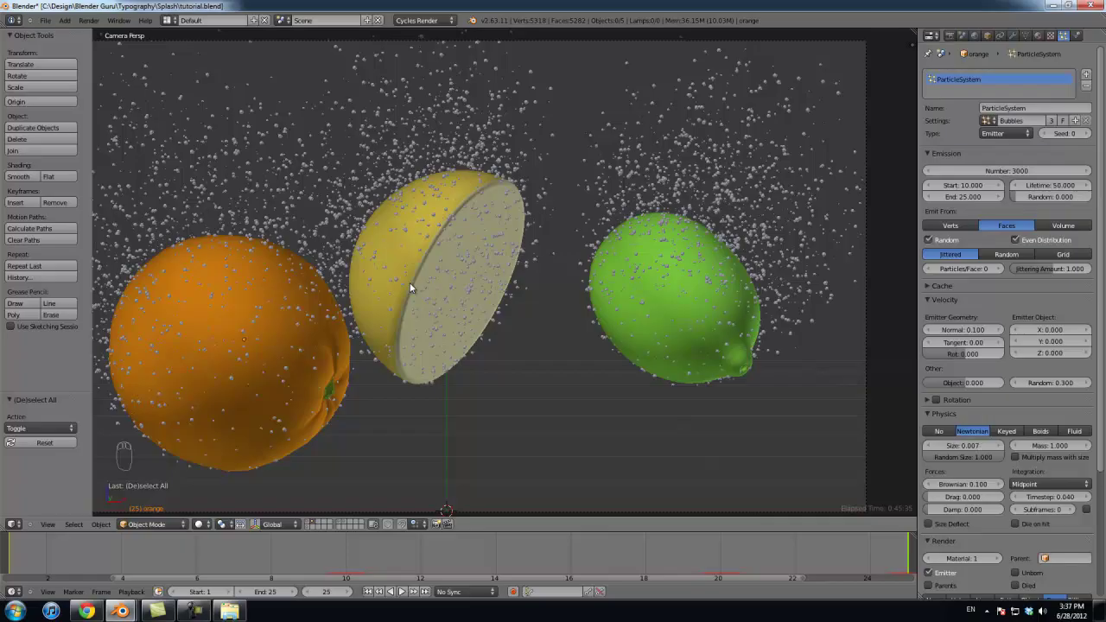
pyautogui.rightClick(674, 298)
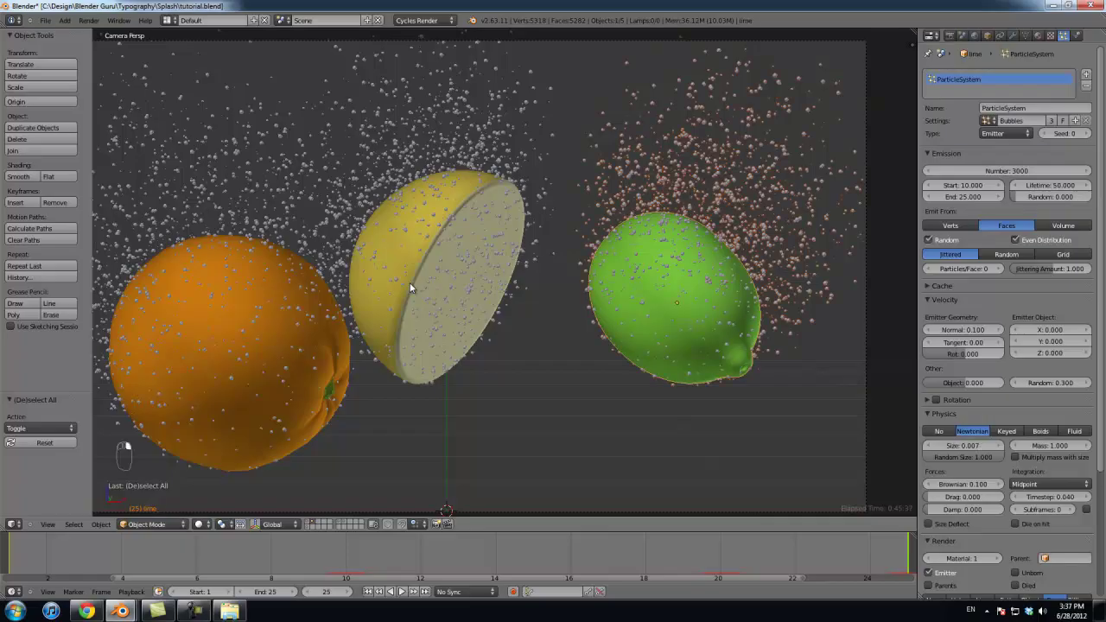
pyautogui.click(1085, 75)
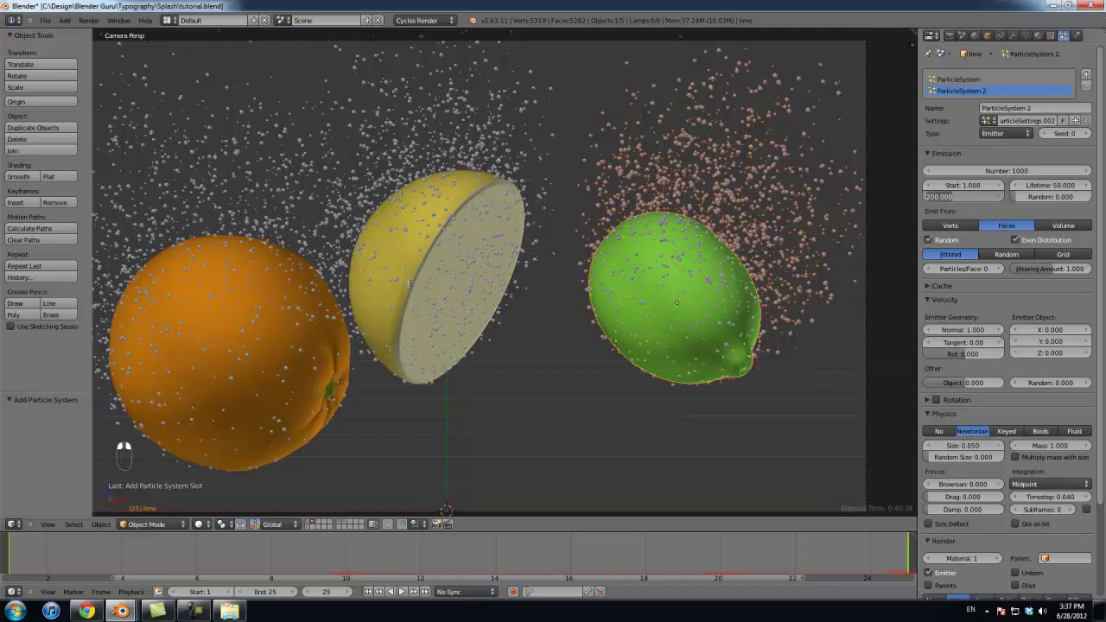
pyautogui.click(1003, 133)
pyautogui.click(1003, 103)
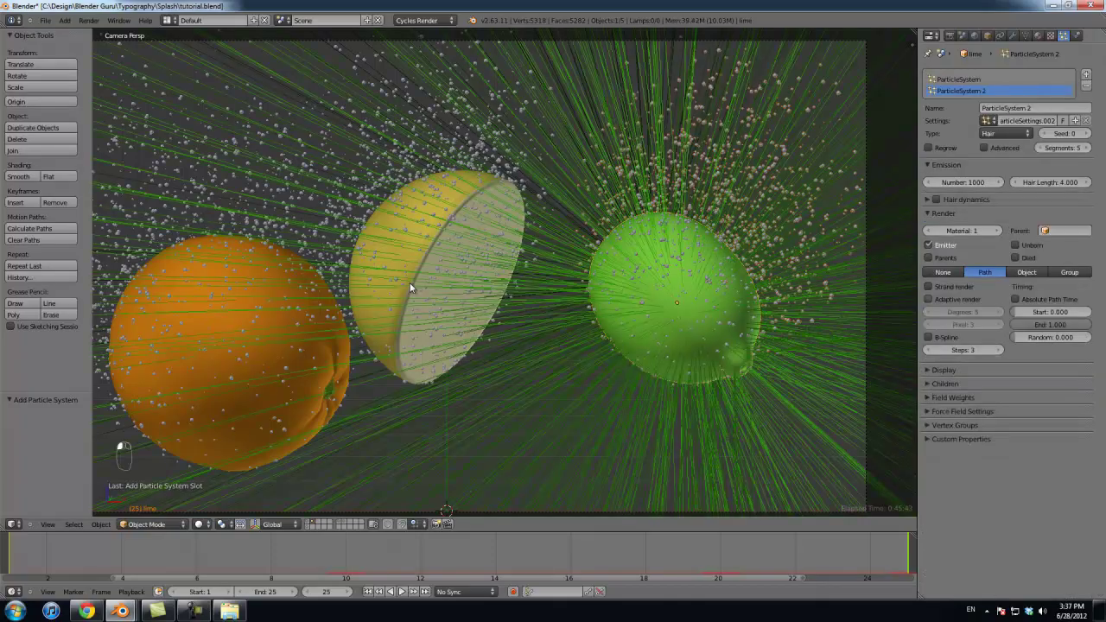
# Step: Render the lime's hair particles as Group, using Bubbles as the duplication group
pyautogui.click(1069, 272)
pyautogui.click(1035, 286)
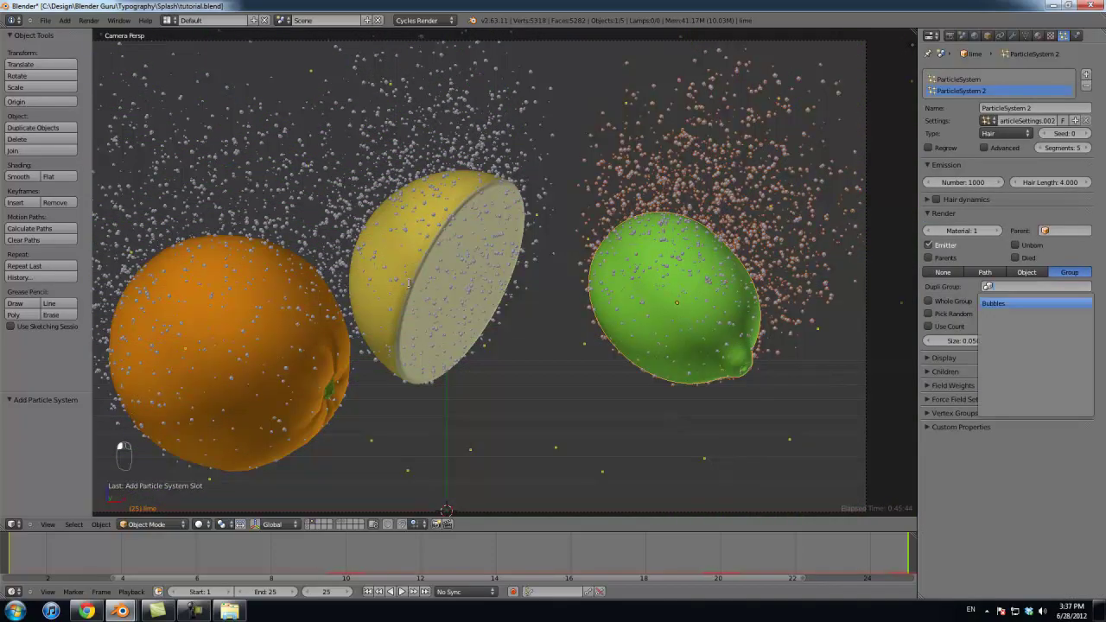
pyautogui.press('Return')
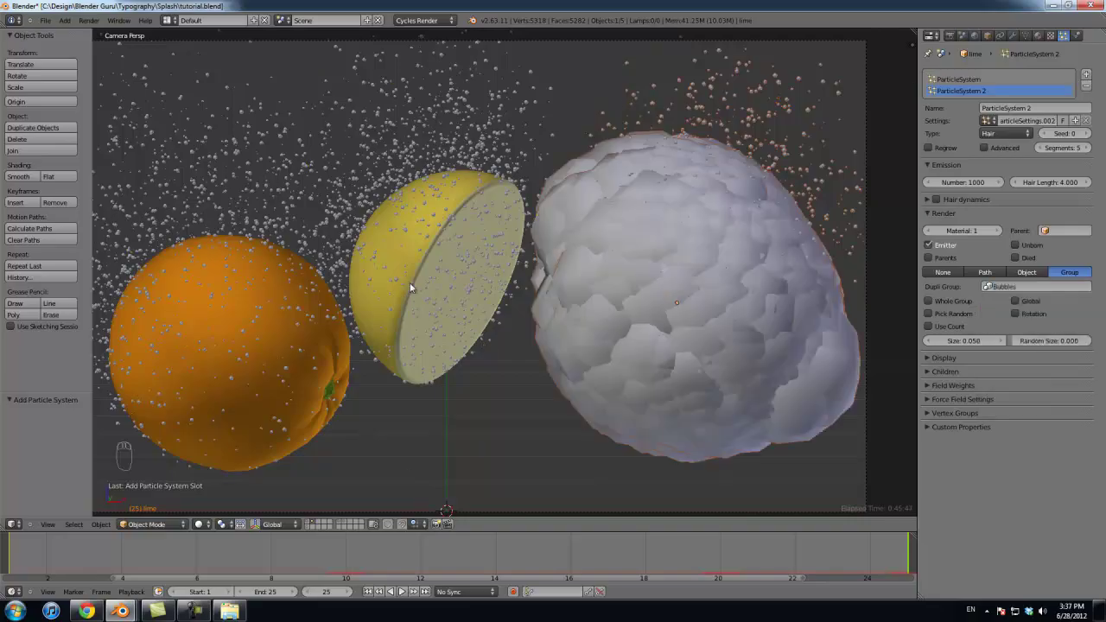
# Step: Set the lime's hair bubbles to size 0.007 with a random size of 1.000
pyautogui.click(927, 341)
pyautogui.click(927, 340)
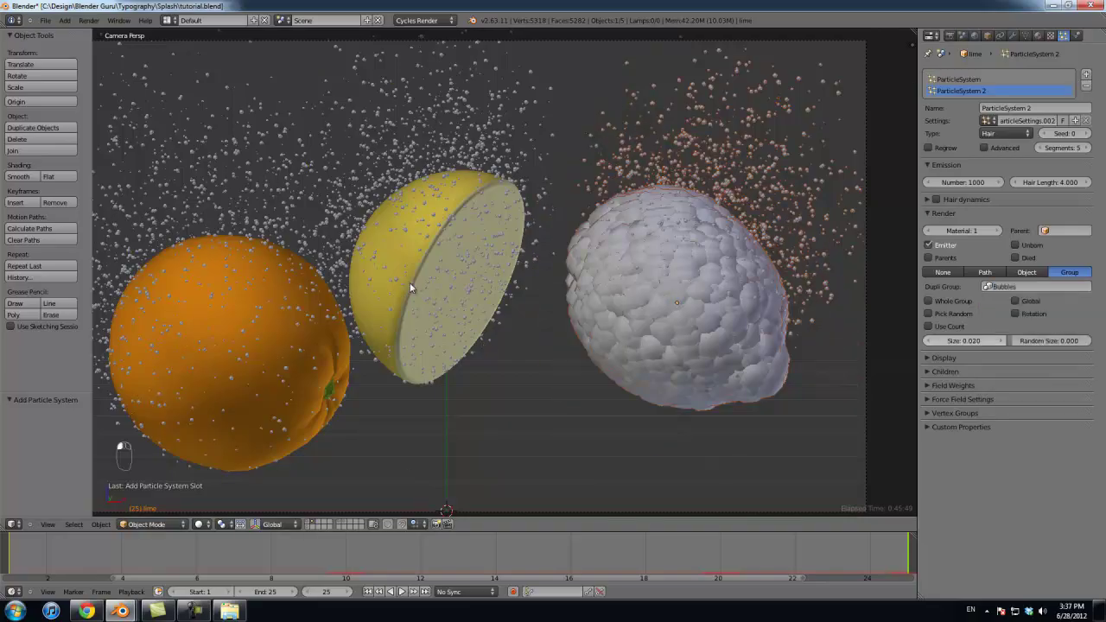
pyautogui.click(927, 340)
pyautogui.click(961, 340)
pyautogui.click(960, 340)
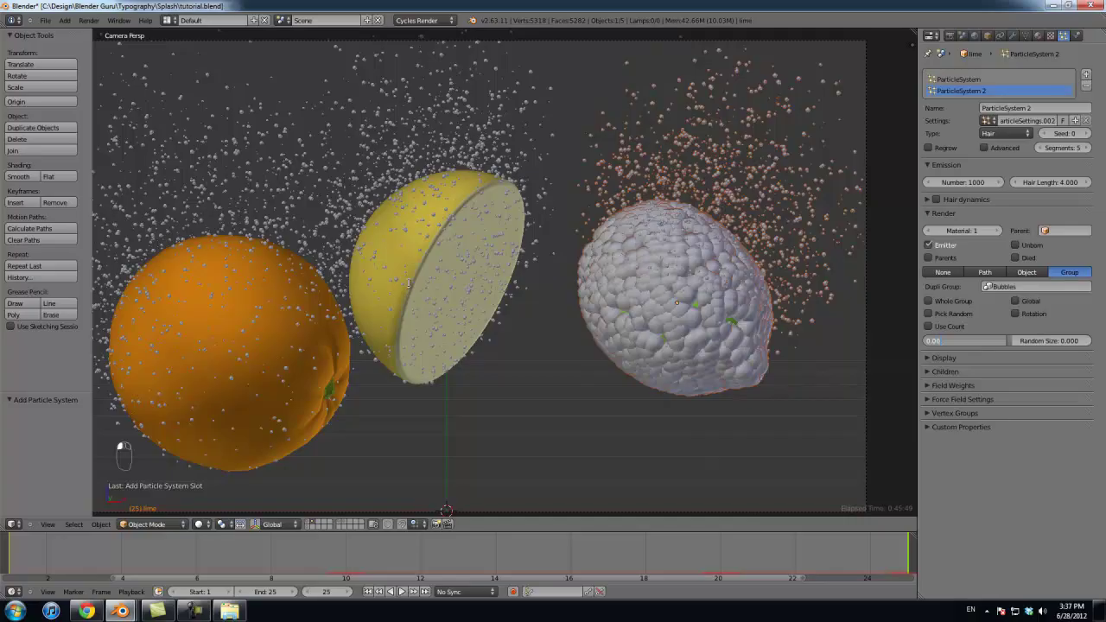
pyautogui.write('0.007')
pyautogui.press('Return')
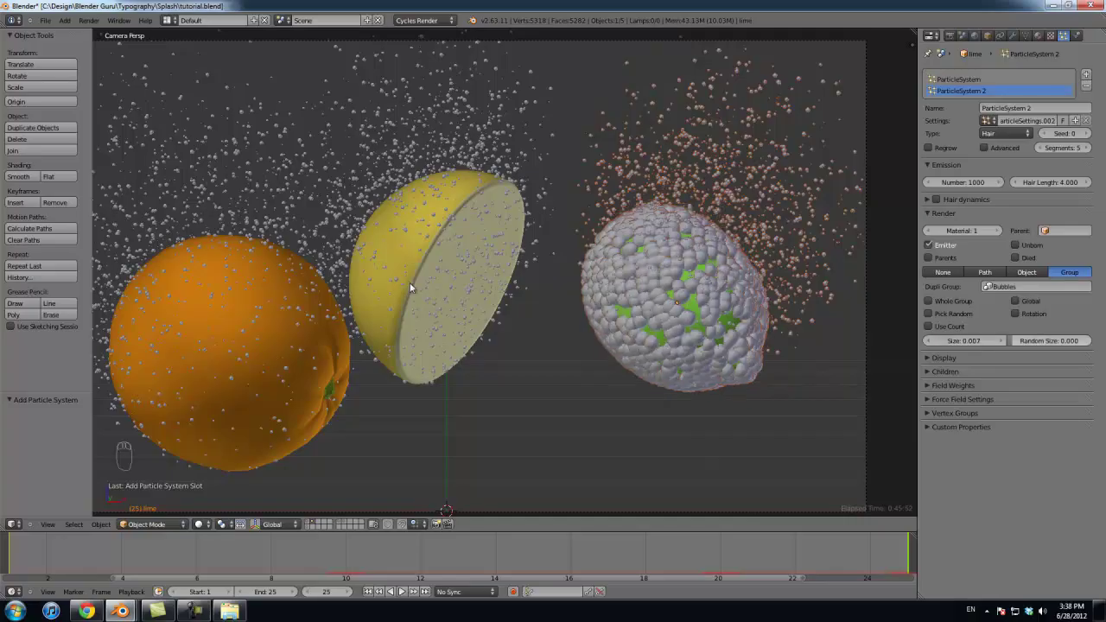
pyautogui.moveTo(1026, 340); pyautogui.dragTo(1103, 340)
pyautogui.click(963, 340)
pyautogui.click(944, 340)
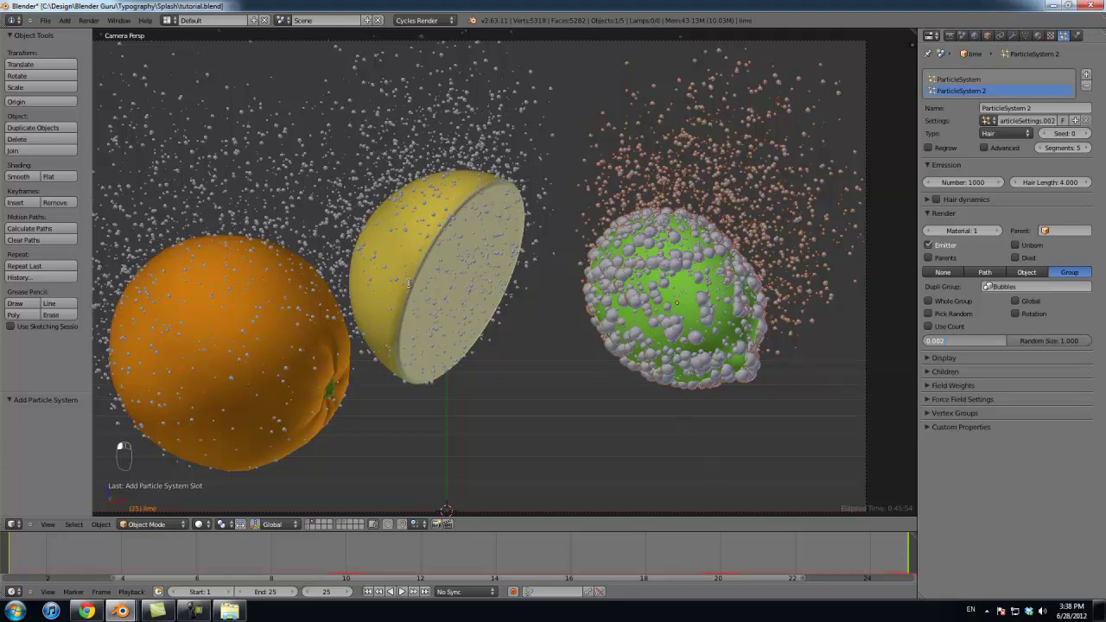
pyautogui.press('Escape')
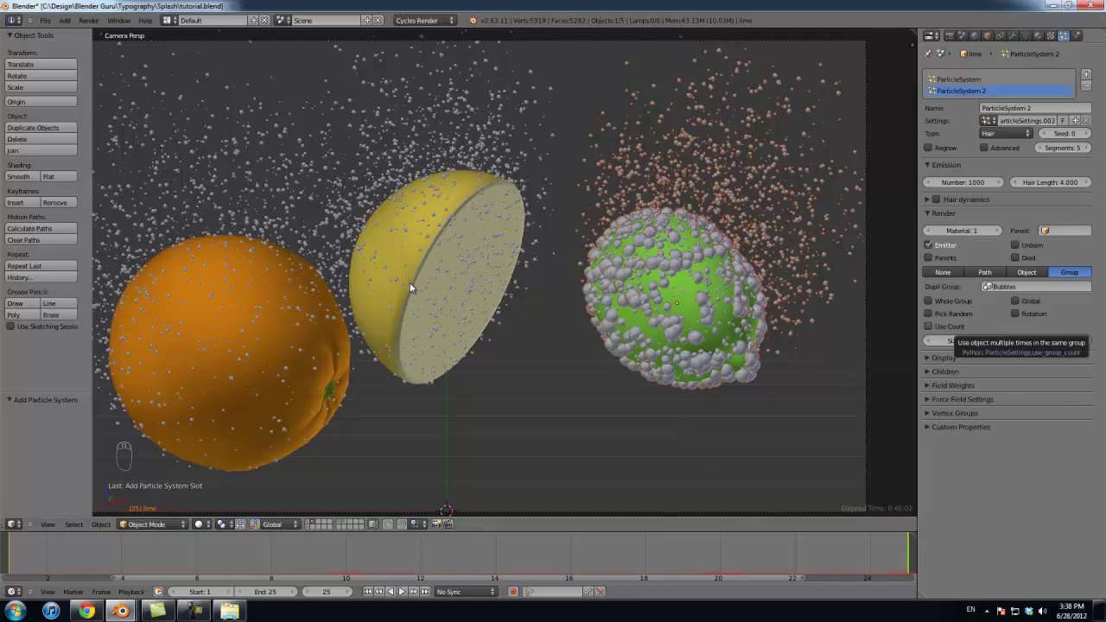
# Step: Enable Use Count for the Bubbles group and set the counts of Sphere.002 and Sphere.003 to 50 each
pyautogui.click(929, 326)
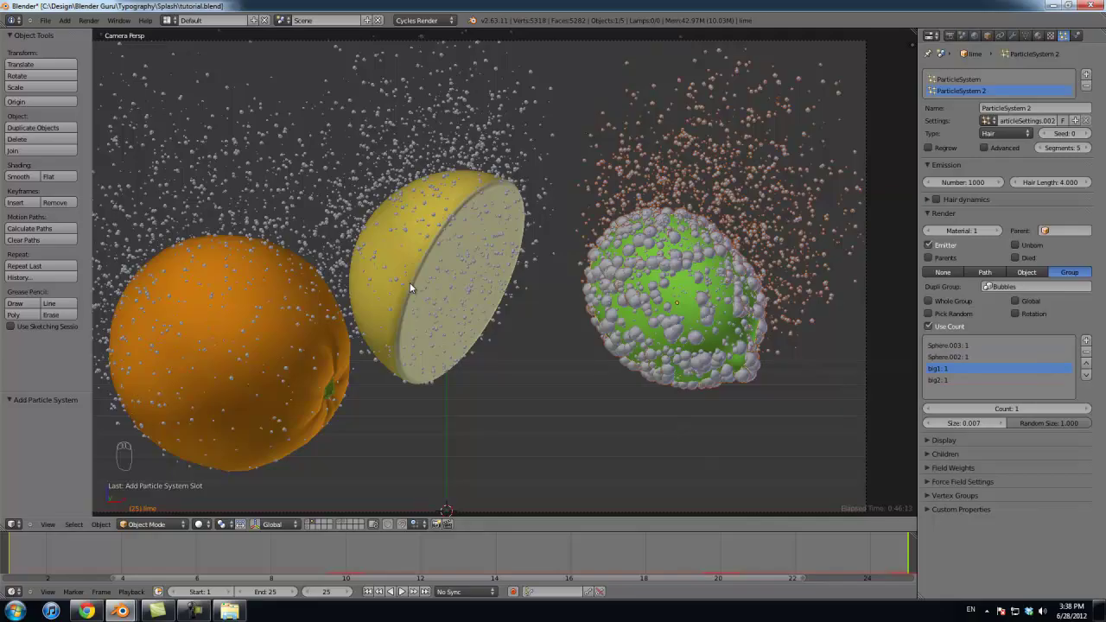
pyautogui.click(976, 357)
pyautogui.click(1007, 408)
pyautogui.write('50')
pyautogui.press('Return')
pyautogui.click(977, 346)
pyautogui.write('50')
pyautogui.press('Return')
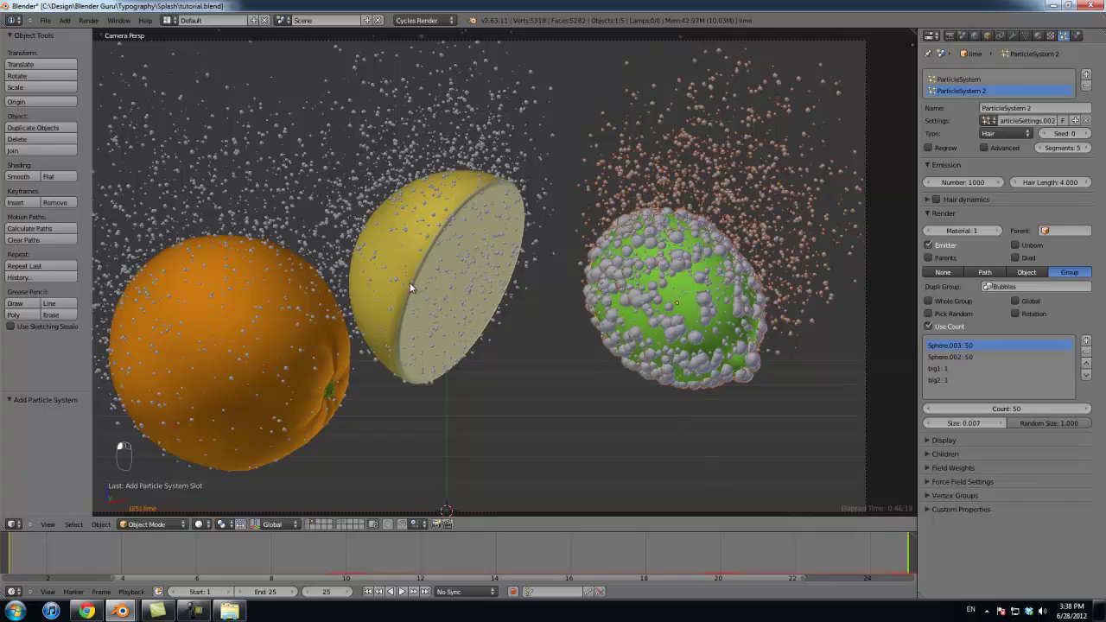
pyautogui.scroll(2, 410, 287)
pyautogui.keyDown('shift'); pyautogui.moveTo(411, 288); pyautogui.dragTo(346, 279, button='middle'); pyautogui.keyUp('shift')
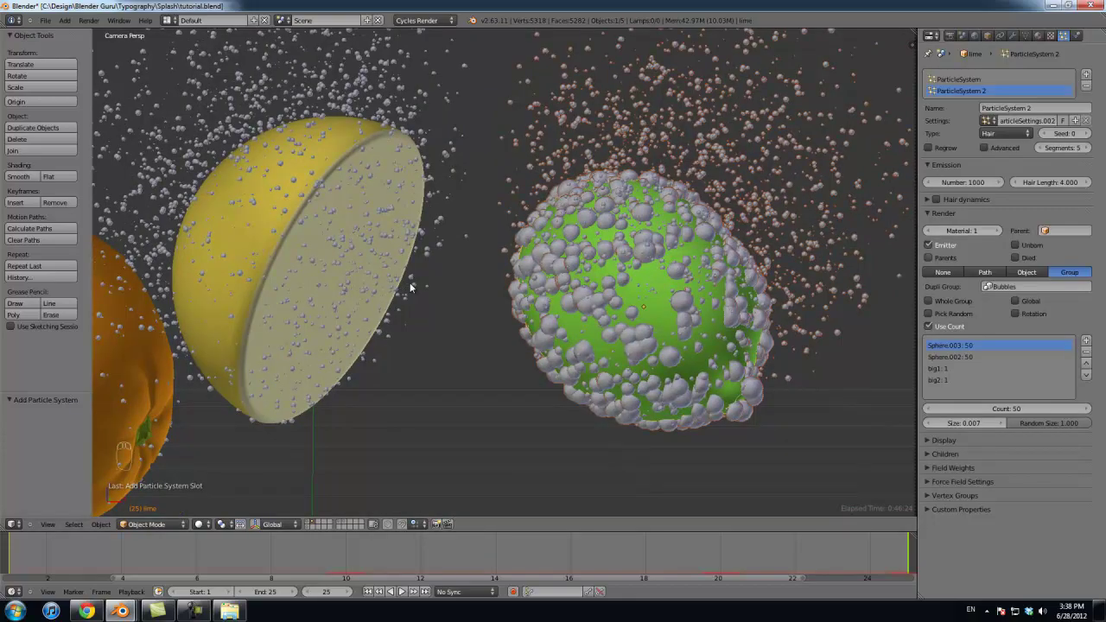
pyautogui.click(943, 214)
pyautogui.click(943, 227)
pyautogui.click(943, 228)
pyautogui.click(943, 241)
pyautogui.click(943, 241)
pyautogui.click(943, 255)
pyautogui.click(944, 254)
pyautogui.click(944, 282)
pyautogui.click(943, 283)
pyautogui.click(944, 269)
pyautogui.click(944, 268)
pyautogui.click(943, 228)
pyautogui.click(943, 213)
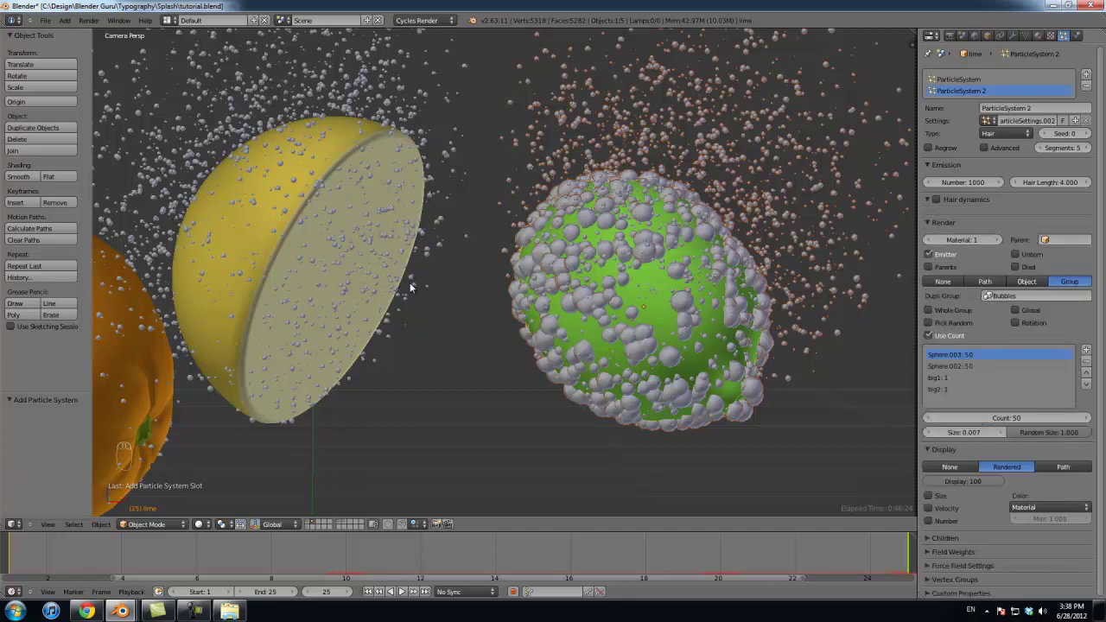
# Step: Try a size of 0.003 for the lime's hair bubbles
pyautogui.click(963, 432)
pyautogui.write('0.003')
pyautogui.press('Return')
pyautogui.scroll(-2, 410, 286)
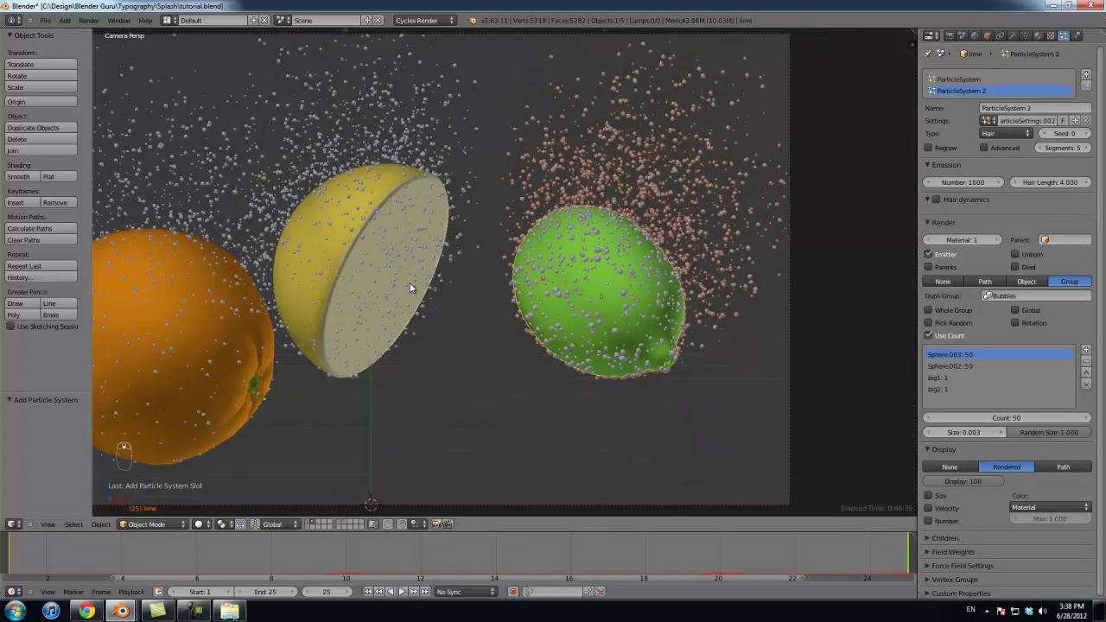
# Step: Set the lime's hair bubbles to size 0.002, keeping the lime active in the camera view
pyautogui.click(963, 432)
pyautogui.write('0.002')
pyautogui.press('Return')
pyautogui.scroll(-2, 411, 287)
pyautogui.press('a')
pyautogui.press('a')
pyautogui.scroll(1, 411, 288)
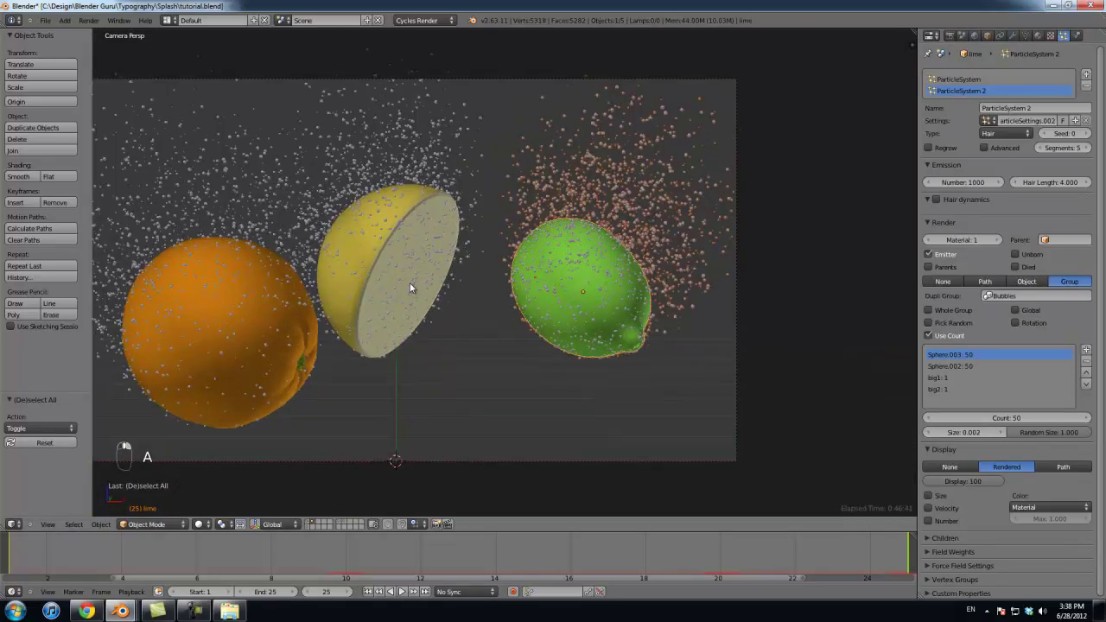
# Step: Weight-paint the lower half of the lime at full weight and return to Object Mode
pyautogui.hotkey('ctrl', 'Tab')
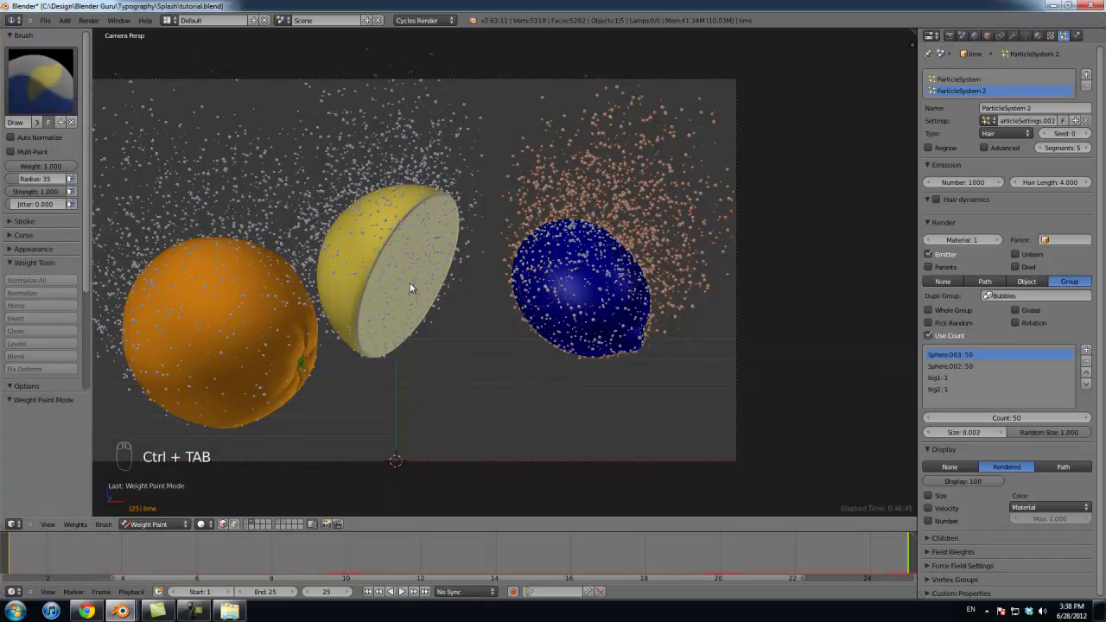
pyautogui.moveTo(540, 309)
pyautogui.mouseDown()
pyautogui.moveTo(613, 338)
pyautogui.moveTo(522, 285)
pyautogui.moveTo(557, 341)
pyautogui.moveTo(639, 321)
pyautogui.moveTo(605, 311)
pyautogui.mouseUp()
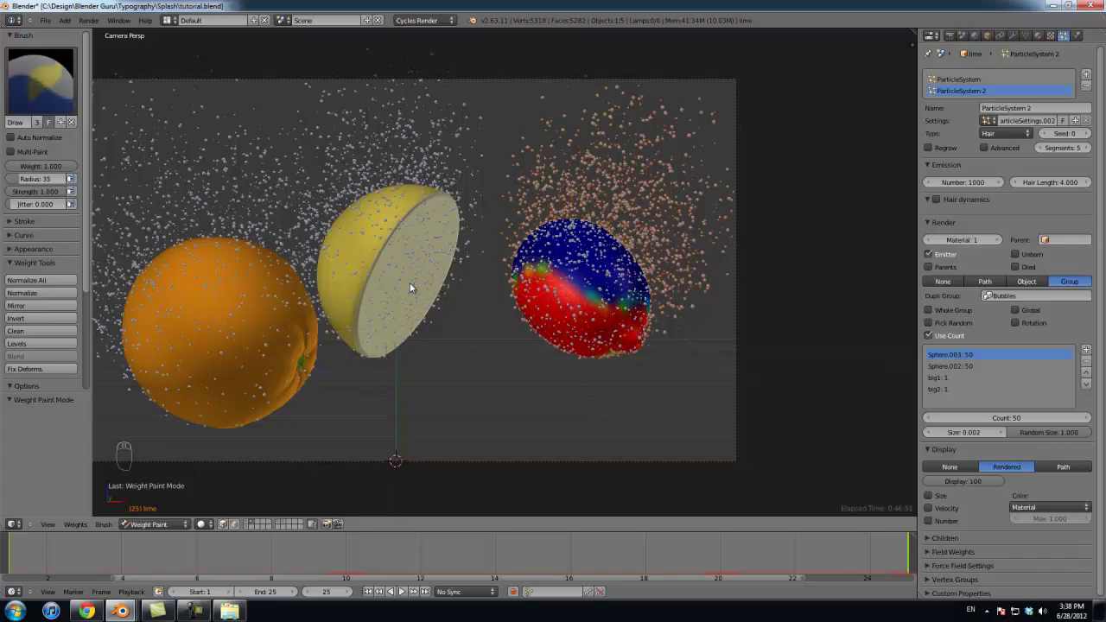
pyautogui.hotkey('ctrl', 'Tab')
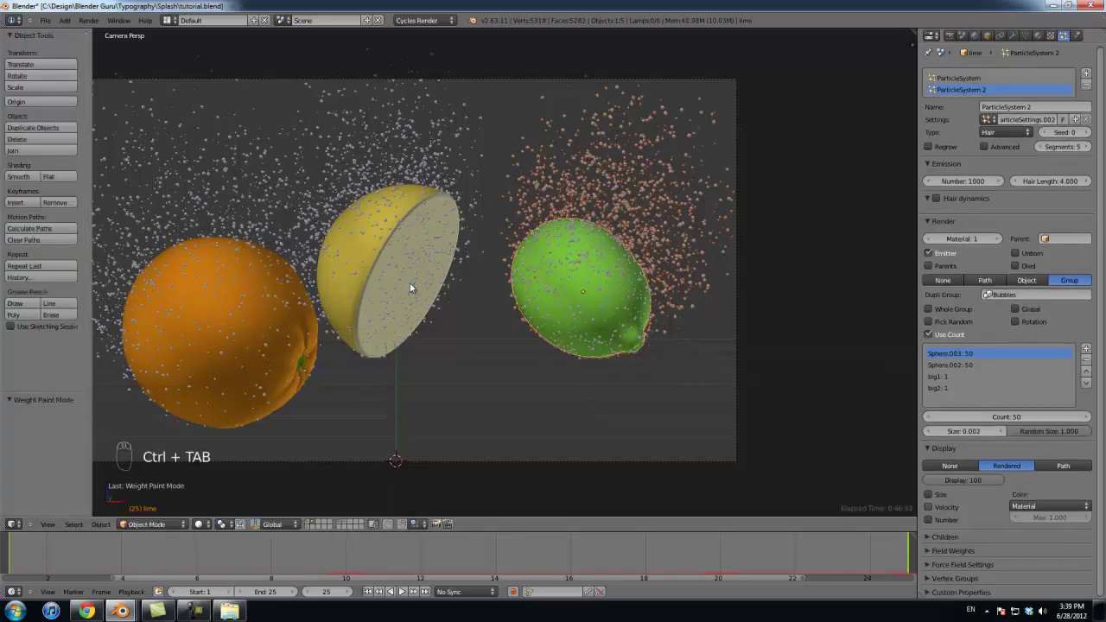
# Step: Assign the painted vertex group named Group to the density of the lime's hair particles
pyautogui.click(955, 579)
pyautogui.scroll(-4, 955, 579)
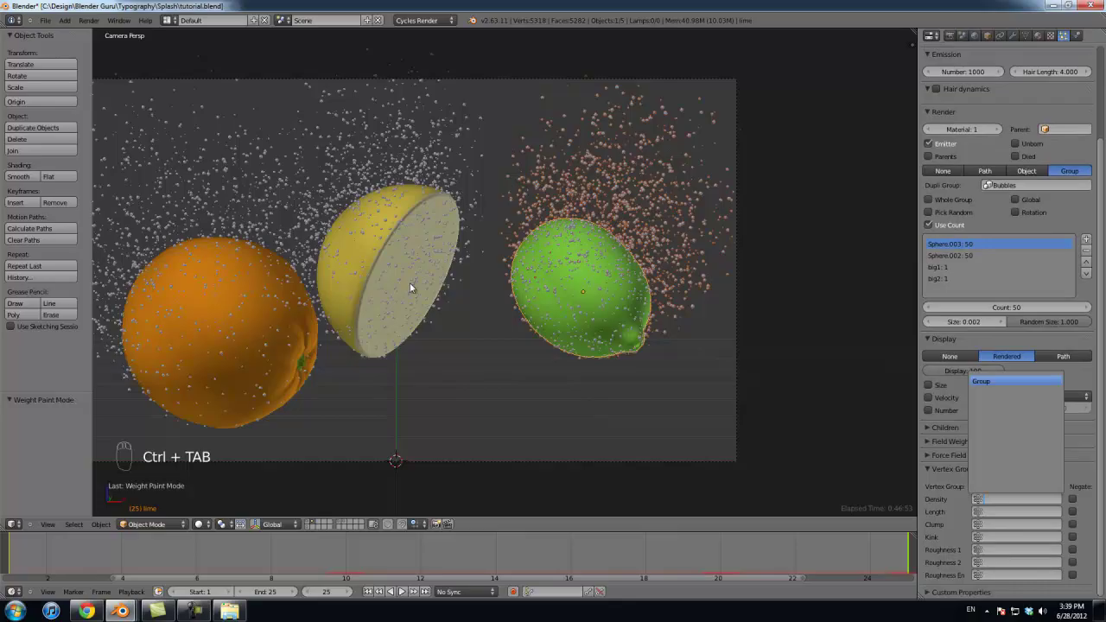
pyautogui.scroll(1, 410, 285)
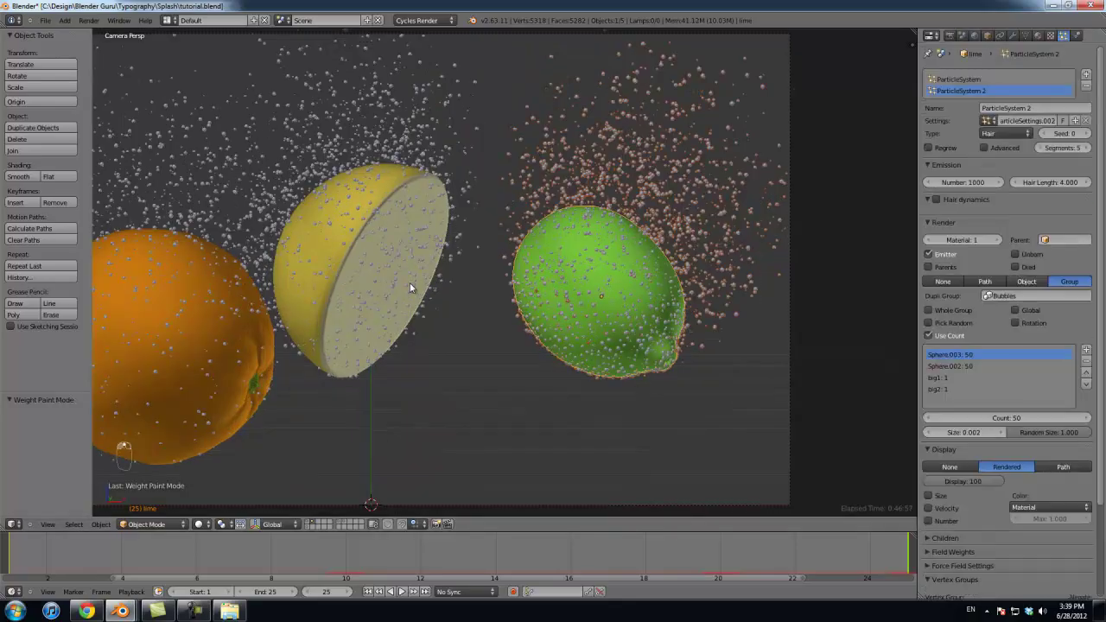
# Step: Enable the advanced hair settings, set the lime's emission distribution to Random, and deselect everything
pyautogui.click(984, 148)
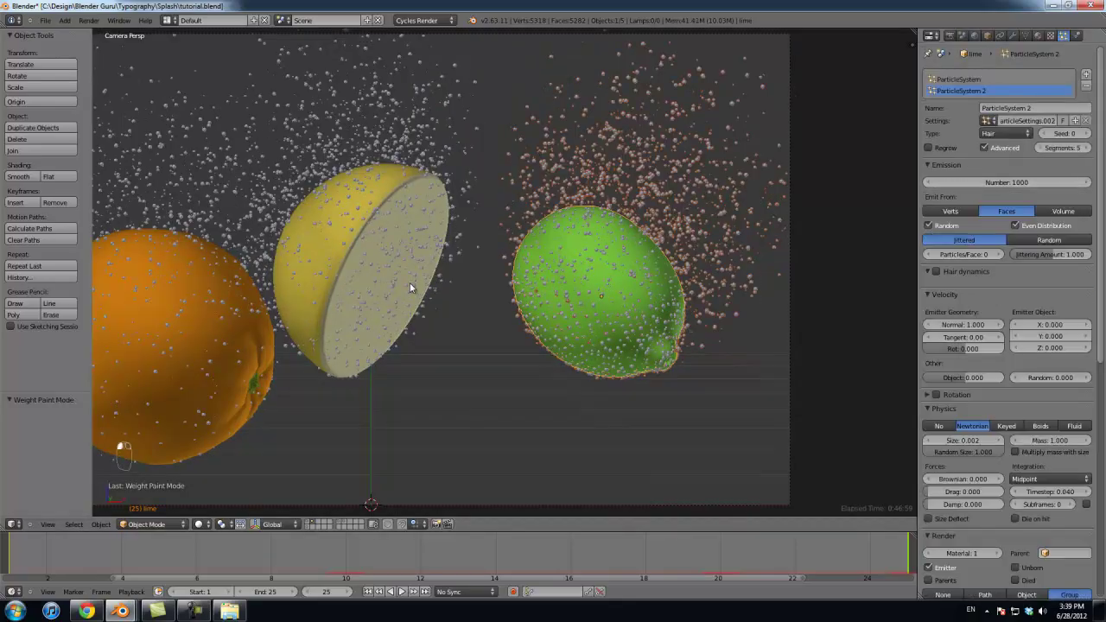
pyautogui.click(1048, 239)
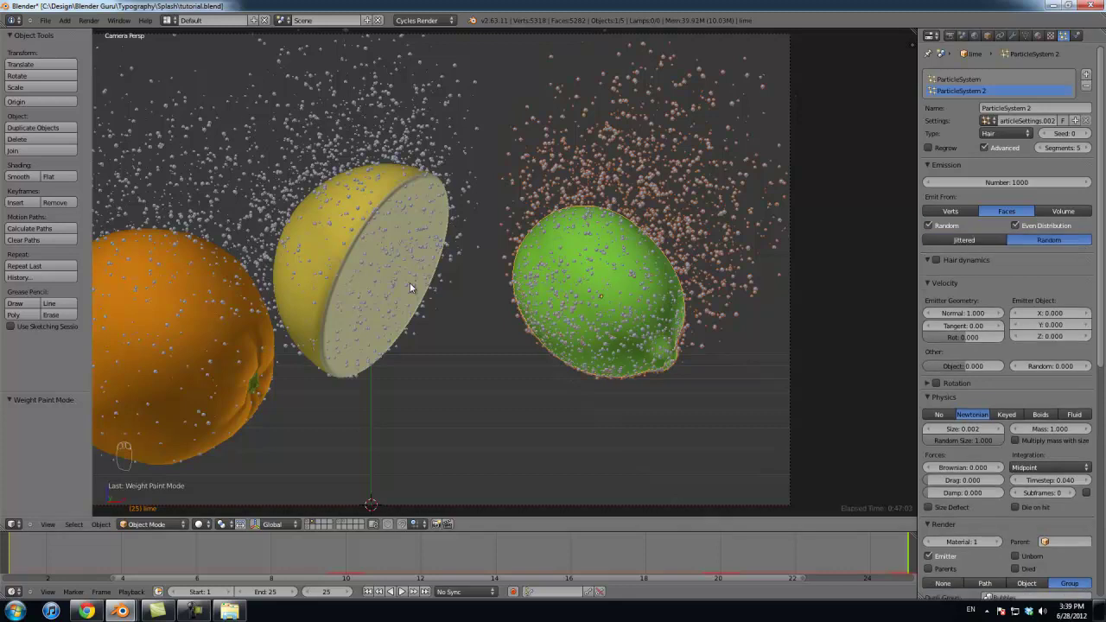
pyautogui.press('a')
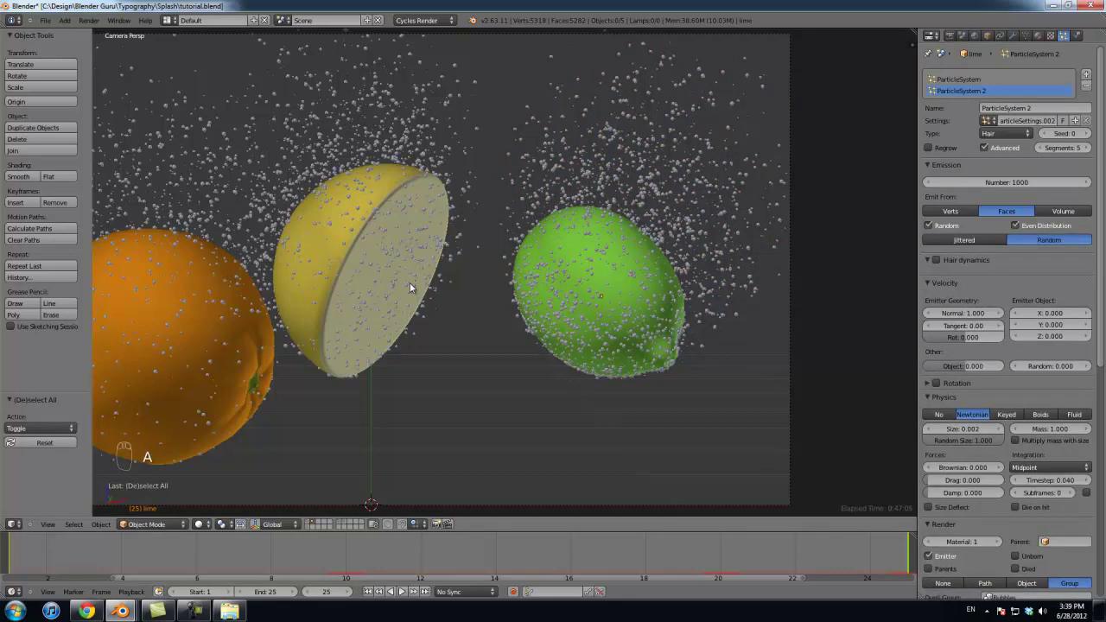
# Step: Add a second particle system to the sliced lemon and assign it the existing ParticleSettings.002
pyautogui.rightClick(411, 288)
pyautogui.click(1086, 74)
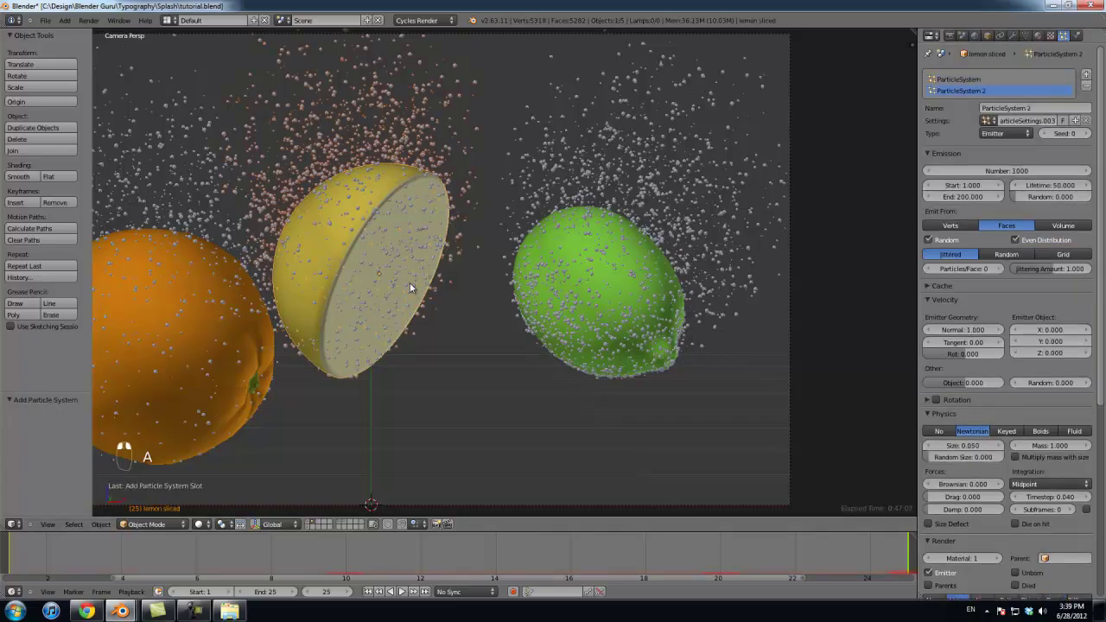
pyautogui.click(988, 120)
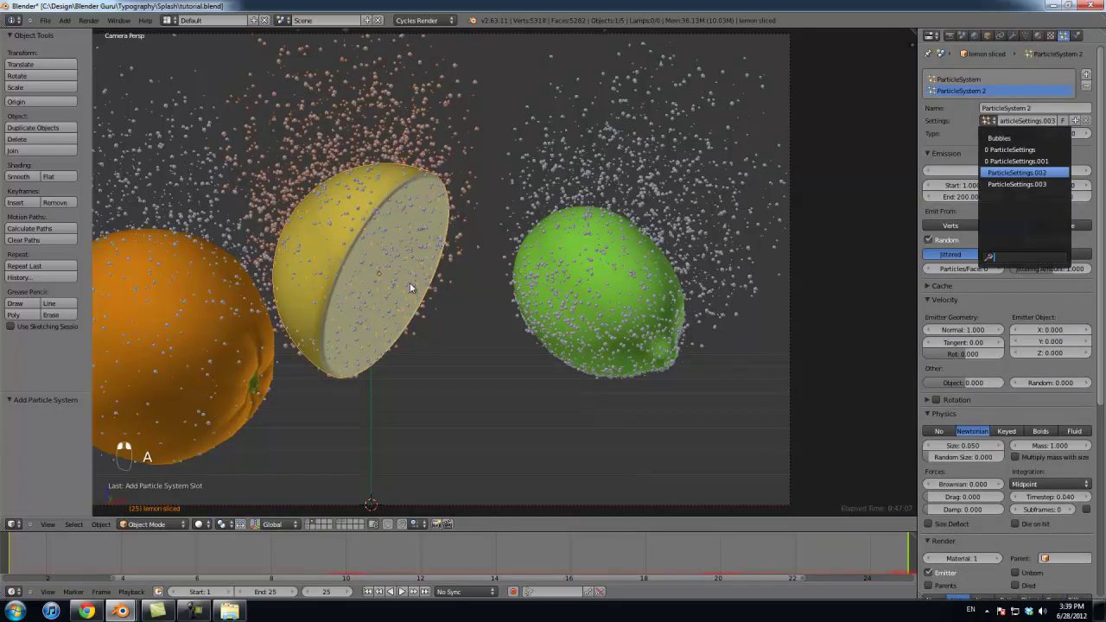
pyautogui.click(1016, 172)
# Step: Rename the lime's hair particle settings as BubbleStatic
pyautogui.rightClick(600, 290)
pyautogui.click(1021, 121)
pyautogui.write('bubblesStatic')
pyautogui.press('Return')
# Step: Add a second particle system to the orange and assign it the BubbleStatic settings
pyautogui.rightClick(411, 288)
pyautogui.rightClick(411, 288)
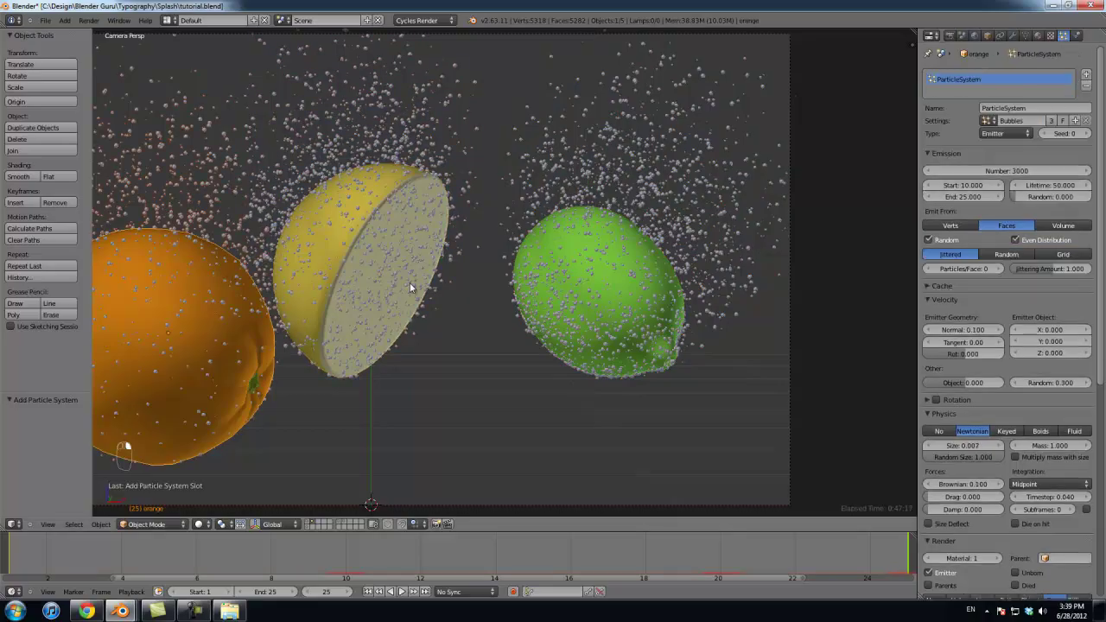
pyautogui.click(1085, 75)
pyautogui.click(988, 121)
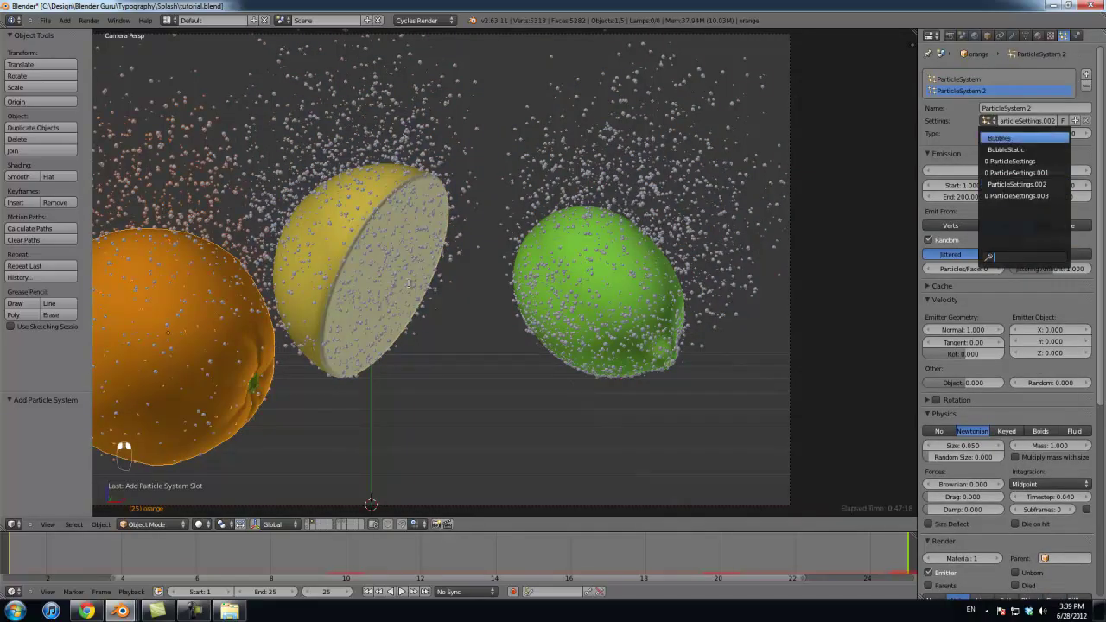
pyautogui.click(1001, 148)
# Step: Deselect everything, switch the camera view to wireframe display and save the file
pyautogui.press('t')
pyautogui.press('a')
pyautogui.scroll(-4, 410, 287)
pyautogui.hotkey('ctrl', 's')
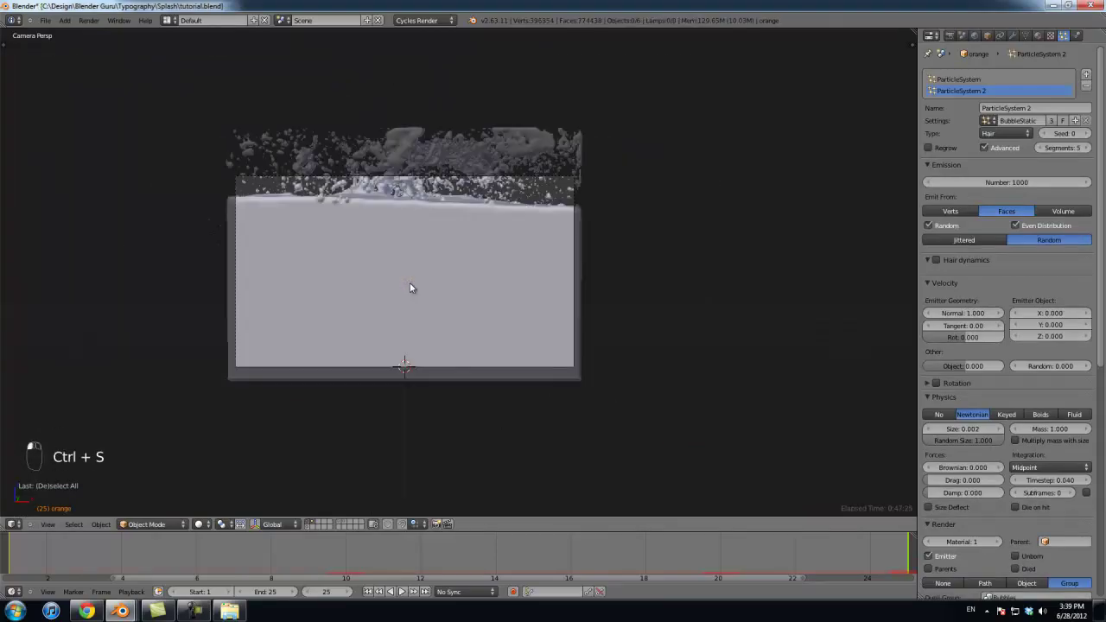
pyautogui.press('z')
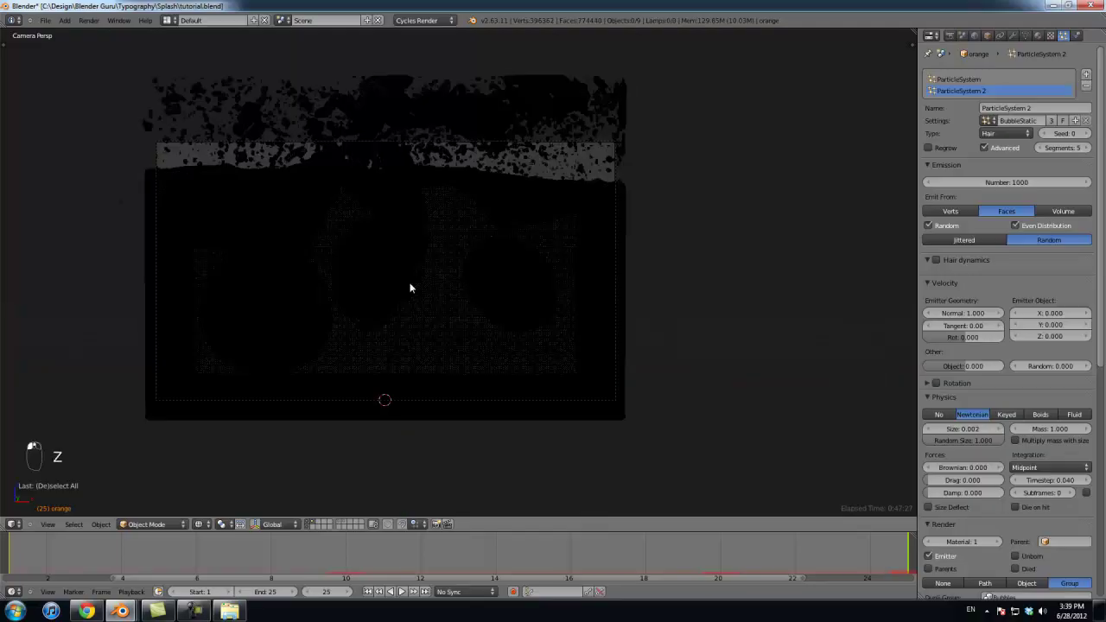
pyautogui.scroll(2, 410, 288)
pyautogui.hotkey('ctrl', 's')
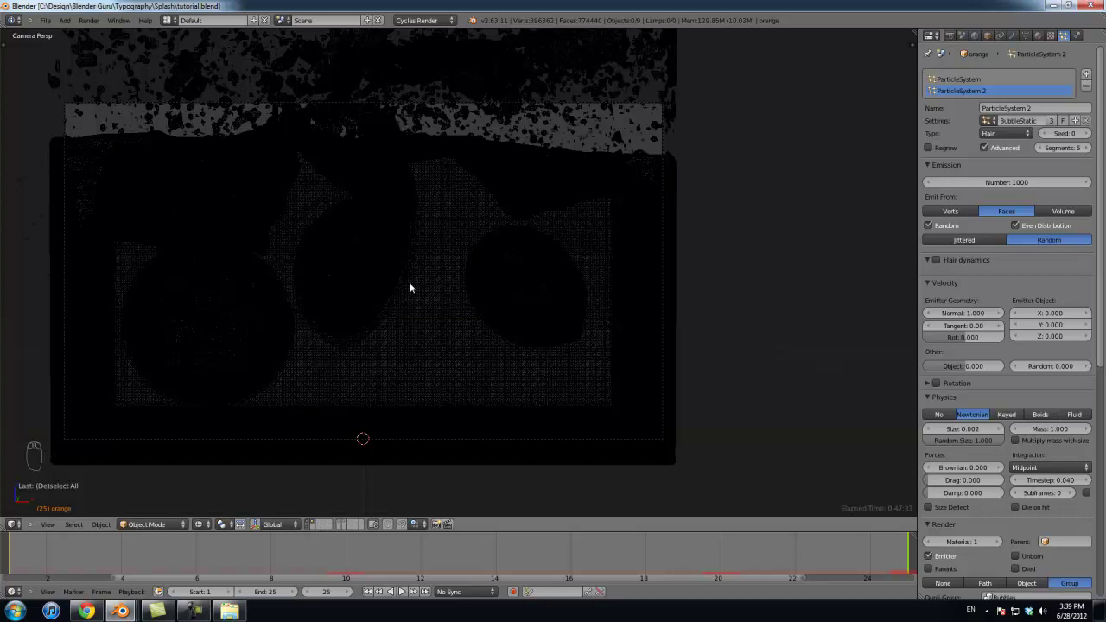
# Step: Render frame 25, examine the bubbles around the orange, lemon and lime up close, and close the render
pyautogui.press('F12')
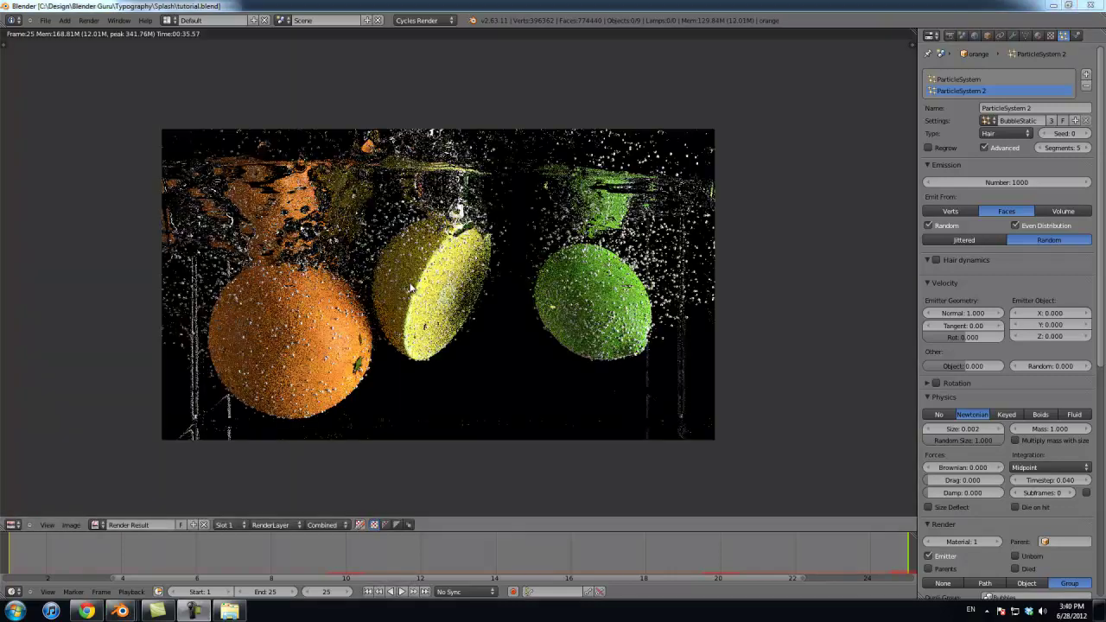
pyautogui.scroll(2, 411, 287)
pyautogui.scroll(2, 411, 286)
pyautogui.scroll(-5, 411, 286)
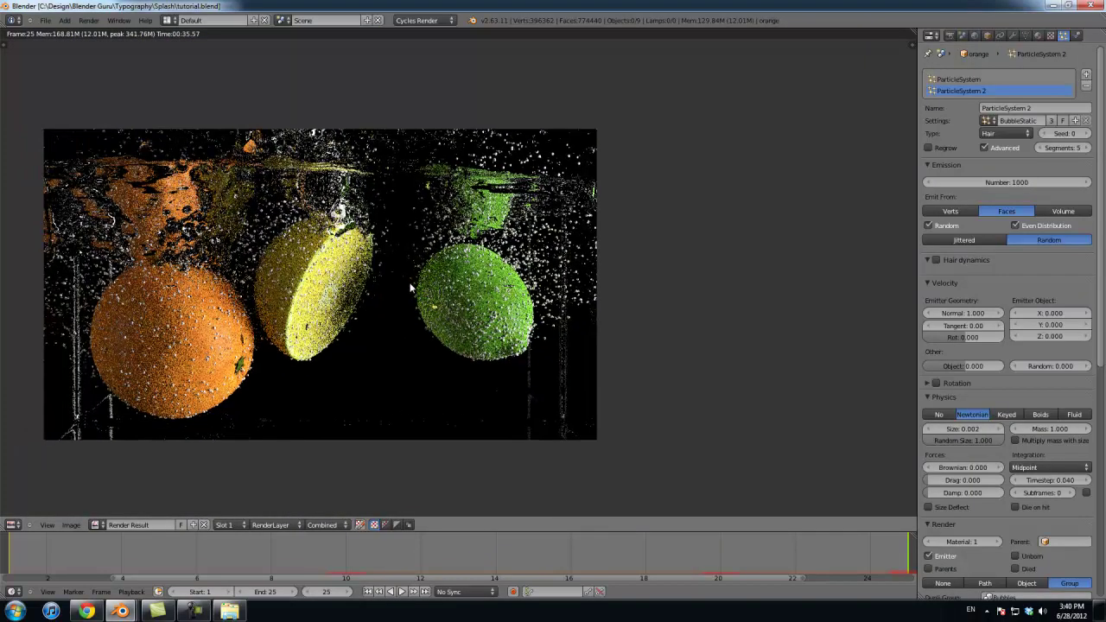
pyautogui.press('Escape')
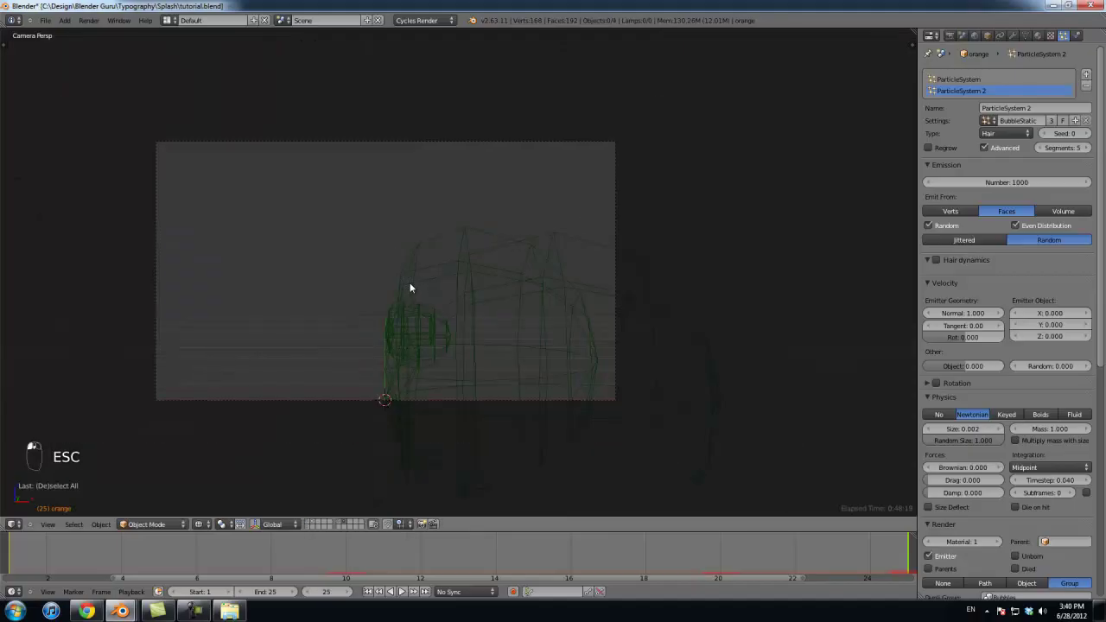
# Step: Give the bubble object big2 a new Glass BSDF material with an IOR of 1.333
pyautogui.press('KP_7')
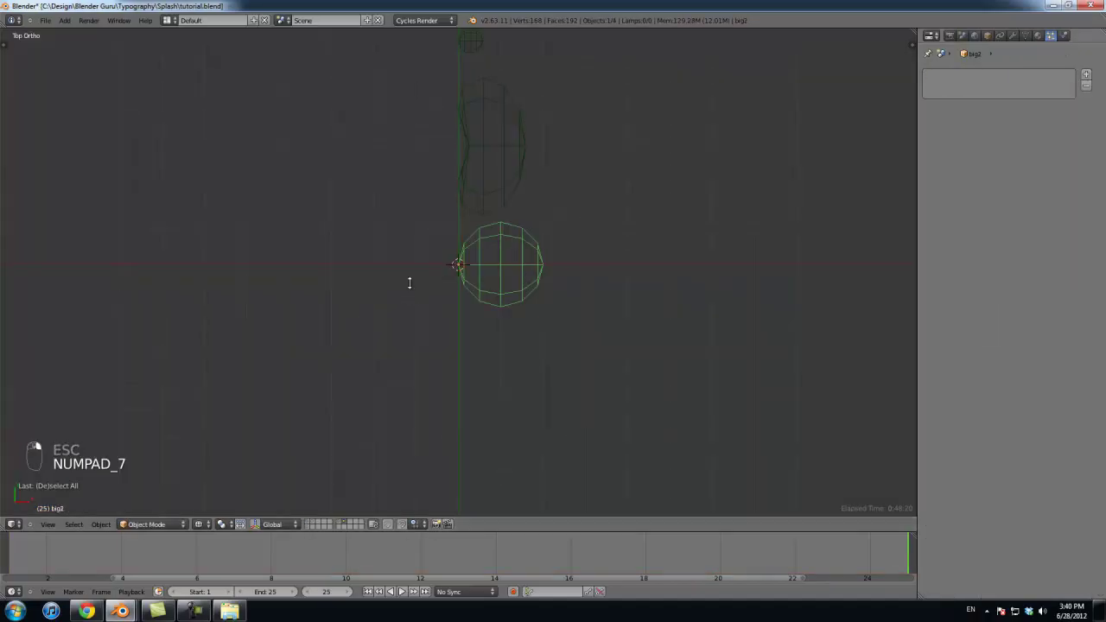
pyautogui.click(1037, 35)
pyautogui.click(989, 112)
pyautogui.click(1038, 146)
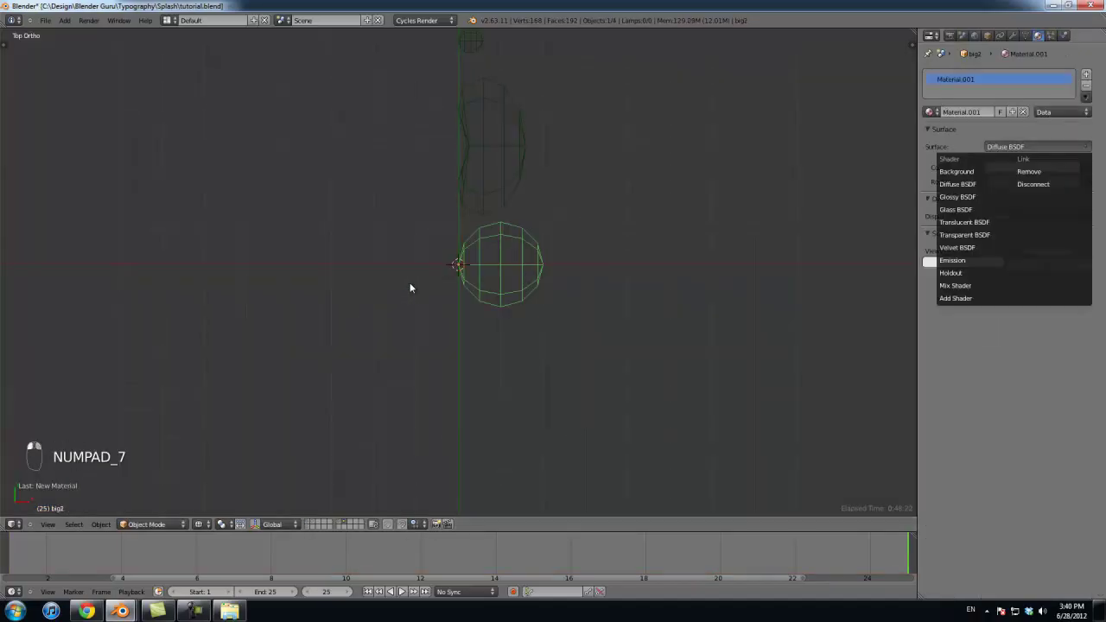
pyautogui.click(975, 209)
pyautogui.click(1032, 211)
pyautogui.write('1.333')
pyautogui.press('Return')
# Step: Select all four bubble objects with big2 active and link its material to the others
pyautogui.scroll(-4, 411, 287)
pyautogui.press('b')
pyautogui.moveTo(469, 146); pyautogui.dragTo(462, 220)
pyautogui.keyDown('shift'); pyautogui.rightClick(480, 269); pyautogui.keyUp('shift')
pyautogui.keyDown('shift'); pyautogui.rightClick(480, 269); pyautogui.keyUp('shift')
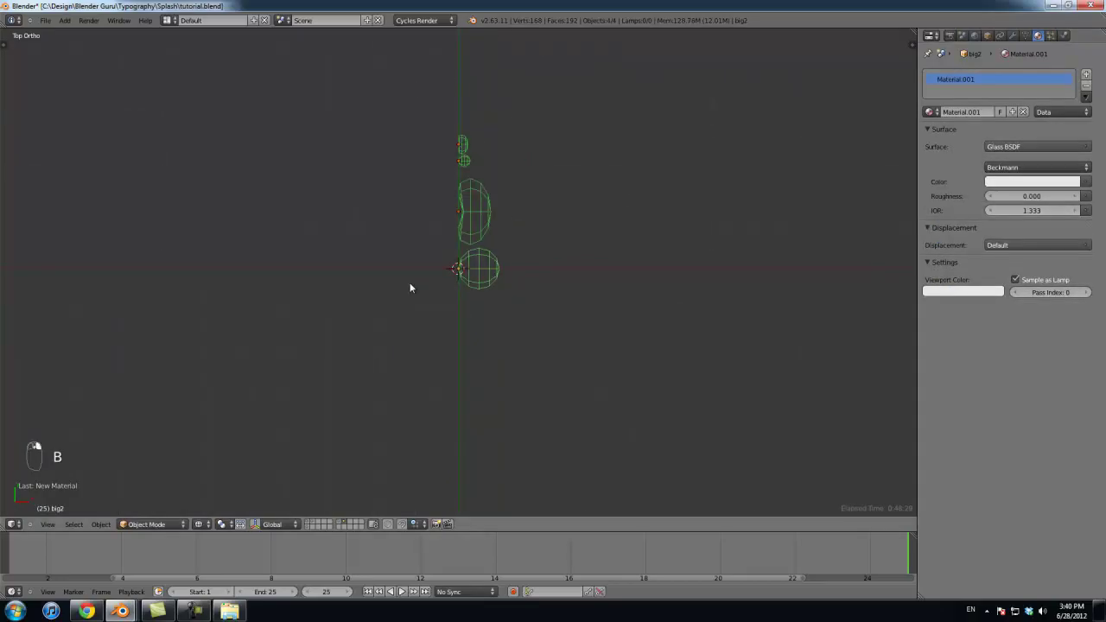
pyautogui.hotkey('ctrl', 'l')
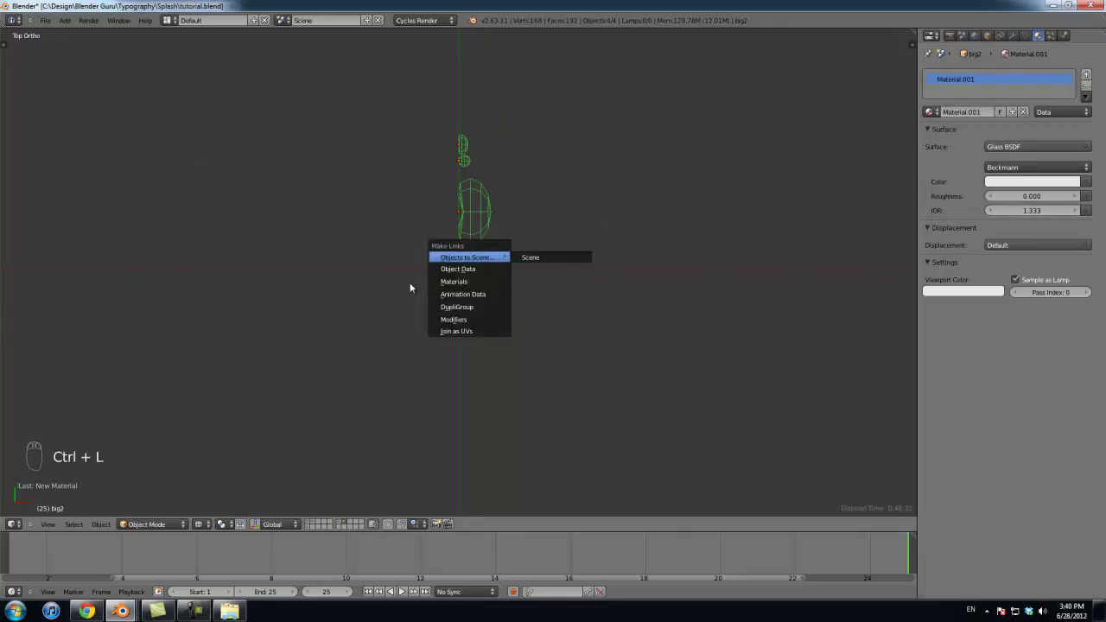
pyautogui.click(454, 282)
# Step: Check the linked material on the individual bubble objects and rename it as bubbbles
pyautogui.rightClick(480, 268)
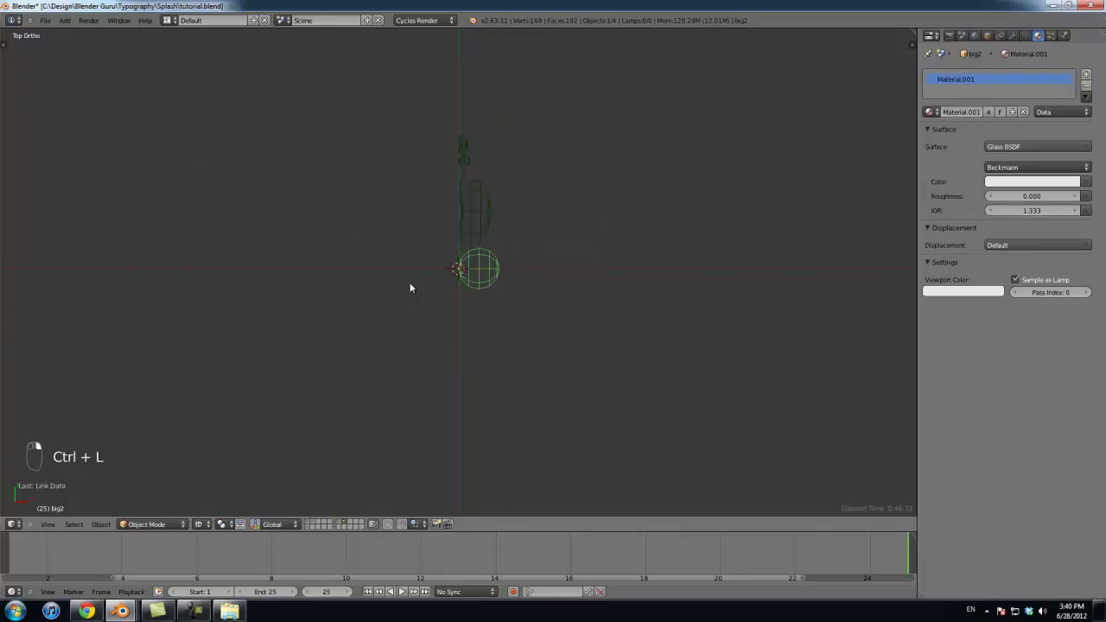
pyautogui.rightClick(473, 207)
pyautogui.rightClick(462, 144)
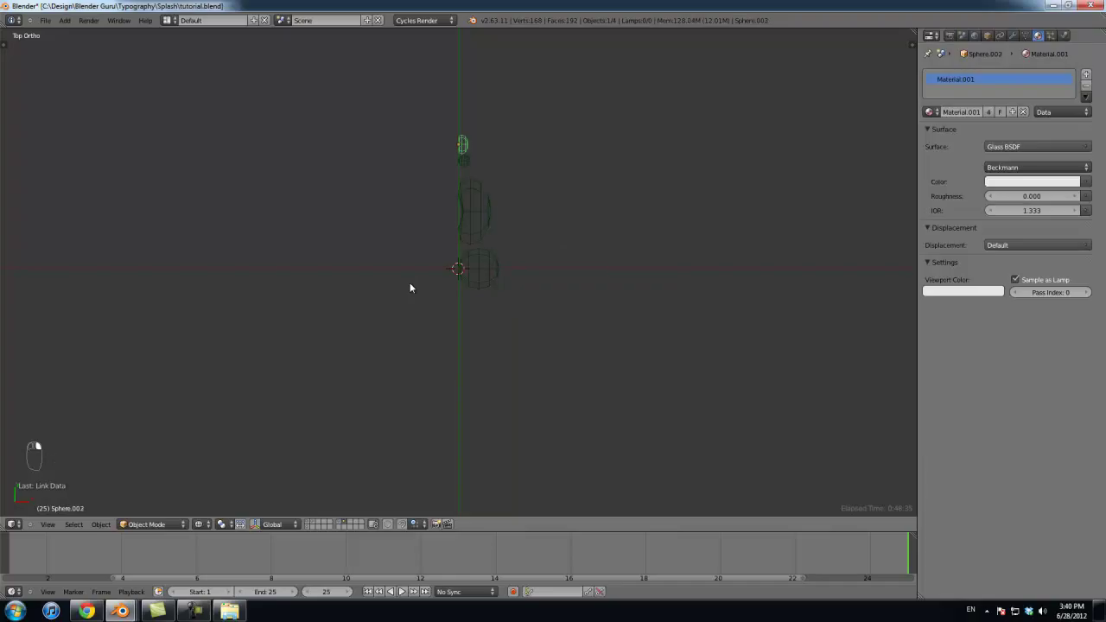
pyautogui.rightClick(474, 207)
pyautogui.write('bubbbles')
pyautogui.press('Return')
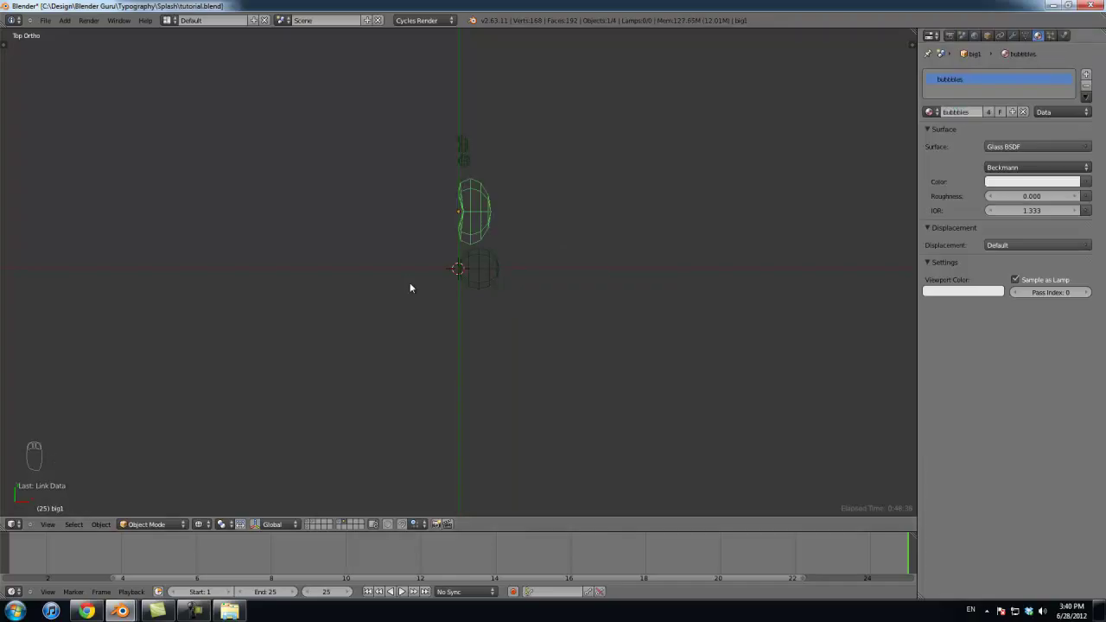
# Step: Show the fruit layer together with the fluid, light and camera layers, and save over the existing file
pyautogui.click(309, 522)
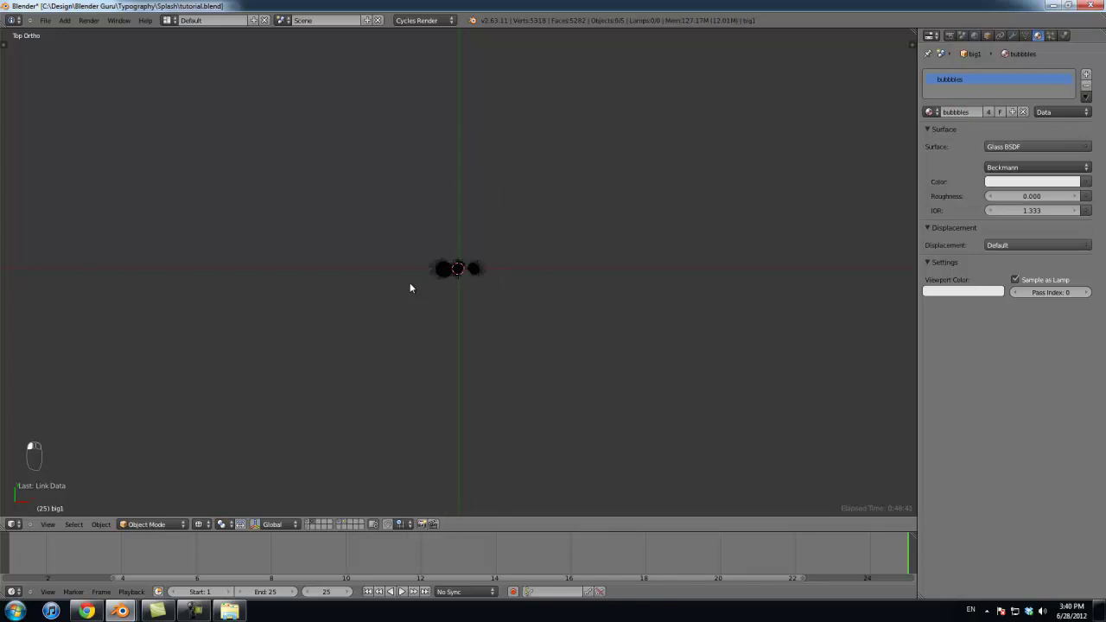
pyautogui.keyDown('shift'); pyautogui.click(314, 521); pyautogui.keyUp('shift')
pyautogui.keyDown('shift'); pyautogui.click(319, 521); pyautogui.keyUp('shift')
pyautogui.hotkey('ctrl', 's')
pyautogui.press('Return')
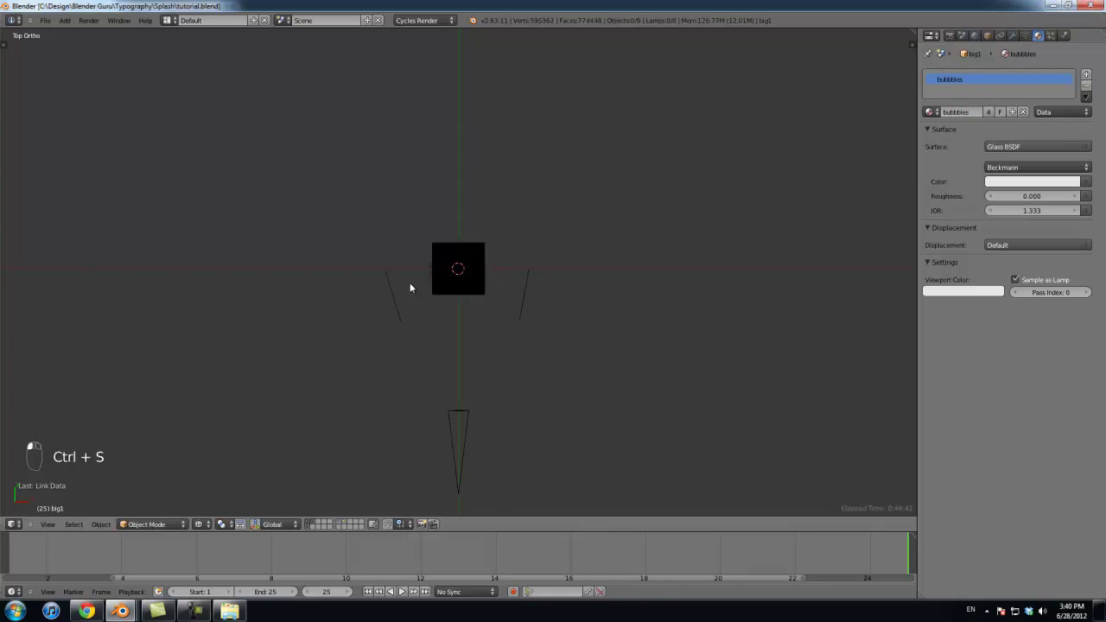
# Step: Render frame 25, close the result and open the fluid physics settings of the domain cube
pyautogui.press('F12')
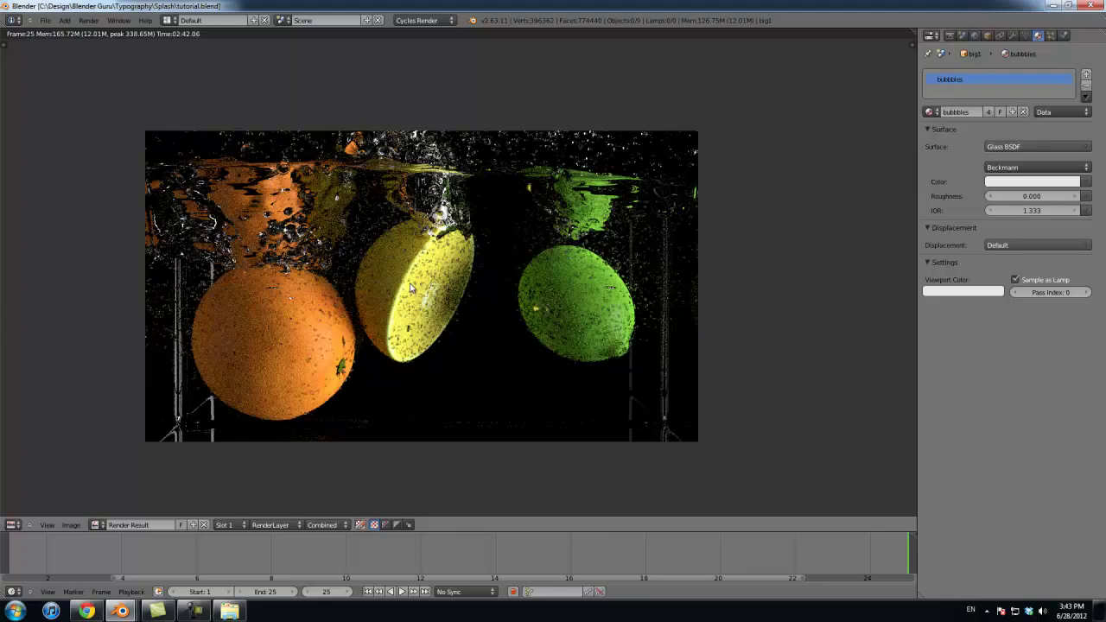
pyautogui.press('Escape')
pyautogui.rightClick(411, 287)
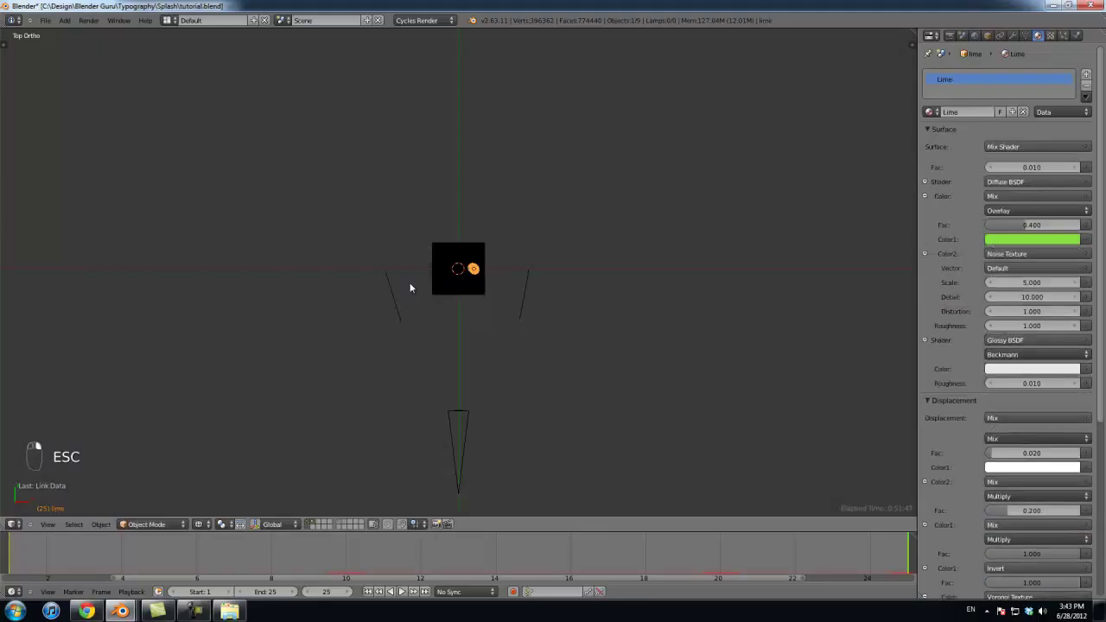
pyautogui.rightClick(411, 287)
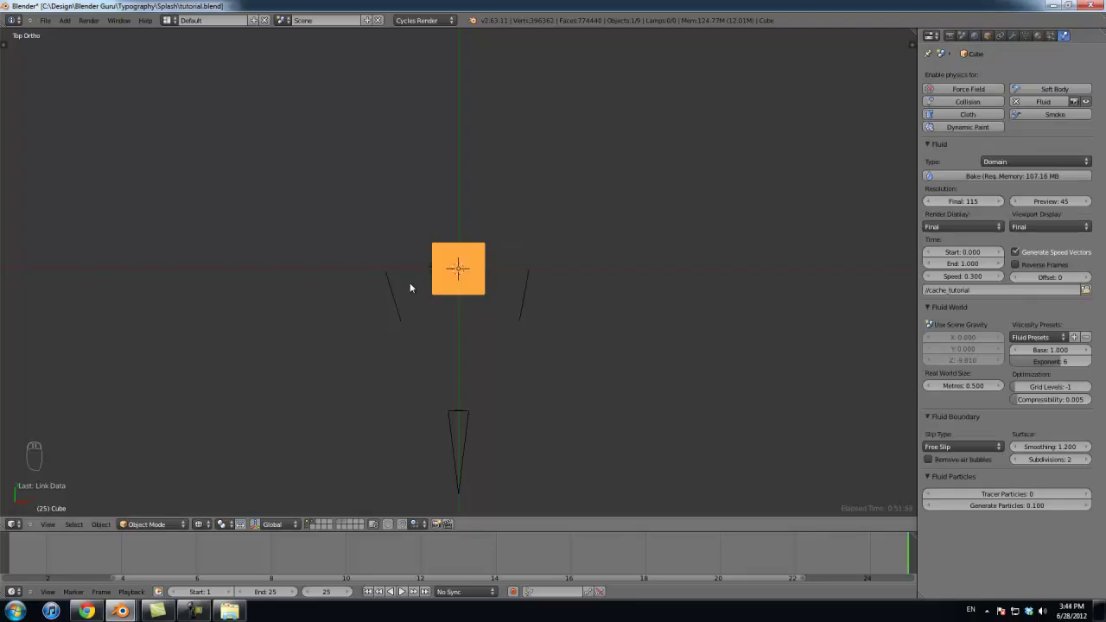
# Step: Switch to the intro_demo.blend window and examine the finished splash render across all three fruits
pyautogui.press('super+3')
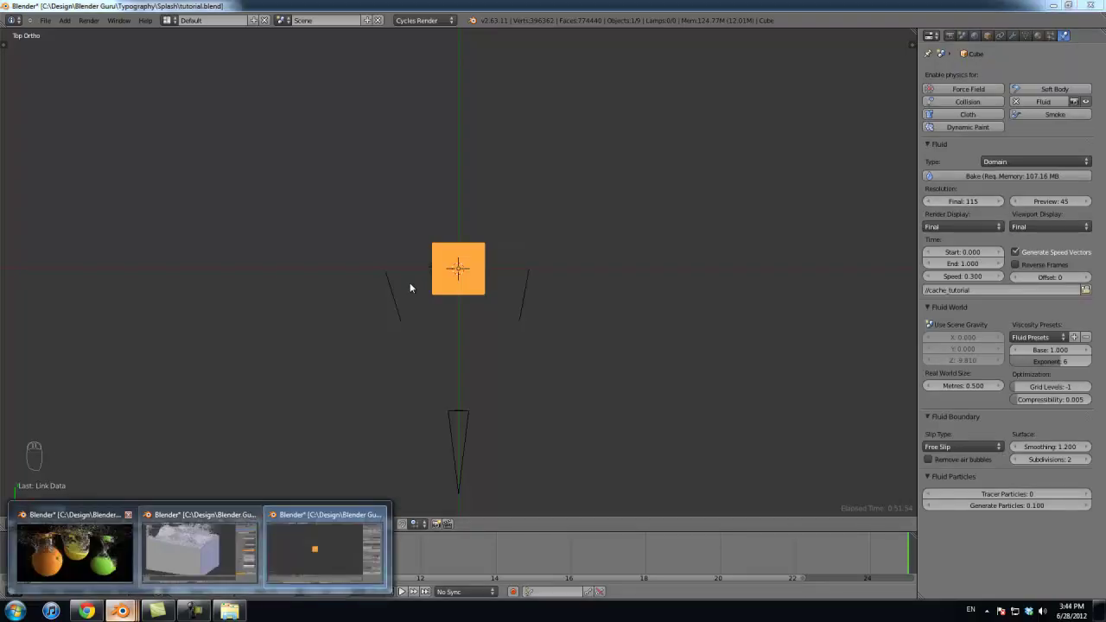
pyautogui.scroll(-2, 411, 288)
pyautogui.scroll(1, 411, 288)
pyautogui.scroll(1, 412, 288)
pyautogui.moveTo(409, 283)
pyautogui.mouseDown(button='middle')
pyautogui.moveTo(384, 310)
pyautogui.moveTo(414, 279)
pyautogui.mouseUp(button='middle')
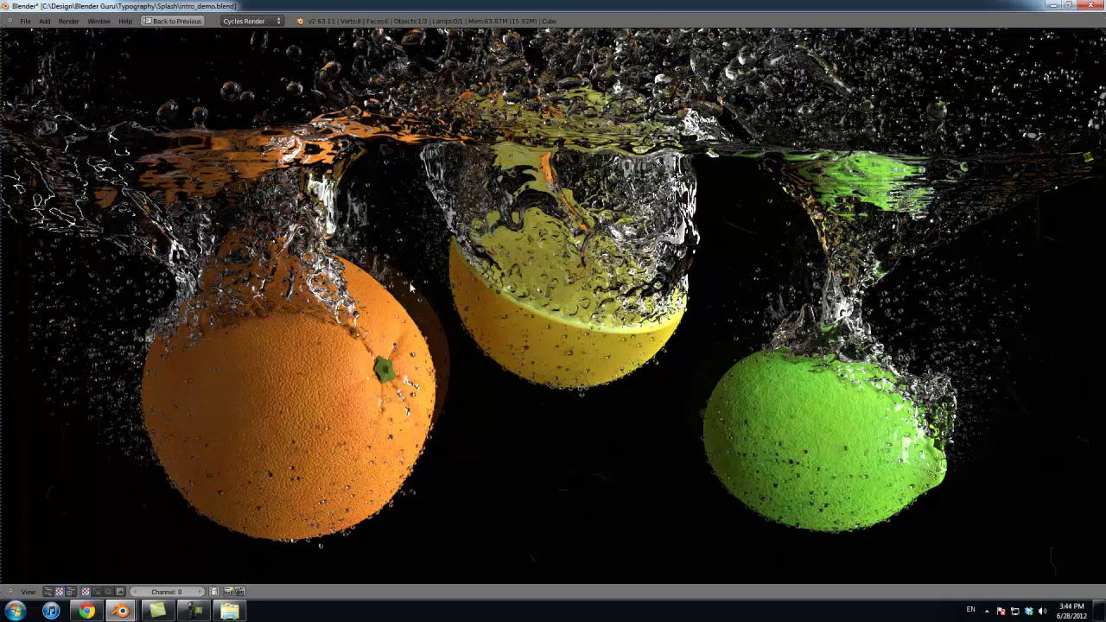
pyautogui.moveTo(417, 337); pyautogui.dragTo(426, 255, button='middle')
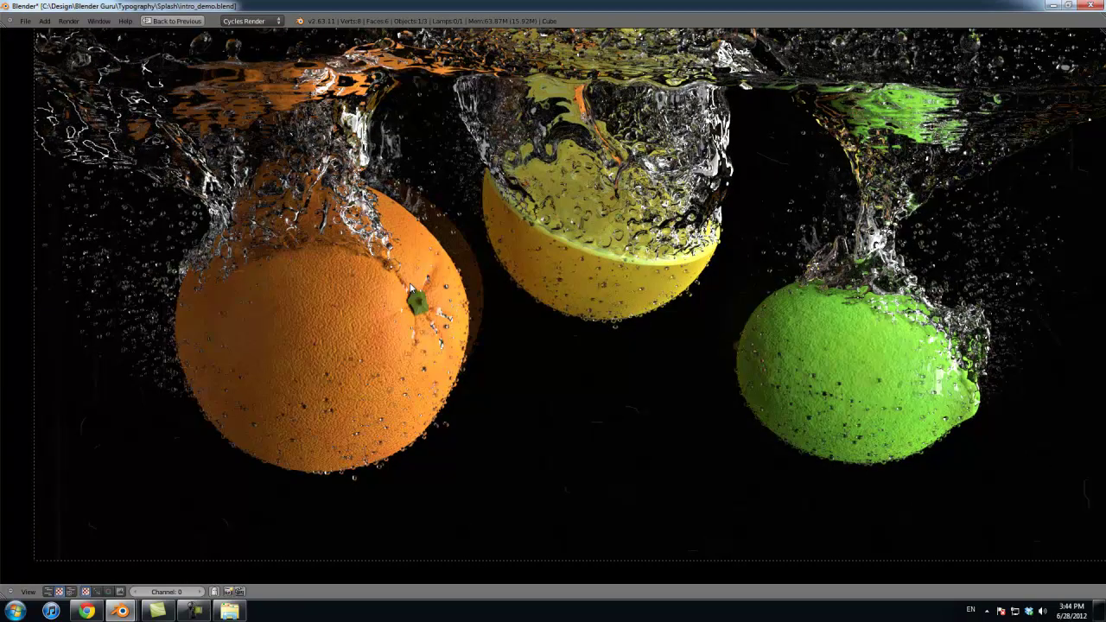
pyautogui.moveTo(411, 289)
pyautogui.mouseDown(button='middle')
pyautogui.moveTo(375, 299)
pyautogui.moveTo(402, 296)
pyautogui.mouseUp(button='middle')
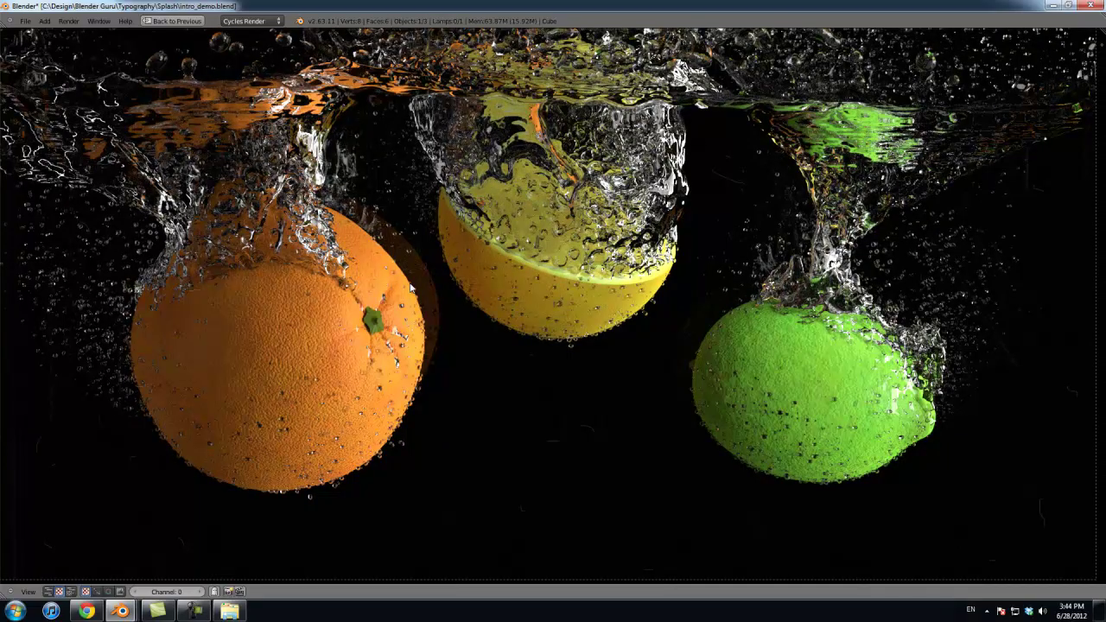
pyautogui.moveTo(410, 287)
pyautogui.mouseDown(button='middle')
pyautogui.moveTo(414, 301)
pyautogui.moveTo(411, 288)
pyautogui.mouseUp(button='middle')
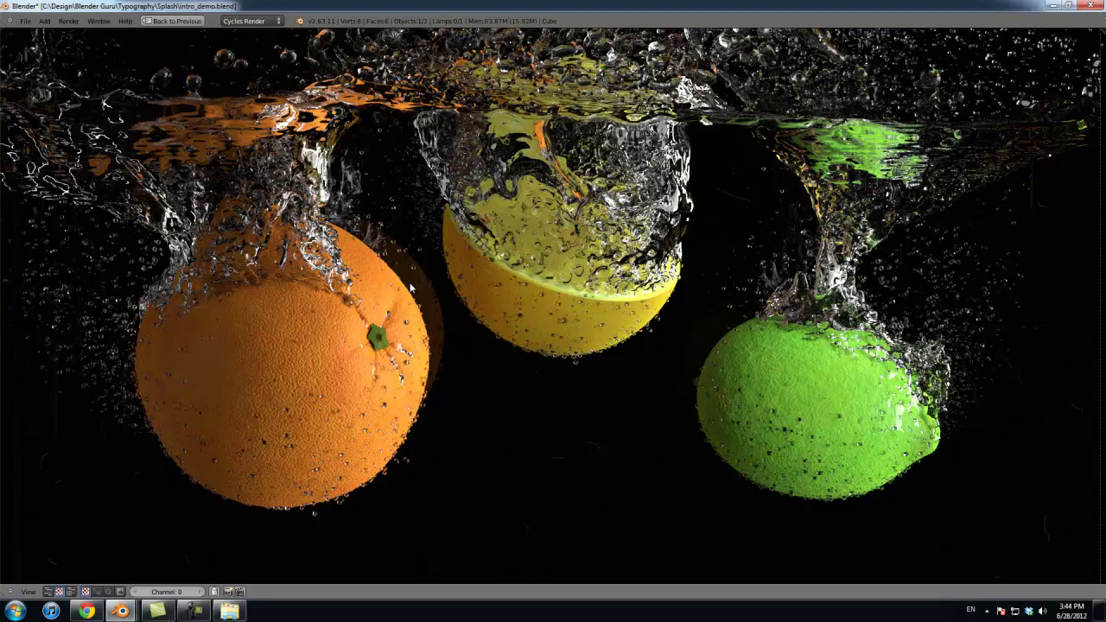
pyautogui.press('F10')
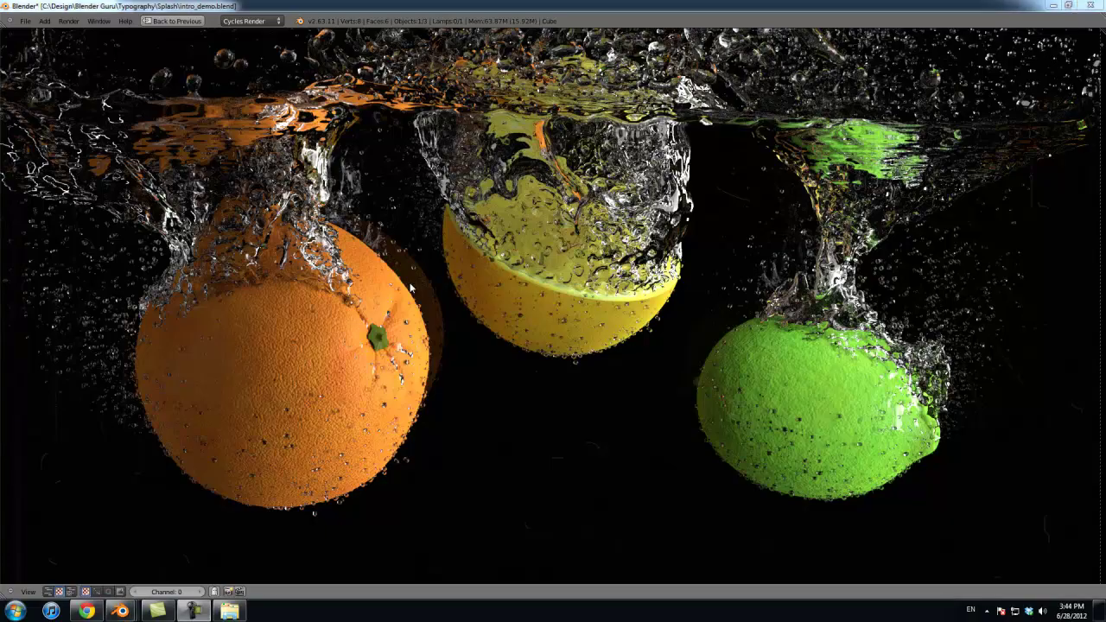